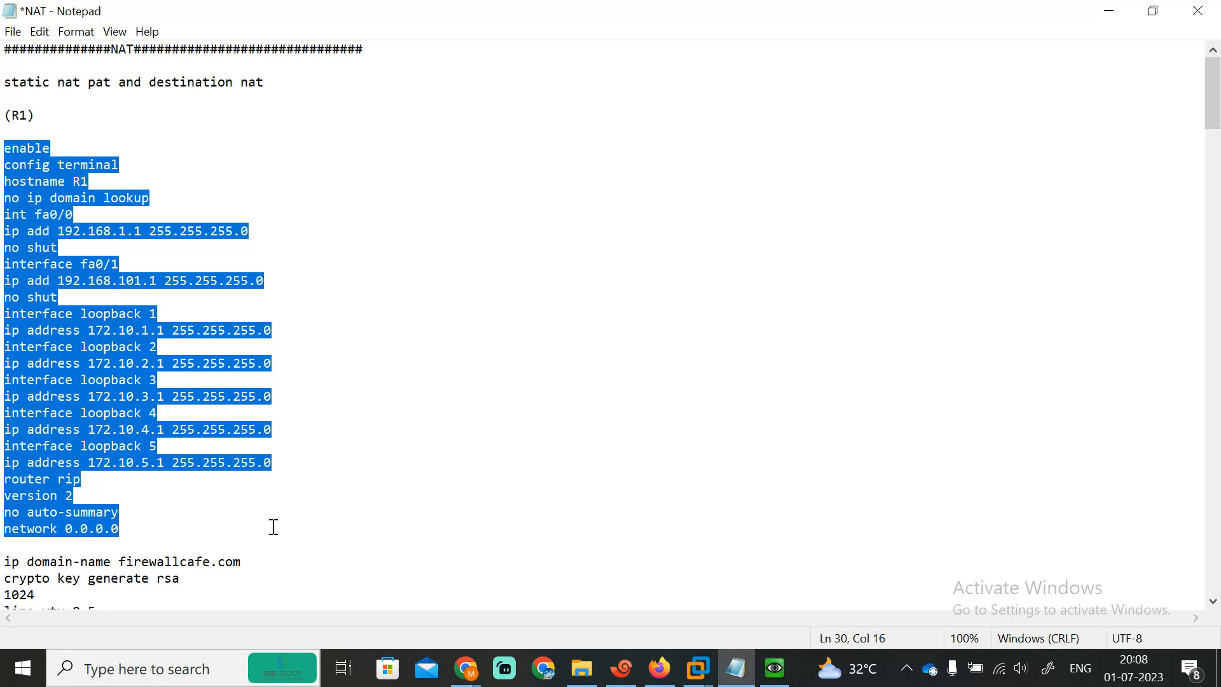
Step: Paste the R1 script (interface addresses, five loopbacks, RIPv2) into the R1 session
left_click(621, 668)
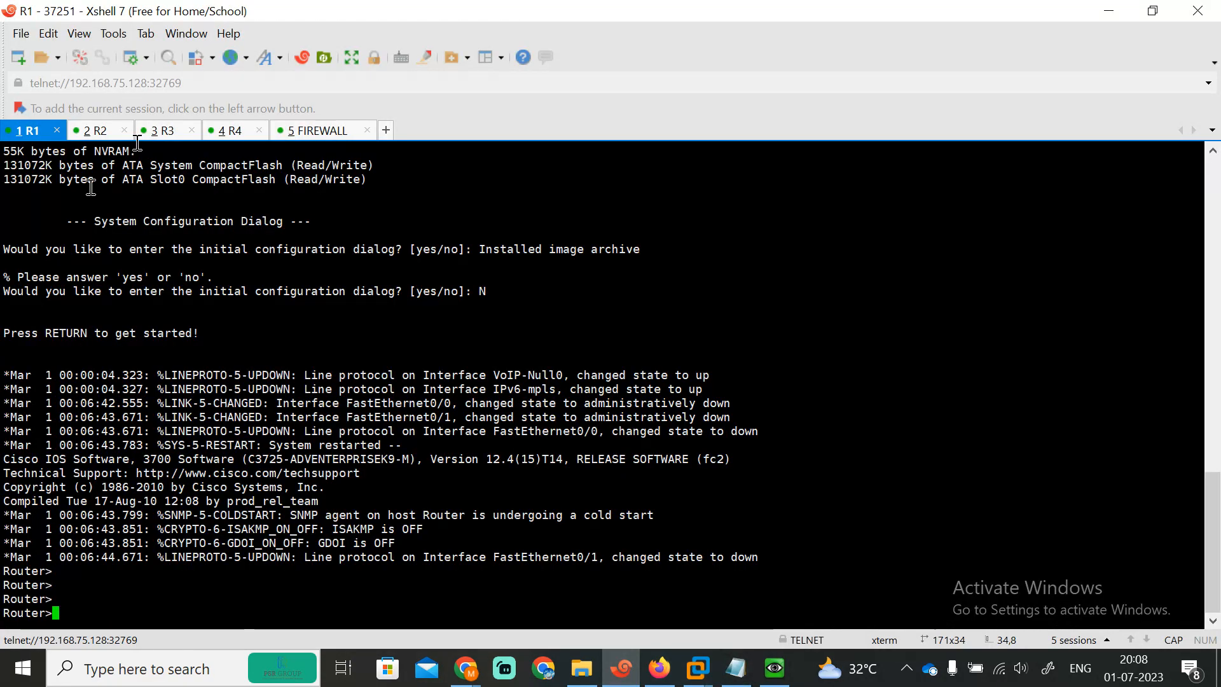
right_click(372, 578)
left_click(440, 266)
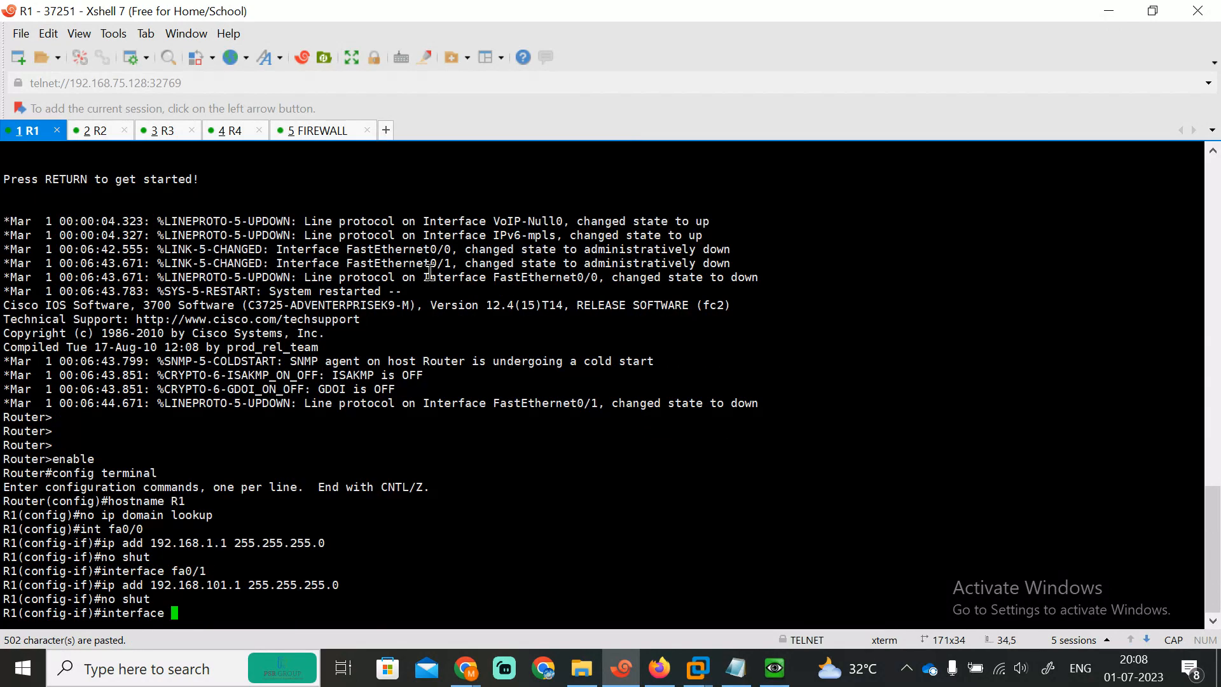
Step: Check the meeting participants, refresh the R1 prompt, and bring the NAT notes back
mouse_move(466, 671)
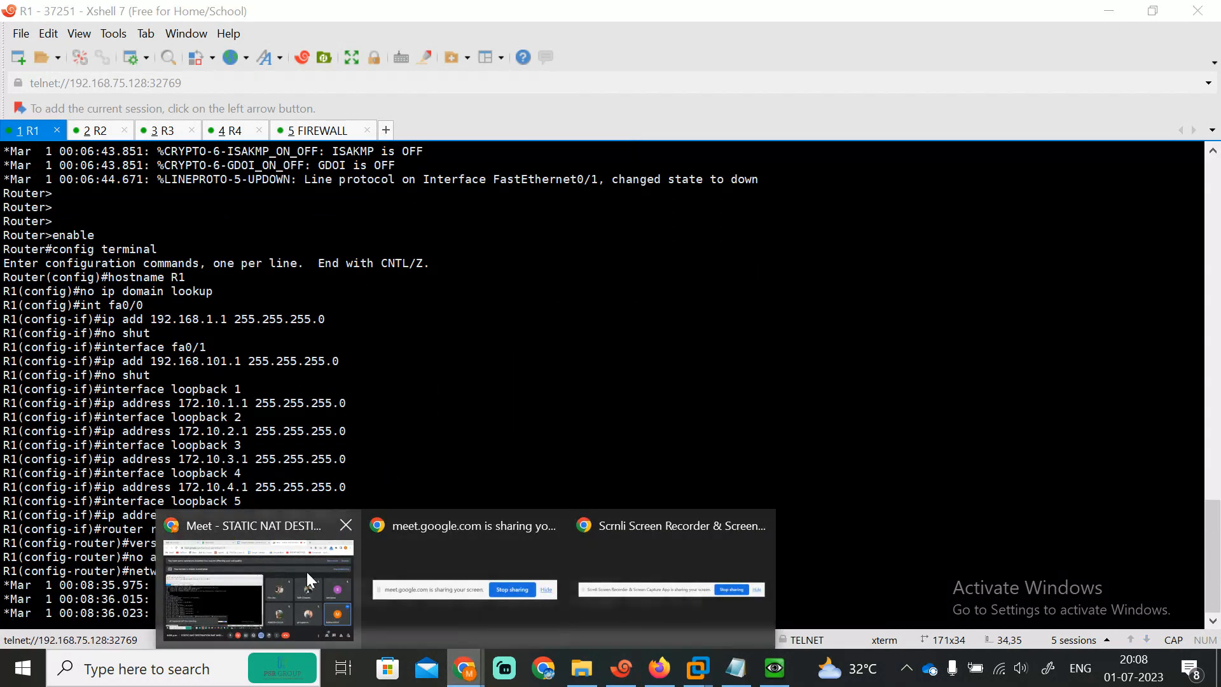
left_click(307, 571)
left_click(1049, 610)
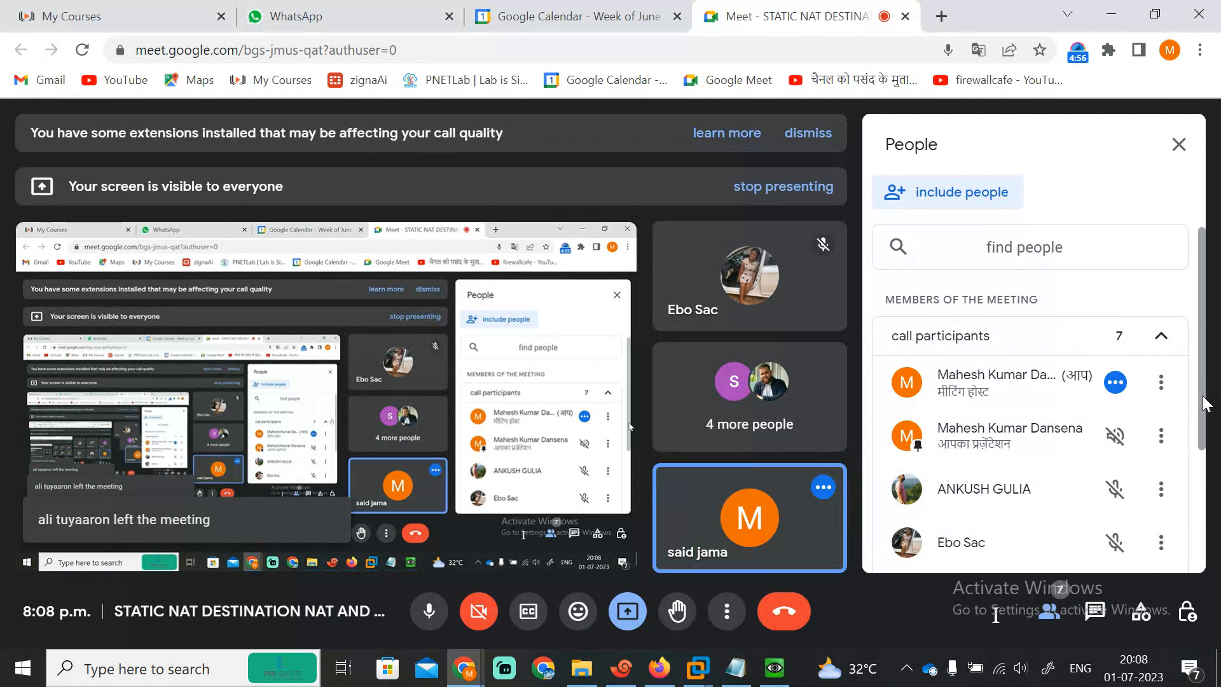
left_click_drag(1201, 404, 1199, 254)
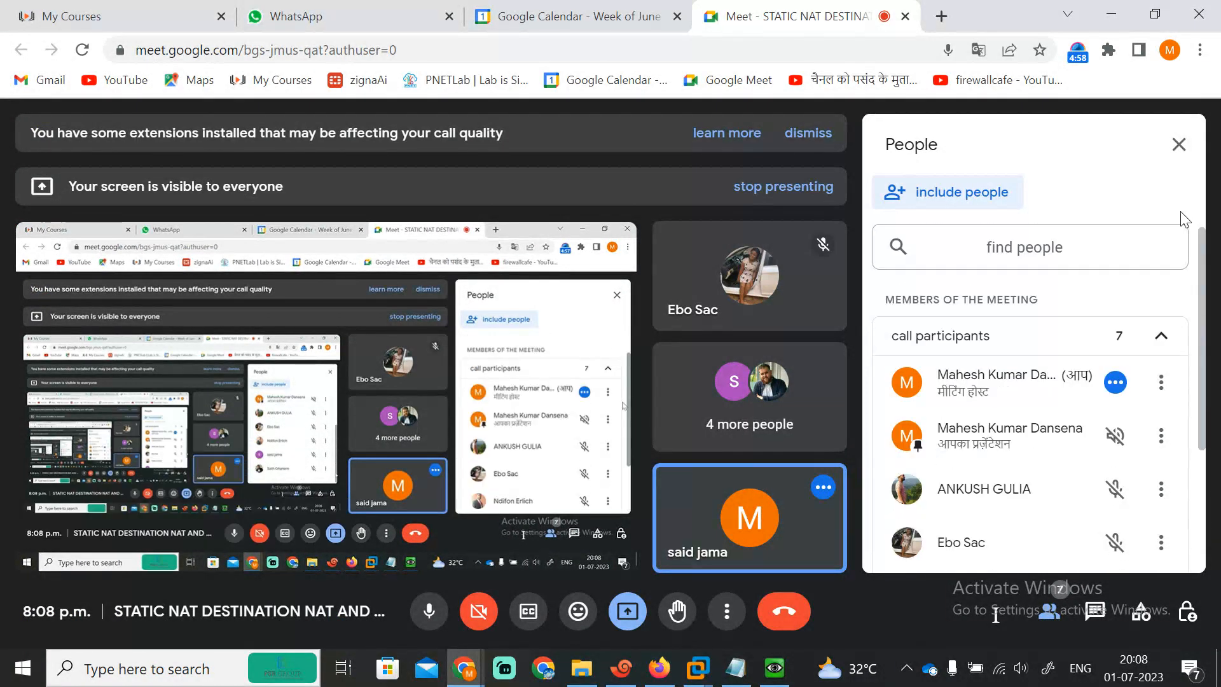
left_click(1179, 145)
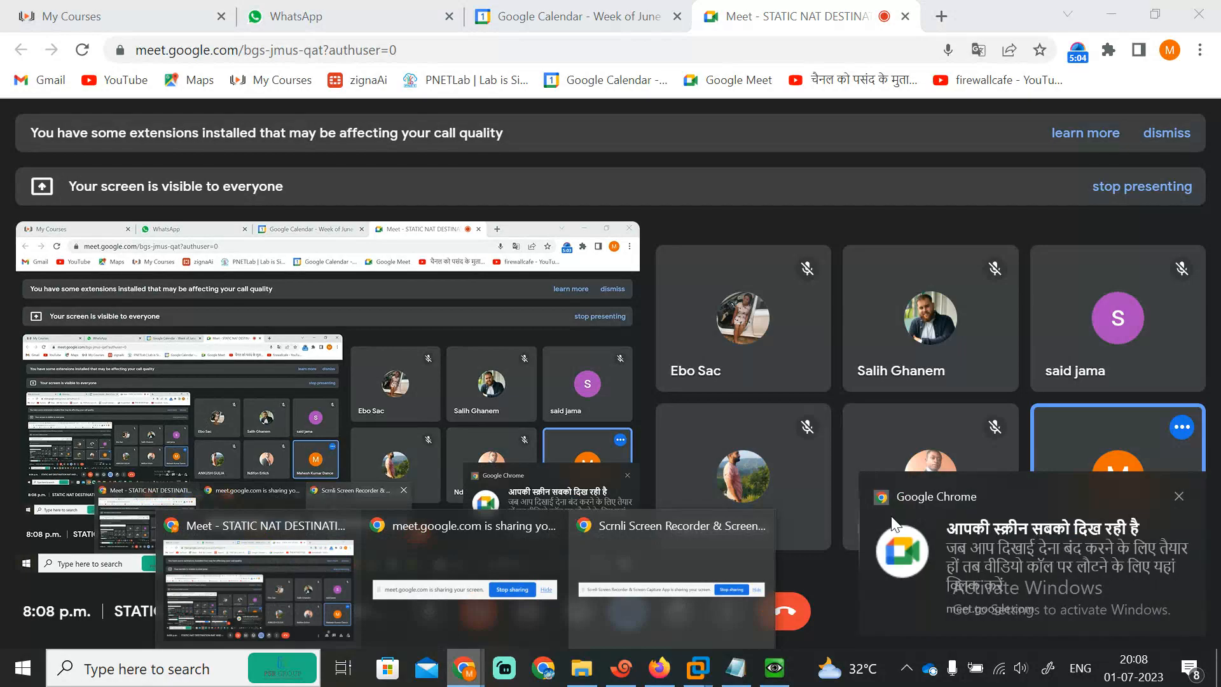
left_click(1178, 496)
left_click(621, 667)
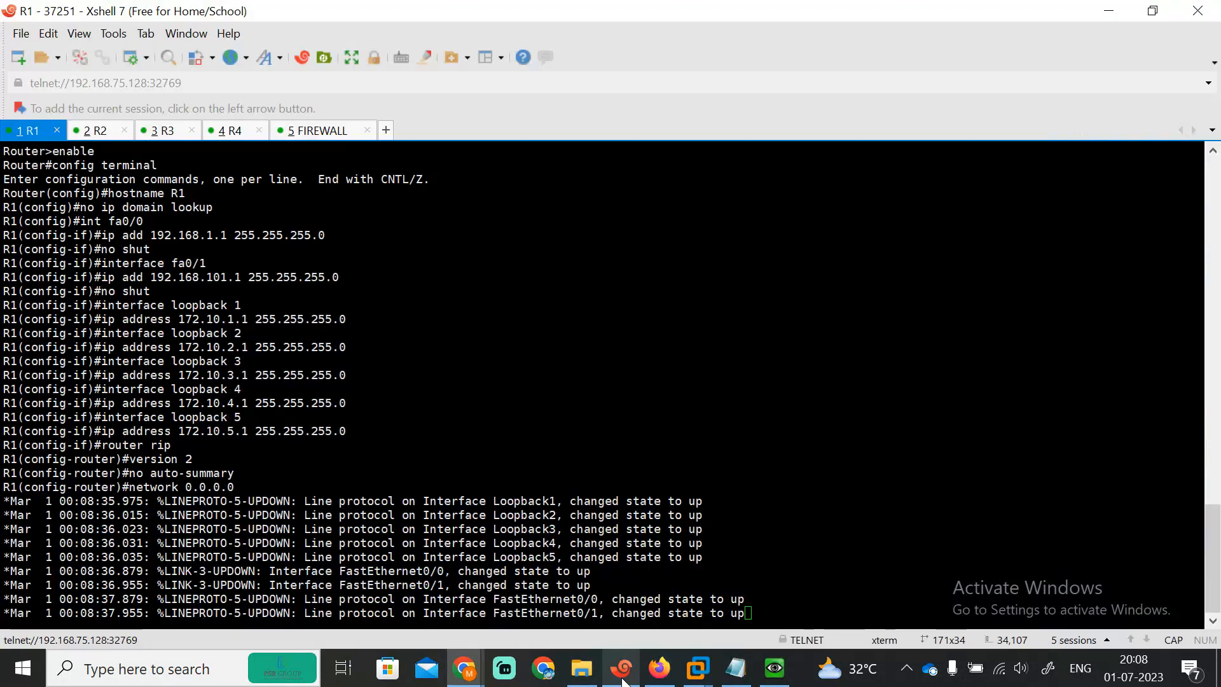
key("Return")
key("Return")
key("Return")
key("Return")
key("Return")
key("Return")
key("Return")
key("Return")
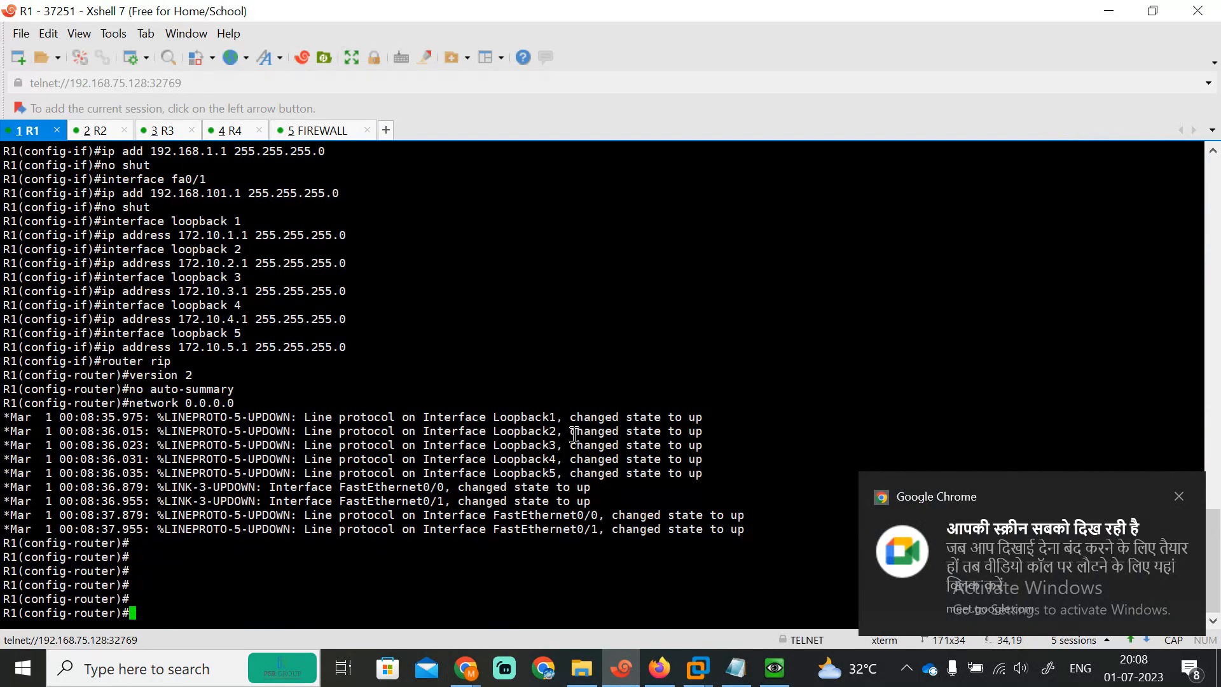
left_click(735, 667)
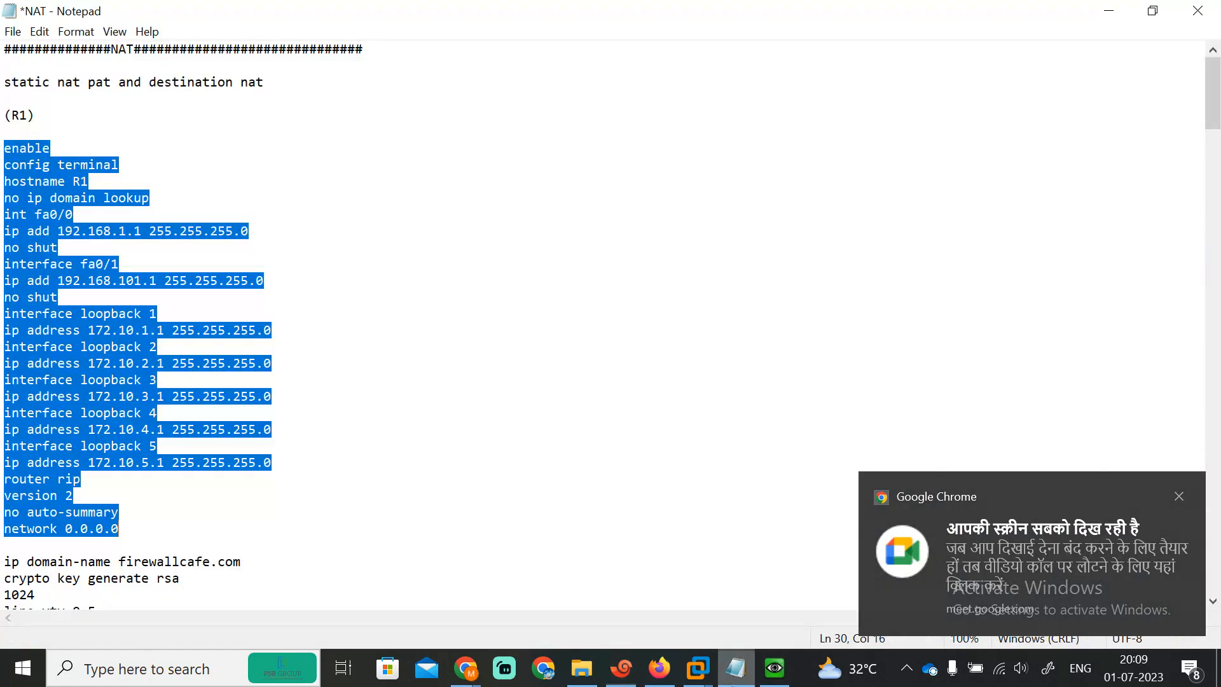
Step: Paste R1's firewallcafe.com domain, RSA key, SSH/telnet and HTTP/HTTPS commands into R1
left_click_drag(1217, 117, 1218, 167)
left_click(170, 213)
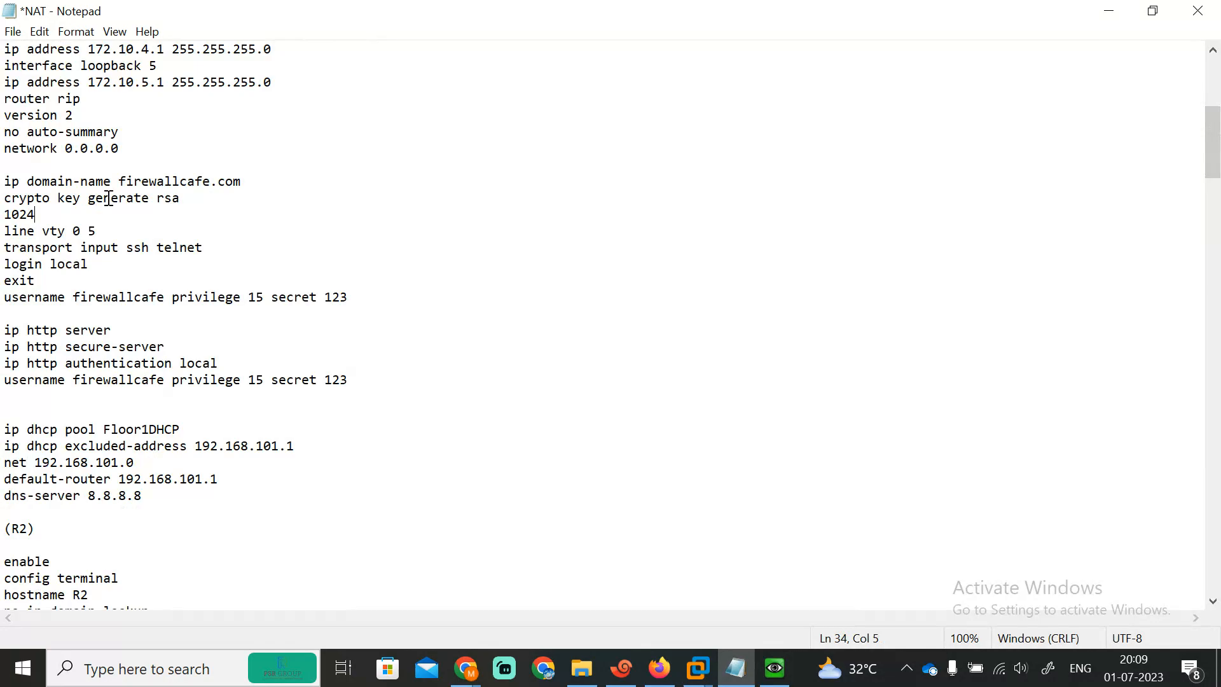
left_click_drag(6, 181, 378, 407)
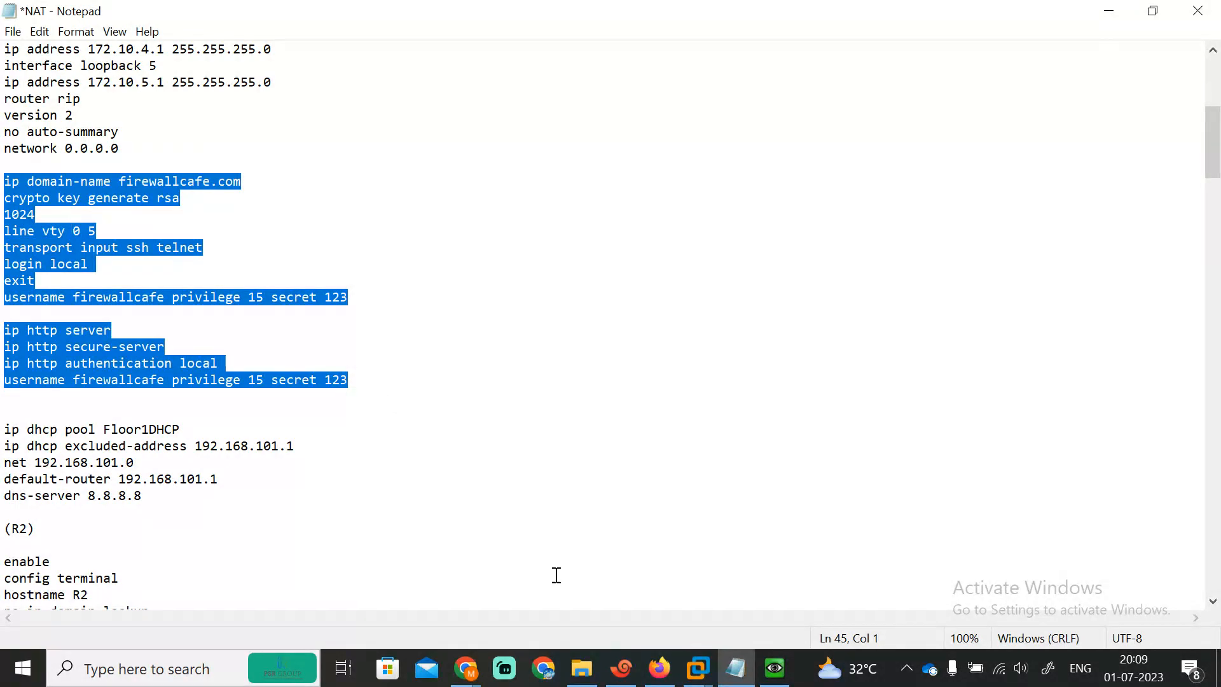
left_click(725, 684)
right_click(389, 571)
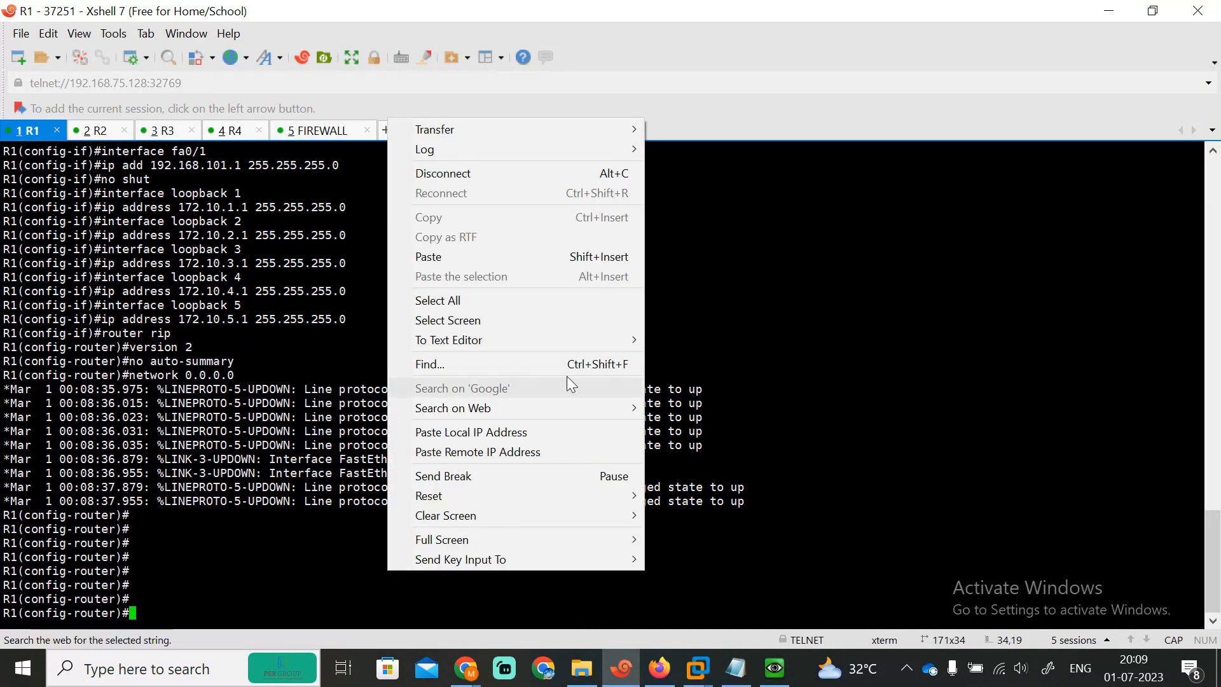
left_click(422, 257)
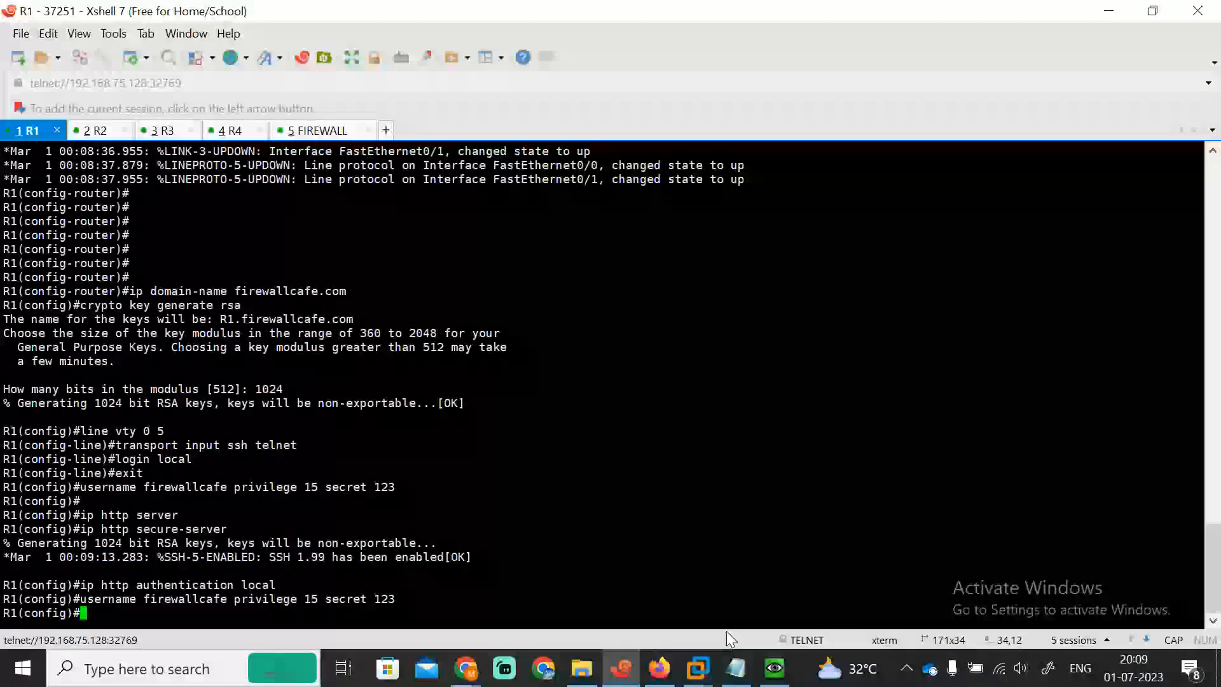
Step: Select the R2 configuration block in the notes and refresh the R1 prompt
left_click(736, 668)
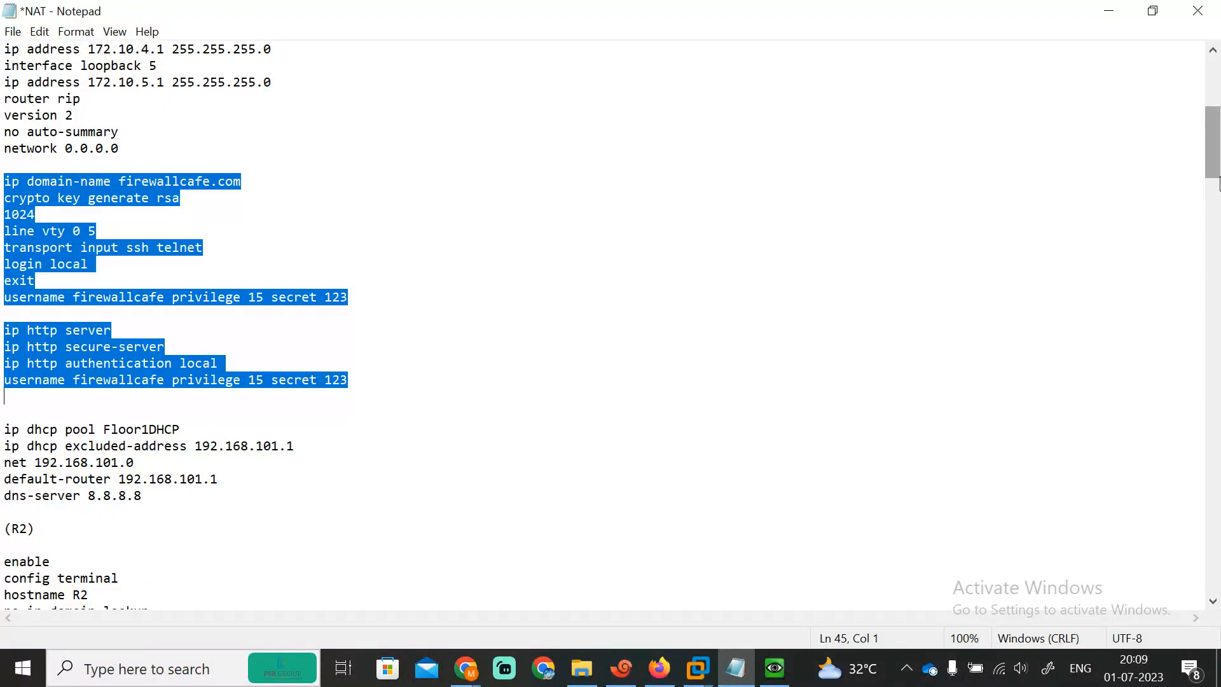
left_click_drag(1219, 184, 1219, 233)
left_click_drag(3, 164, 393, 552)
key("ctrl+c")
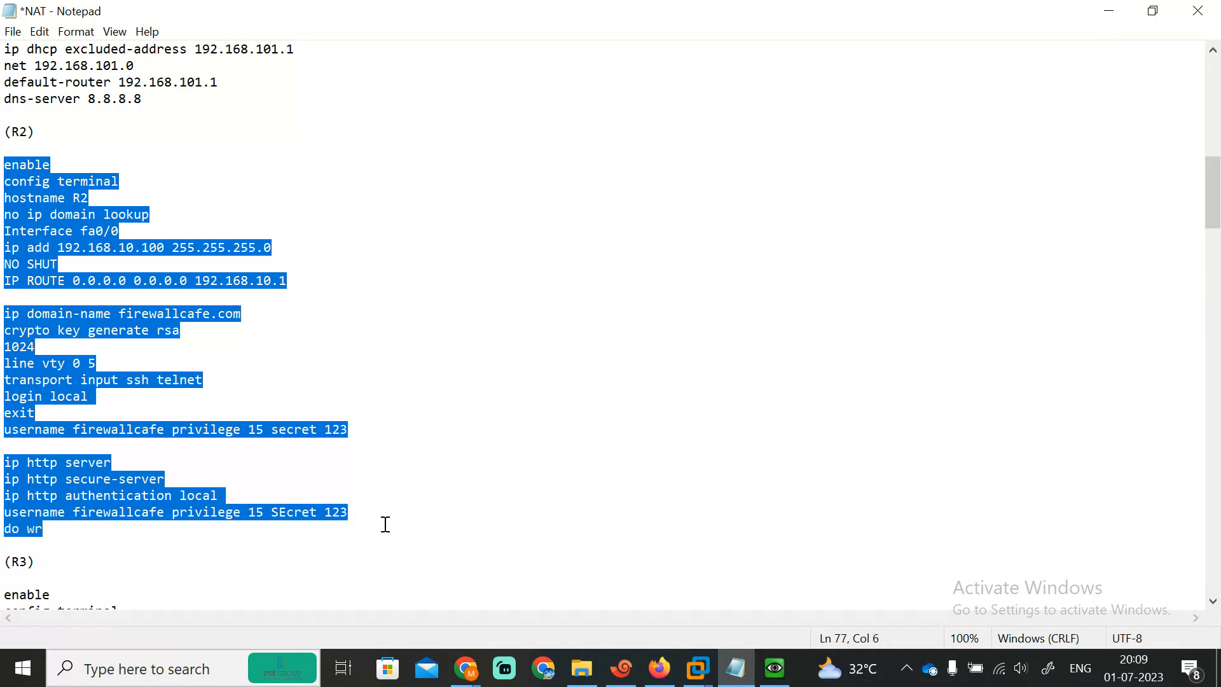
left_click(1107, 12)
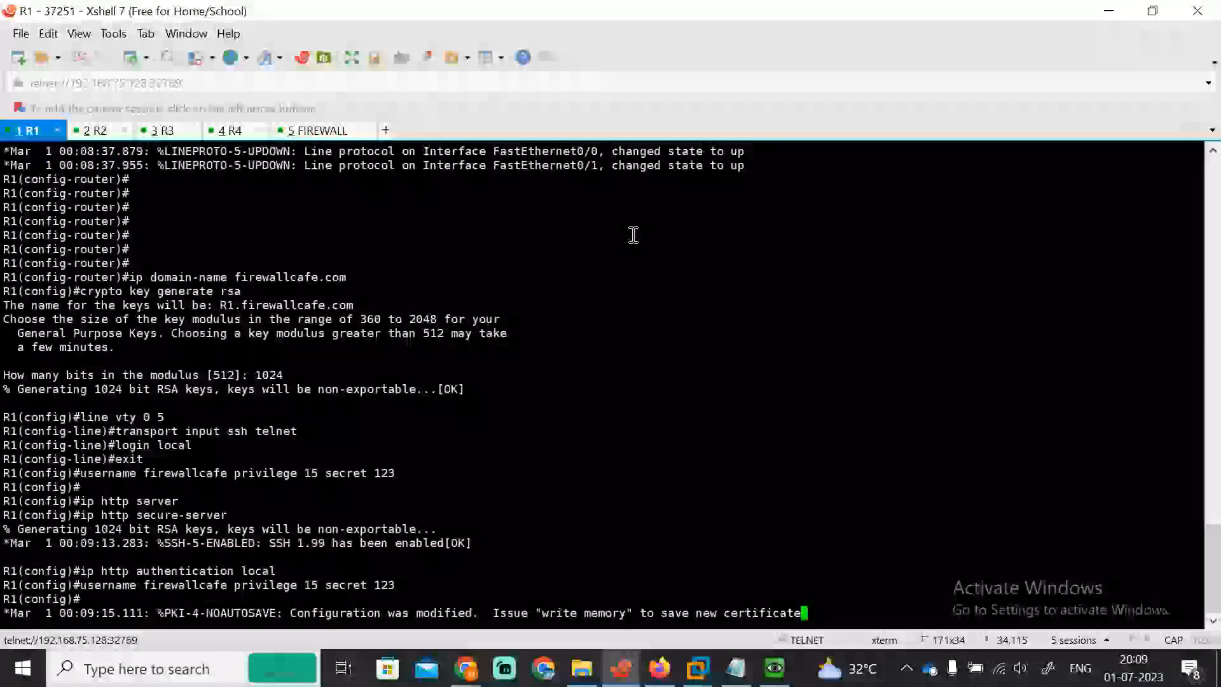
key("Return")
key("Return")
key("Return")
key("Return")
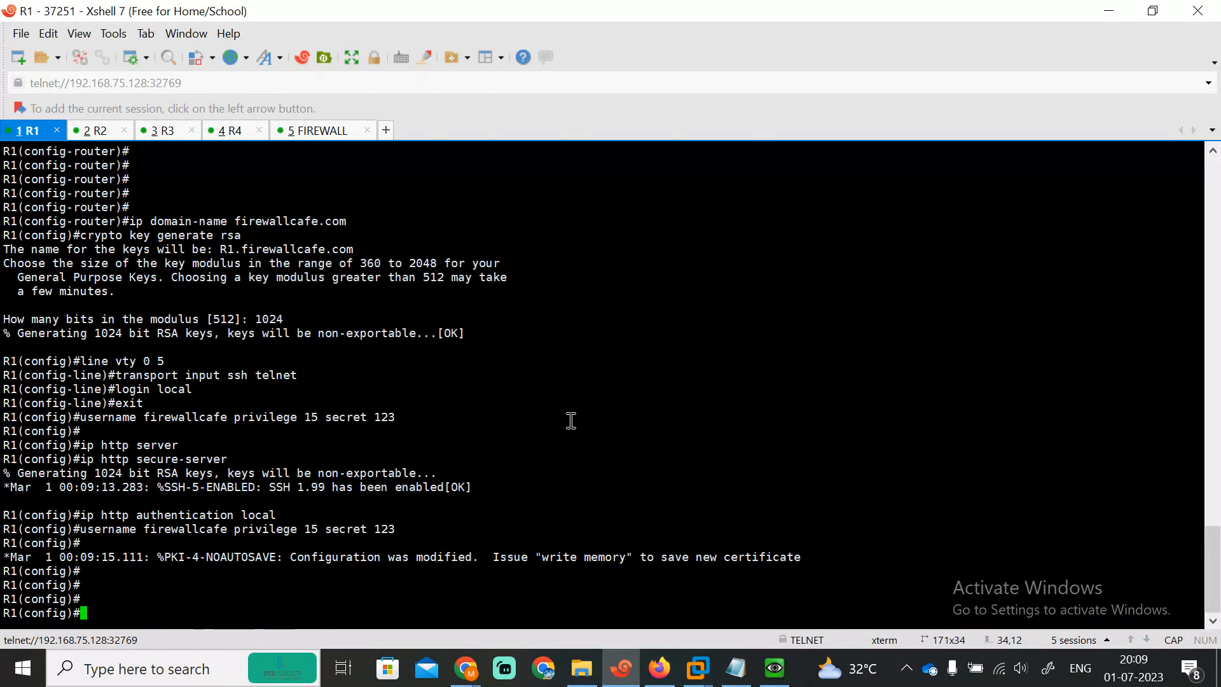
Step: Answer N to the initial configuration dialog on R2 and R4
left_click(94, 130)
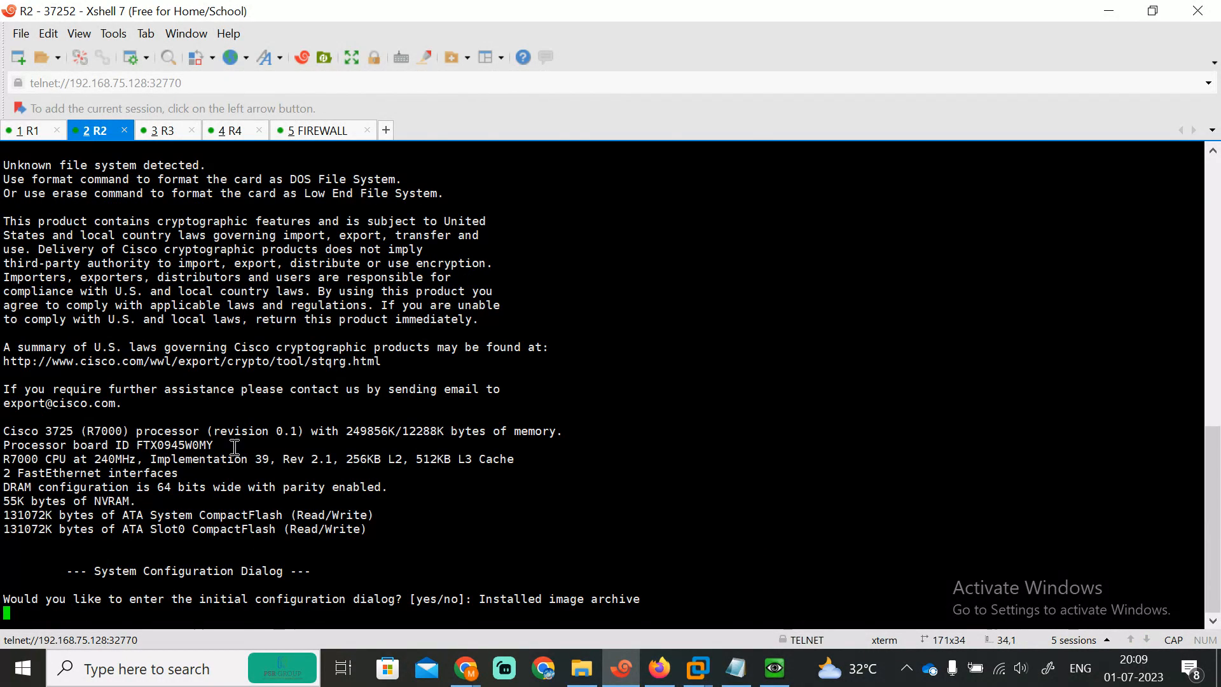
key("Return")
key("Return")
type("N")
key("Return")
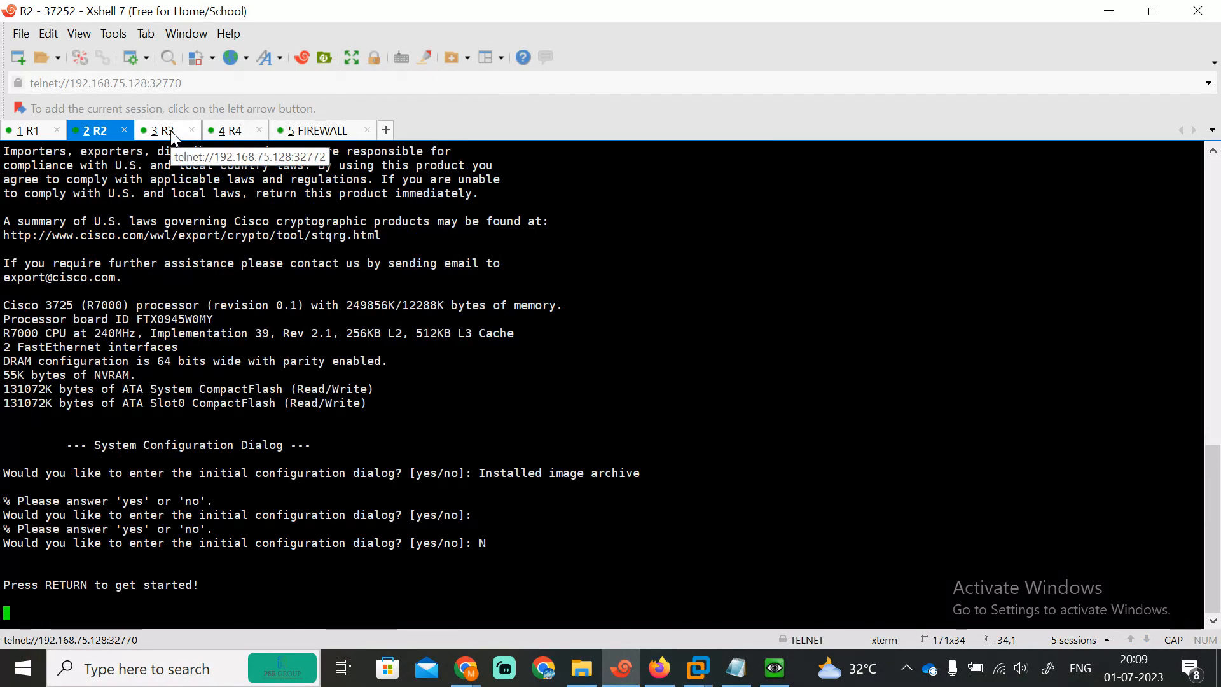
left_click(163, 130)
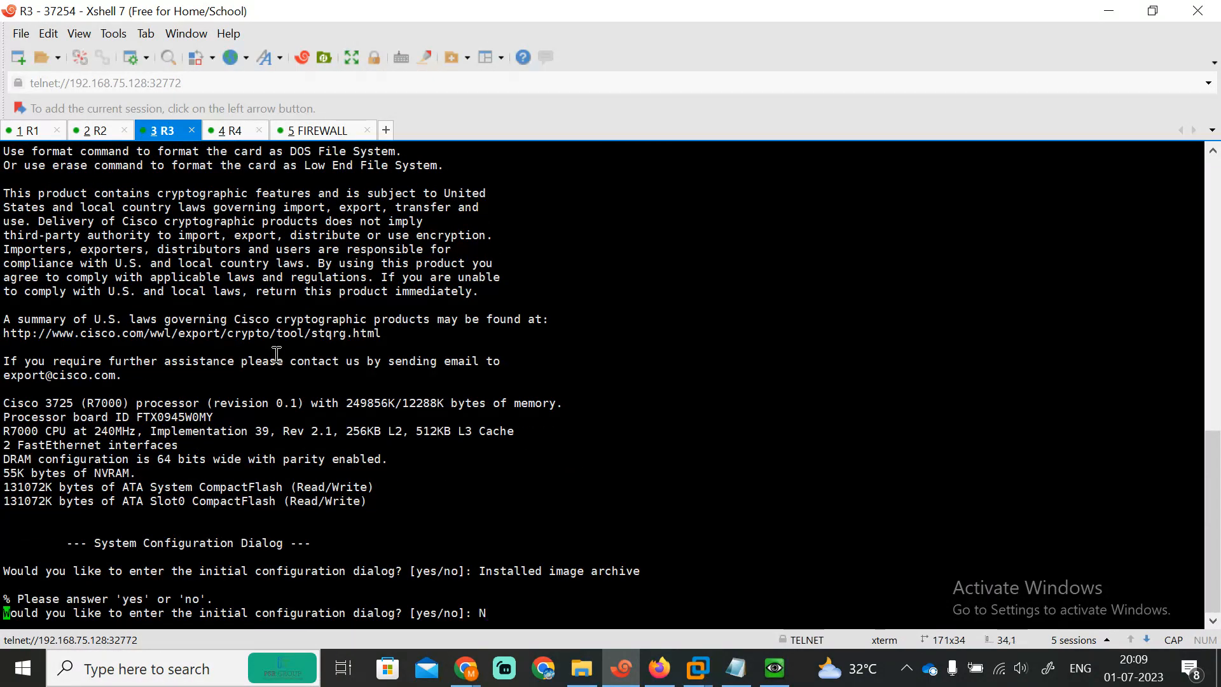
left_click(231, 132)
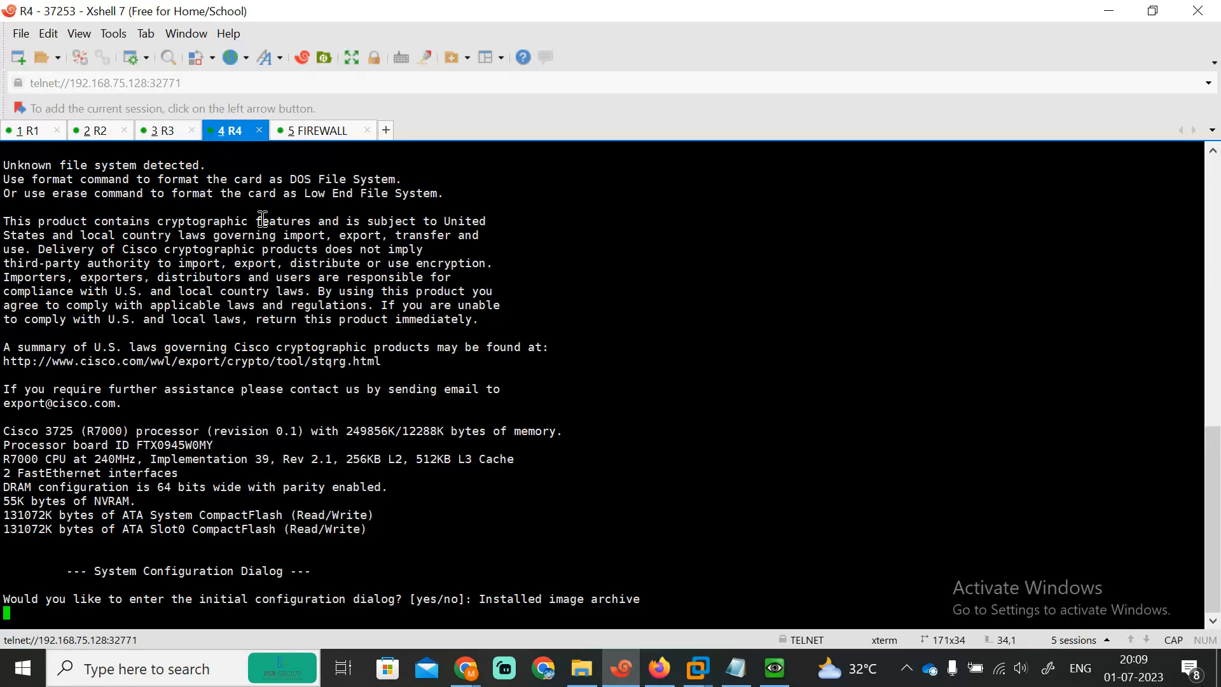
key("Return")
type("N")
key("Return")
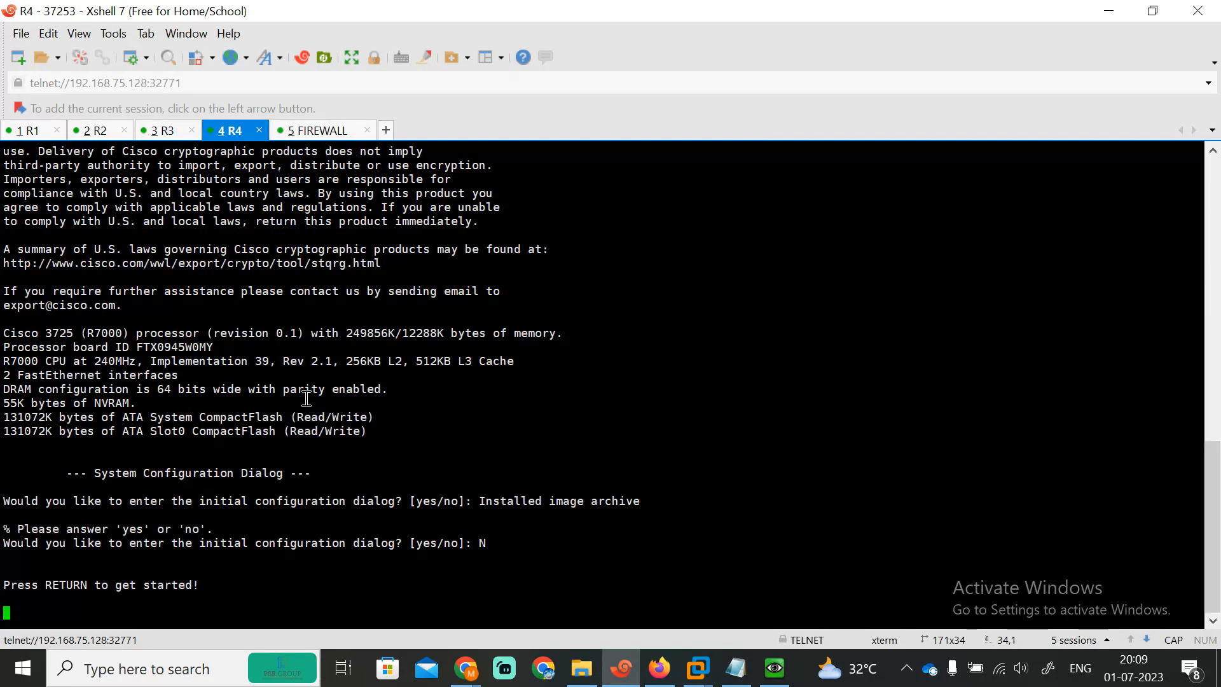
Step: Paste the R2 configuration (192.168.10.100, default route via 192.168.10.1, SSH/HTTP) into R2
left_click(113, 132)
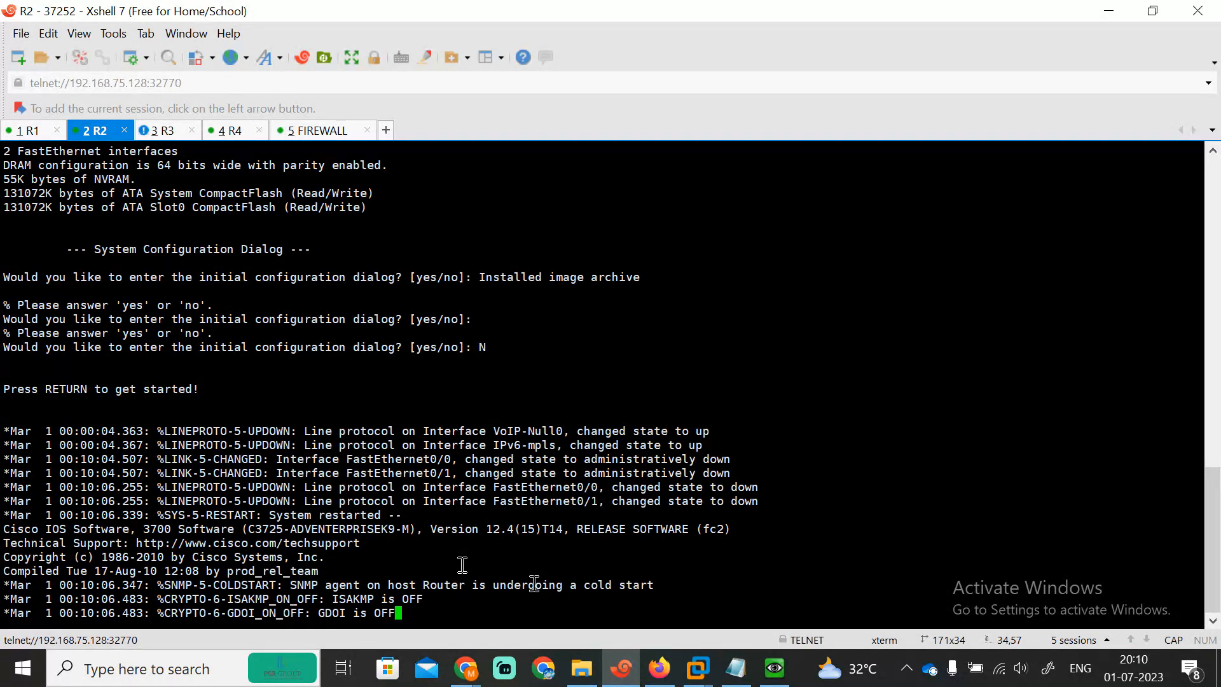
key("Return")
key("Return")
key("Return")
key("Return")
right_click(521, 602)
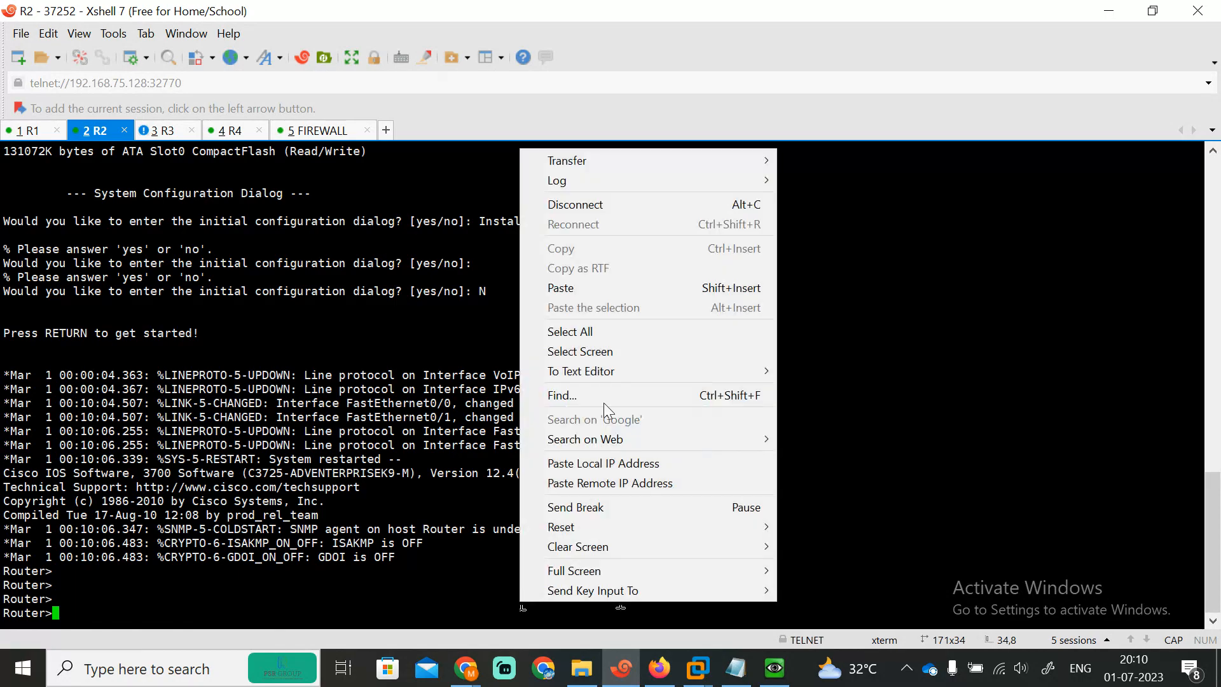
left_click(540, 291)
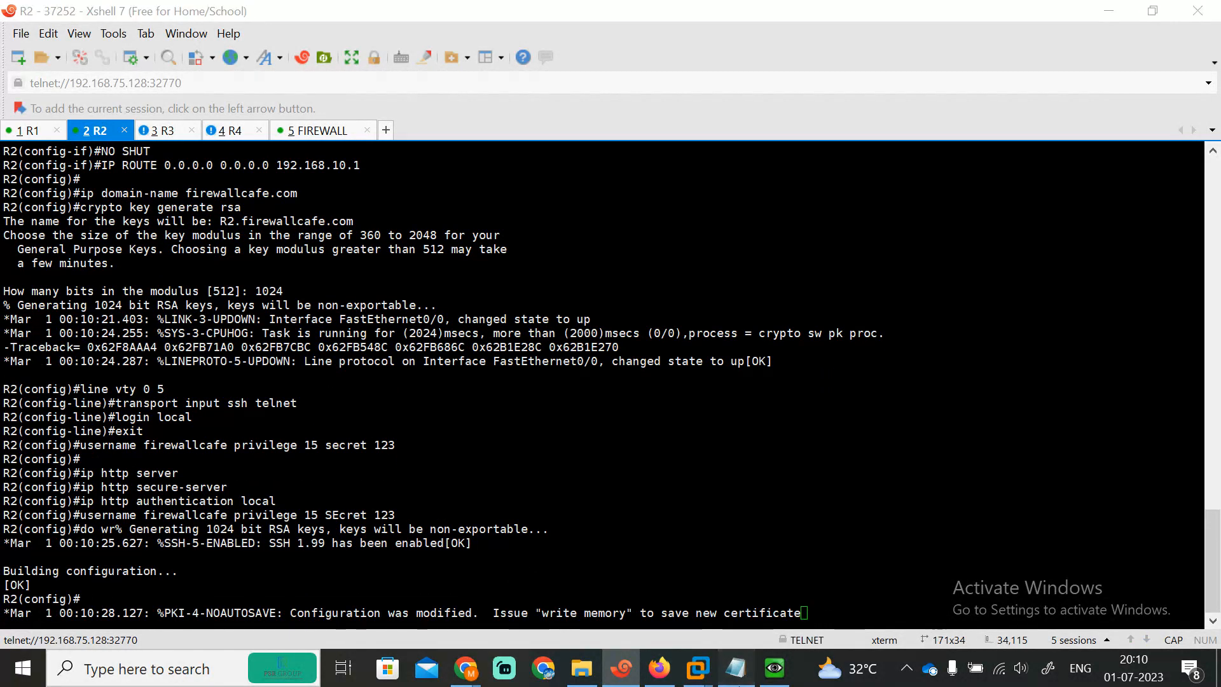
left_click(736, 668)
left_click_drag(1215, 207, 1216, 259)
left_click(414, 343)
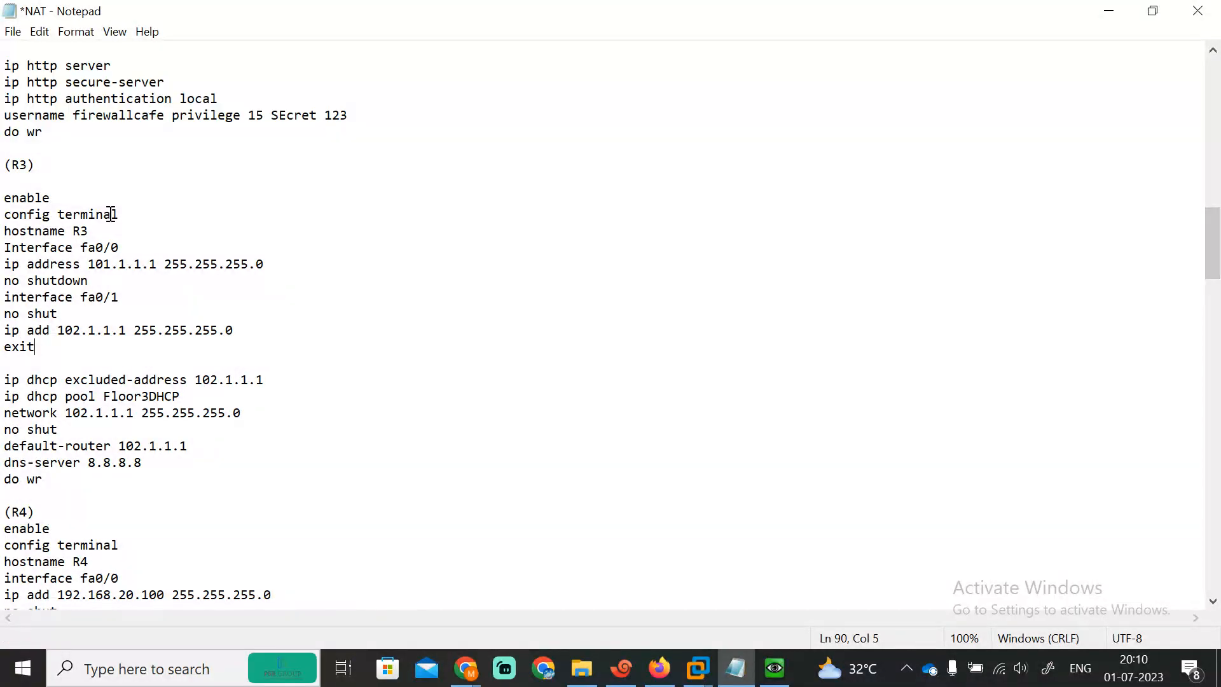
Step: Select R3's commands from enable through no shutdown in the notes
left_click_drag(5, 198, 199, 305)
left_click(194, 316)
left_click_drag(3, 202, 286, 341)
key("ctrl+c")
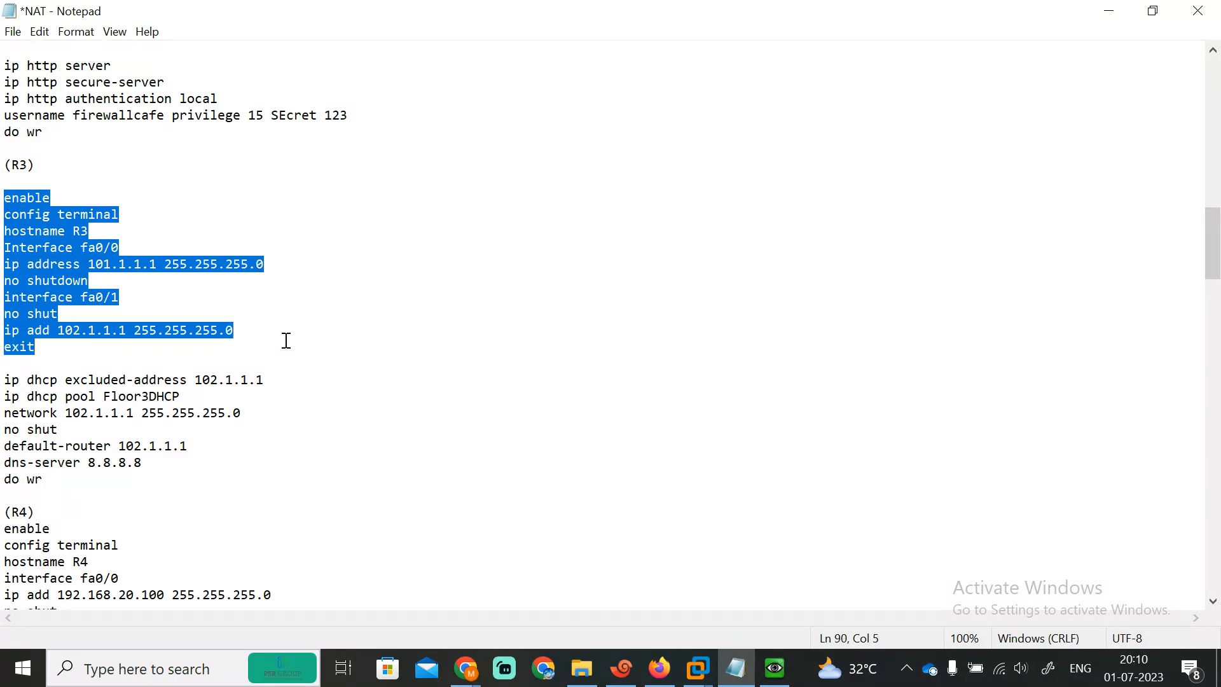
left_click(1108, 11)
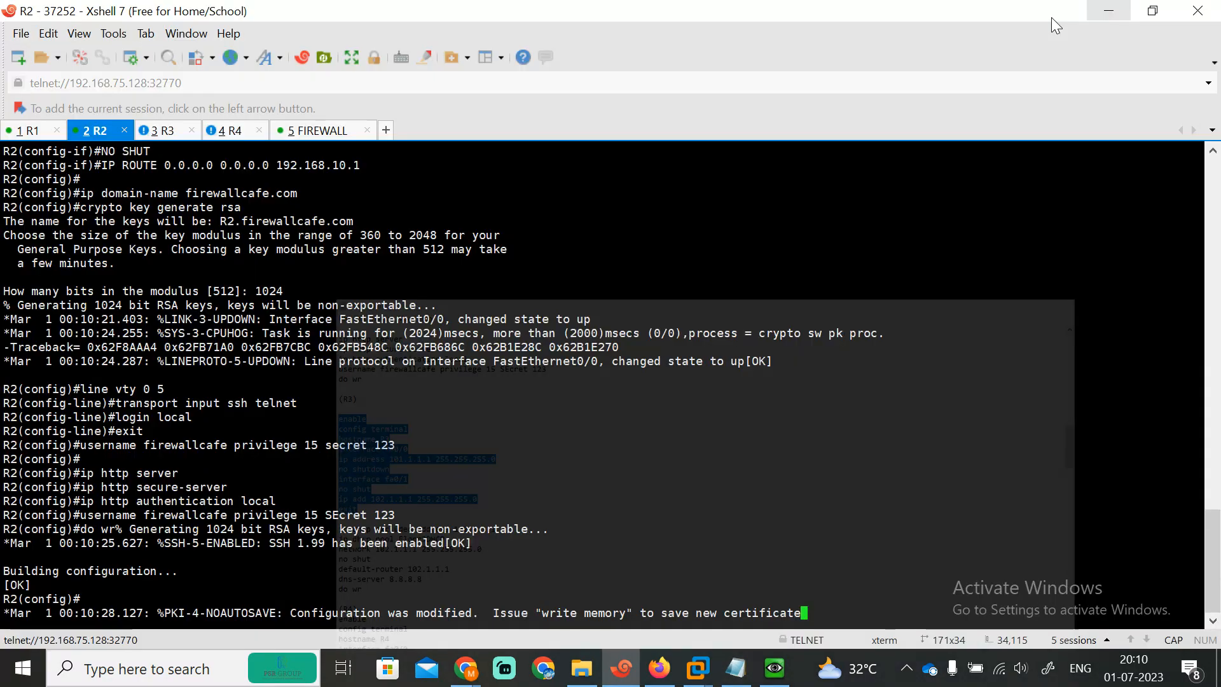
Step: Paste the R3 commands, naming it R3 with 101.1.1.1/24 and 102.1.1.1/24 interfaces
left_click(158, 132)
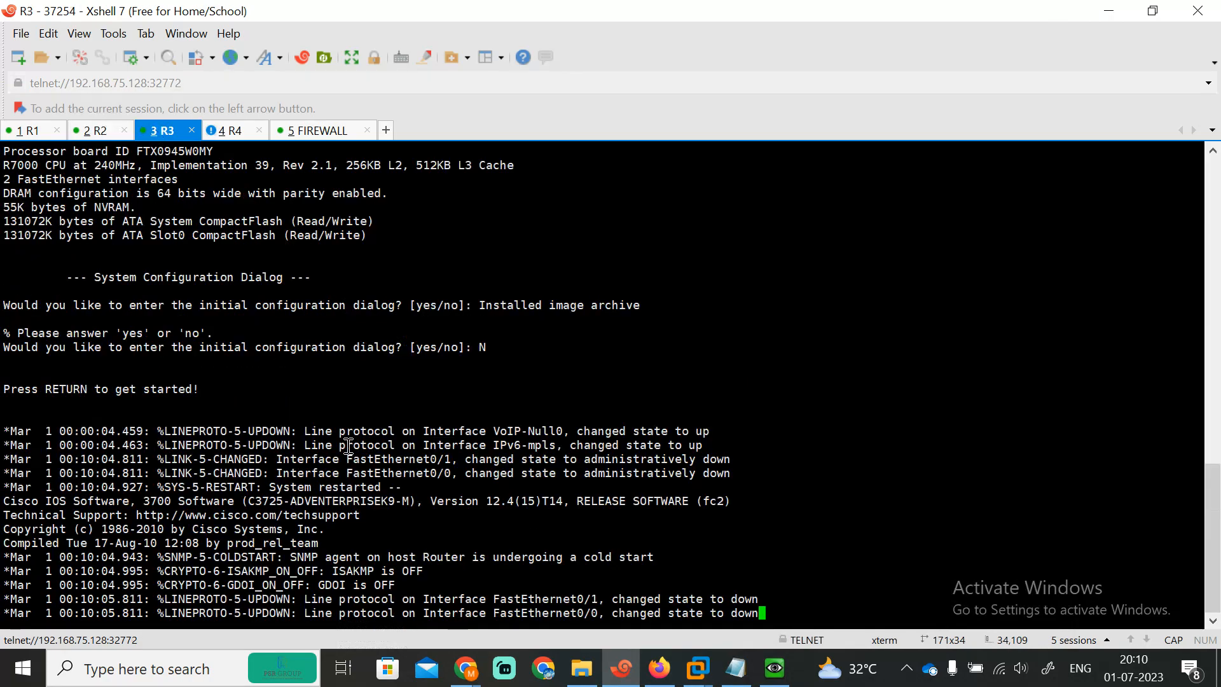
key("Return")
key("Return")
key("Return")
key("Return")
key("Return")
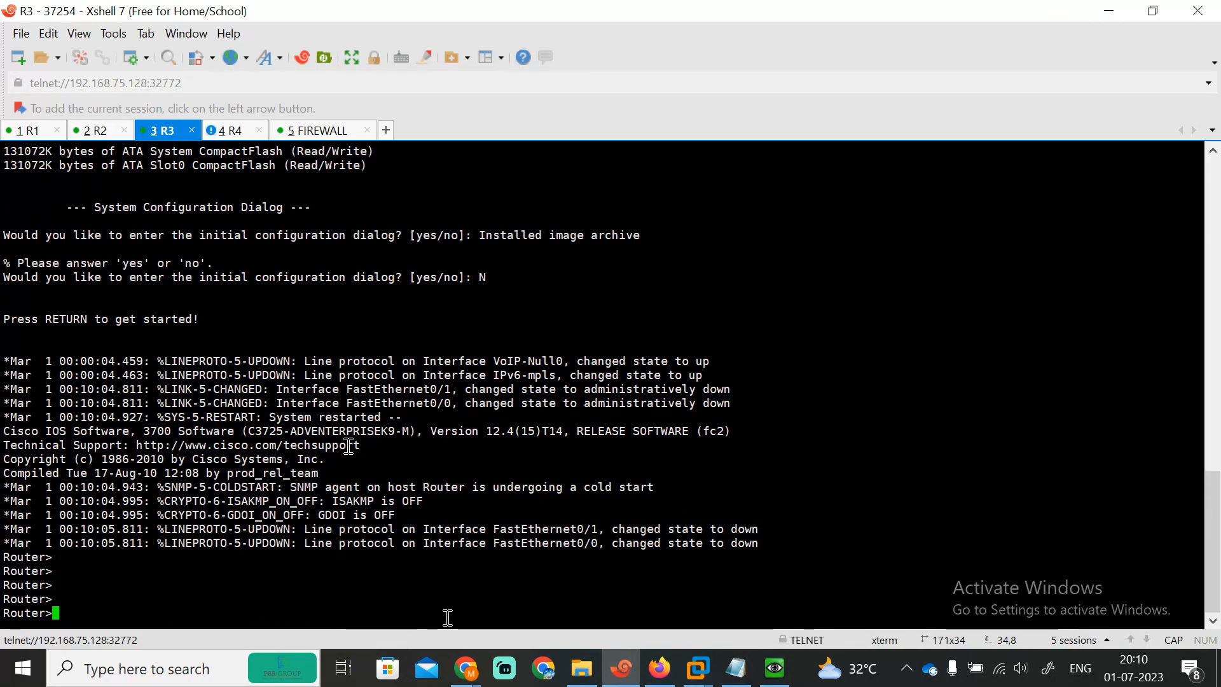
right_click(384, 610)
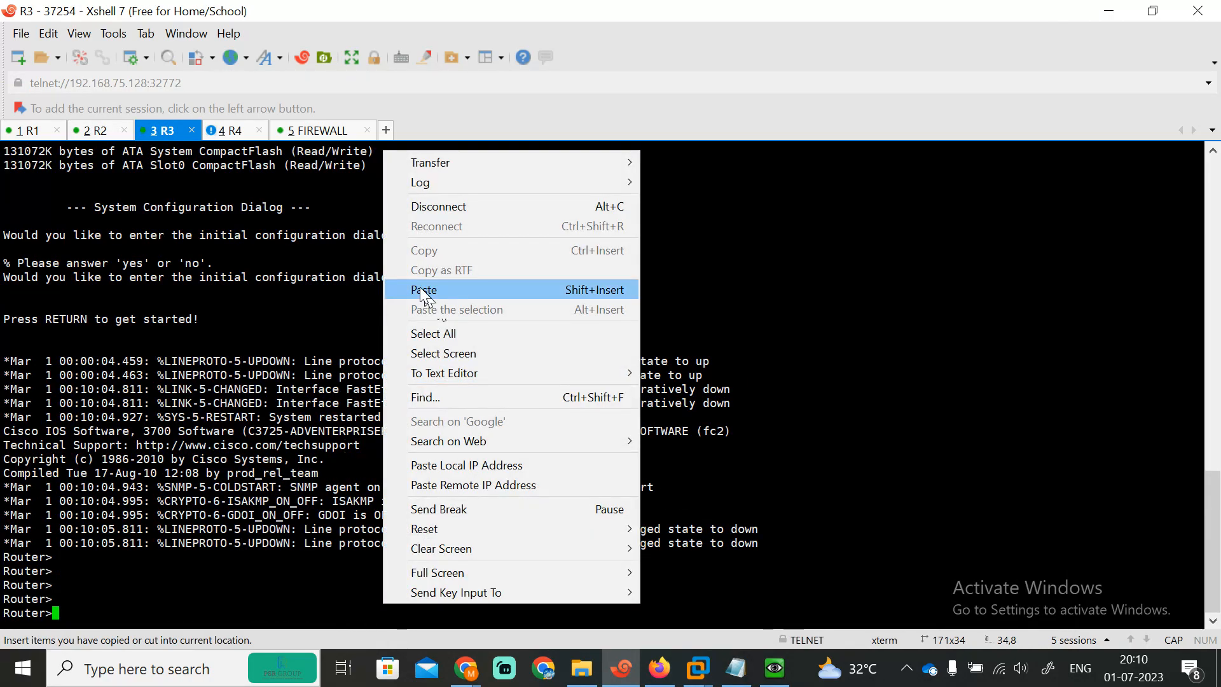
left_click(421, 290)
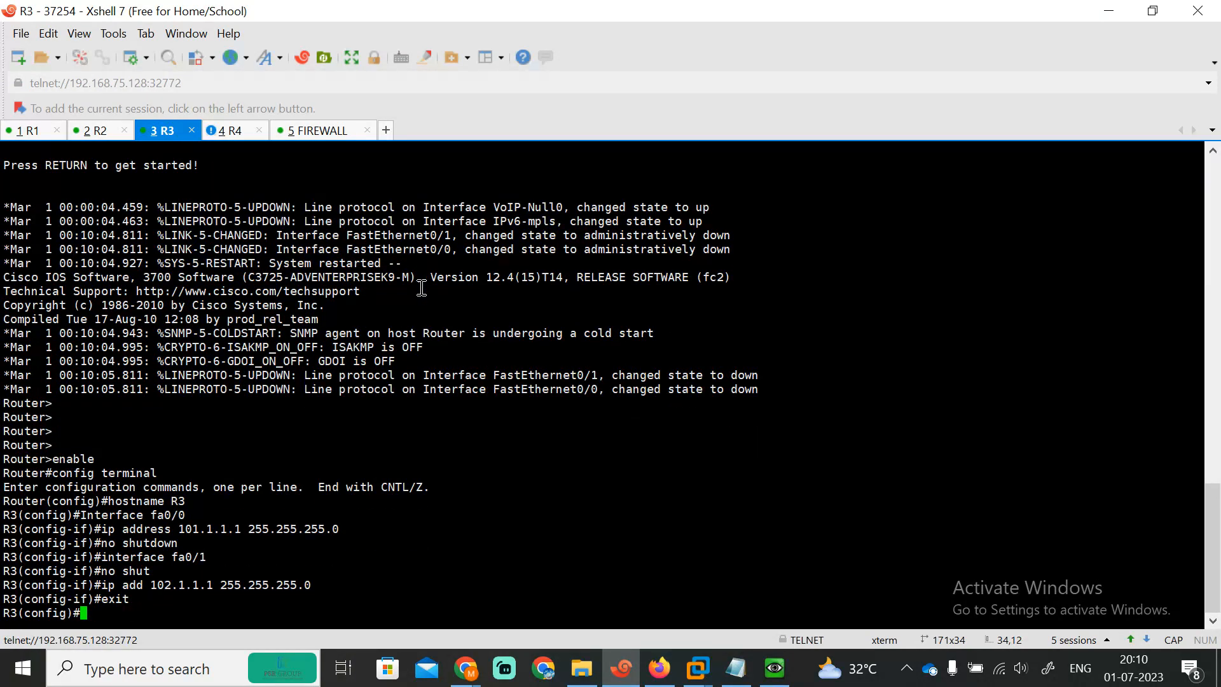
key("Return")
Step: Check the meeting window, dismiss the sharing notification, and return to the notes
left_click(617, 681)
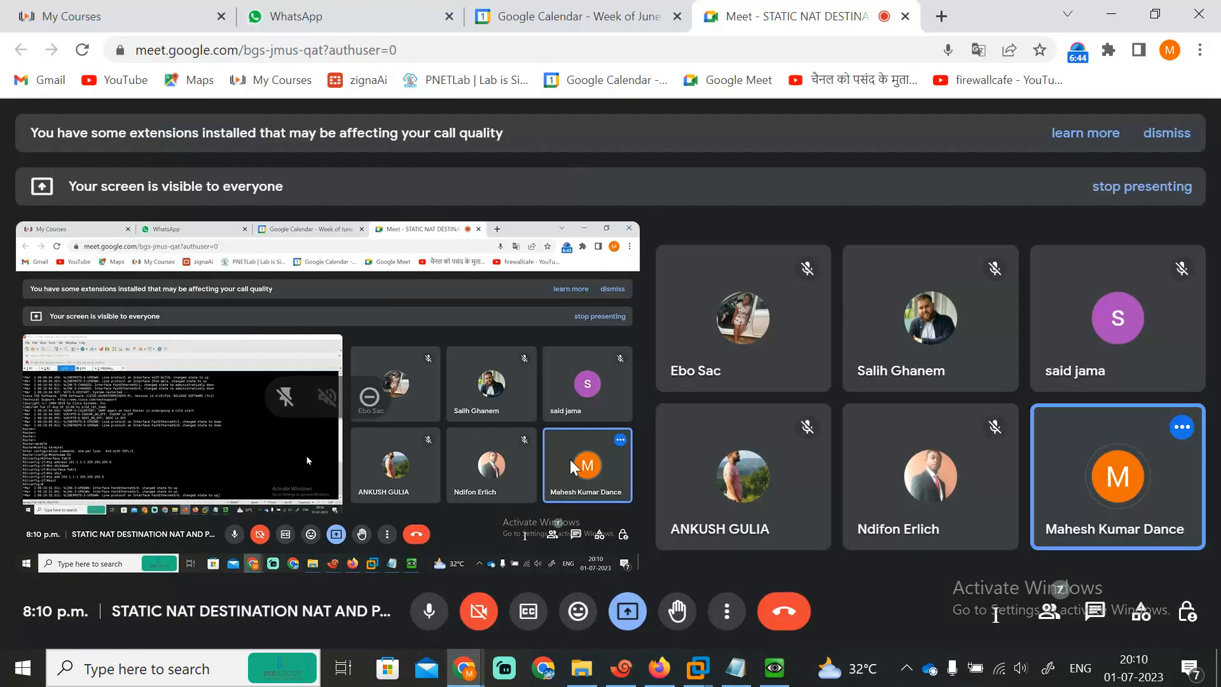
left_click(622, 672)
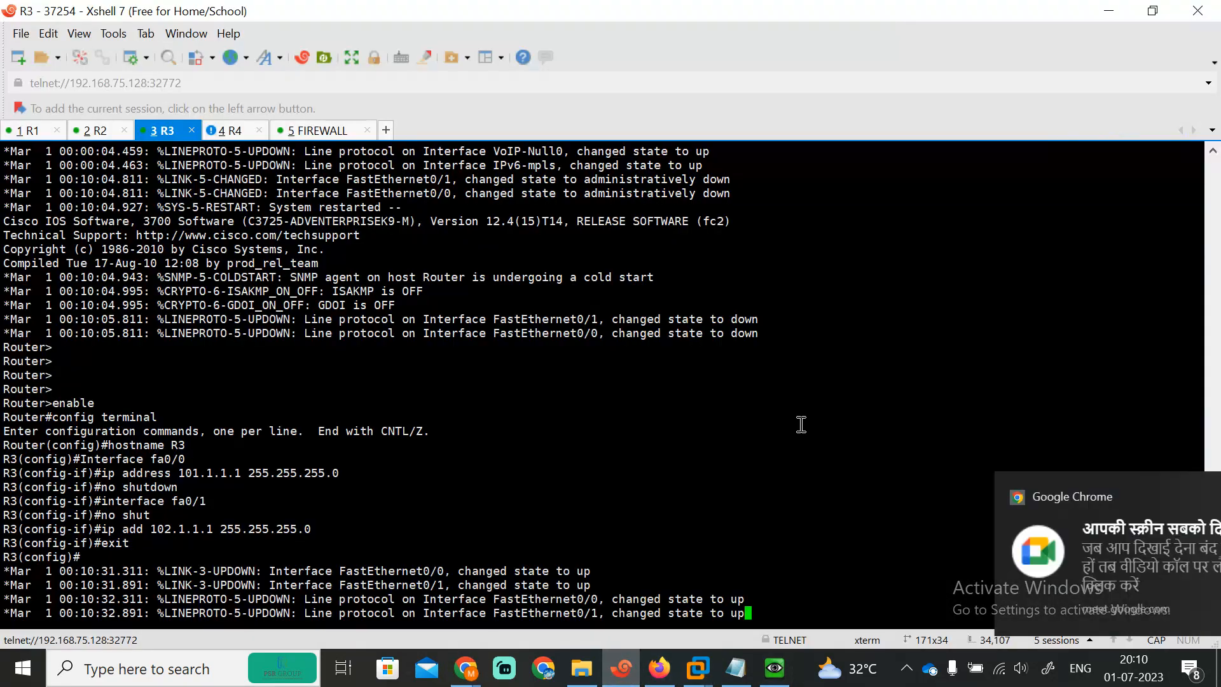
left_click(1181, 490)
left_click(735, 668)
left_click_drag(1218, 261, 1219, 299)
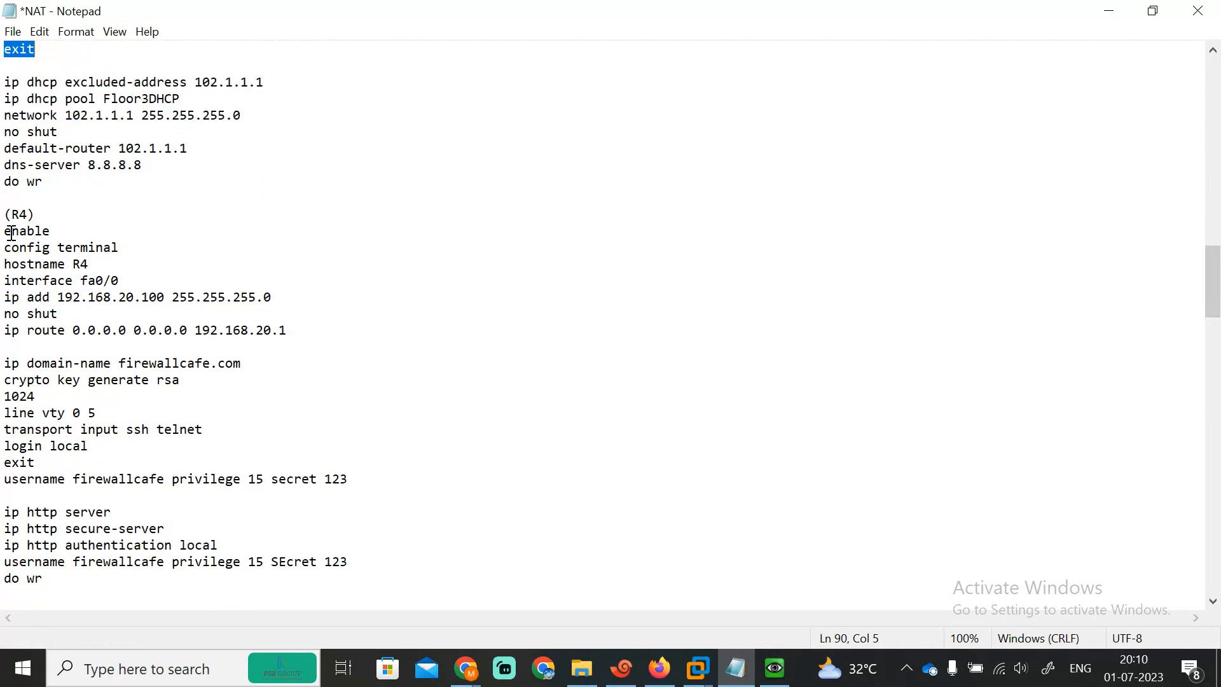
Step: Paste the R4 block (192.168.20.100/24, default route via 192.168.20.1, SSH/HTTP) into R4
left_click_drag(3, 234, 392, 426)
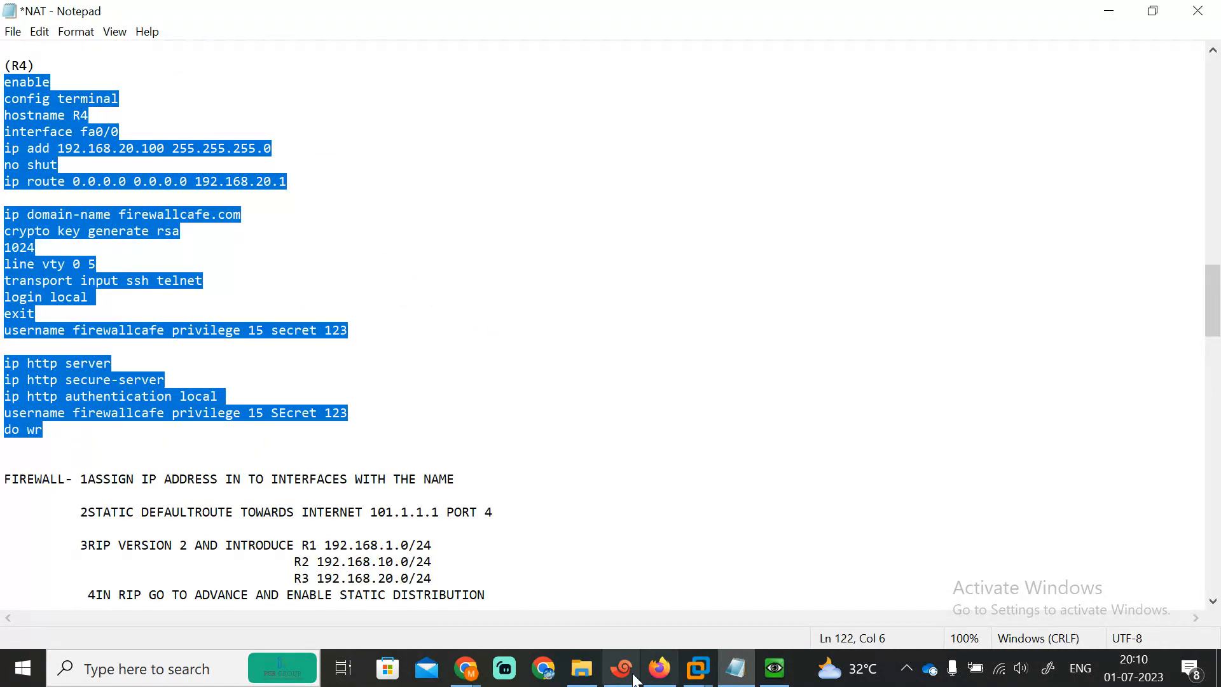
left_click(622, 668)
left_click(229, 135)
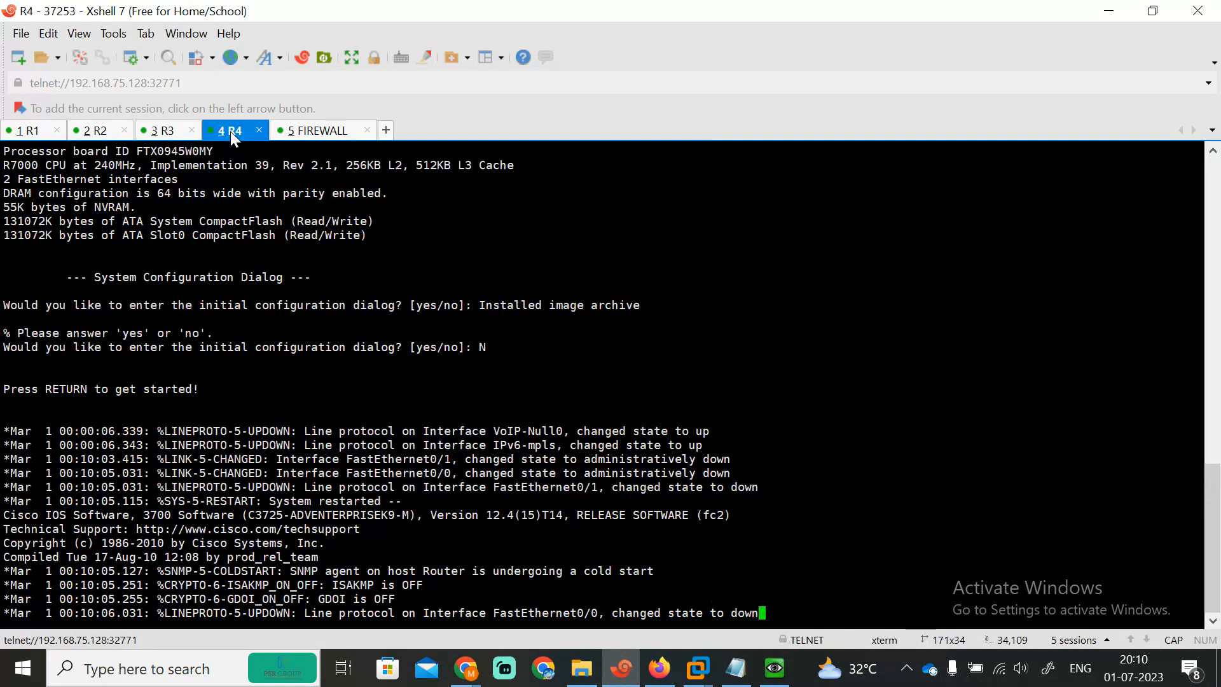
key("Return")
key("Return")
key("Return")
key("Return")
key("Return")
key("Return")
key("Return")
key("Return")
key("Return")
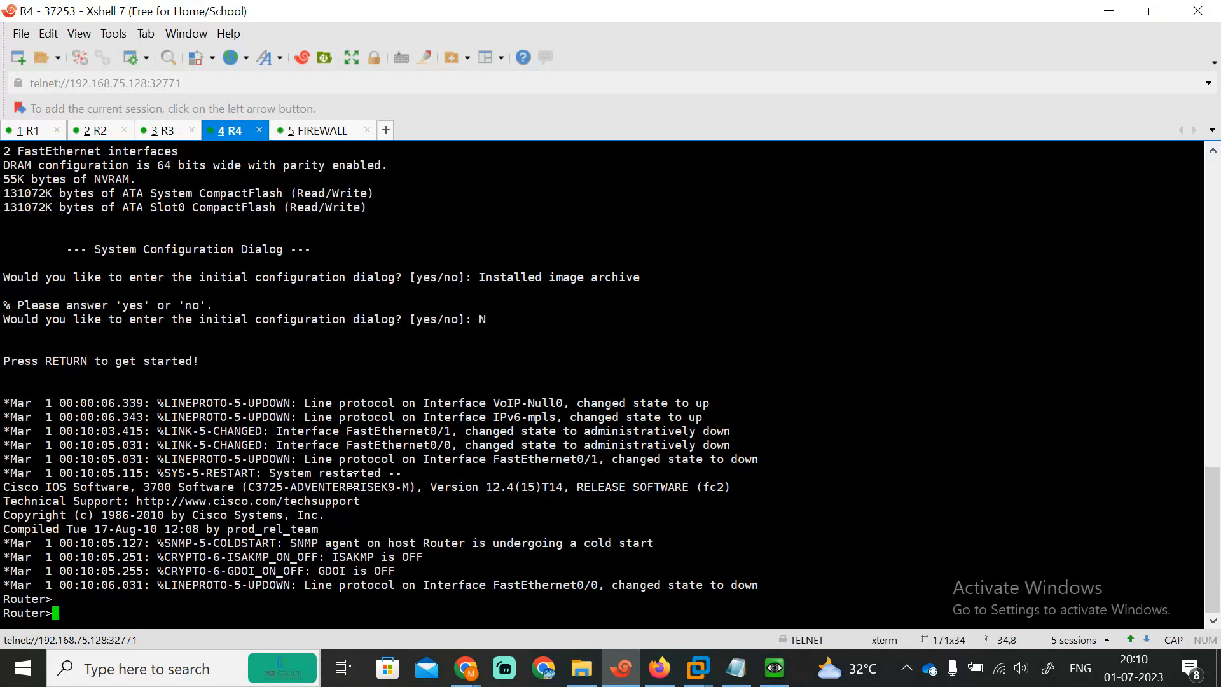
key("Return")
key("Return")
key("Return")
key("Return")
key("Return")
key("Return")
key("Return")
key("Return")
right_click(353, 481)
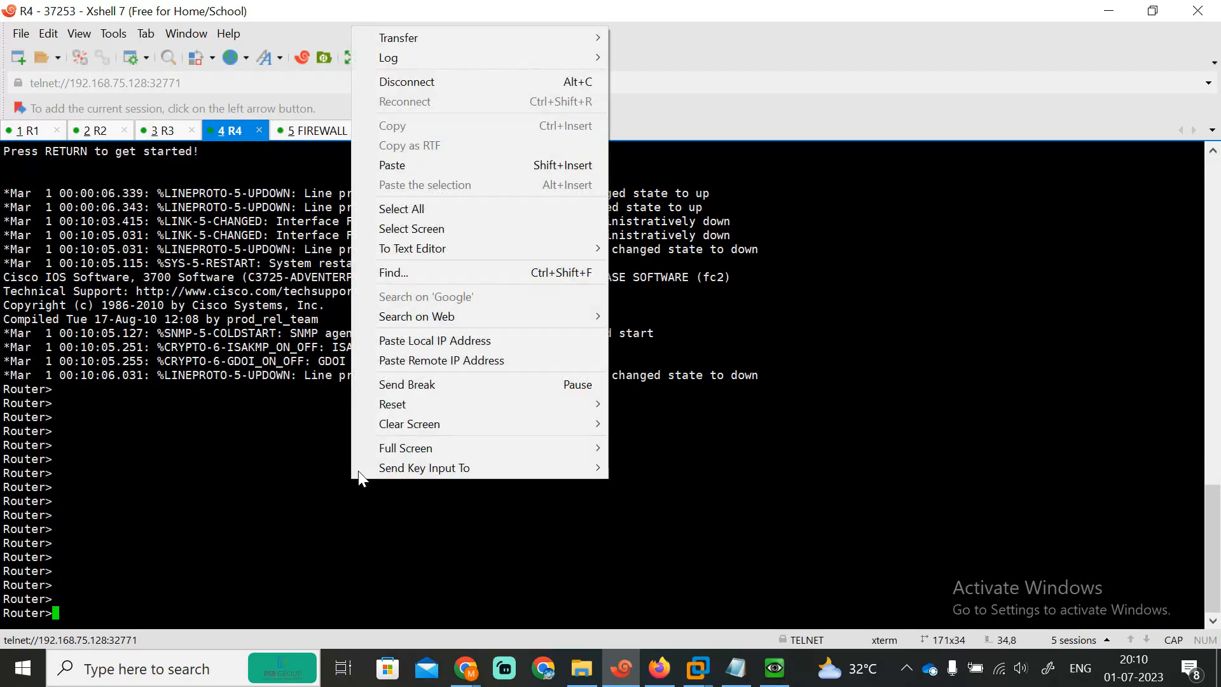
left_click(374, 166)
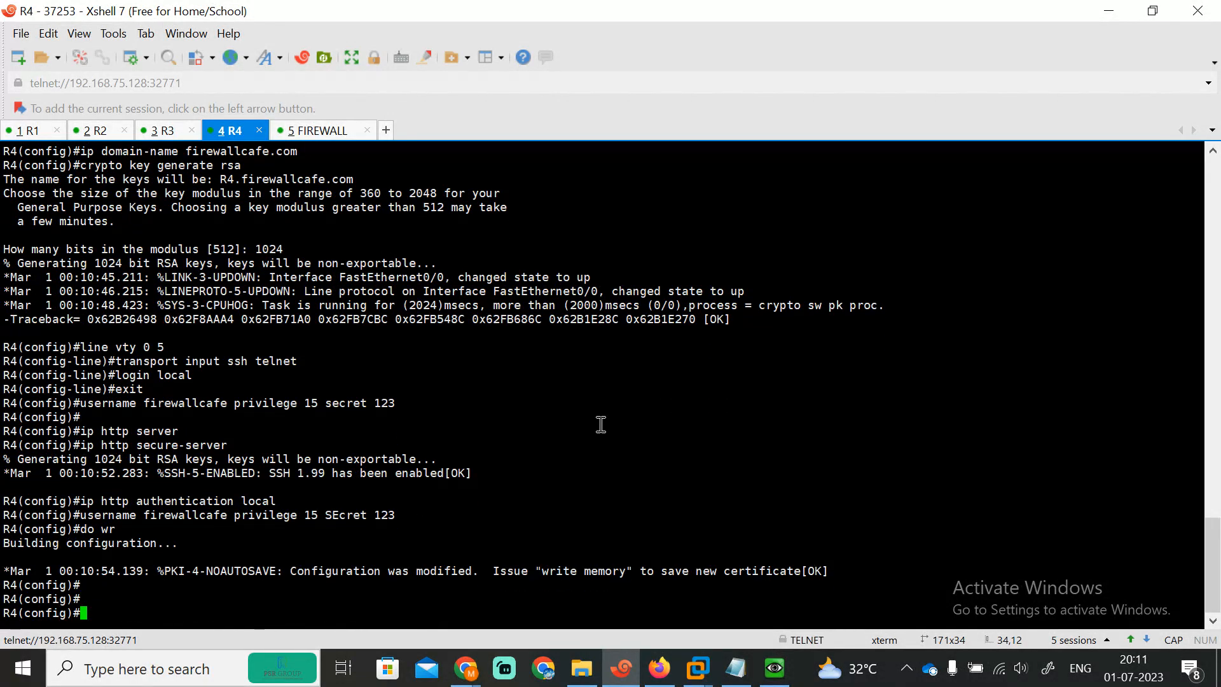
key("Return")
key("Return")
key("Return")
key("Return")
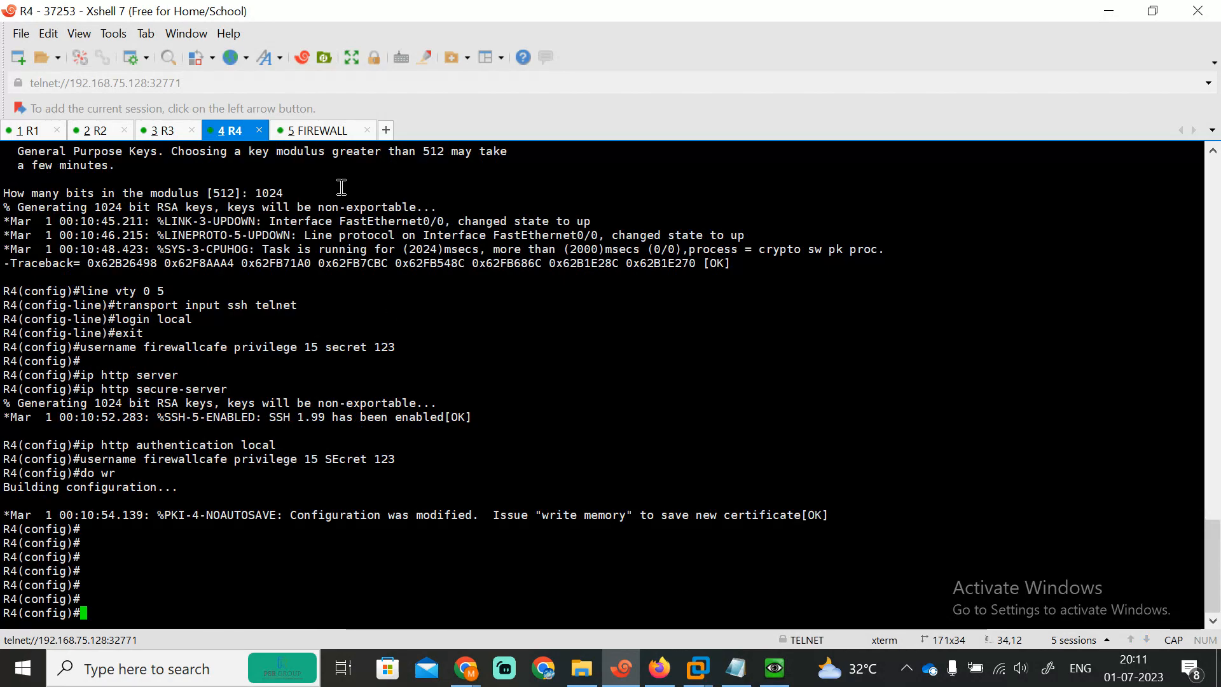
left_click(295, 134)
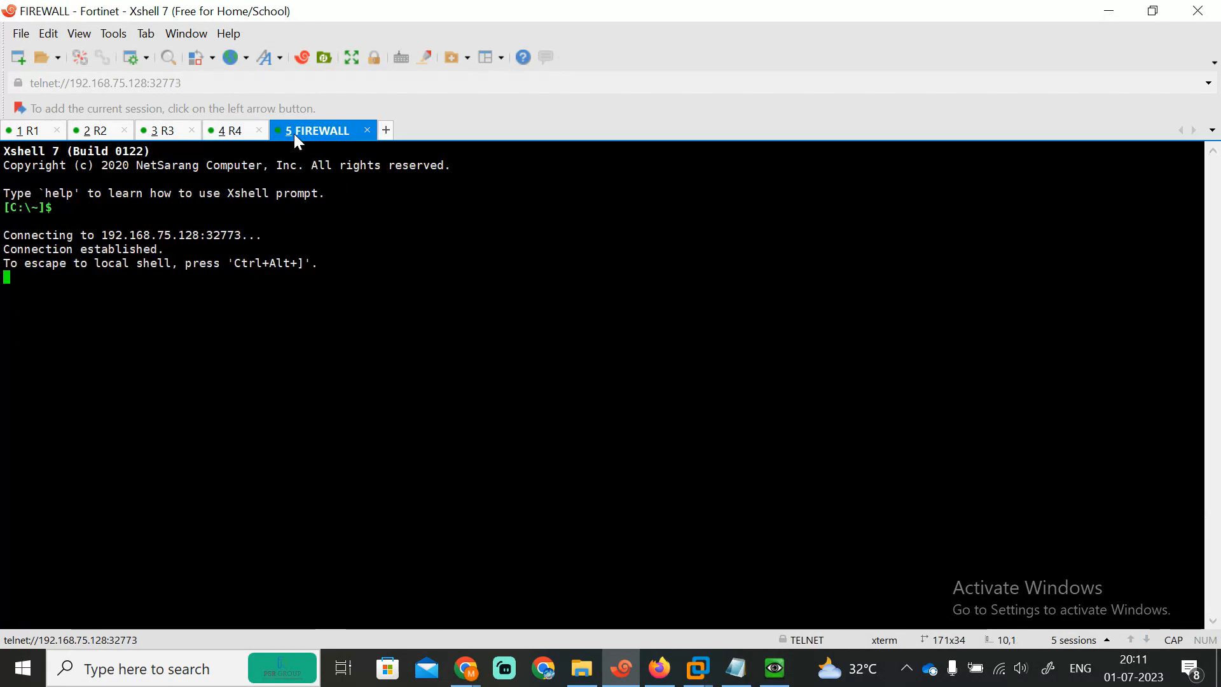
Step: Minimize Xshell and show the EVE-NG NAT lab topology in Firefox
left_click(627, 676)
left_click(660, 669)
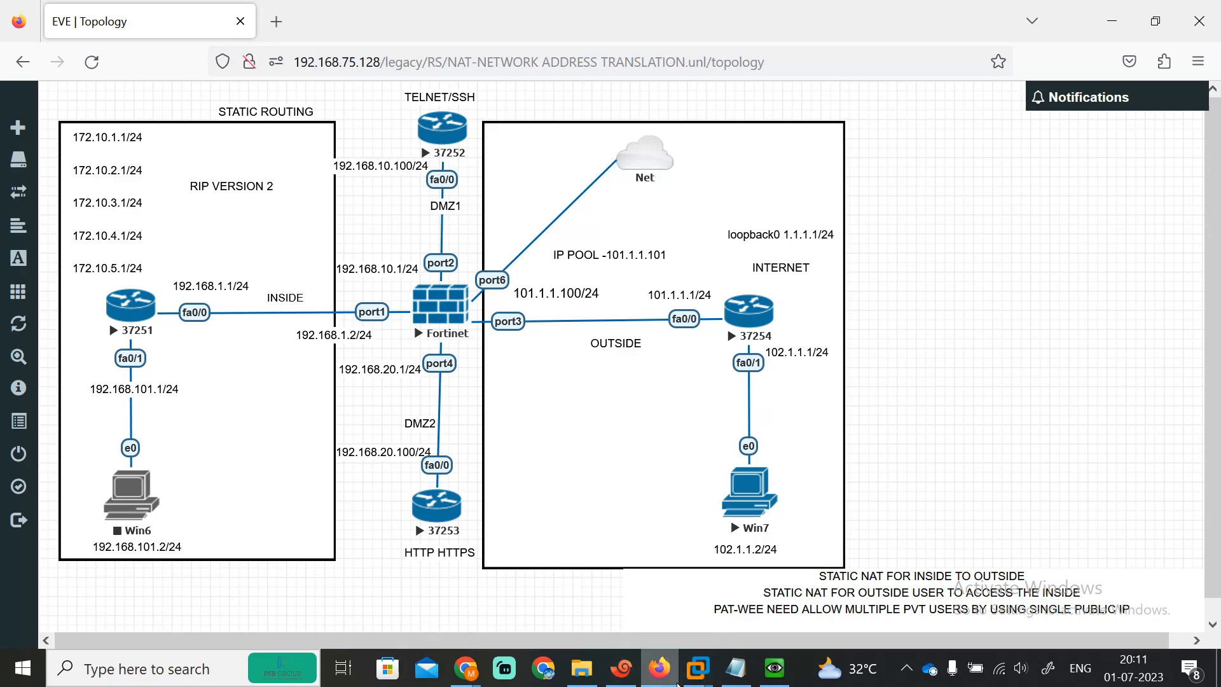
Step: Review the Fortinet NAT topology with inside, DMZ1, DMZ2 and outside networks, then return to the console
mouse_move(468, 678)
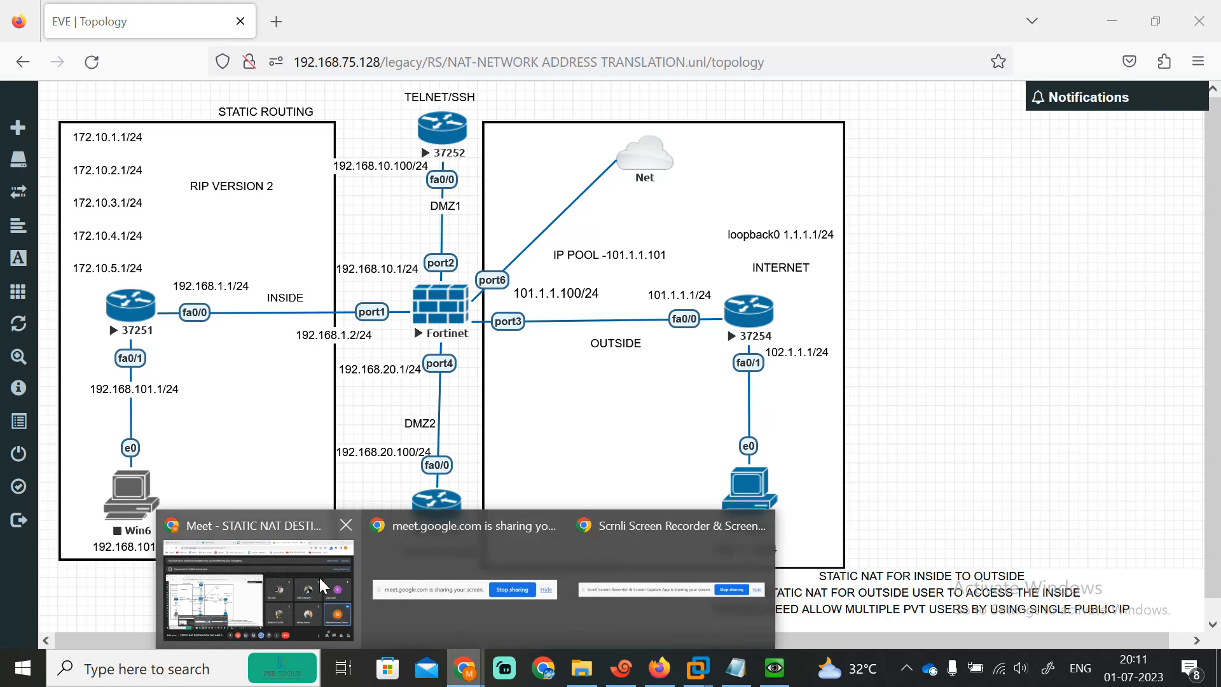
left_click(319, 578)
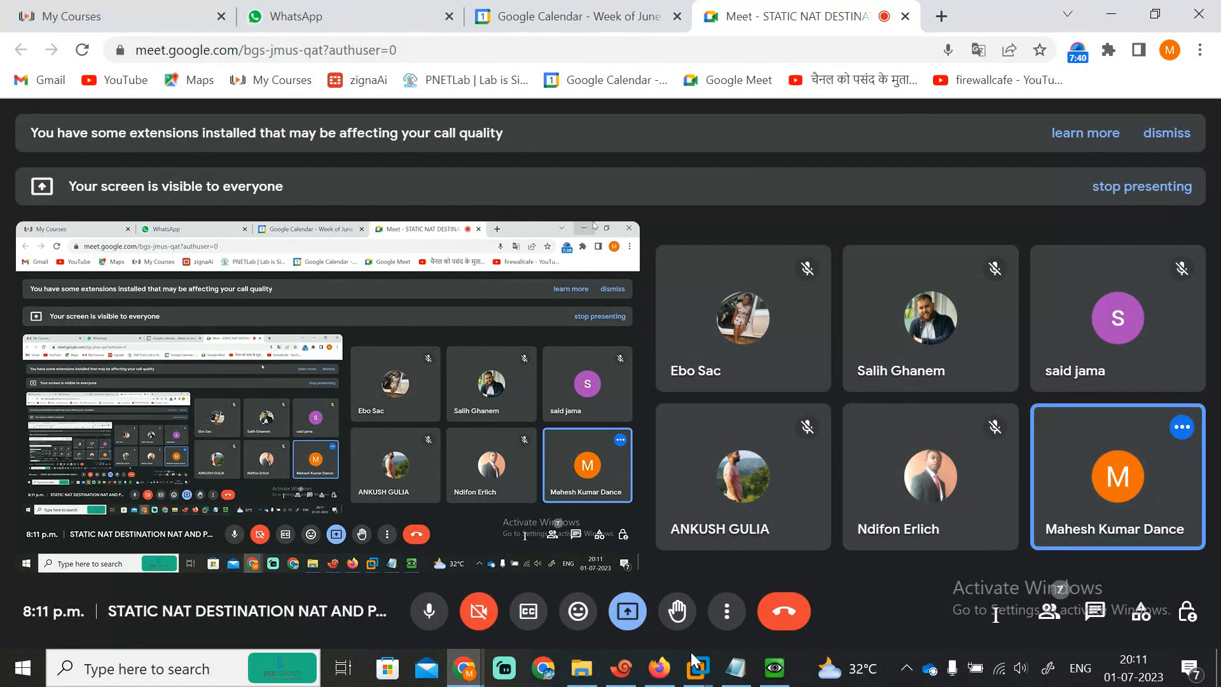
left_click(659, 668)
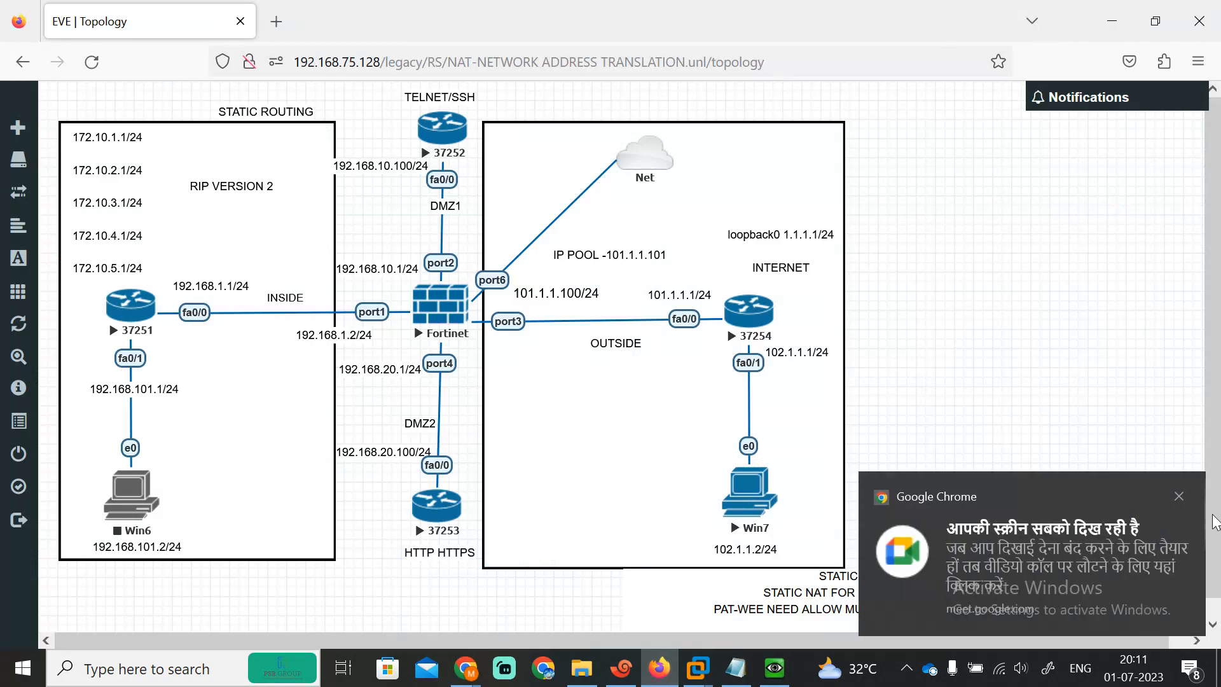
left_click(1179, 496)
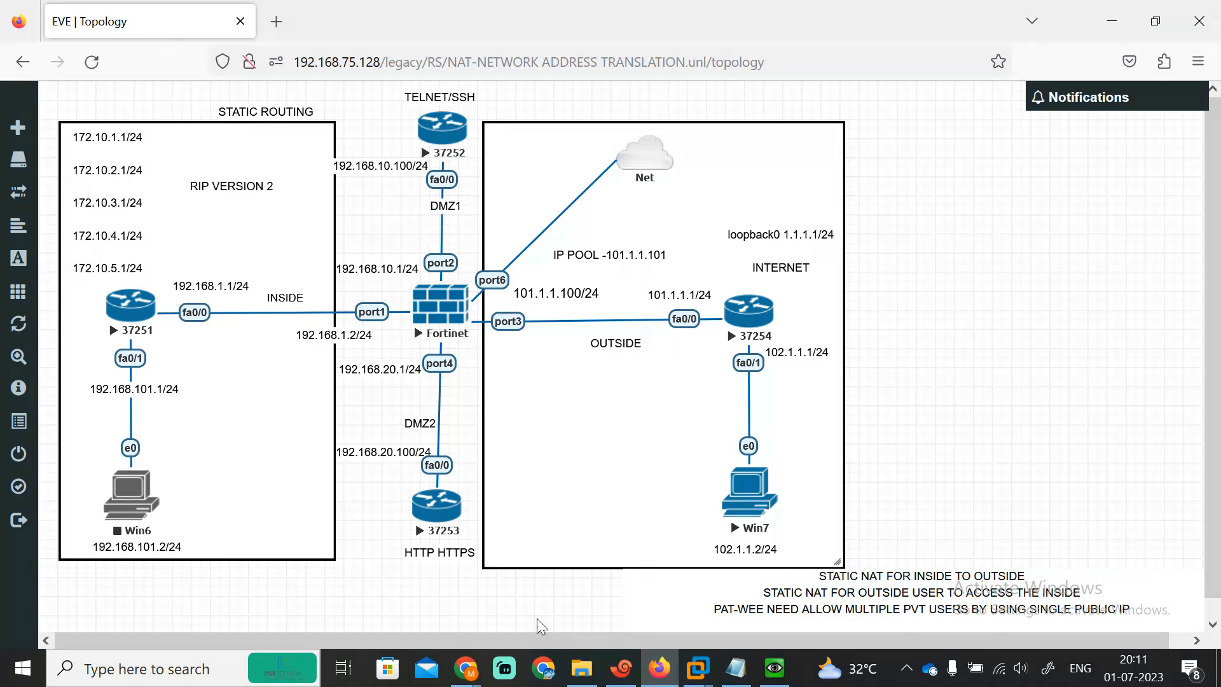
left_click(621, 667)
Step: Log in to the FortiGate as admin with a blank password and set a new password
key("Return")
key("Return")
key("Return")
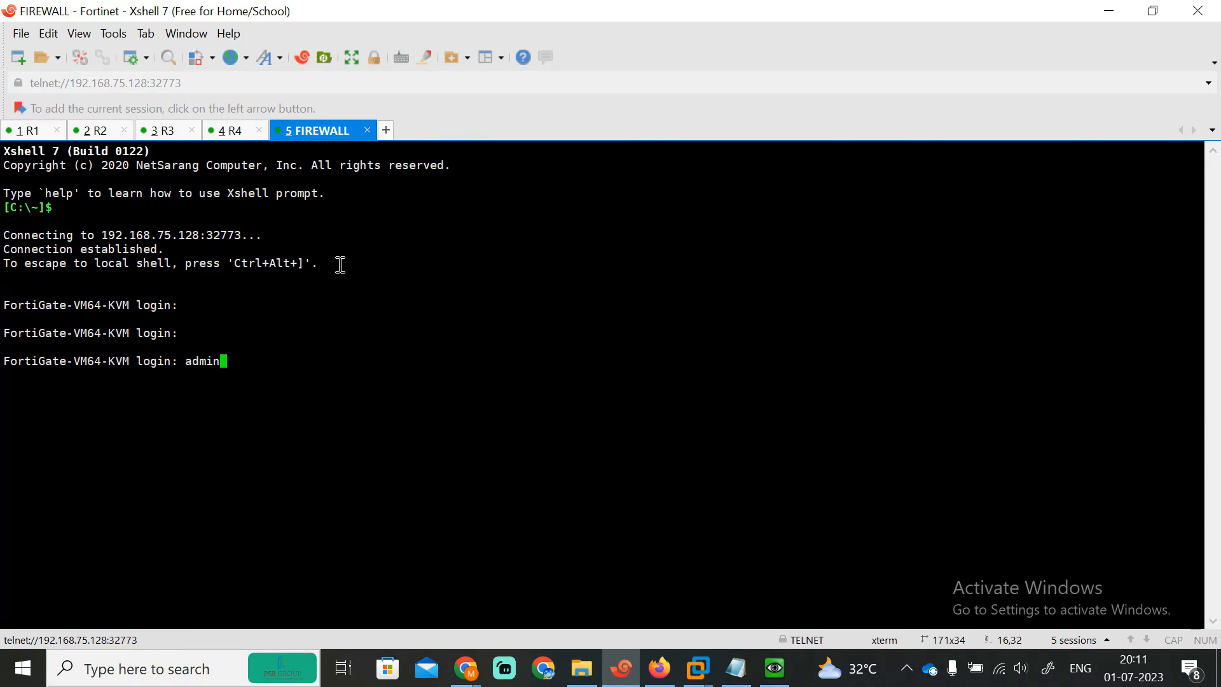
type("admin")
key("Return")
key("Return")
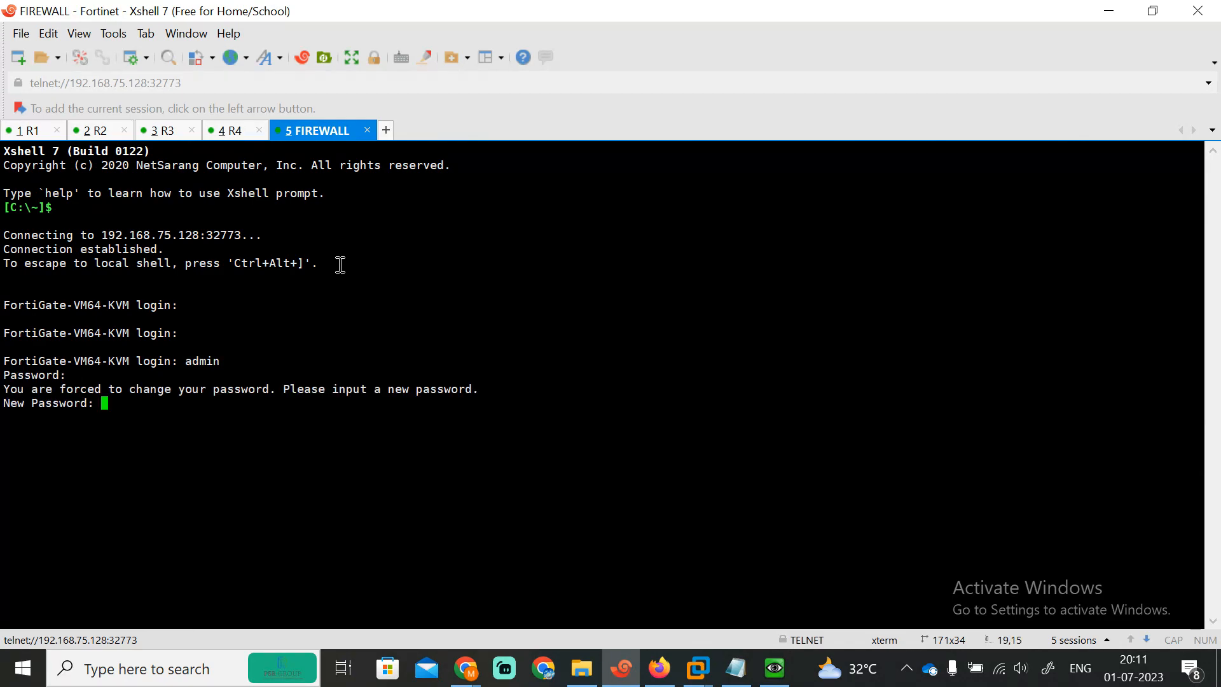
key("Return")
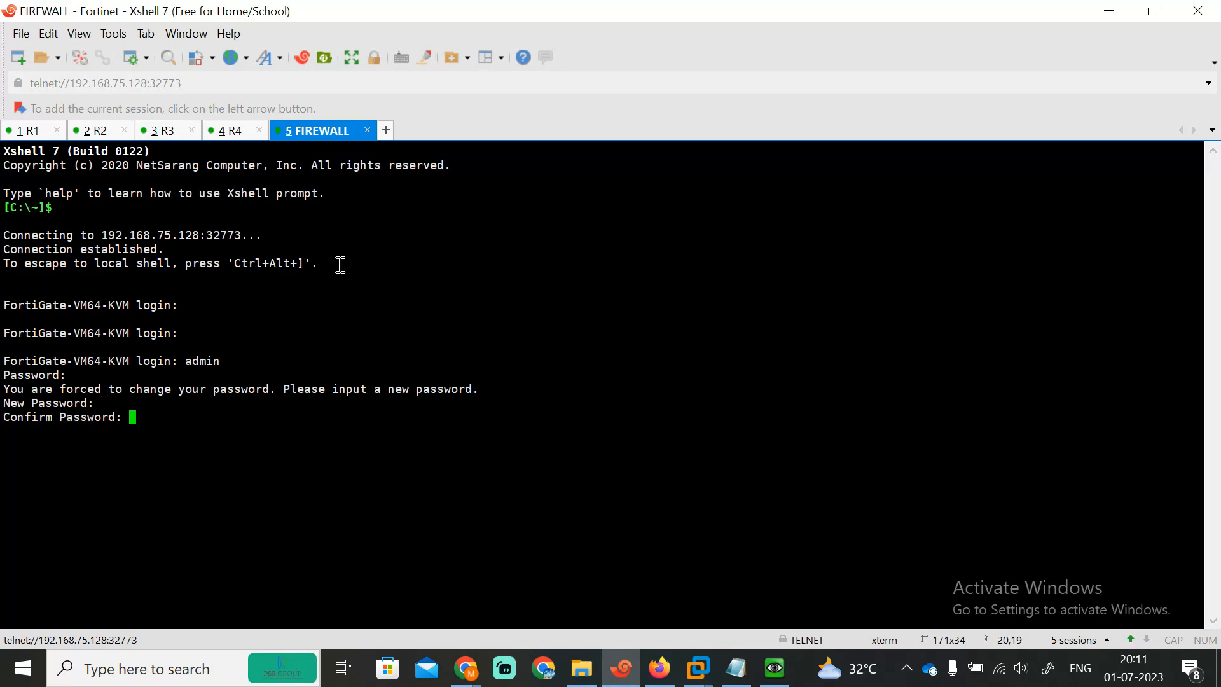
key("Return")
Step: List the full interface configuration with show system interface, paging through to port6
type("show system interface")
key("question")
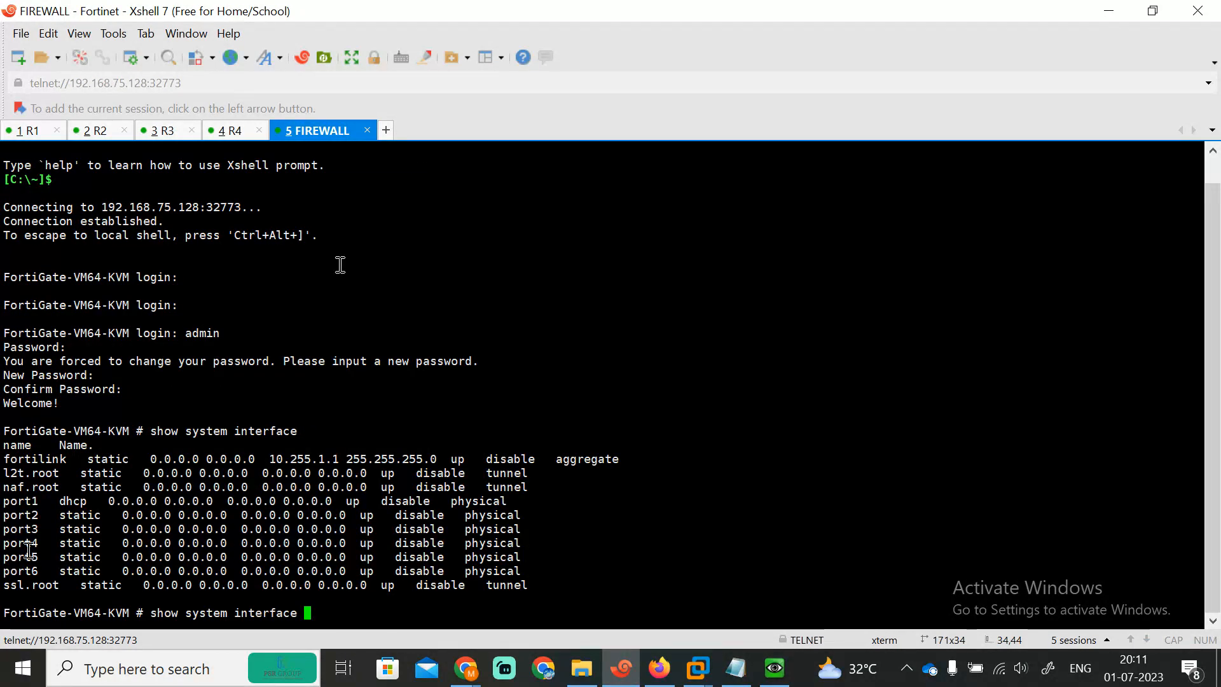
left_click_drag(61, 571, 391, 580)
key("Return")
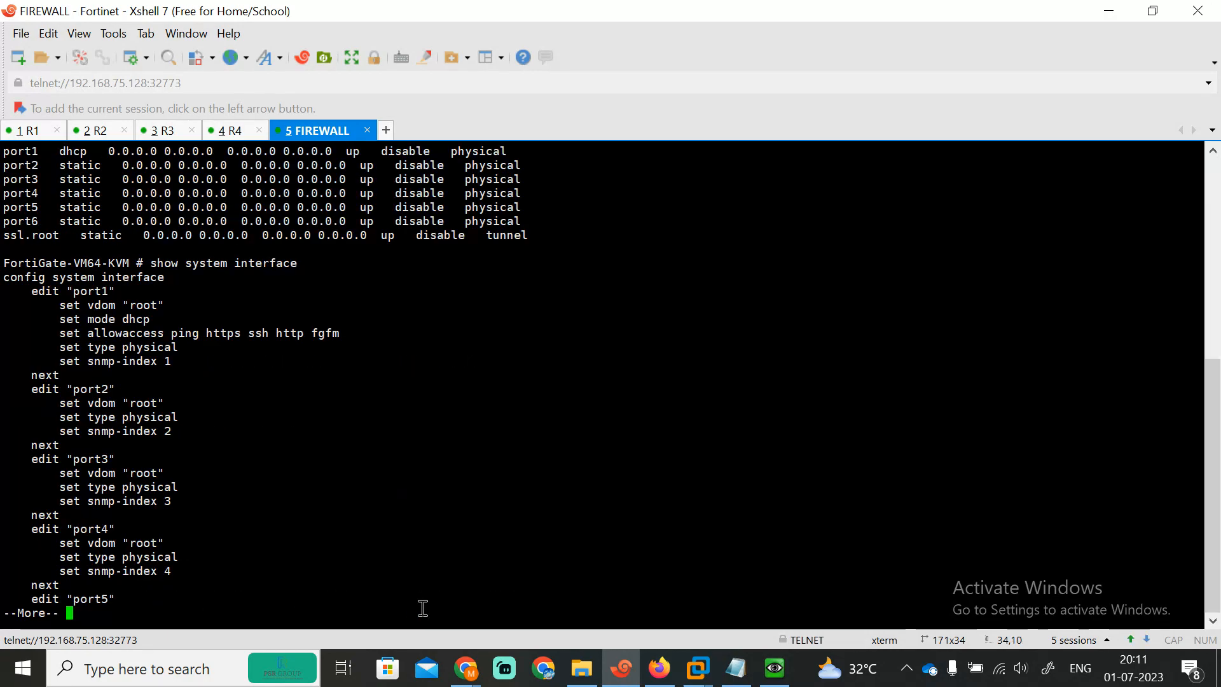
key("space")
key("space")
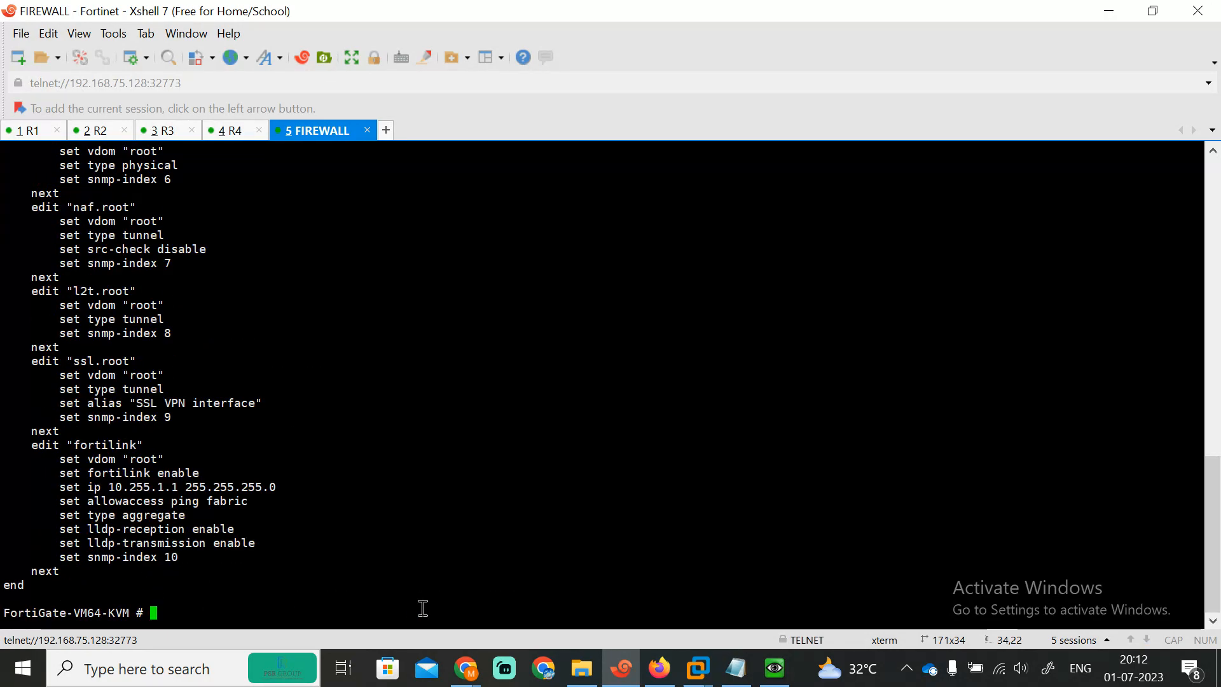
Step: Edit port6 under config system interface and set its mode to DHCP
type("config system interface")
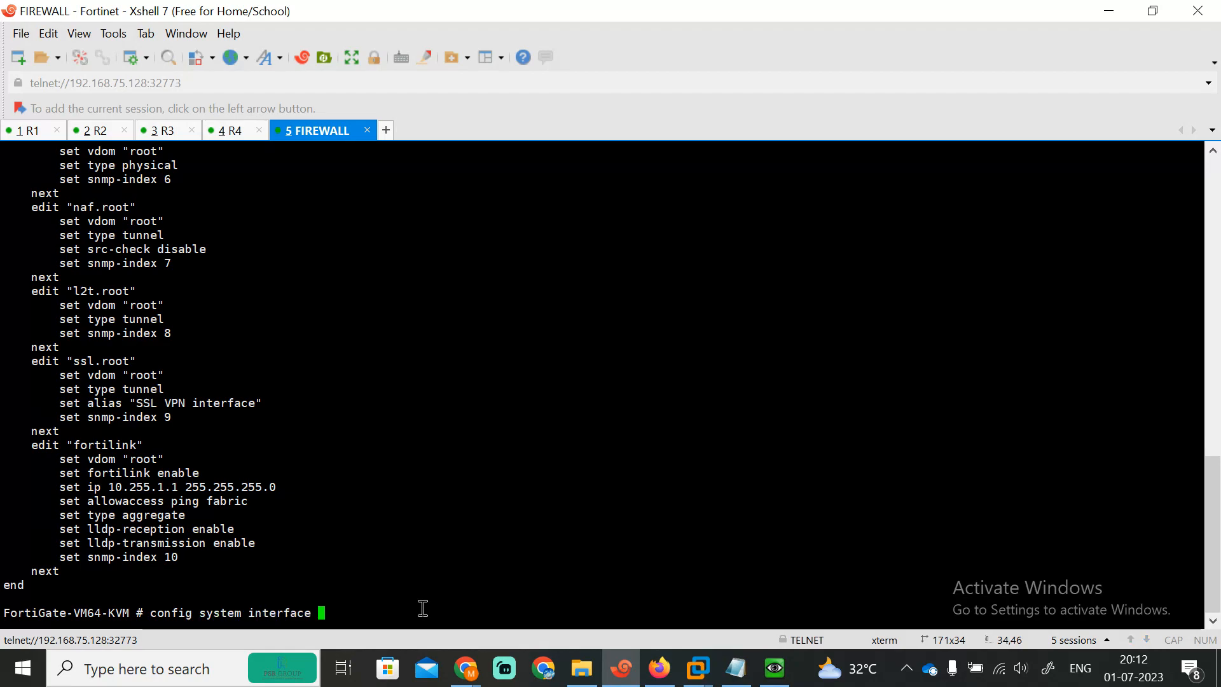
key("Return")
type("edit port3")
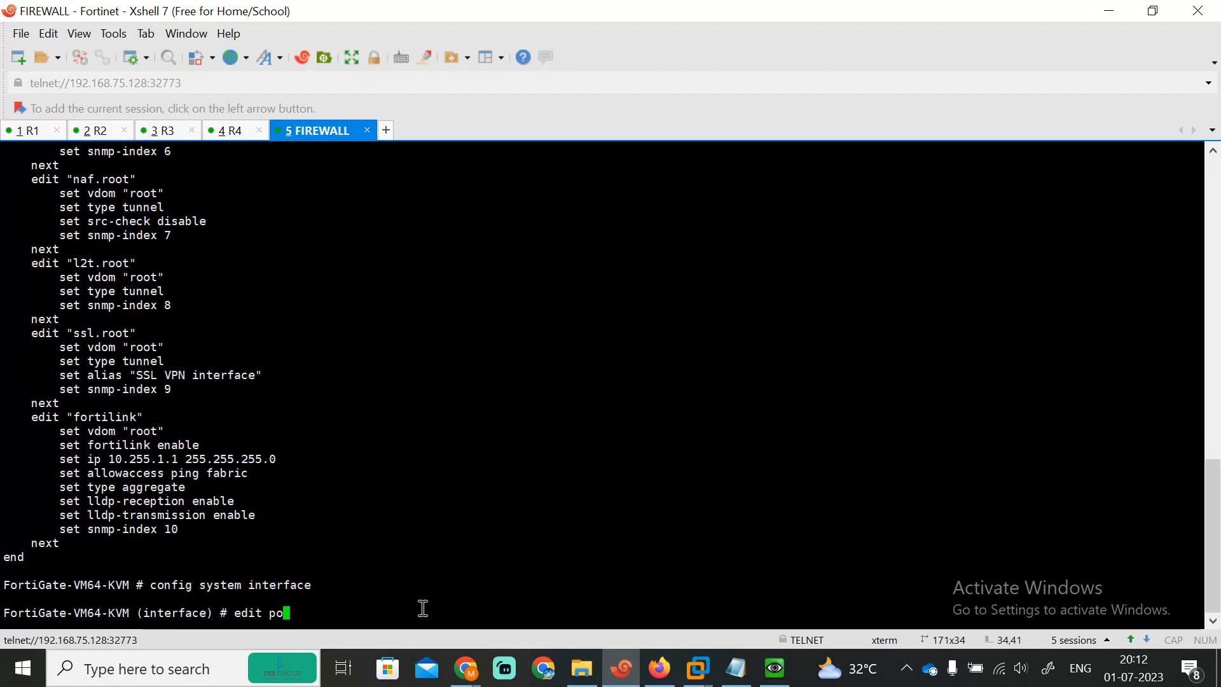
key("Left")
type("6")
key("Delete")
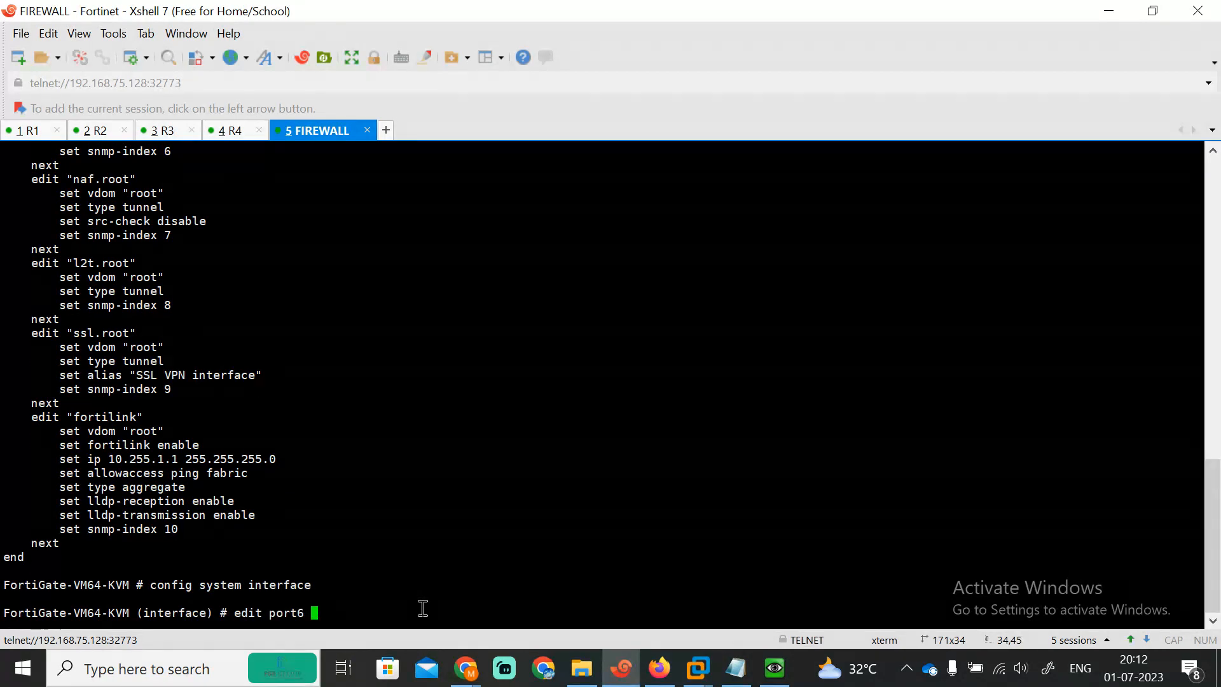
key("Return")
type("set mo")
key("BackSpace")
key("BackSpace")
type("mode dhcp")
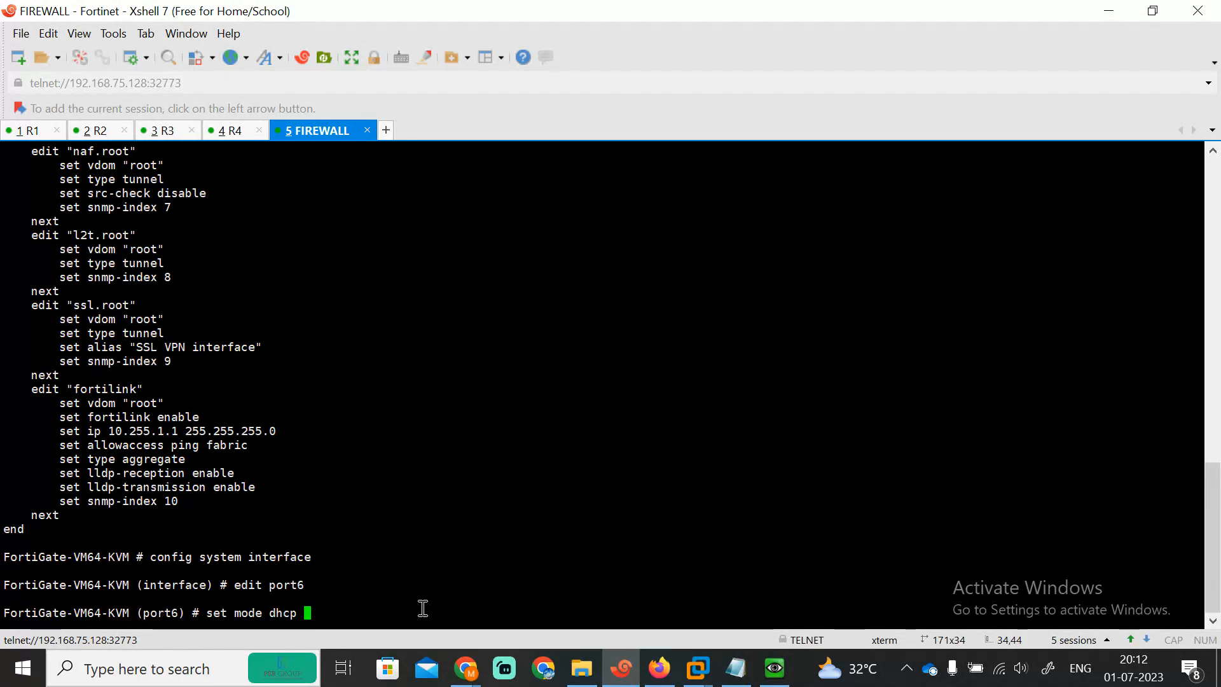
key("Return")
Step: Allow https, http, ping and telnet access on port6 and end to save
type("set allowaccess ")
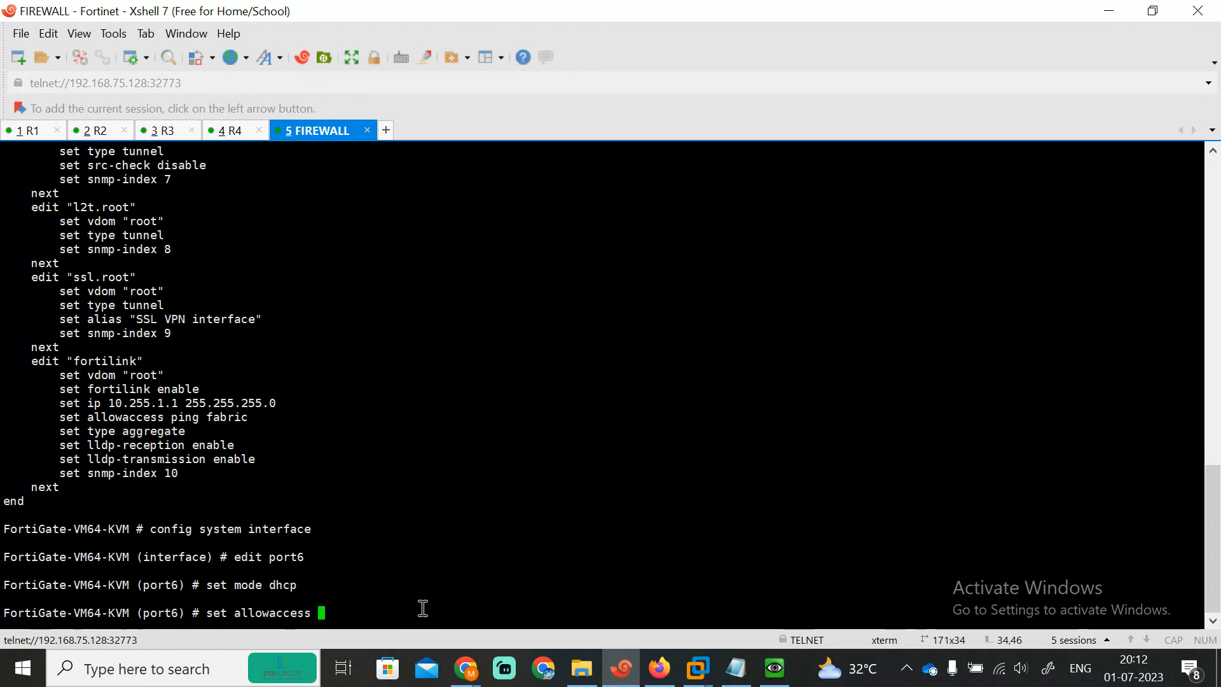
type("https http ")
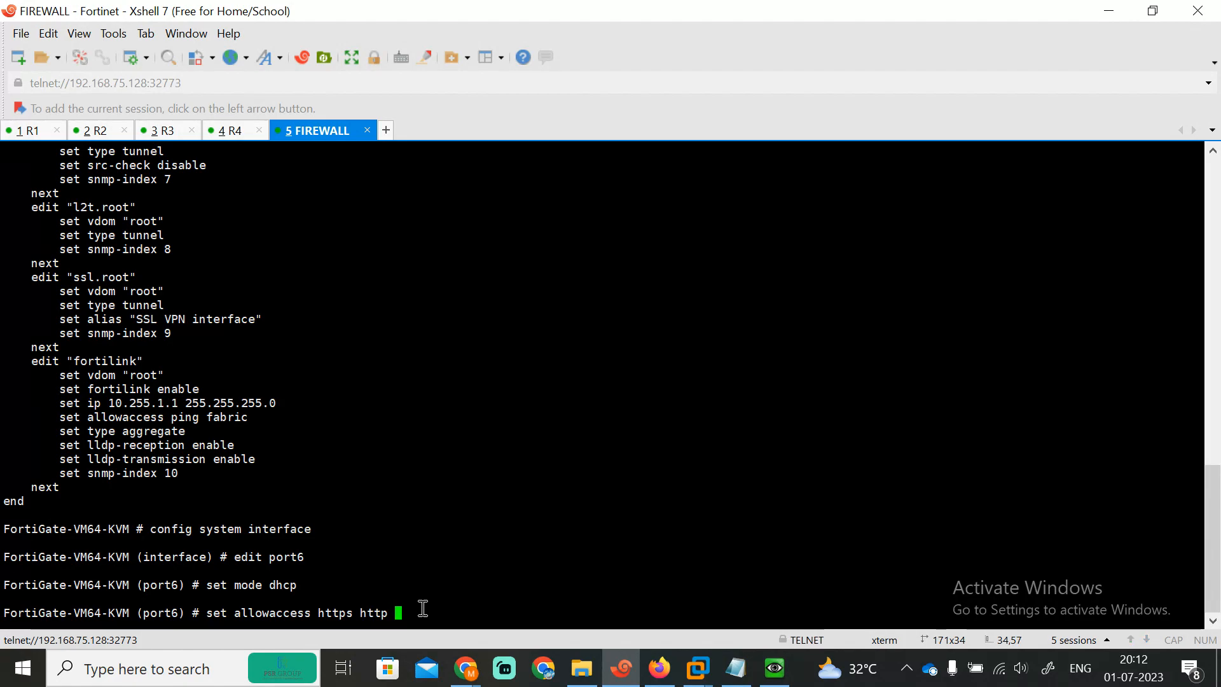
type("ping telnet")
key("Return")
key("Return")
key("Return")
key("Return")
key("Return")
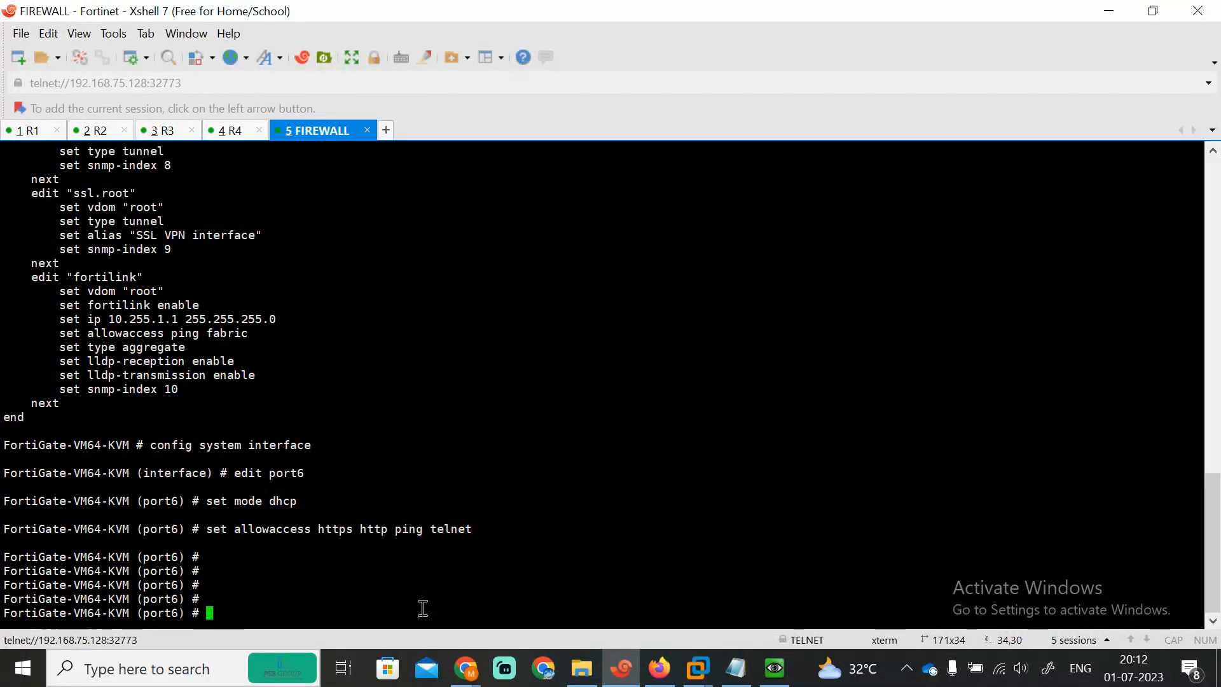
type("end")
key("Return")
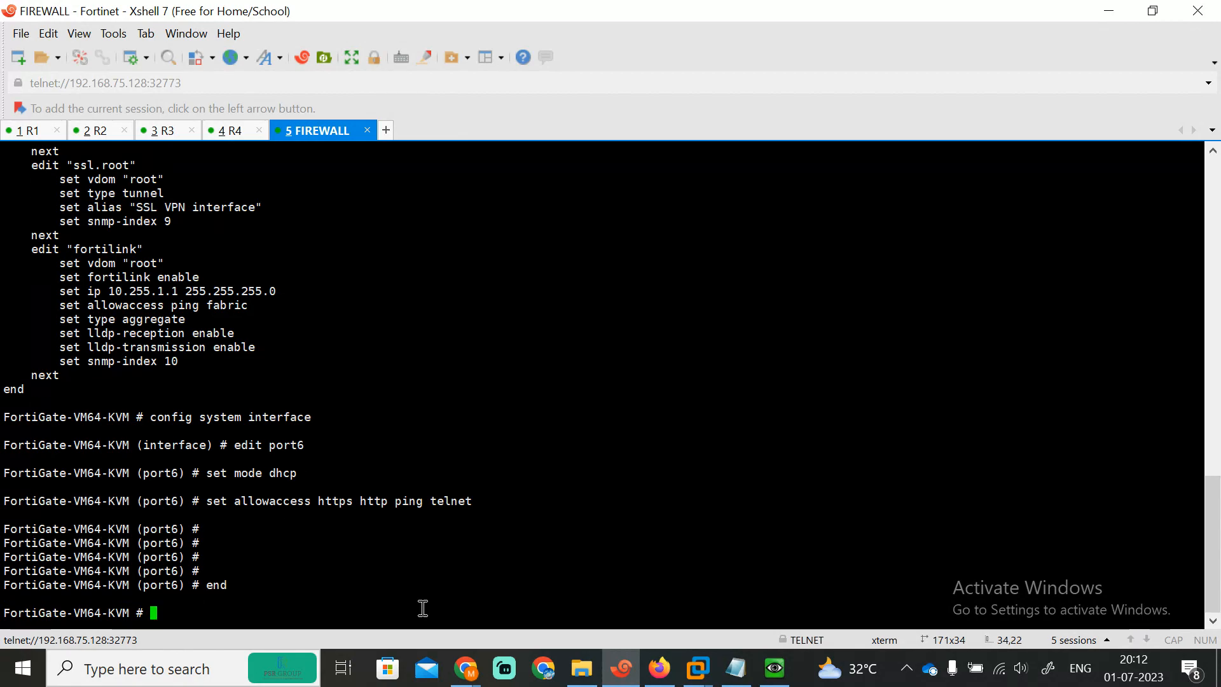
key("Return")
key("Return")
key("Return")
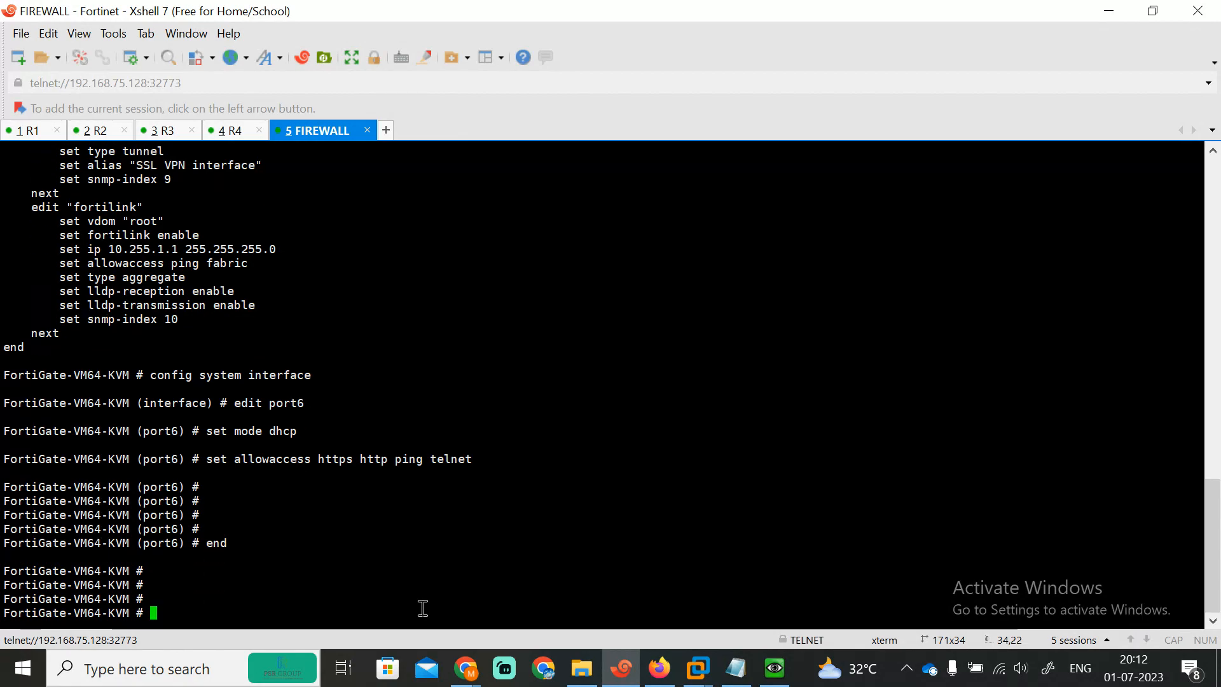
type("show system interface")
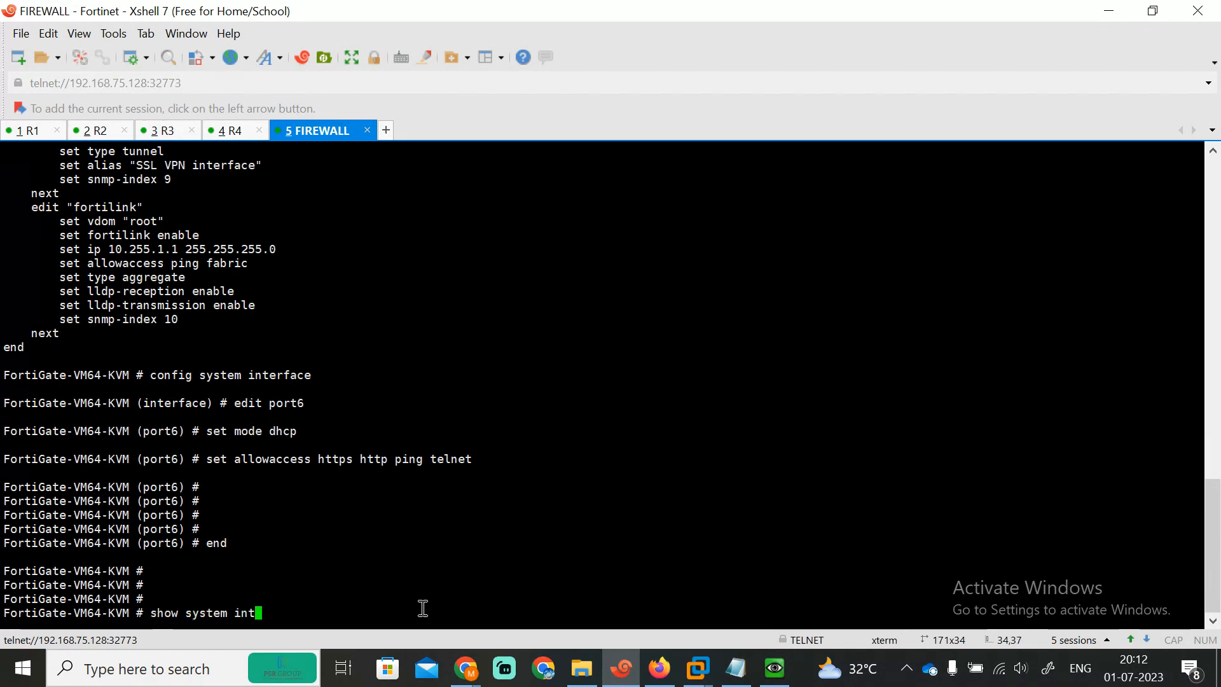
Step: Rerun show system interface until port6 shows 192.168.75.133/255.255.255.0, then select that address
key("Return")
key("Up")
key("Return")
key("Up")
key("Return")
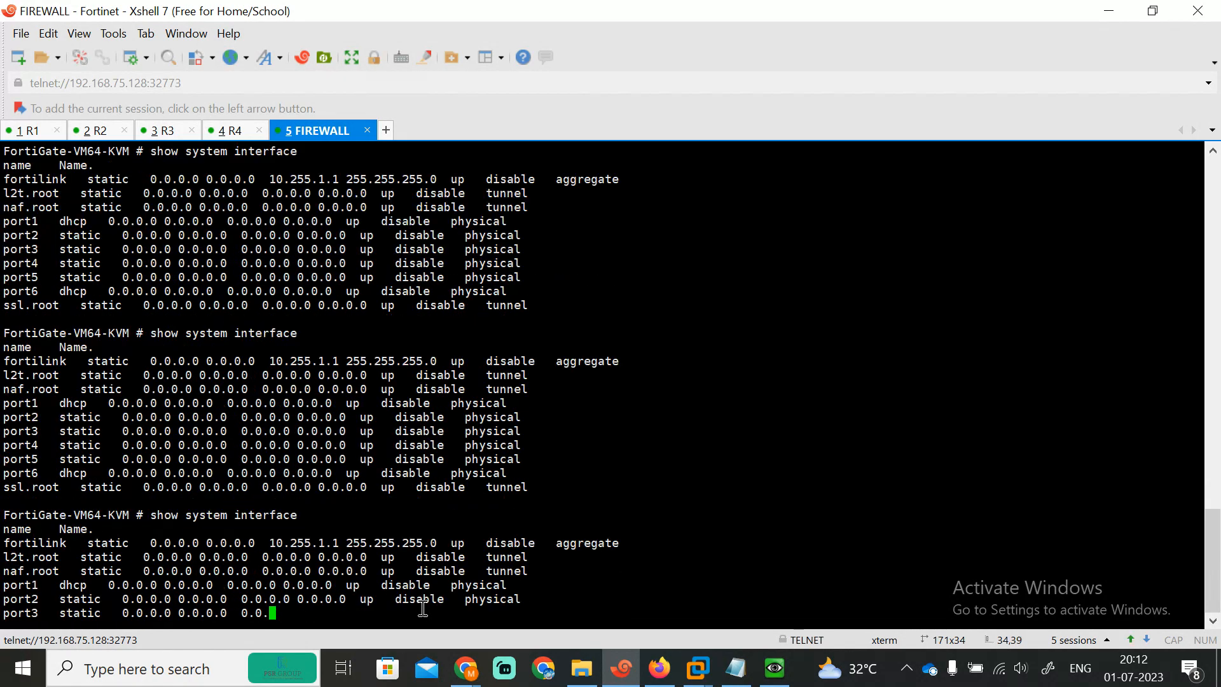
key("Up")
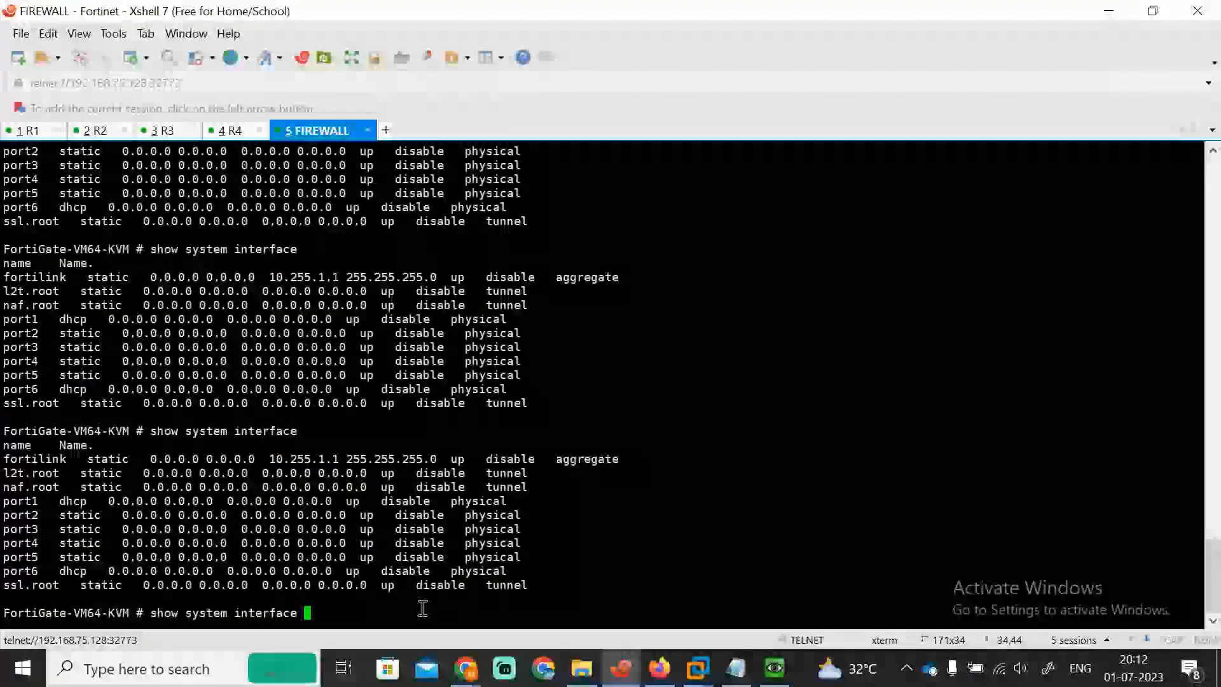
key("Return")
key("Up")
key("Return")
key("Up")
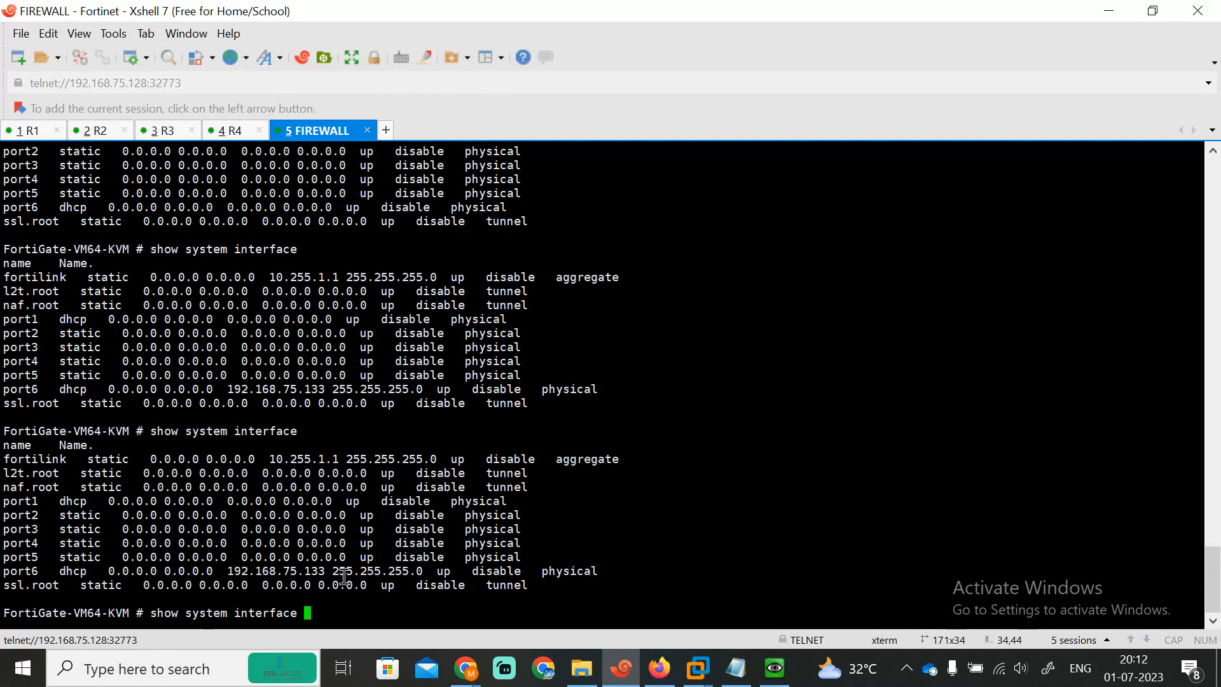
left_click_drag(332, 570, 225, 571)
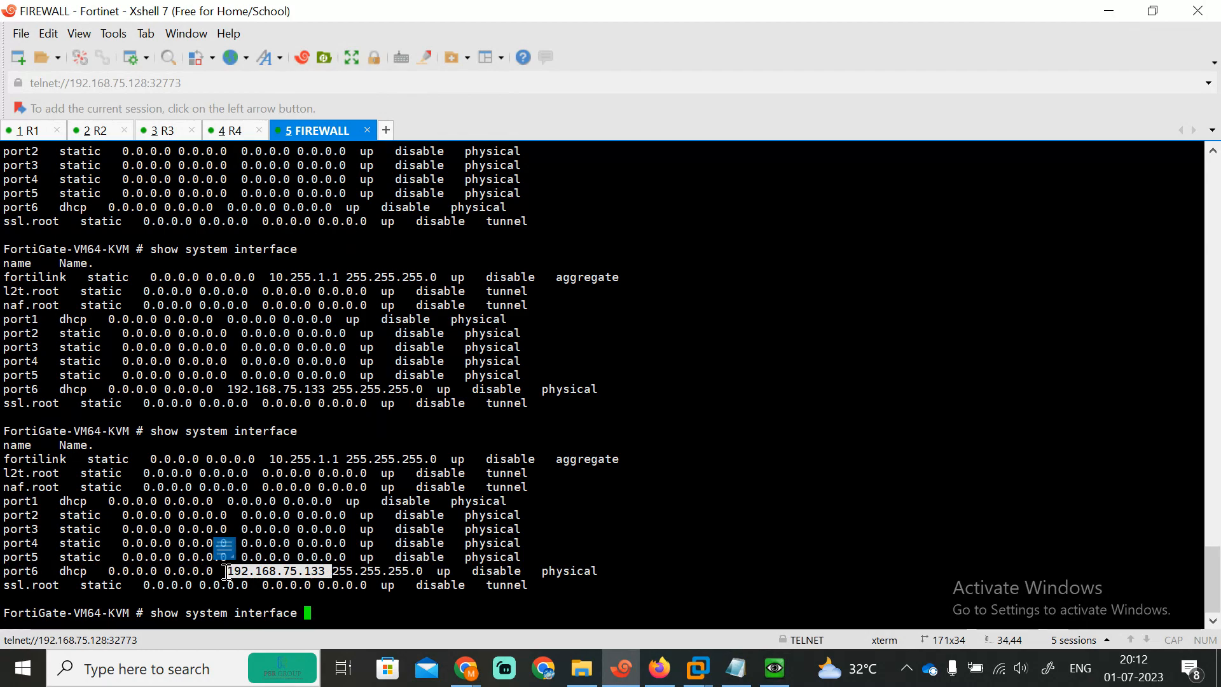
key("ctrl+c")
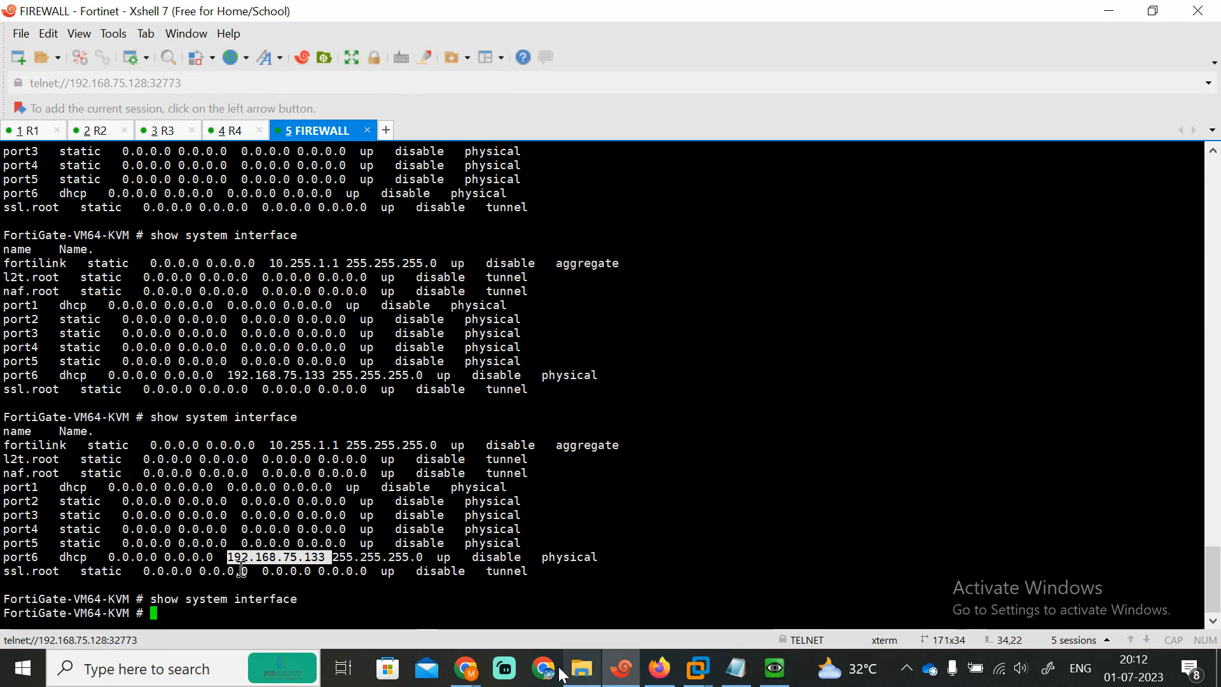
Step: Open 192.168.75.133 in a new Firefox tab and log in as admin with its password
left_click(671, 677)
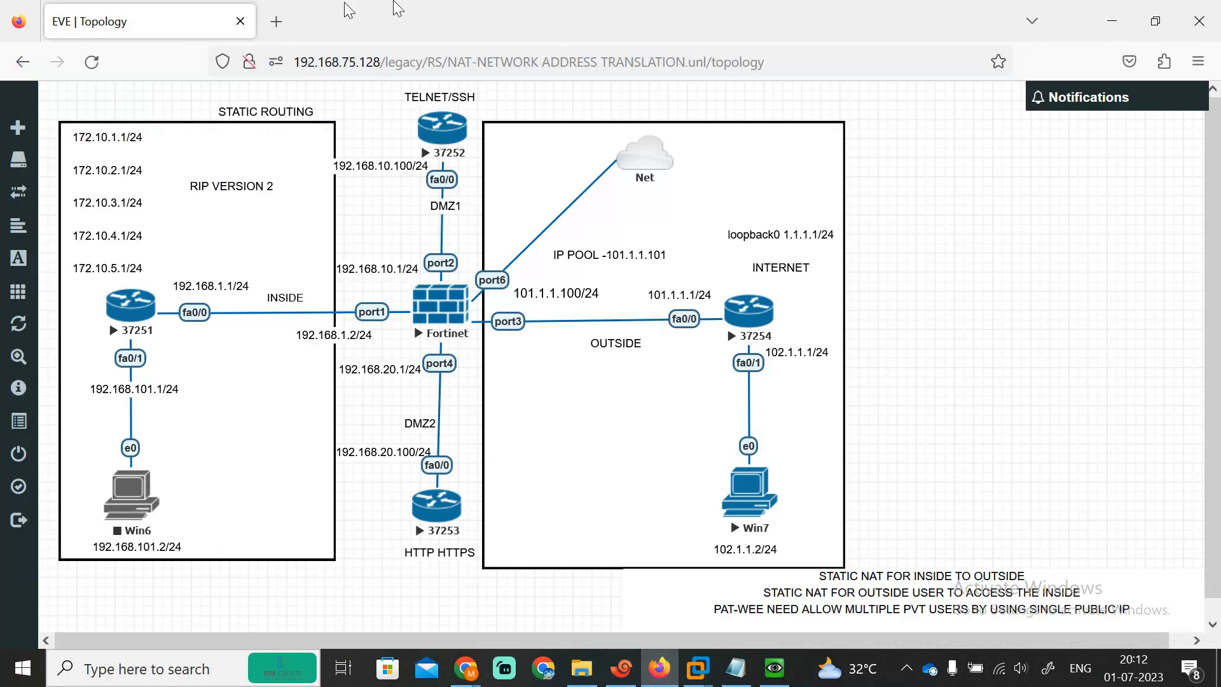
left_click(286, 24)
type("192.168.7")
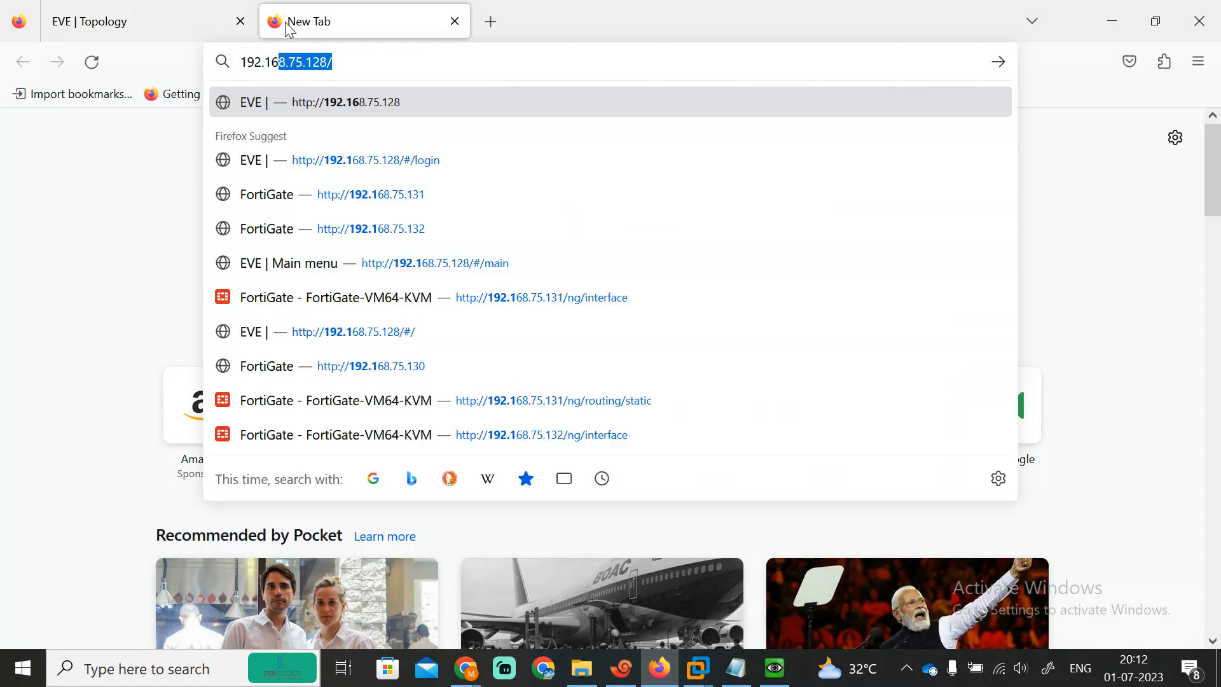
type("5.133")
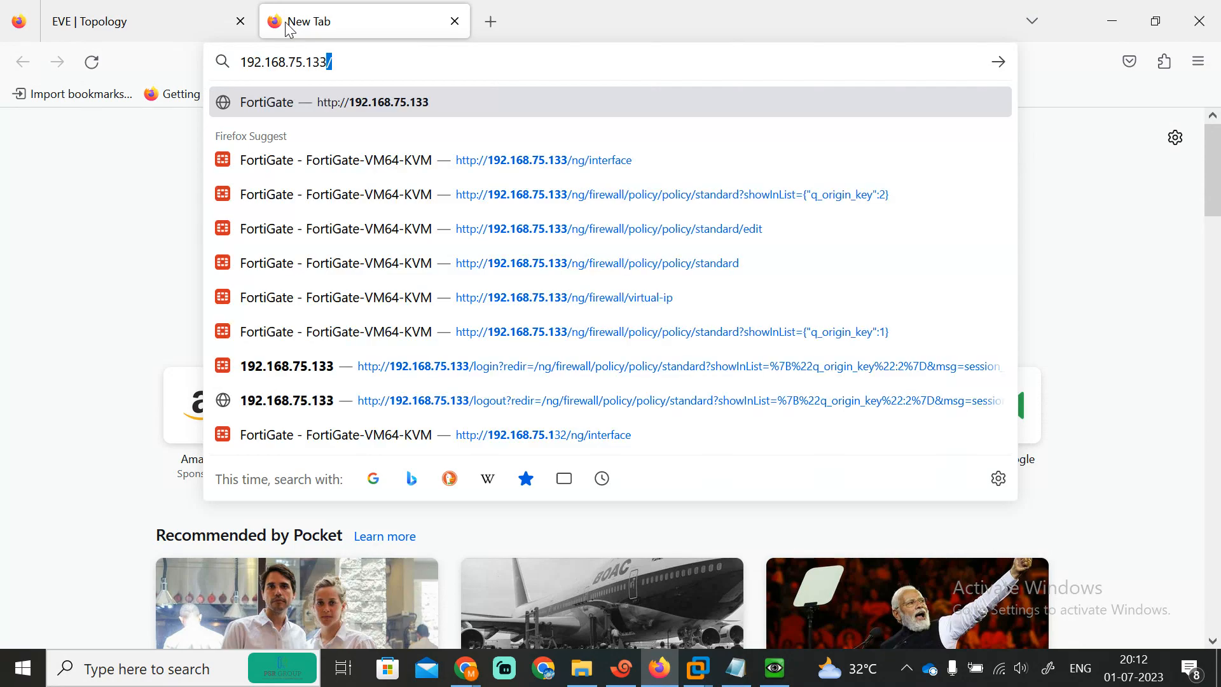
key("Return")
type("admin")
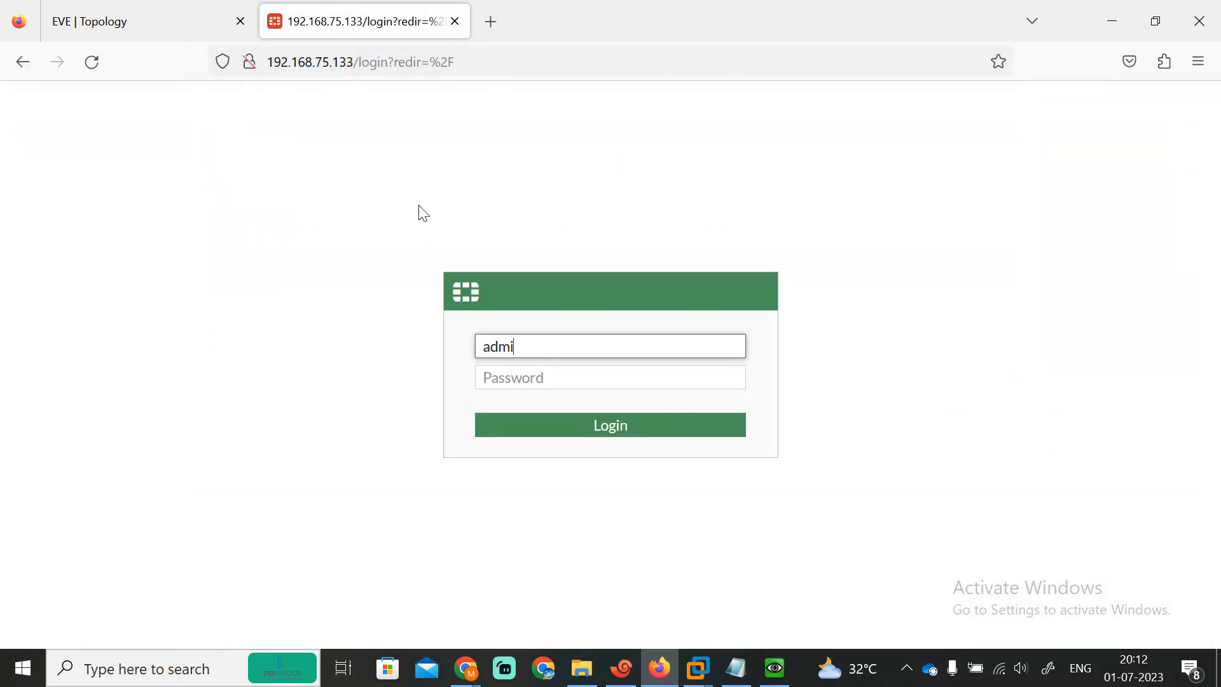
key("Tab")
type("admin")
key("Return")
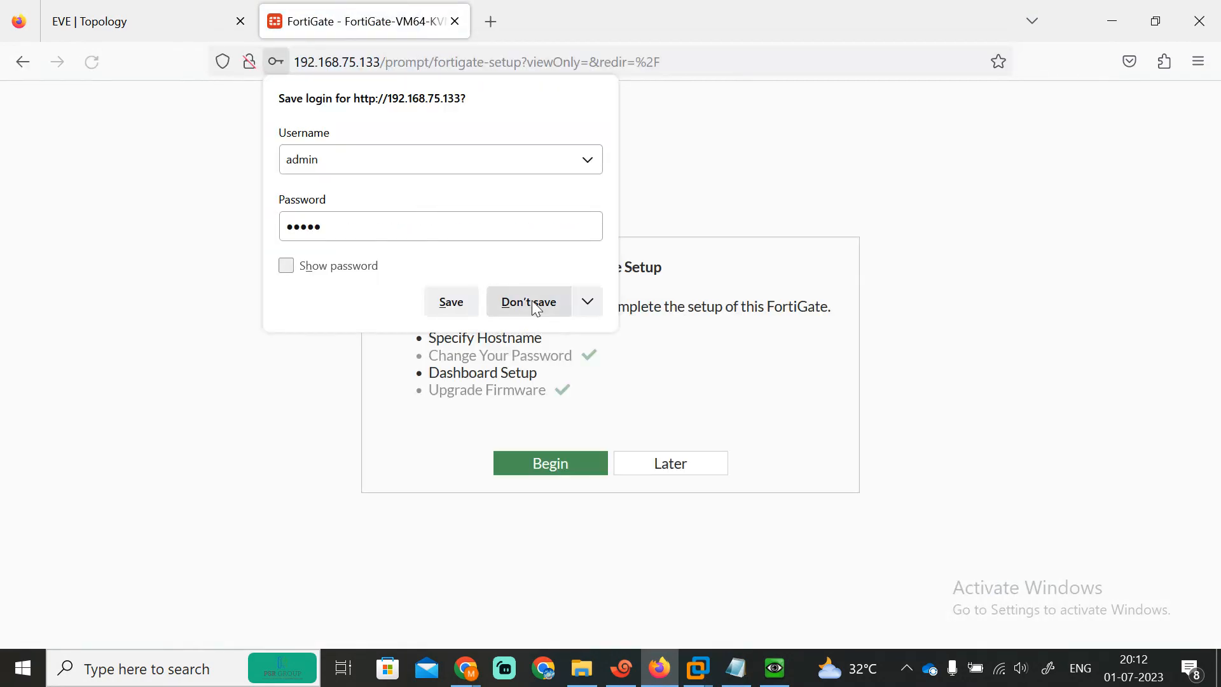
Step: Skip the password-save, setup and version prompts, then show the Network > Interfaces list
left_click(536, 306)
left_click(658, 459)
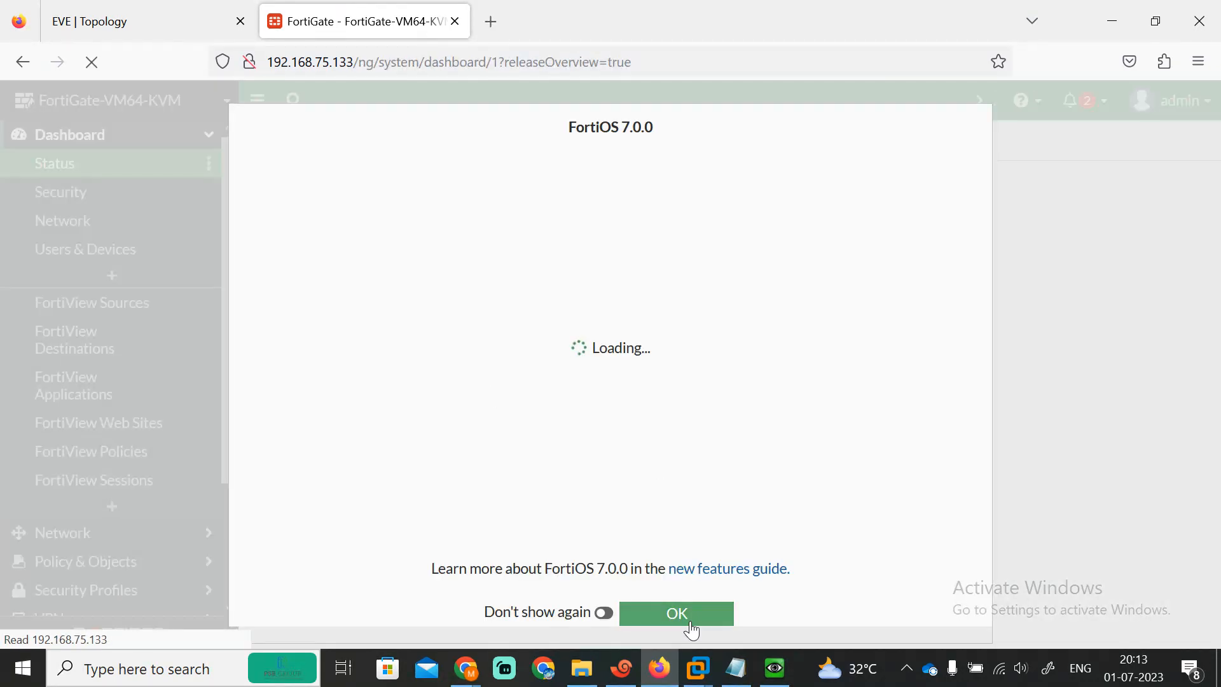
left_click(692, 629)
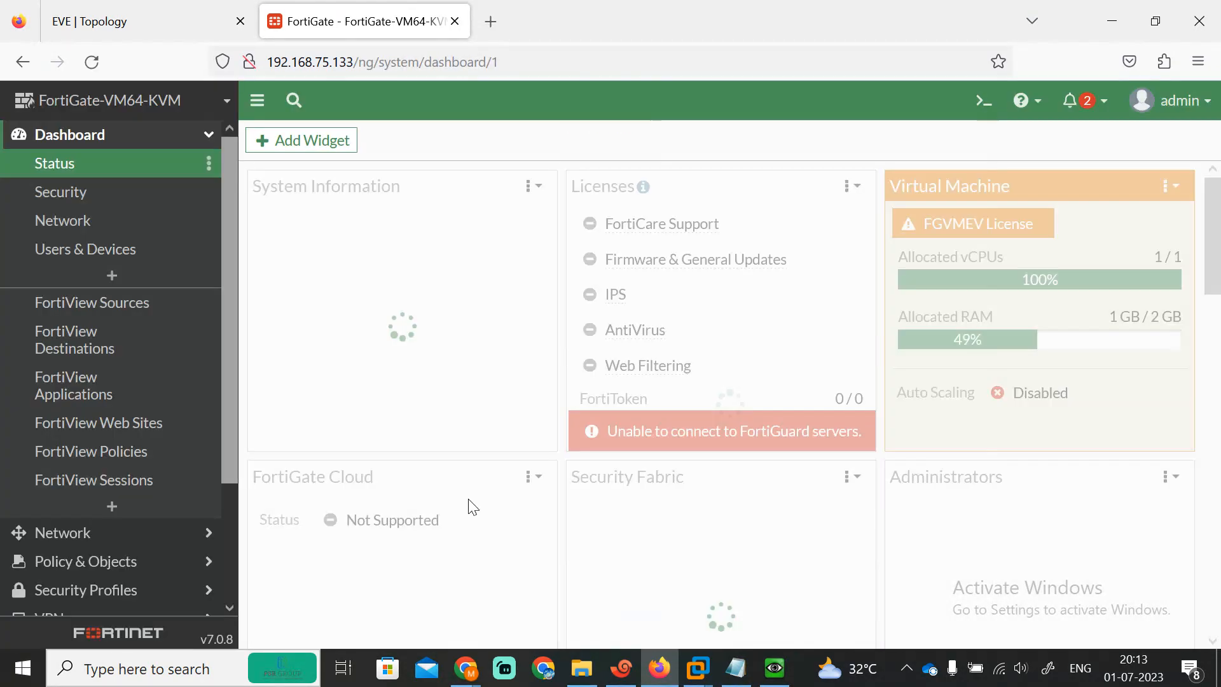
scroll(226, 372, "down", 3)
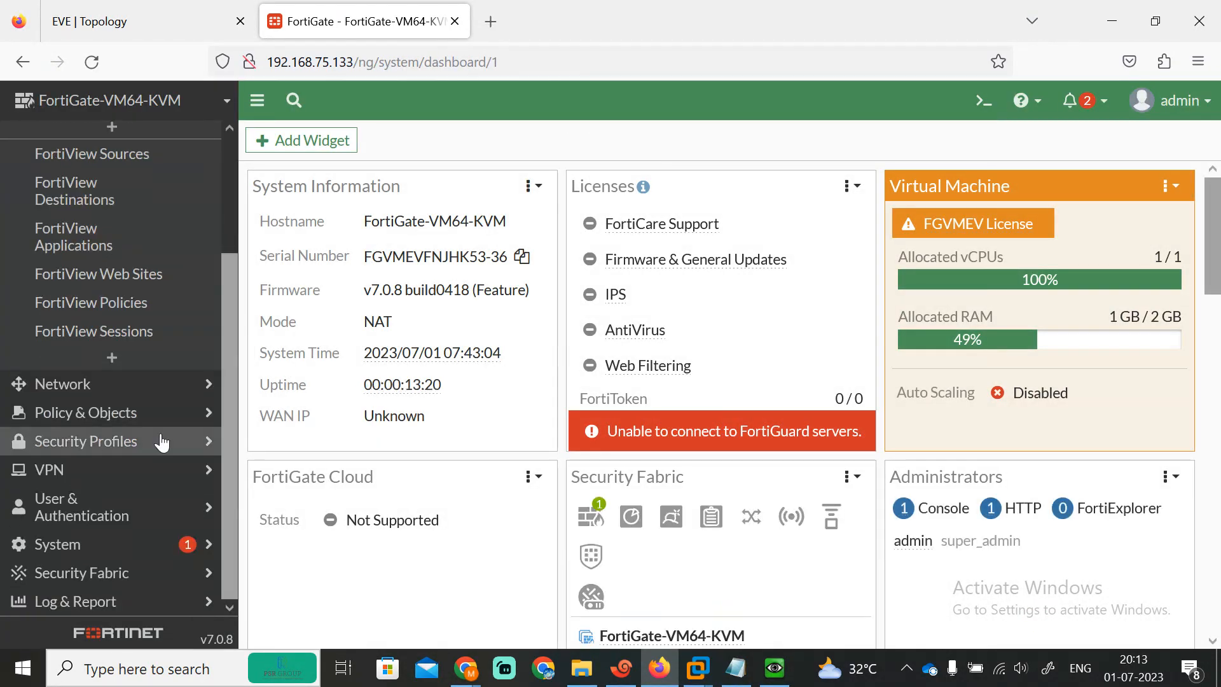
left_click(92, 384)
left_click_drag(231, 291, 216, 228)
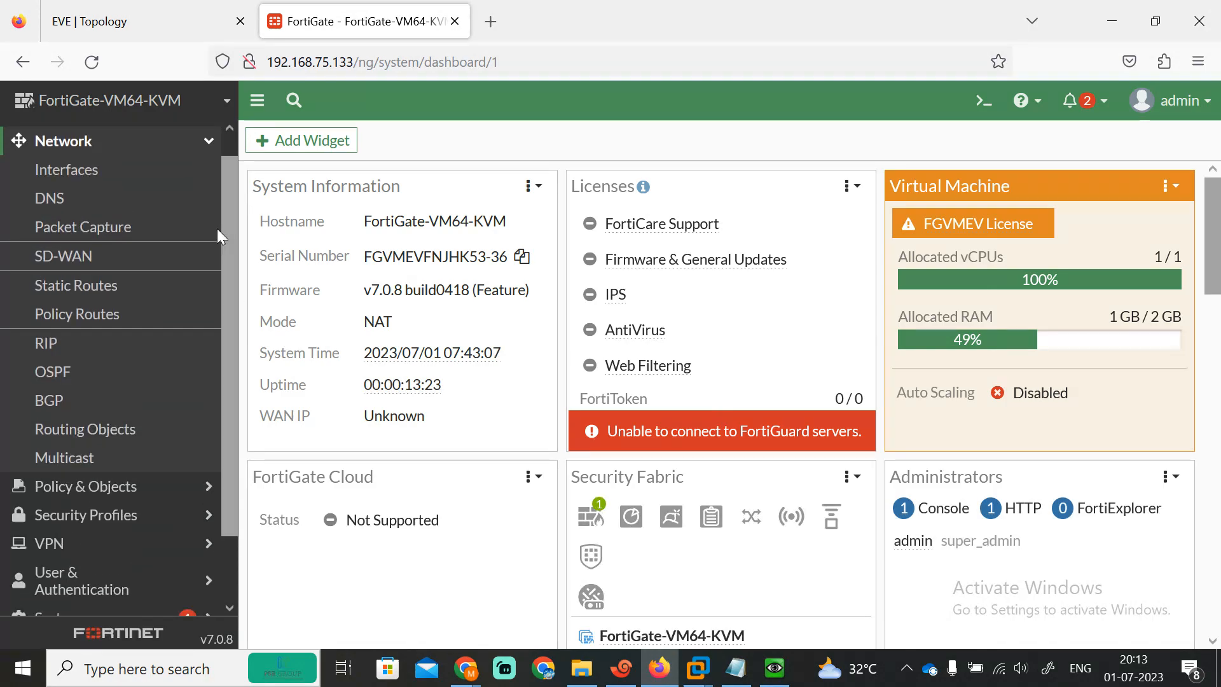
left_click(82, 170)
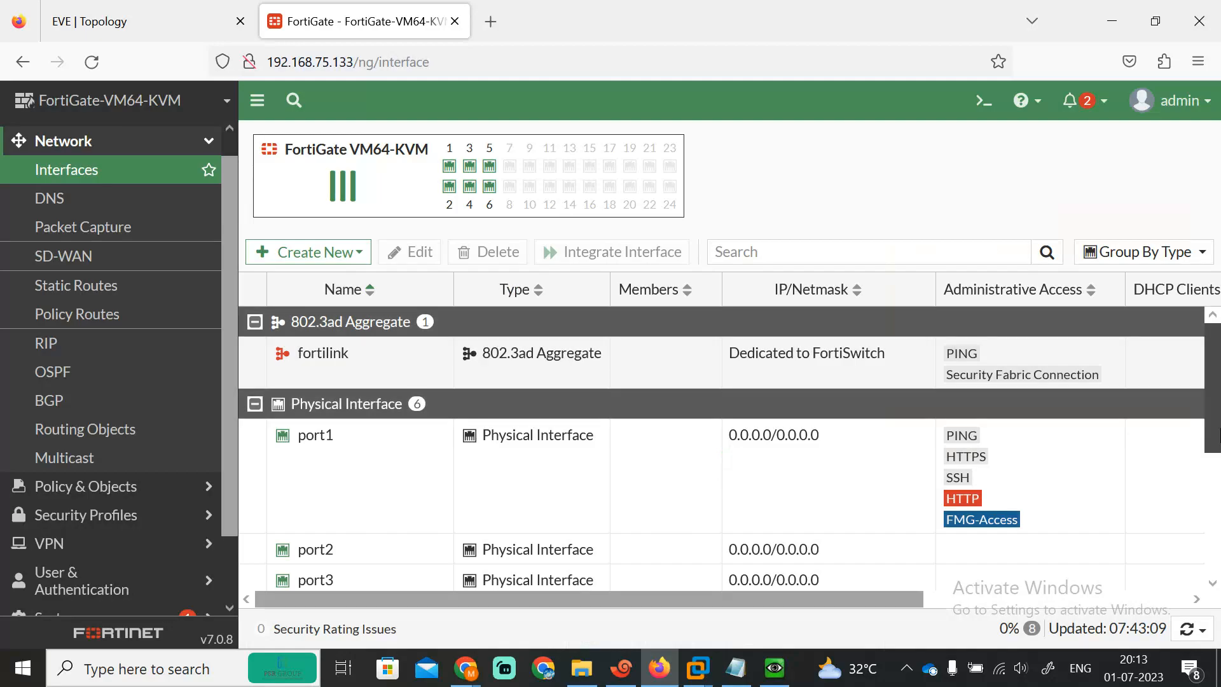
scroll(494, 490, "down", 1)
Step: Try port1 as Manual with 192.168.75.133/24, toggle it to DHCP, then reload the interface list
double_click(359, 474)
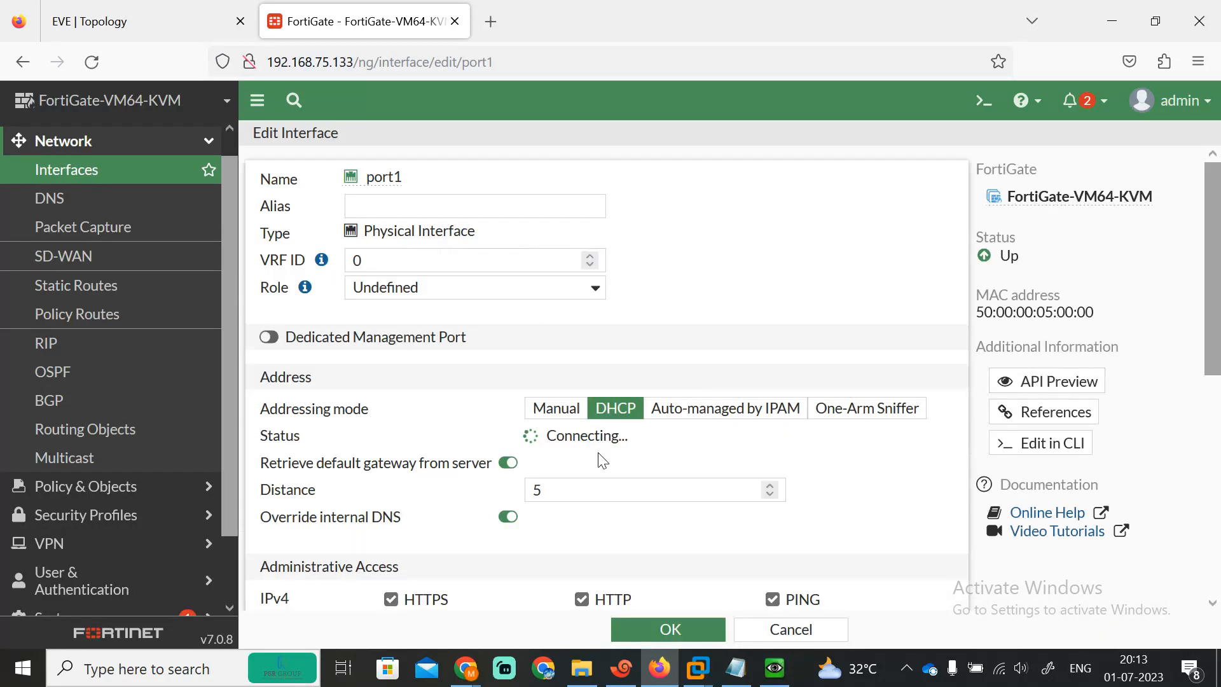
left_click(547, 410)
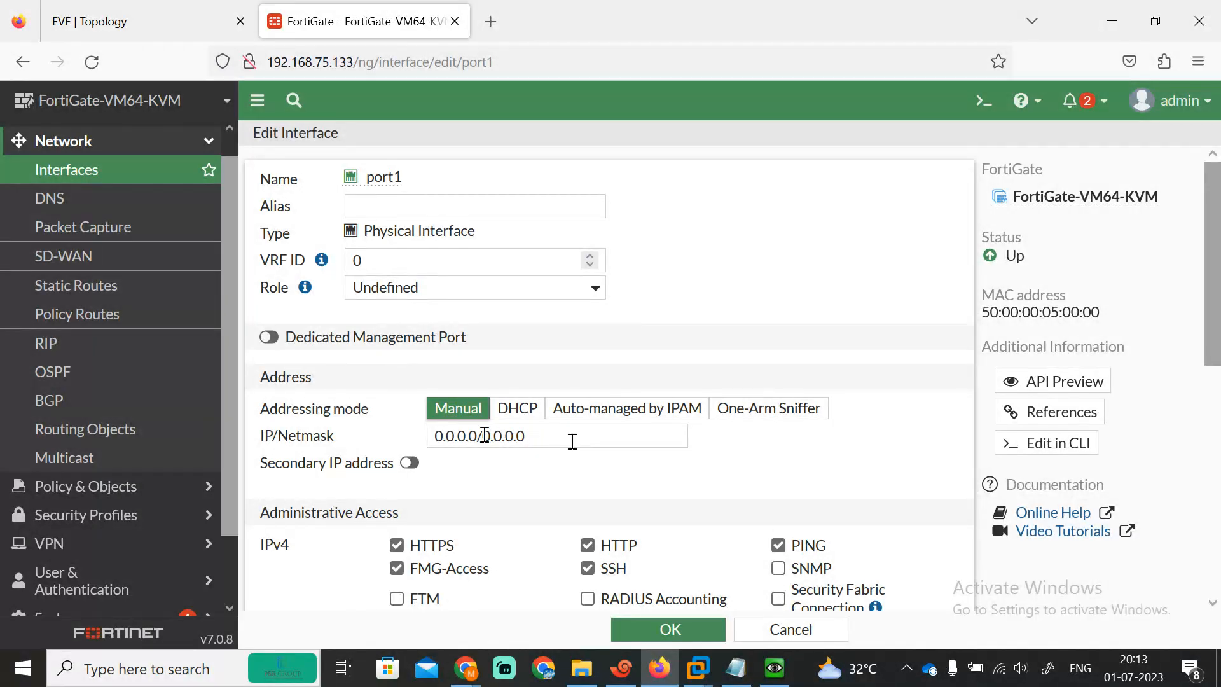
left_click_drag(542, 438, 278, 423)
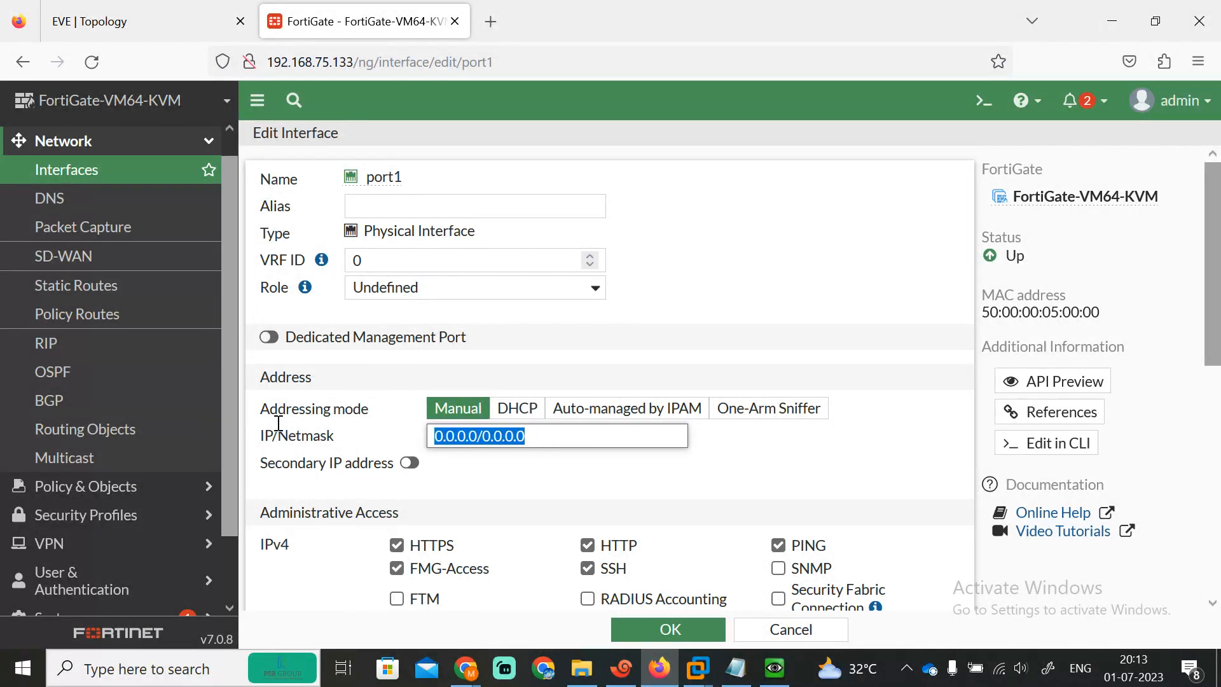
type("192.168.75.133")
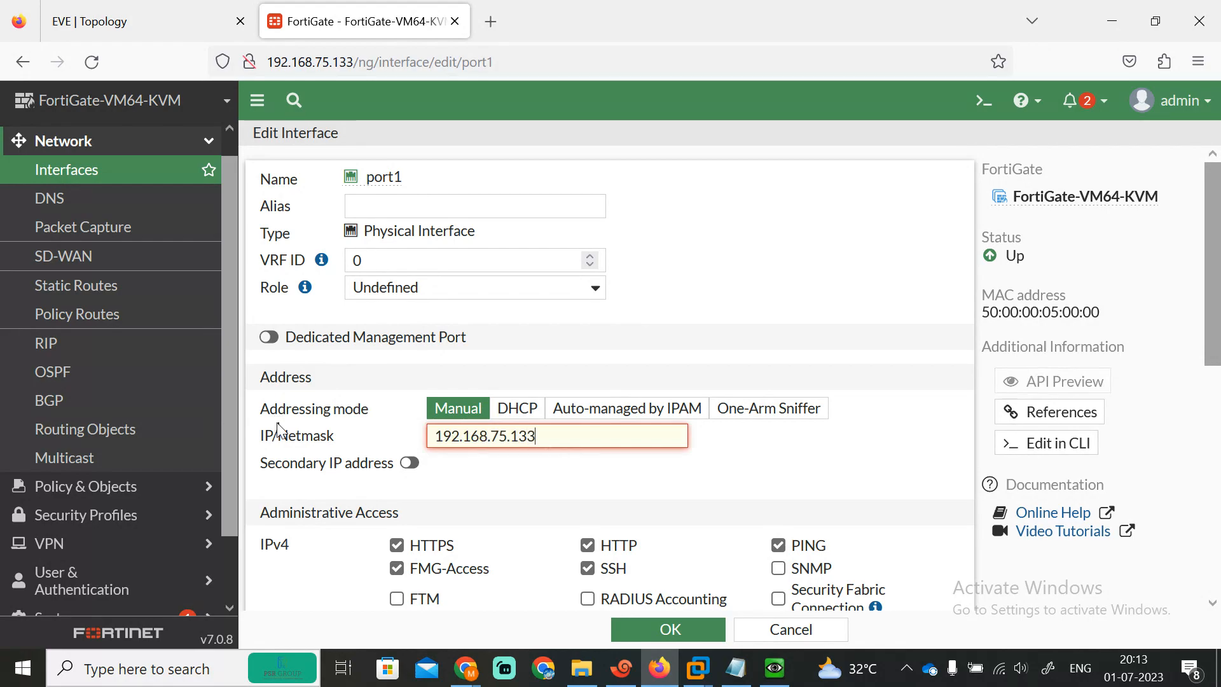
type("/24")
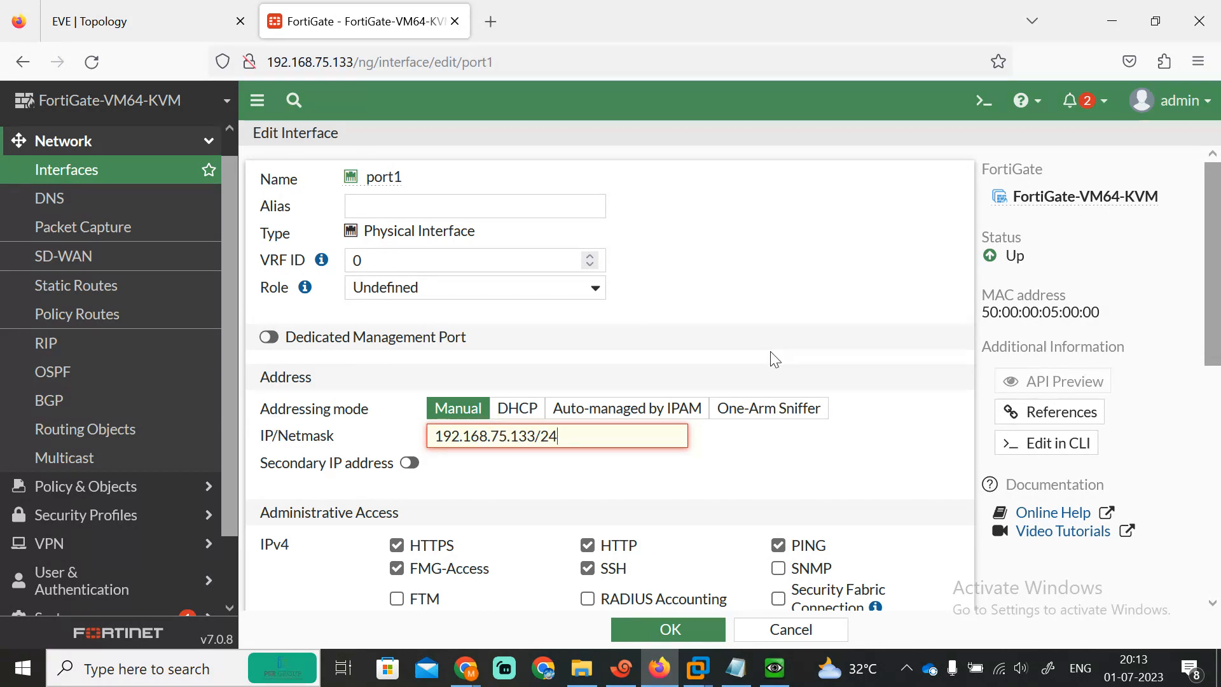
left_click(909, 446)
left_click(523, 438)
key("BackSpace")
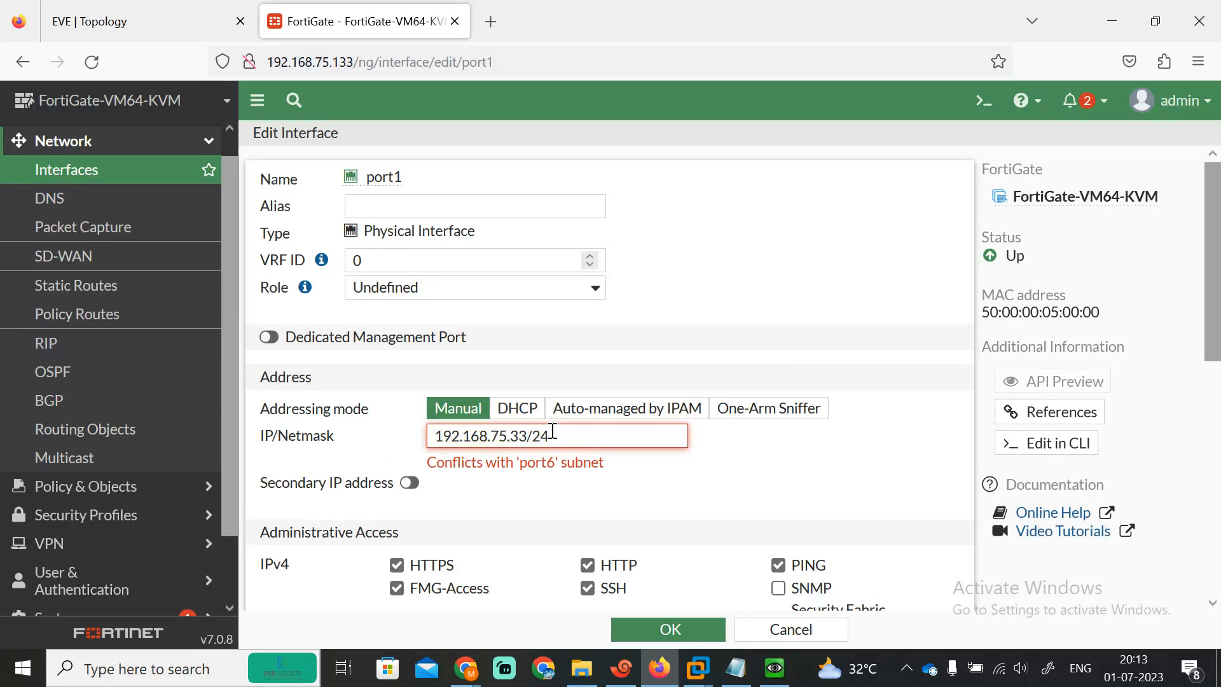
left_click(517, 409)
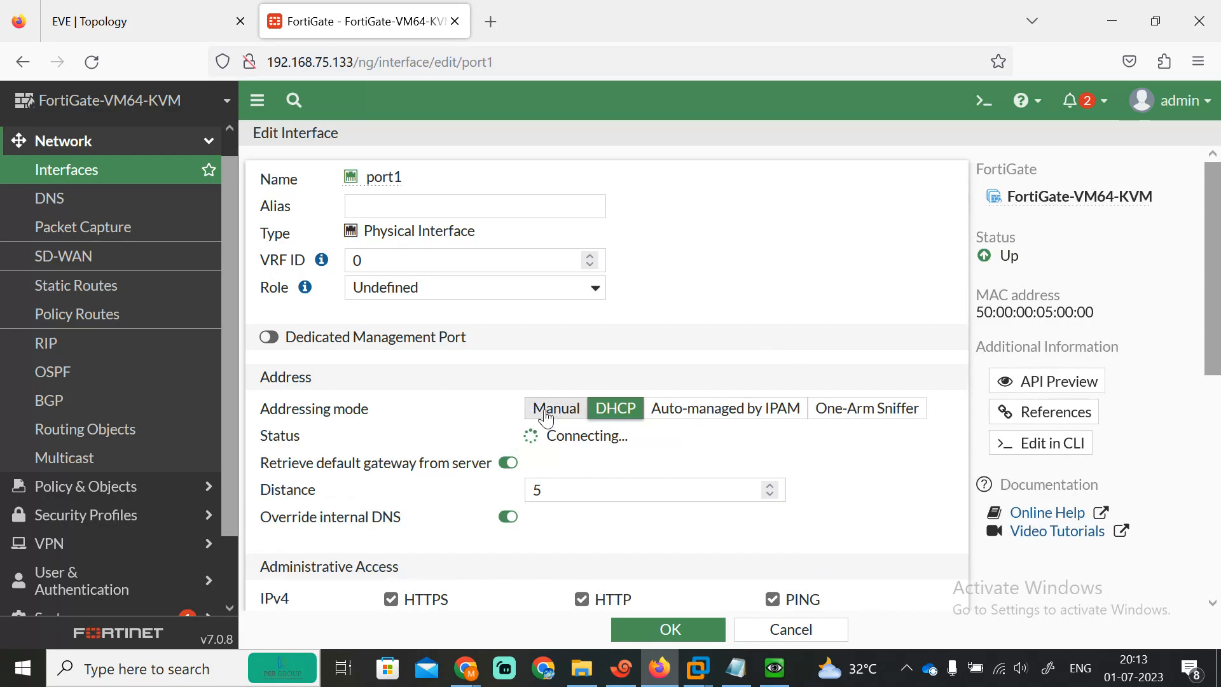
left_click(545, 410)
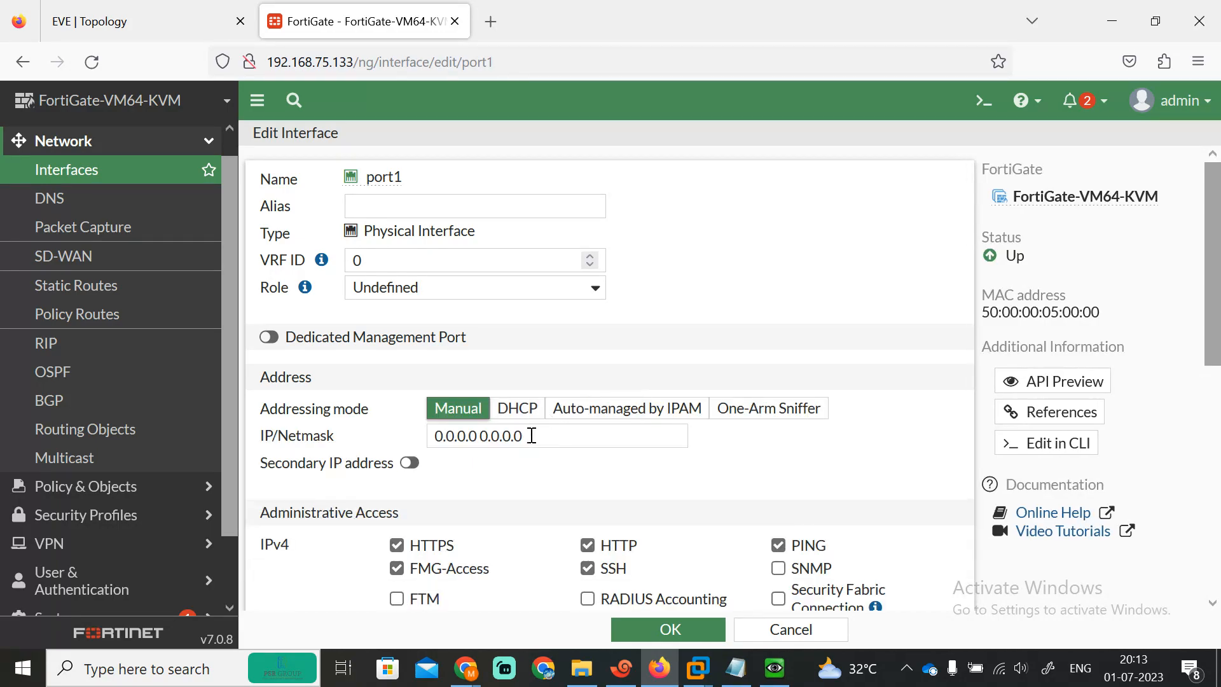
left_click(45, 177)
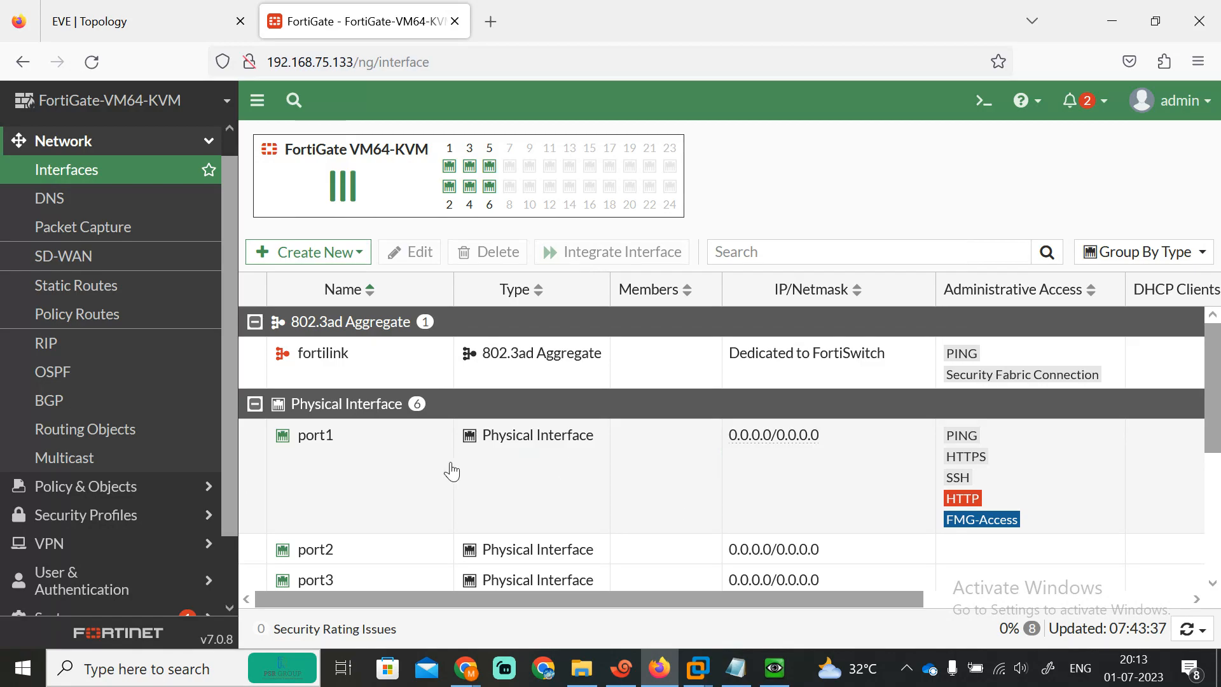
left_click(93, 64)
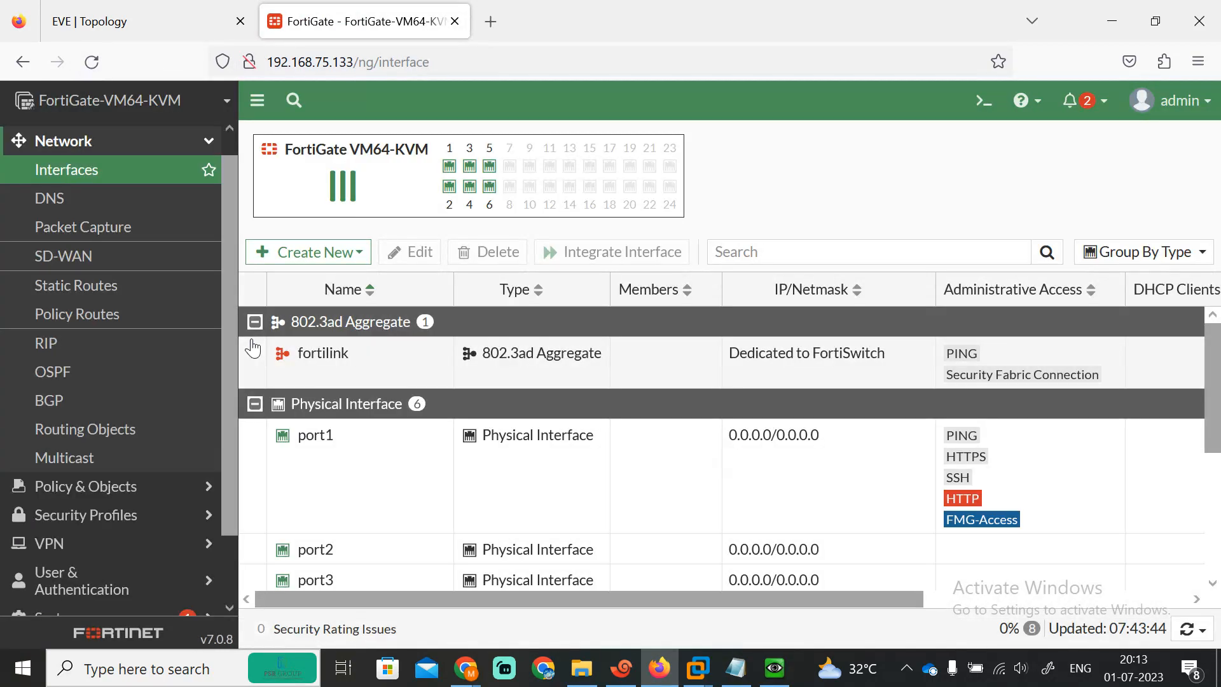
Step: Reopen port1, begin a new address, then cancel so it stays 0.0.0.0/0.0.0.0
double_click(425, 494)
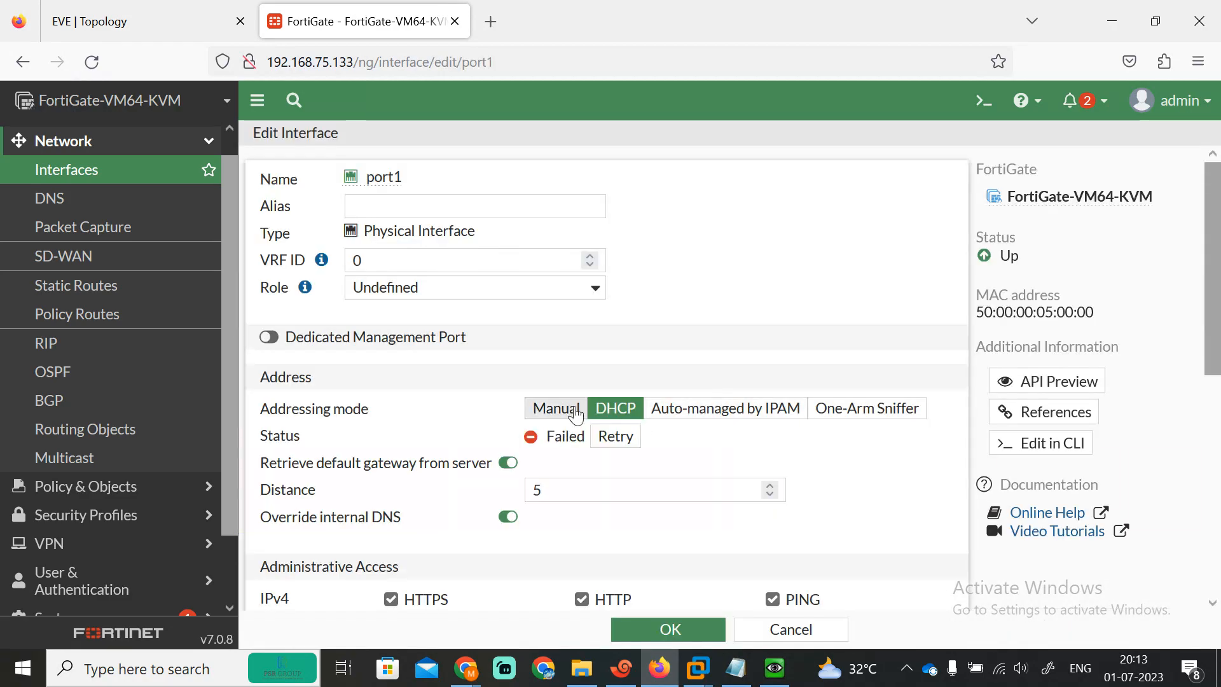
left_click(551, 412)
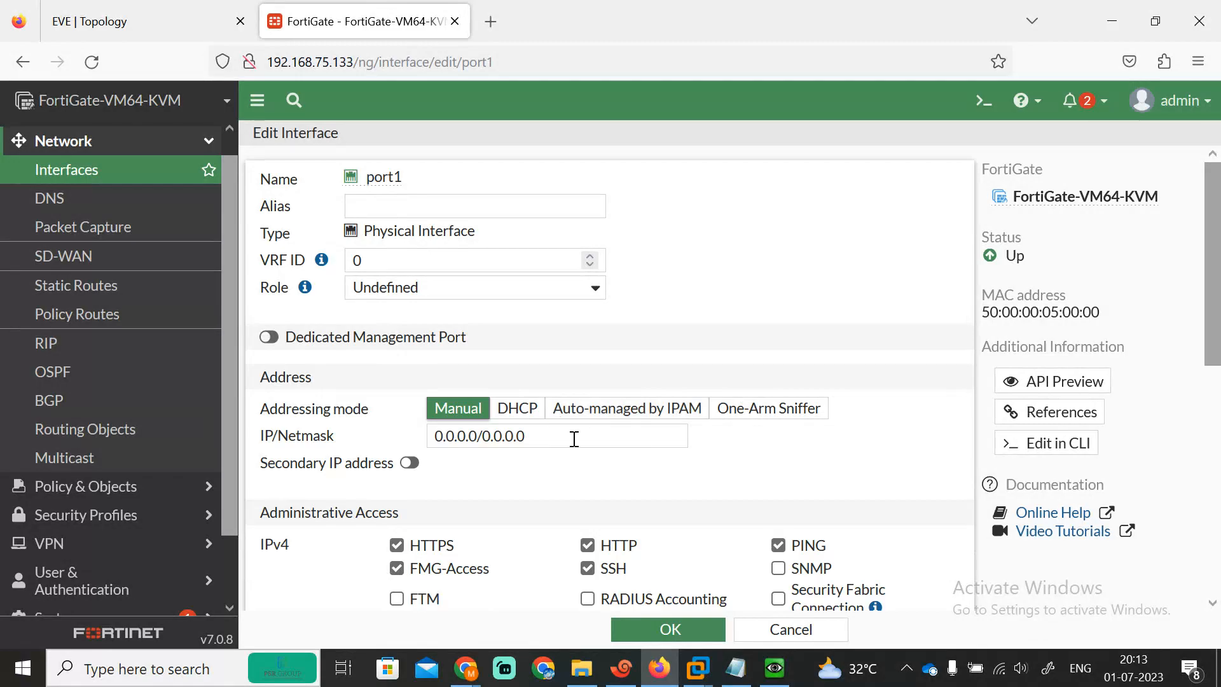
left_click_drag(528, 440, 346, 431)
type("192.168.")
left_click(790, 629)
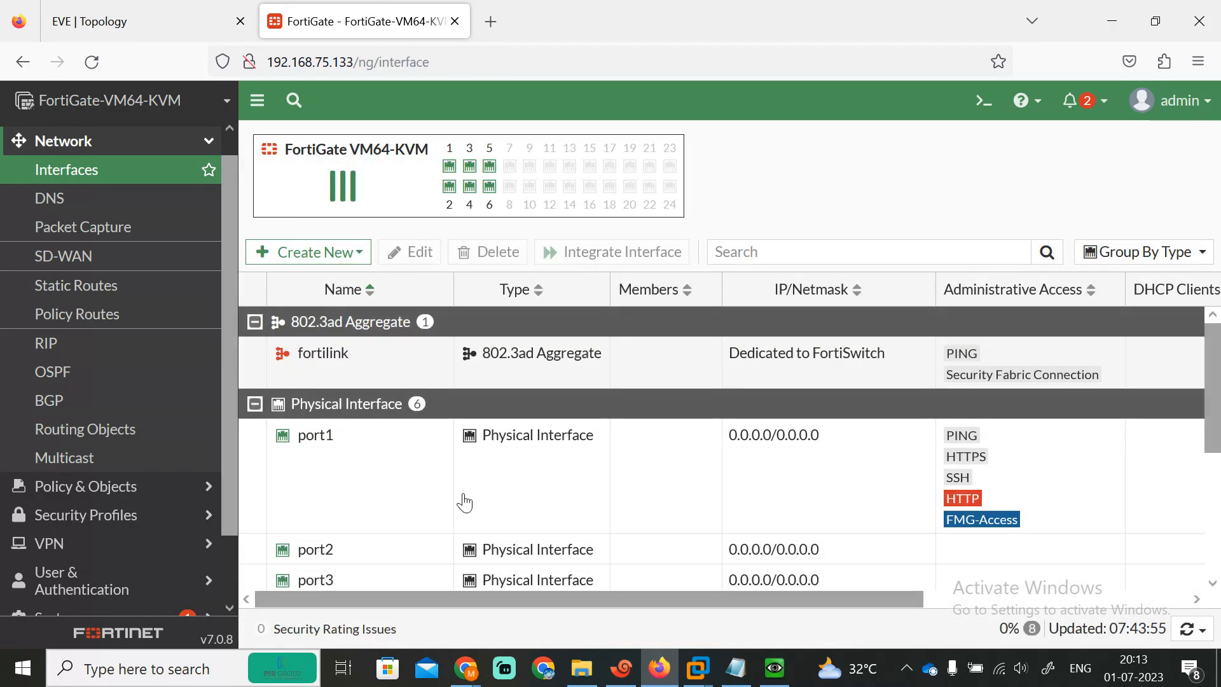
scroll(496, 477, "down", 3)
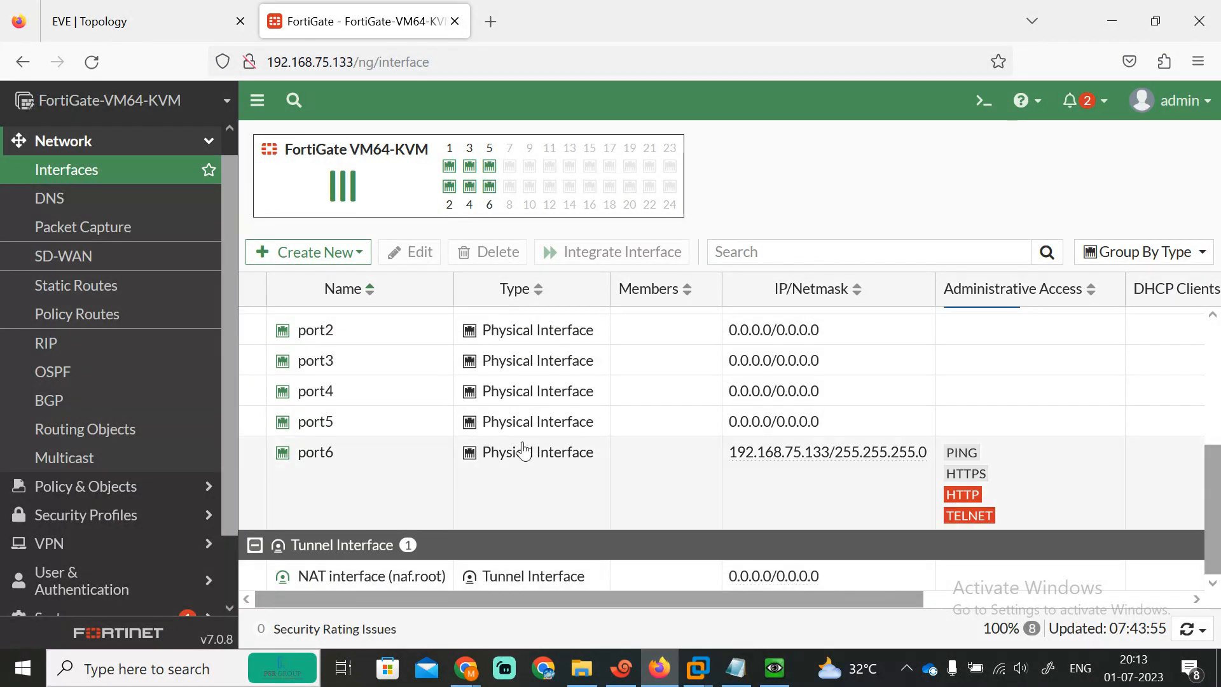
Step: Switch port6 to Manual keeping 192.168.75.133/255.255.255.0, and confirm saving the in-use interface
double_click(376, 479)
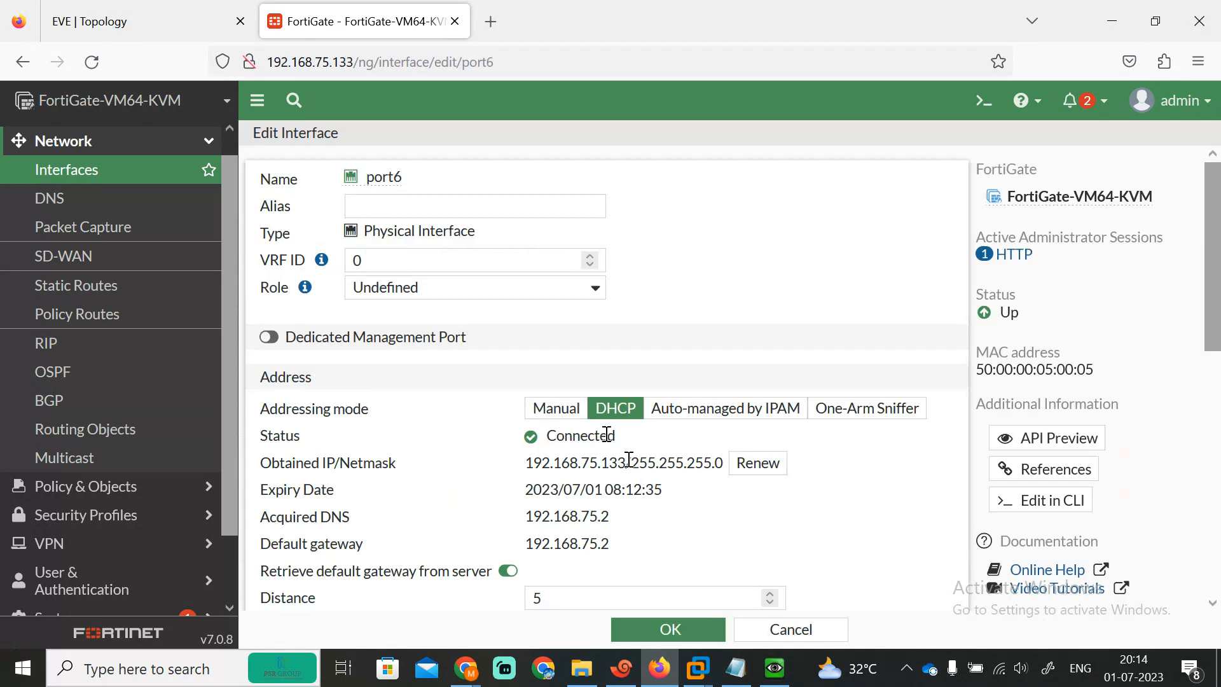
left_click_drag(632, 463, 522, 474)
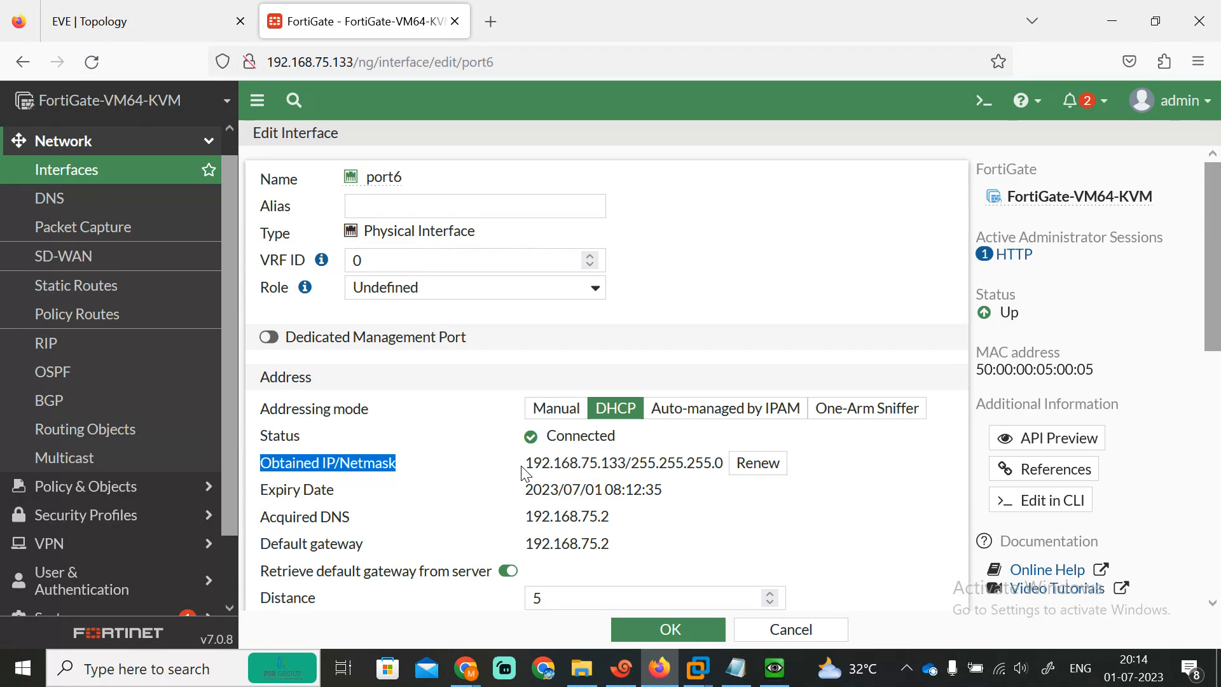
left_click(557, 407)
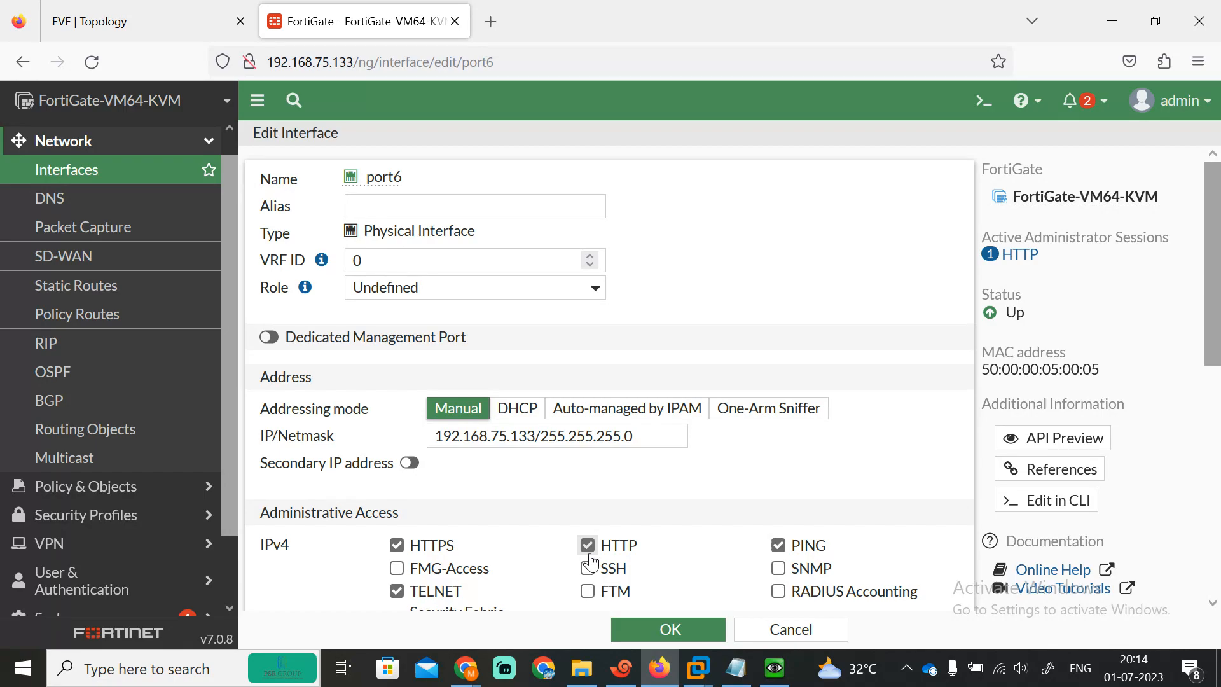
left_click(655, 628)
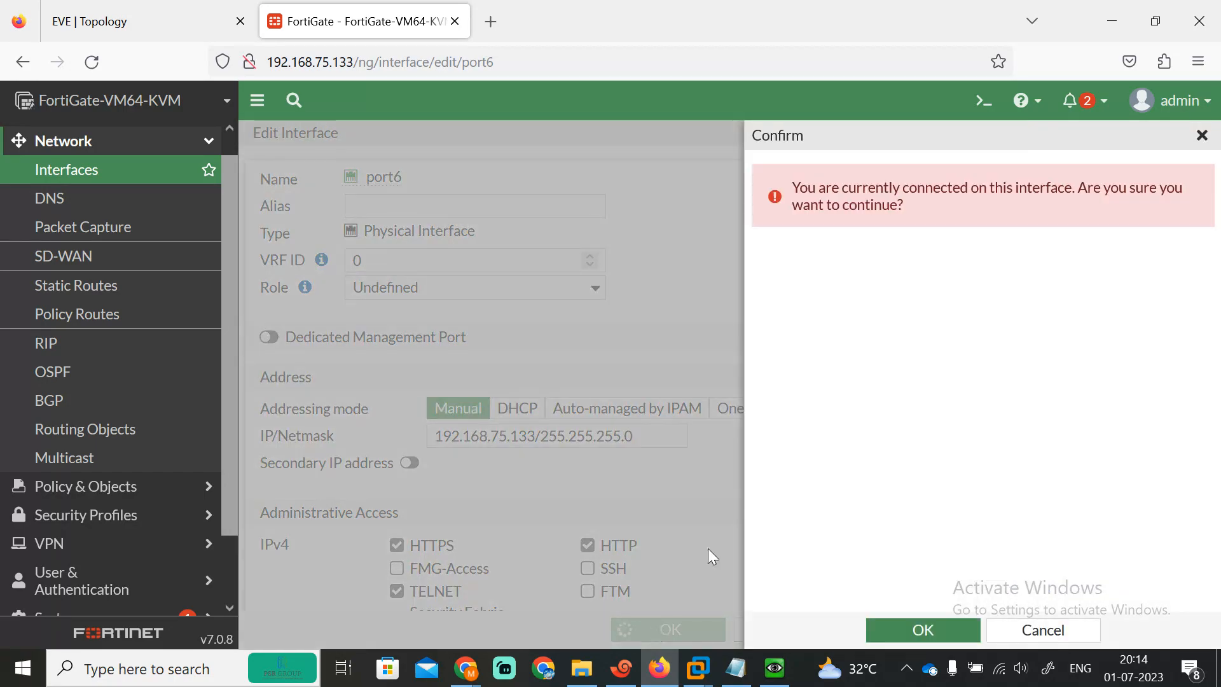
left_click(925, 629)
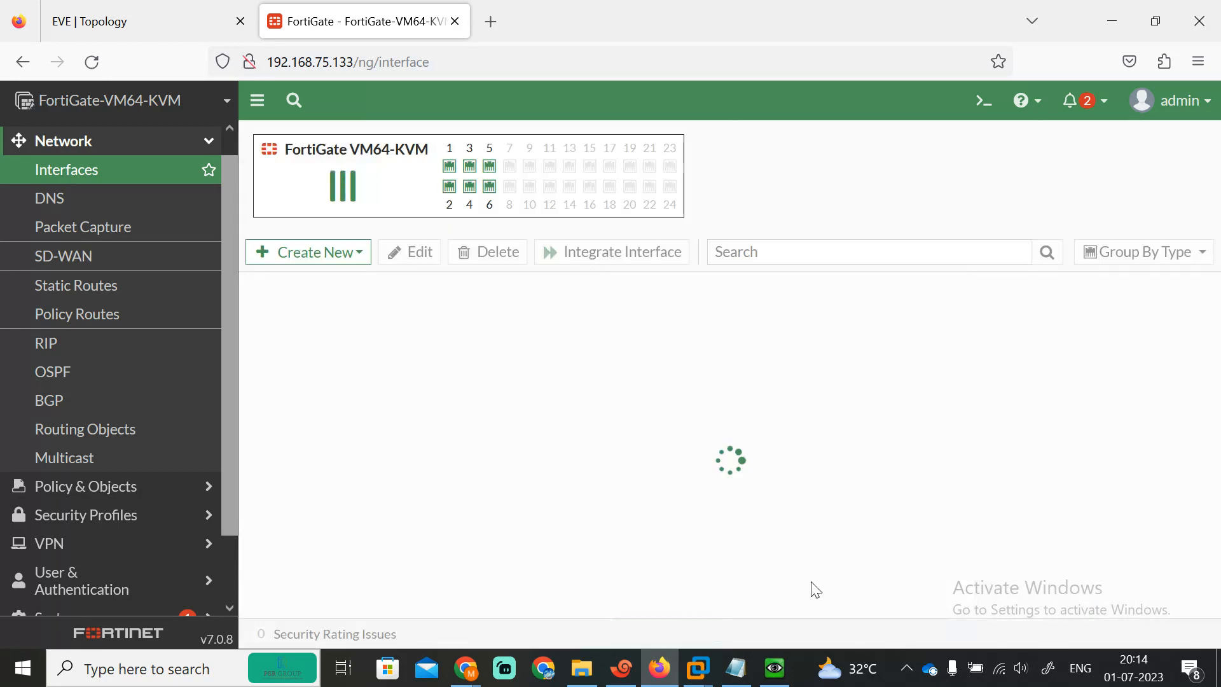
mouse_move(1212, 367)
left_mouse_down()
mouse_move(1213, 448)
mouse_move(1212, 365)
left_mouse_up()
Step: Enter alias INSIDE and manual IP/Netmask 192.168.1.2/24 on port1, then view the EVE topology
double_click(329, 477)
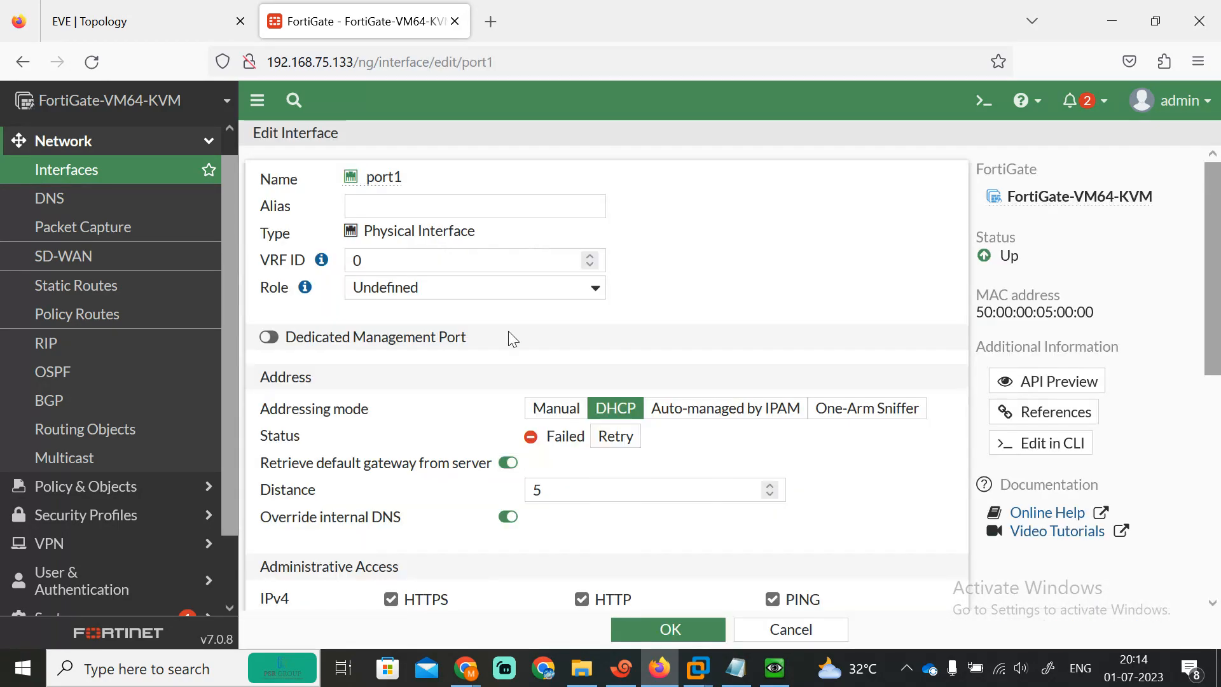
left_click(367, 209)
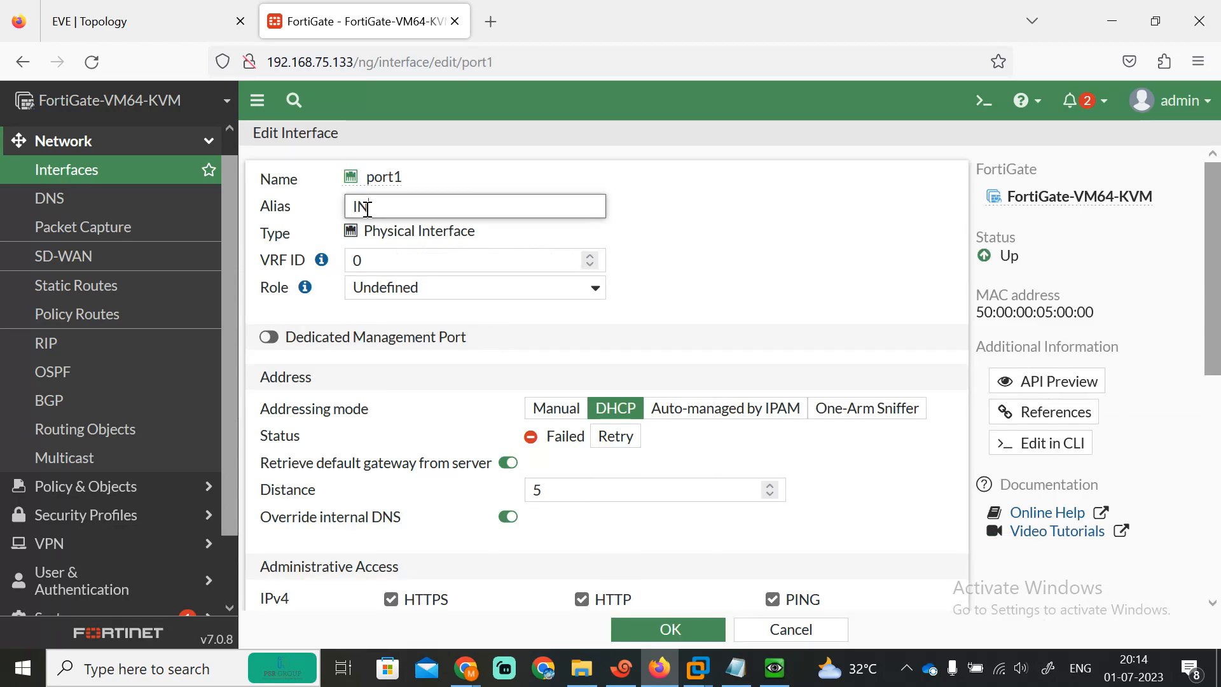
left_click(556, 408)
left_click(543, 438)
key("ctrl+a")
type("192.1")
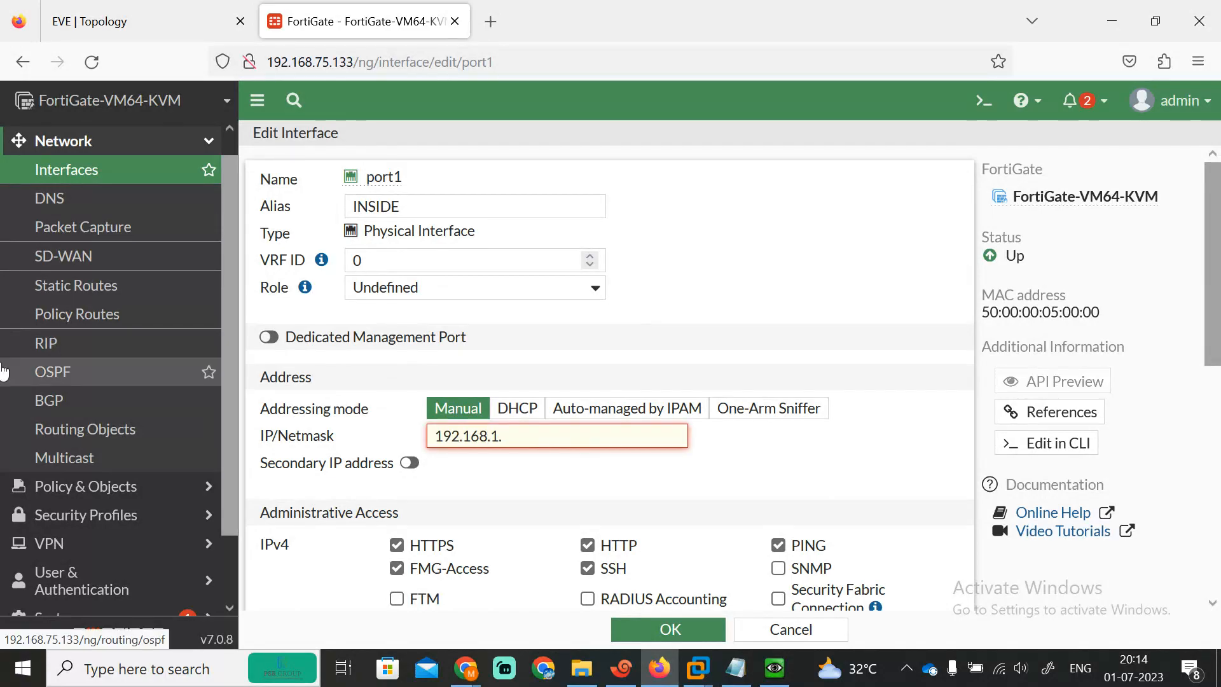
key("BackSpace")
key("BackSpace")
key("BackSpace")
type("2/")
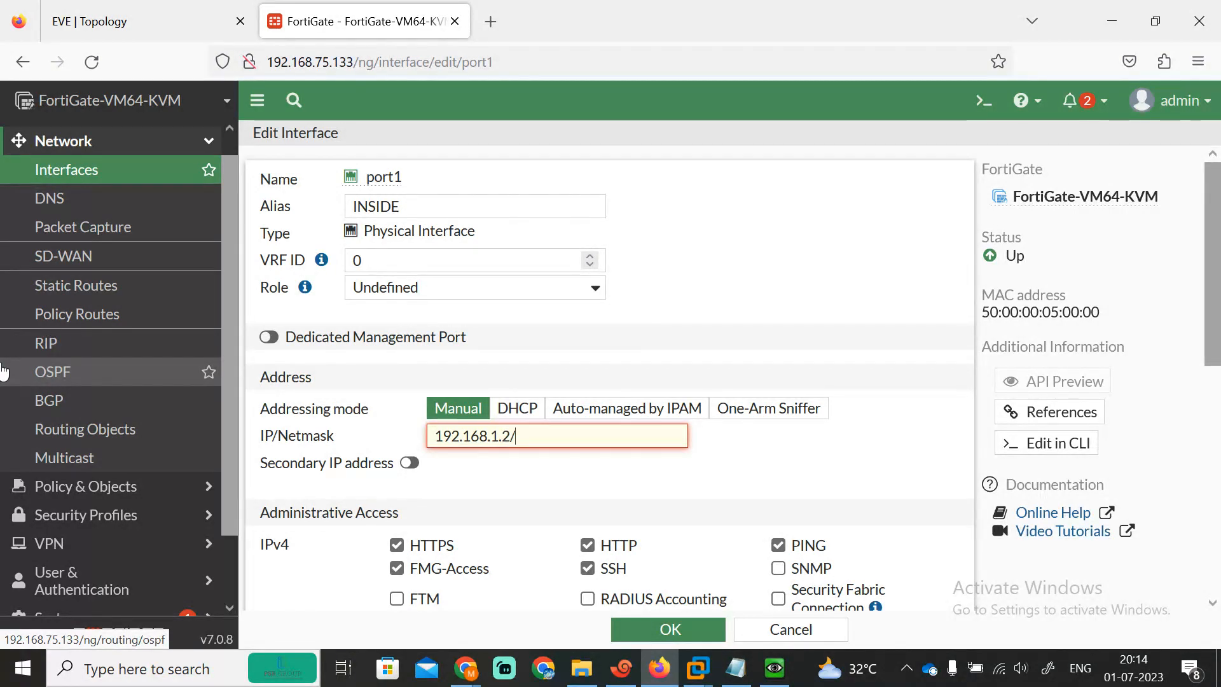
type("24")
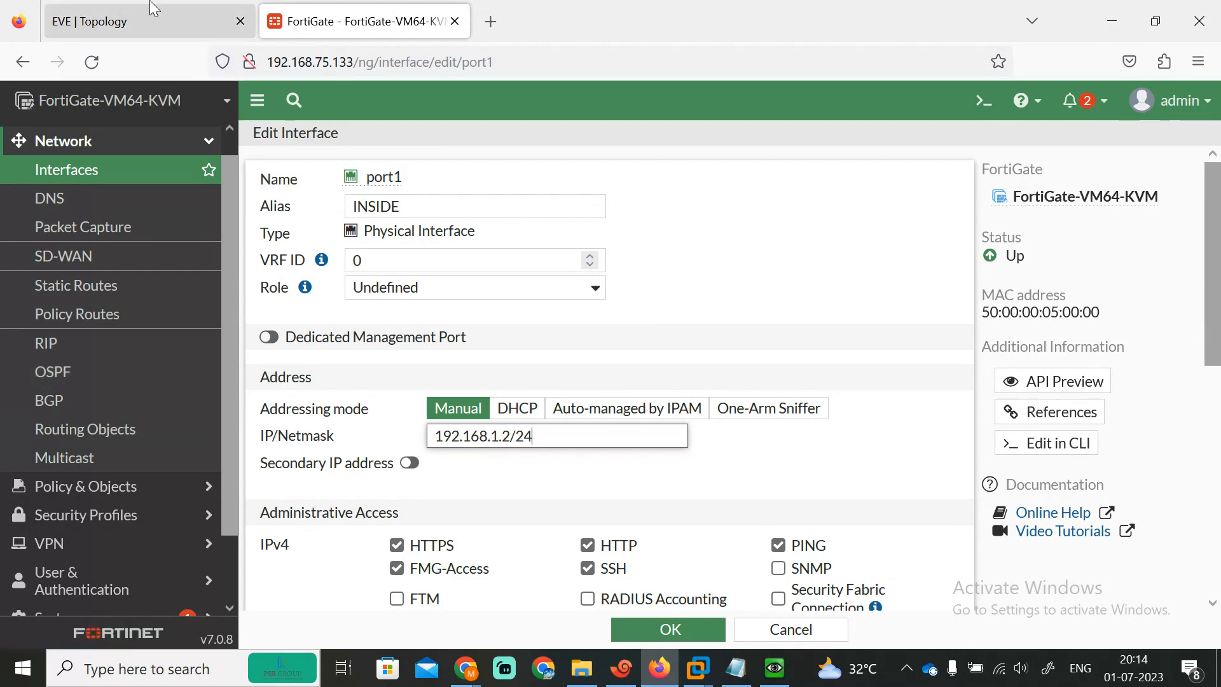
left_click(147, 21)
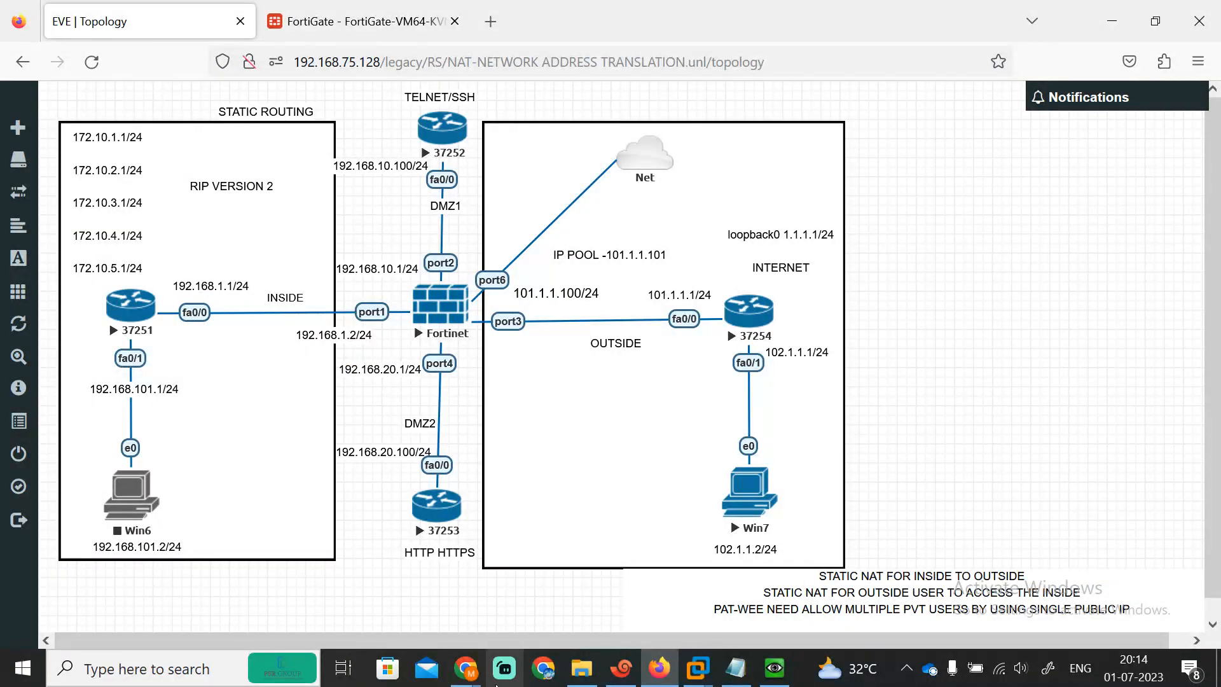
Step: Glance at the meeting, topology and terminal windows, then return to the FortiGate port1 edit tab
mouse_move(468, 676)
left_click(311, 599)
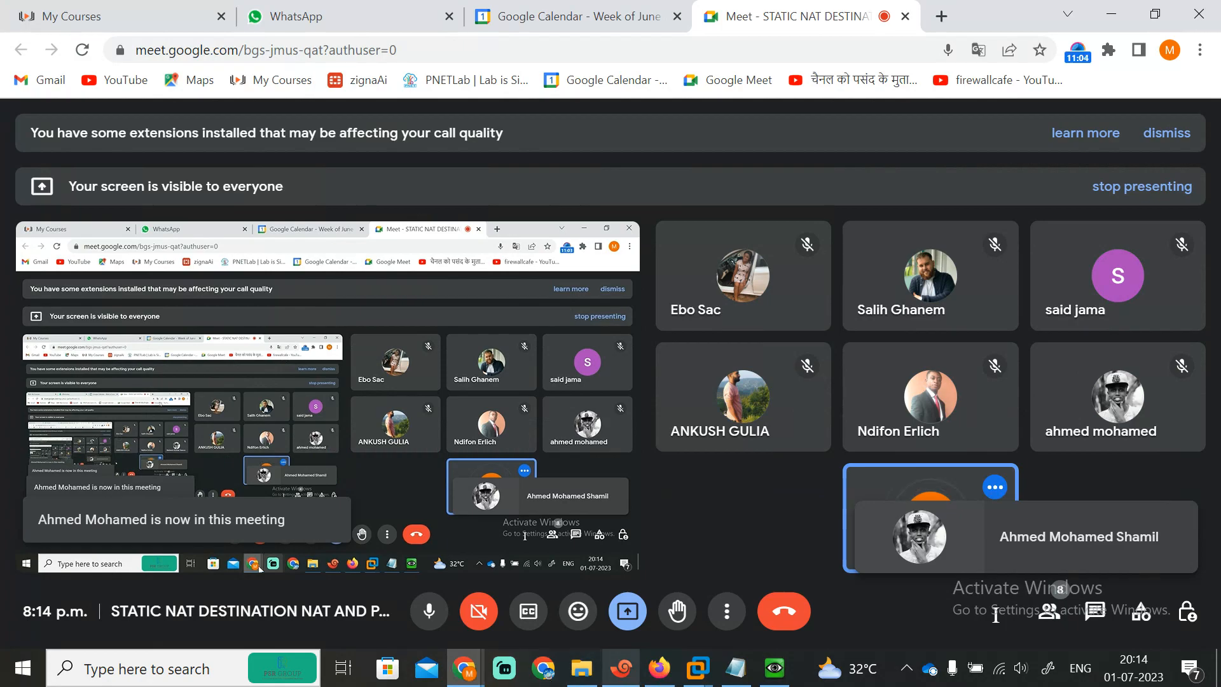
left_click(659, 675)
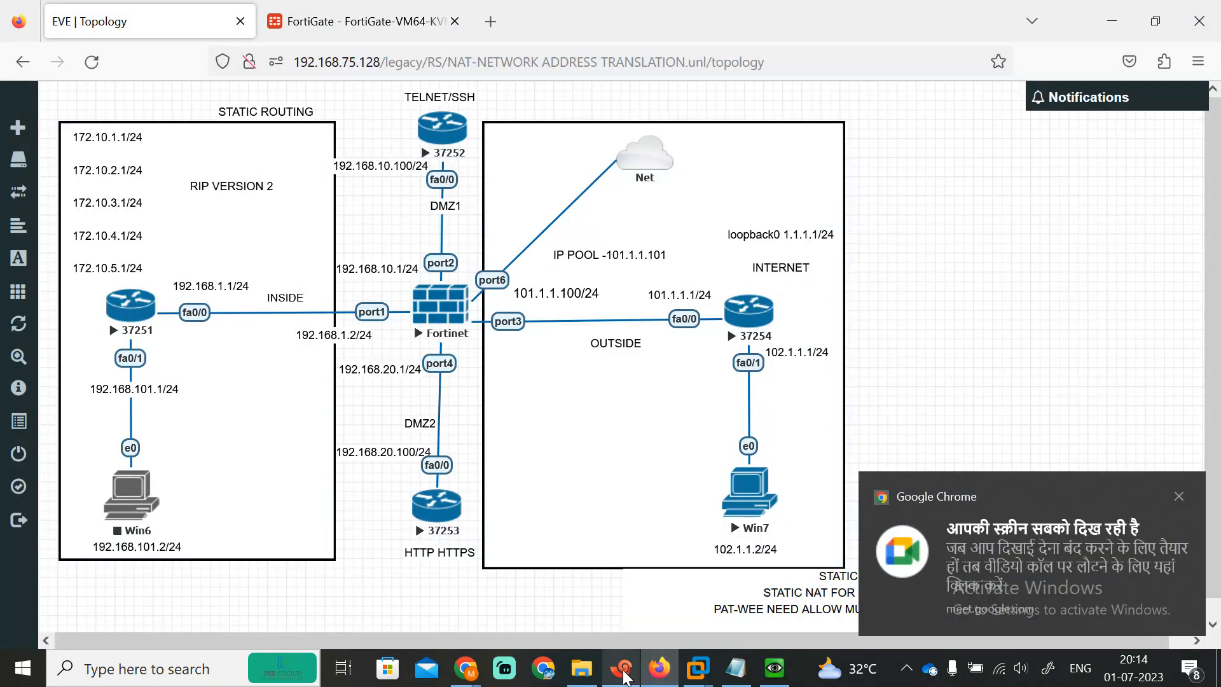
left_click(622, 667)
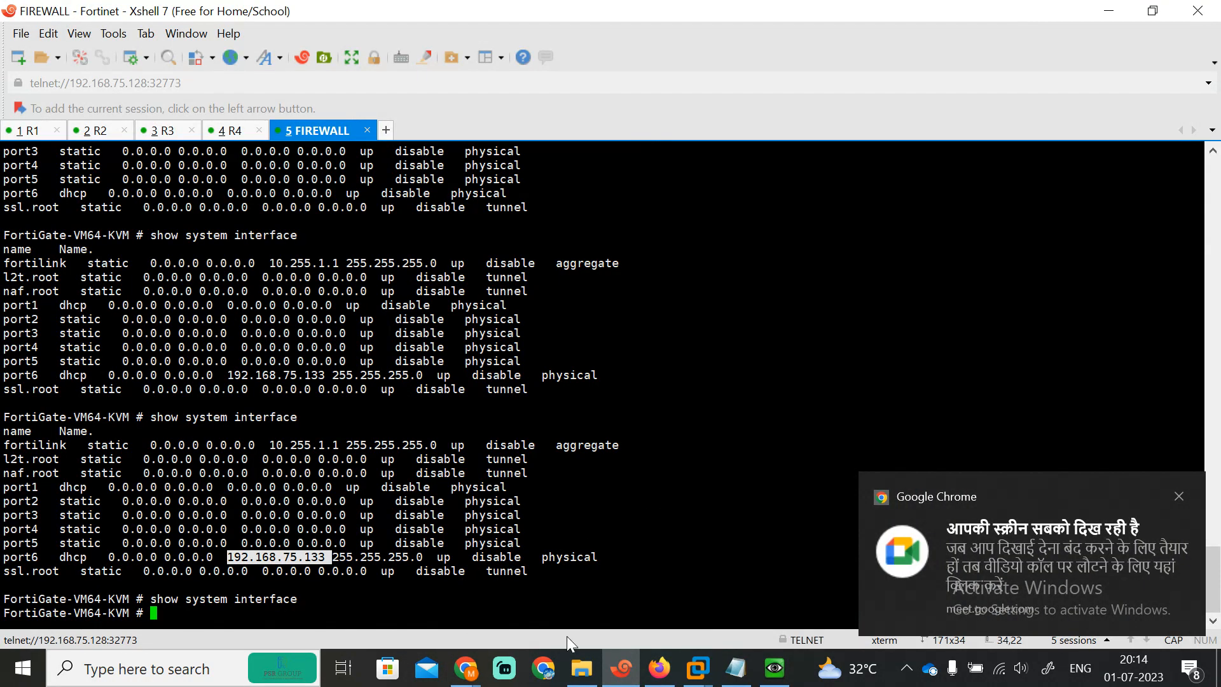
left_click(659, 668)
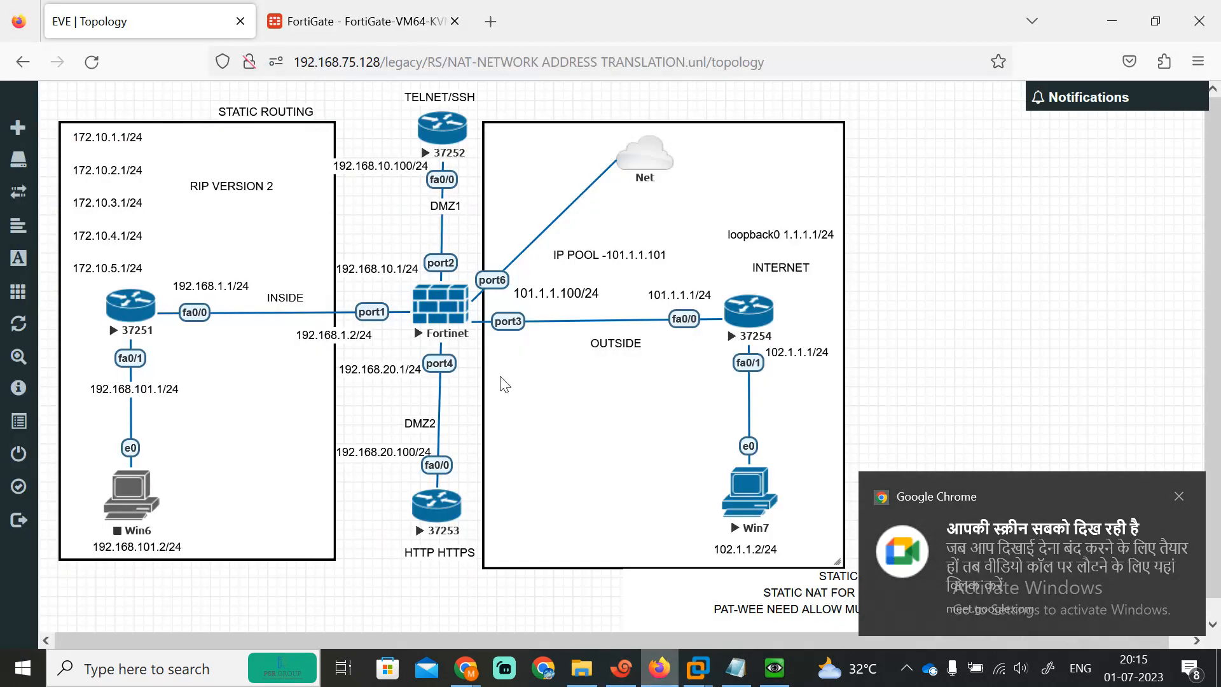
left_click(362, 22)
Step: Save port1 with alias INSIDE and address 192.168.1.2/24
left_click(532, 436)
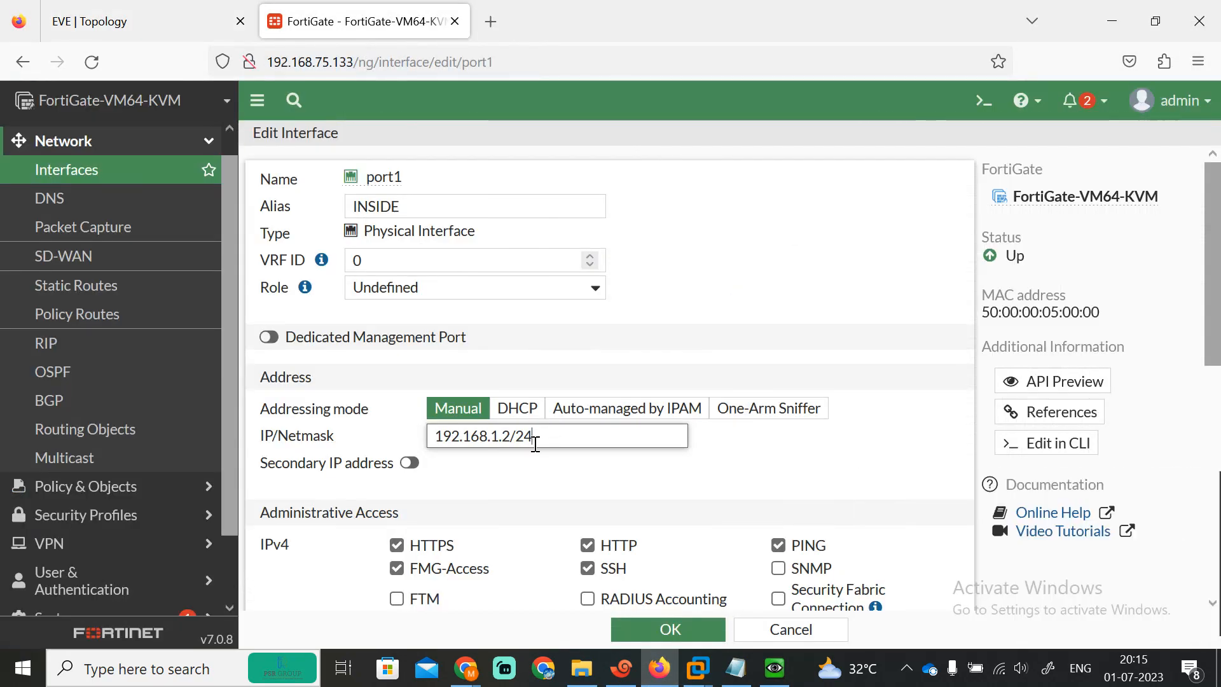
scroll(1218, 324, "down", 10)
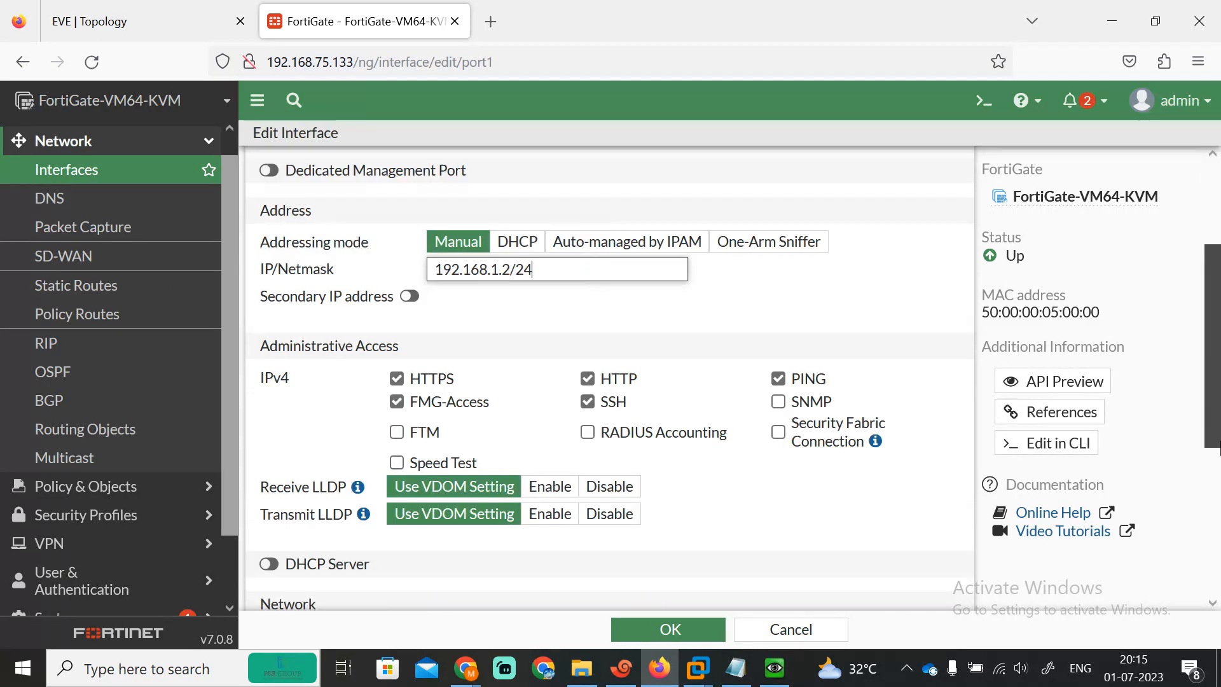
left_click(681, 630)
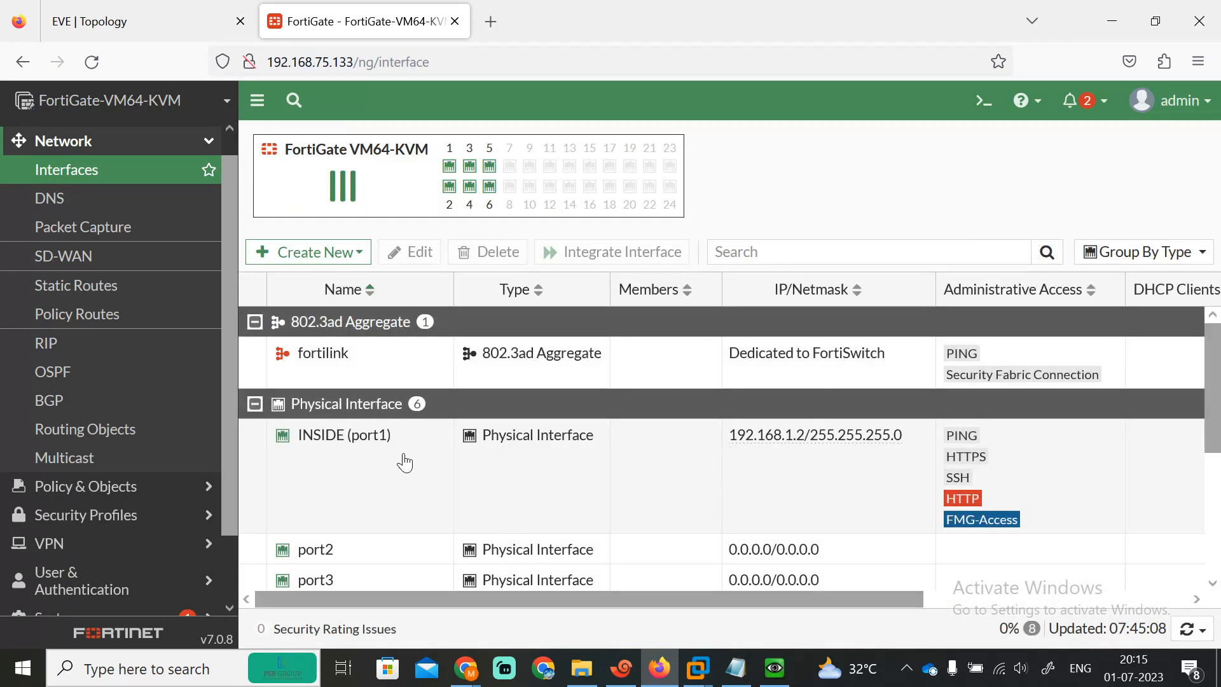
scroll(1215, 389, "down", 2)
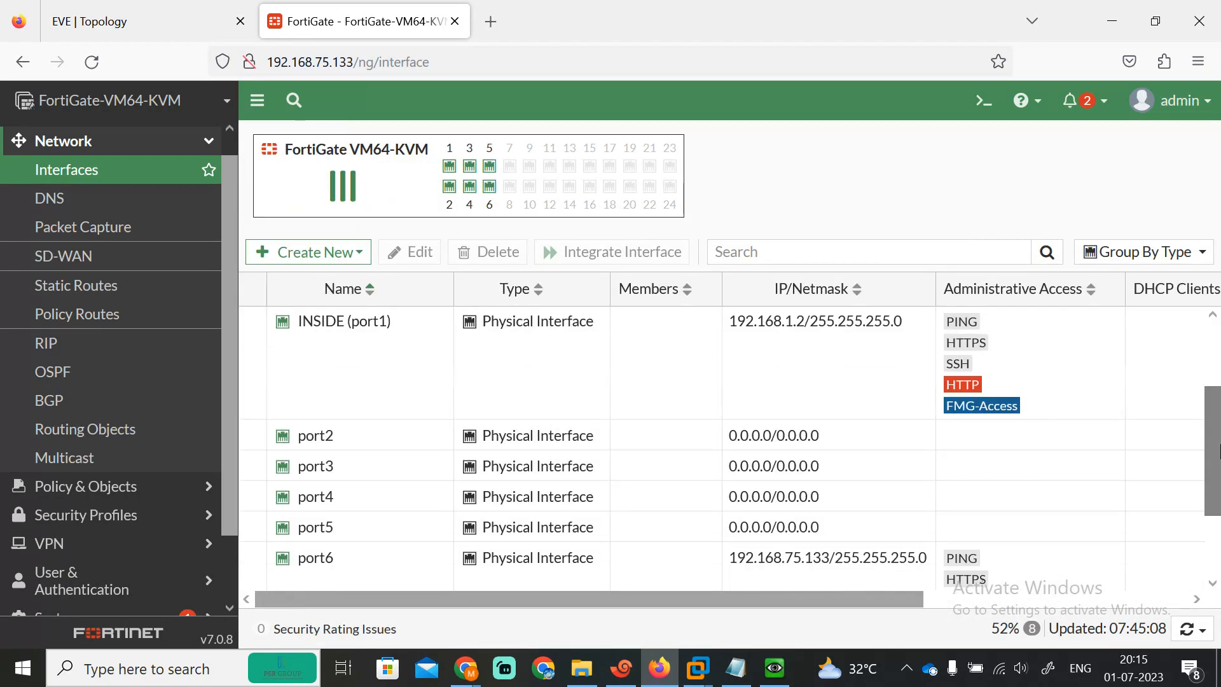
Step: Configure port2 as DMZ1 at 192.168.10.1/24 with PING and HTTPS access, and save
double_click(452, 444)
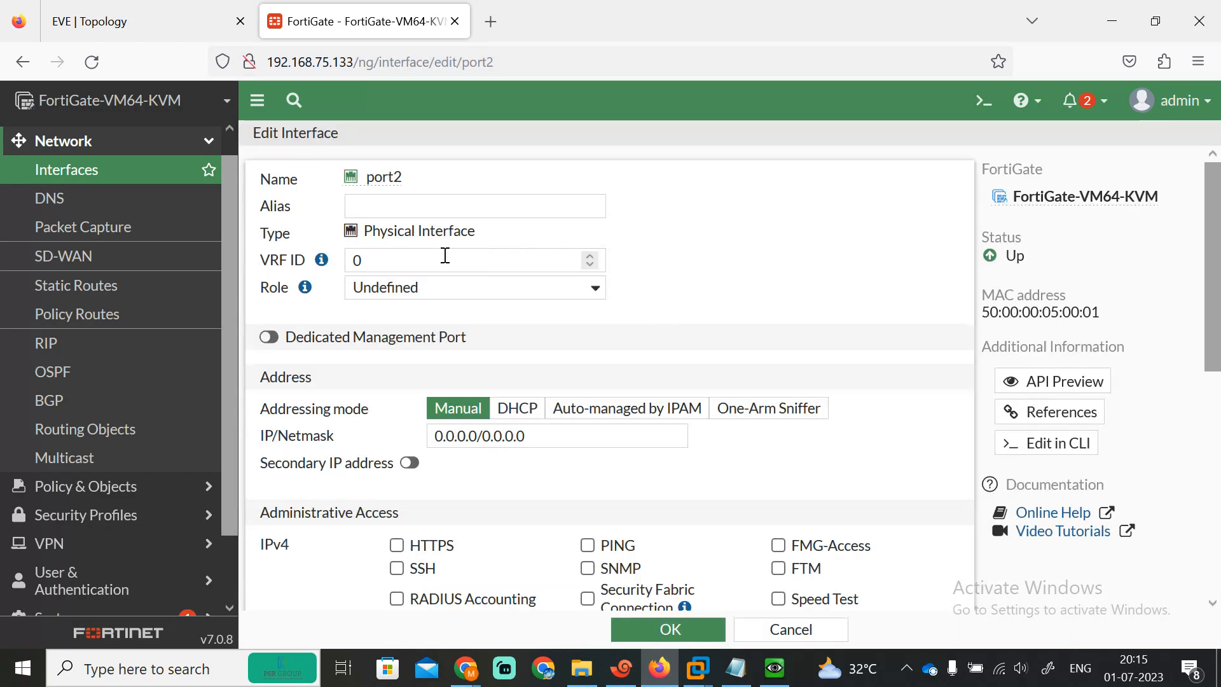
left_click(382, 209)
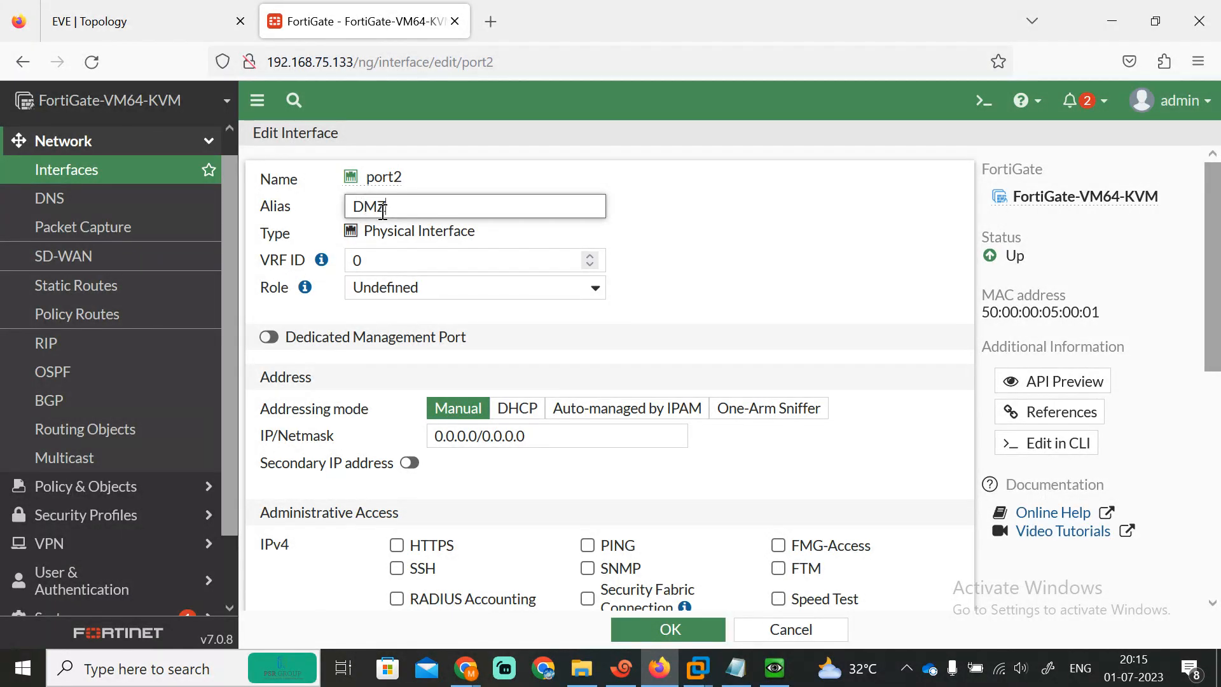
left_click(521, 443)
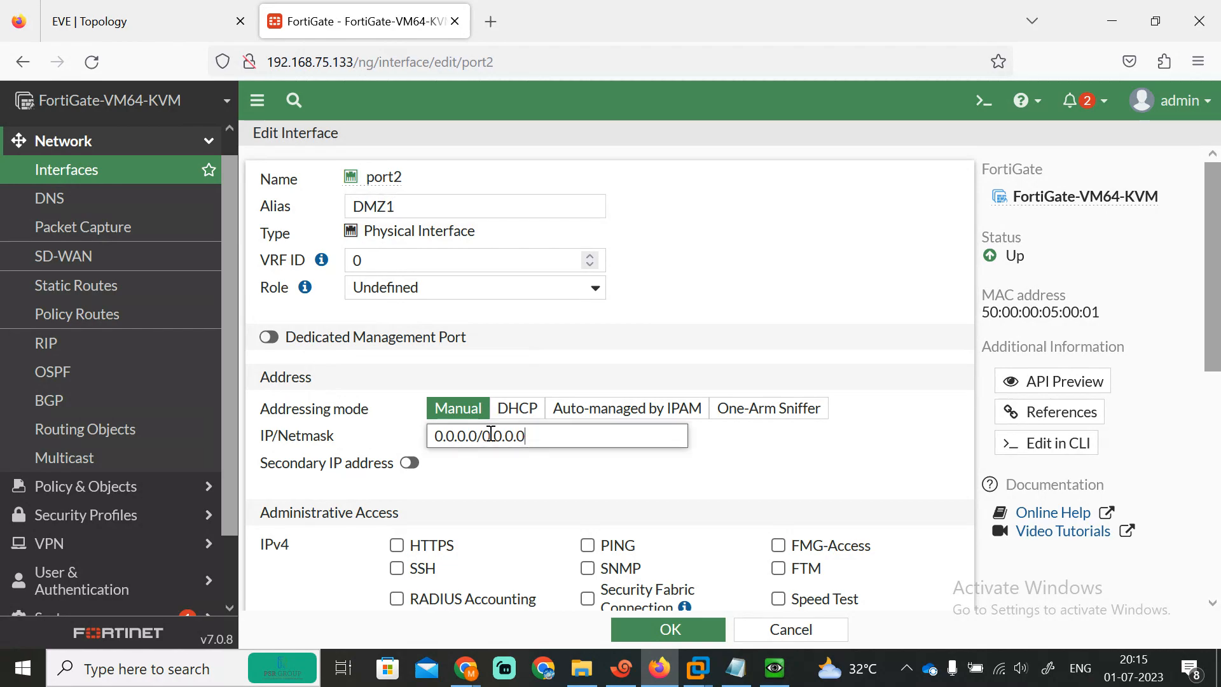
type("192.168.10.100")
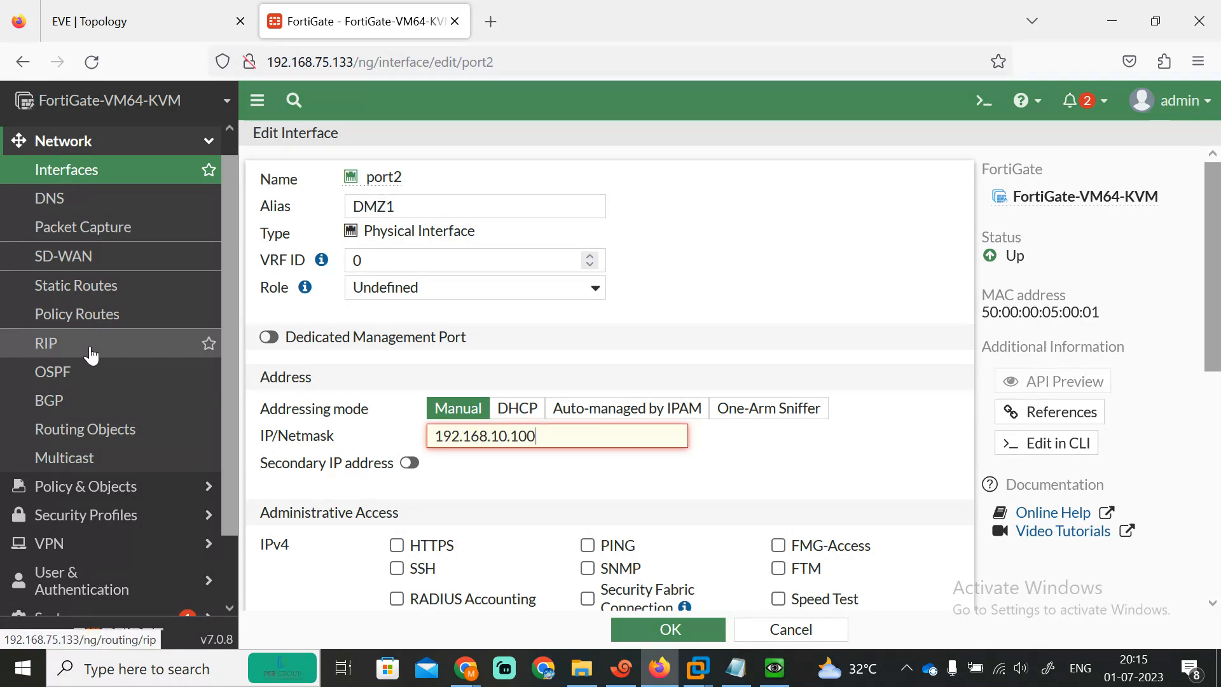
left_click(140, 21)
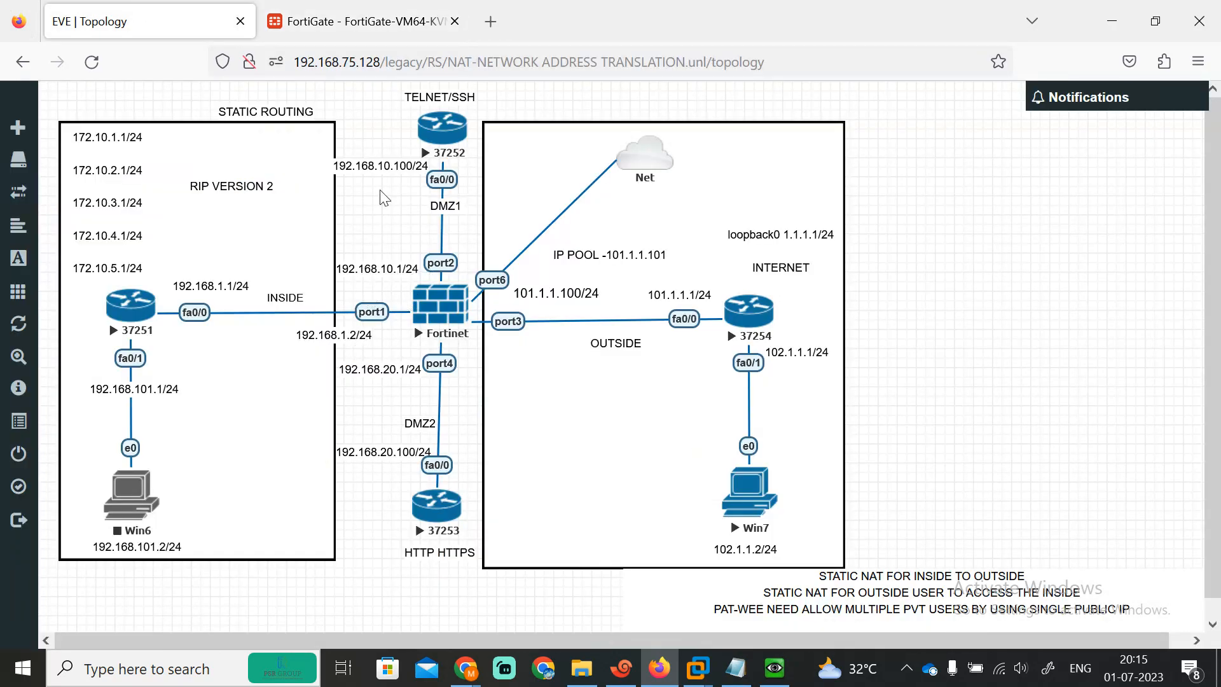
left_click(327, 18)
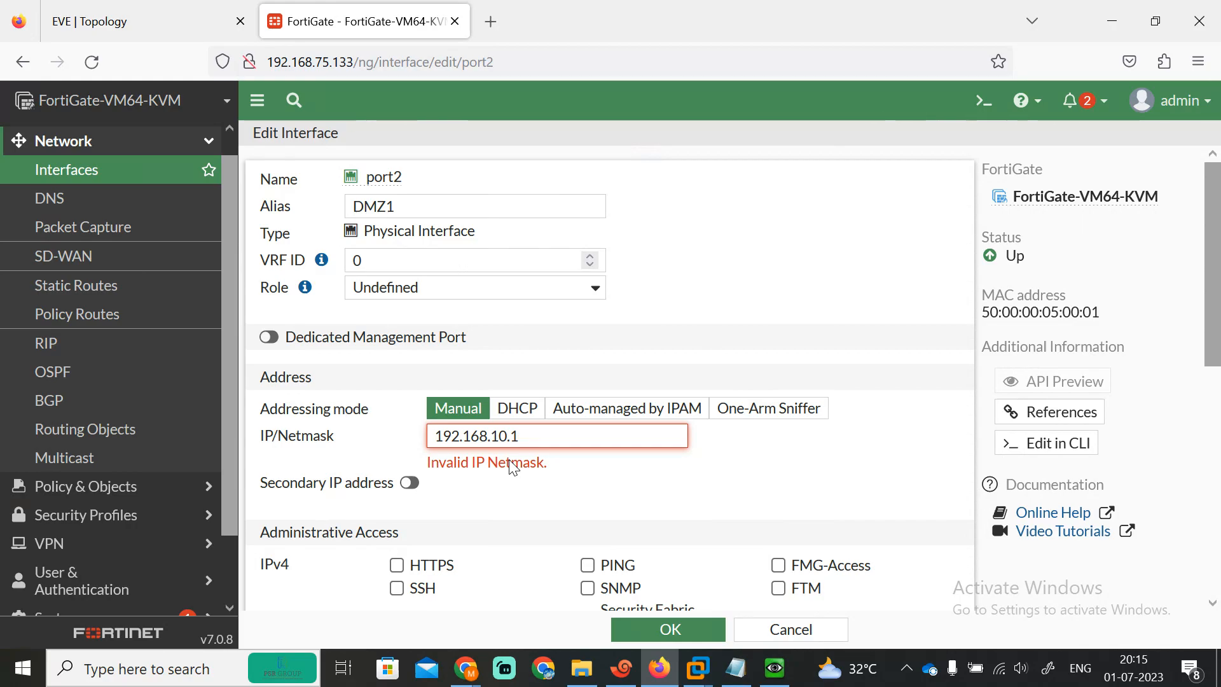
type("/24")
left_click(586, 545)
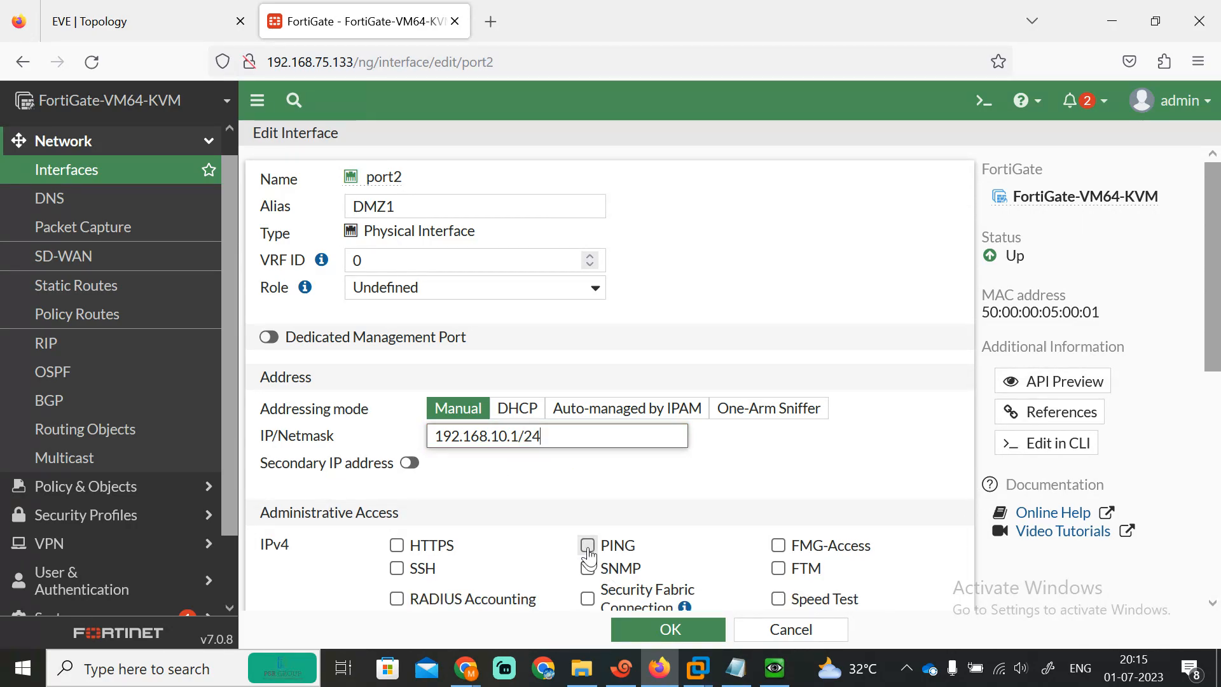
left_click(448, 550)
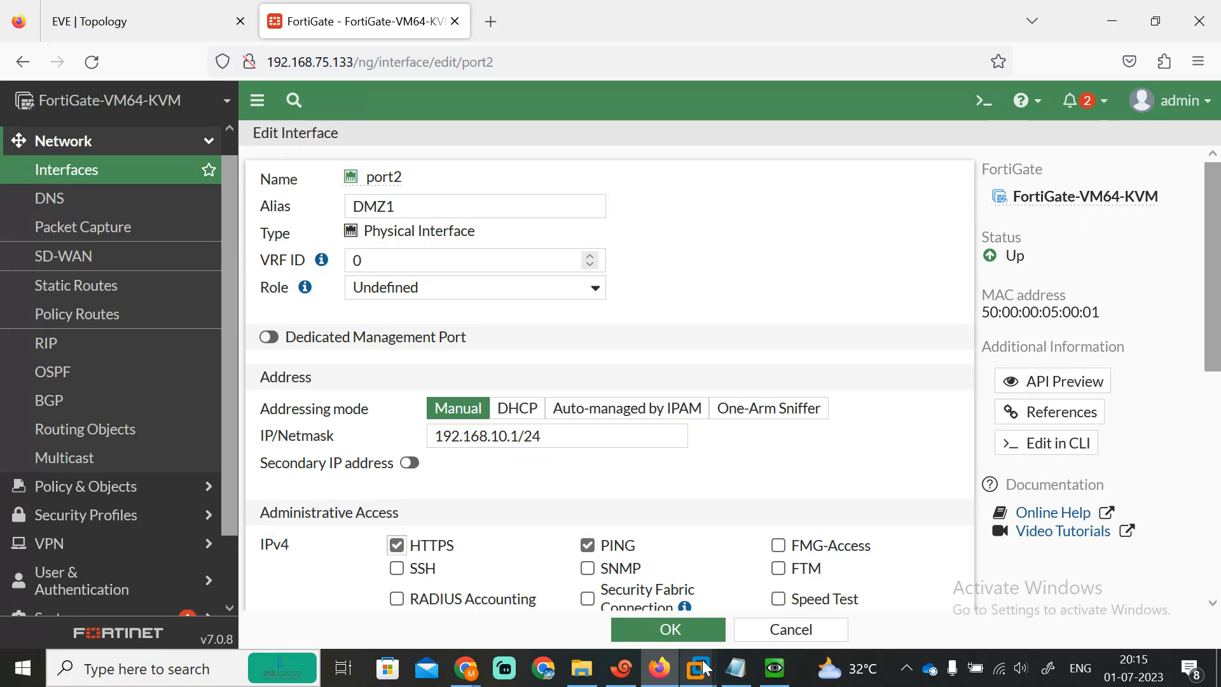
left_click(651, 630)
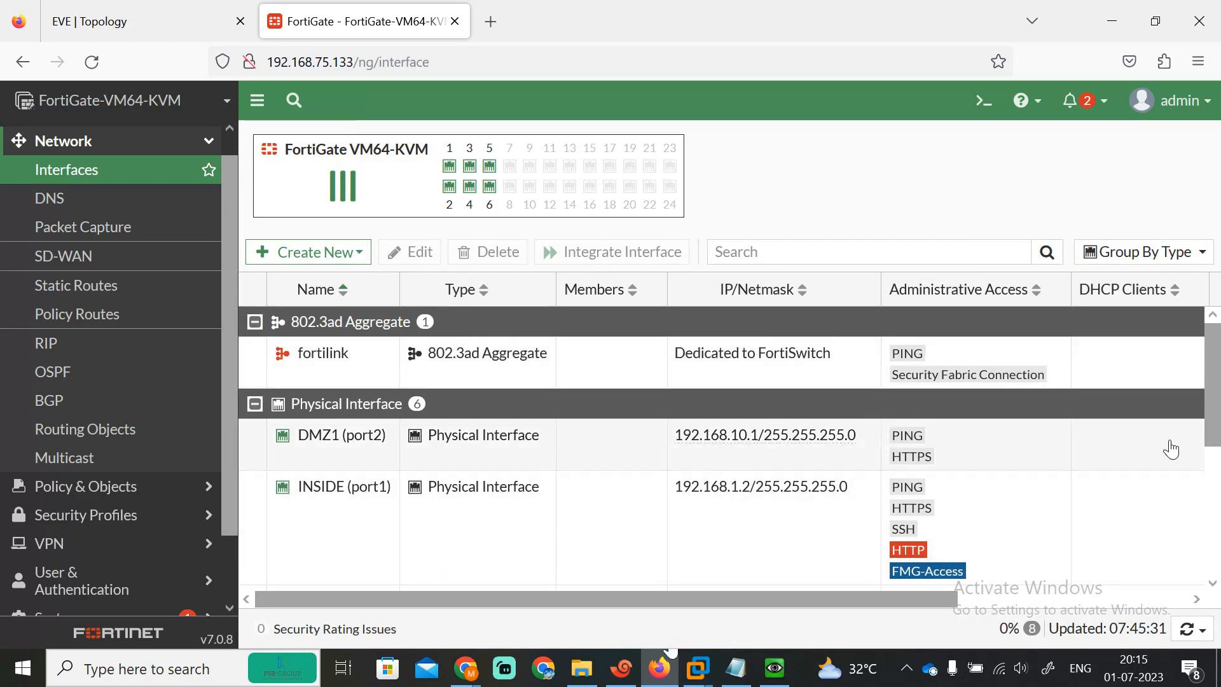
scroll(1217, 480, "down", 3)
scroll(1217, 480, "down", 1)
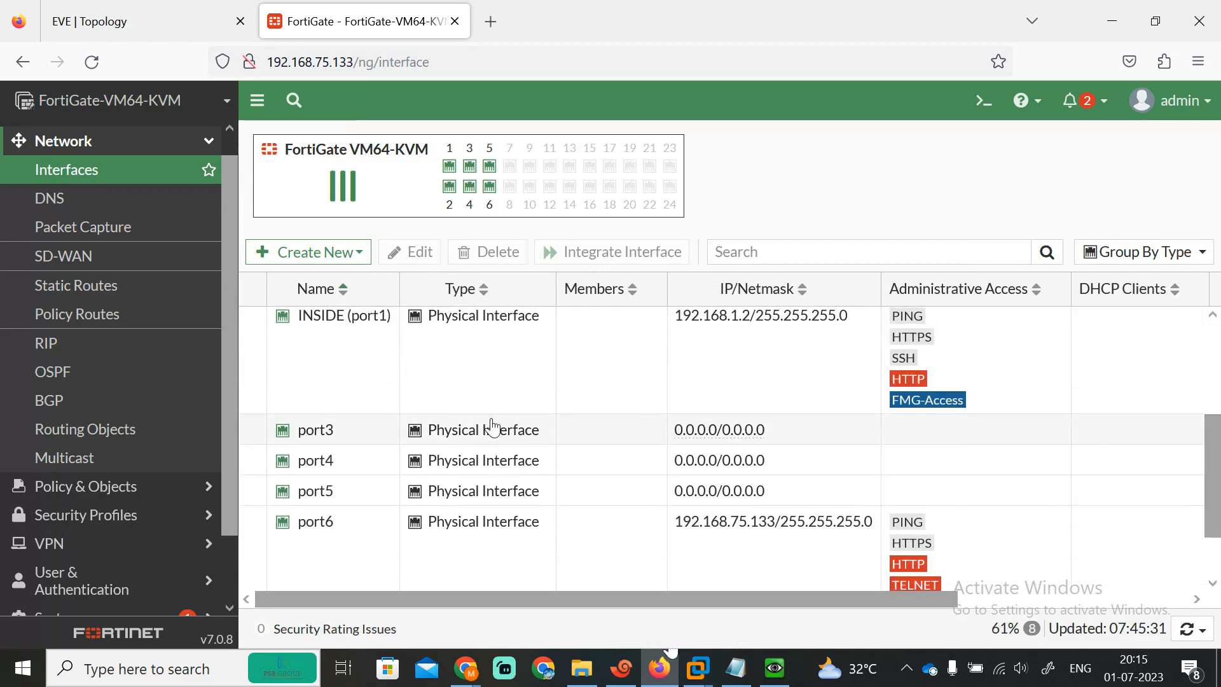
Step: Give port3 alias INTERNET and address 101.1.1.100/24, checking the topology diagram
double_click(344, 436)
left_click(384, 208)
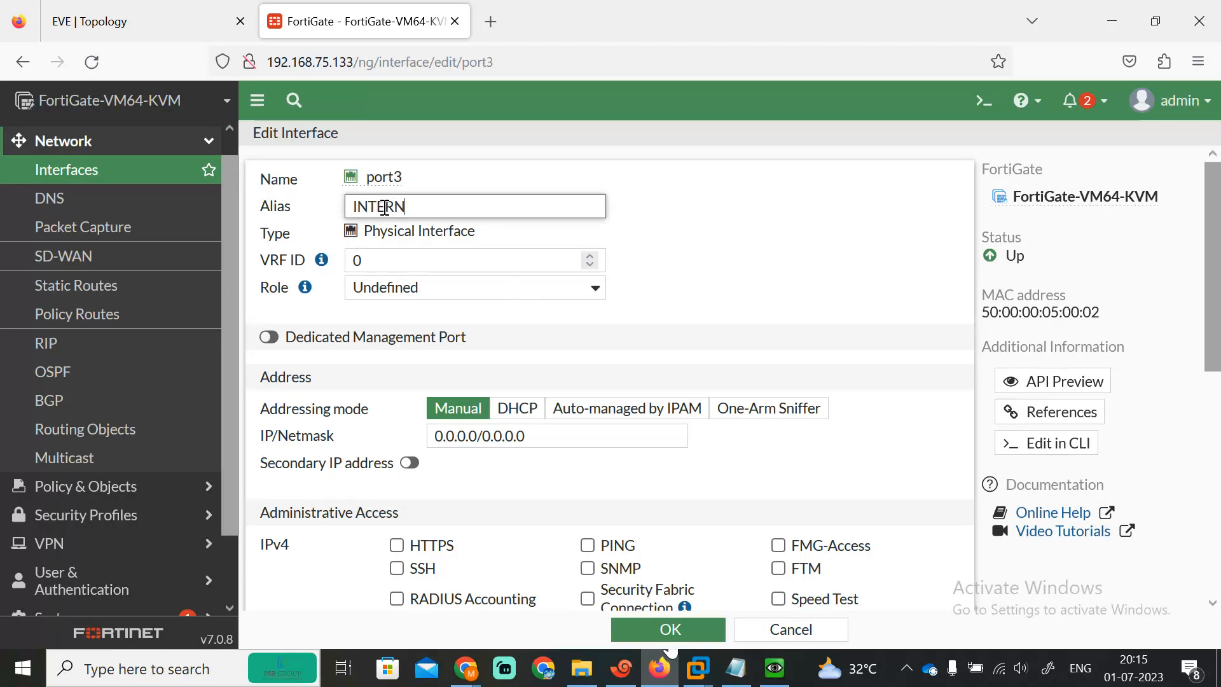
left_click(532, 437)
key("ctrl+a")
type("192")
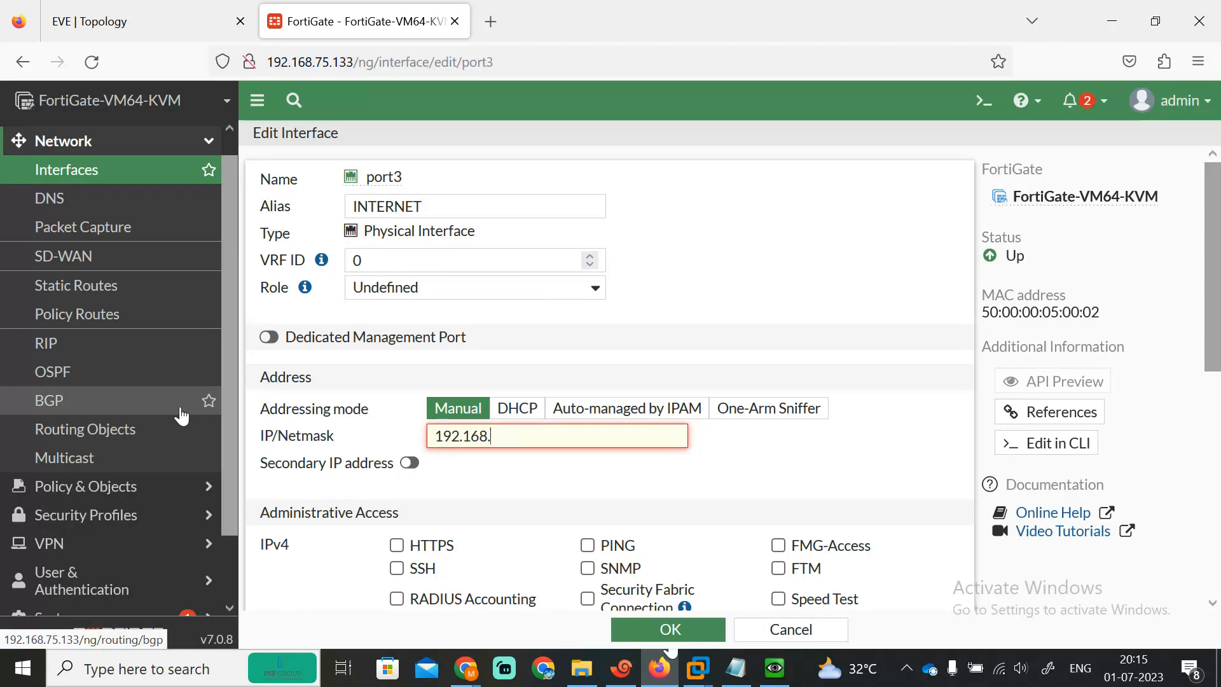
left_click(143, 21)
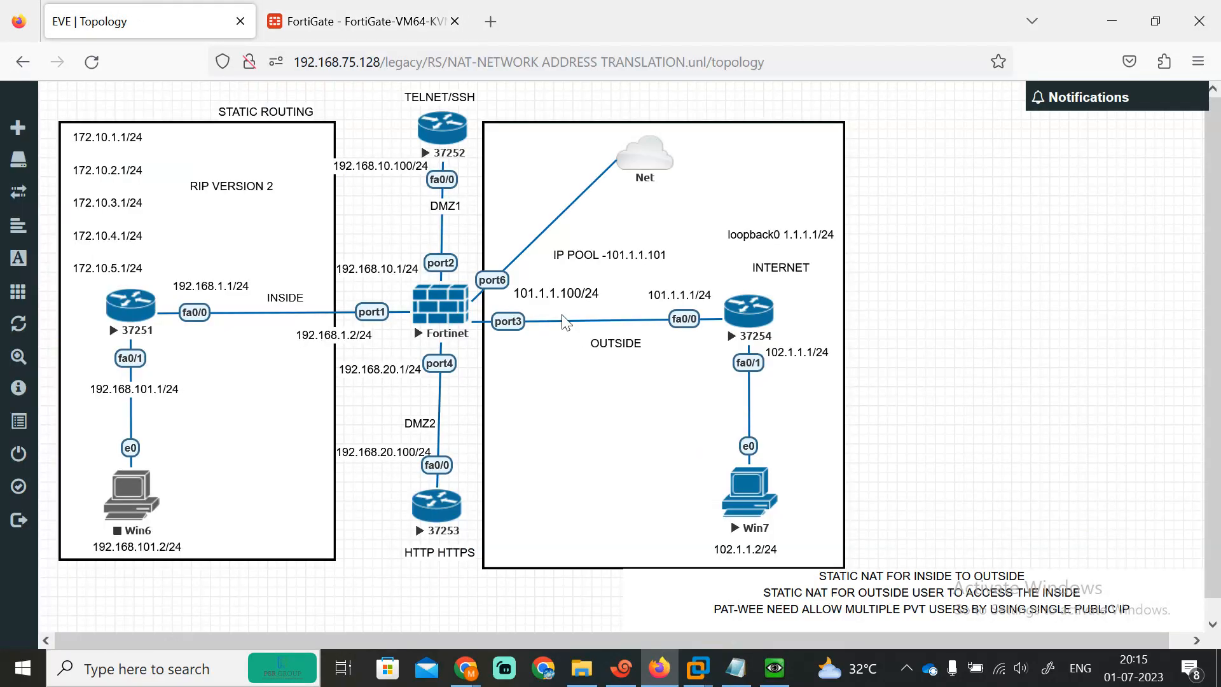
left_click(357, 21)
key("BackSpace")
key("BackSpace")
key("BackSpace")
key("BackSpace")
key("BackSpace")
key("BackSpace")
key("BackSpace")
type("01.1.1.1")
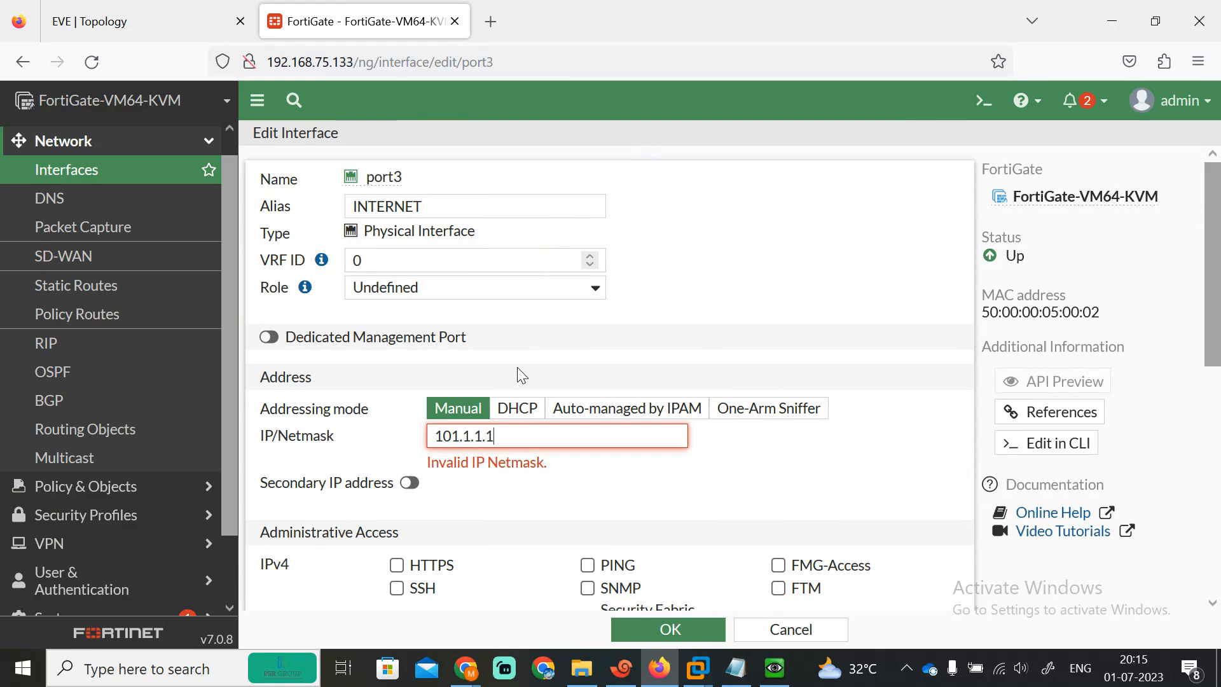
type("00/24")
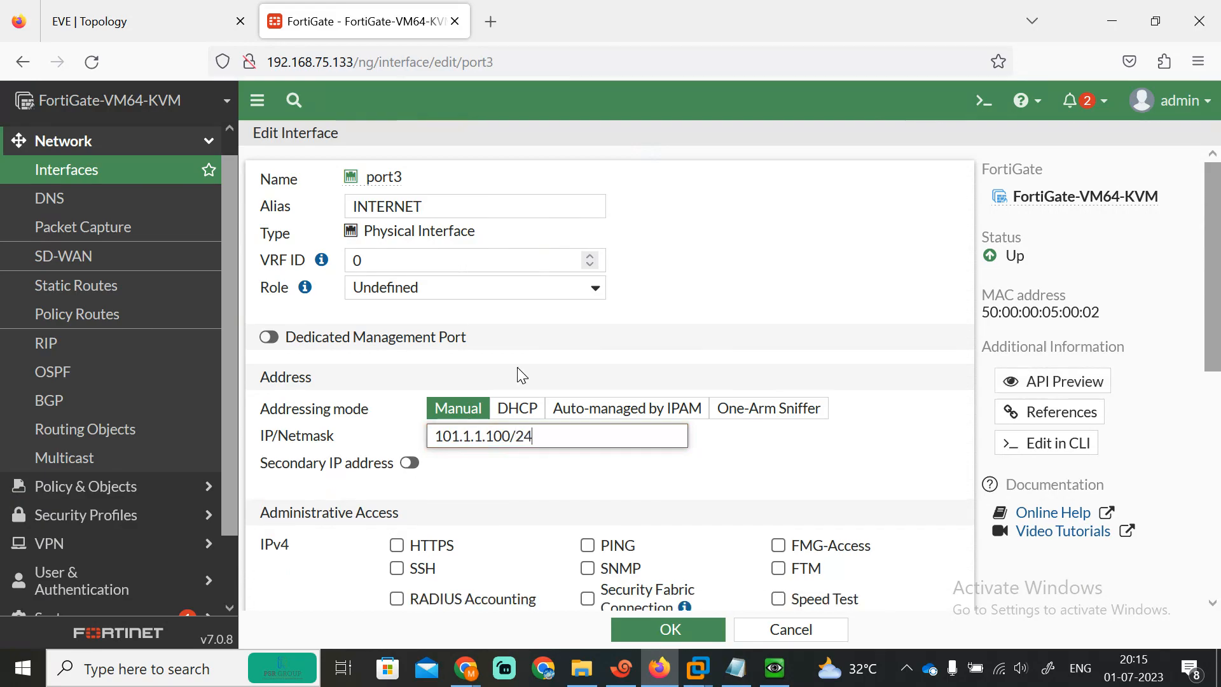
Step: Allow PING, HTTPS and SSH access on port3 and save it
left_click(586, 545)
left_click(397, 544)
left_click(396, 567)
left_click(669, 627)
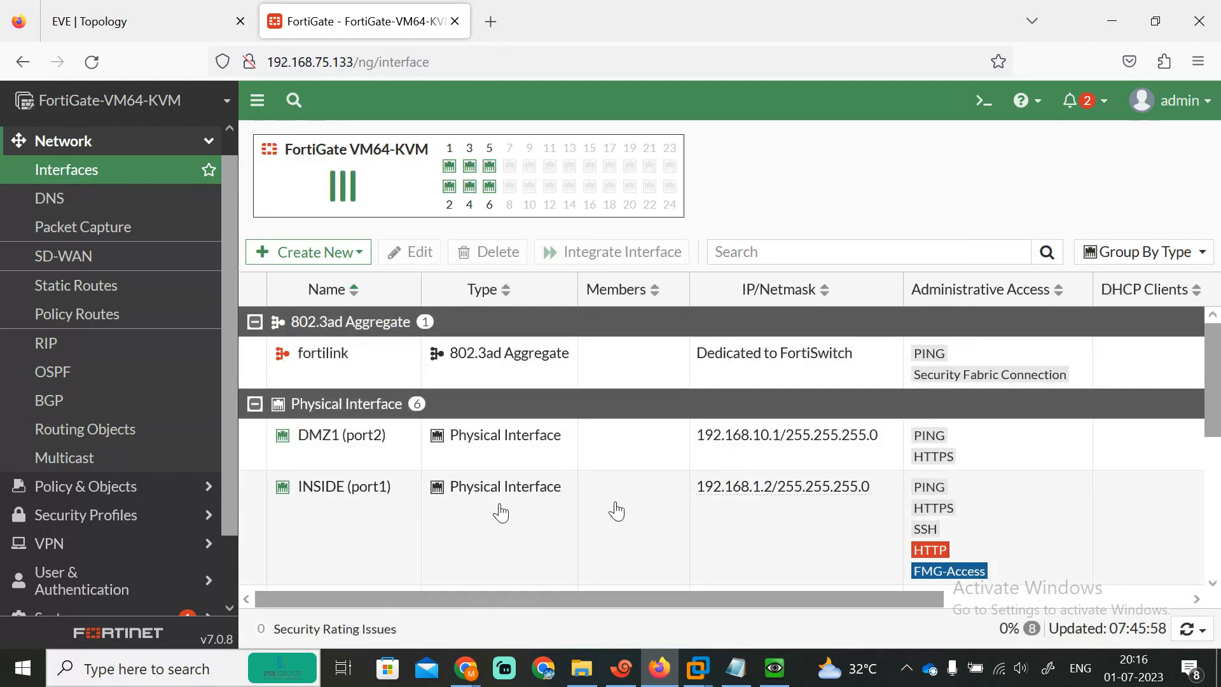
scroll(1219, 399, "down", 3)
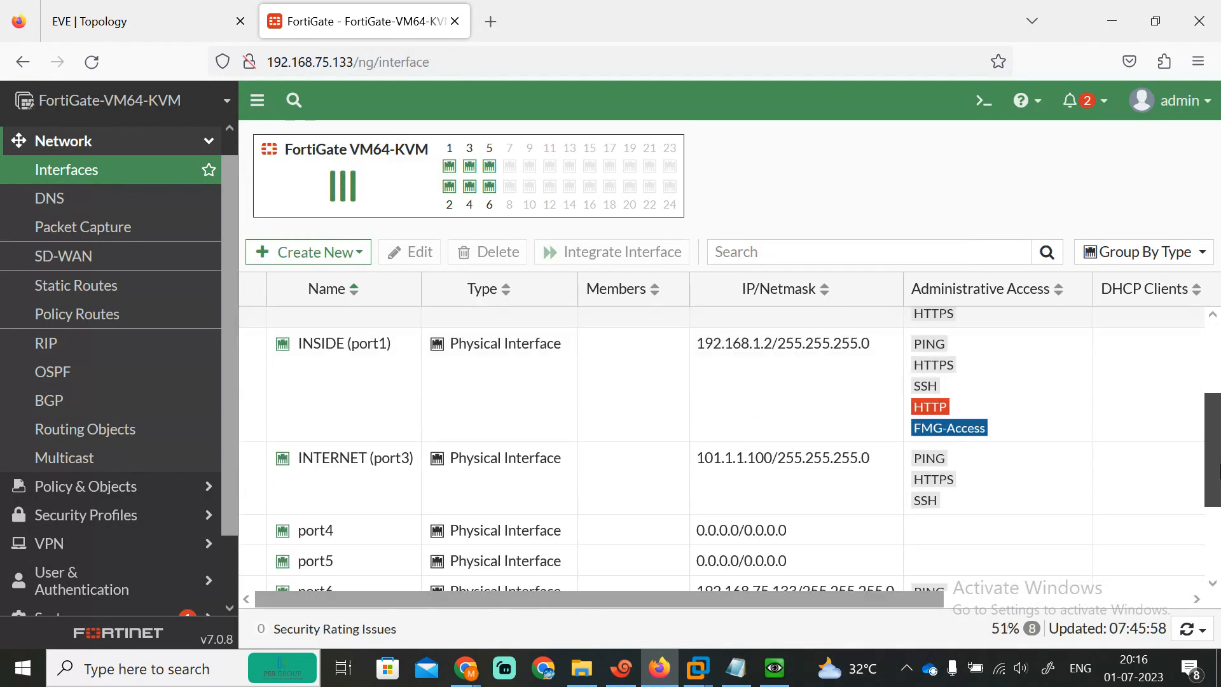
Step: Configure port4 as DMZ2 at 192.168.20.1/24 with HTTPS and PING allowed, and save
double_click(380, 500)
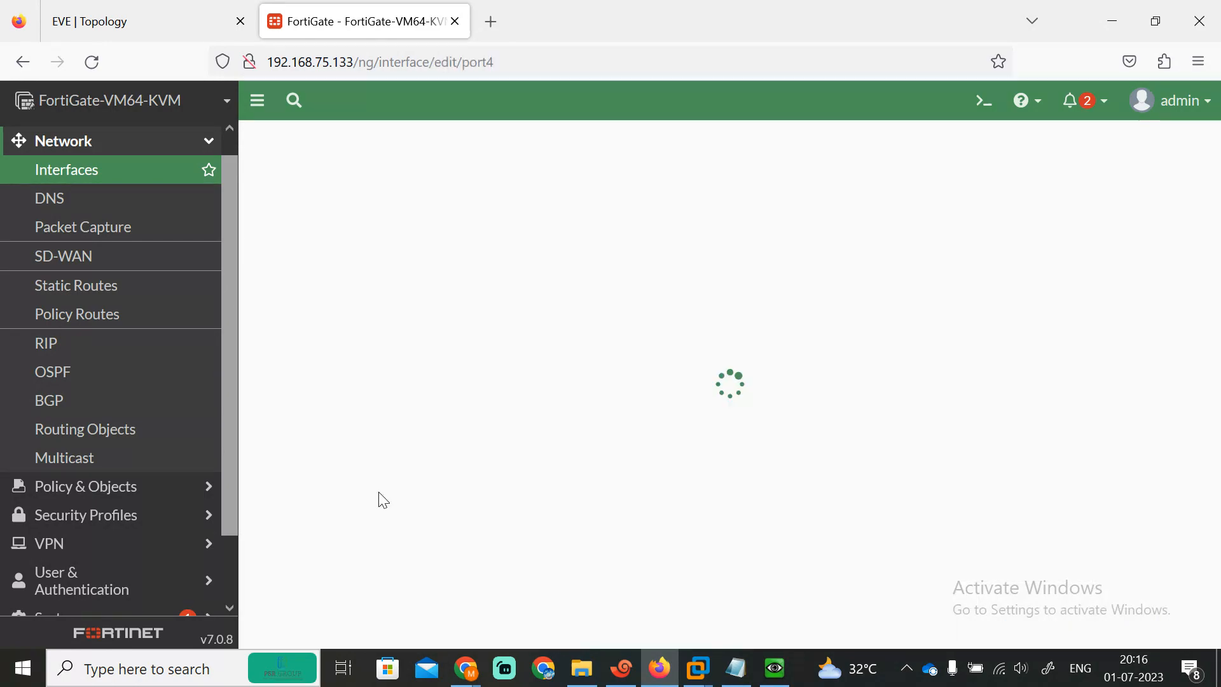
left_click(407, 205)
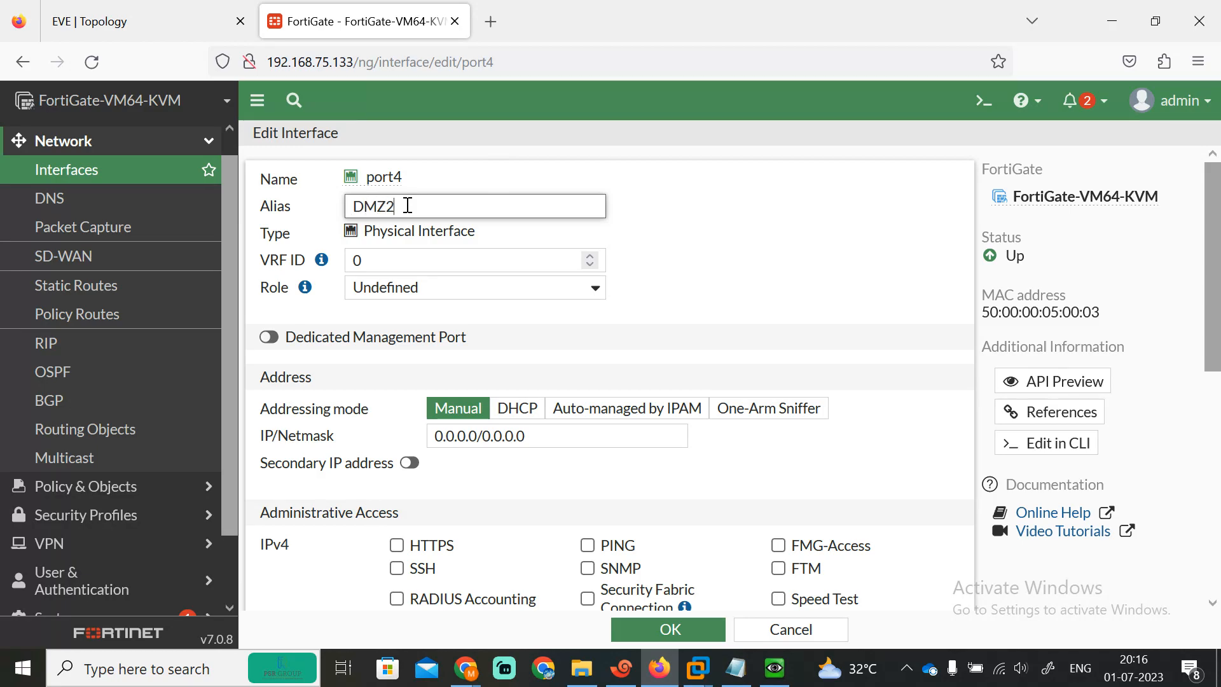
triple_click(533, 445)
type("192.168.20.1")
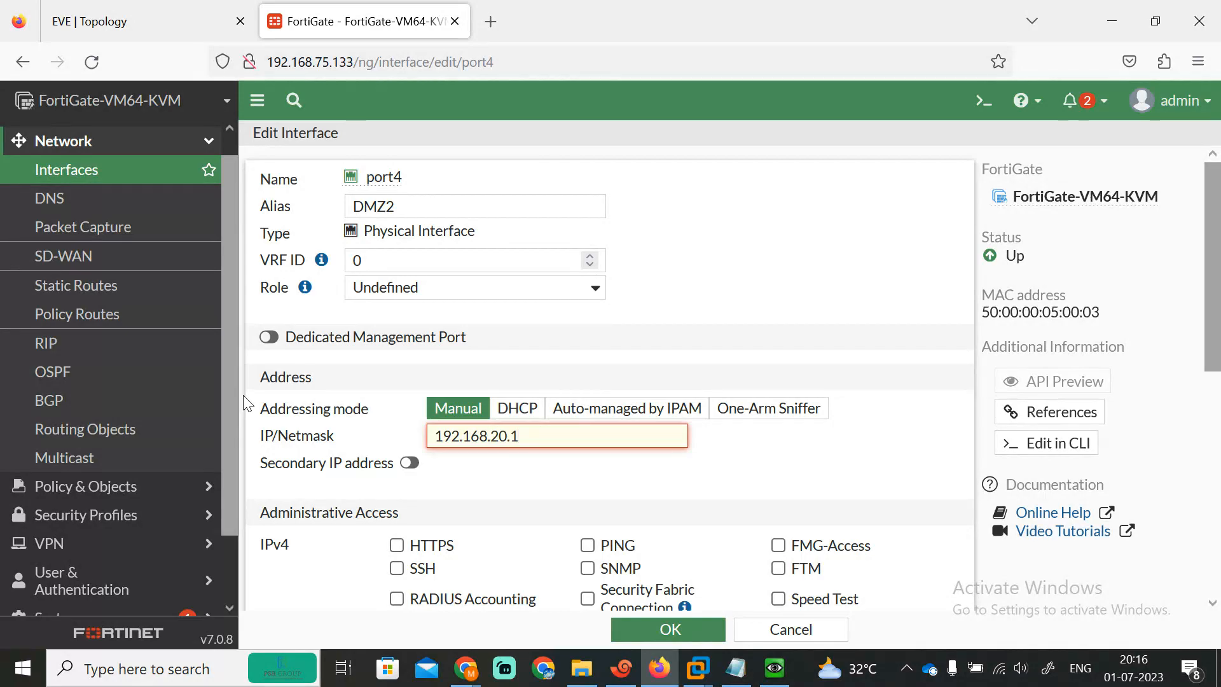
left_click(120, 9)
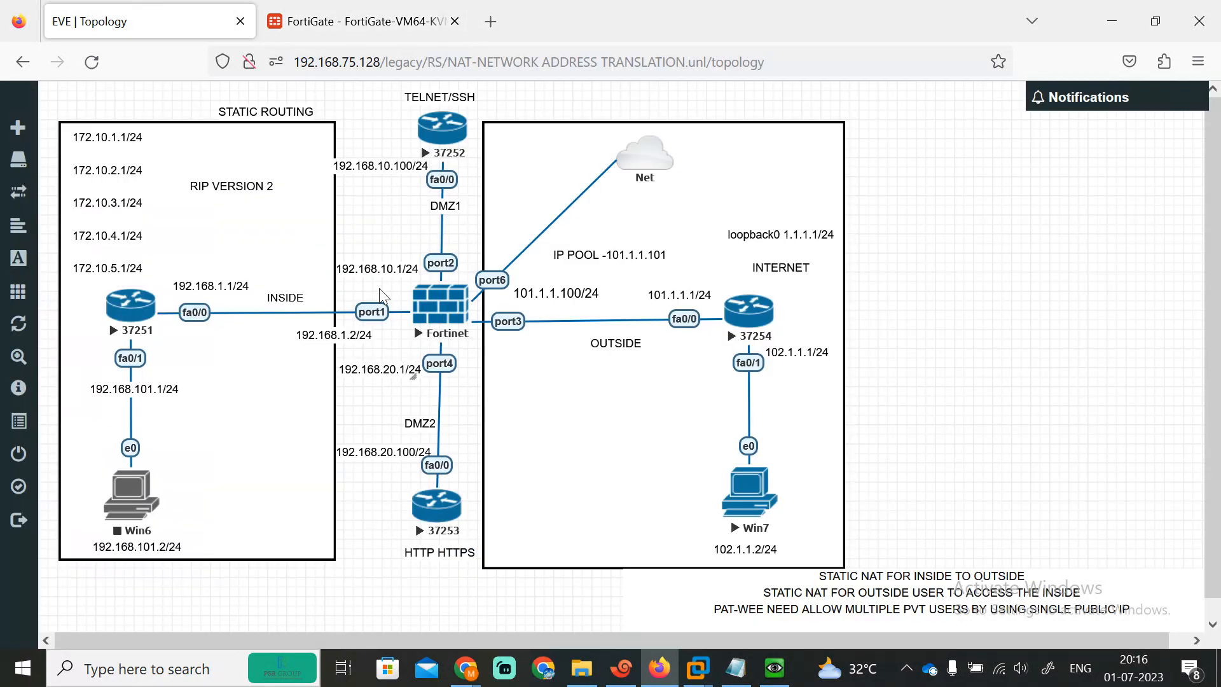
left_click(353, 26)
type("24")
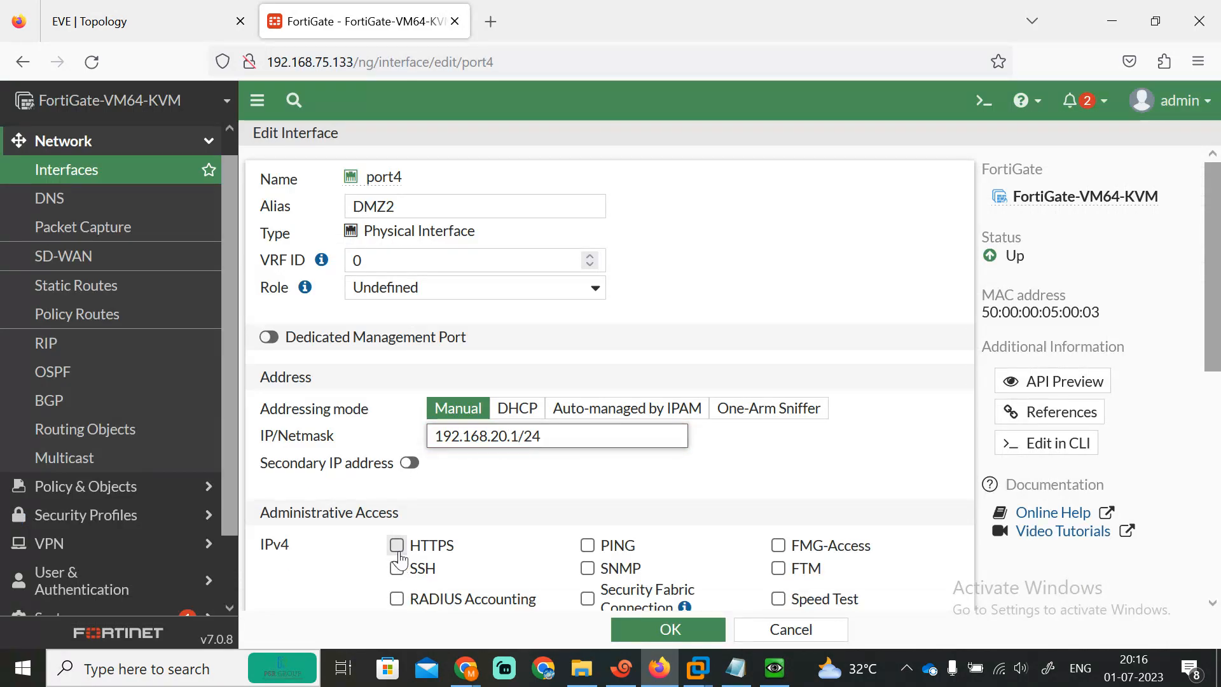
left_click(396, 545)
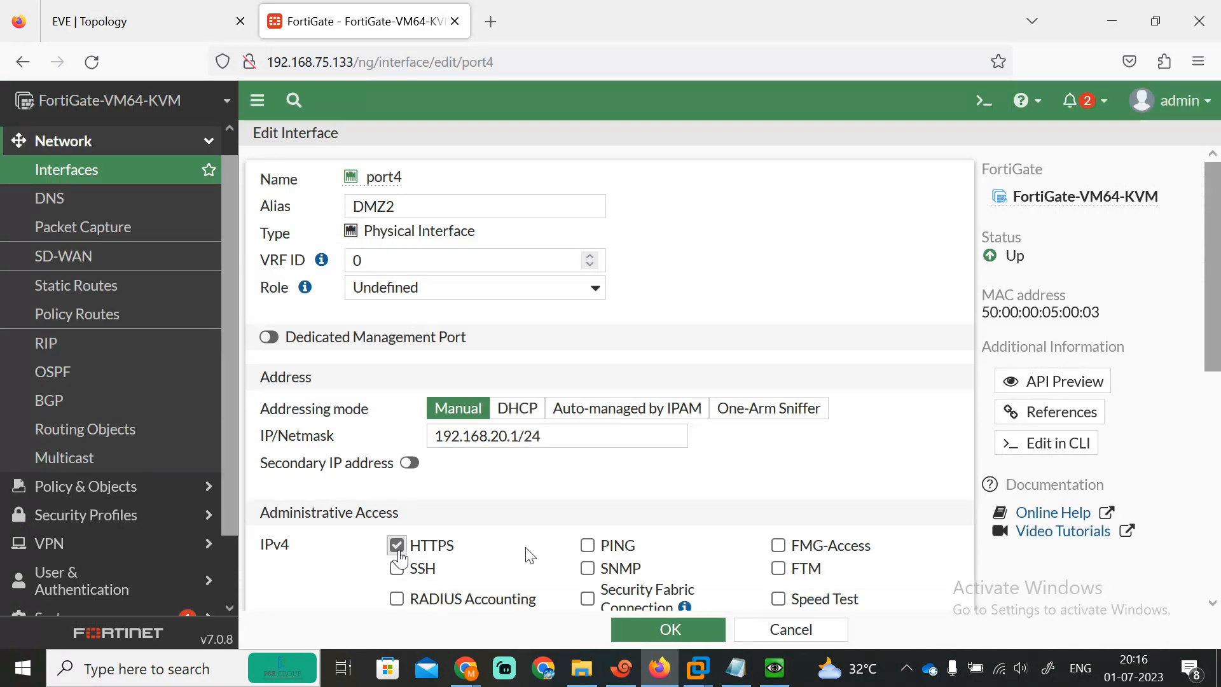
left_click(587, 546)
left_click(686, 628)
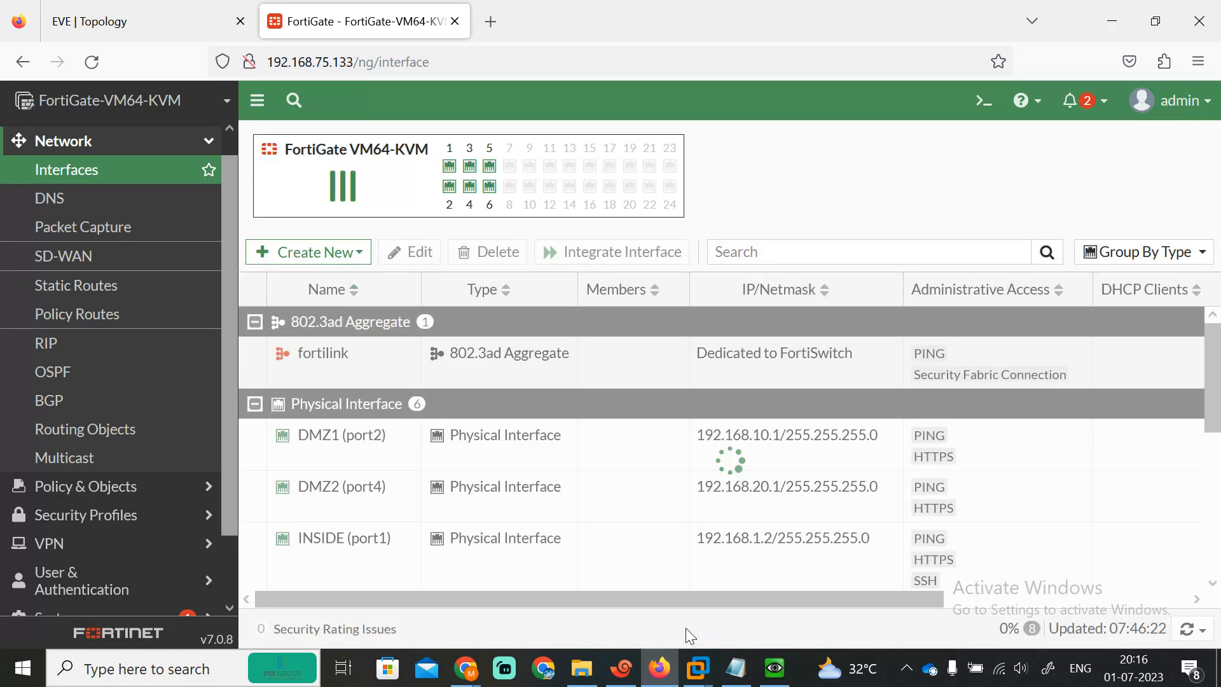
mouse_move(1219, 428)
left_mouse_down()
mouse_move(1219, 574)
mouse_move(1219, 417)
left_mouse_up()
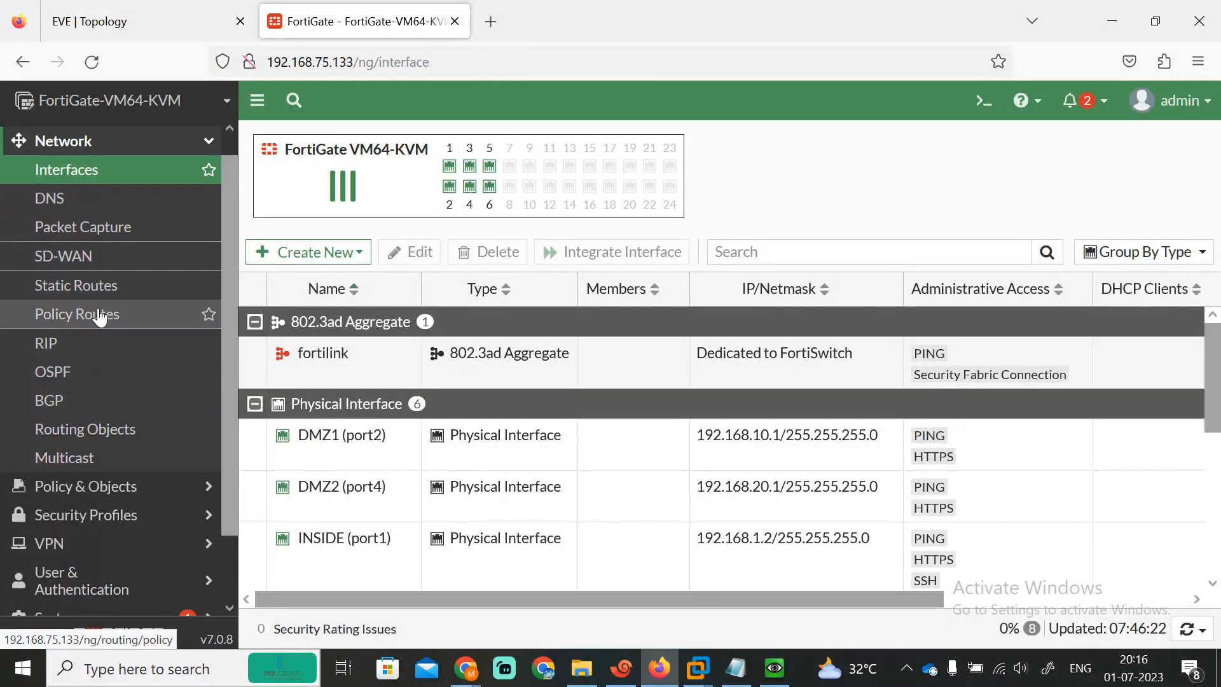
Step: Create a default static route 0.0.0.0/0 via gateway 101.1.1.1 on INTERNET (port3)
left_click(70, 293)
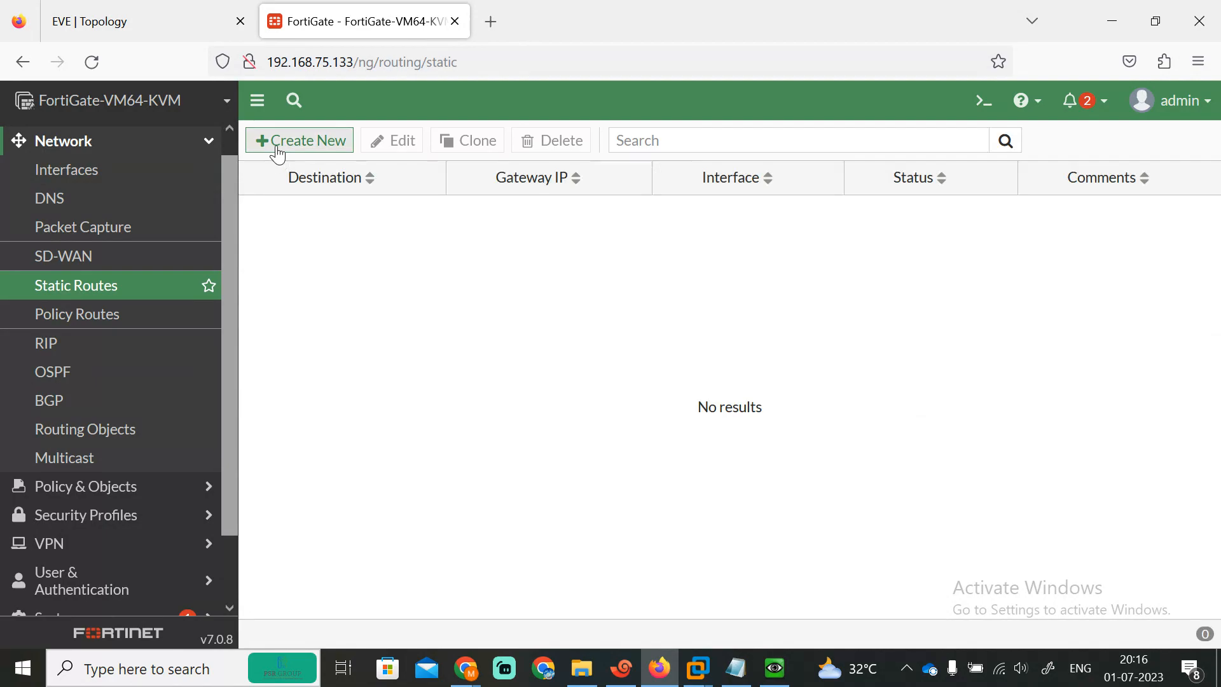
left_click(274, 150)
left_click(524, 233)
key("ctrl+a")
type("101.1.")
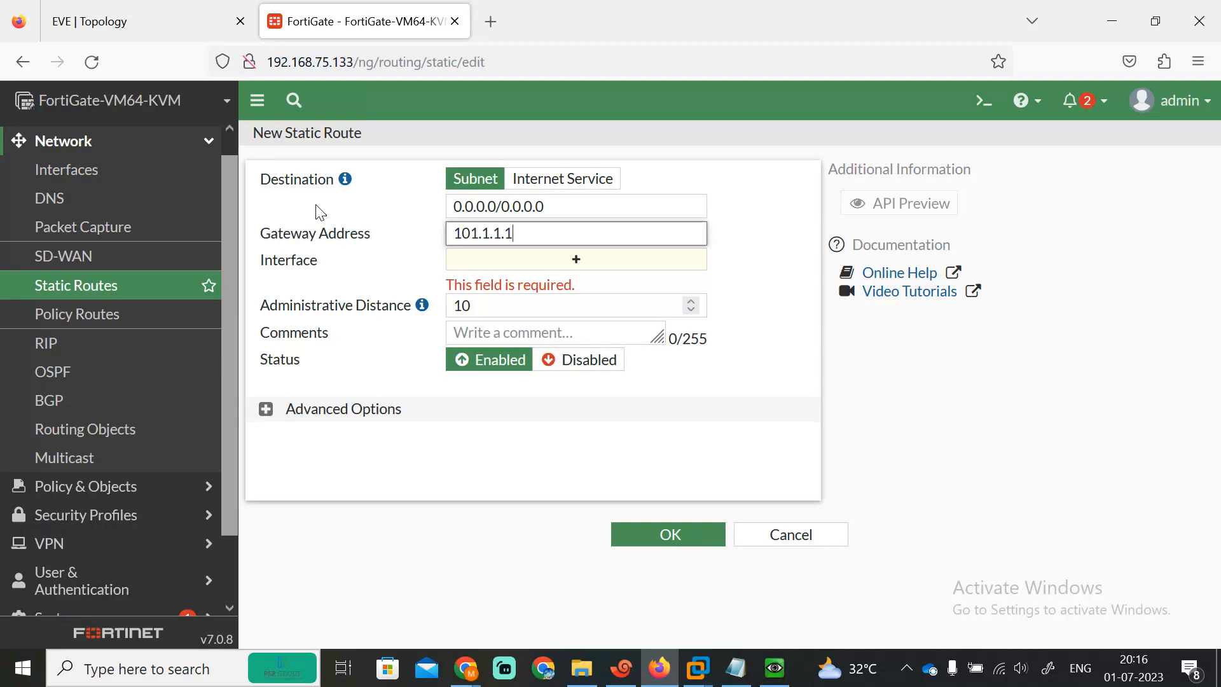
key("Tab")
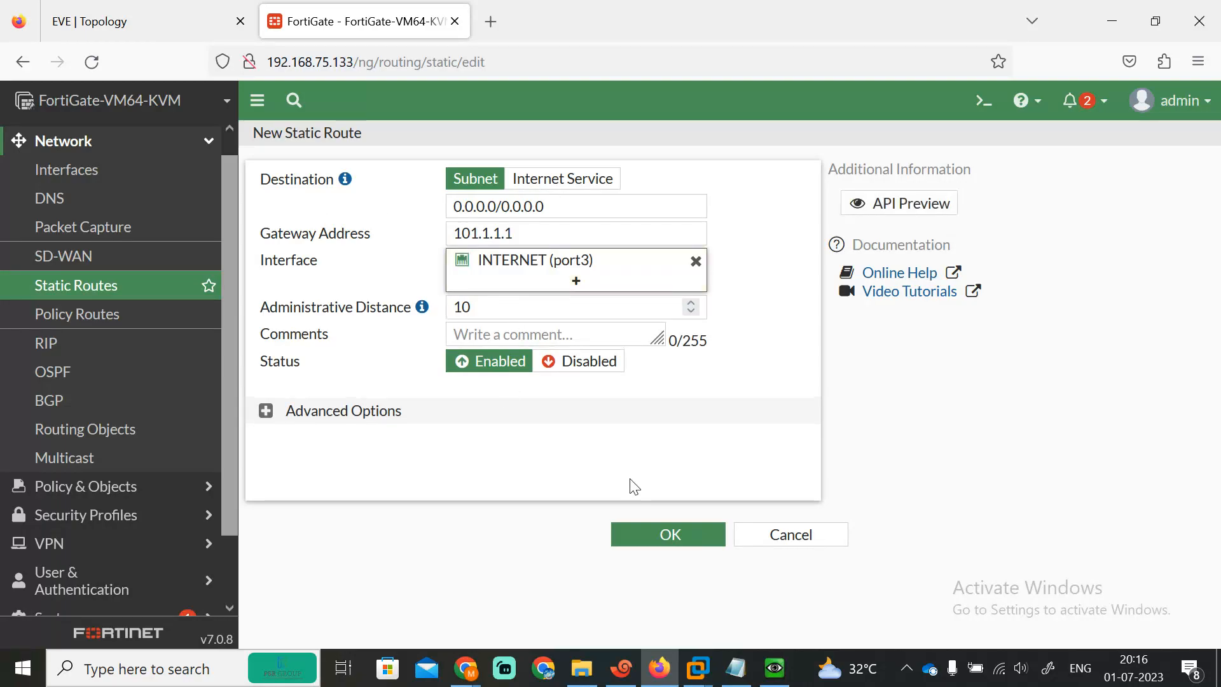
left_click(653, 522)
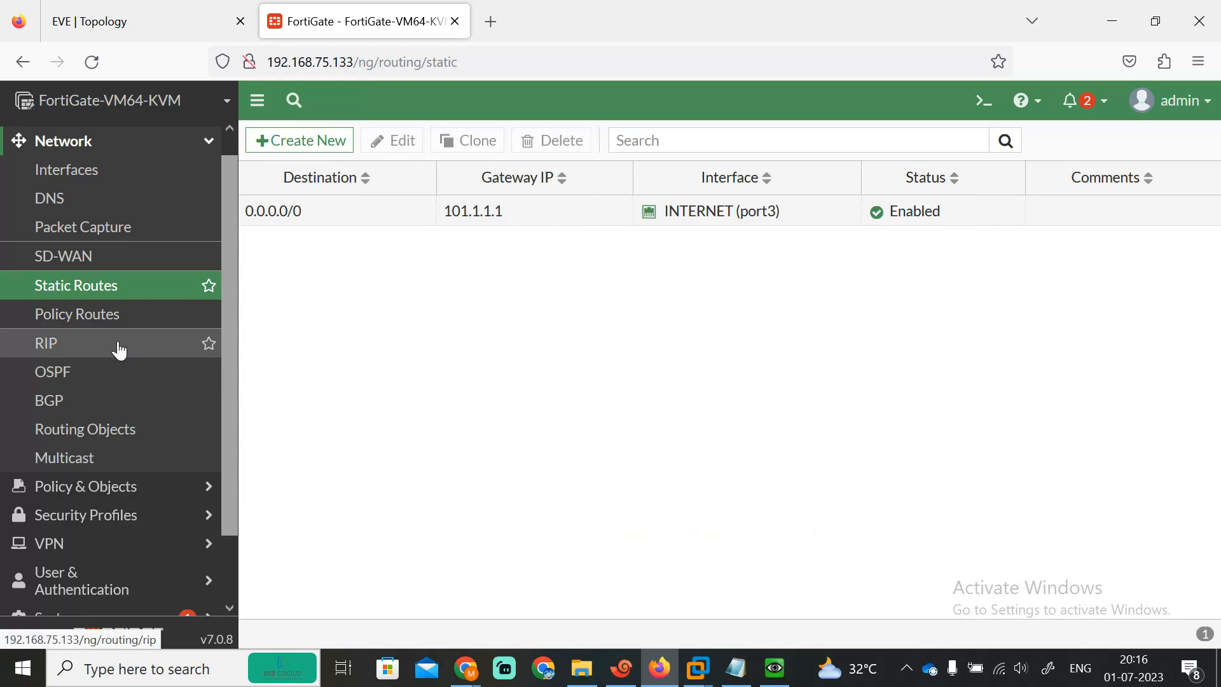
Step: Open the RIP settings, comparing them against the EVE topology diagram
left_click(83, 343)
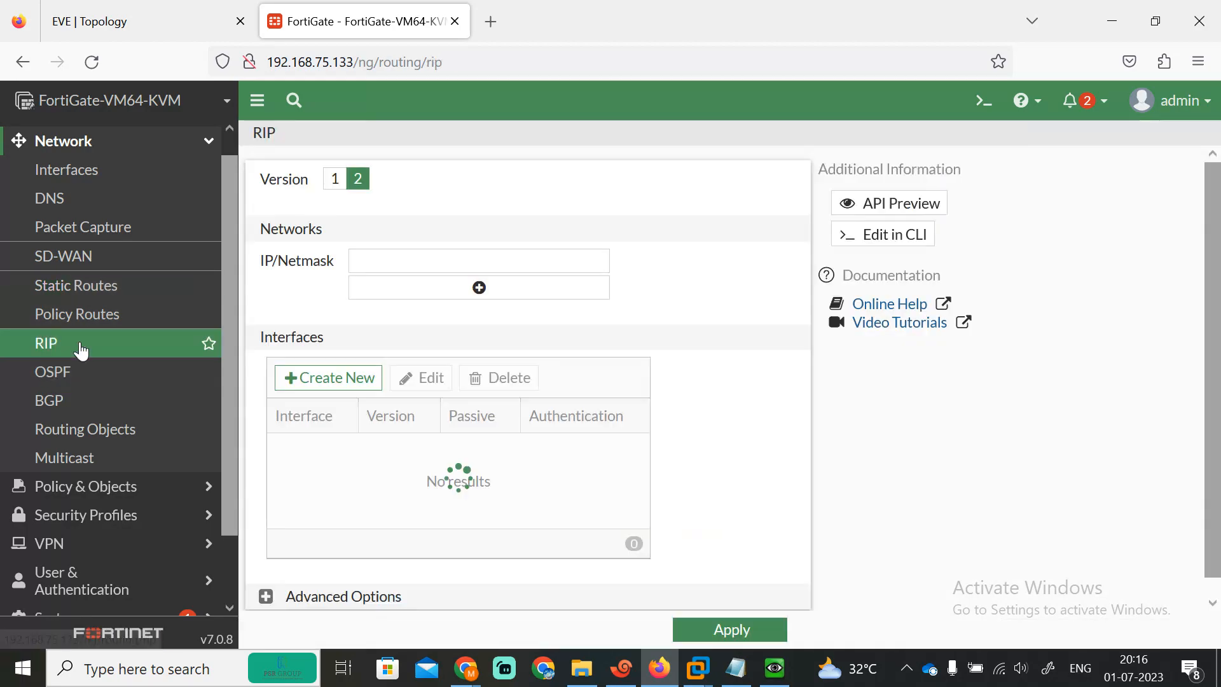
left_click(147, 14)
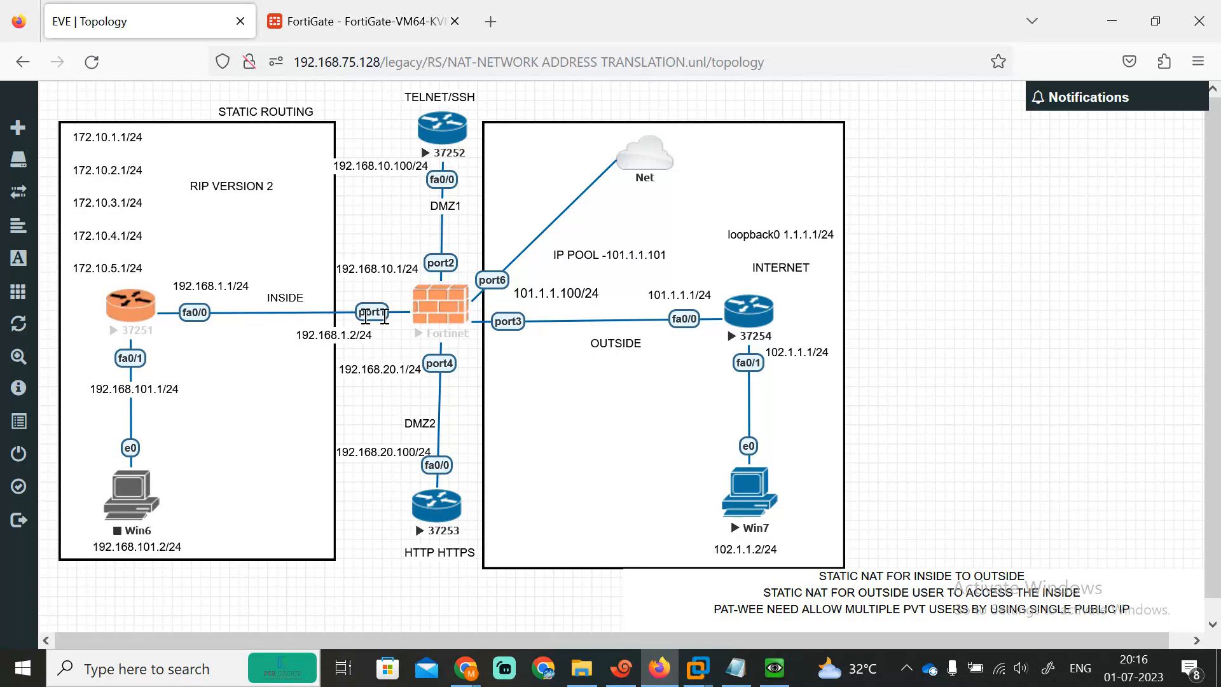
left_click(360, 8)
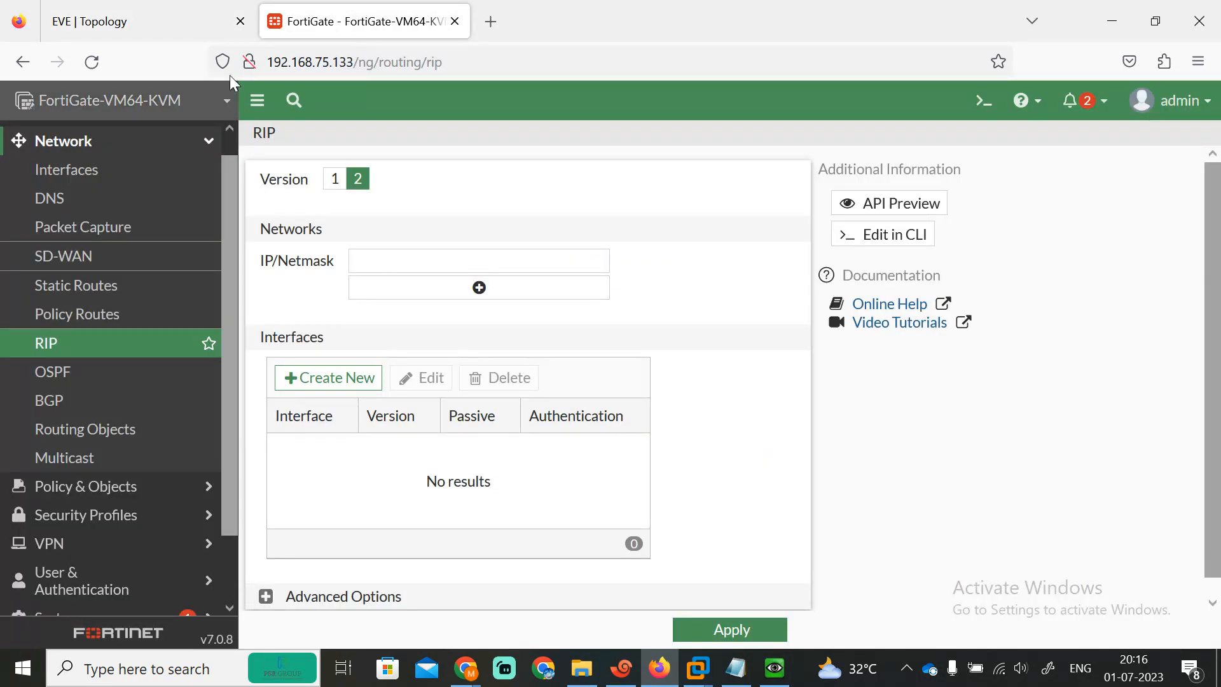
left_click(158, 19)
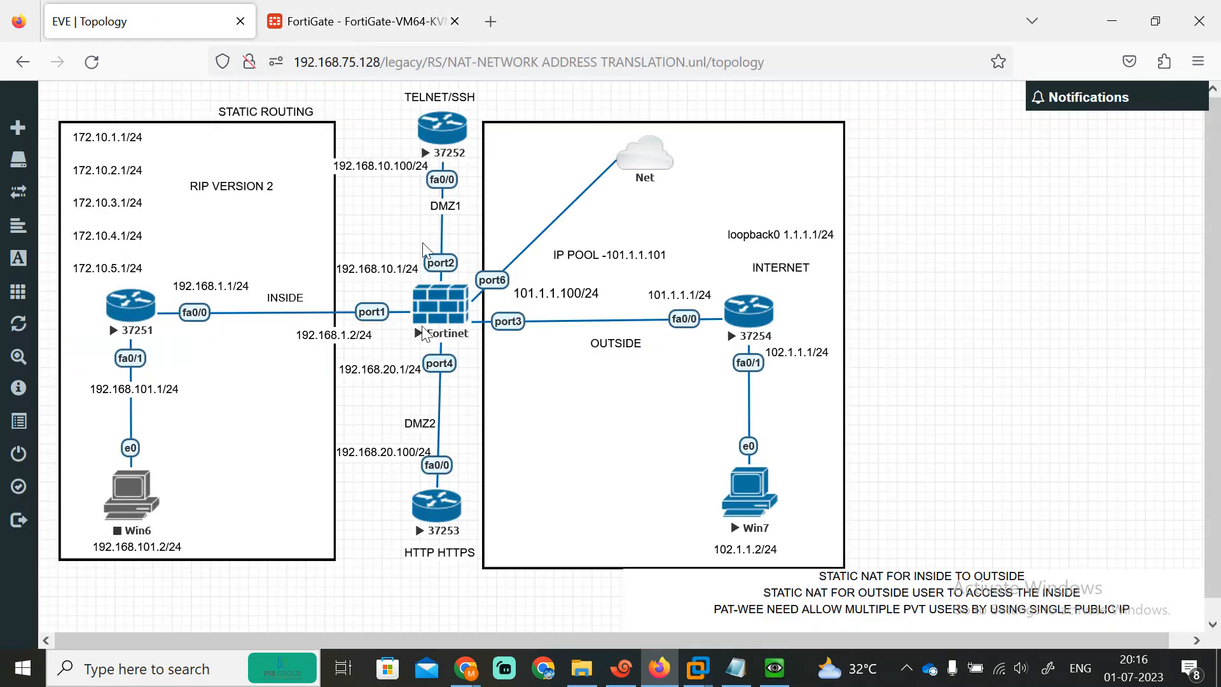
left_click(299, 14)
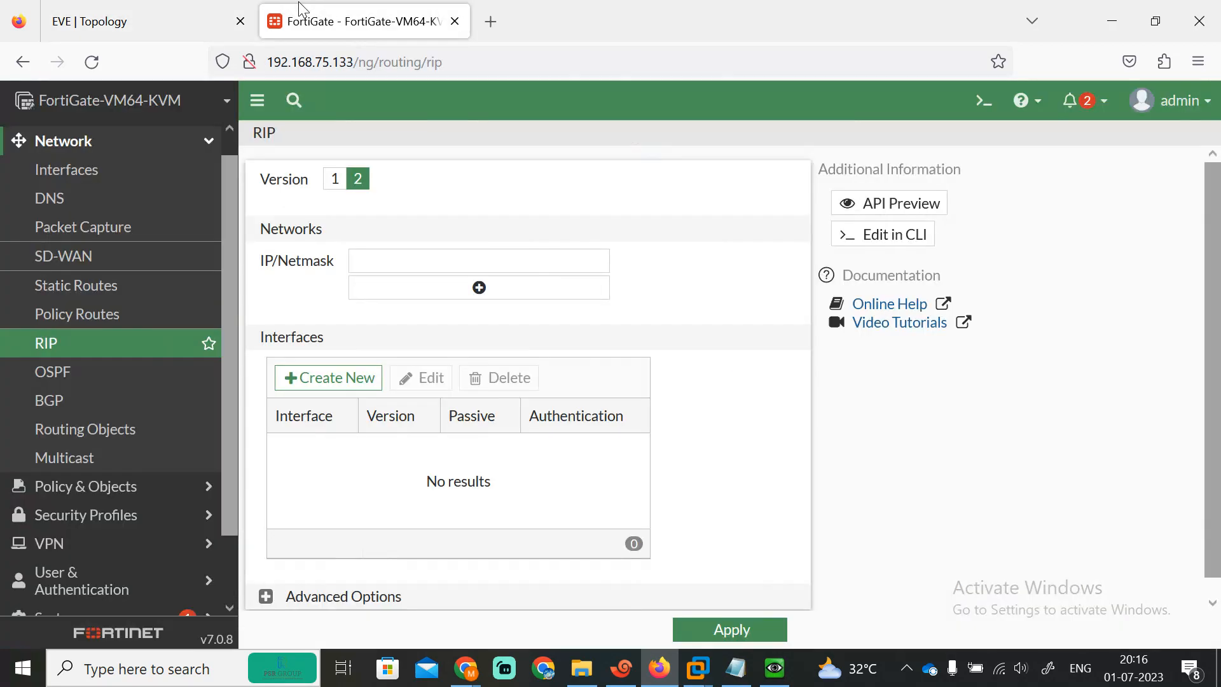
Step: Add RIP networks 192.169.1.0/24 and 192.169.10.0/24
left_click(394, 269)
type("192.169.1.0/24")
key("BackSpace")
key("BackSpace")
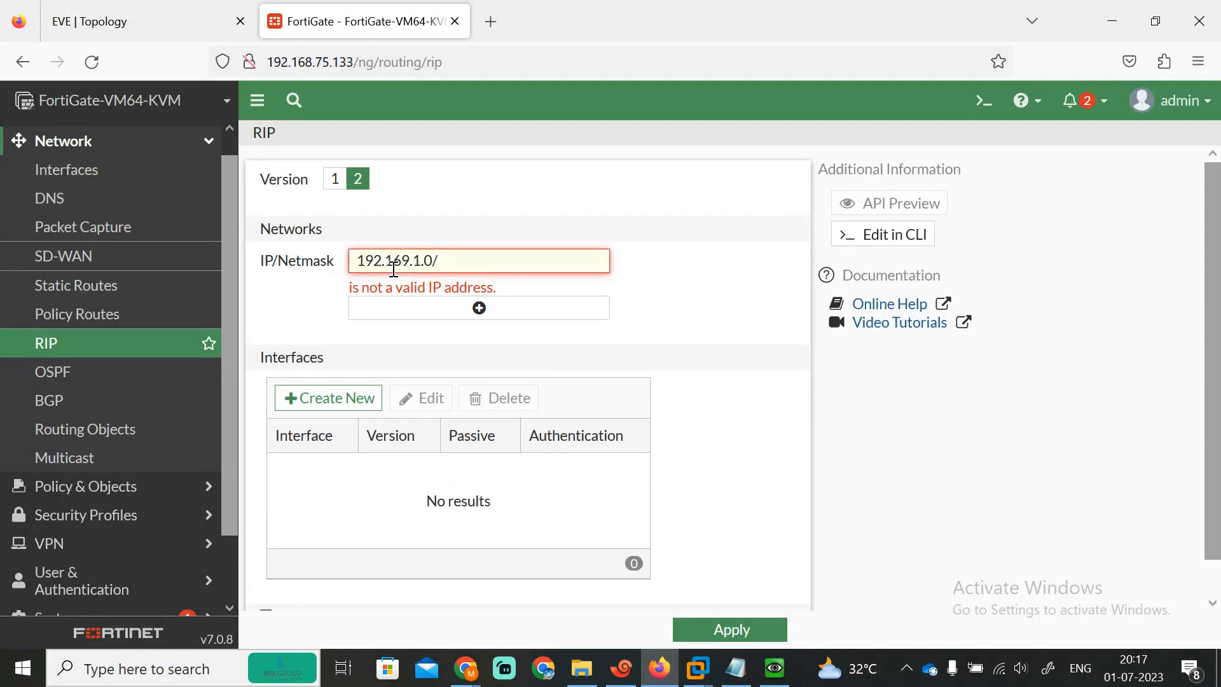
type("24")
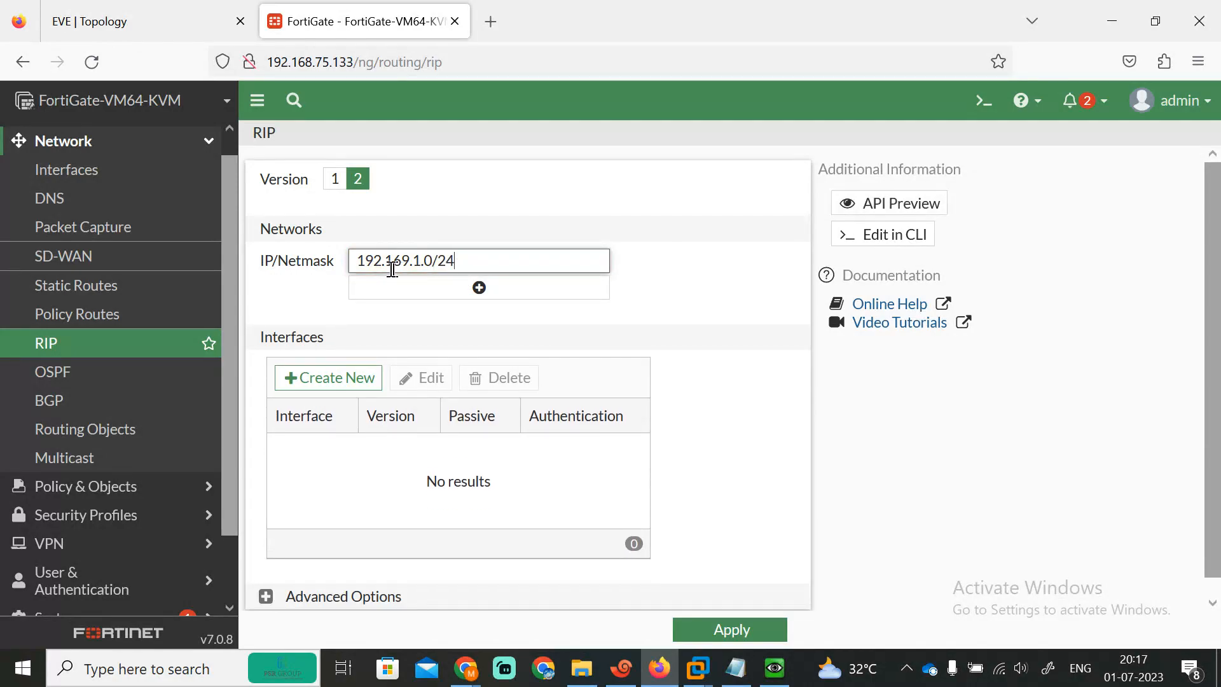
triple_click(393, 270)
key("ctrl+c")
left_click(474, 292)
left_click(447, 293)
key("ctrl+v")
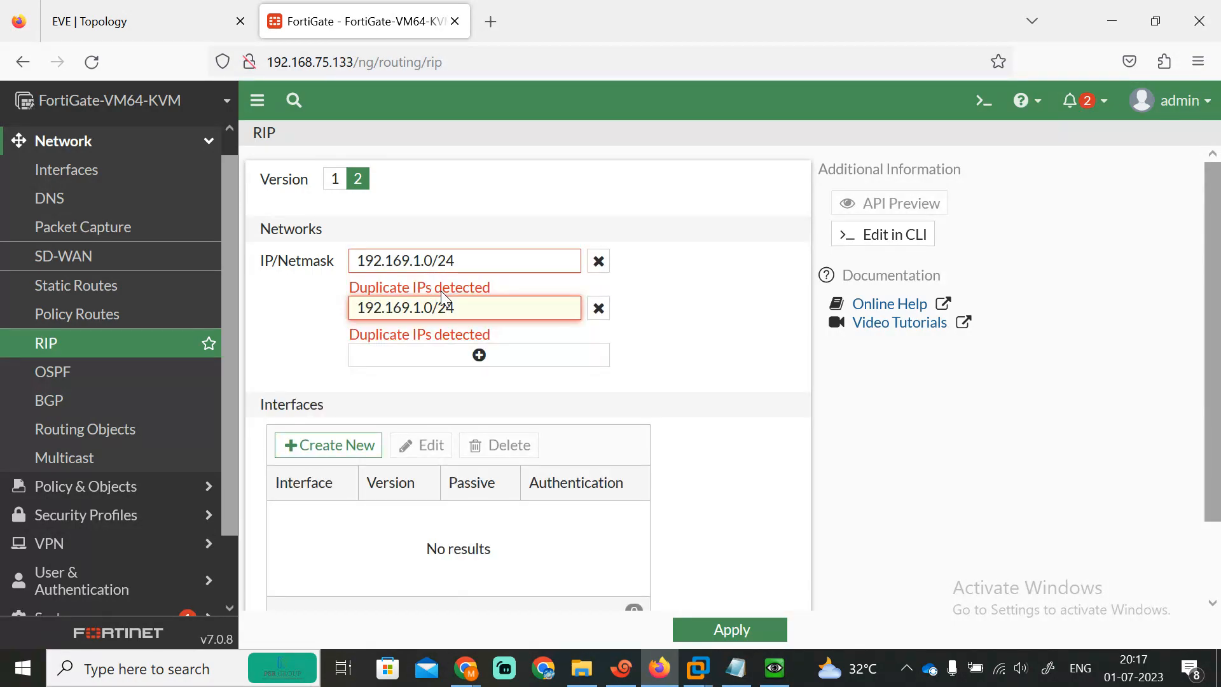
type("0")
Step: Add the third RIP network 192.169.20.0/24 and view the topology diagram
left_click(479, 316)
left_click(464, 321)
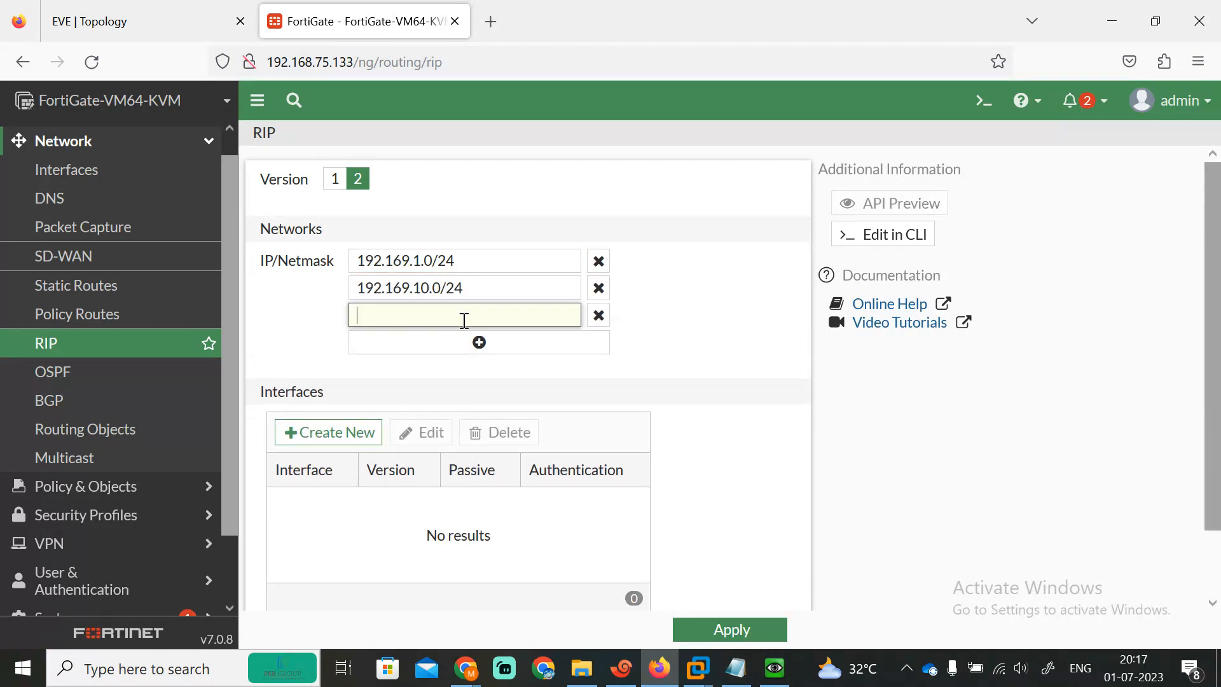
key("ctrl+v")
key("Left")
key("Left")
key("Left")
key("Right")
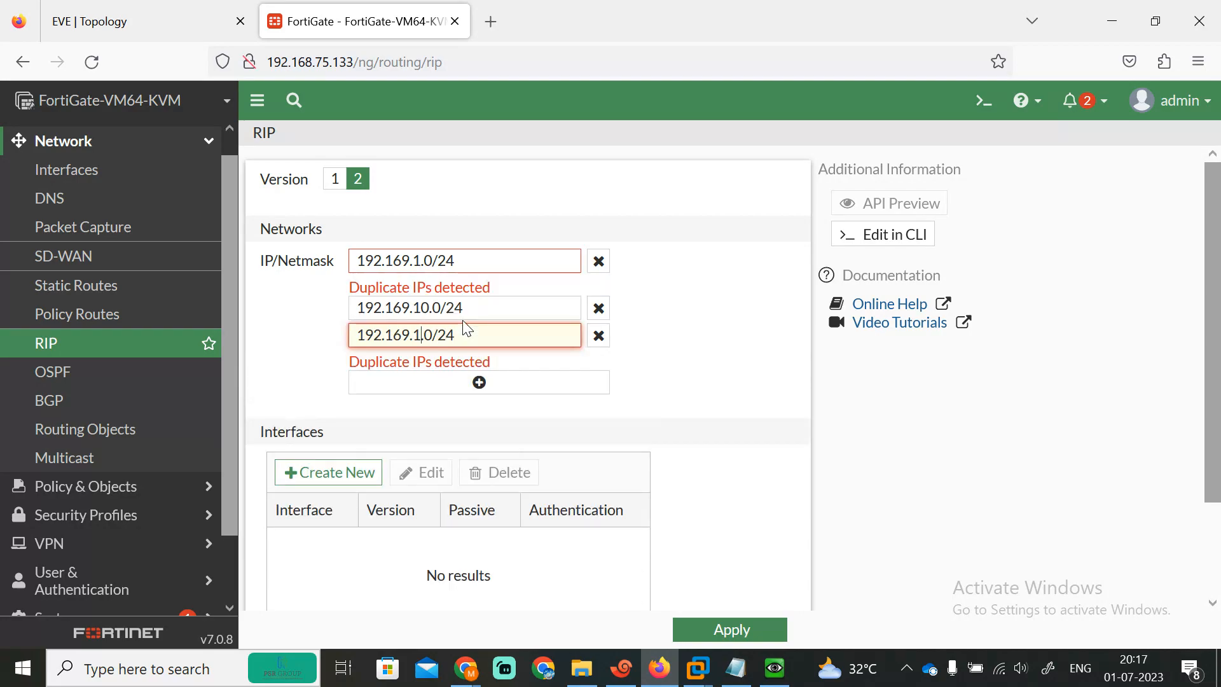
key("BackSpace")
type("20")
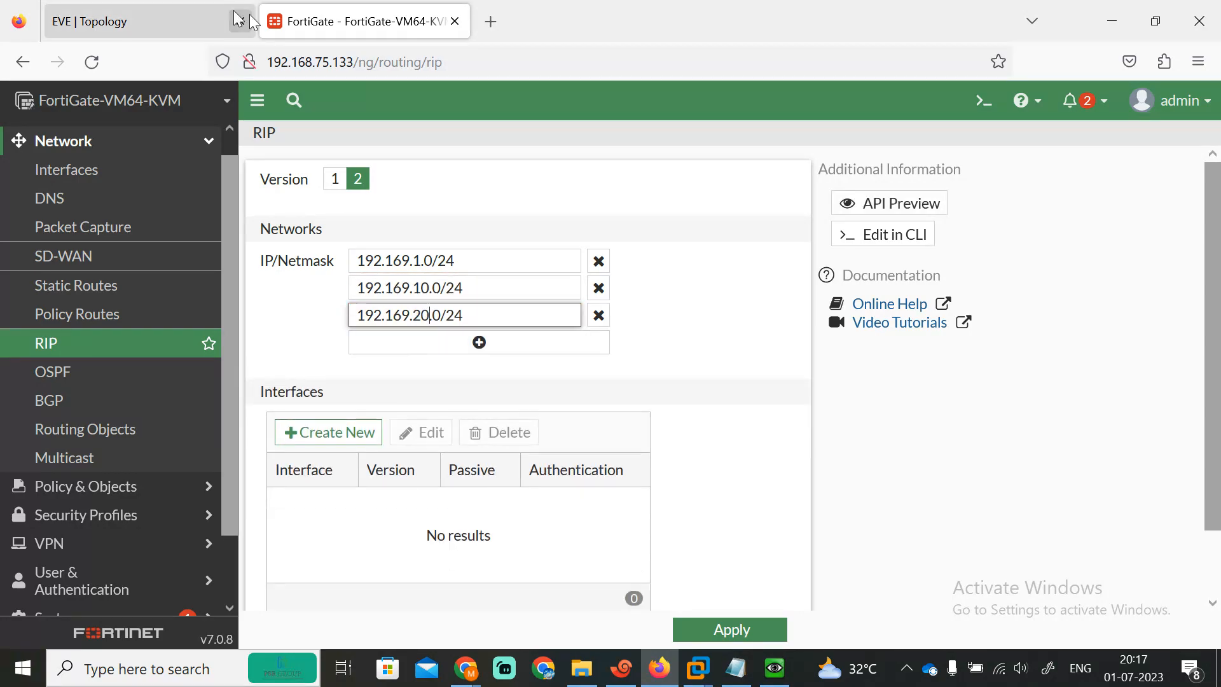
left_click(183, 14)
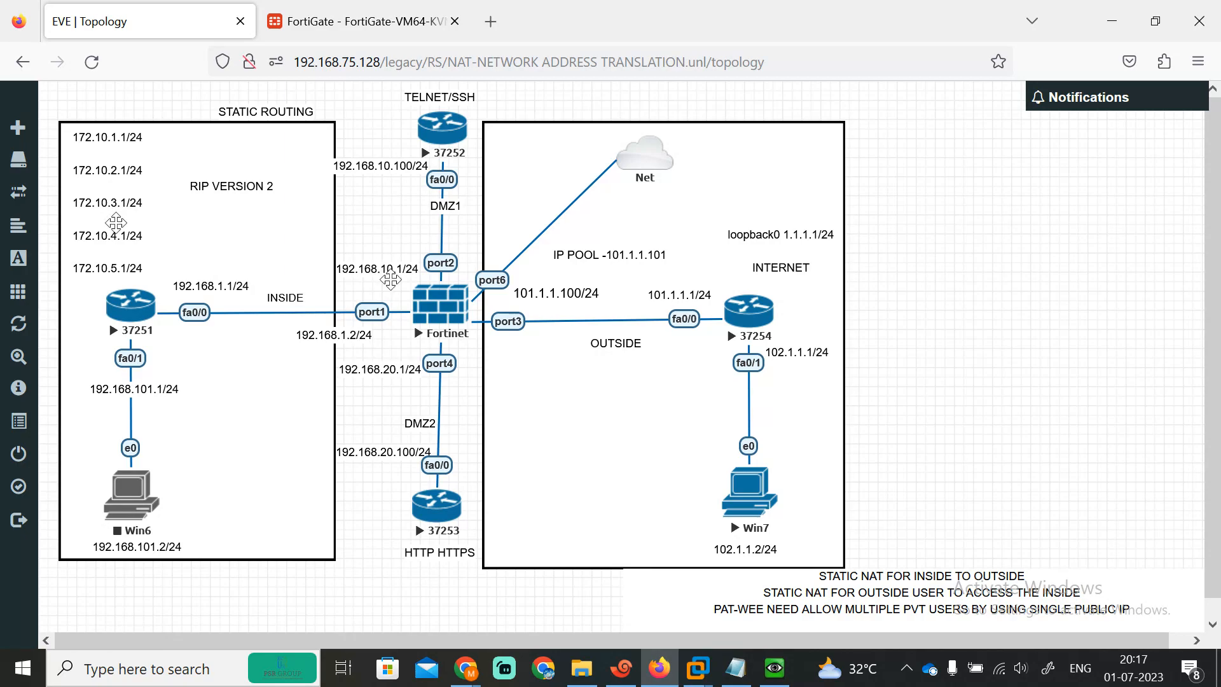
Step: In the FortiGate RIP advanced options, enable Static redistribution and apply the settings
left_click(383, 10)
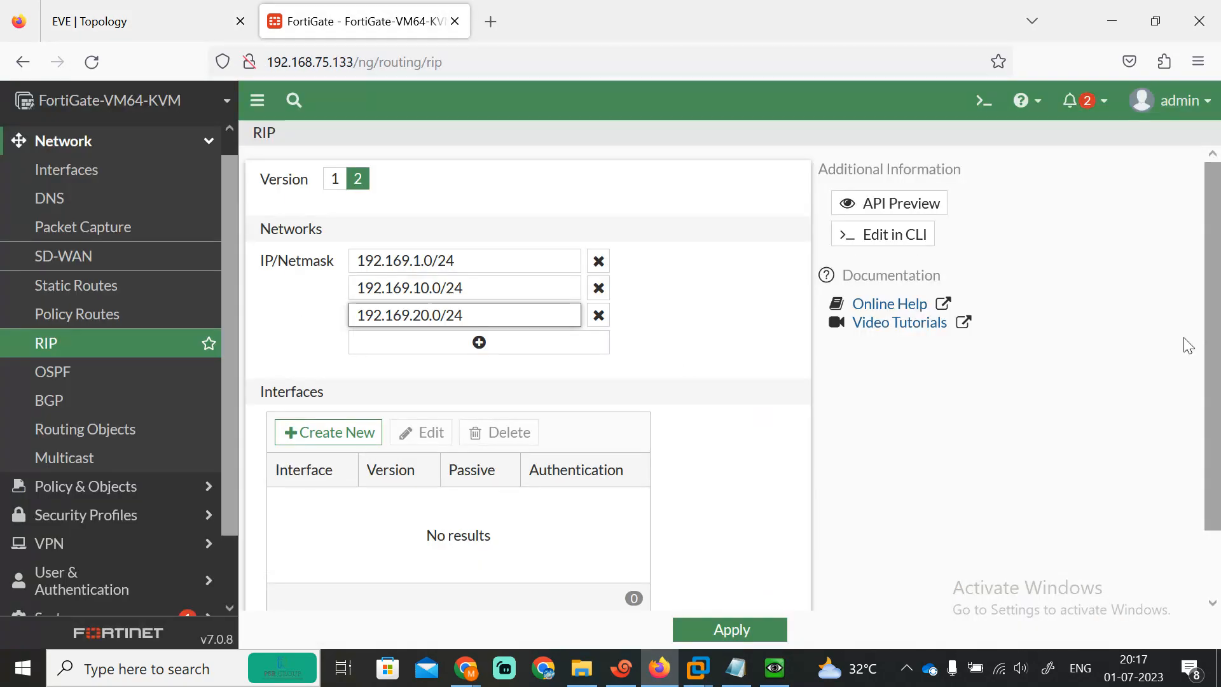
scroll(815, 506, "down", 1)
left_click(265, 581)
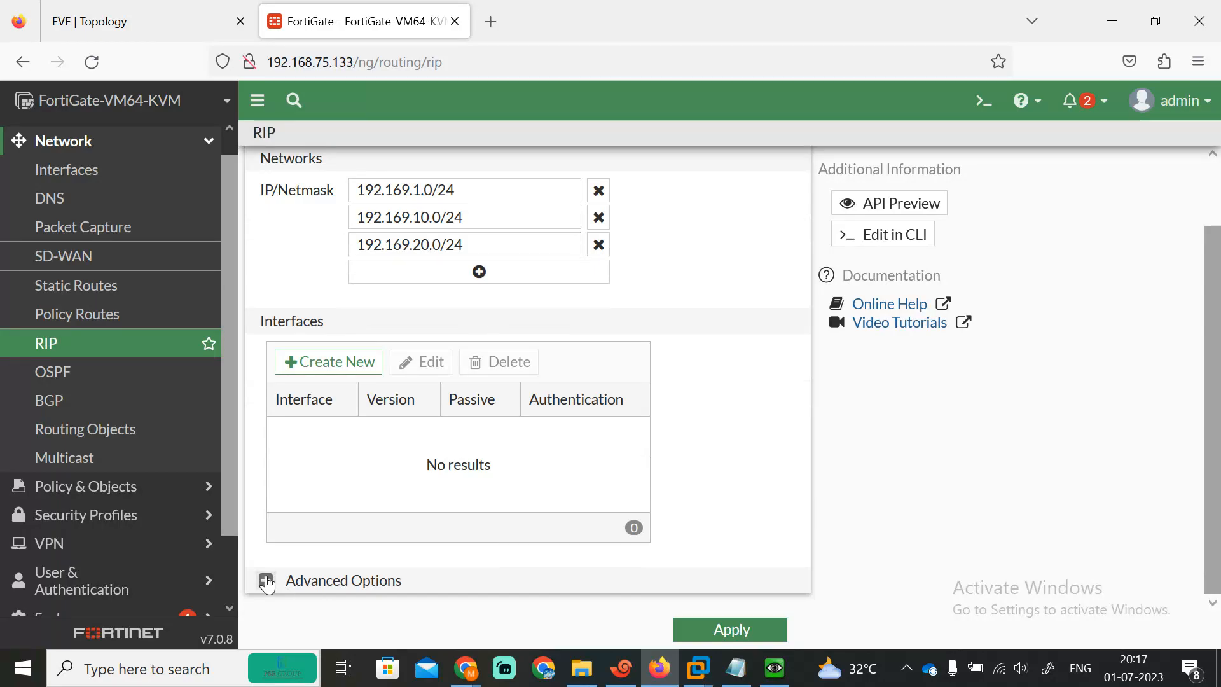
left_click_drag(1219, 361, 1068, 513)
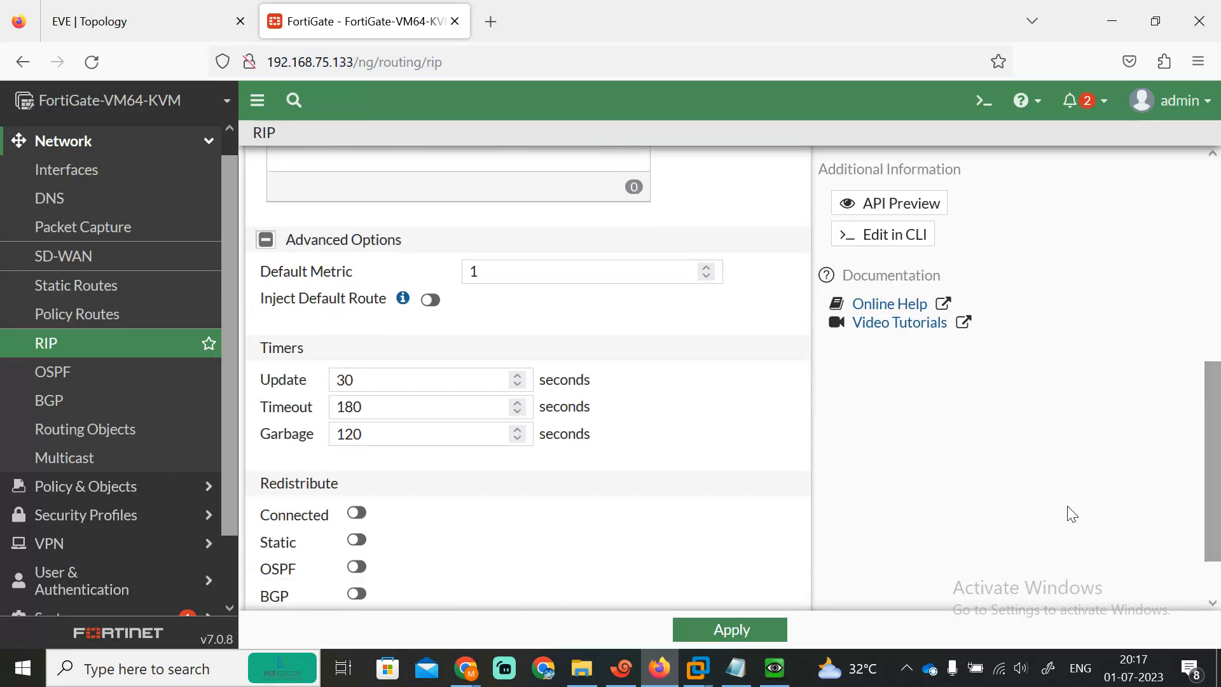
left_click(357, 540)
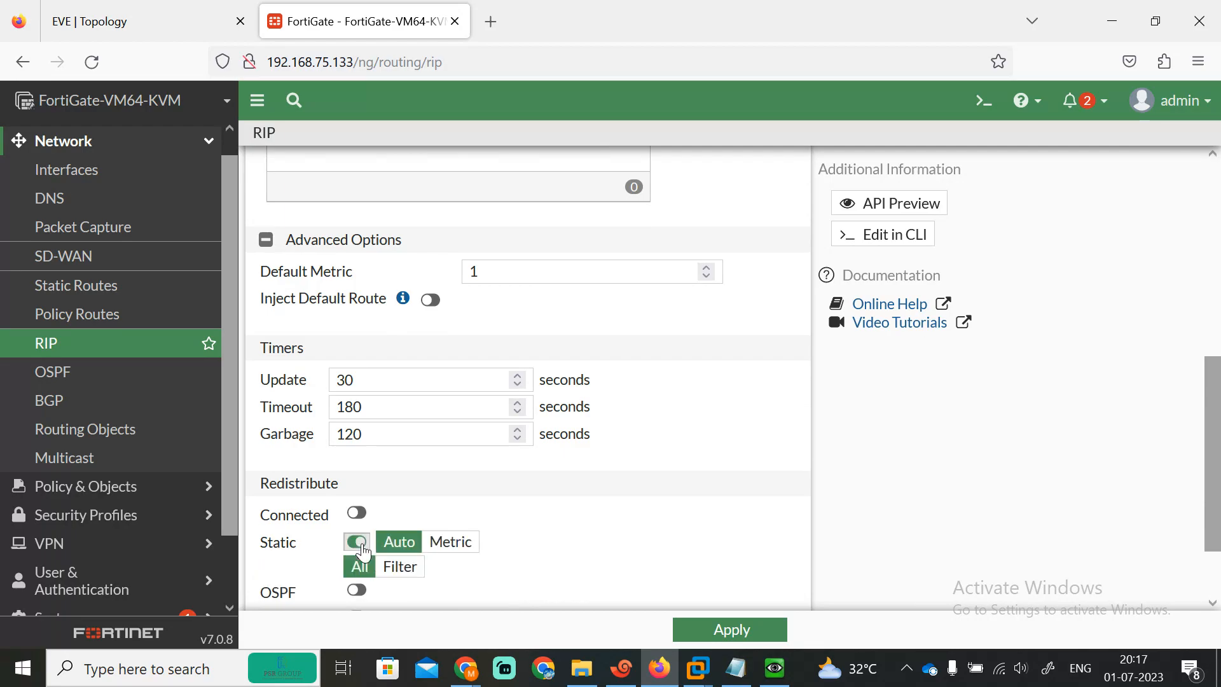
mouse_move(1219, 459)
left_mouse_down()
mouse_move(1217, 345)
mouse_move(1214, 457)
left_mouse_up()
scroll(485, 291, "down", 2)
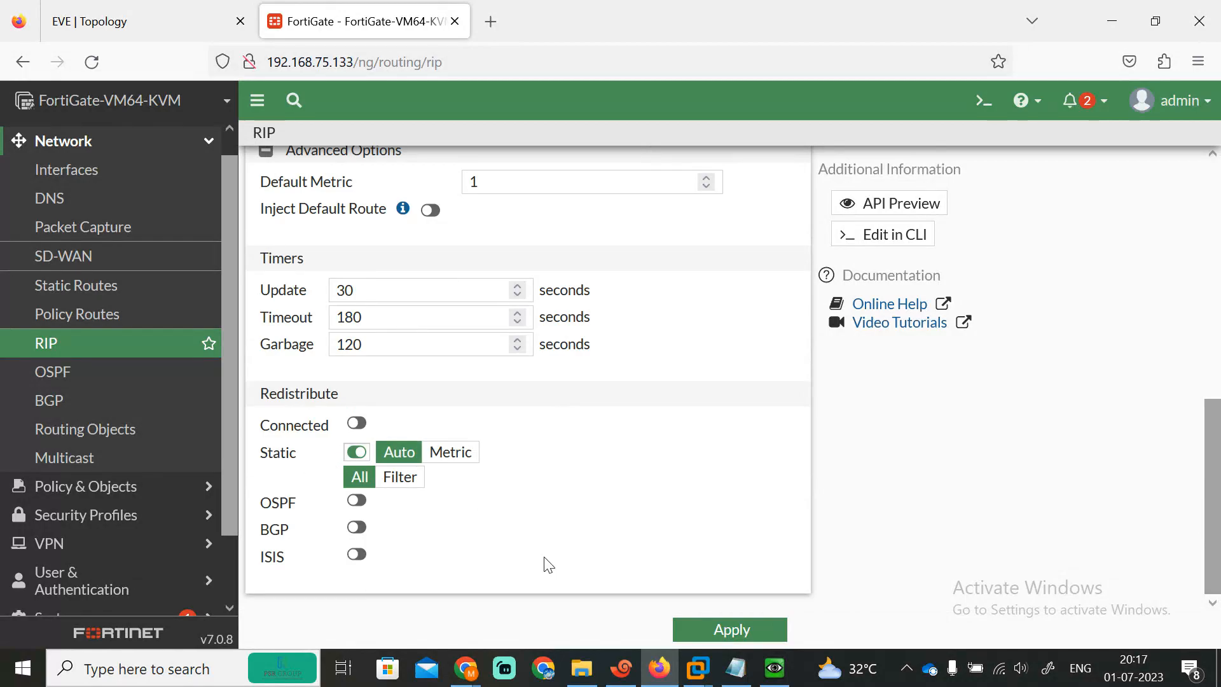
left_click(720, 633)
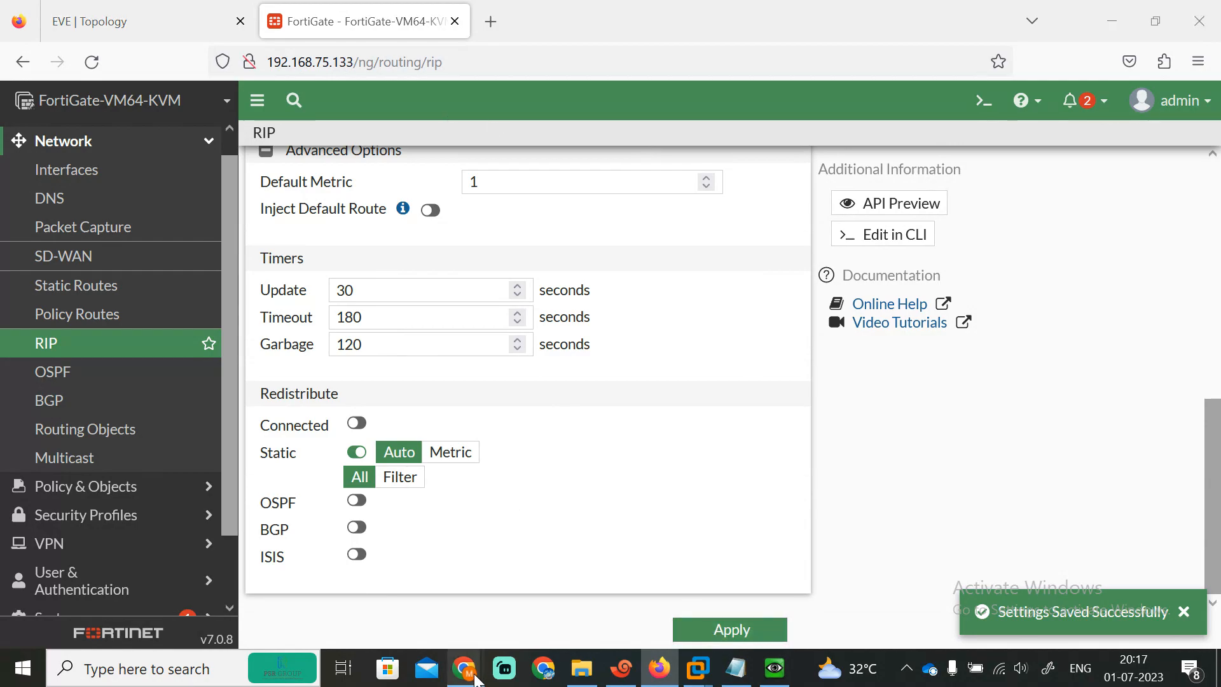
Step: Bring the video call window forward, return to the FortiGate RIP page, and dismiss the screen-sharing notice
mouse_move(466, 667)
left_click(290, 591)
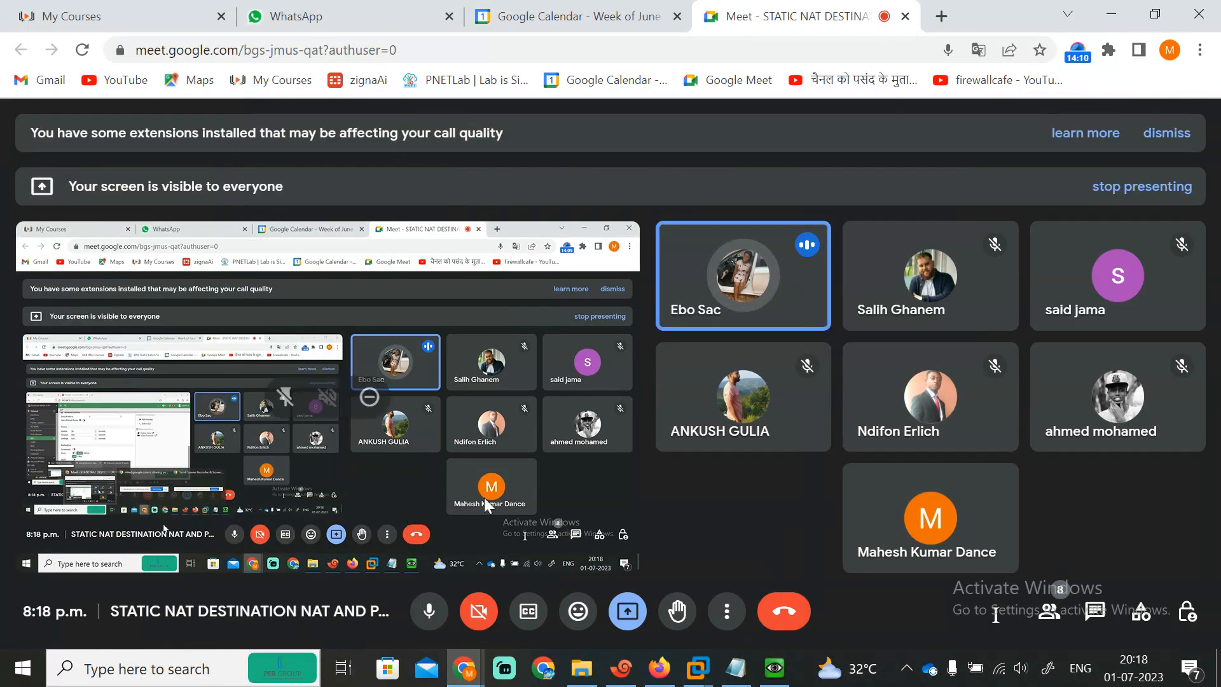
left_click(659, 668)
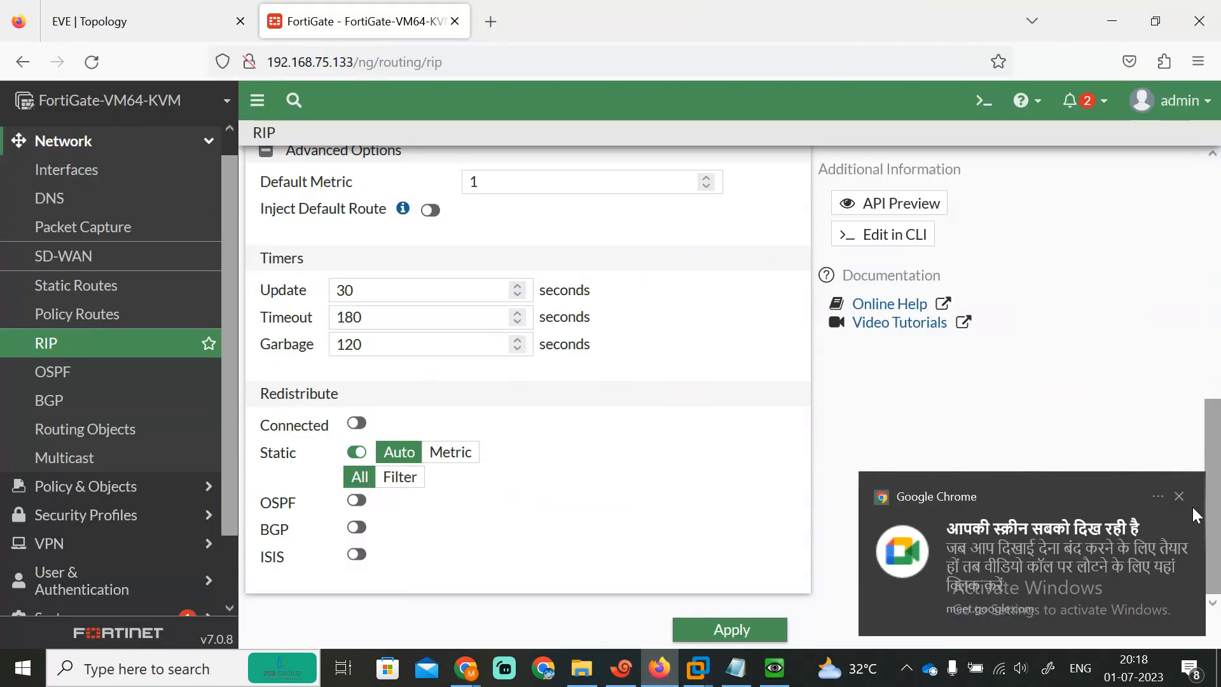
left_click(1179, 496)
Step: Review and re-apply the RIP settings, then switch to the EVE NAT lab topology diagram
left_click_drag(1213, 476, 1220, 226)
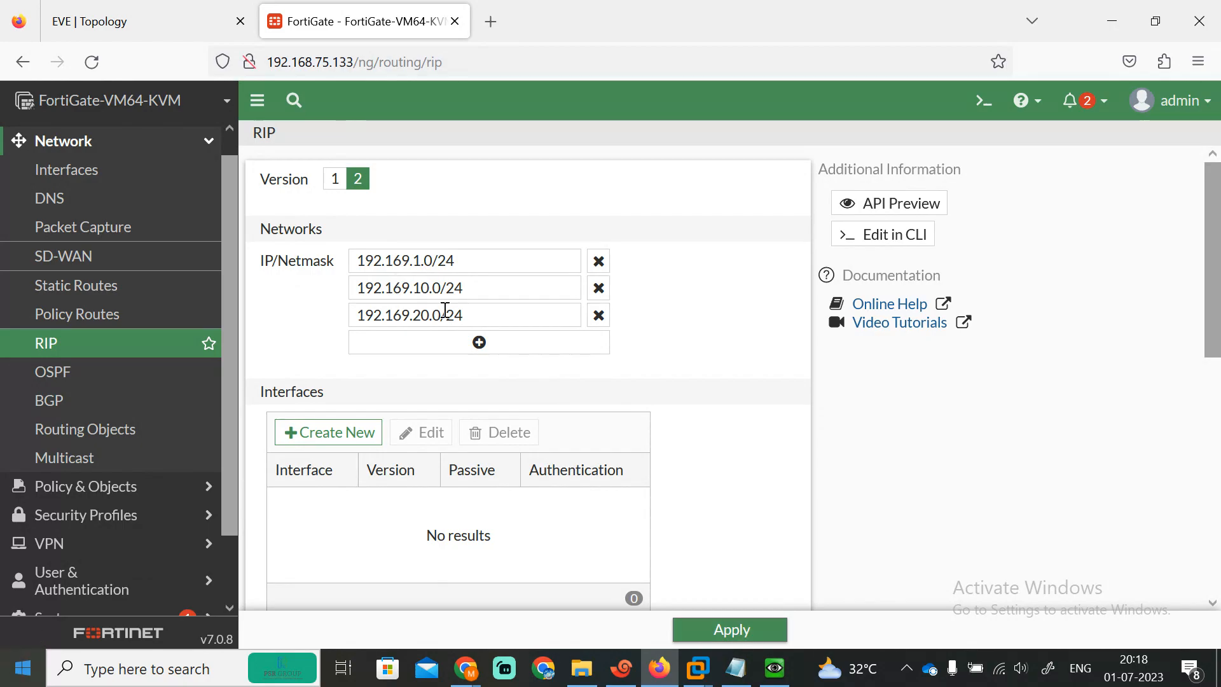
scroll(1216, 356, "down", 1)
scroll(1218, 357, "down", 6)
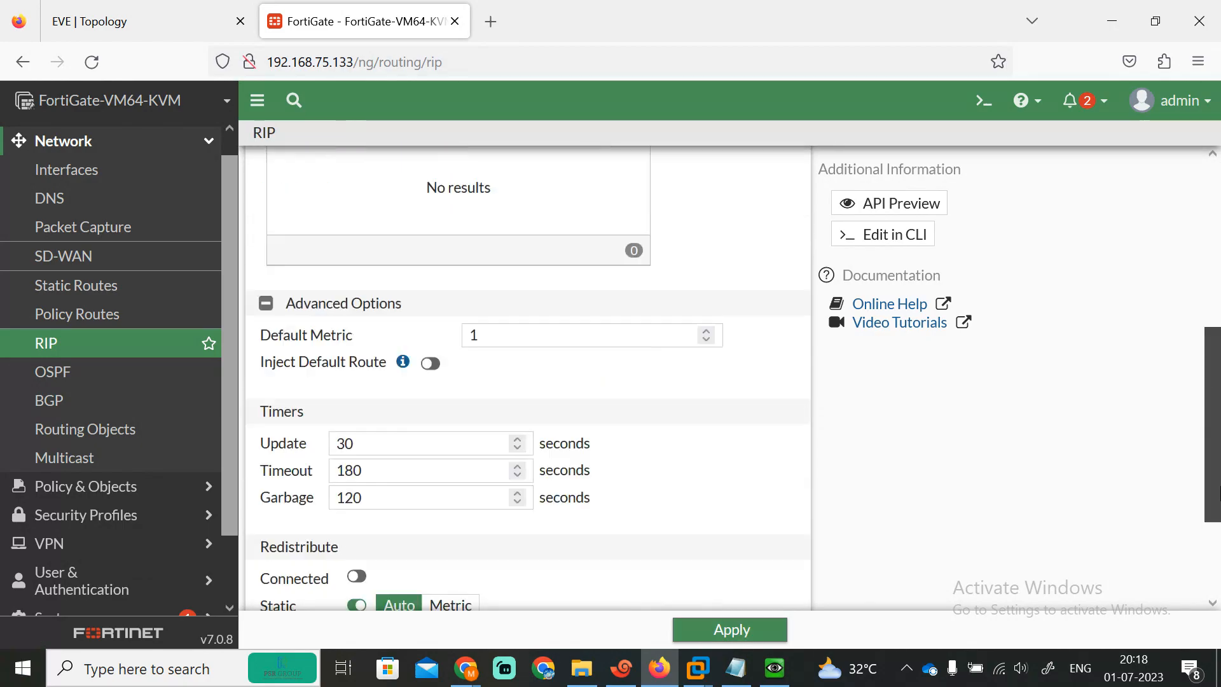
scroll(1218, 381, "up", 5)
scroll(1218, 420, "down", 5)
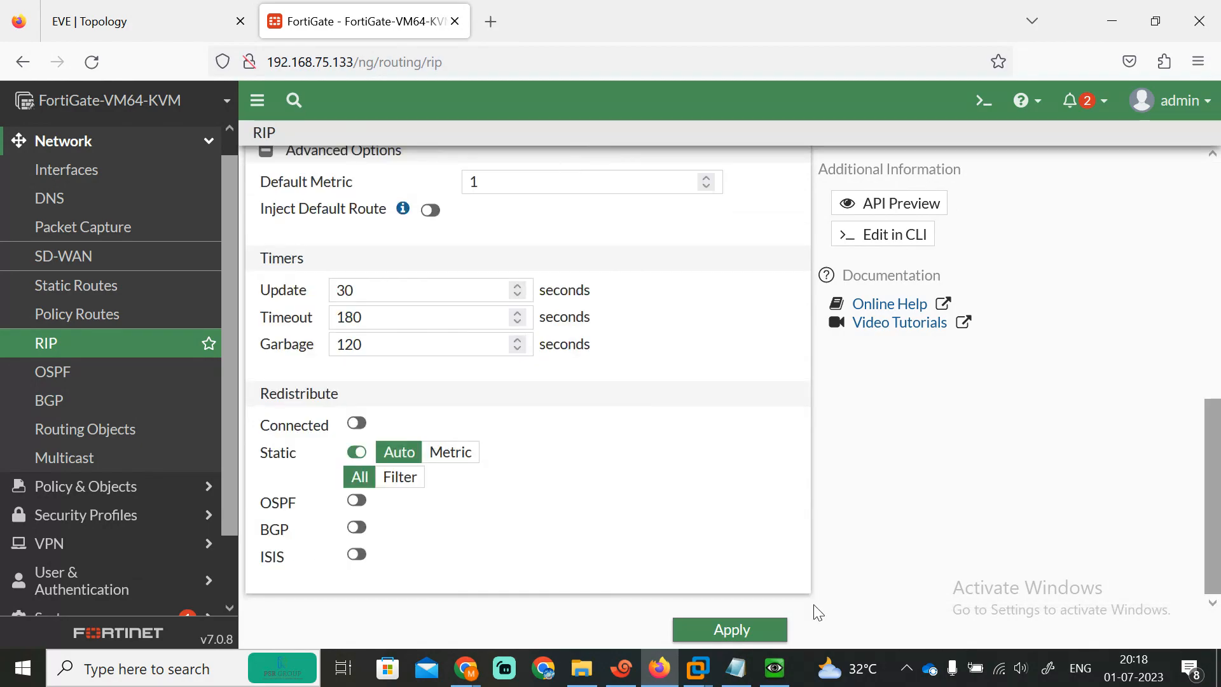
left_click(771, 630)
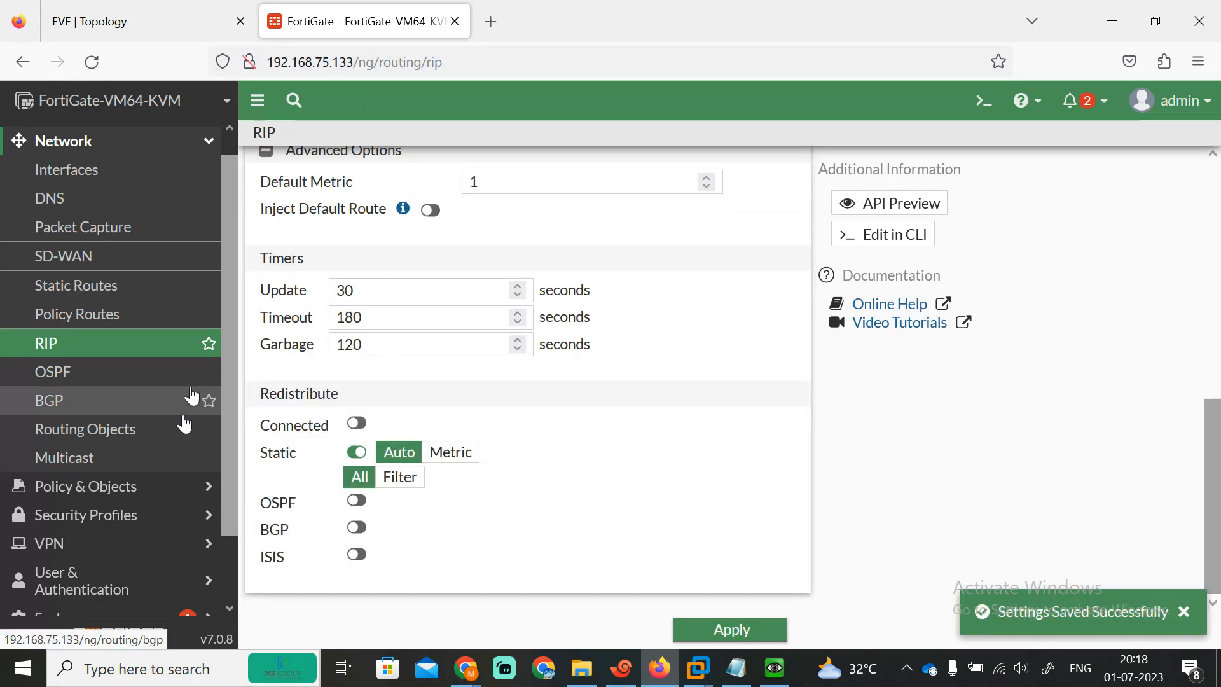
scroll(239, 598, "down", 2)
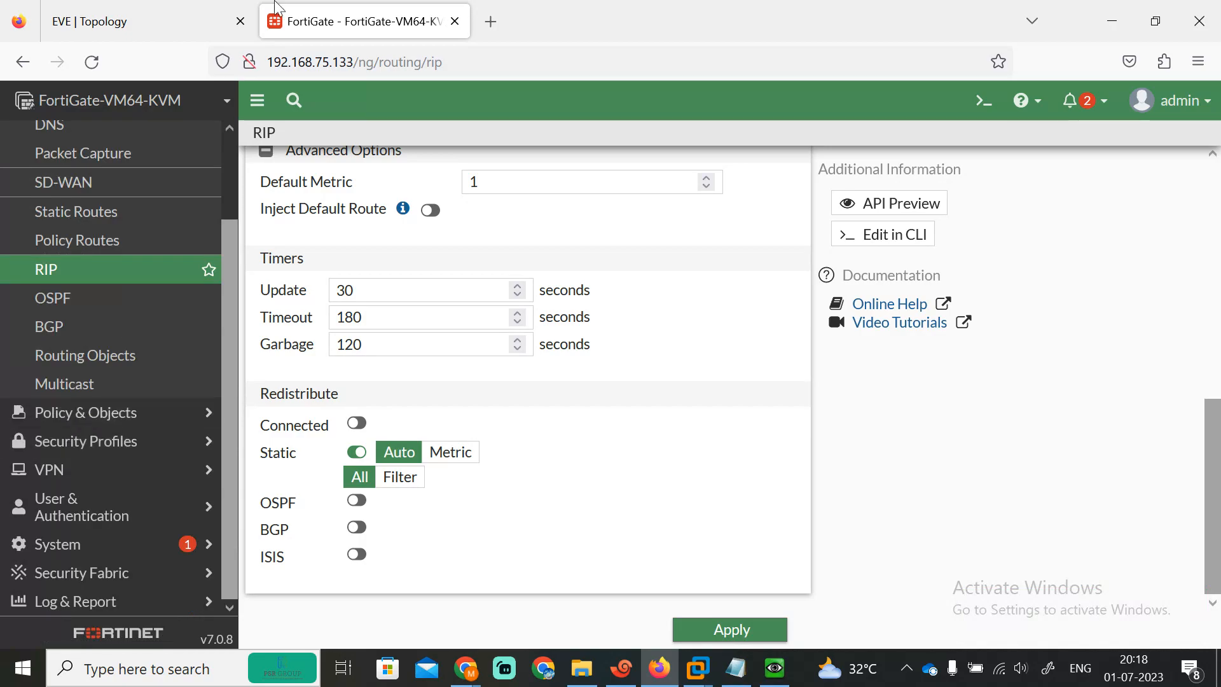
left_click(131, 26)
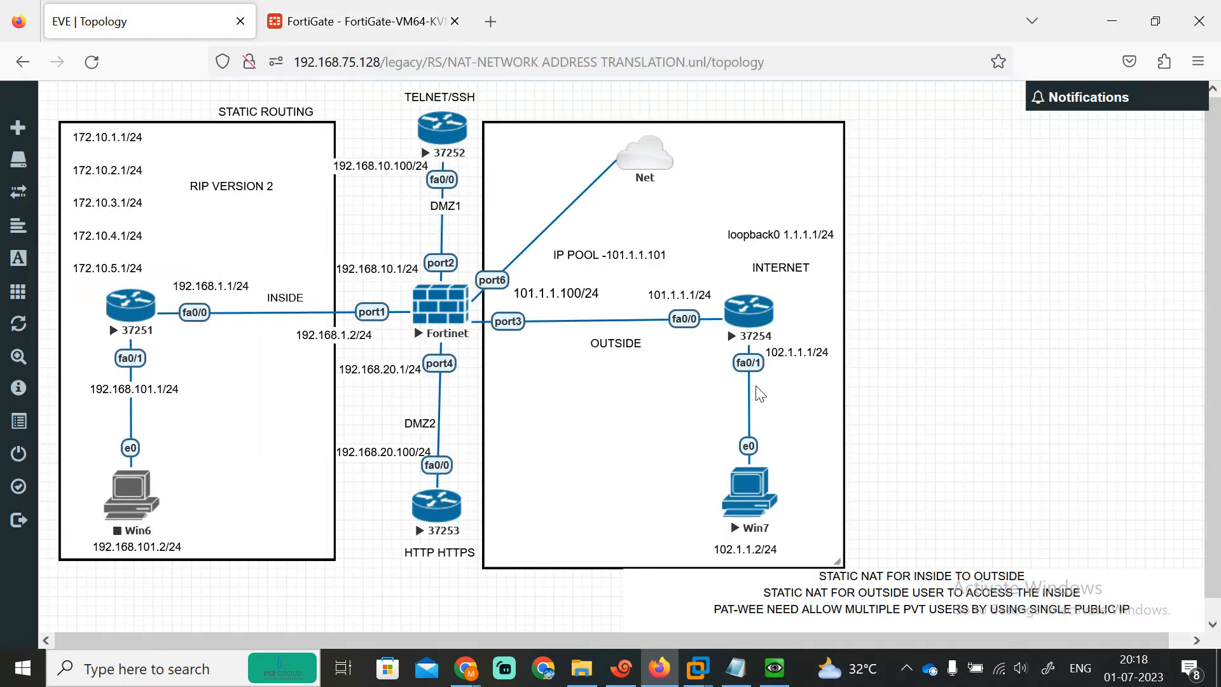
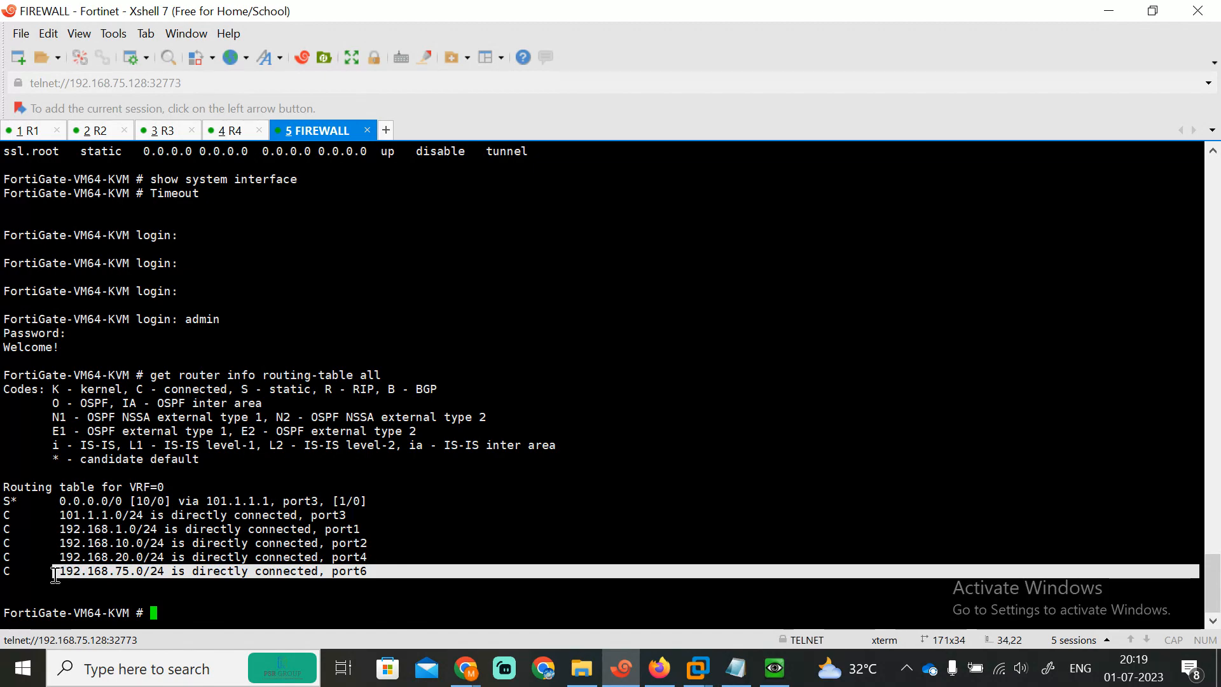
Step: Highlight the firewall's five connected routes, then switch to the R1 router console
left_click_drag(385, 554, 62, 513)
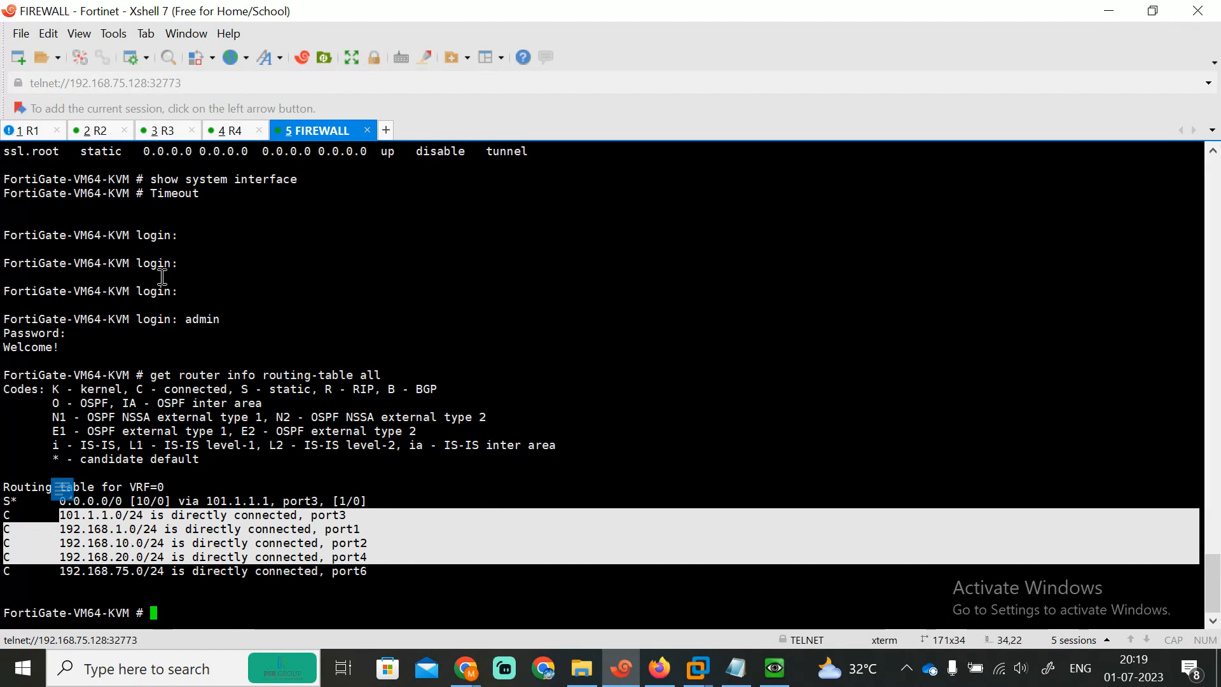
left_click(19, 131)
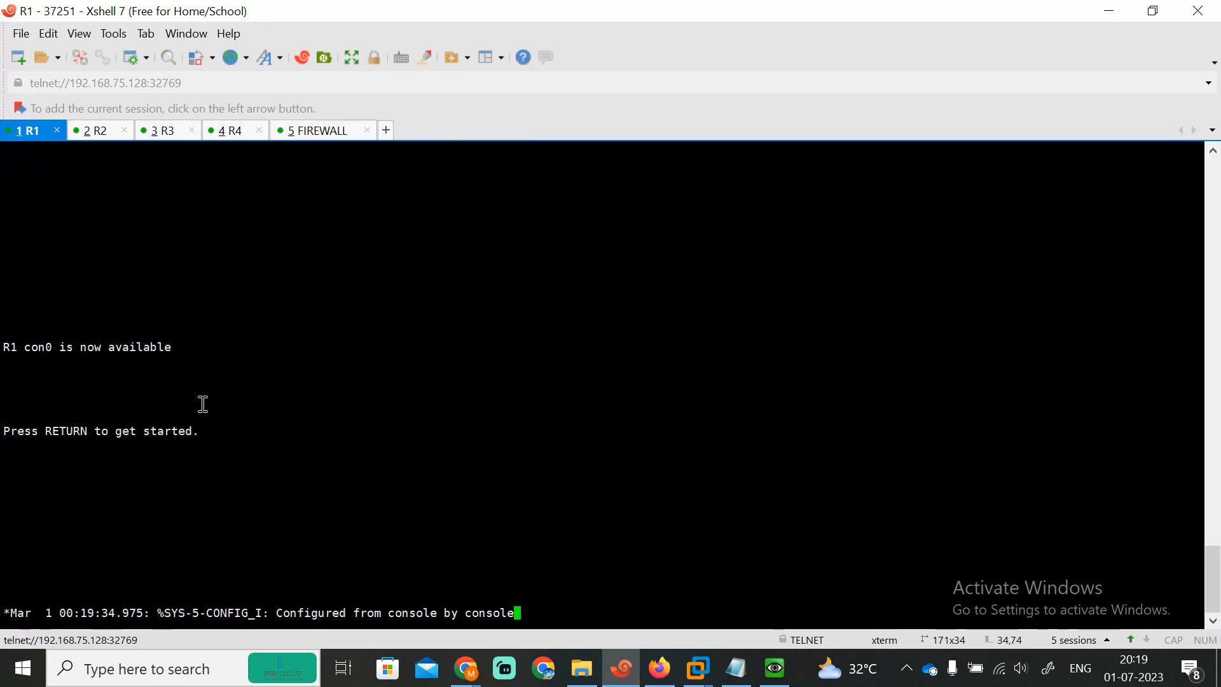
Step: Enter privileged mode on R1 and display its routing table
key("Return")
key("Return")
key("Return")
key("Return")
key("Return")
key("Return")
type("en")
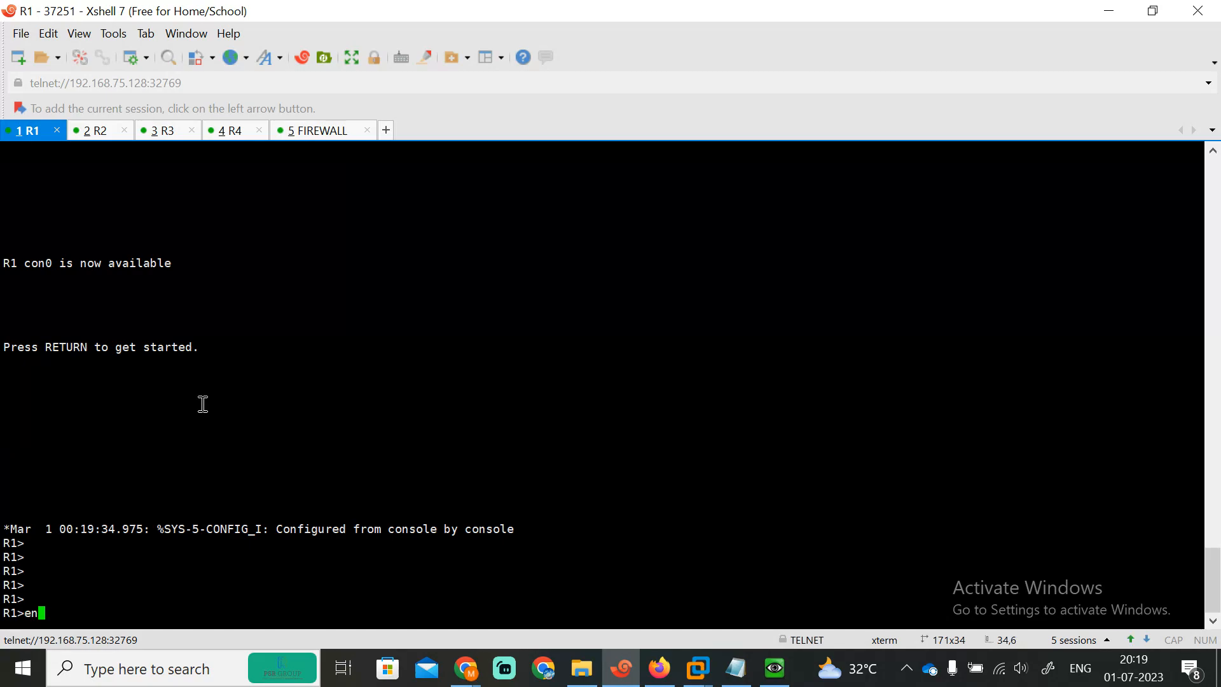
key("Return")
type("sh")
key("Tab")
type("ip route")
key("Return")
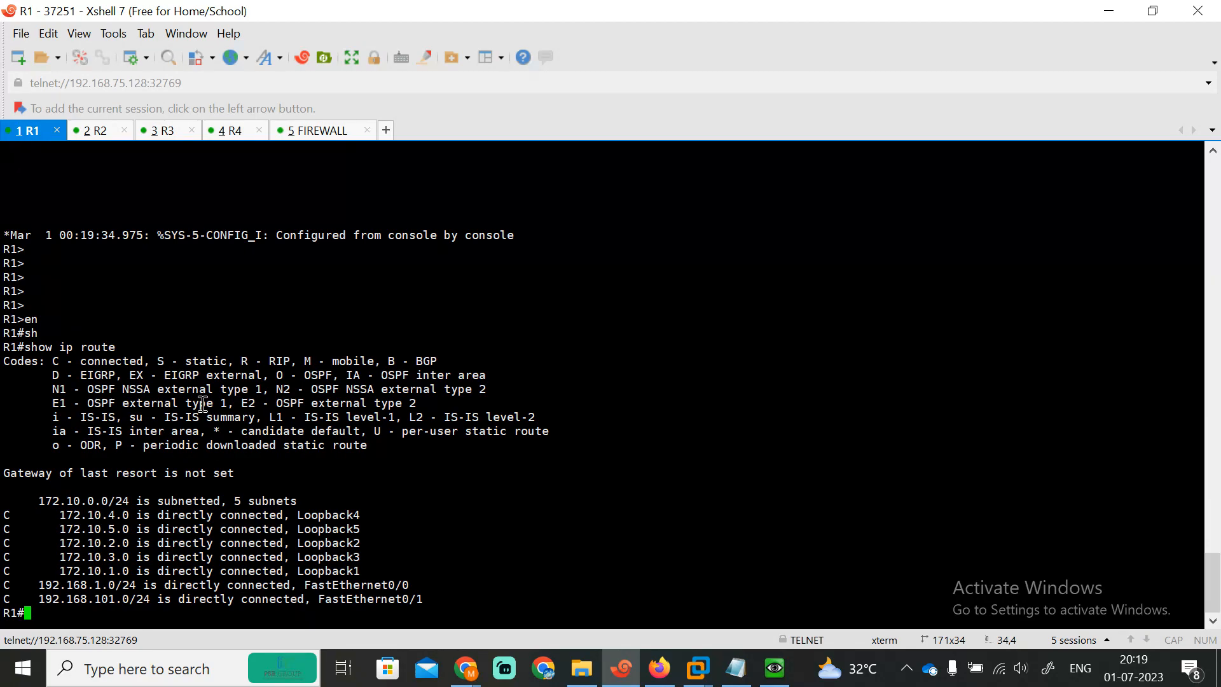
Step: List only the RIP-learned routes on R1 with show ip route rip
key("Return")
type("sh")
key("Tab")
type("ip route")
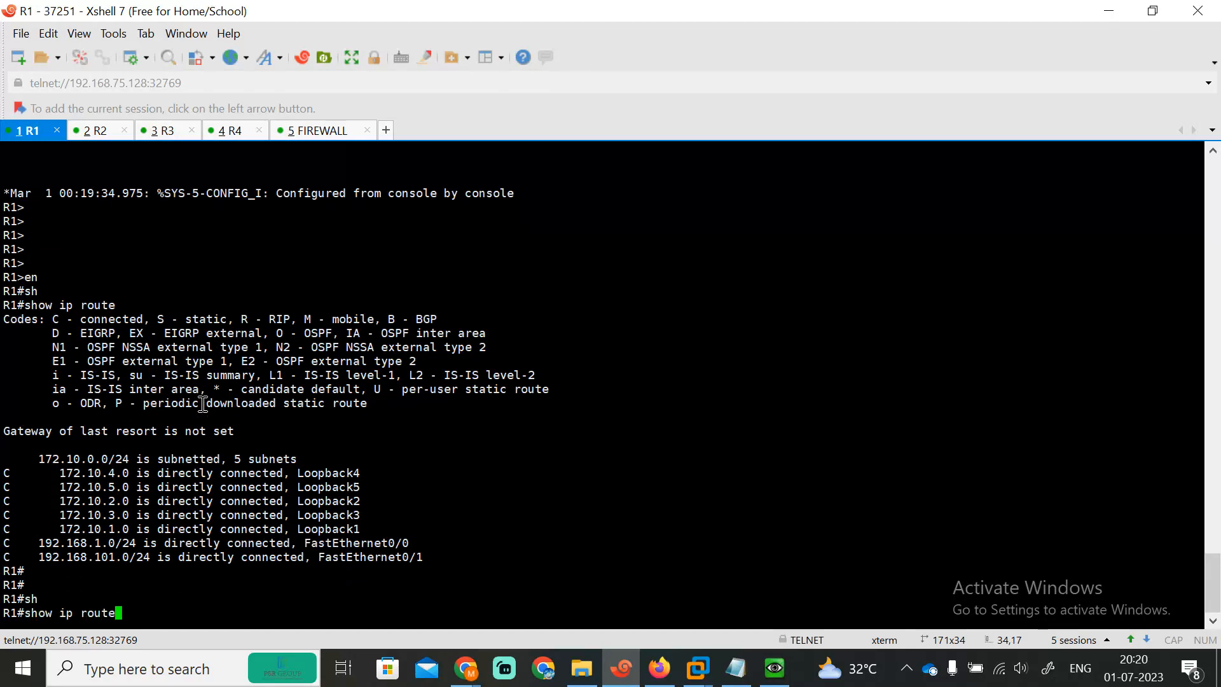
key("Tab")
type("ri")
key("Tab")
key("Return")
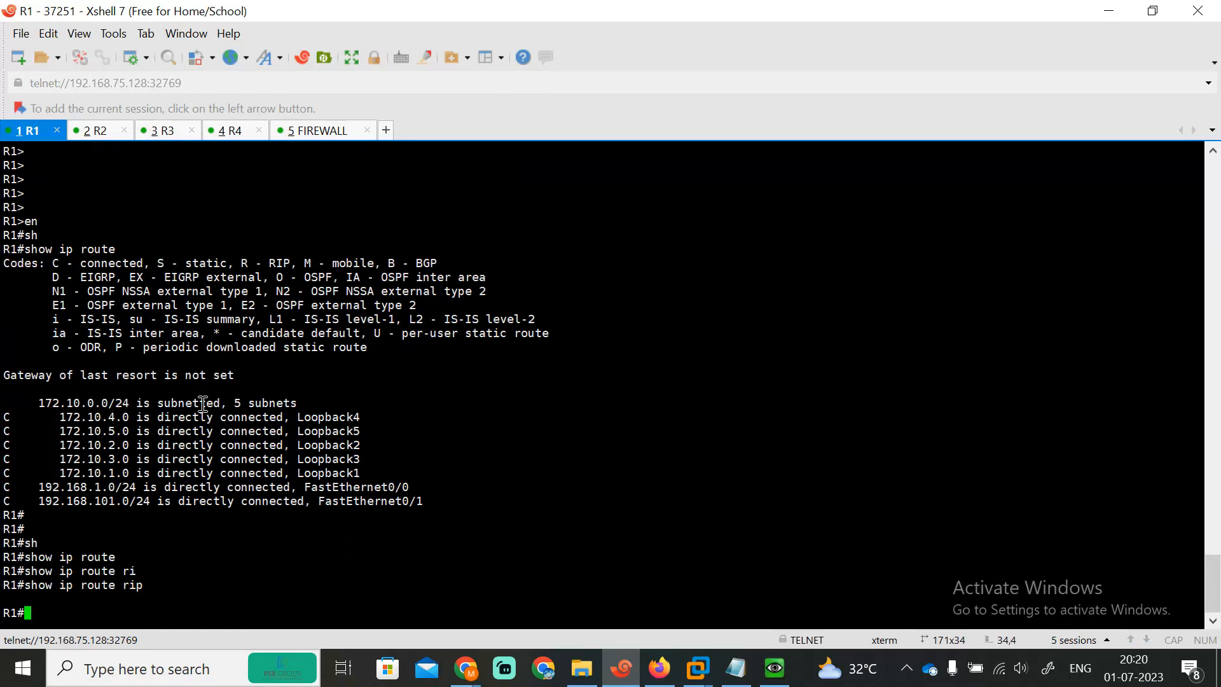
Step: Show R1's interface brief (all up) and bring up the NAT notes
type("sh")
key("Tab")
type("ip int")
key("Tab")
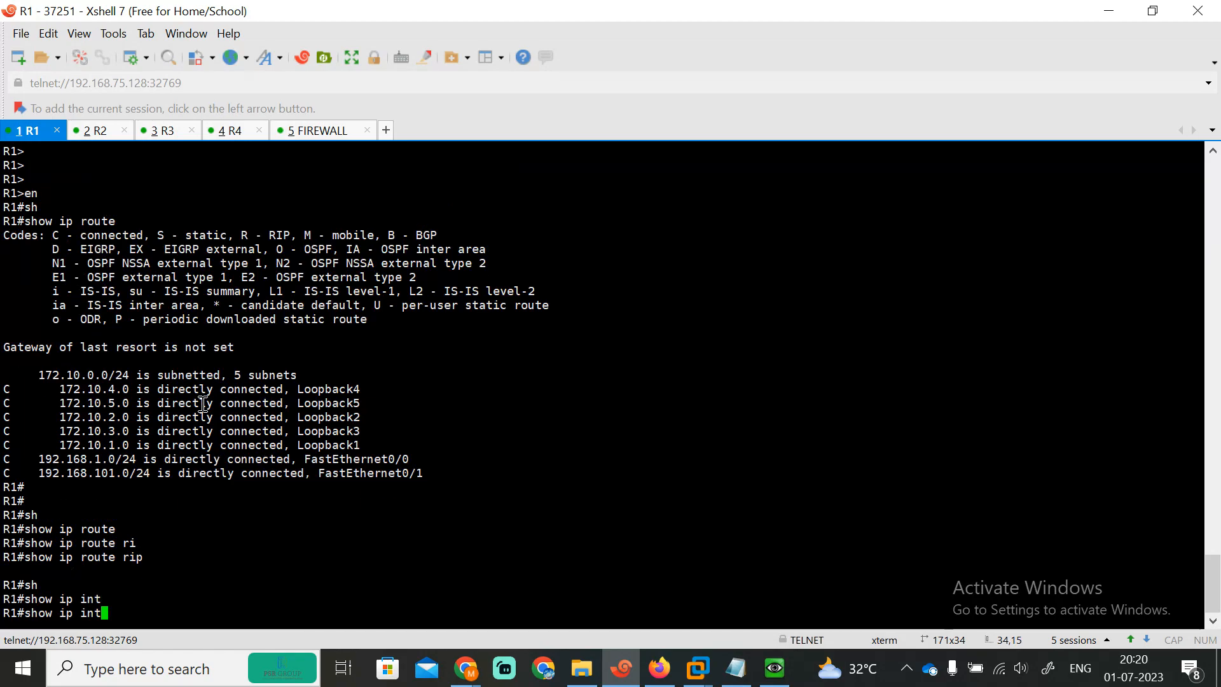
type("br")
key("Tab")
key("Return")
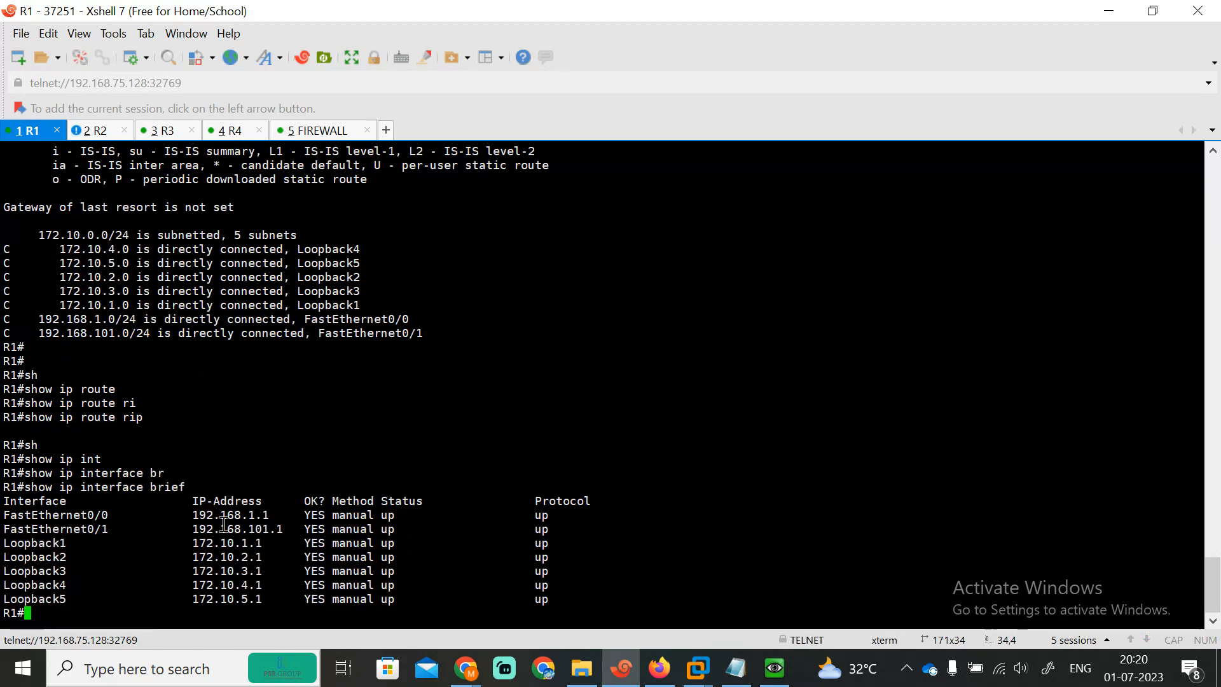
left_click(736, 668)
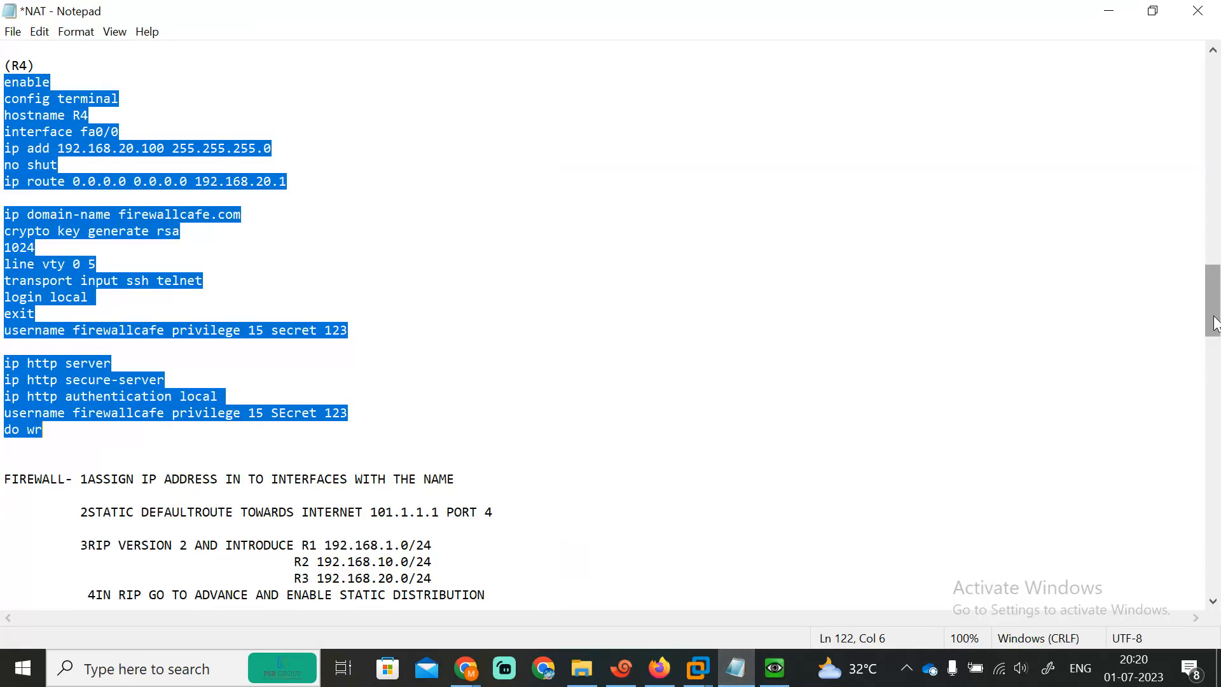
Step: Copy R1's four RIP lines, router rip through network 0.0.0.0, from the NAT notes
left_click_drag(1213, 325, 1202, 49)
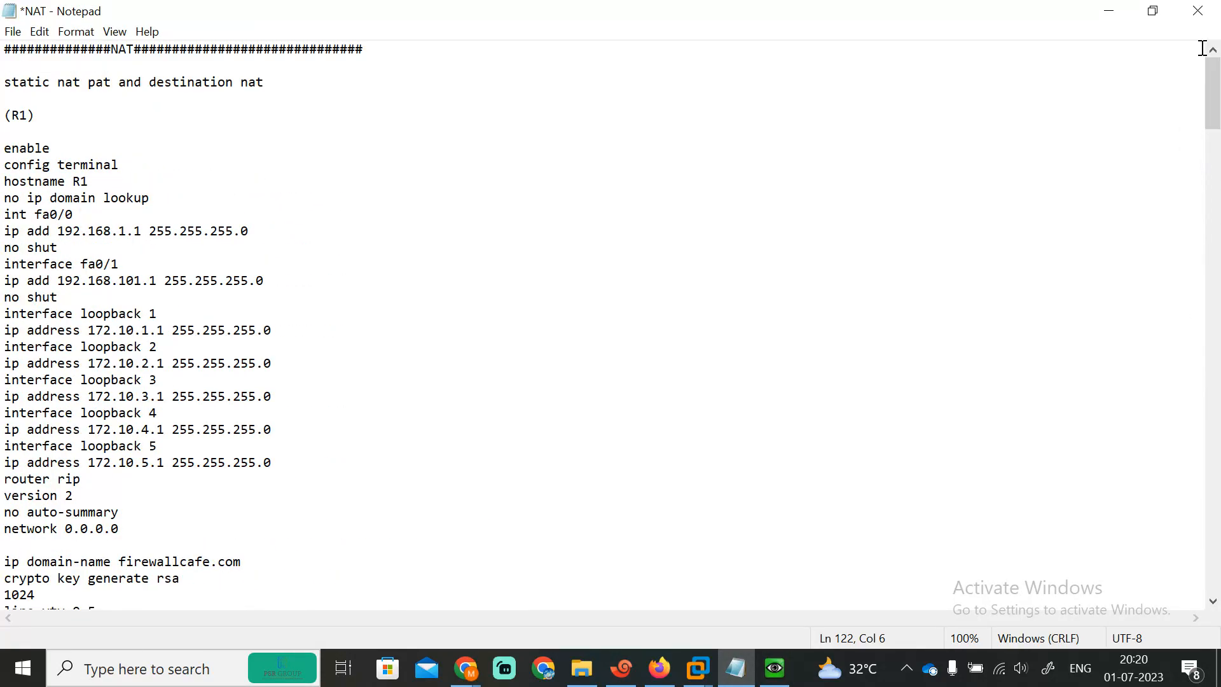
left_click_drag(4, 481, 199, 528)
key("ctrl+c")
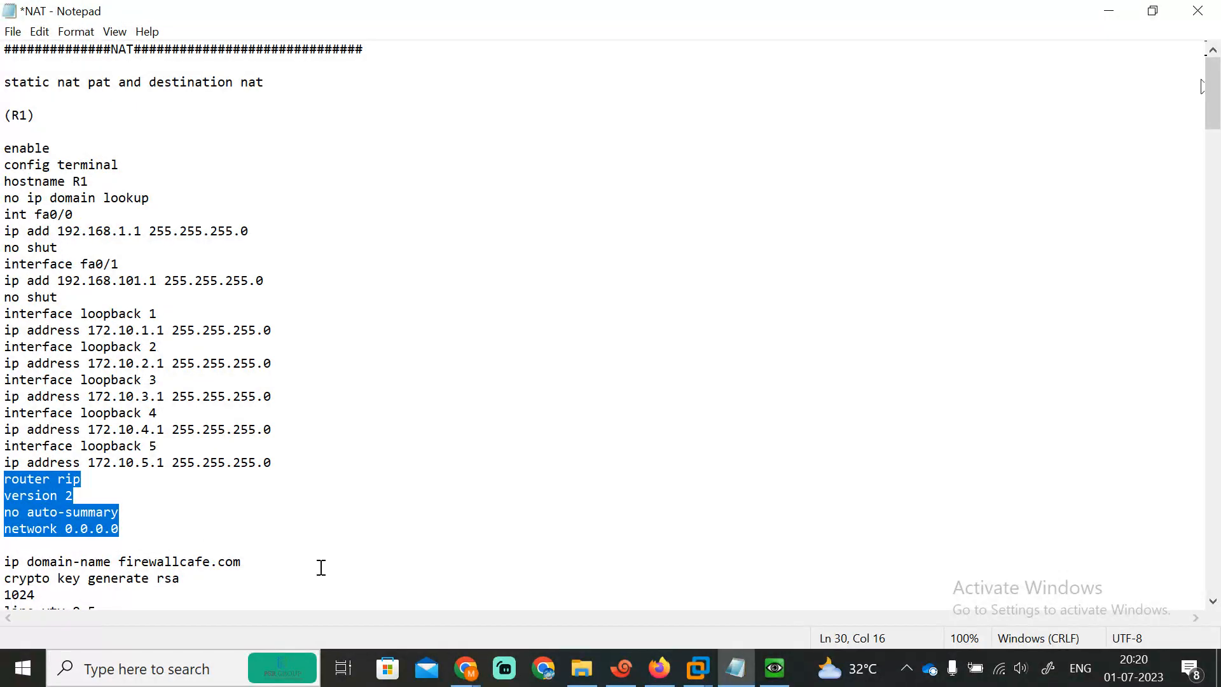
left_click(621, 667)
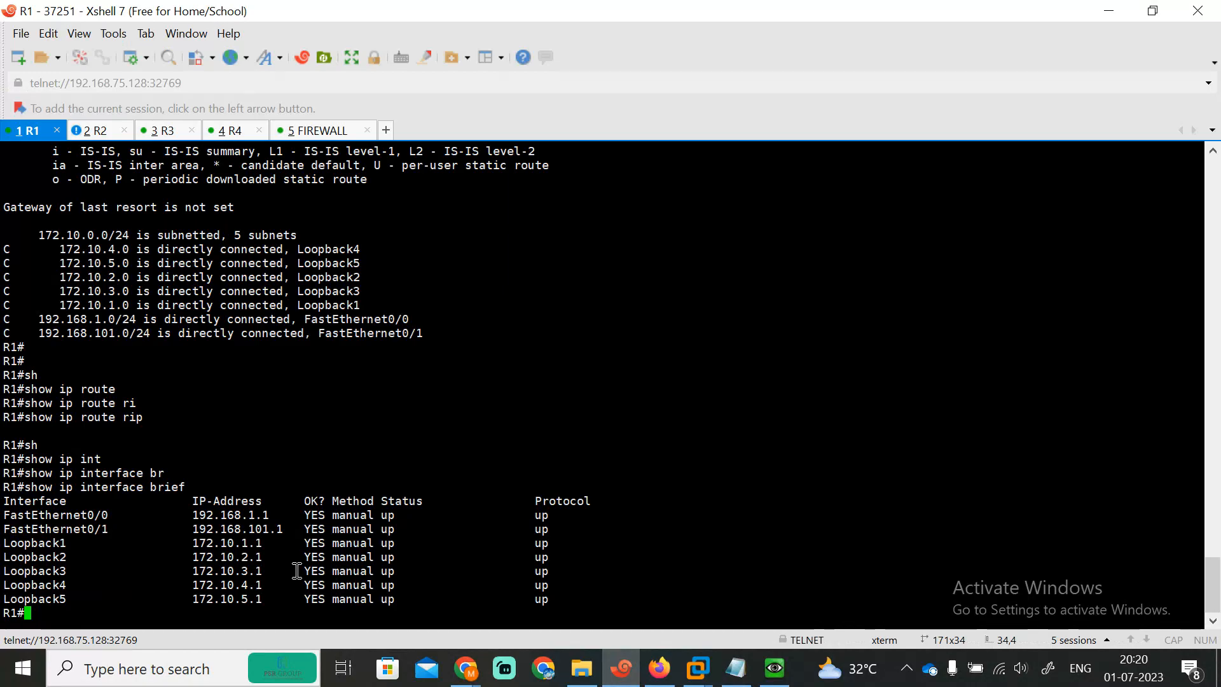
Step: Paste the RIP version 2, no auto-summary, network 0.0.0.0 configuration into R1
key("Return")
key("Return")
key("Return")
key("Return")
key("Return")
key("Return")
key("Return")
key("Return")
key("Return")
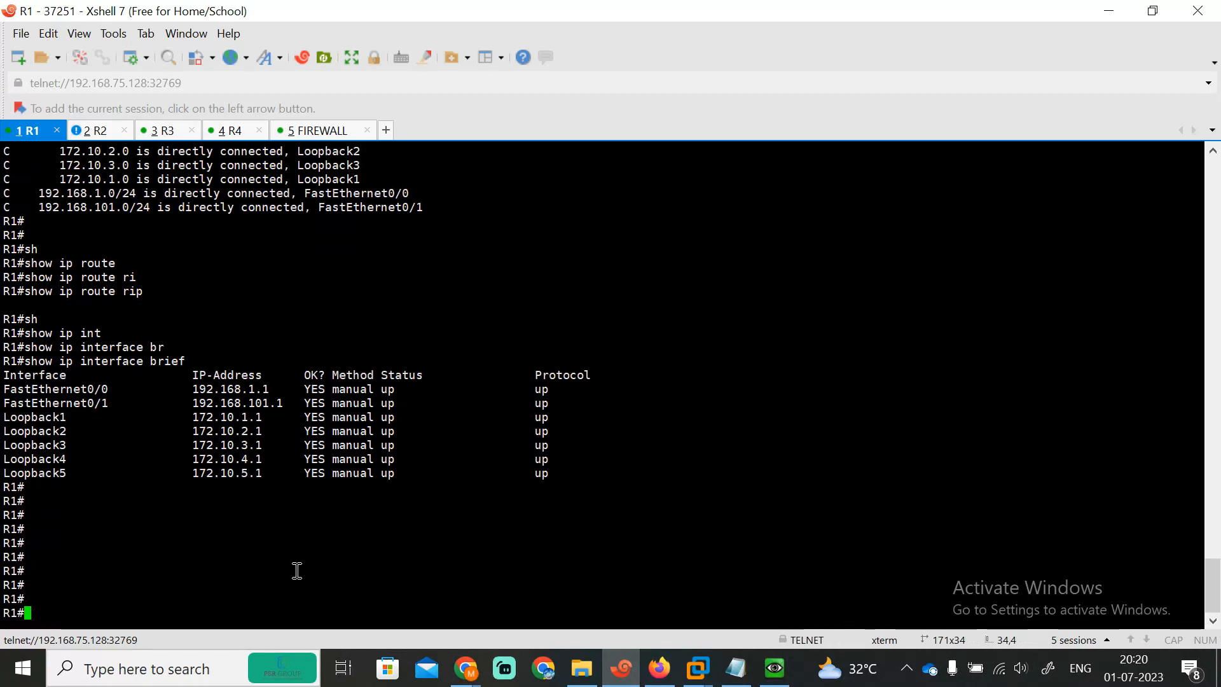
type("conf ter")
key("Return")
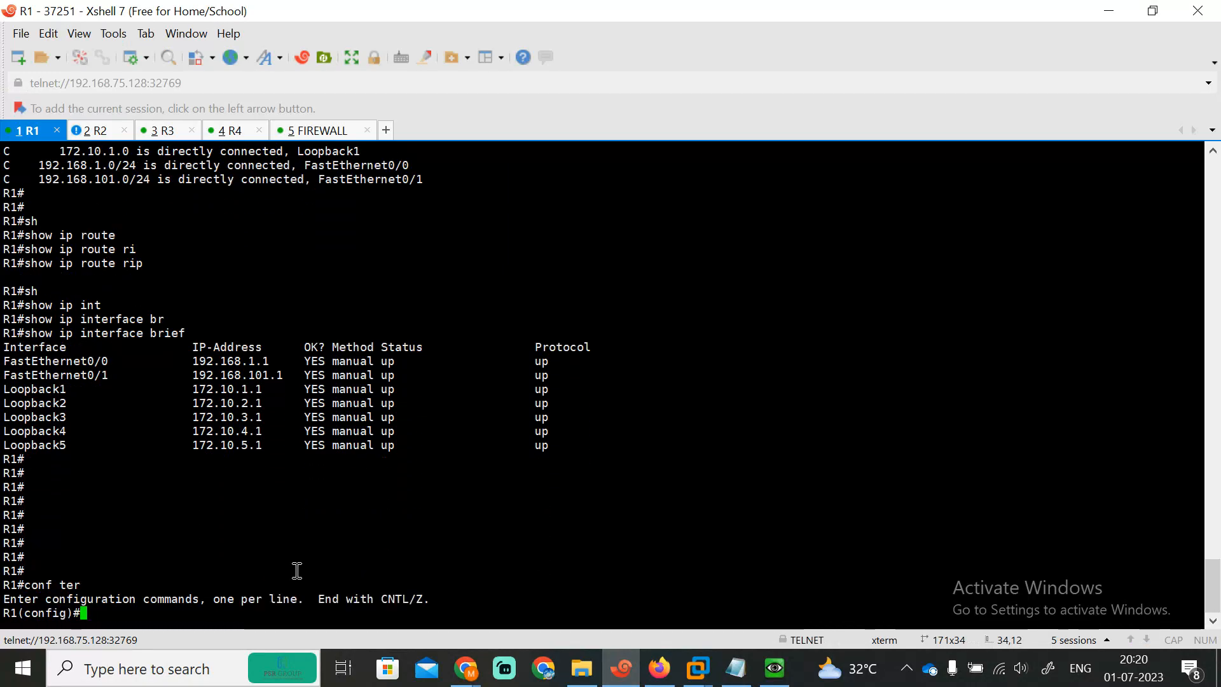
key("Return")
key("Return")
key("Return")
key("Return")
key("Return")
key("Return")
right_click(297, 571)
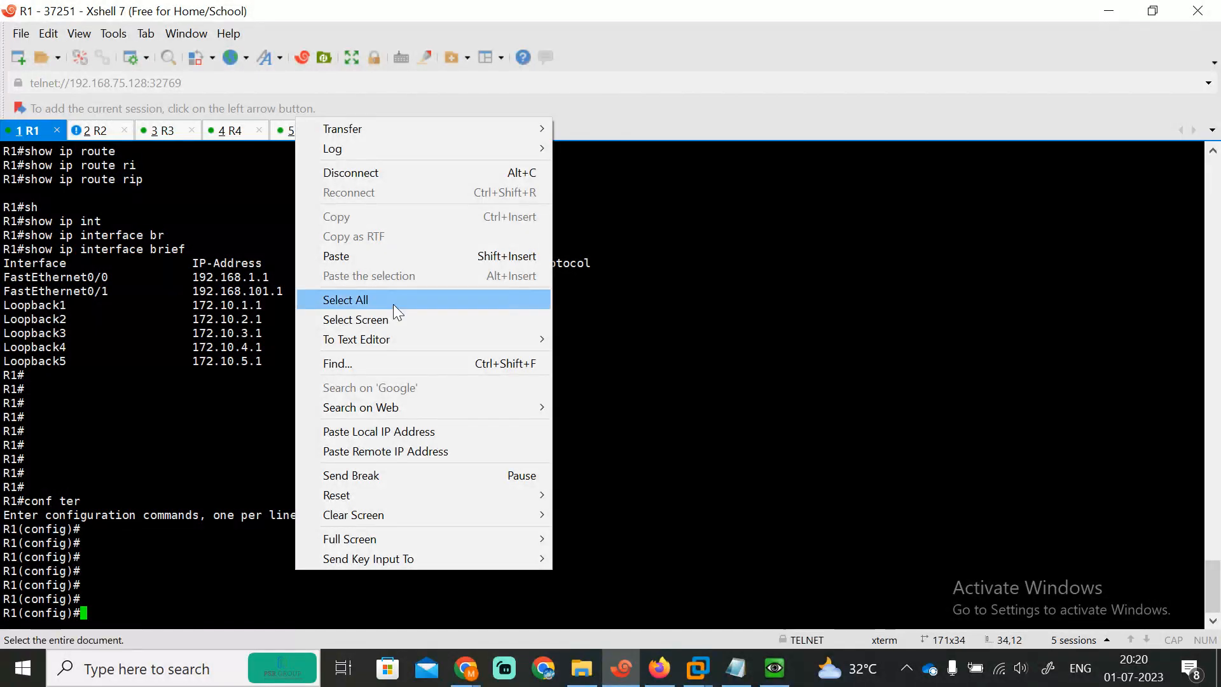
left_click(339, 258)
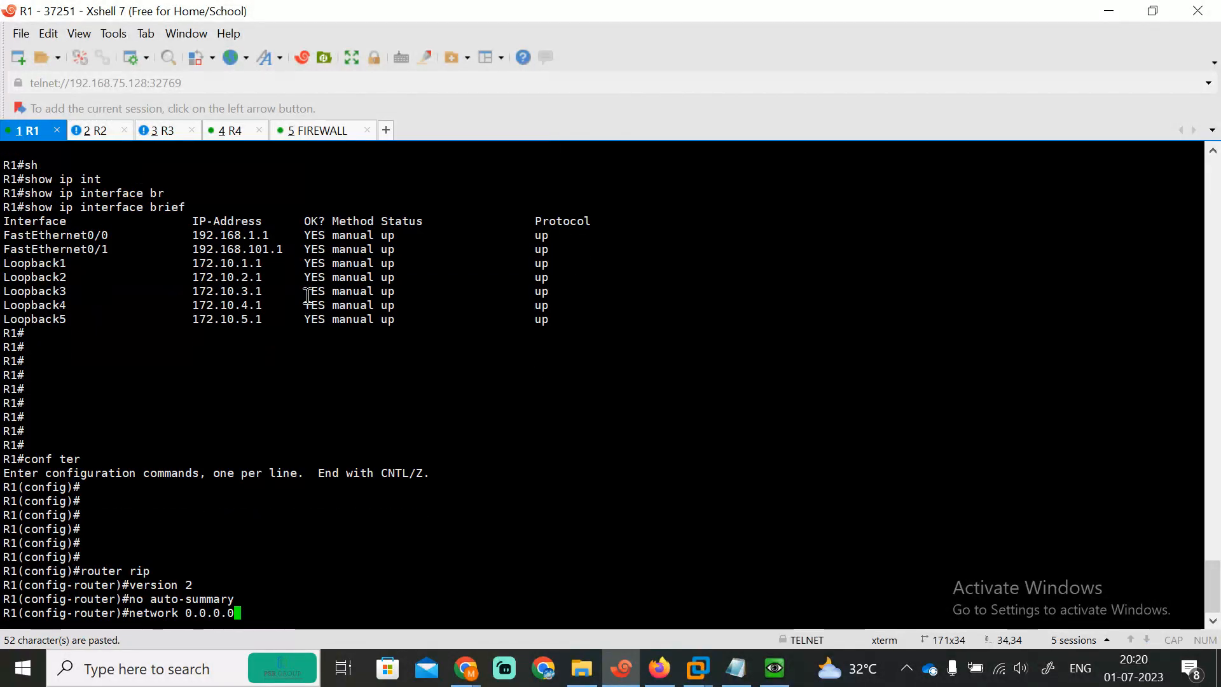
key("Return")
key("Return")
key("Return")
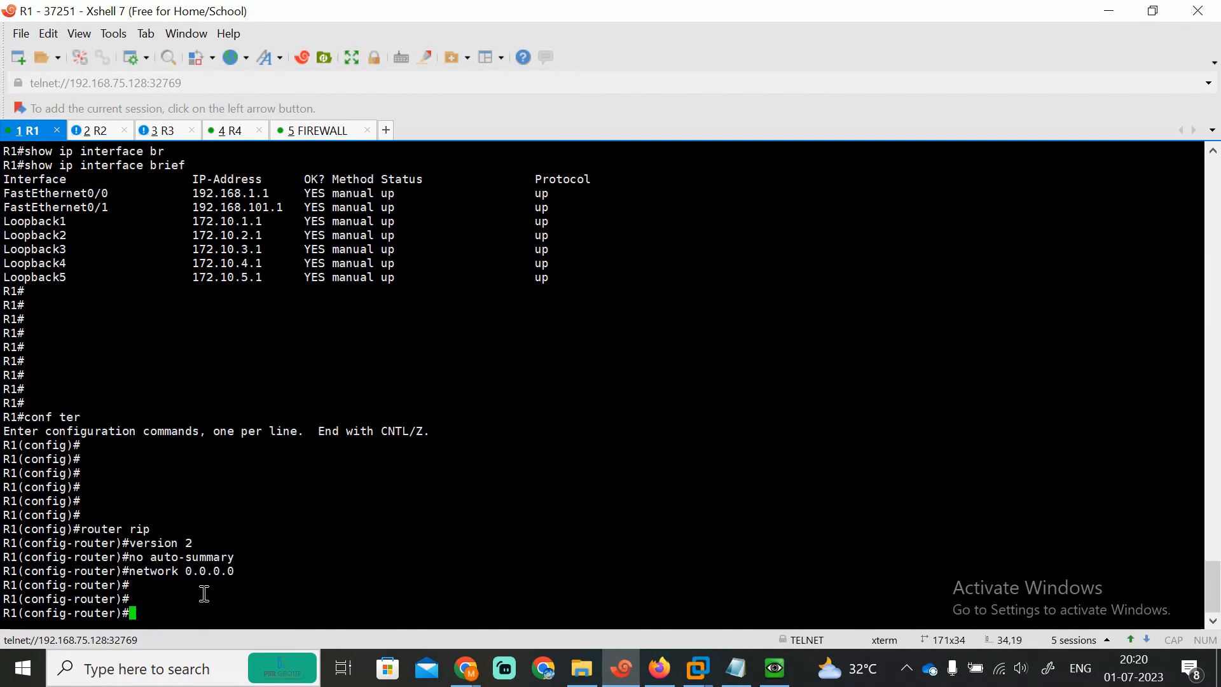
key("Return")
key("Return")
type("e")
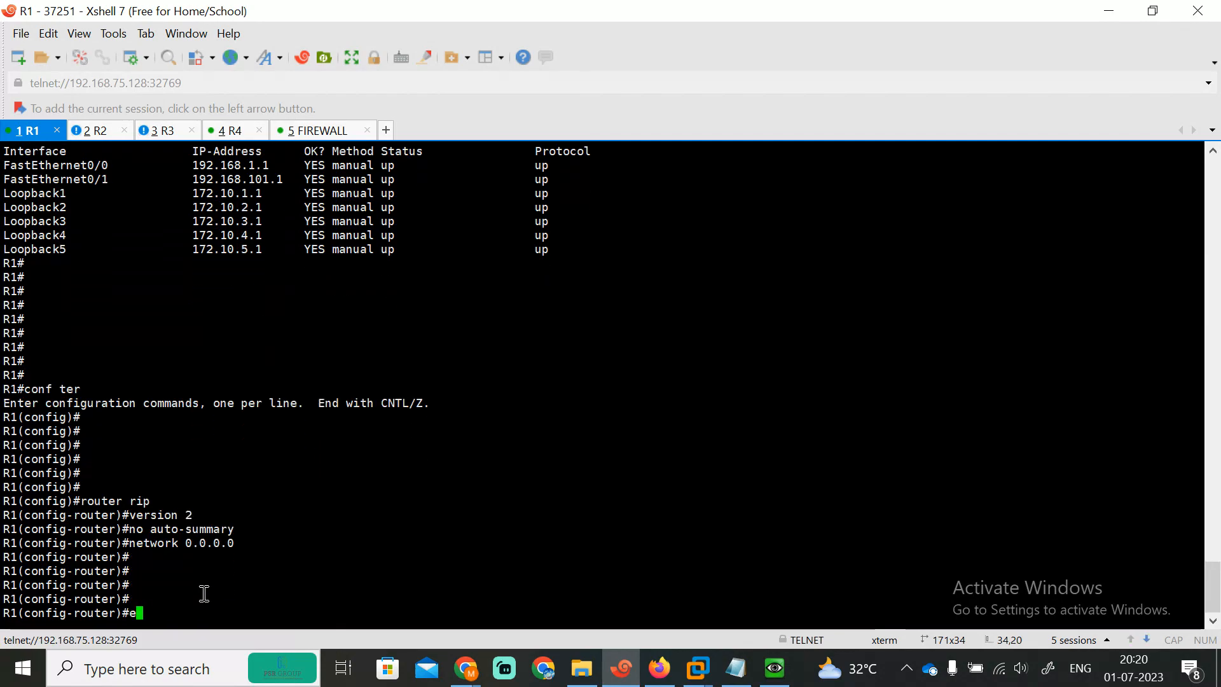
type("xit")
key("Return")
key("Return")
key("Return")
key("Return")
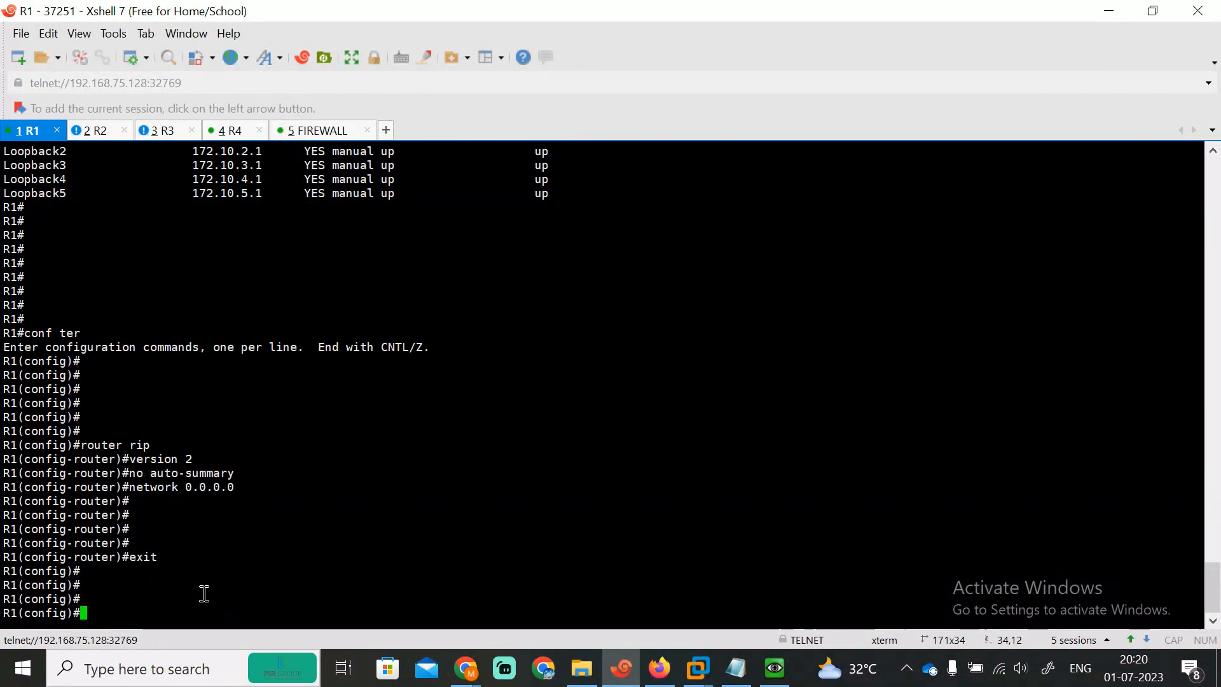
Step: Save R1's configuration with do wr and leave configuration mode
type("do wr")
key("Return")
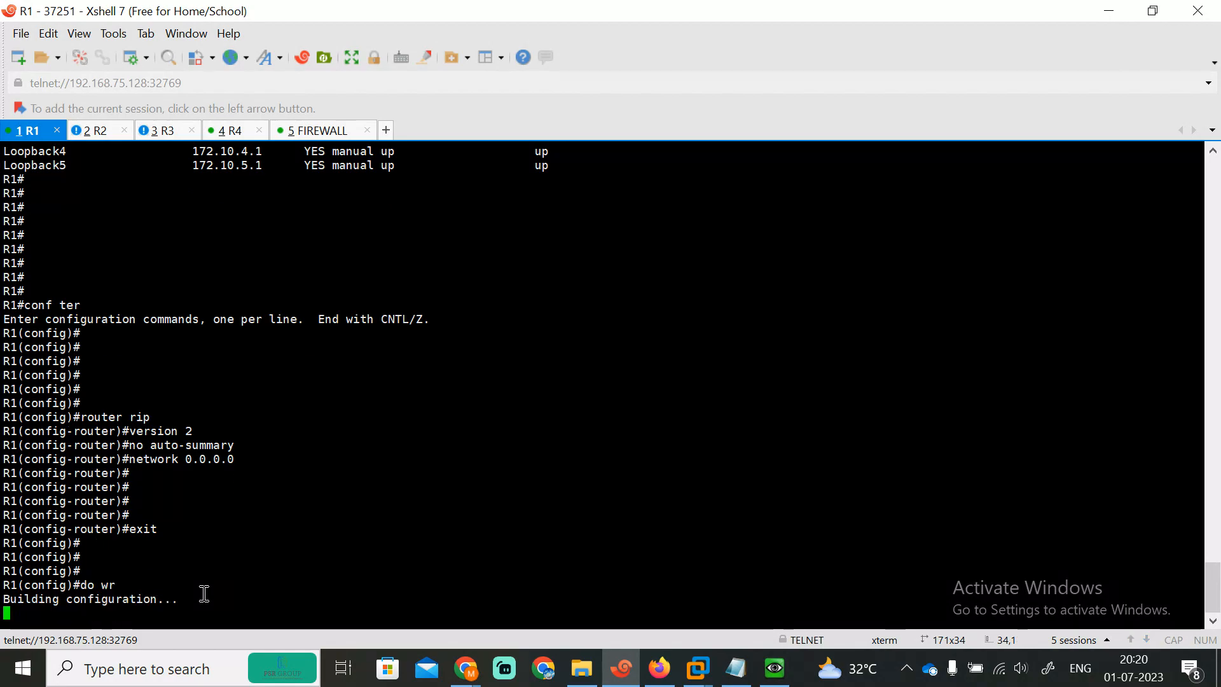
key("Return")
key("Return")
type("d")
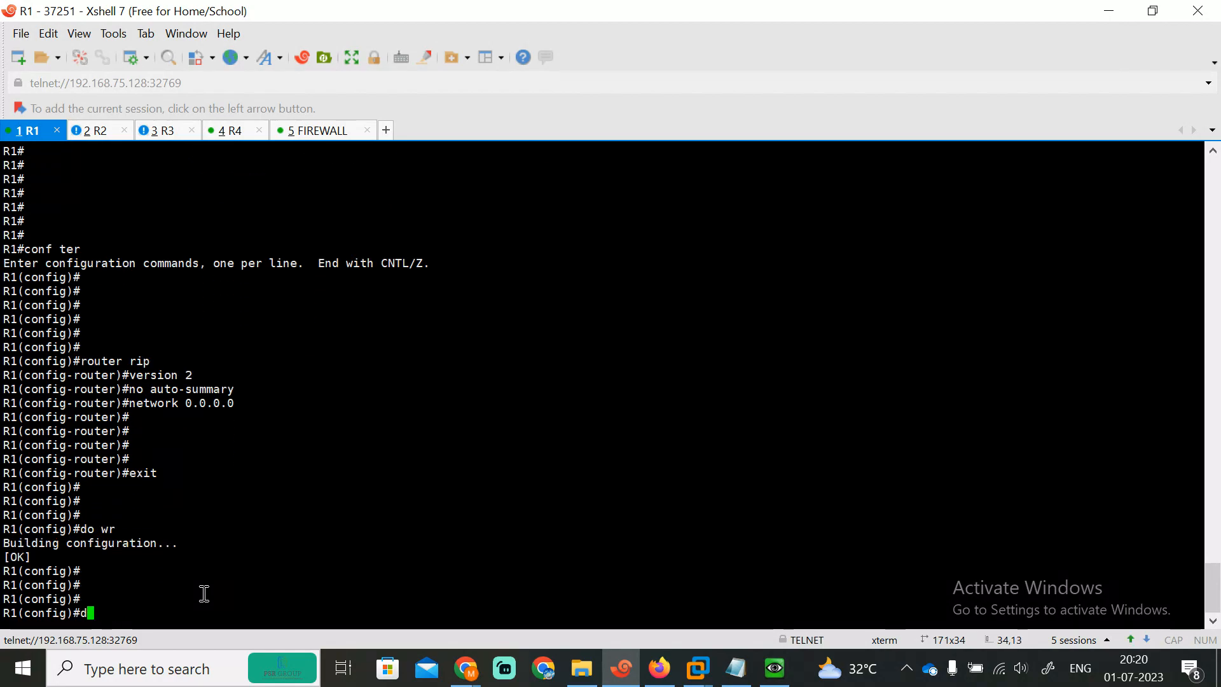
type("o sh sy")
key("Tab")
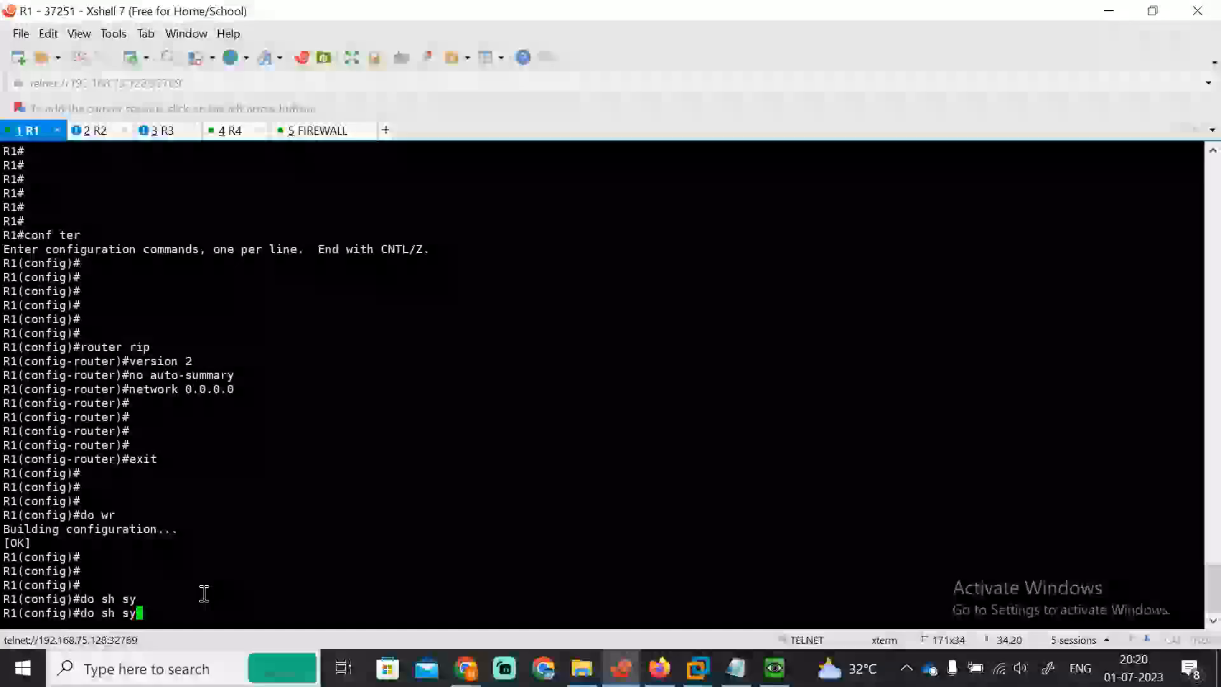
key("BackSpace")
key("BackSpace")
key("BackSpace")
key("BackSpace")
key("BackSpace")
key("BackSpace")
key("BackSpace")
key("BackSpace")
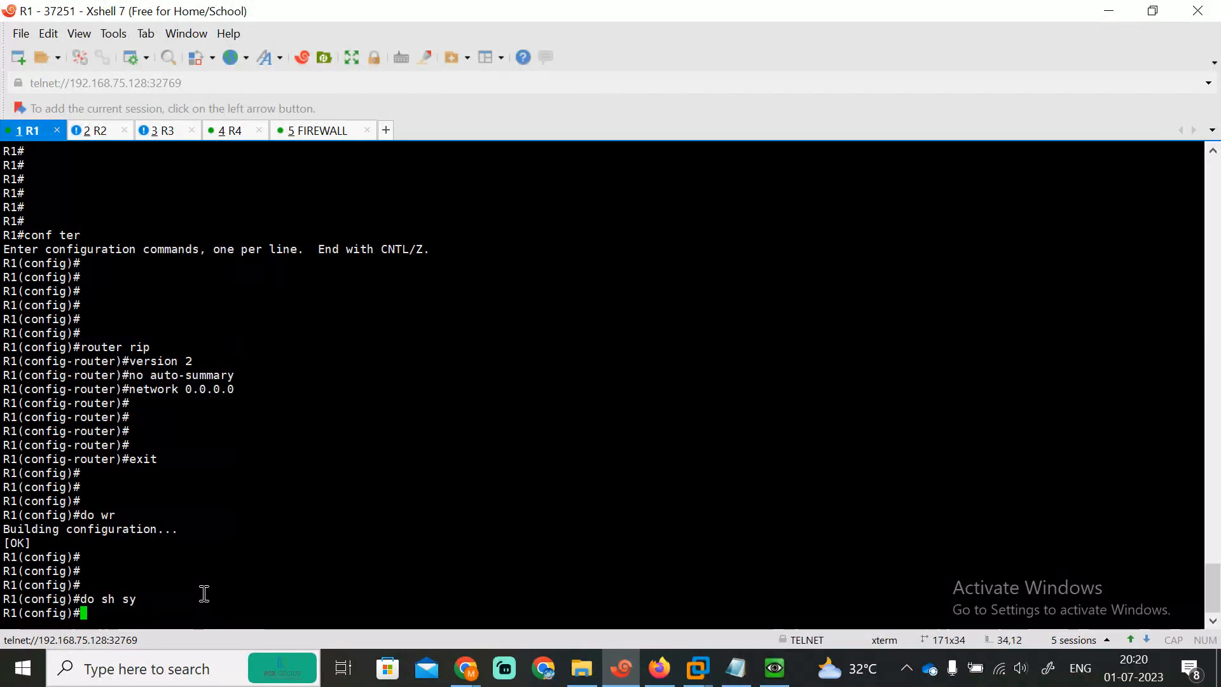
type("exit")
key("Return")
key("Return")
key("Return")
key("Return")
Step: Redisplay R1's routing table, still showing only connected routes
type("sh")
key("Tab")
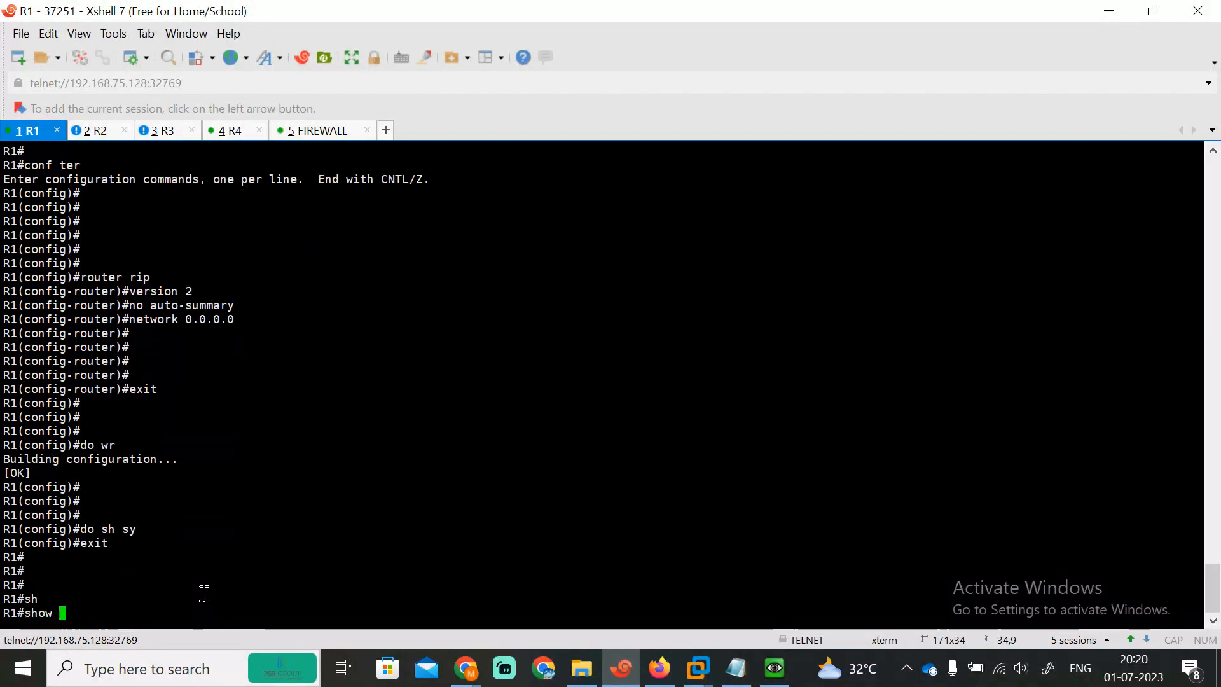
type("ip route")
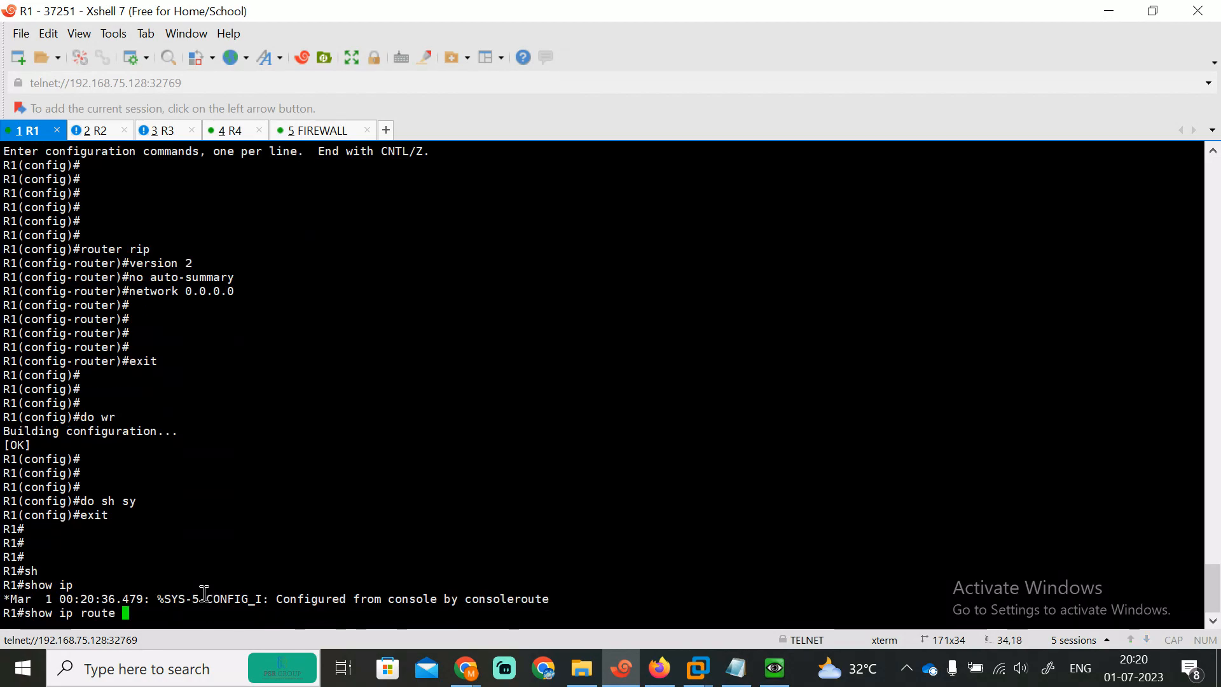
key("Return")
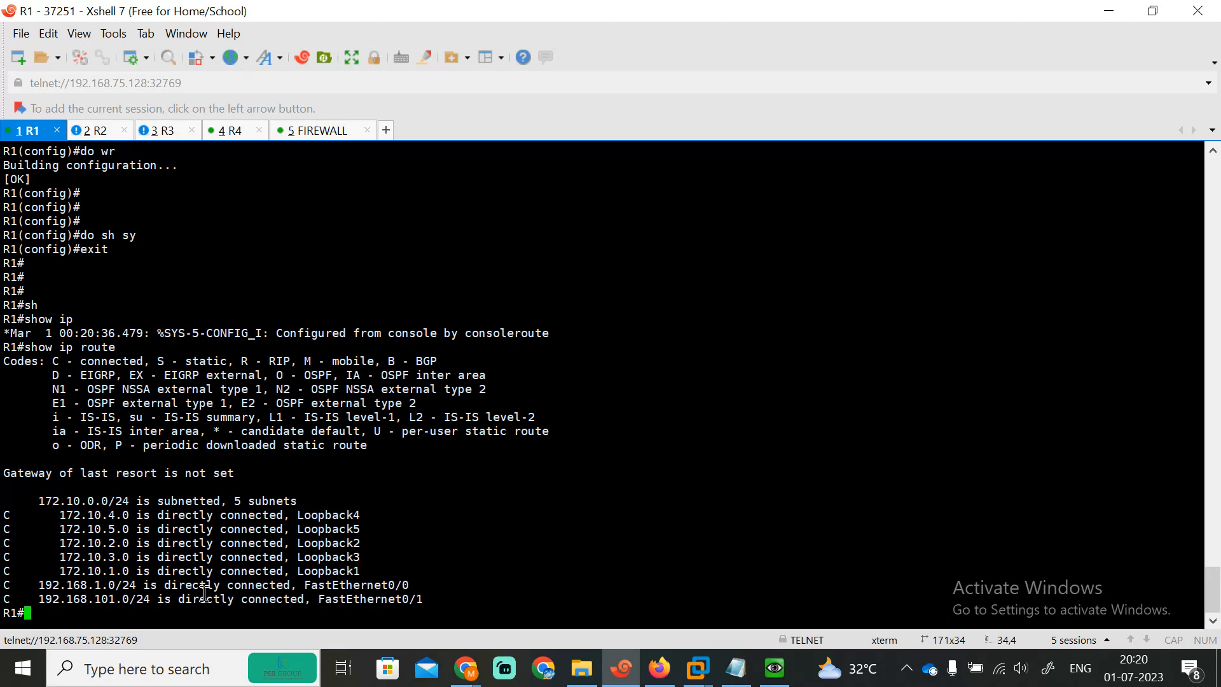
Step: Enter privileged mode on R2 and display its routing table
left_click(96, 131)
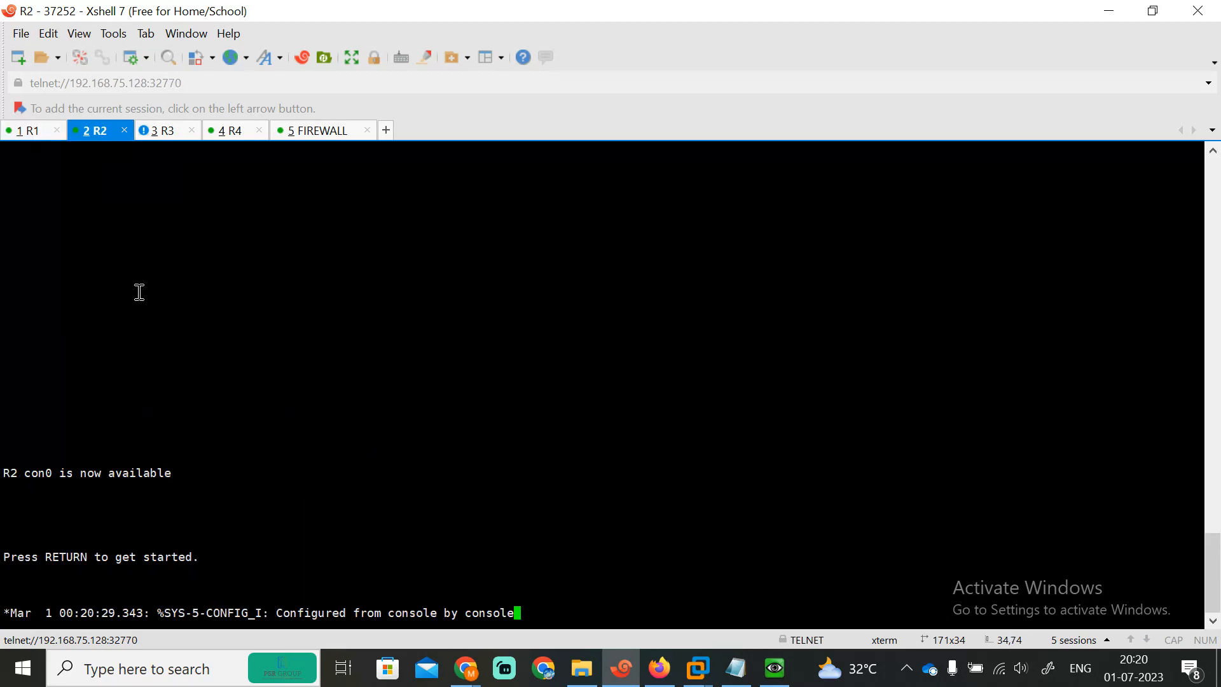
key("Return")
key("Return")
key("Return")
key("Return")
key("Return")
key("Return")
key("Return")
type("en")
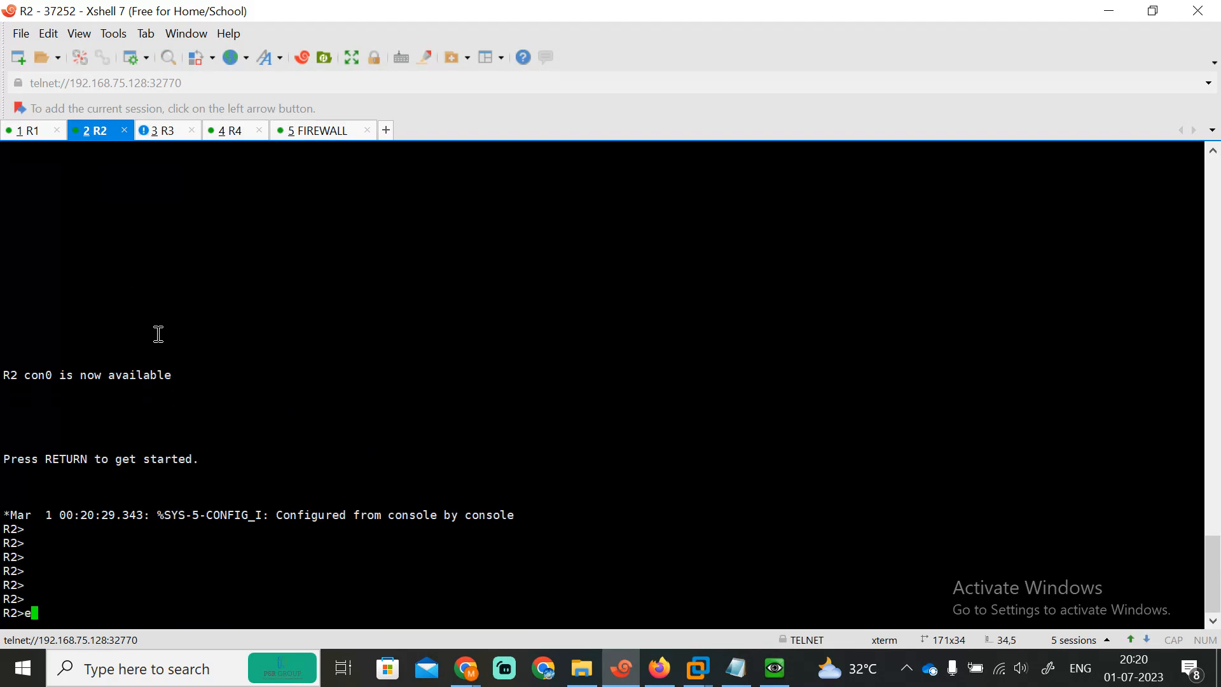
key("Return")
type("sh")
key("Tab")
type("ip rou")
key("Tab")
key("Return")
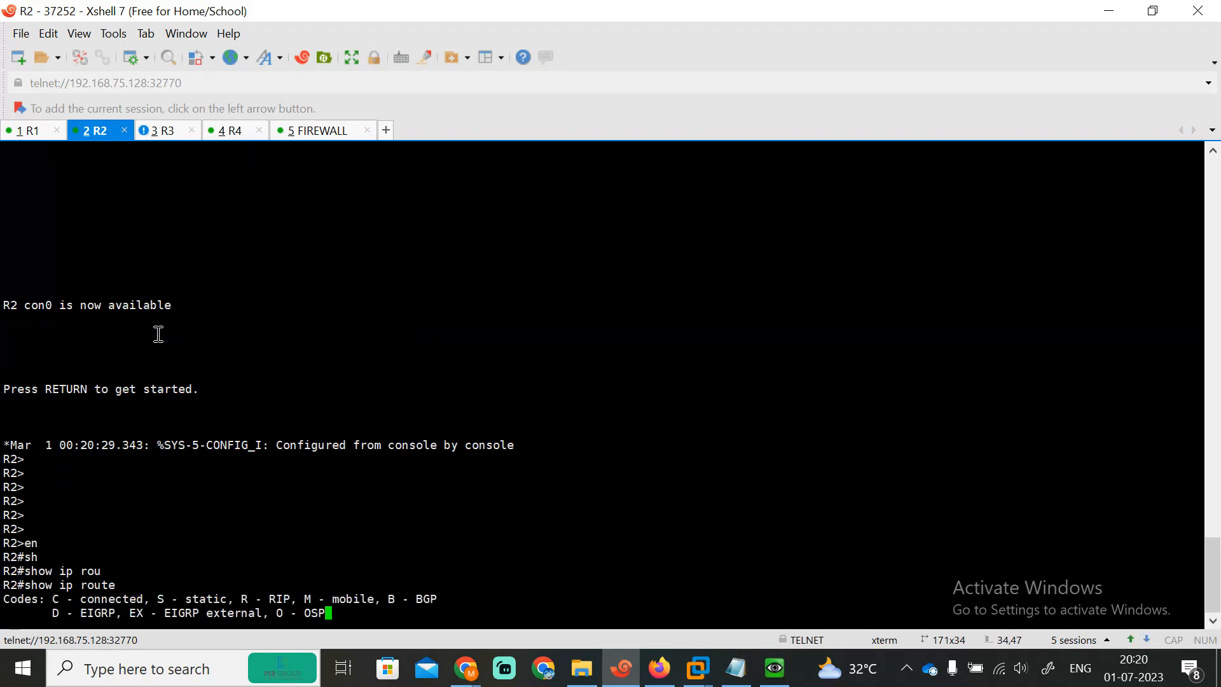
Step: Enter privileged mode on R3 and display its routing table
left_click(156, 134)
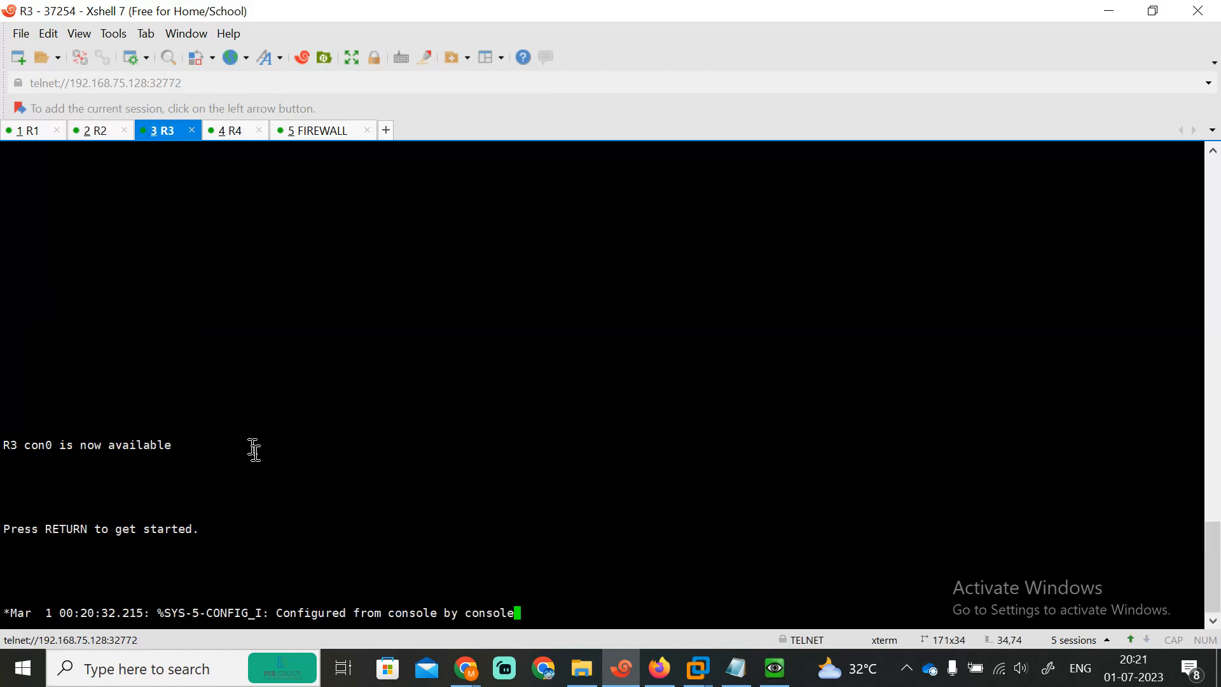
key("Return")
key("Return")
key("Return")
key("Return")
key("Return")
key("Return")
key("Return")
type("l")
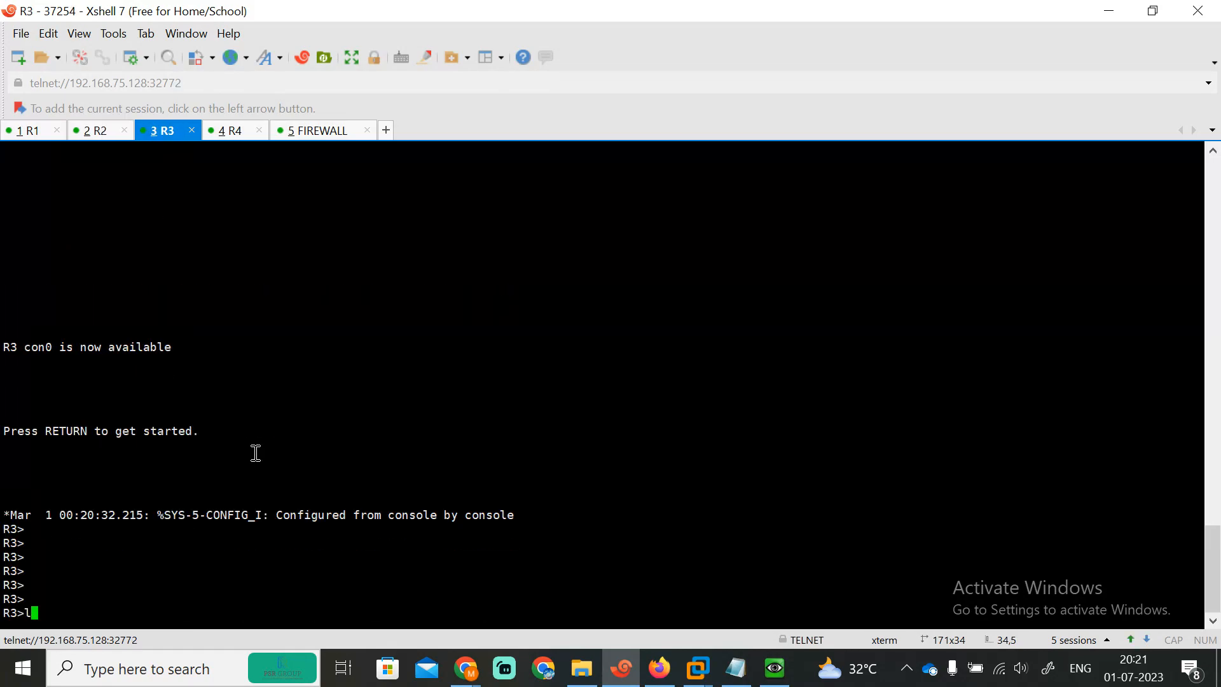
key("BackSpace")
type("en")
key("Return")
type("sh")
key("Tab")
type("ip rou")
key("Tab")
key("Return")
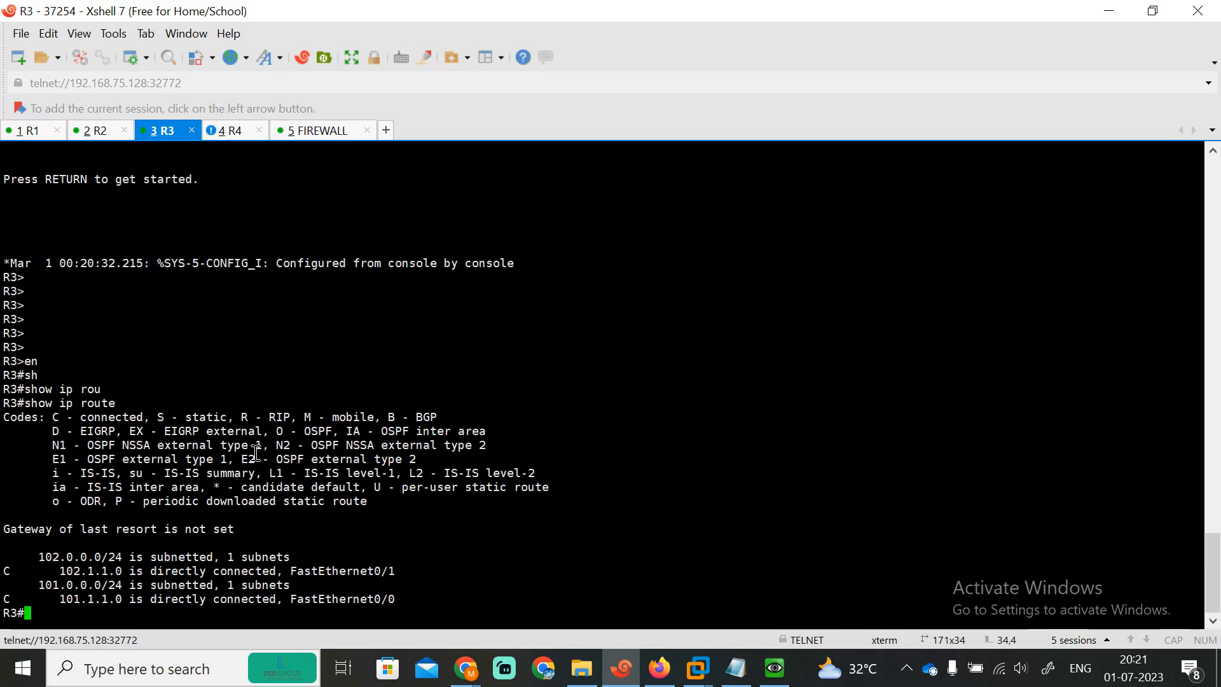
Step: List R3's interfaces and addresses with show ip int brief
key("Return")
key("Return")
key("Return")
type("sh")
key("Tab")
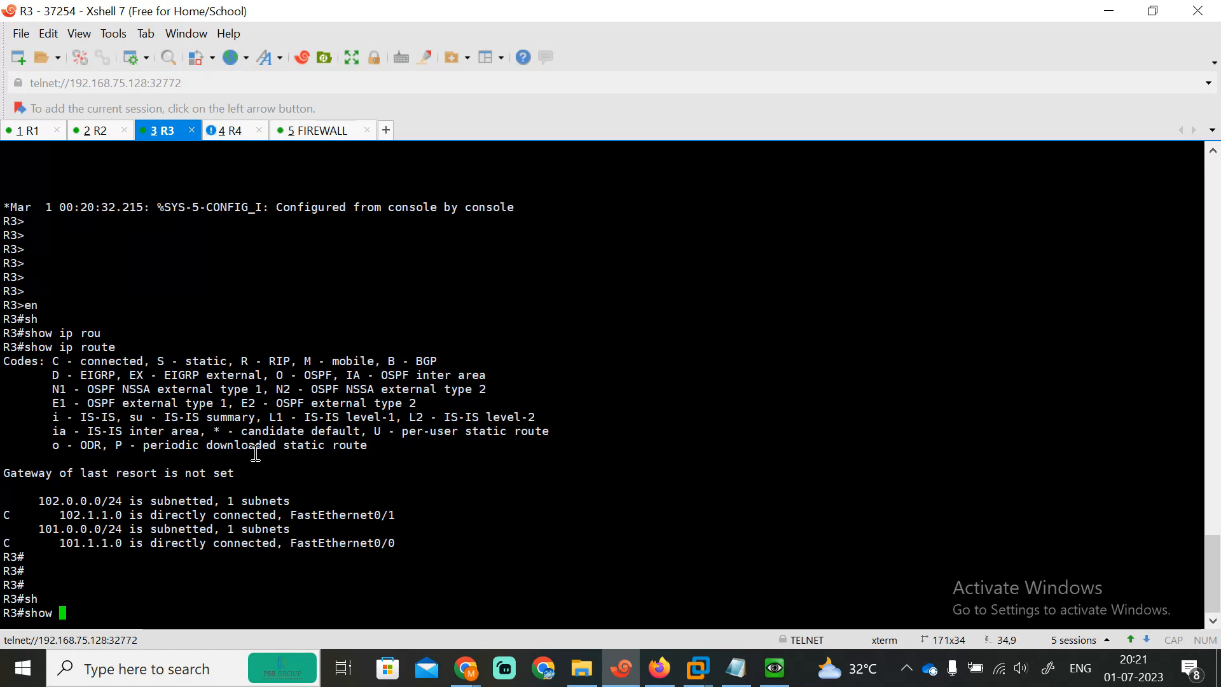
type("ip int br")
key("Return")
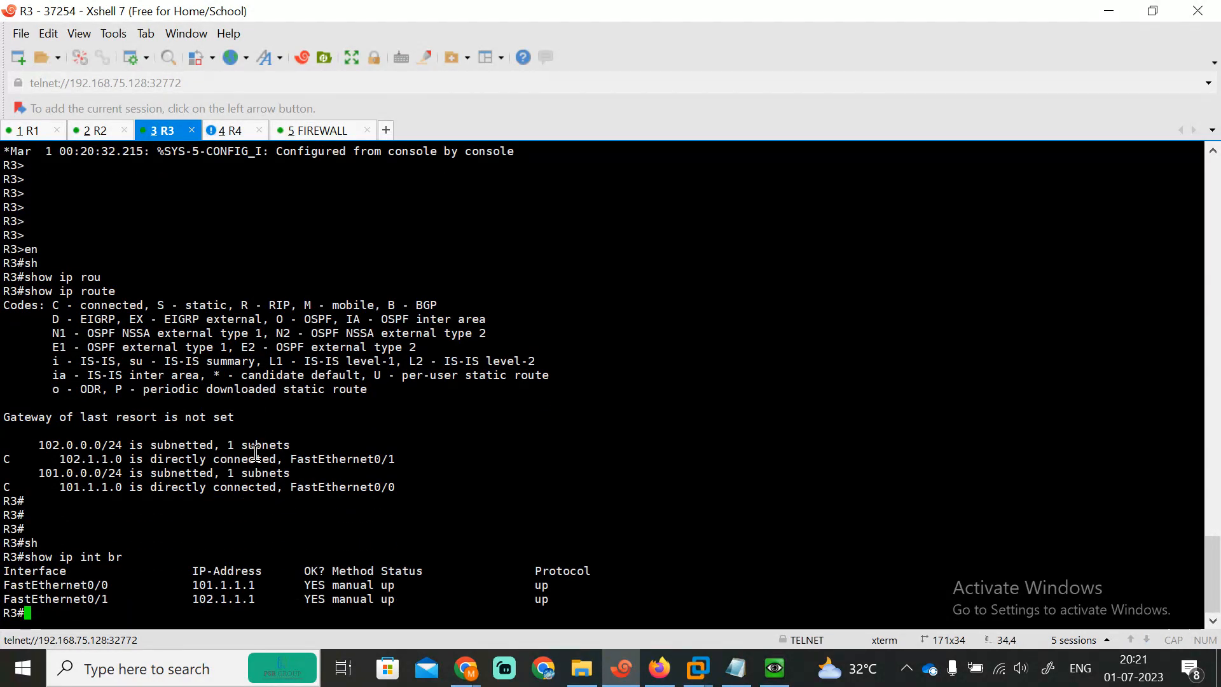
Step: On R4, enable and show the RIP-learned routes
left_click(236, 131)
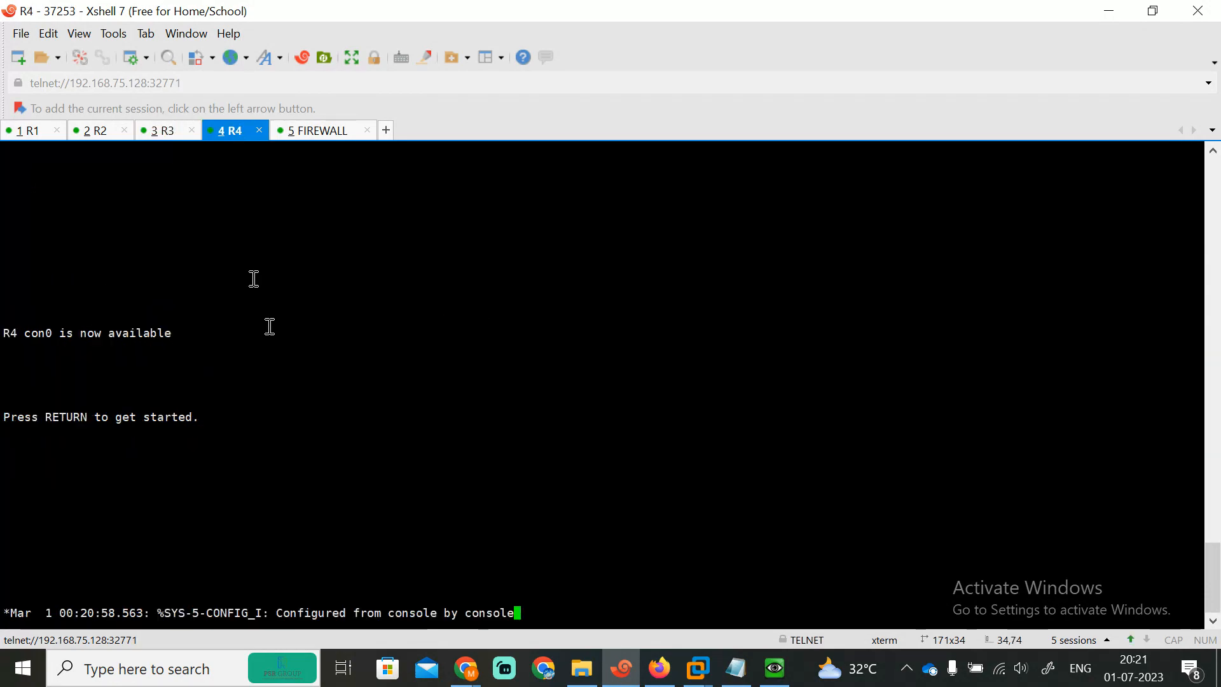
key("Return")
key("Return")
key("Return")
key("Return")
key("Return")
key("Return")
type("en")
key("Return")
type("sh")
key("Tab")
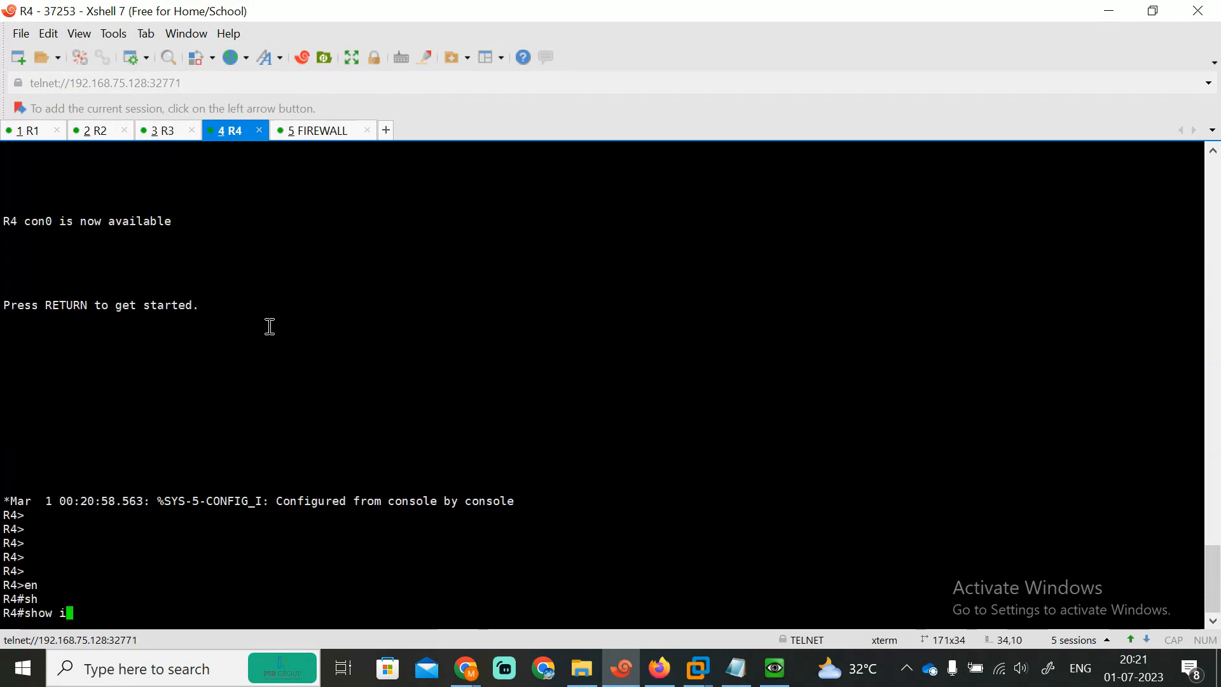
type("ip rout")
key("Tab")
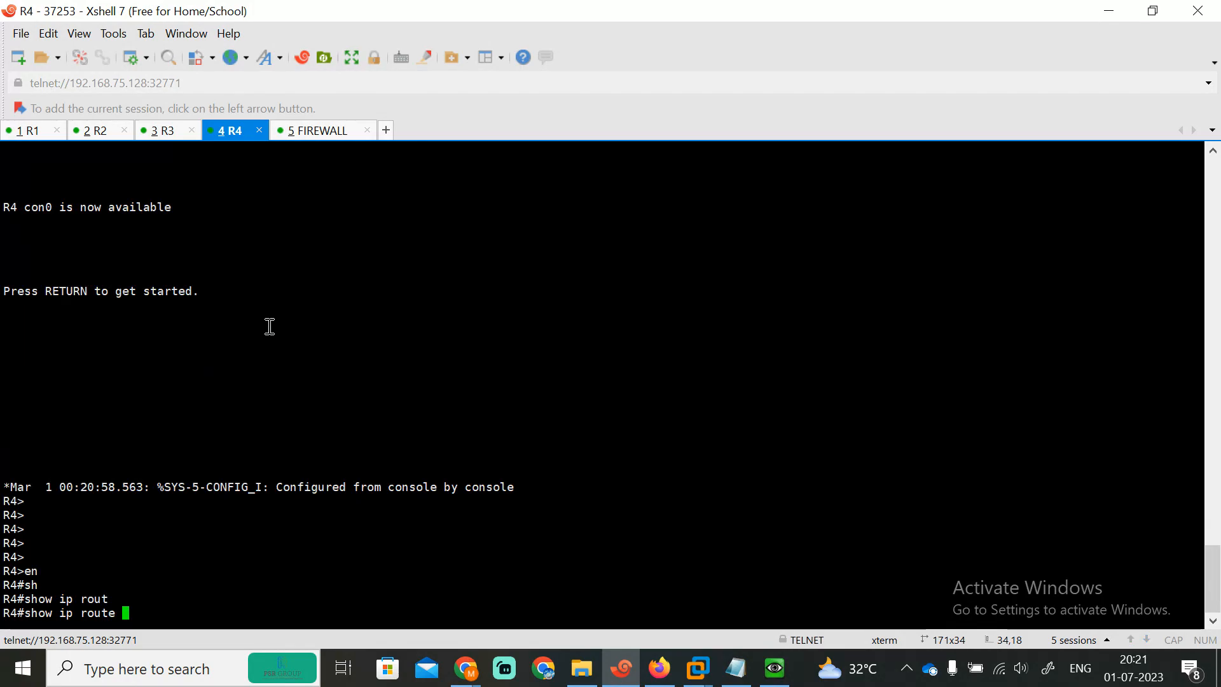
type("ri")
key("Tab")
key("Return")
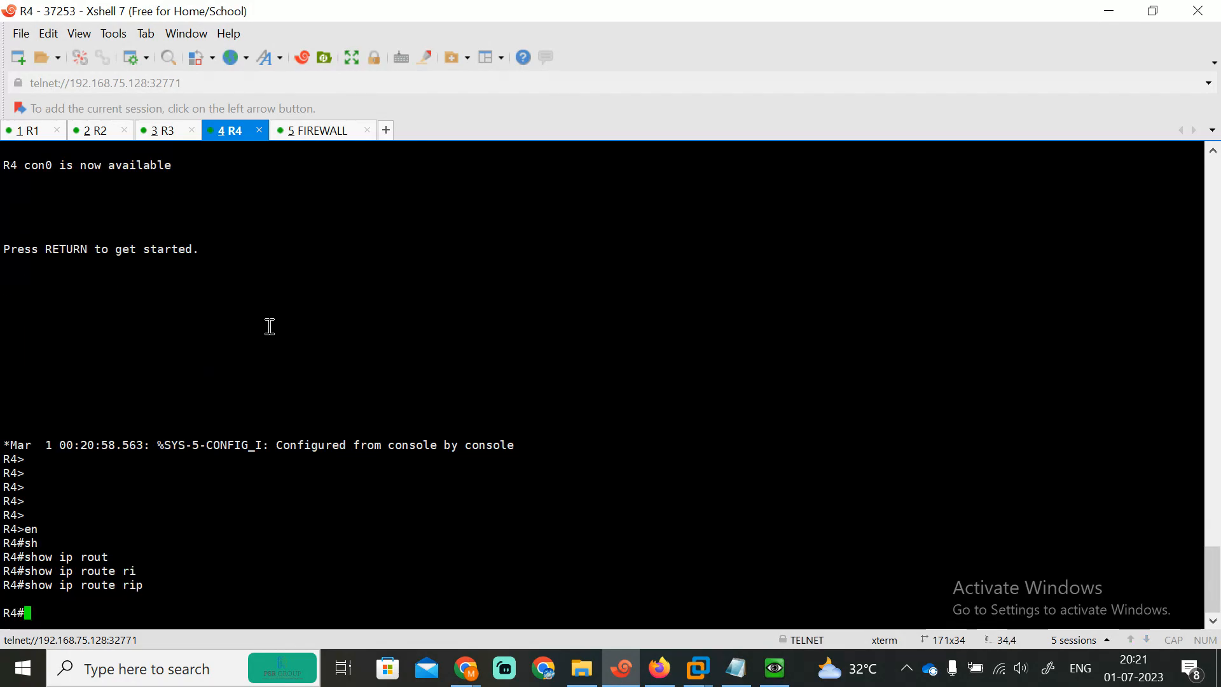
Step: Show R4's full routing table and highlight its default route via 192.168.20.1
type("osh")
key("Tab")
key("BackSpace")
key("BackSpace")
key("BackSpace")
type("sh")
key("Tab")
type("ip")
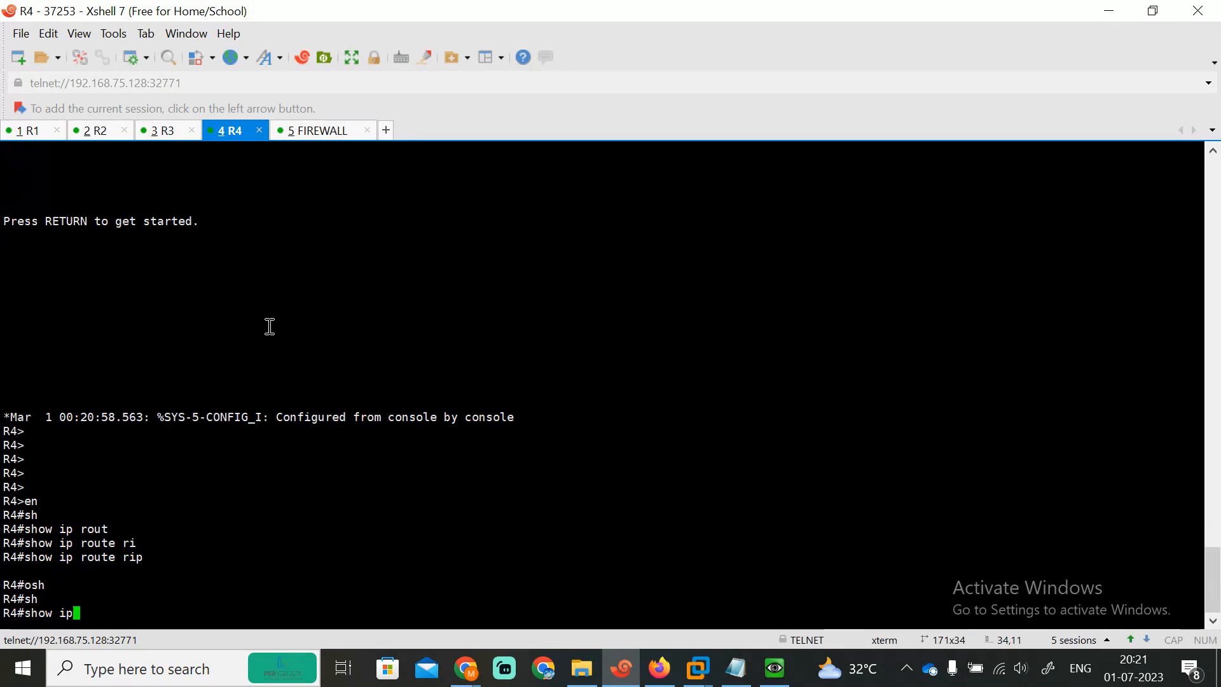
type(" rou")
key("Tab")
key("Return")
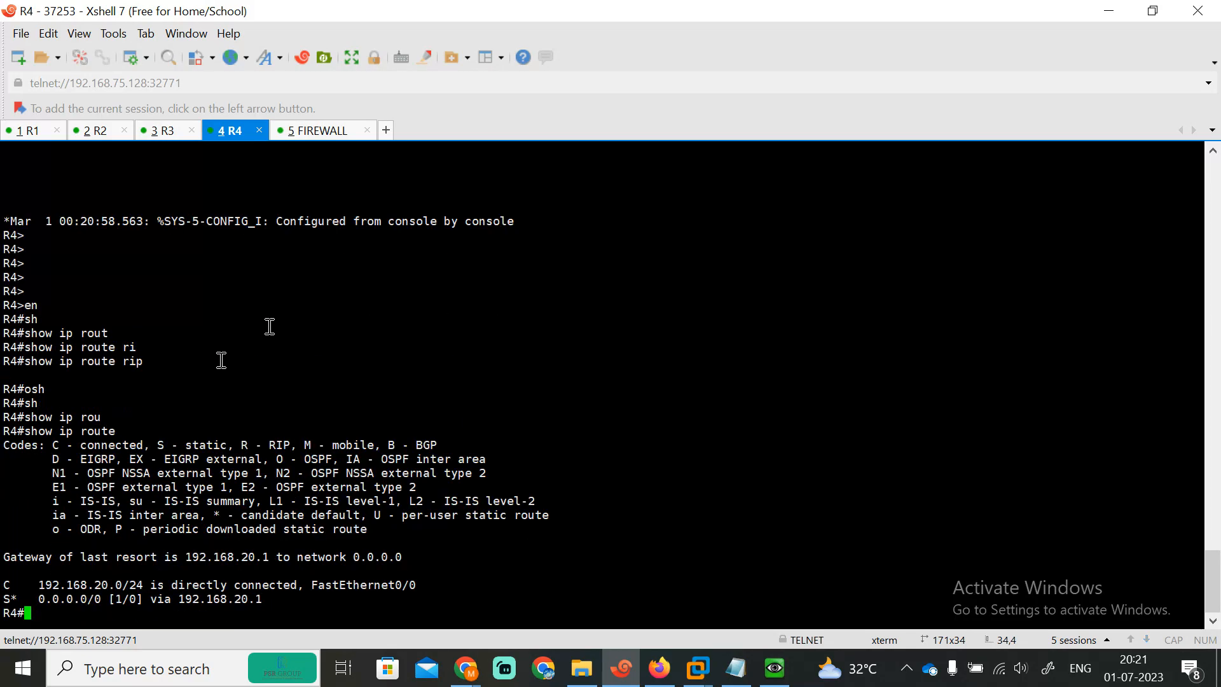
left_click_drag(39, 598, 265, 596)
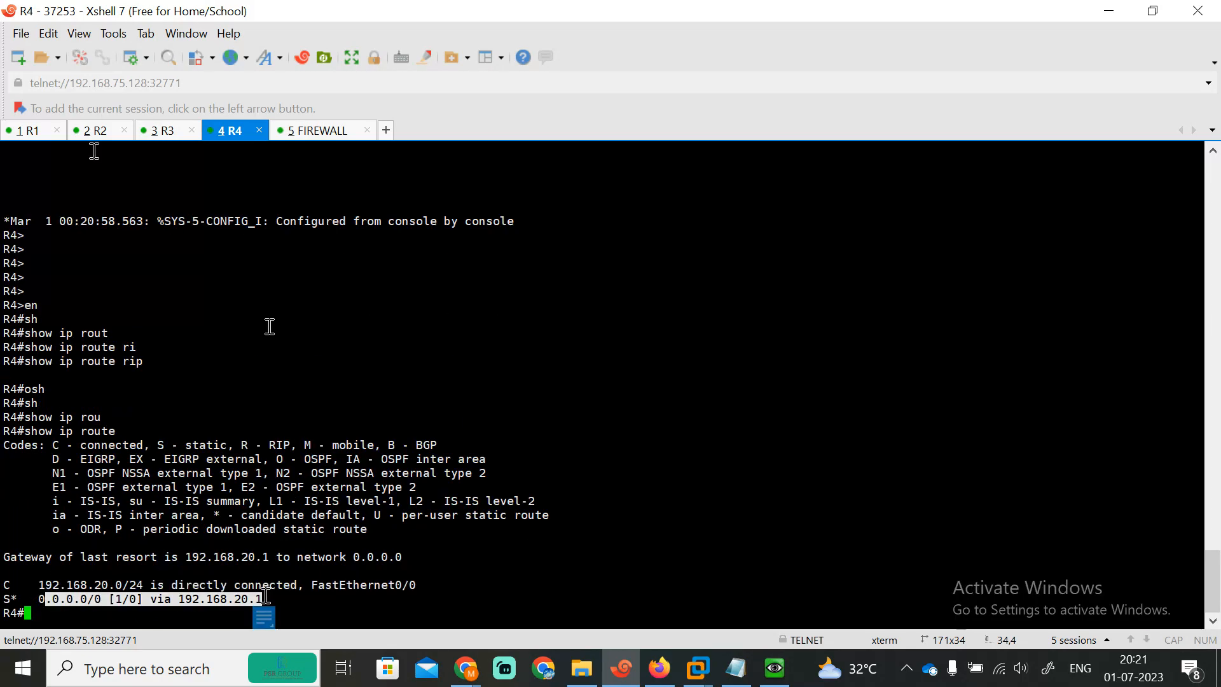
left_click(36, 134)
Step: Highlight R1's connected routes and check its RIP-learned routes
key("Return")
key("Return")
key("Return")
key("Return")
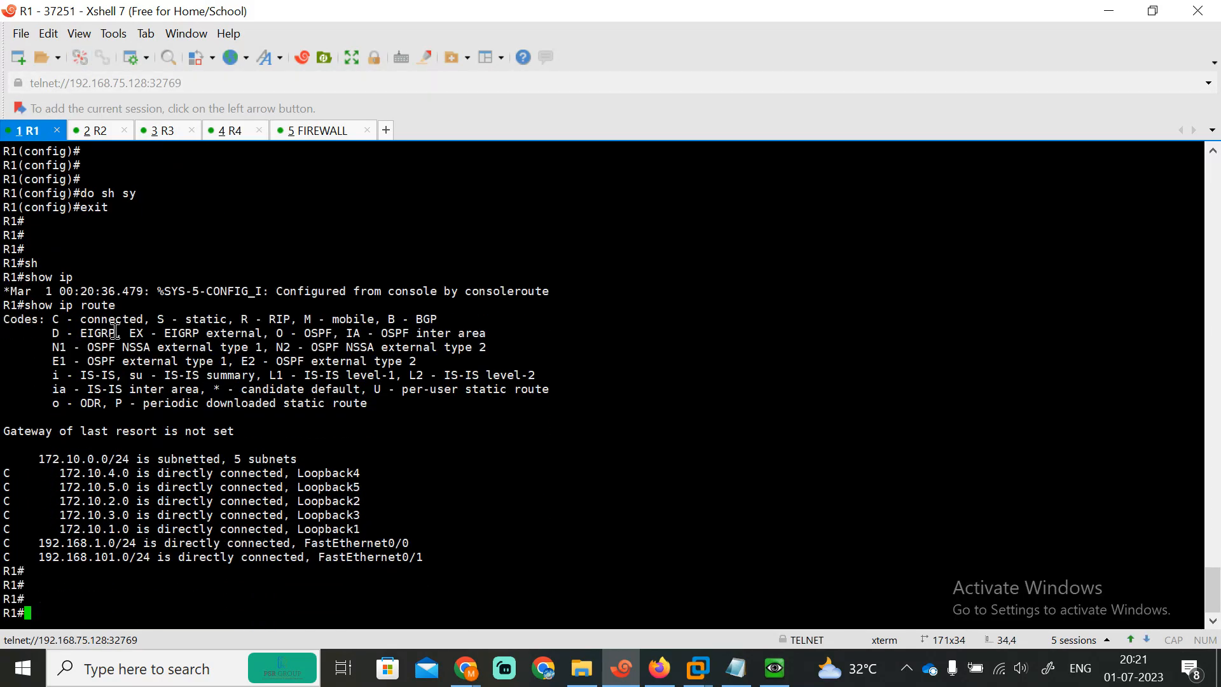
left_click_drag(16, 451, 397, 546)
key("Return")
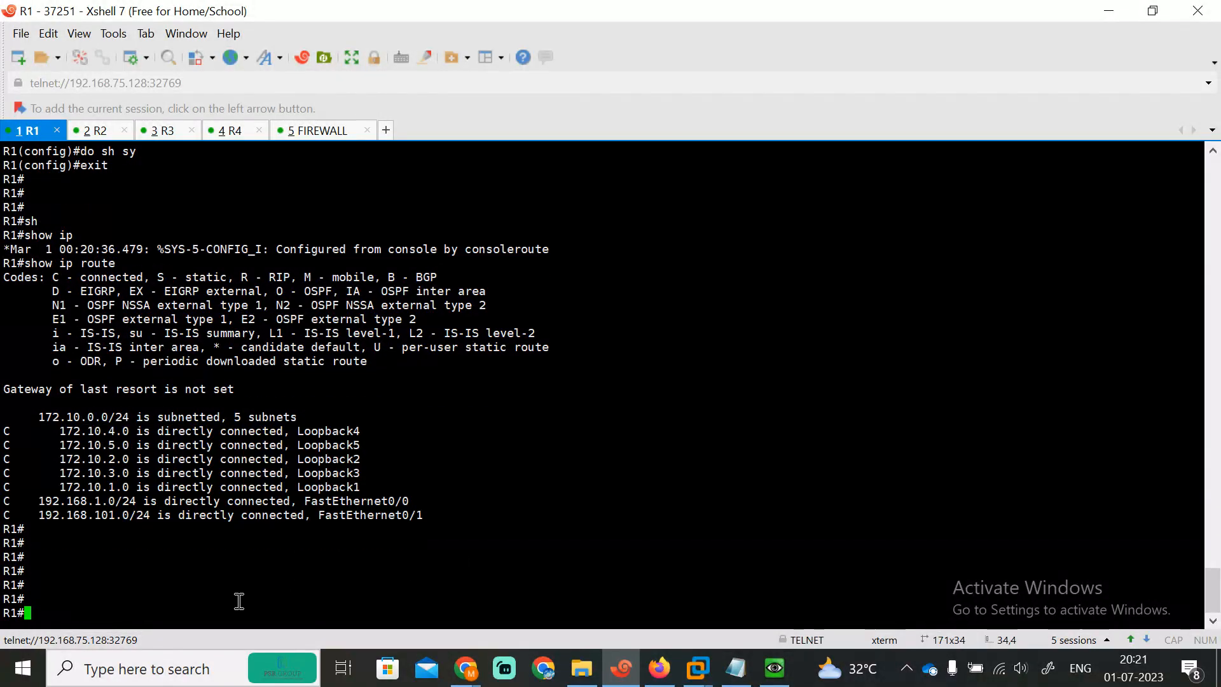
type("sh")
key("Tab")
type("ip rou")
key("Tab")
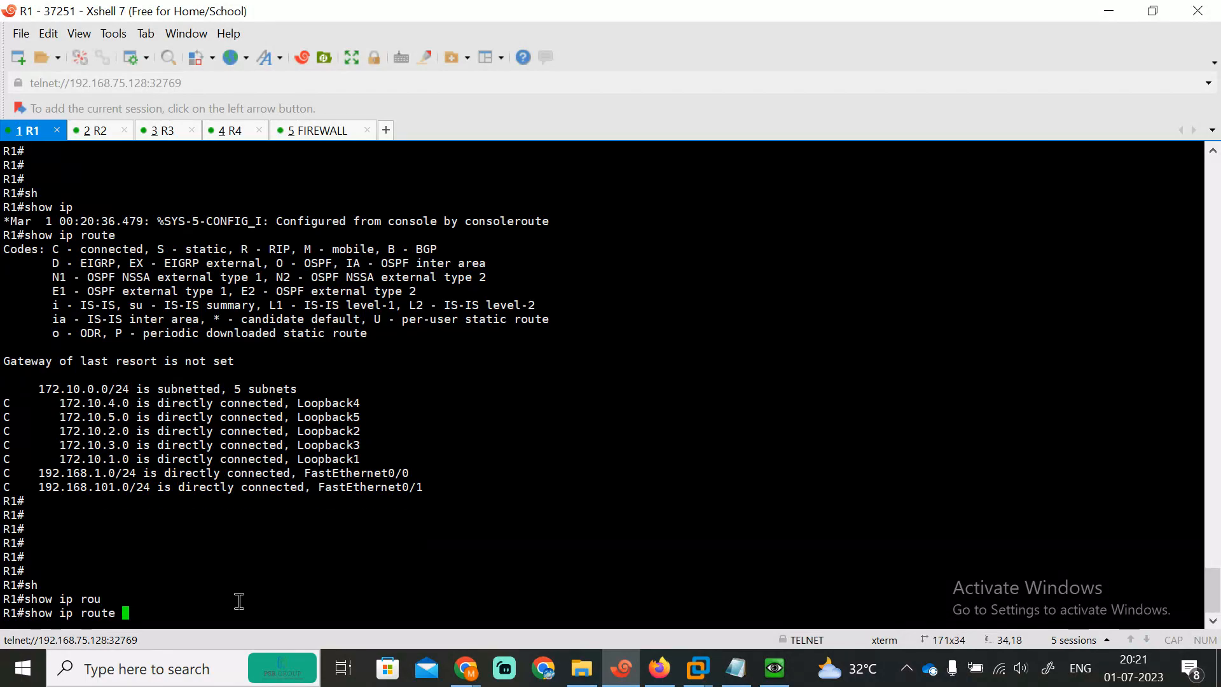
type("ri")
key("Tab")
key("Return")
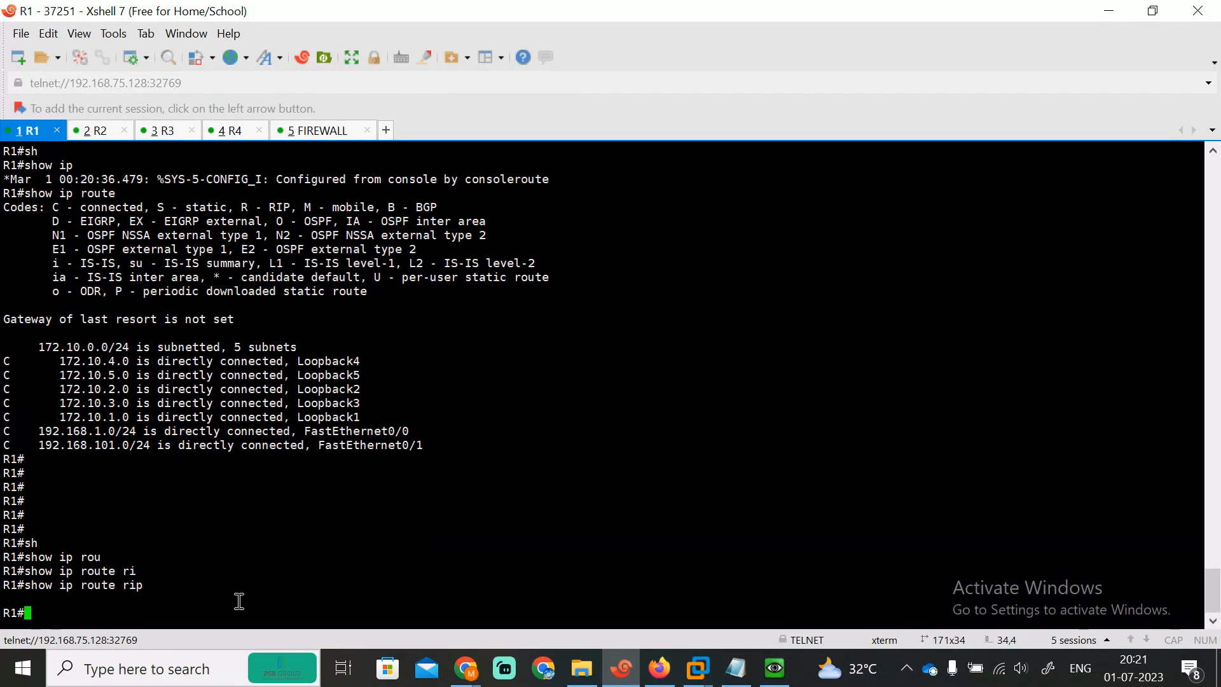
Step: Enter the router rip configuration on R1 from global configuration mode
type("conf ter")
key("Return")
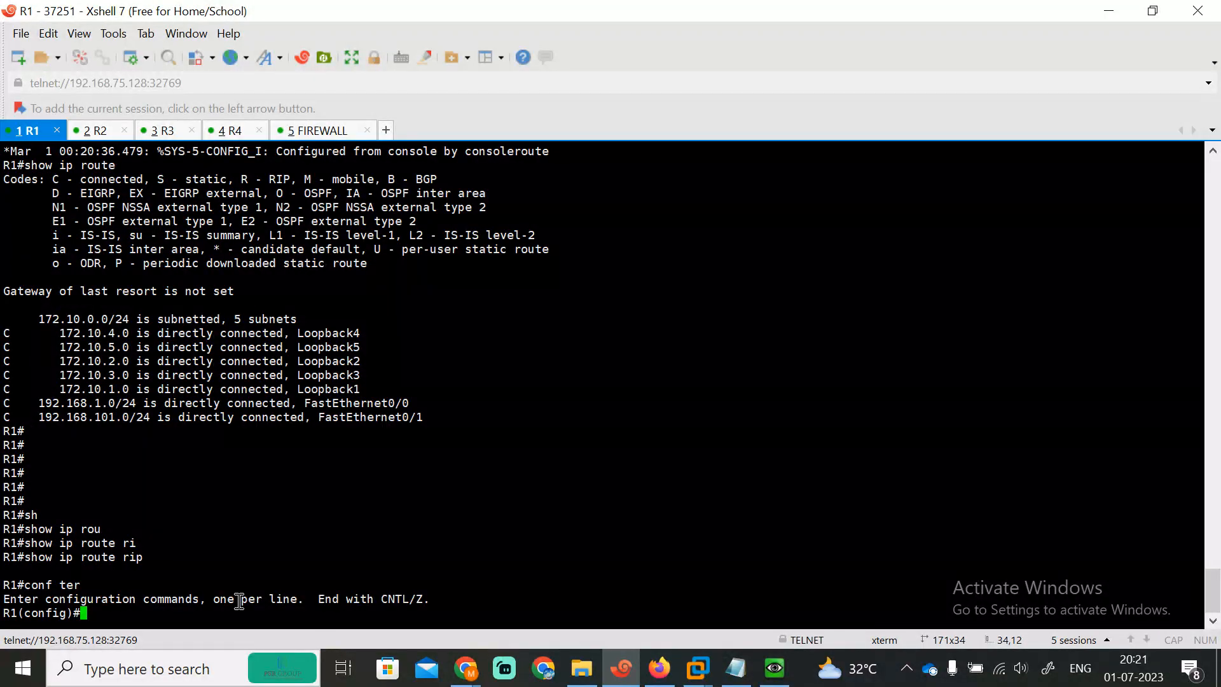
type("rou")
key("Tab")
type("r")
key("Tab")
type("fi")
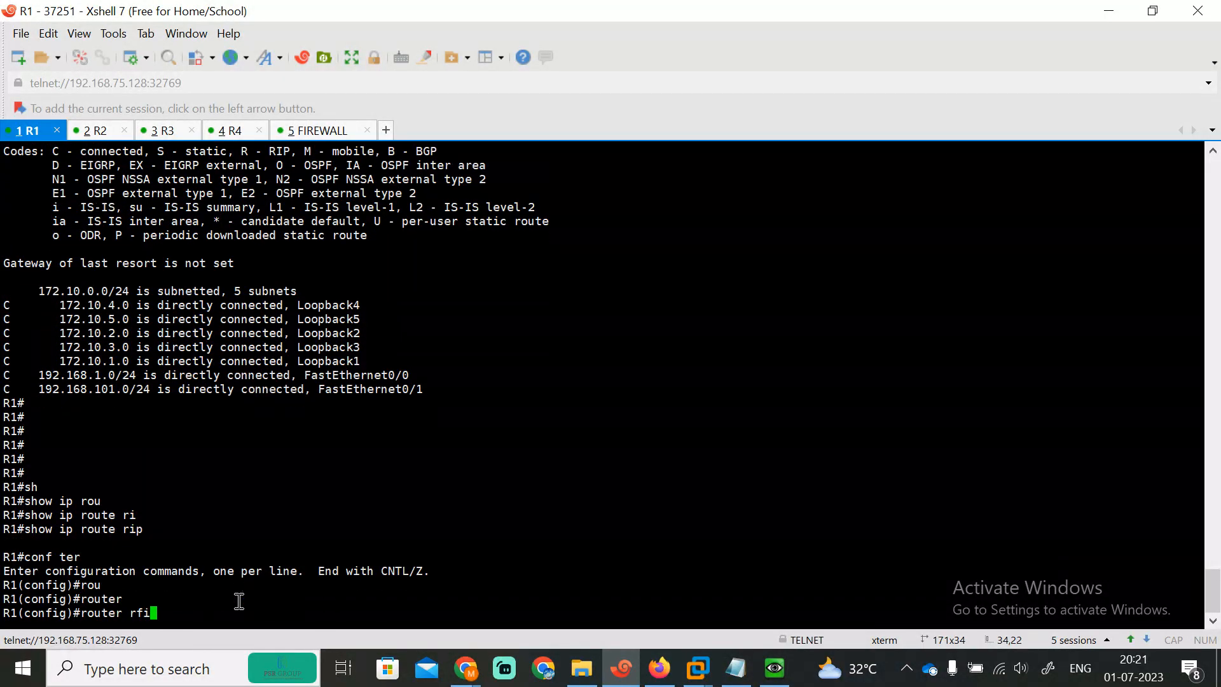
key("Tab")
key("BackSpace")
key("BackSpace")
type("i")
key("Tab")
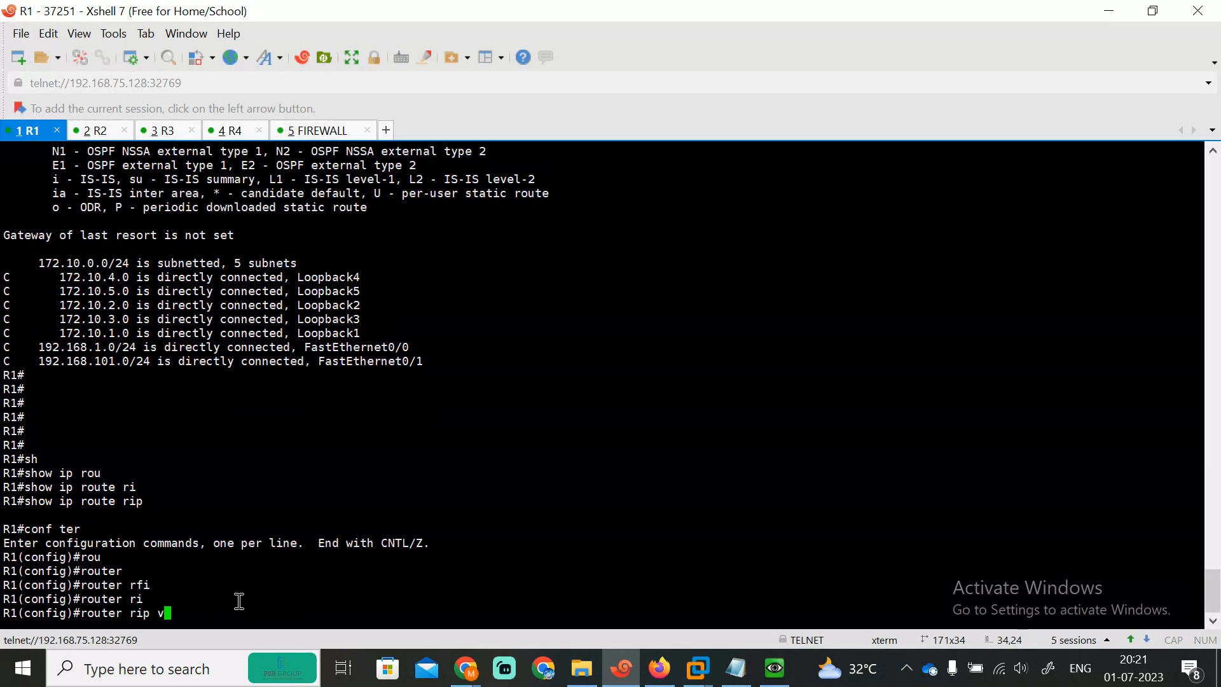
type("ver")
key("Tab")
key("Tab")
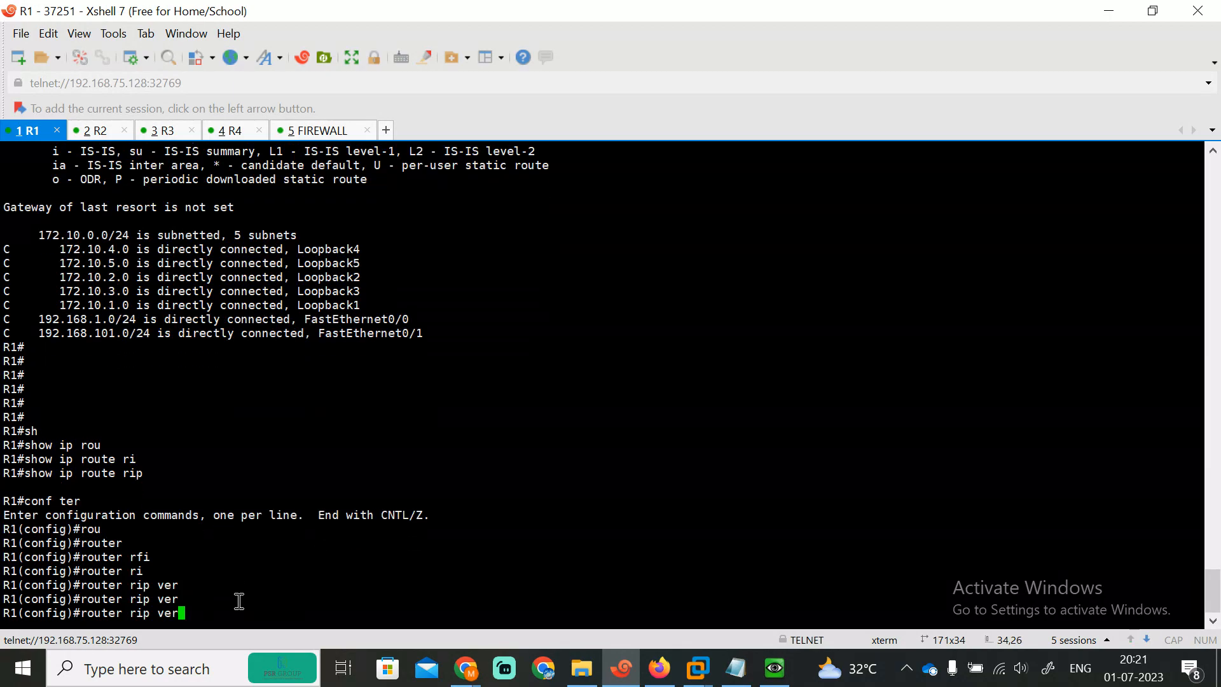
key("Return")
Step: Set RIP version 2, enable auto-summary, and advertise network 0.0.0.0 on R1
type("ver")
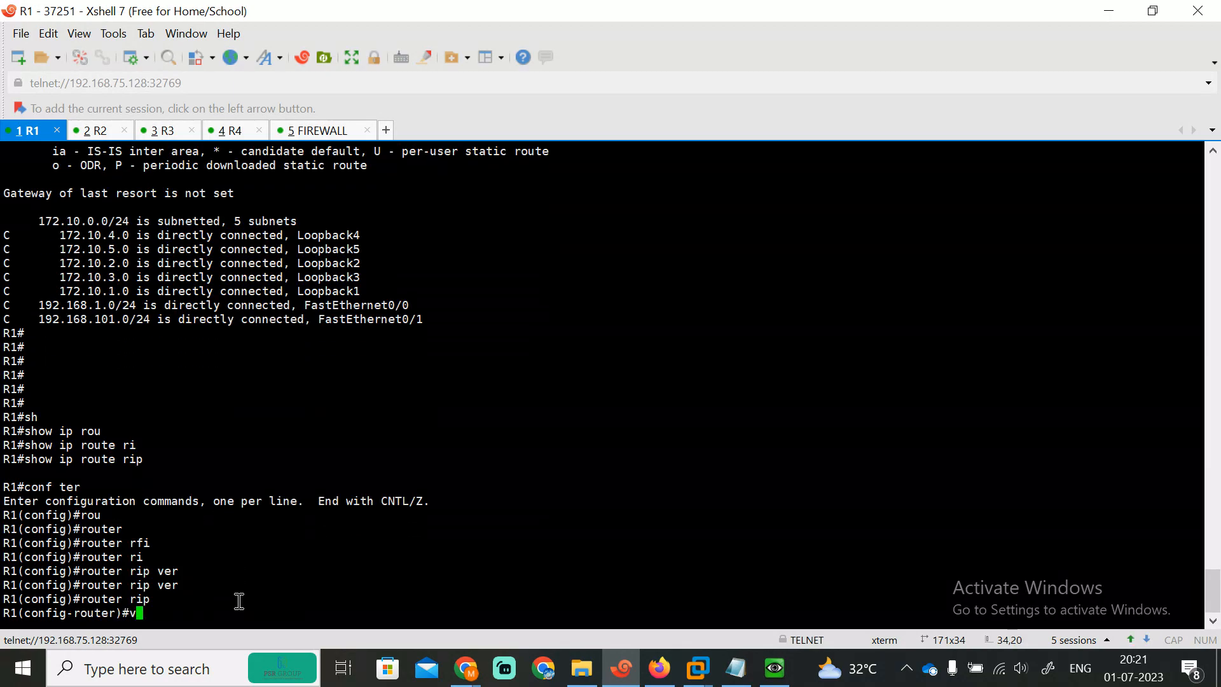
key("Tab")
type("2")
key("Return")
key("Return")
key("Return")
key("Return")
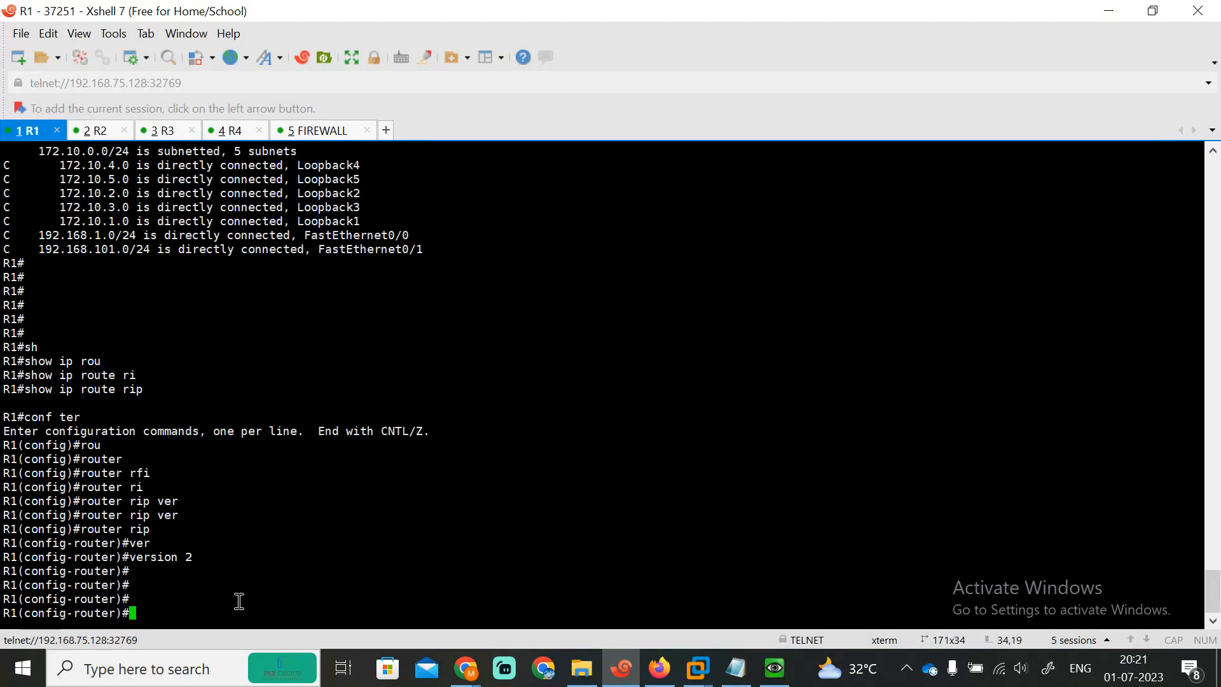
type("au")
key("Tab")
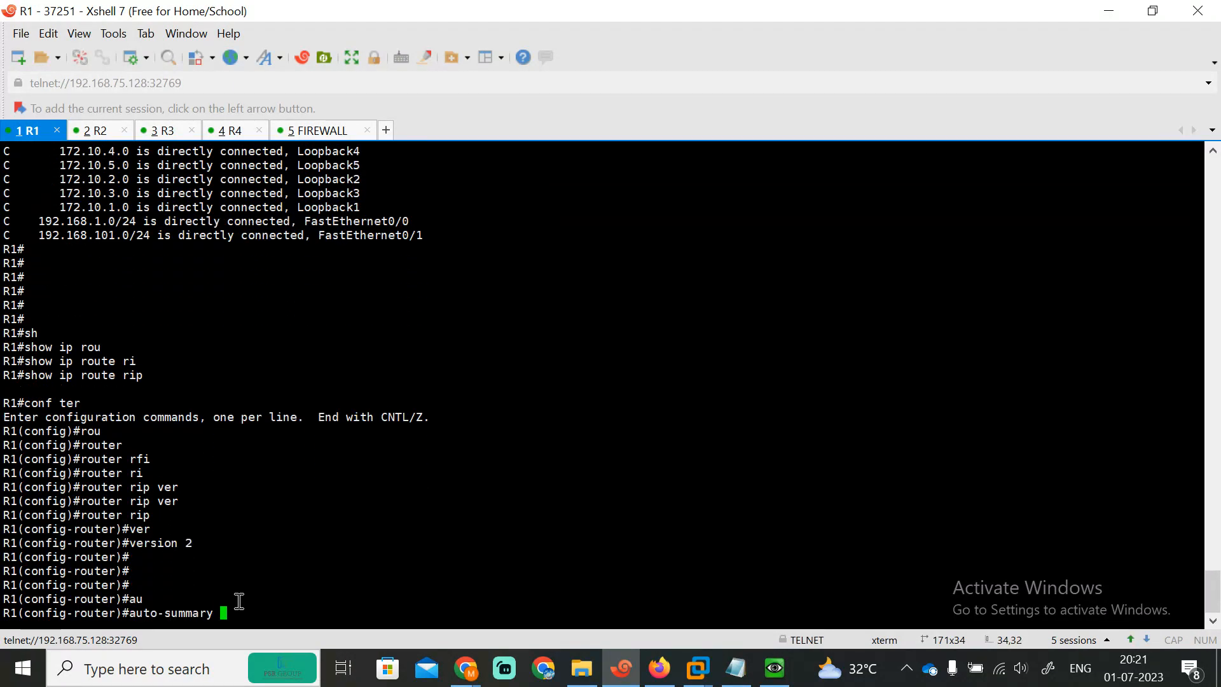
key("Return")
key("Return")
key("Return")
key("Return")
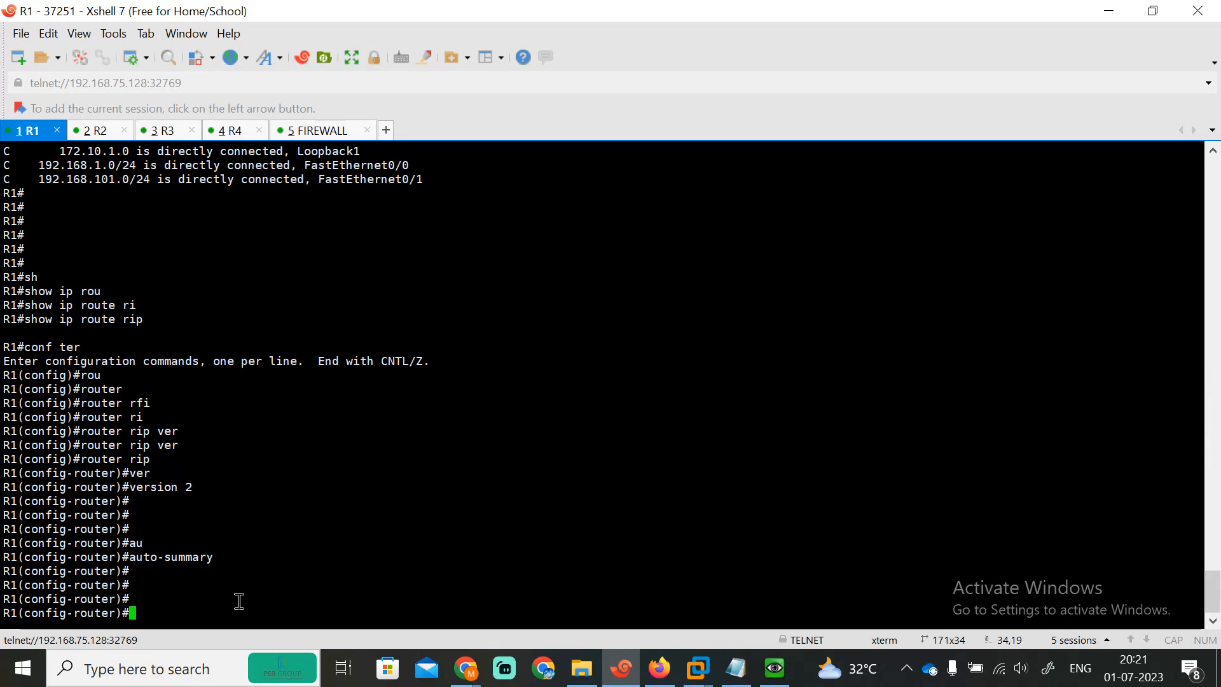
type("net")
key("Tab")
type("0.0.")
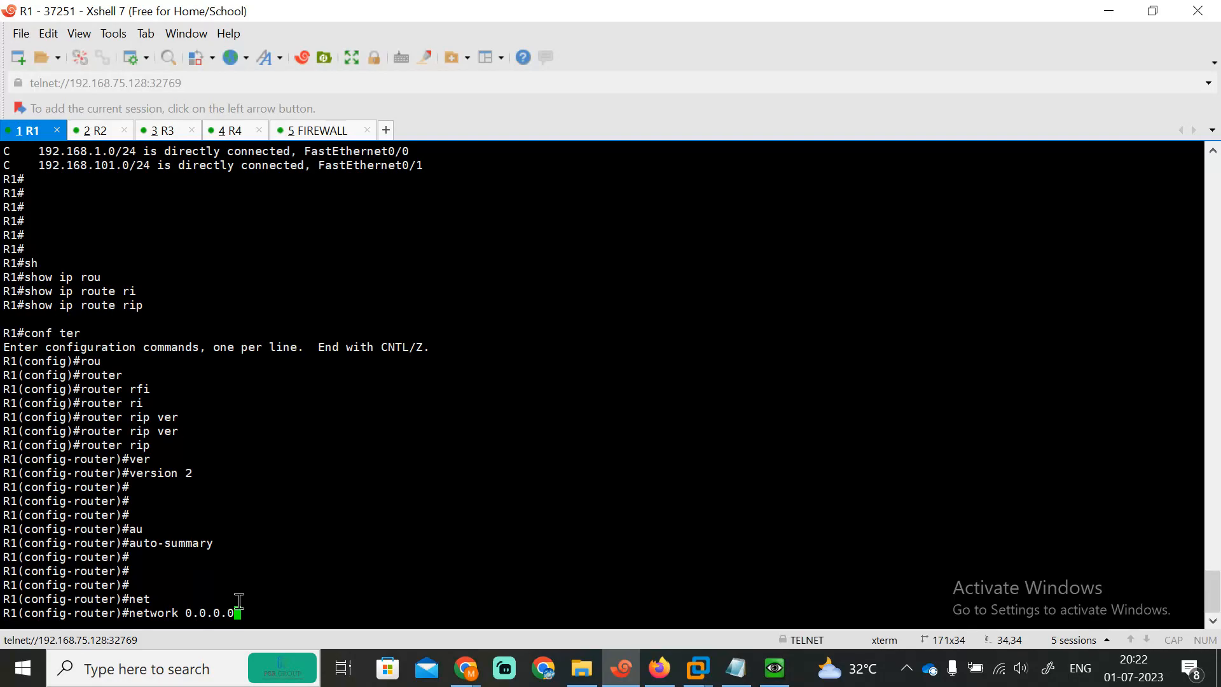
type("0.0")
key("Return")
key("Return")
key("Return")
key("Return")
key("Return")
key("Return")
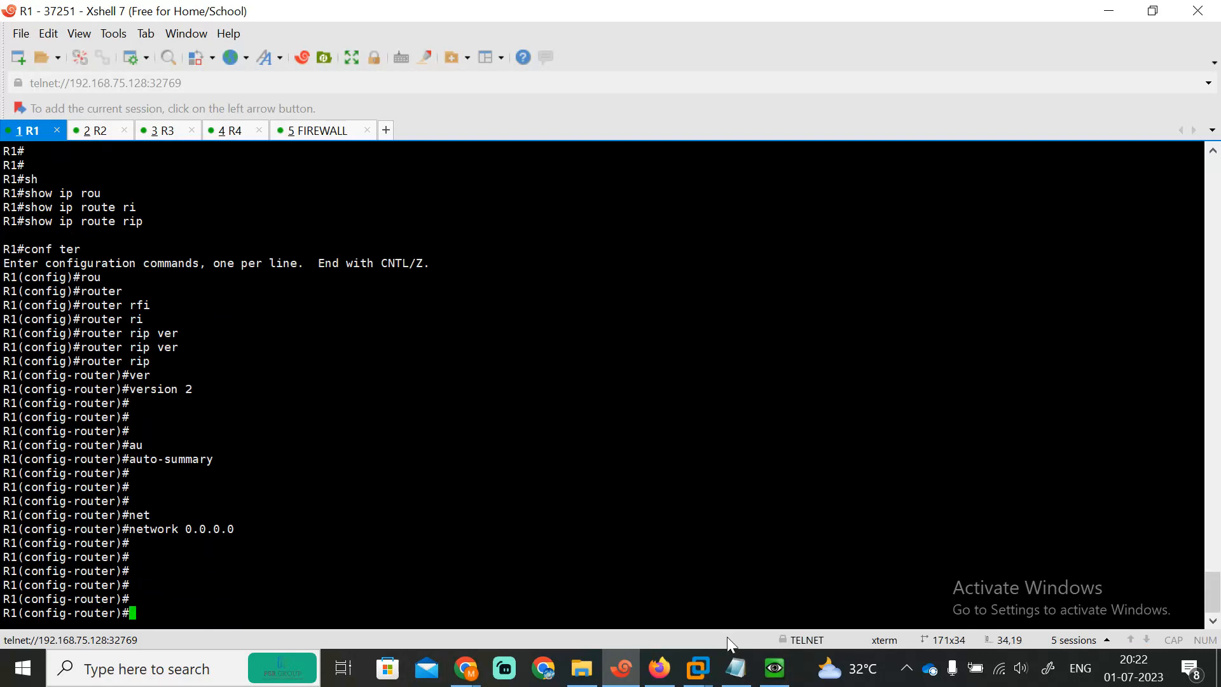
Step: Check the RIP commands in the NAT notes, then save R1's configuration with do wr
left_click(735, 667)
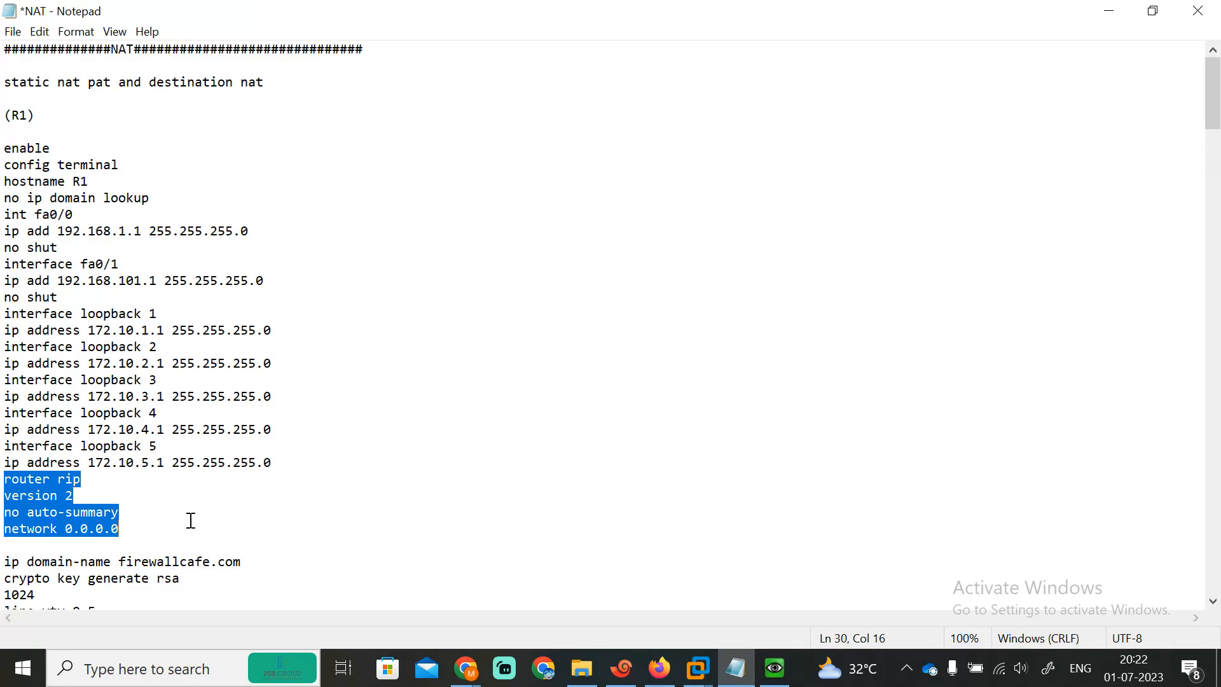
left_click(1108, 11)
key("Return")
key("Return")
key("Return")
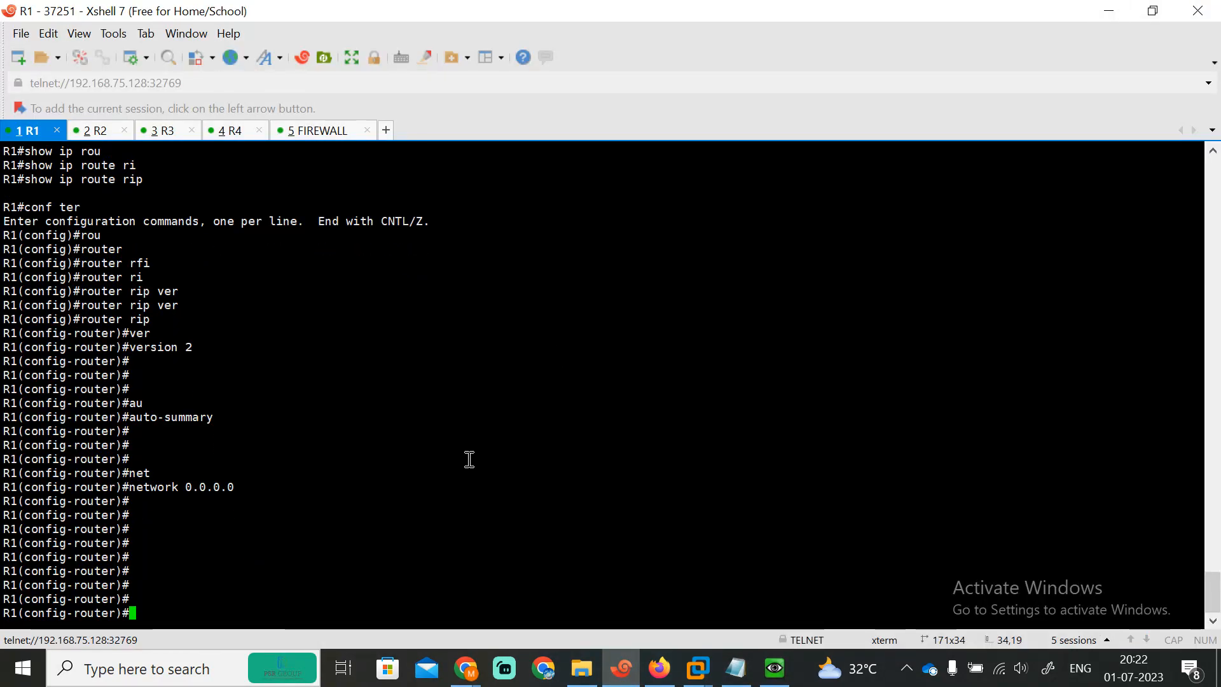
type("do wr")
key("Return")
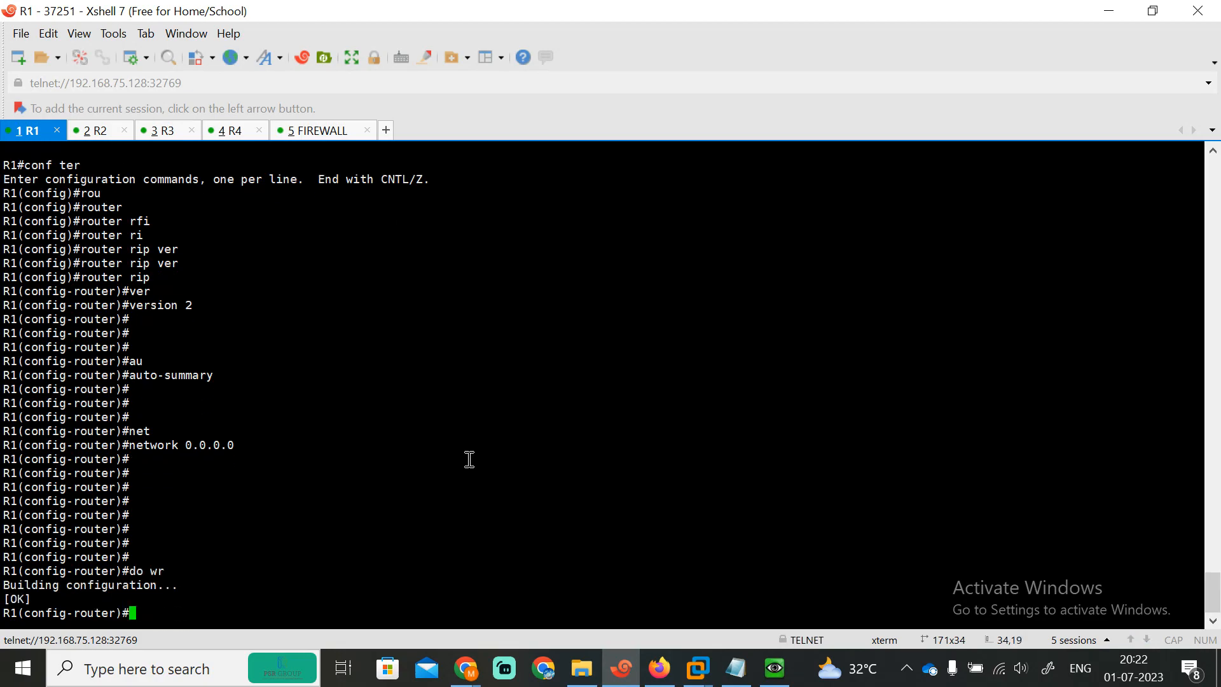
Step: Display R1's RIP-learned routes, which show none yet
type("do")
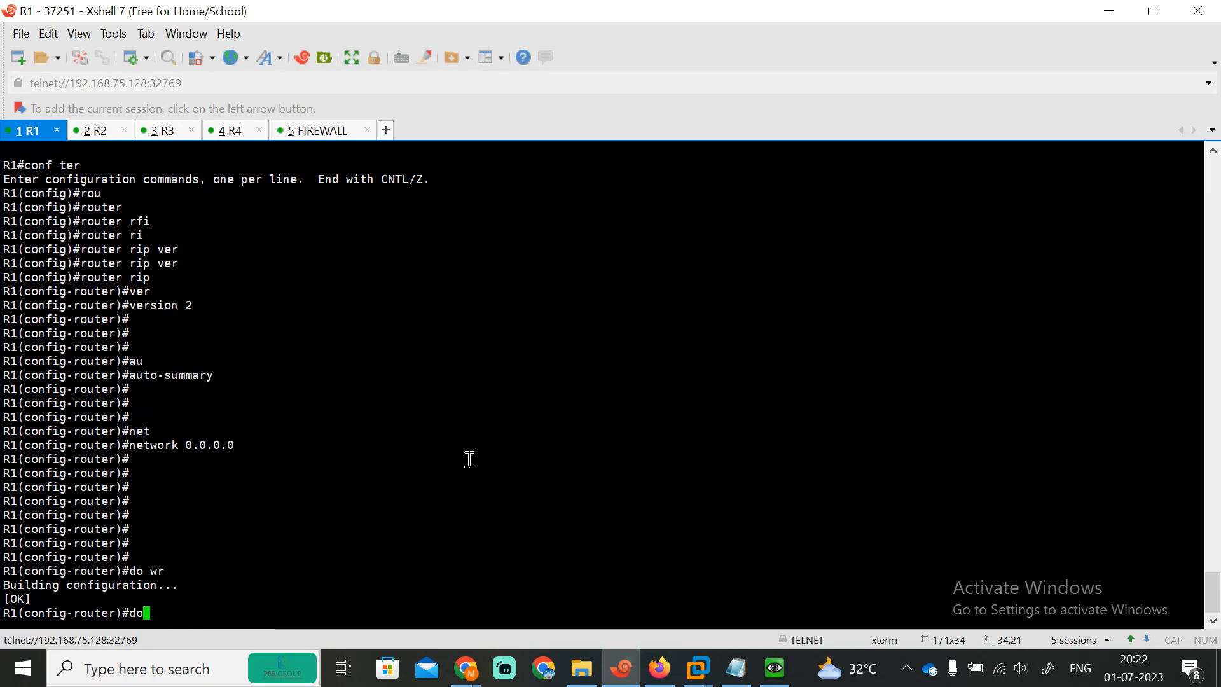
type(" sh ip rout")
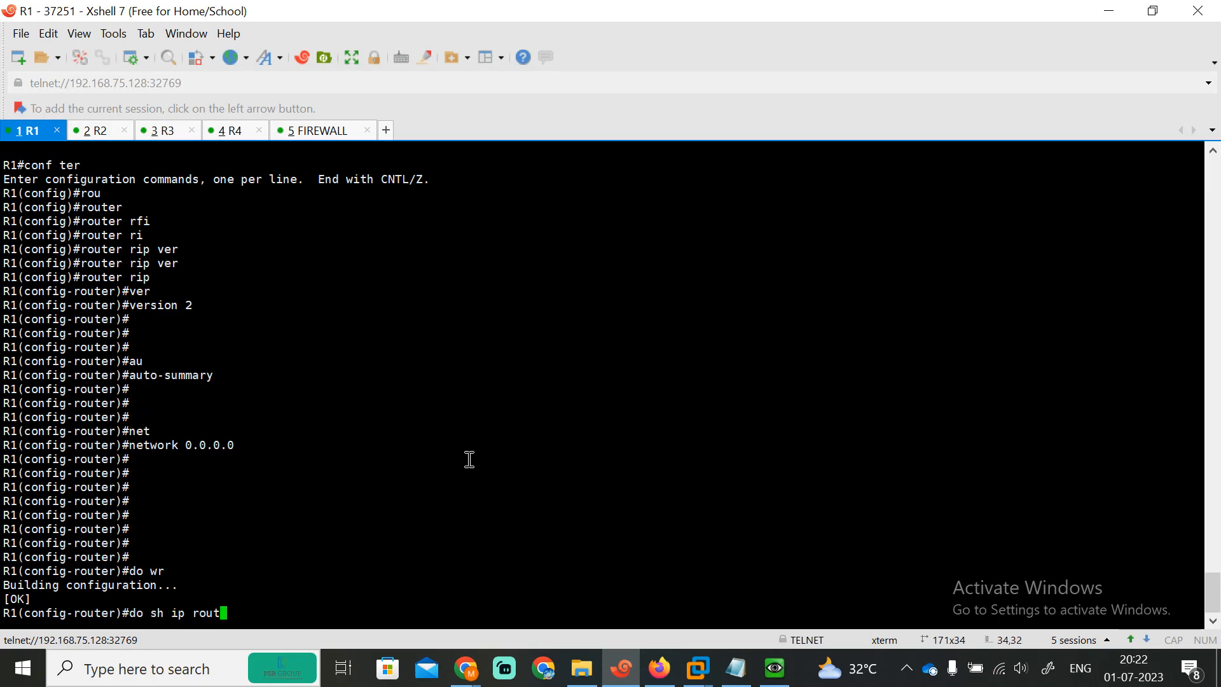
key("Tab")
type("rip")
key("Return")
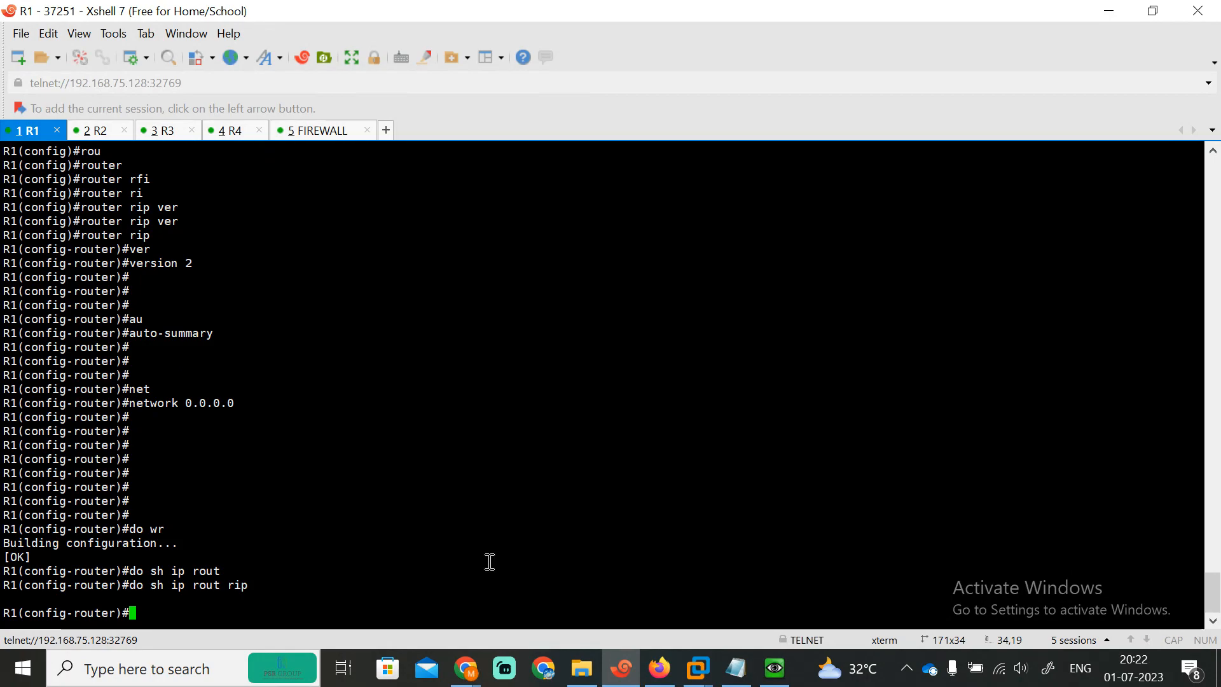
Step: Go to the FortiGate RIP settings page under Network
left_click(659, 667)
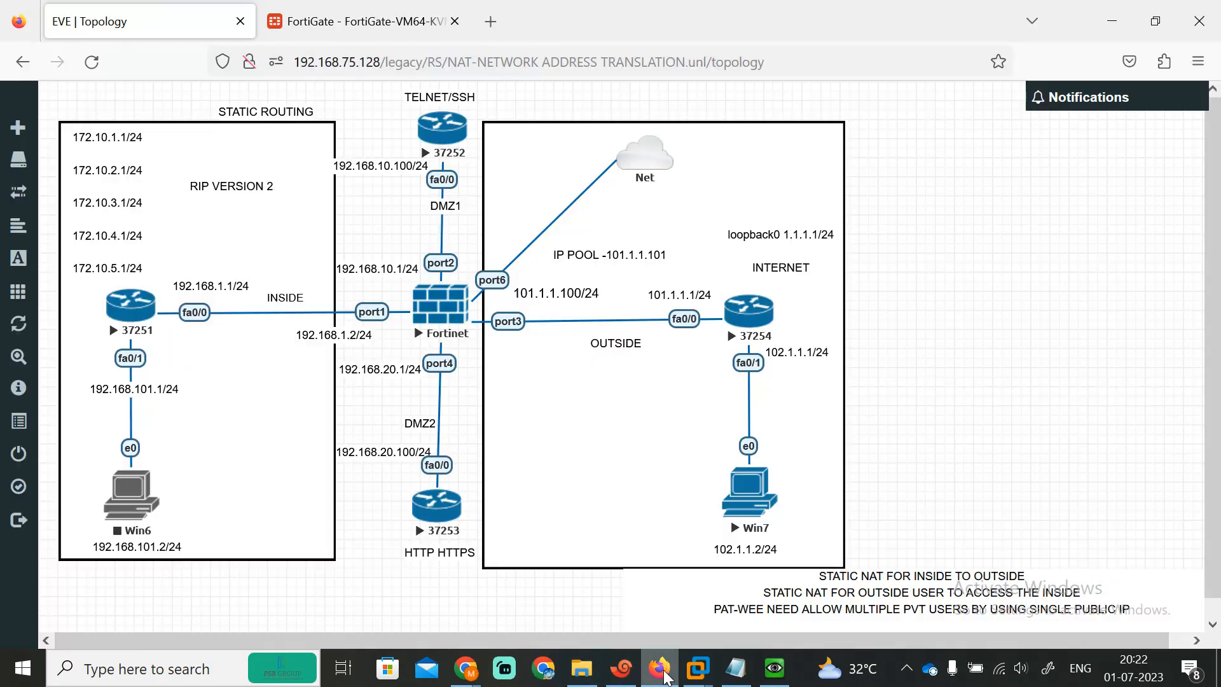
left_click(363, 21)
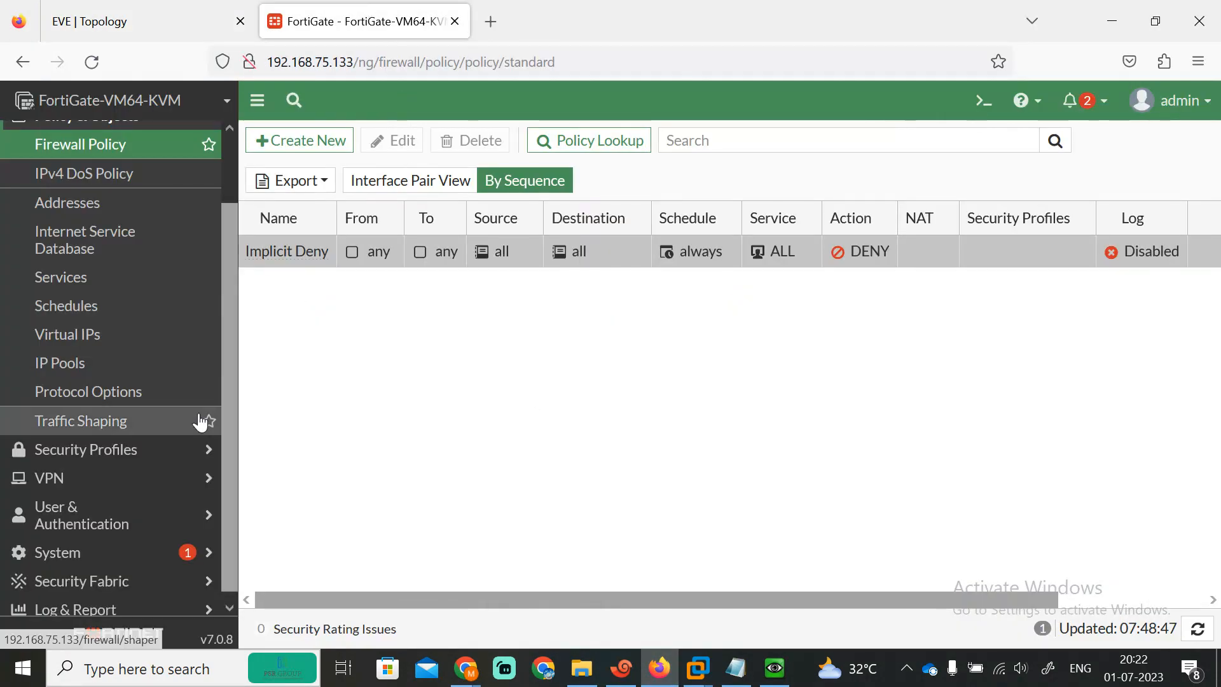
scroll(215, 132, "up", 3)
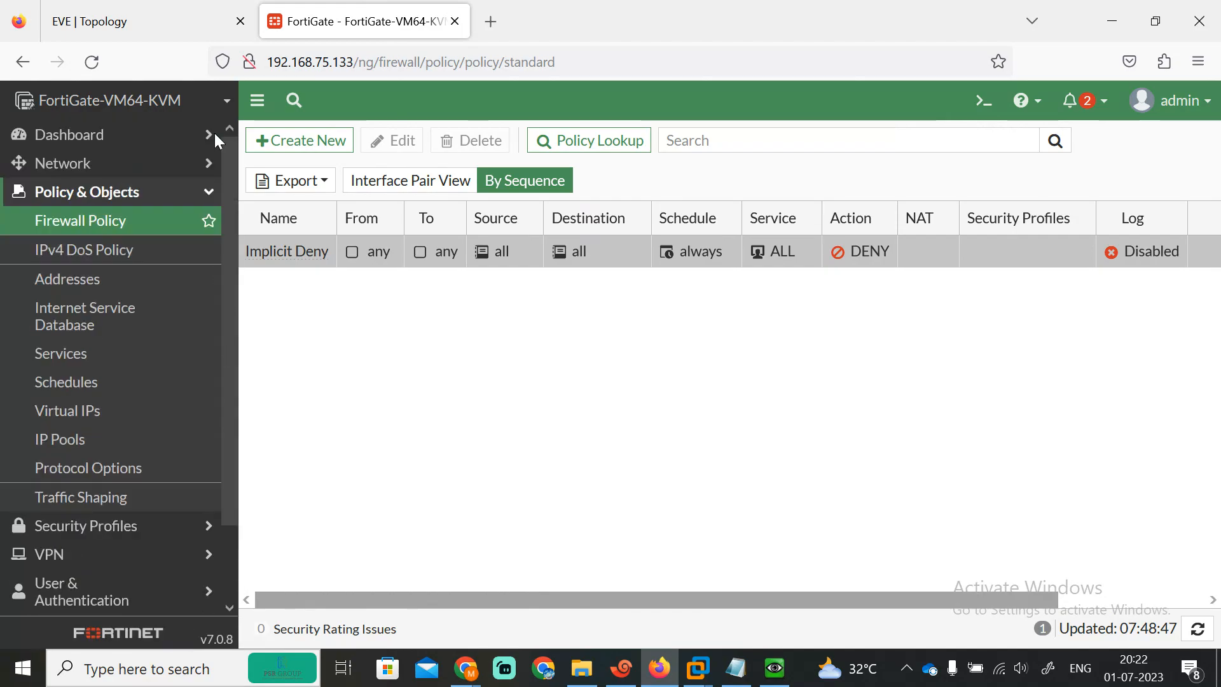
left_click(51, 166)
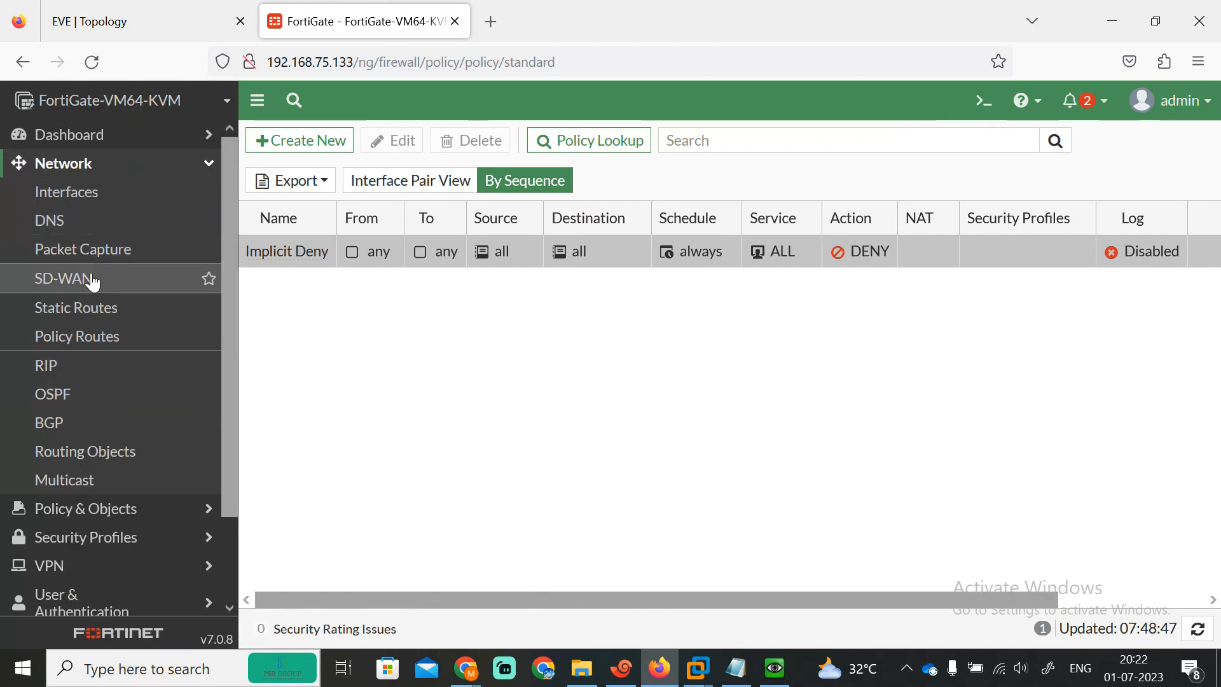
left_click(84, 373)
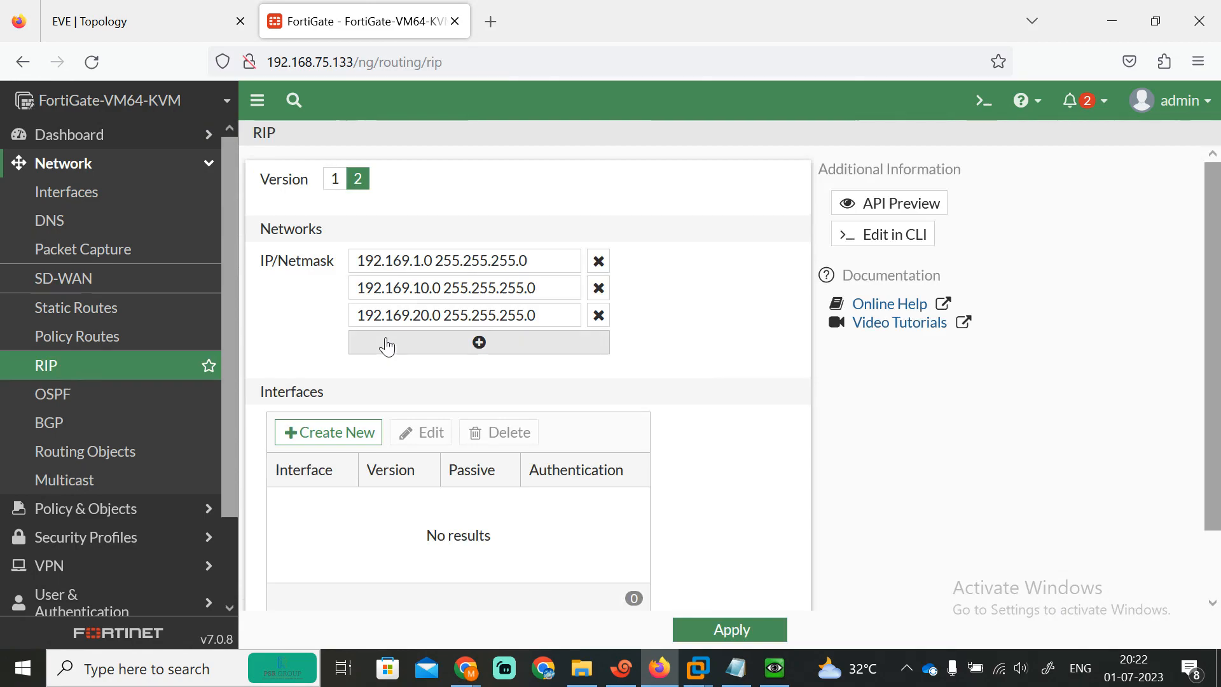
Step: Correct the RIP networks to 192.168.1.0, 192.168.10.0 and 192.168.20.0, and apply
left_click(405, 264)
key("BackSpace")
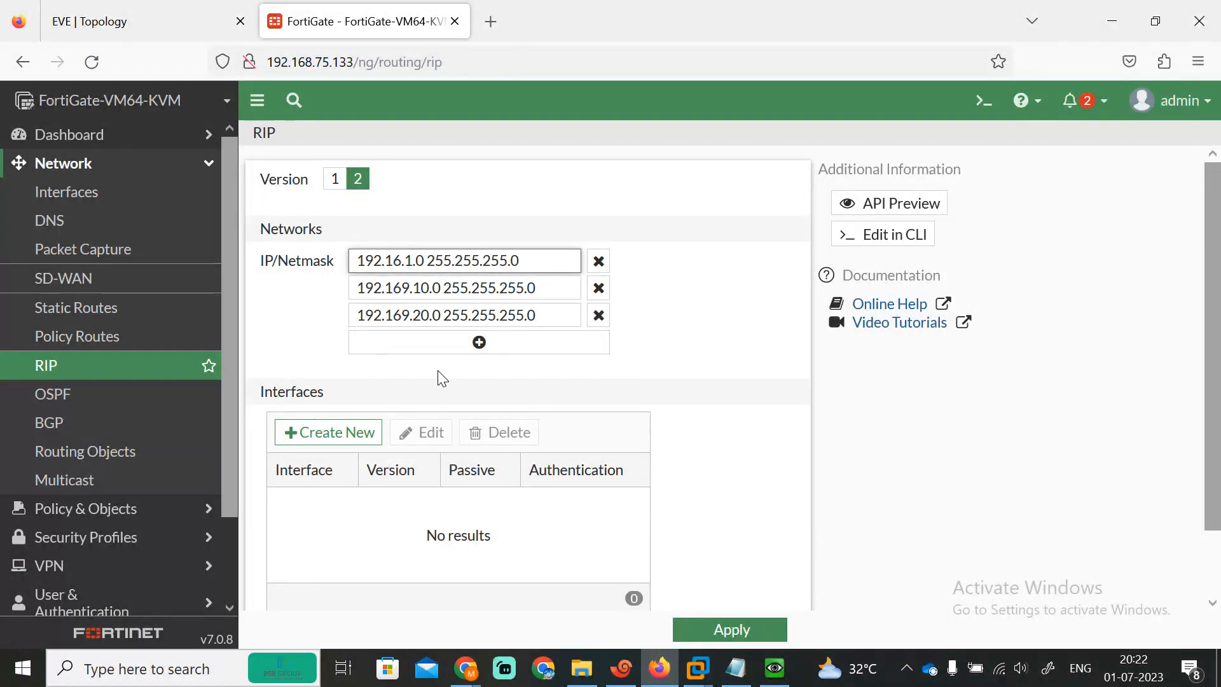
type("8")
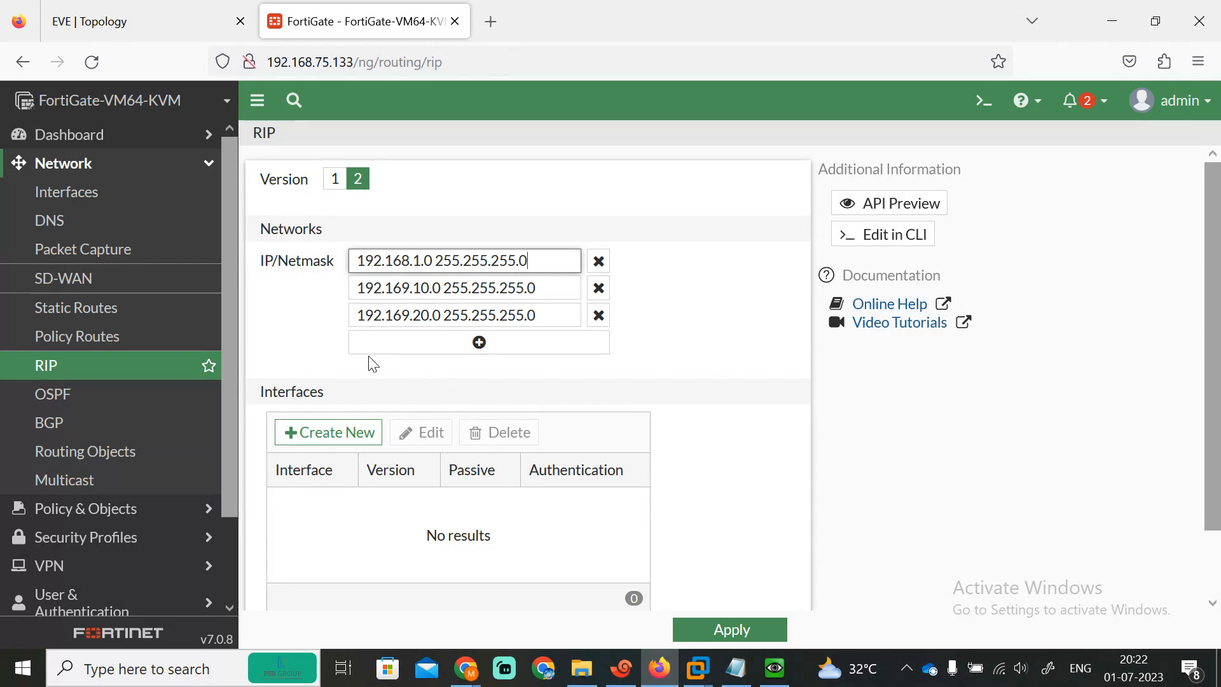
left_click(408, 288)
key("BackSpace")
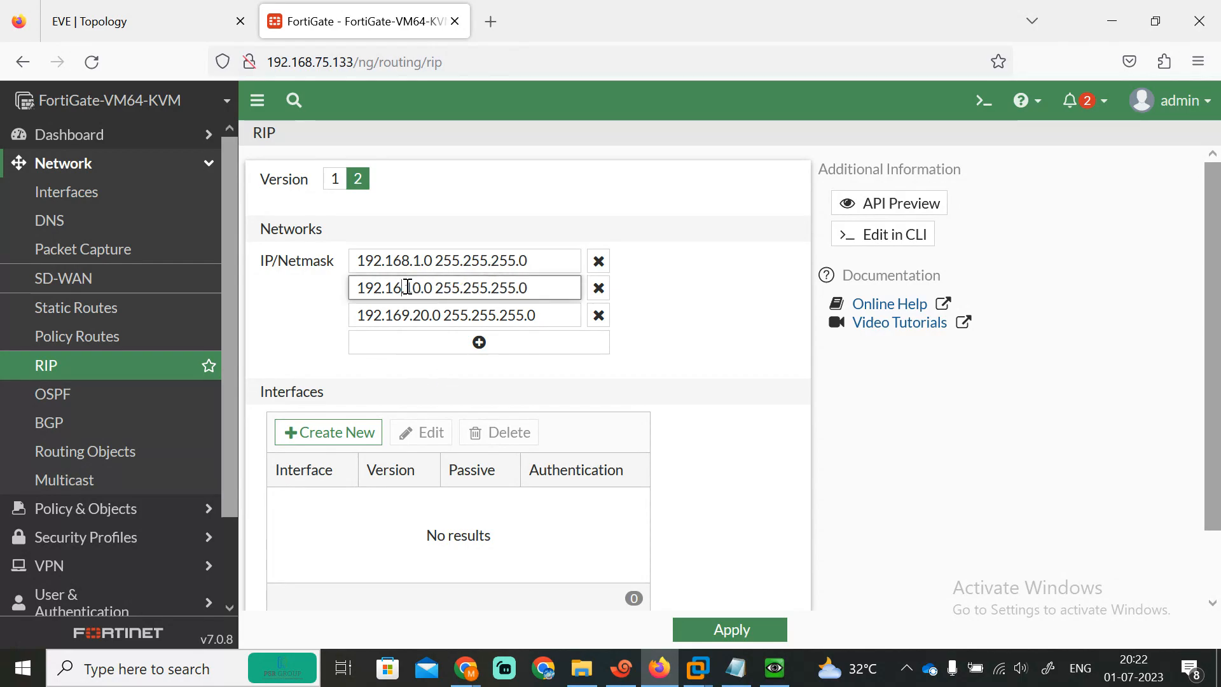
type("8")
left_click(410, 313)
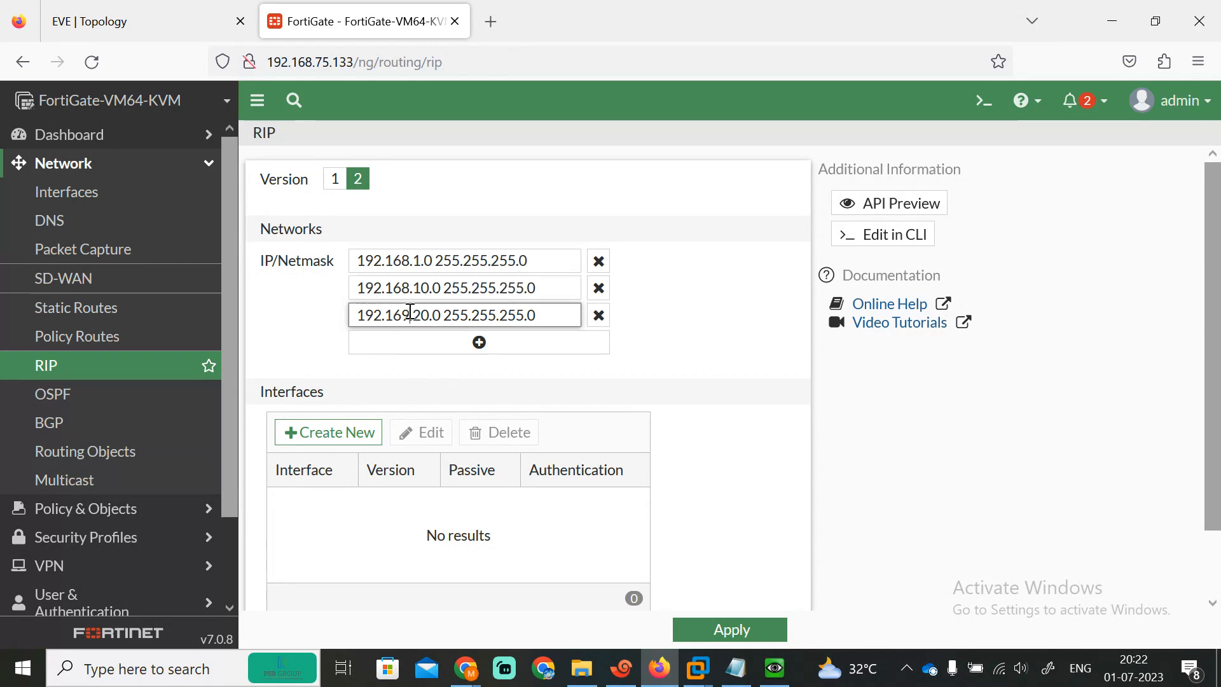
key("BackSpace")
type("8")
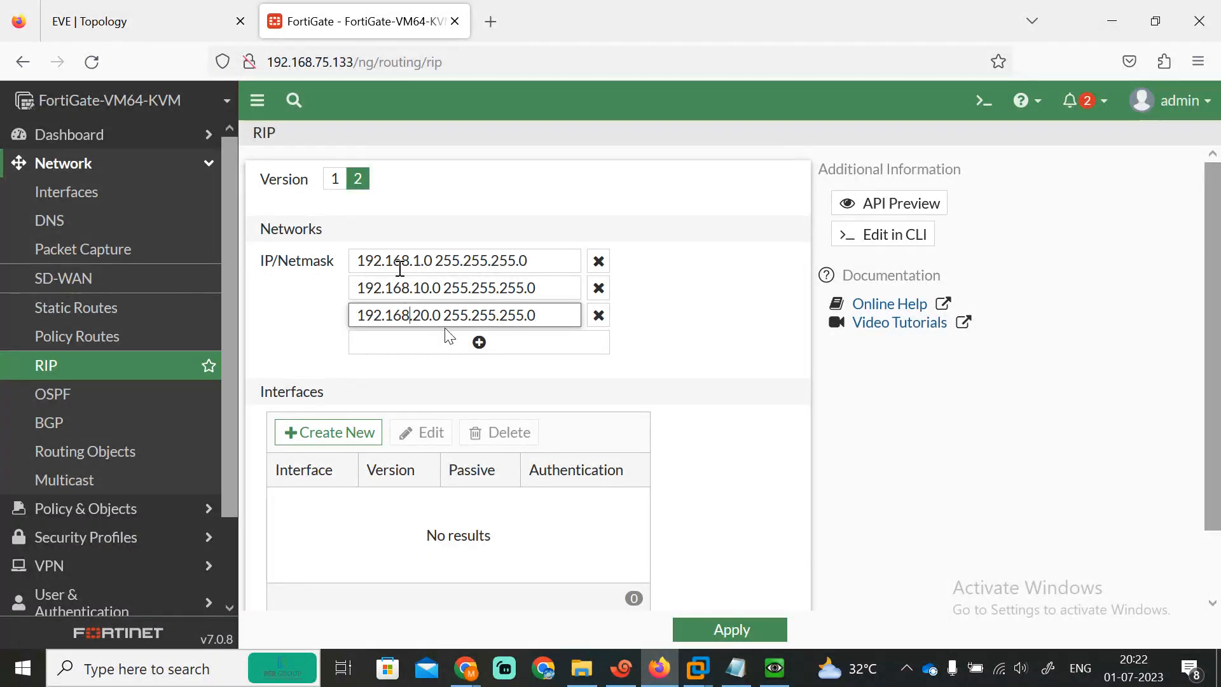
scroll(915, 490, "down", 2)
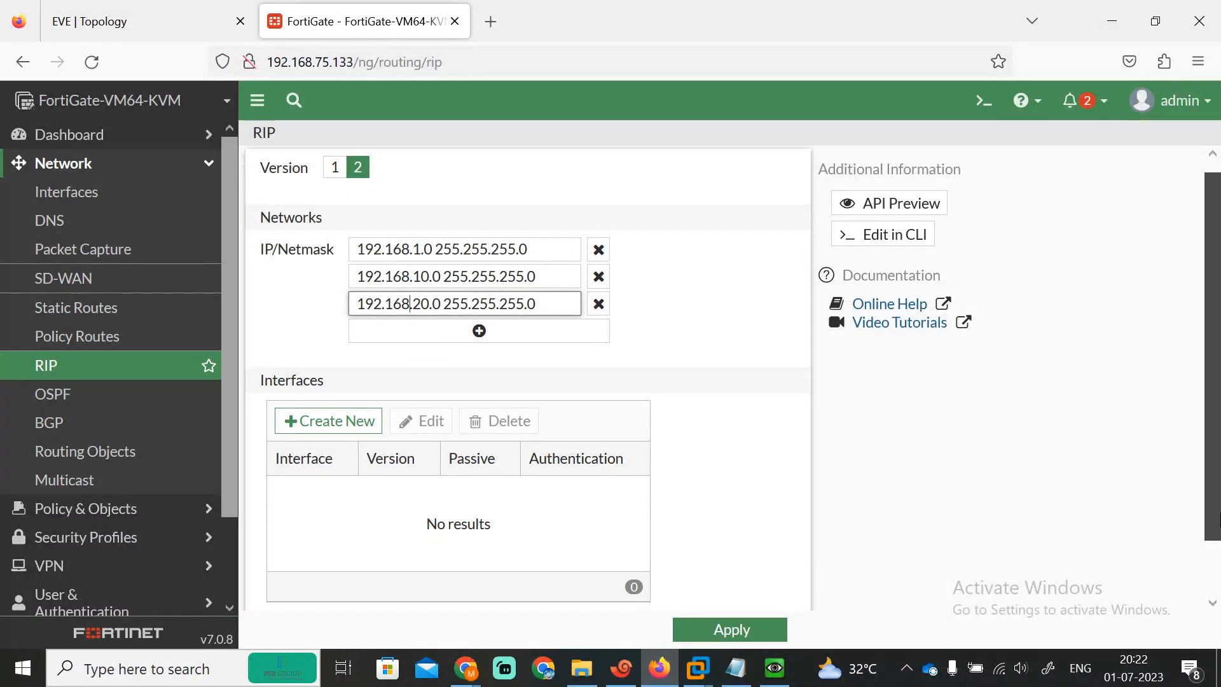
left_click(731, 630)
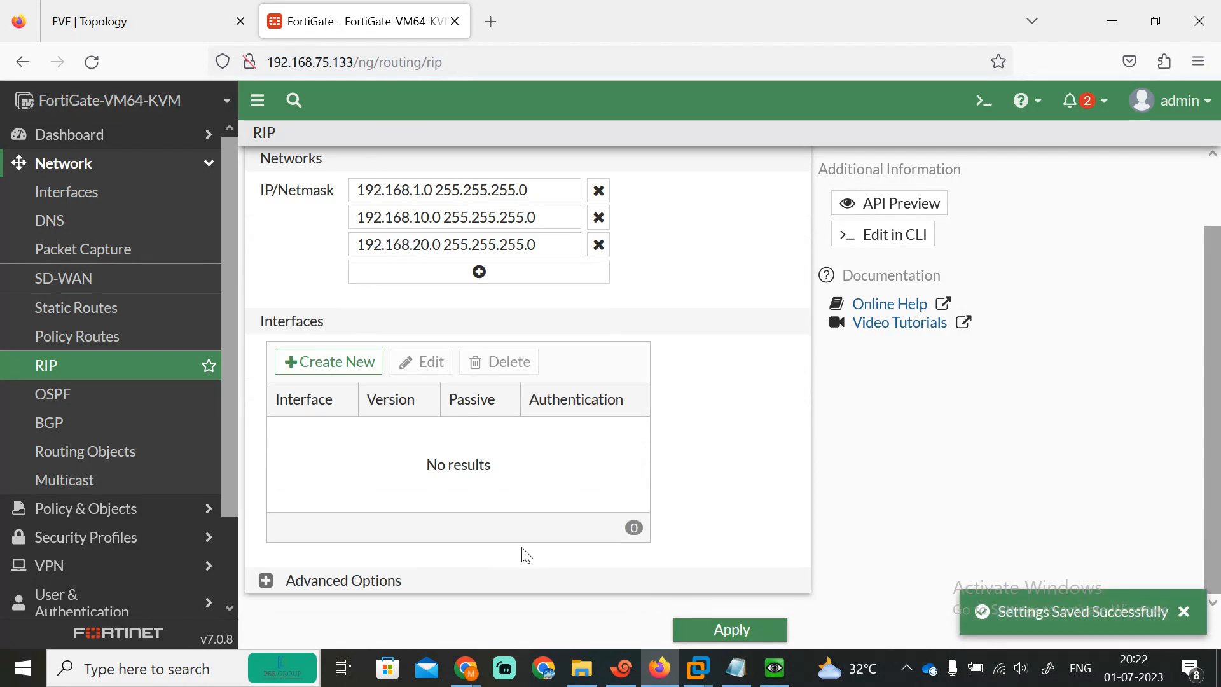
left_click(621, 667)
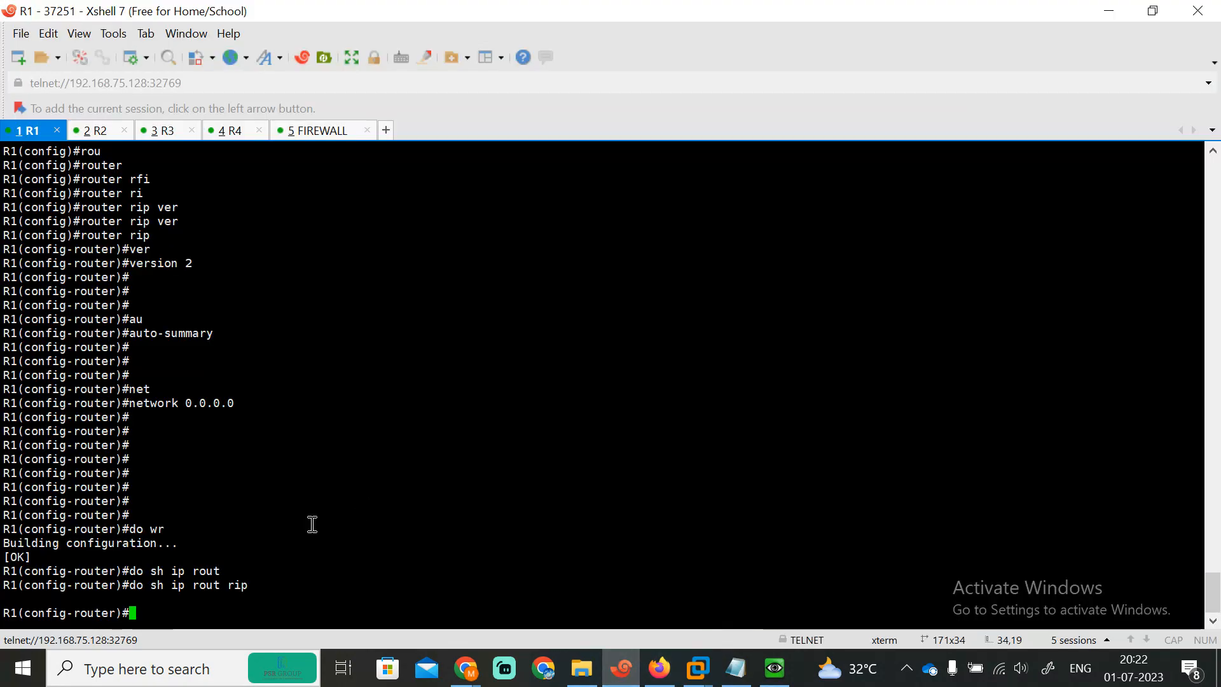
Step: List R1's RIP-learned routes with 'do sh ip rout rip'
key("Up")
key("Return")
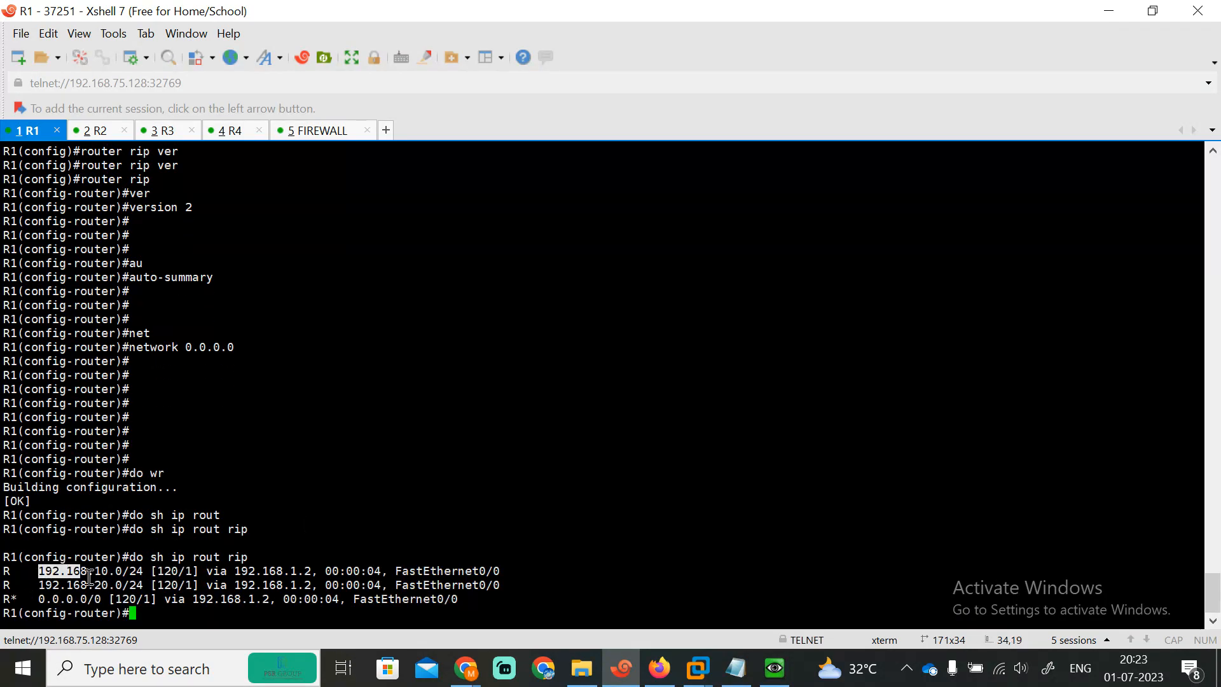
left_click_drag(38, 571, 213, 597)
left_click(235, 601)
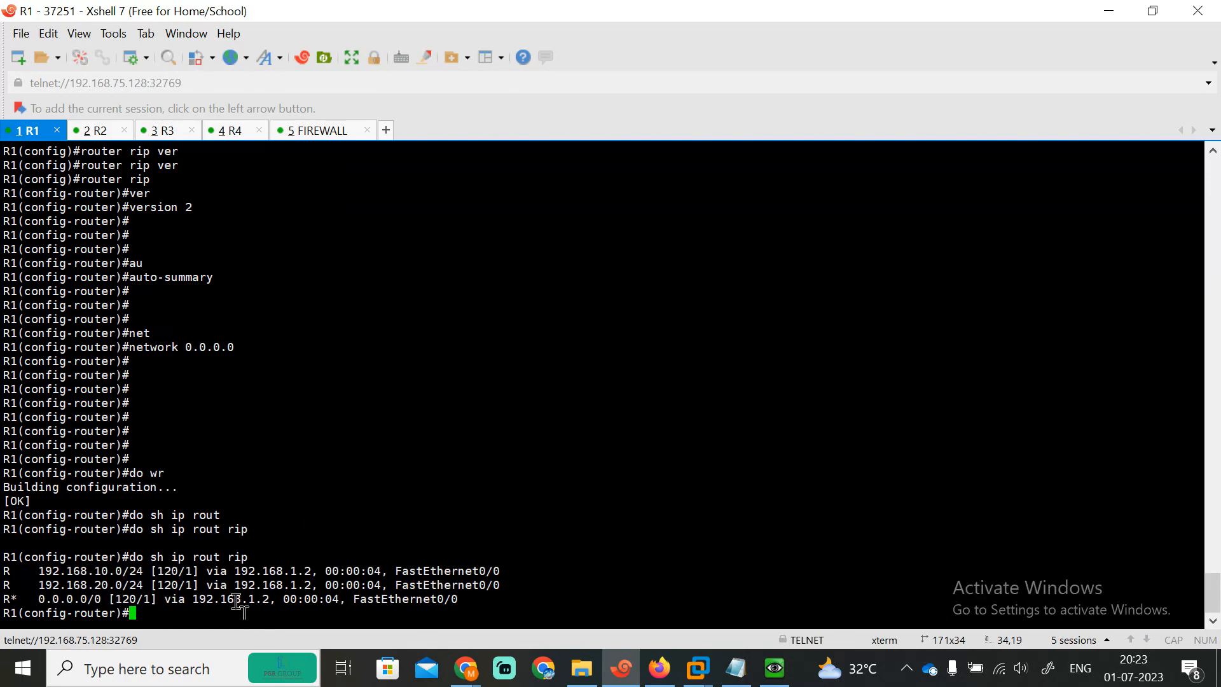
key("Return")
key("Return")
key("Return")
Step: Leave router and global configuration modes on R1, after one mistyped route display attempt
type("exit")
key("Return")
key("Return")
key("Return")
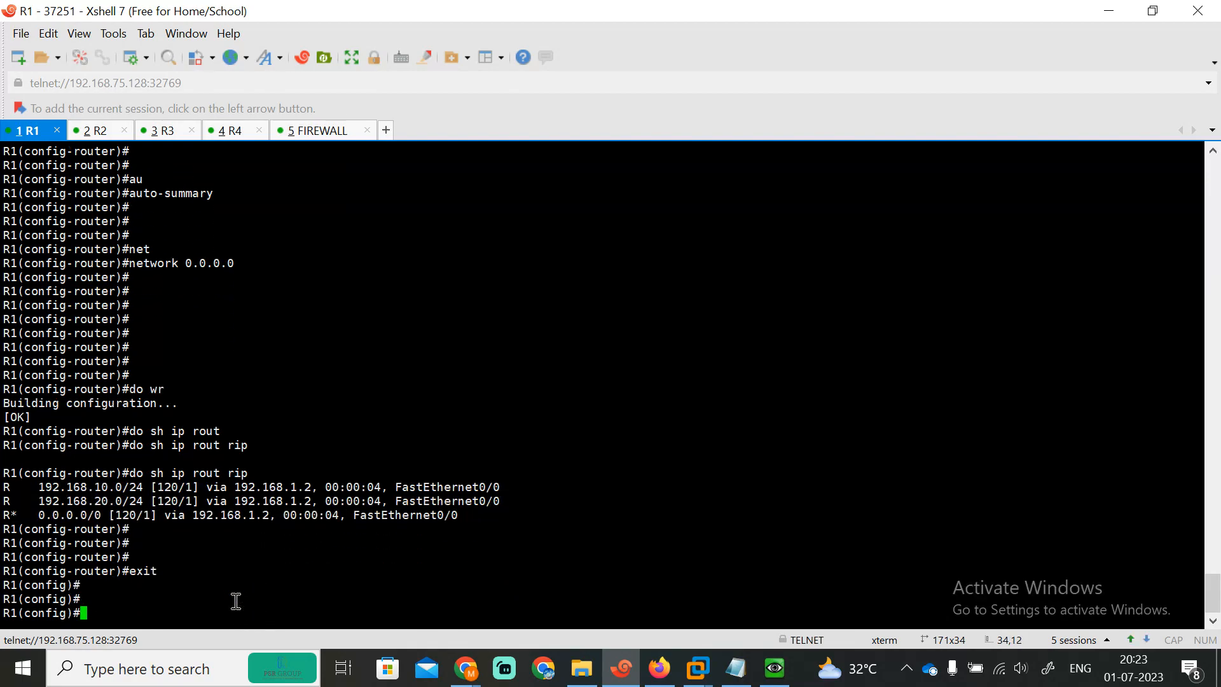
type("sh")
key("Tab")
type("ip rou")
key("Tab")
type("e")
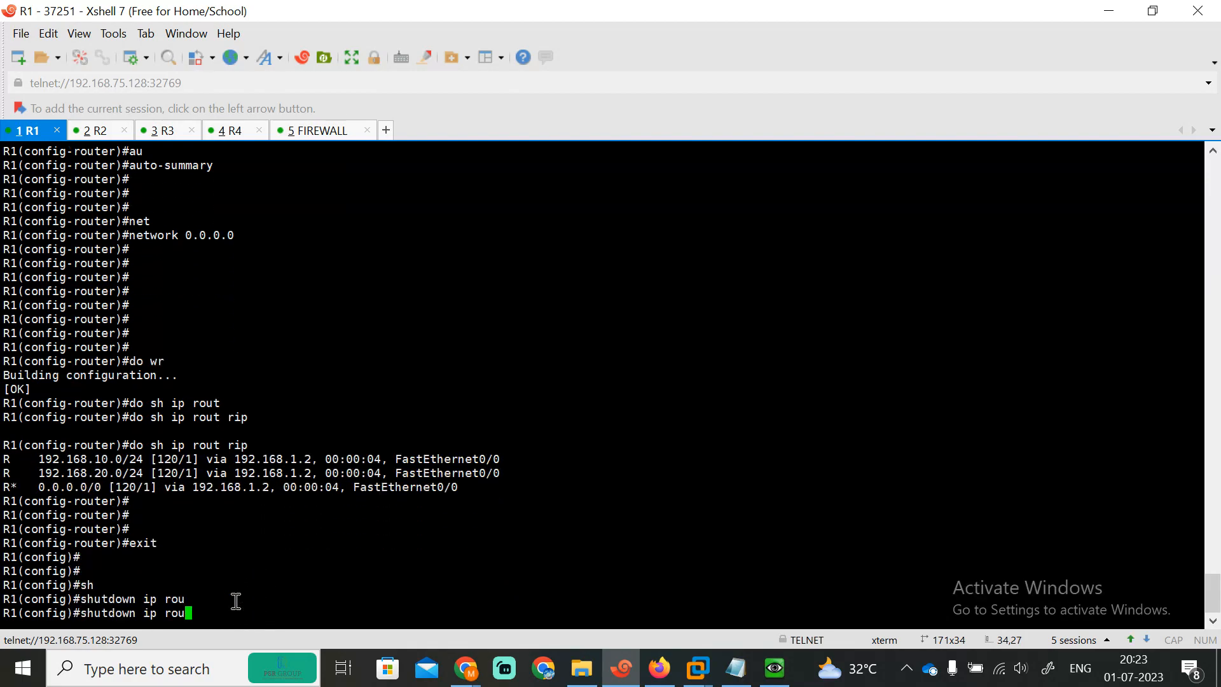
type("te")
key("Return")
type("exit")
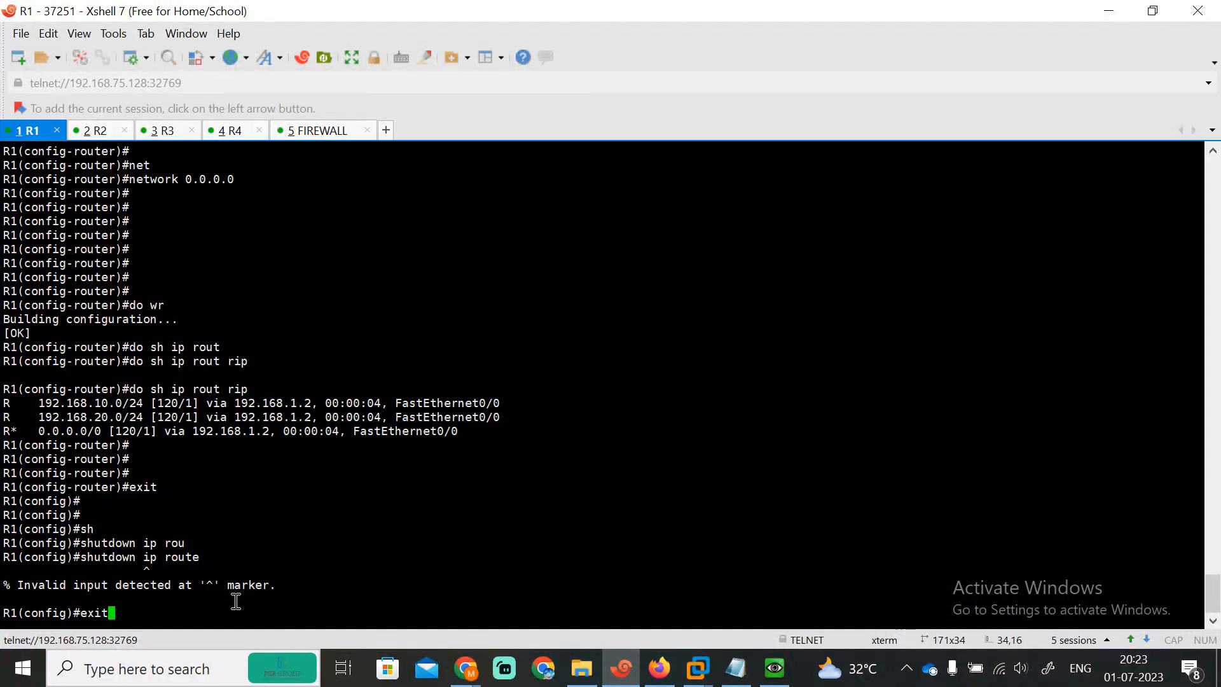
key("Return")
key("Return")
key("Return")
Step: Show R1's full routing table with 'sh ip route', highlighting the 192.168.10.0/24 and 192.168.20.0/24 routes
type("sh")
key("Tab")
type("ip rou")
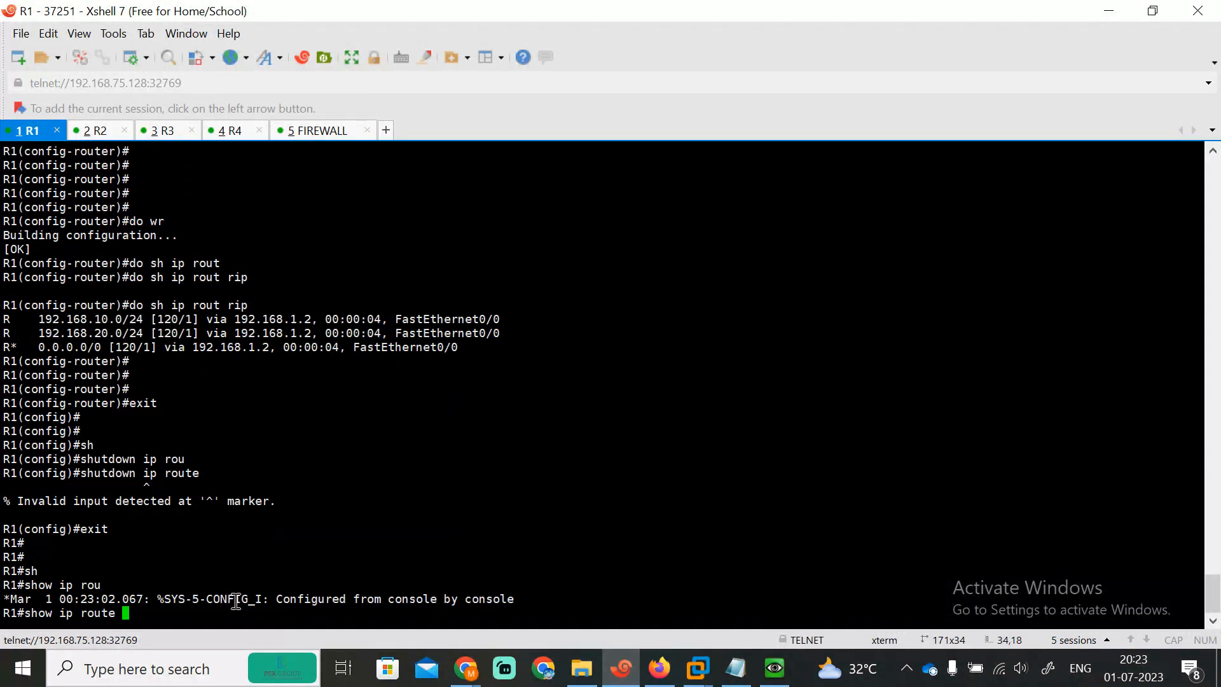
type("te")
key("Return")
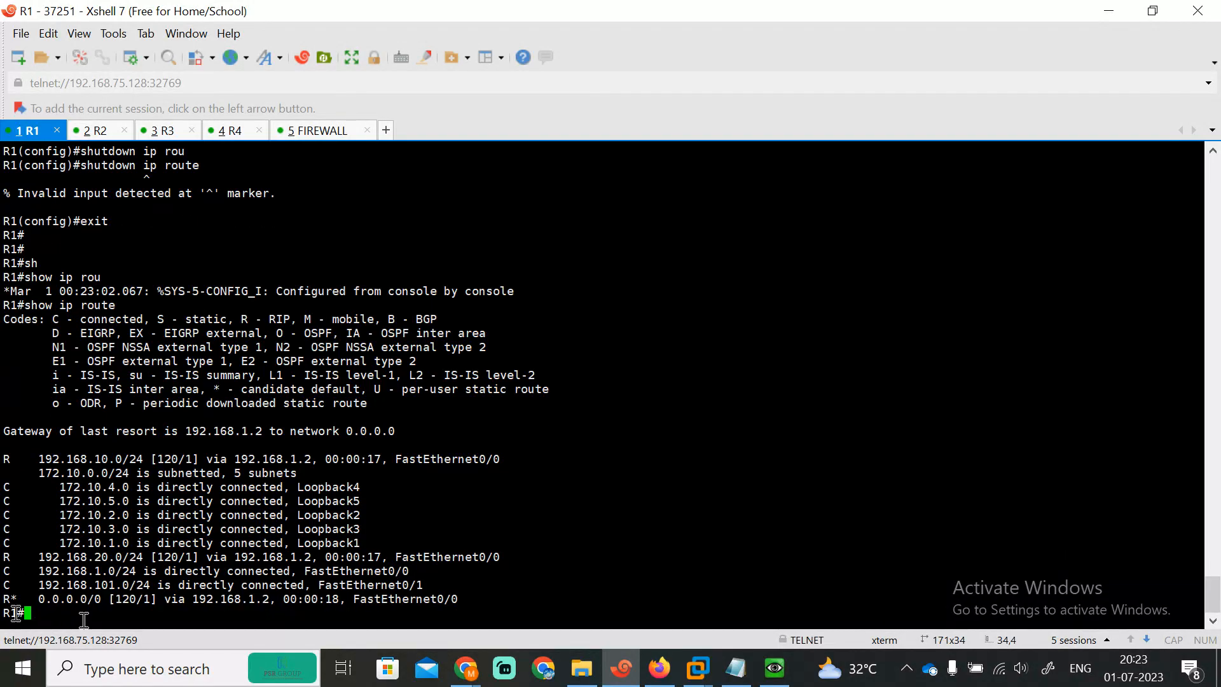
left_click_drag(29, 462, 141, 459)
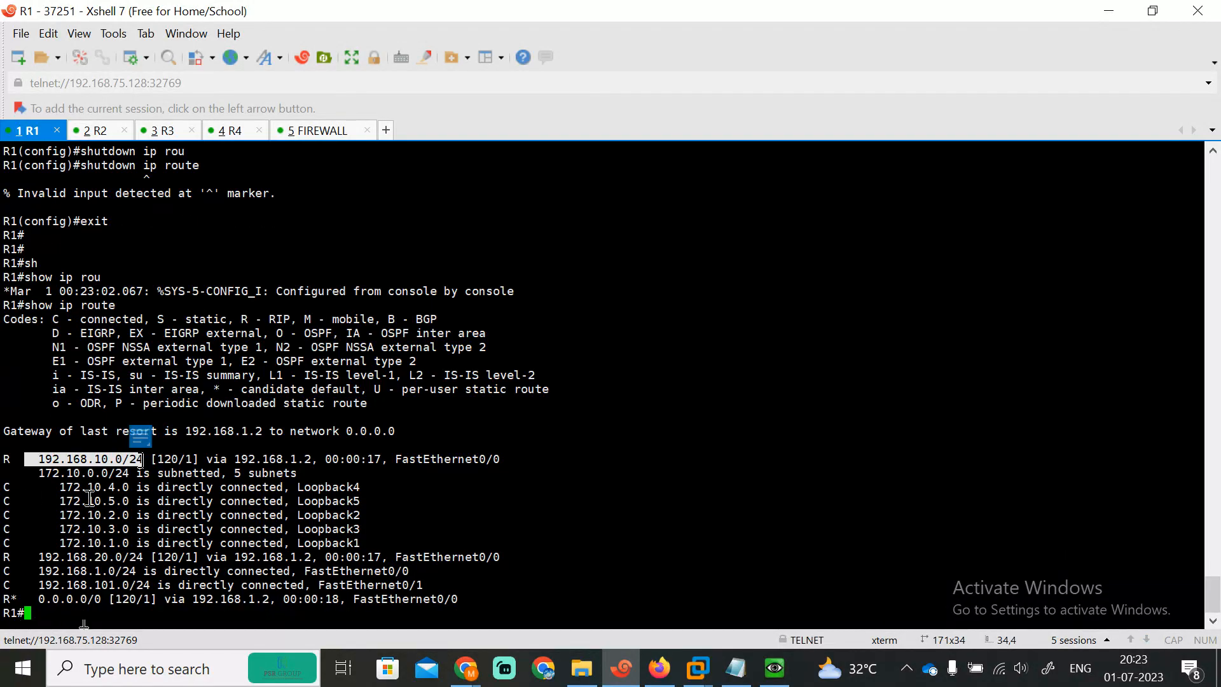
left_click_drag(52, 489, 318, 543)
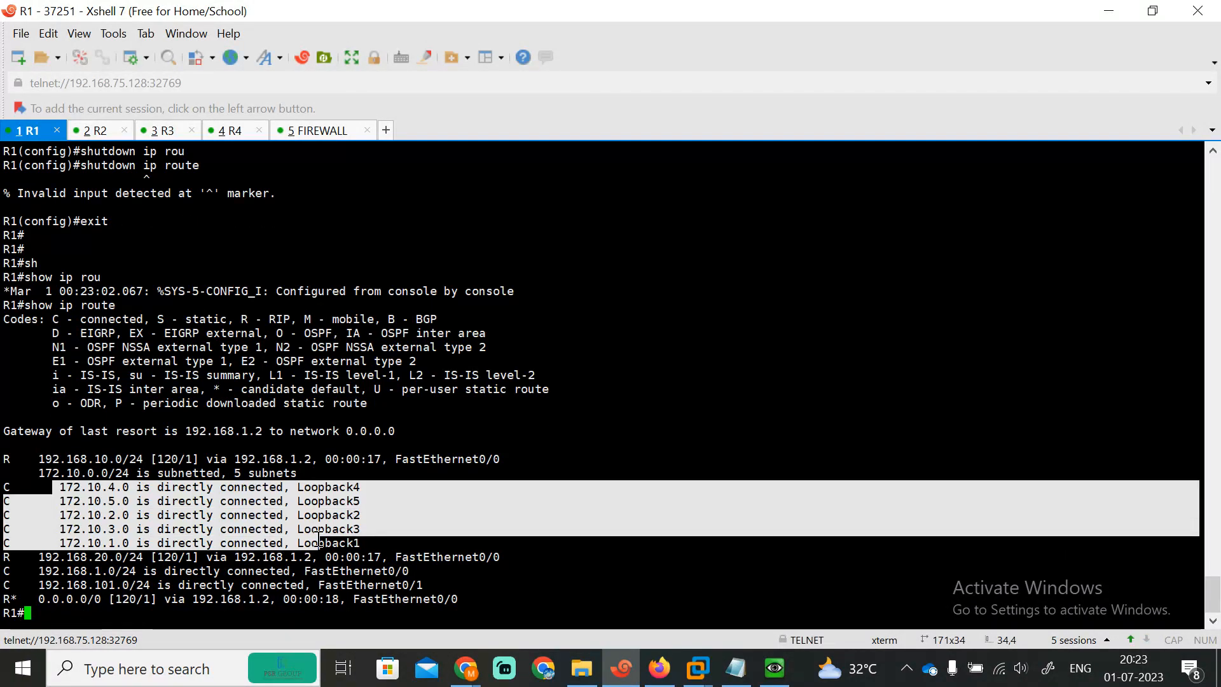
left_click_drag(38, 556, 322, 569)
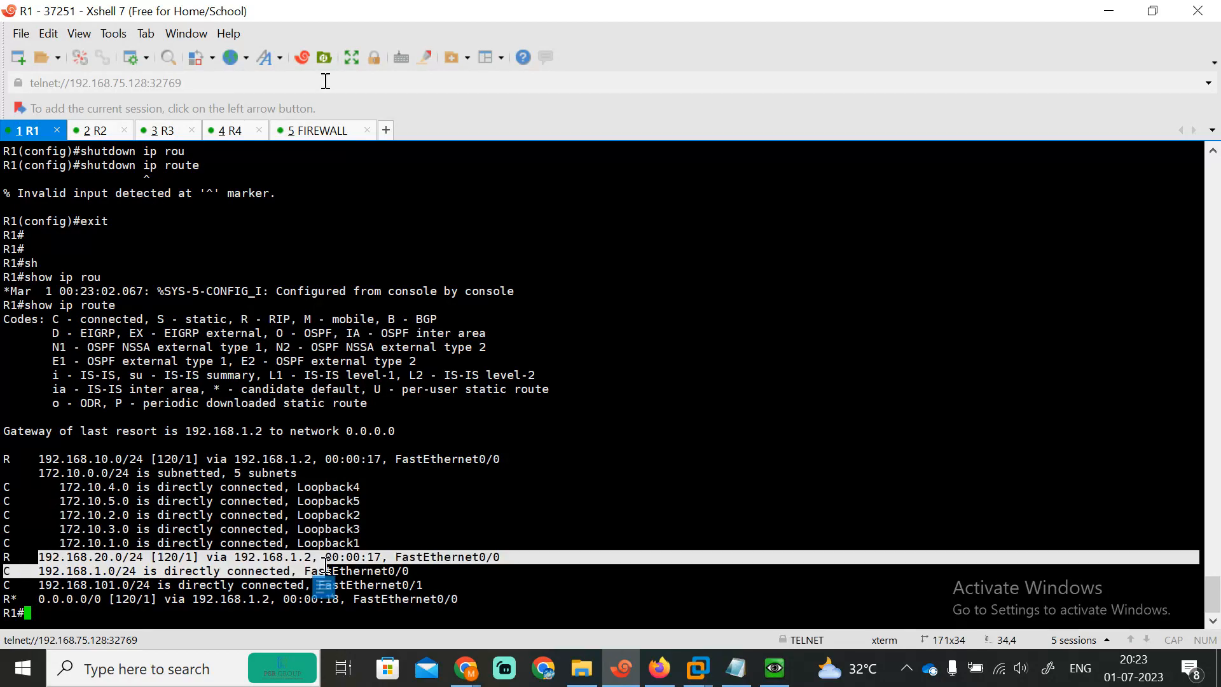
left_click(311, 133)
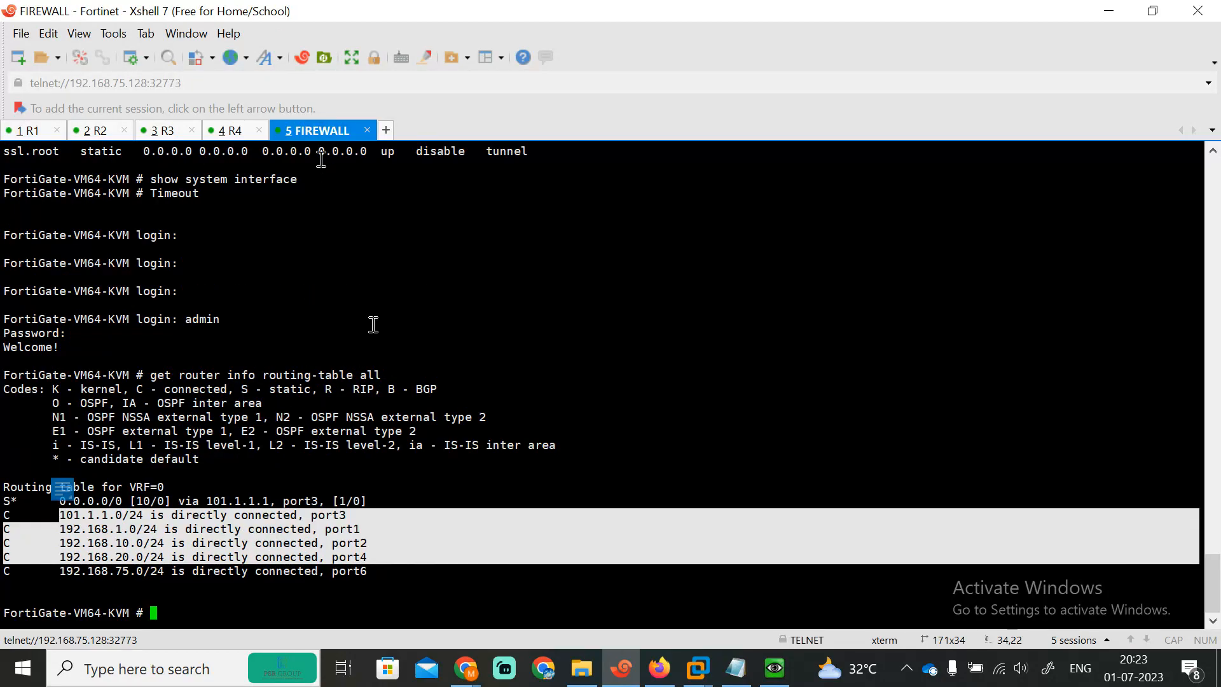
Step: Run 'get router info routing-table all' on the FortiGate, noting the default route via 101.1.1.1
left_click(406, 363)
key("Return")
key("Return")
key("Return")
type("get r")
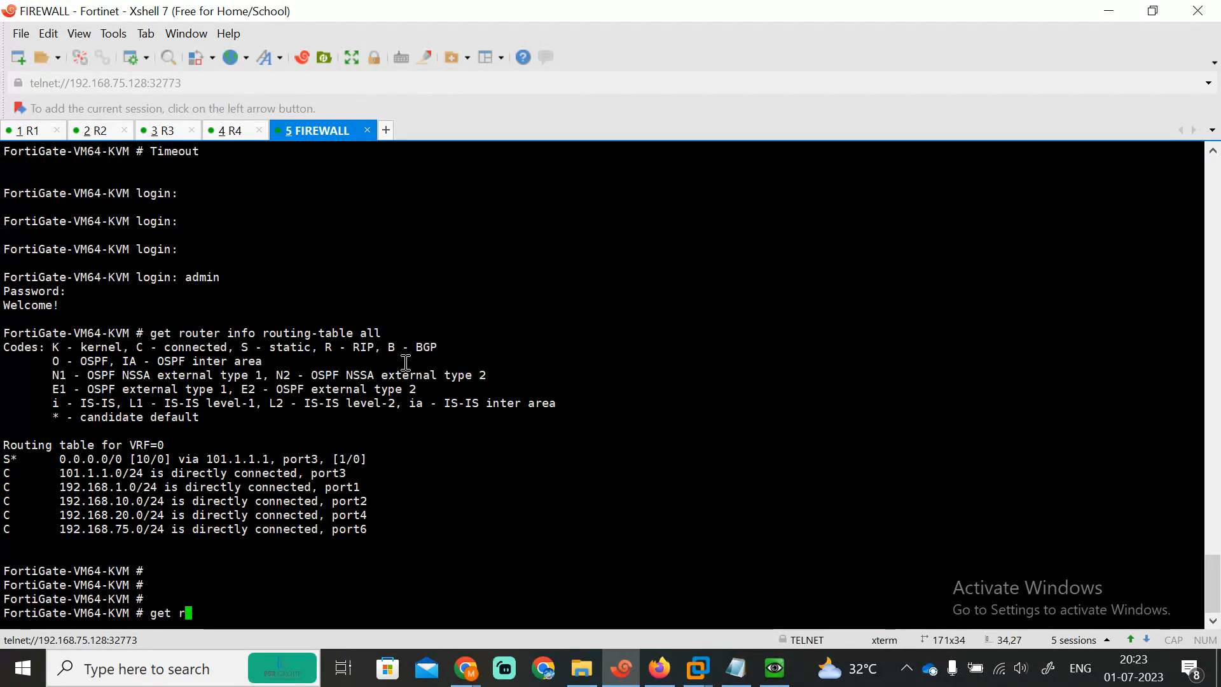
type("outer info routing-table all")
key("Return")
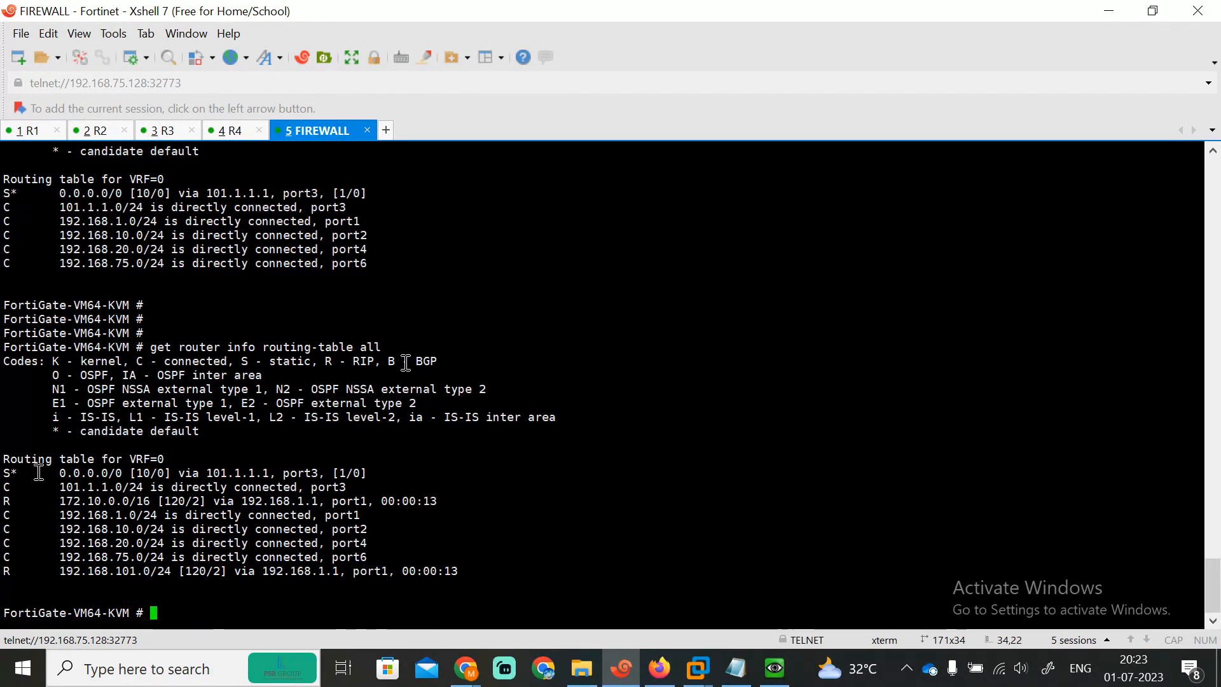
left_click_drag(30, 474, 327, 475)
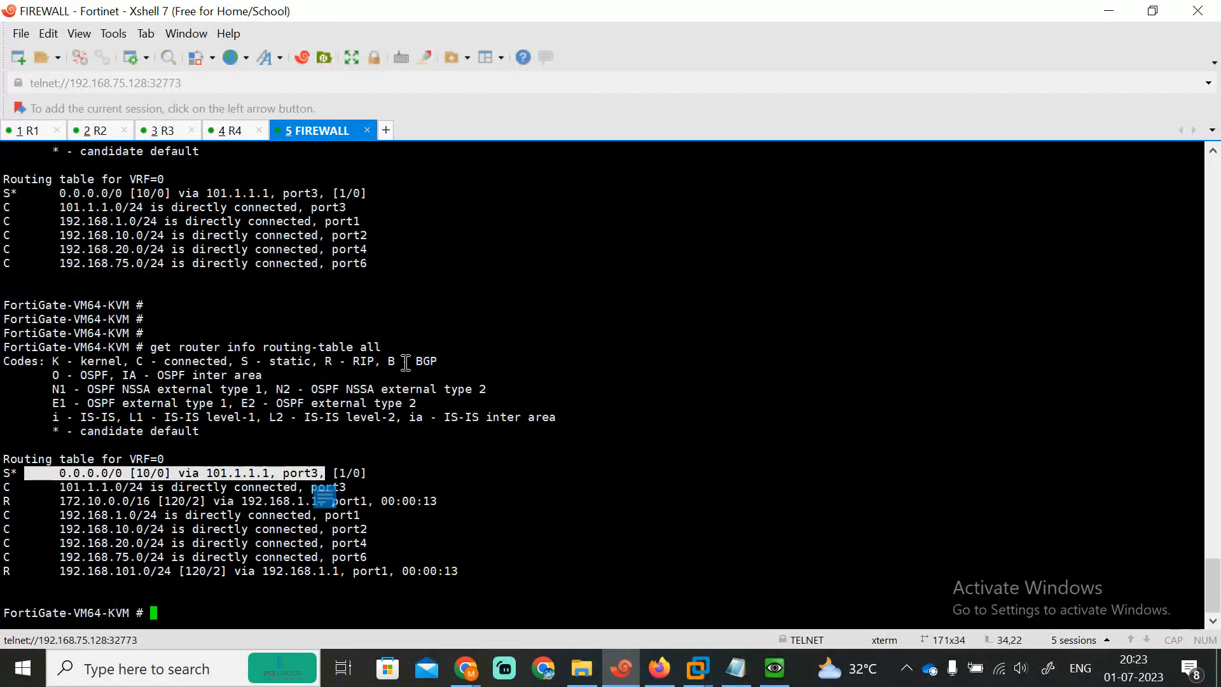
left_click_drag(45, 502, 156, 502)
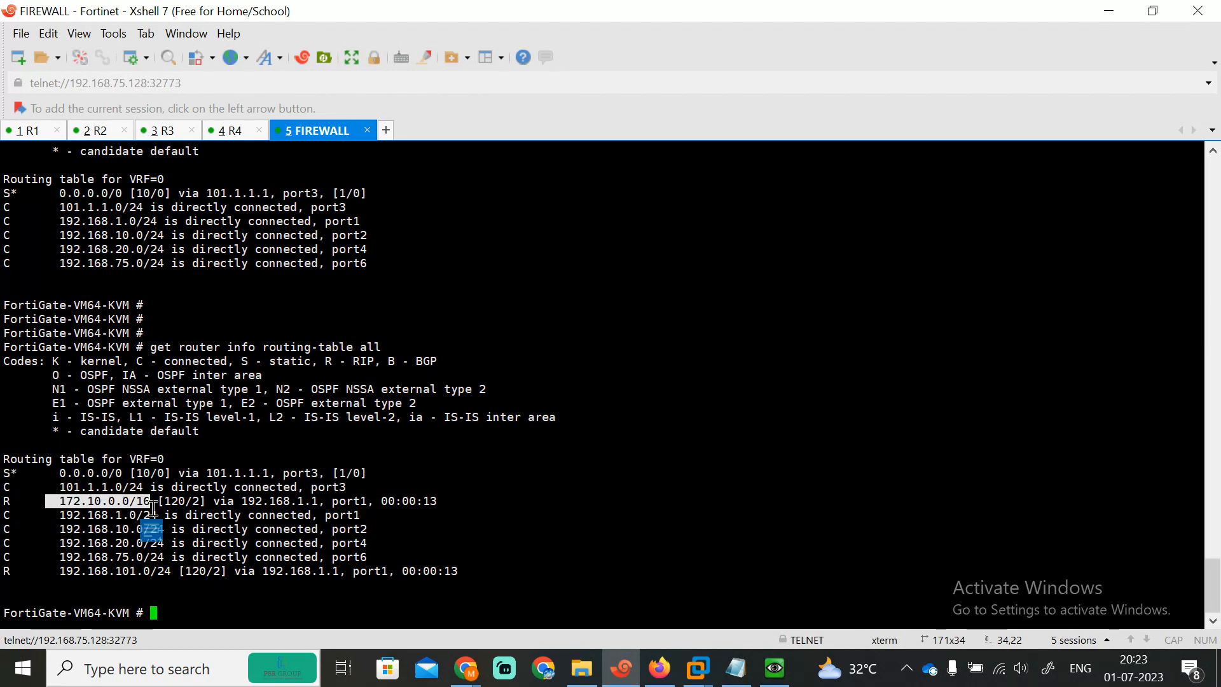
Step: Highlight the RIP-learned 172.10.0.0/16 and 192.168.101.0/24 routes among the FortiGate's networks
left_click(54, 523)
left_click_drag(54, 522, 142, 529)
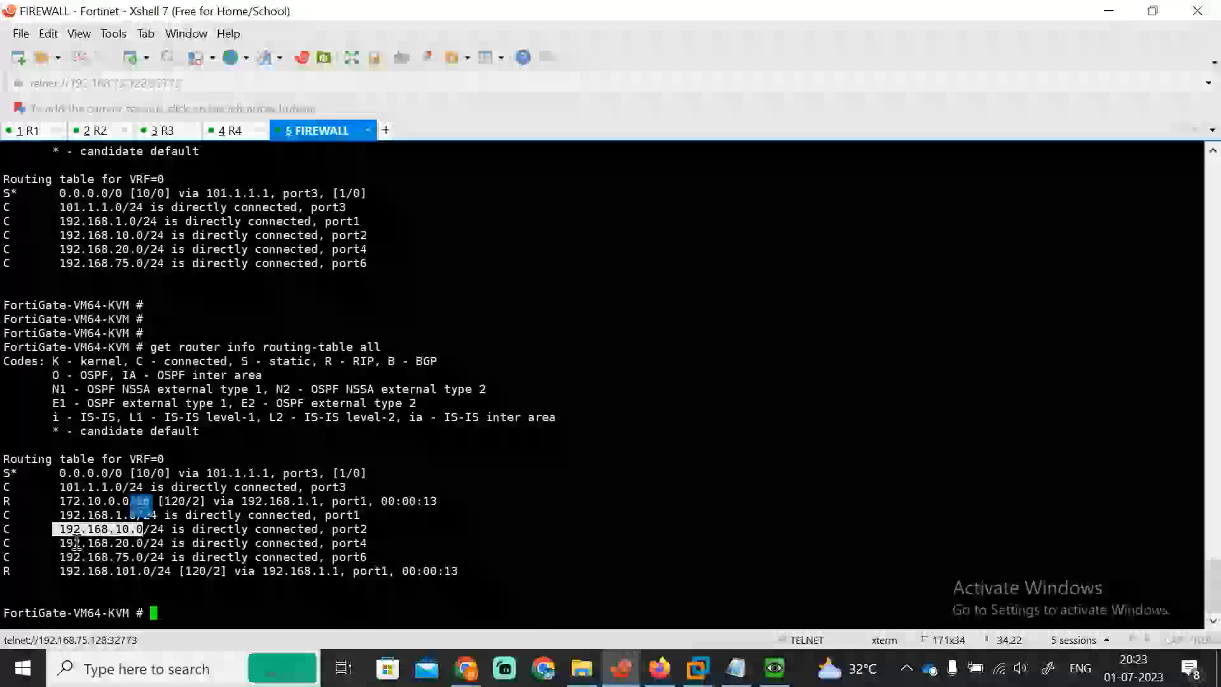
left_click(48, 542)
left_click_drag(49, 542, 141, 542)
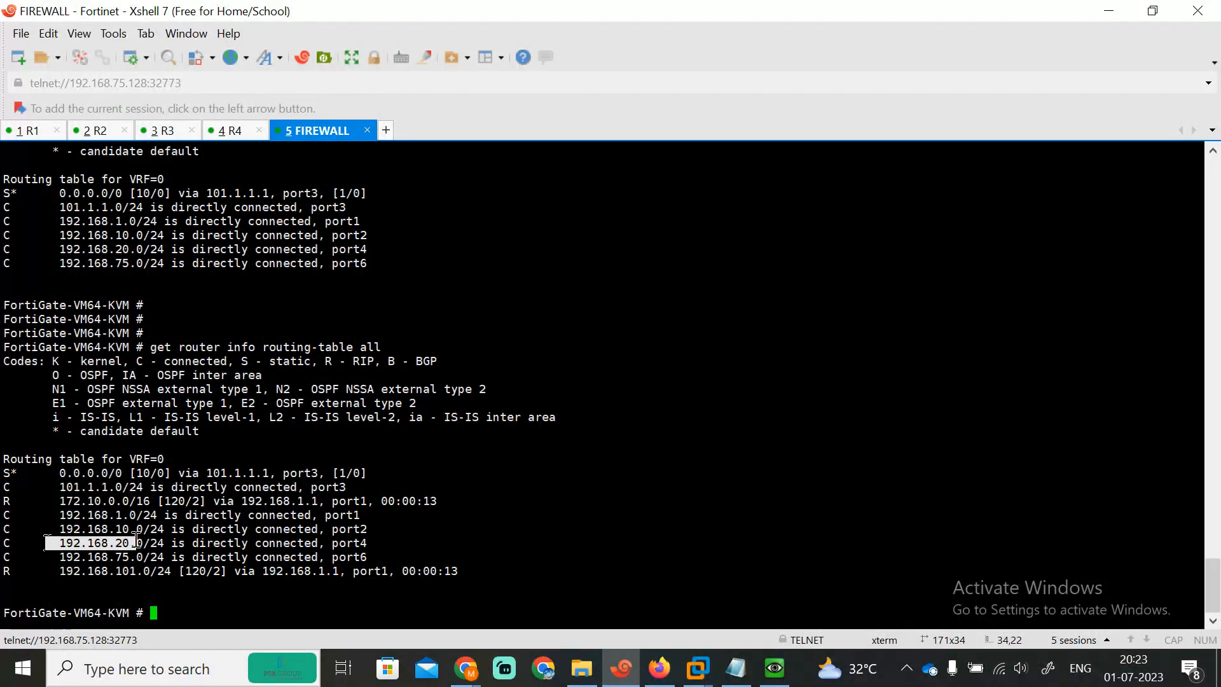
left_click(57, 559)
left_click_drag(57, 559, 139, 557)
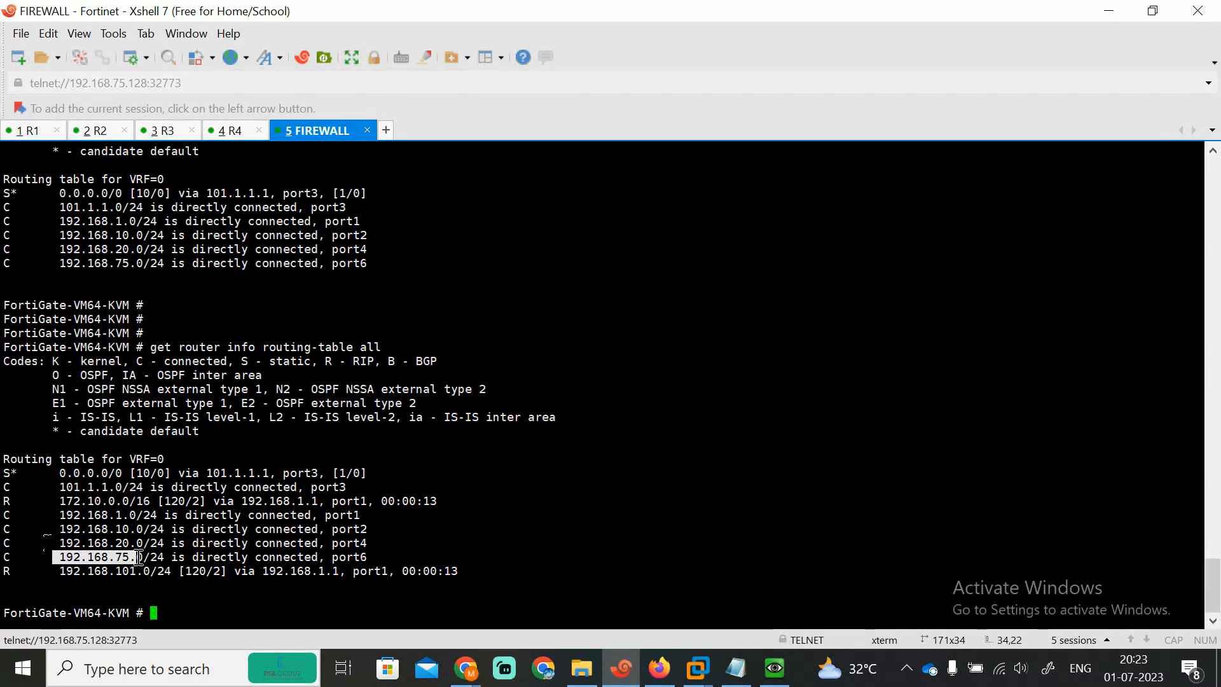
left_click_drag(55, 571, 166, 572)
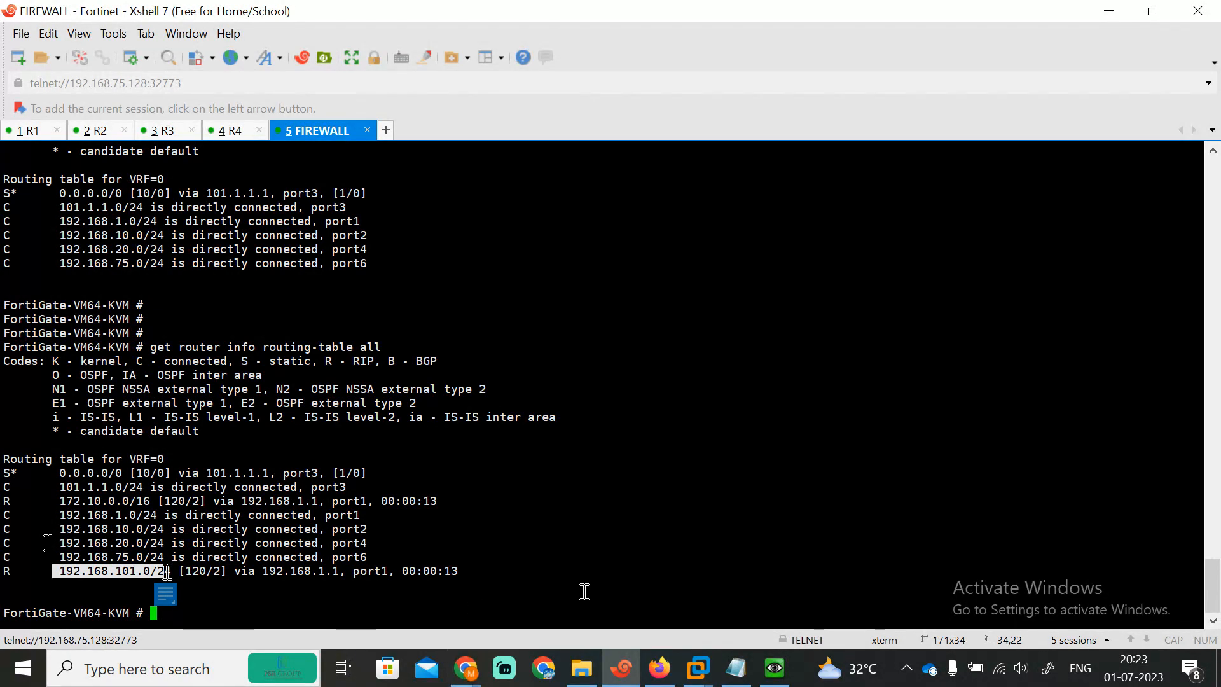
left_click(659, 668)
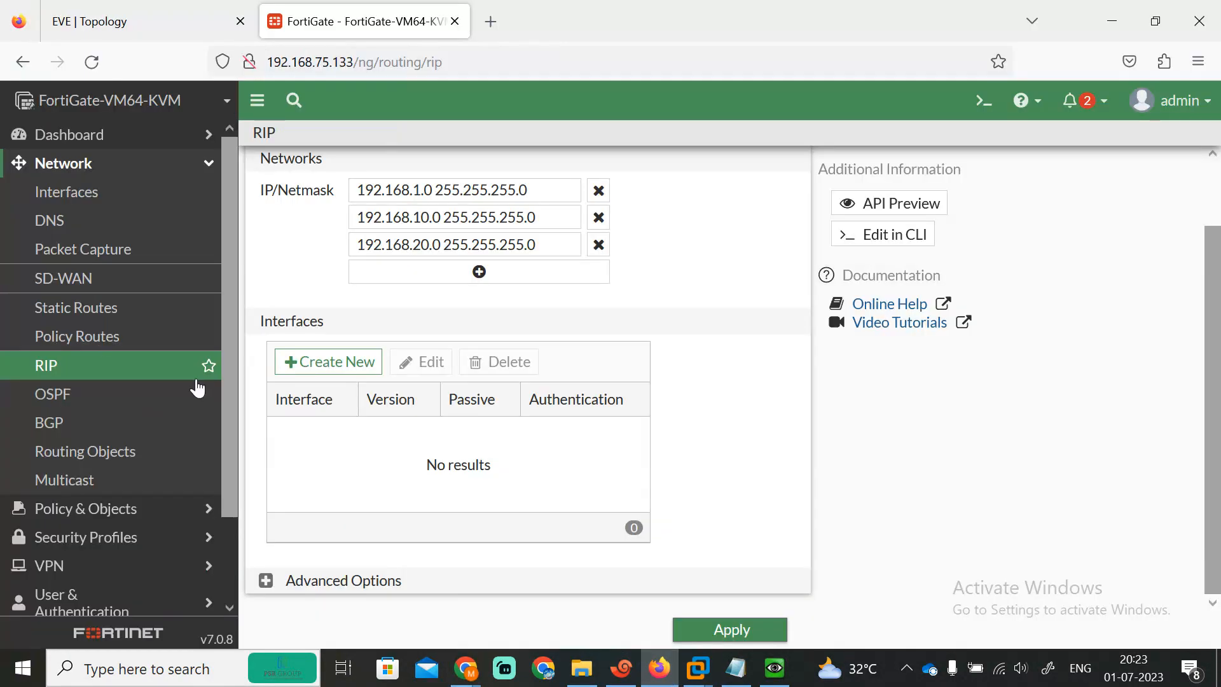
Step: After checking the topology, ping 192.168.1.1 from the FortiGate with 'execute ping'
left_click(149, 11)
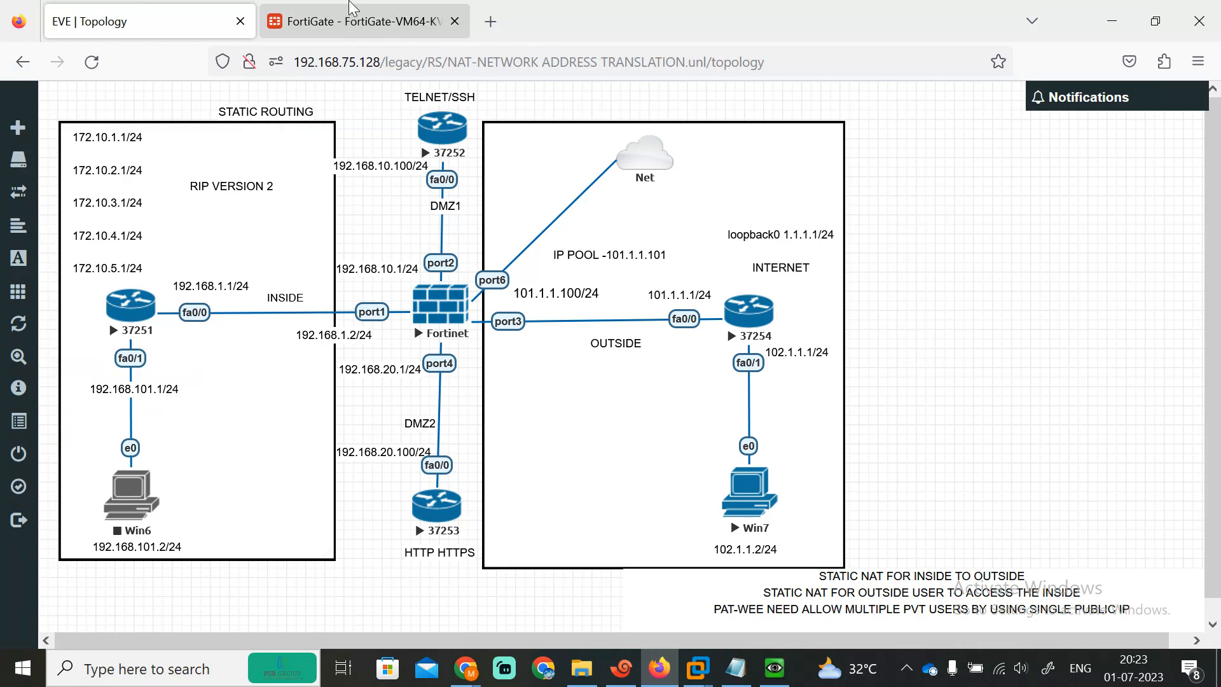
left_click(621, 667)
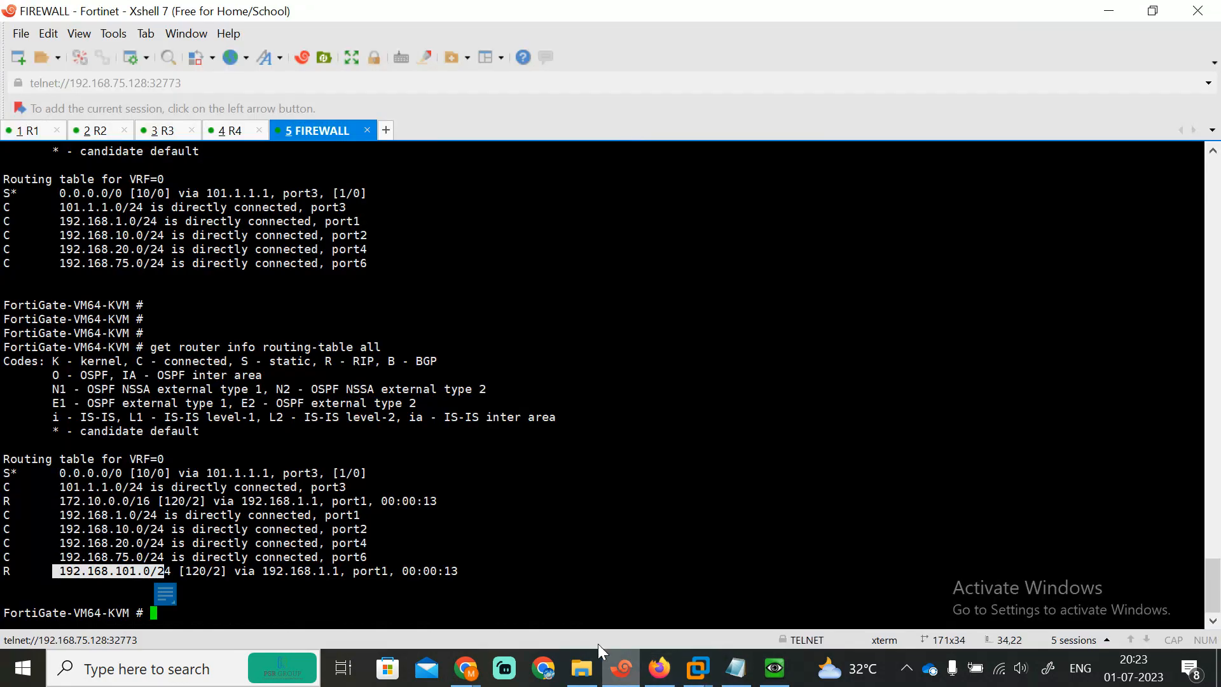
key("Return")
key("Return")
type("pi")
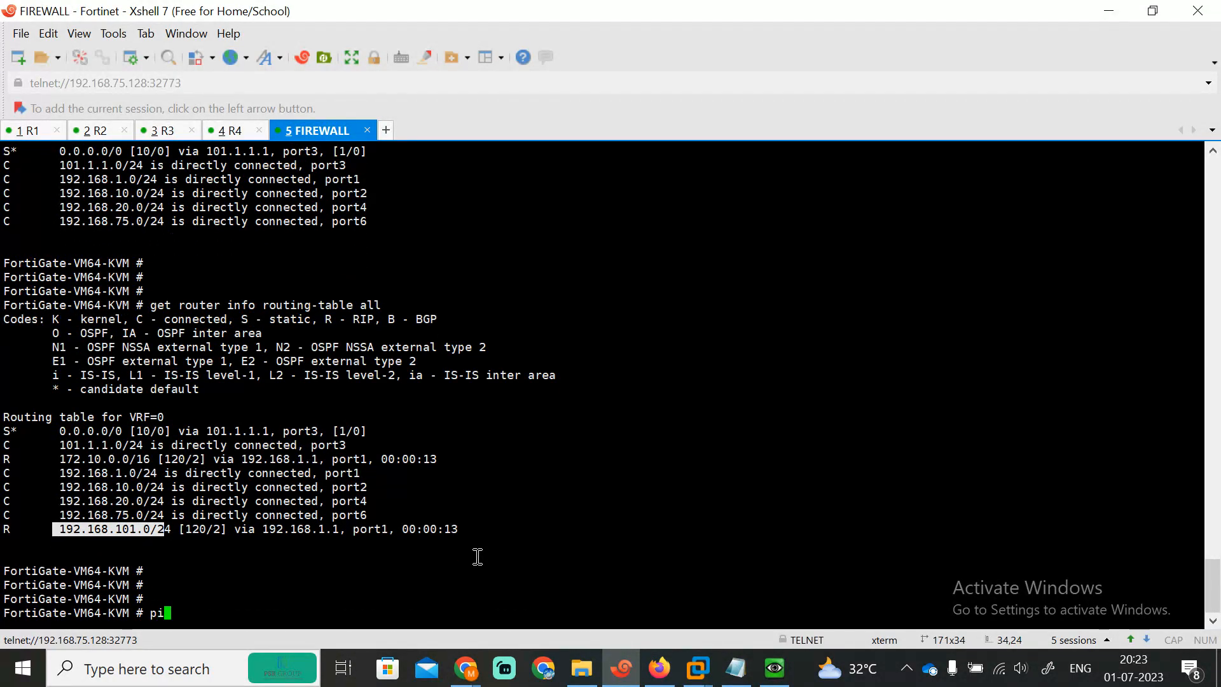
key("BackSpace")
key("BackSpace")
type("execute p")
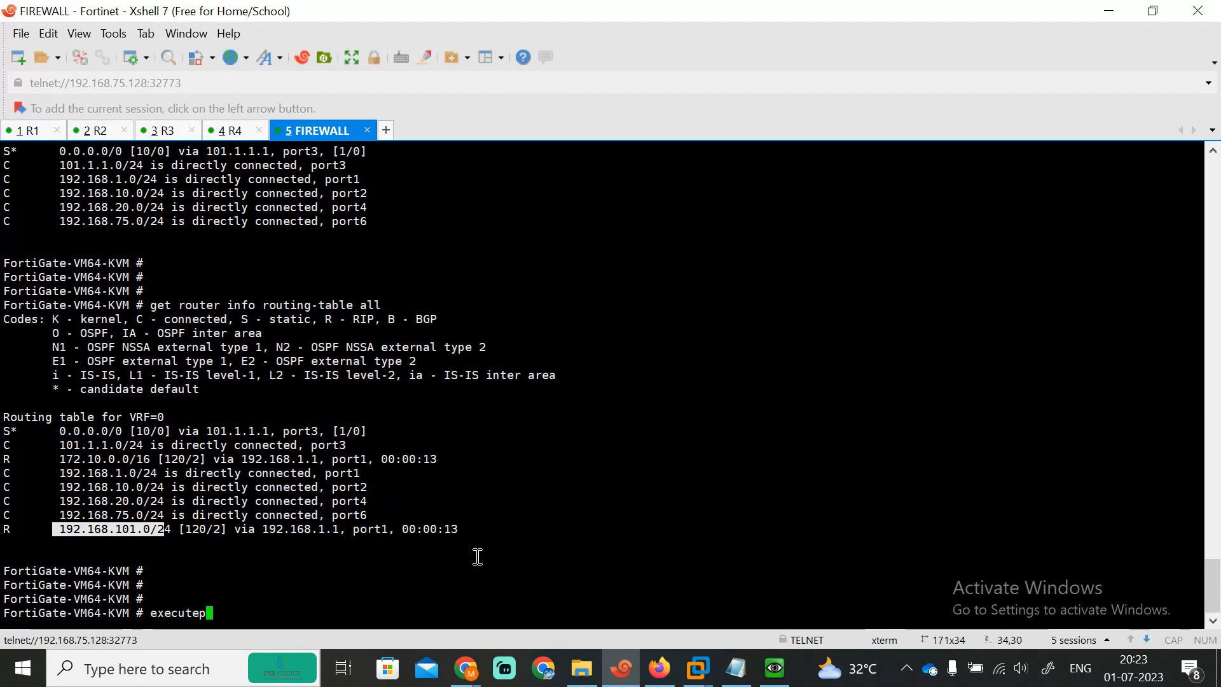
key("BackSpace")
type("ping 192.168.")
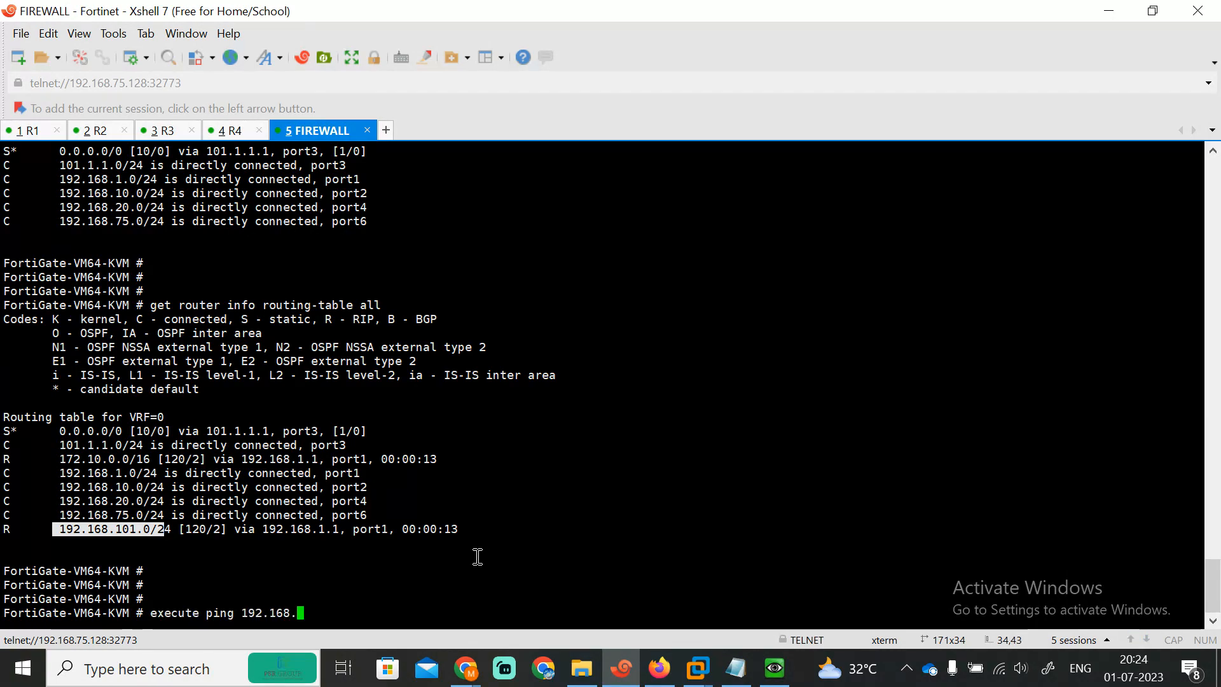
type("1.")
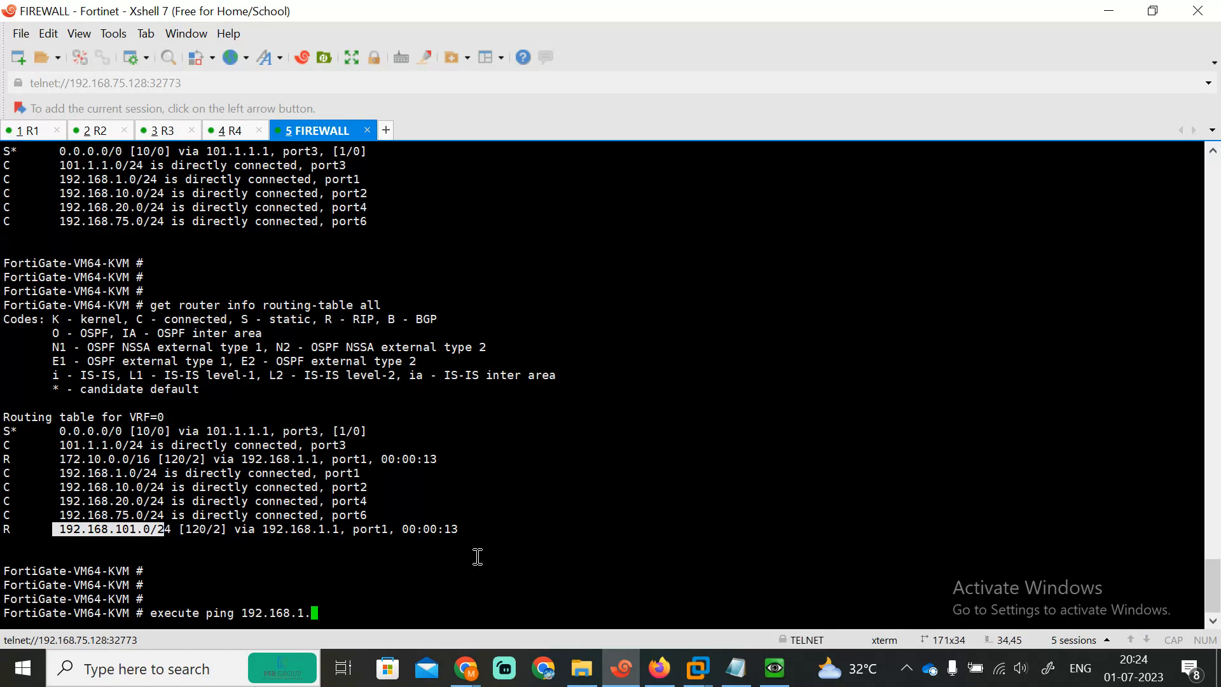
type("1")
key("Return")
key("ctrl+c")
Step: Ping 192.168.1.2 and 192.168.10.100 from the FortiGate
key("Up")
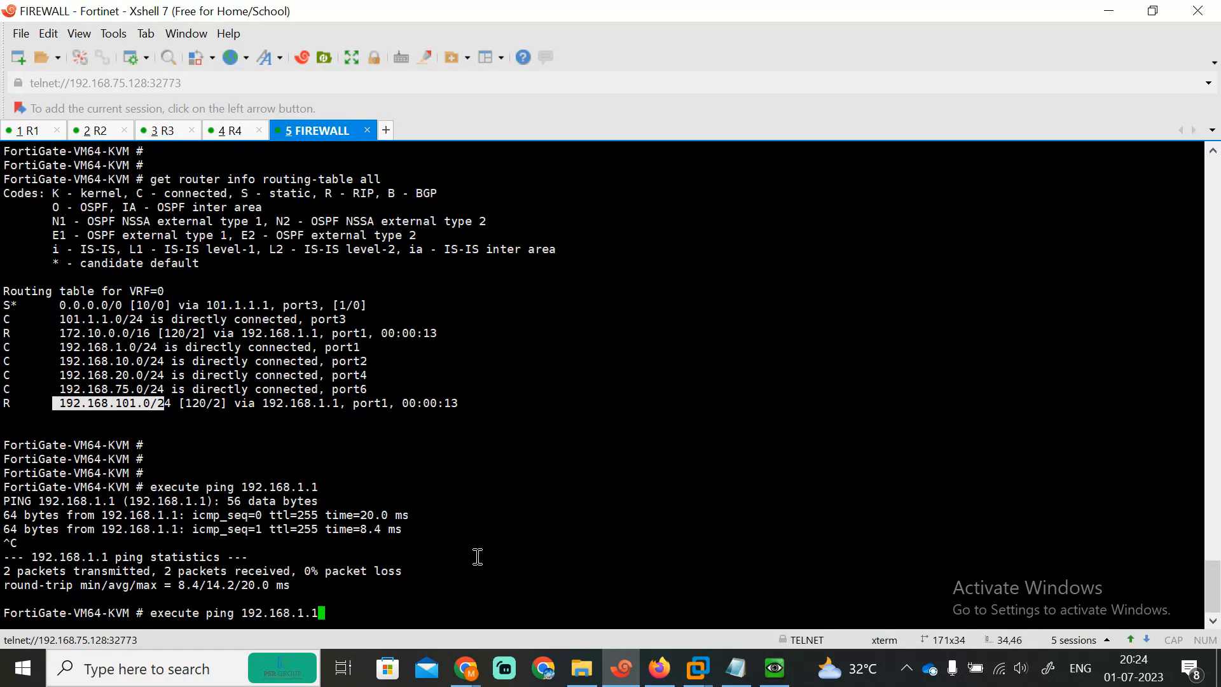
type("2")
key("Return")
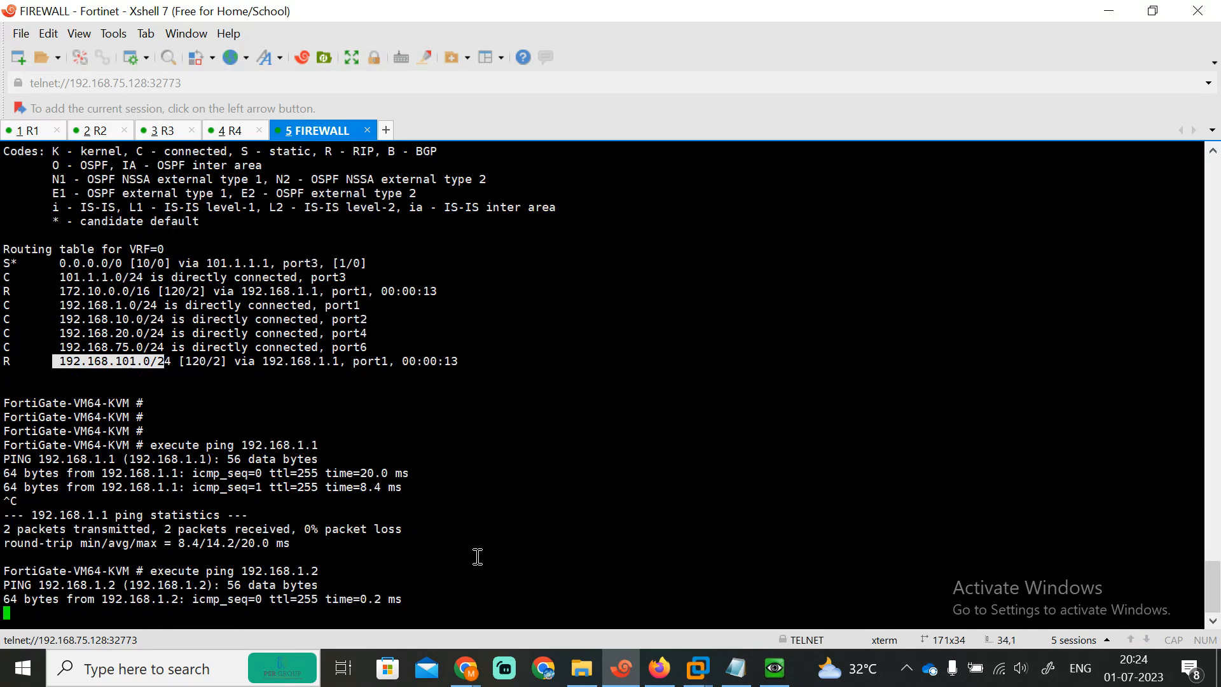
key("Up")
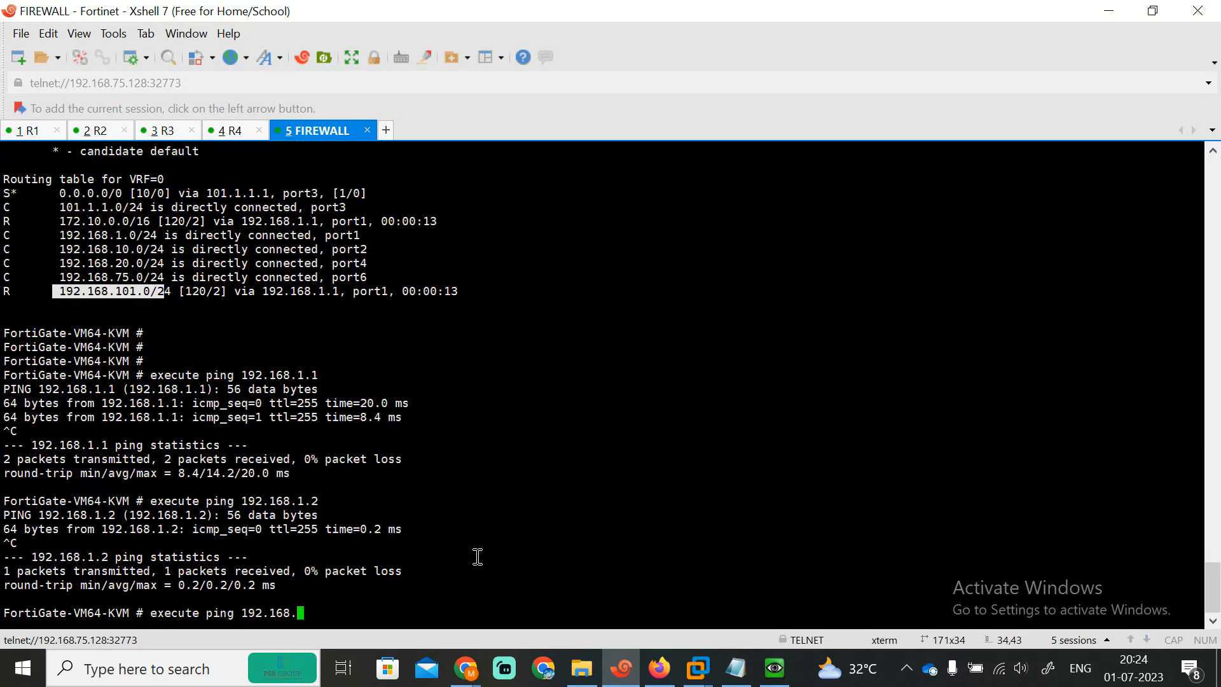
type("00")
key("Return")
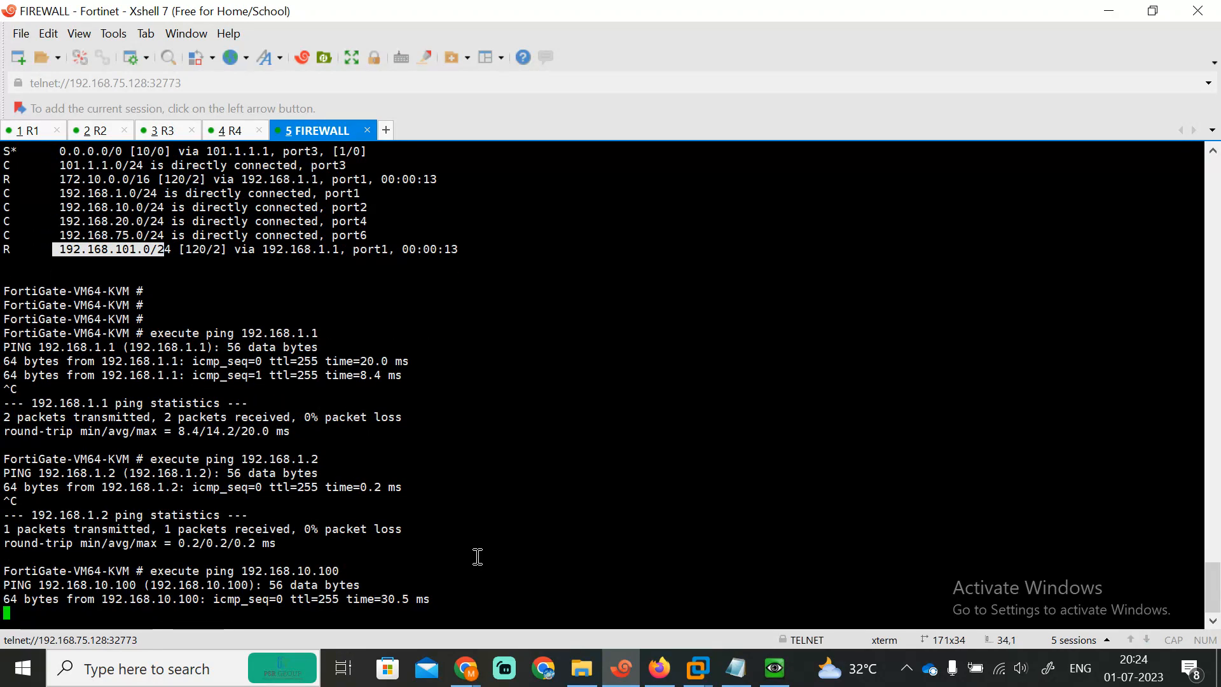
key("ctrl+c")
Step: Ping 192.168.20.100, then redisplay the FortiGate routing table
key("Up")
key("BackSpace")
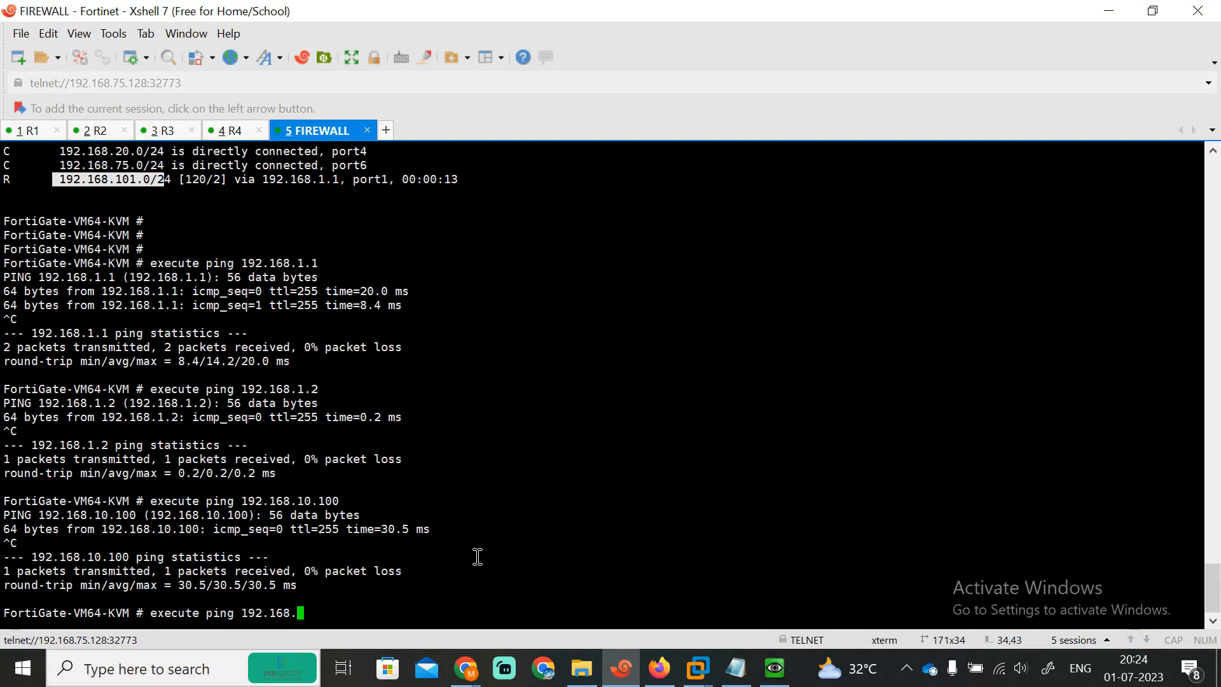
type("20.100")
key("Return")
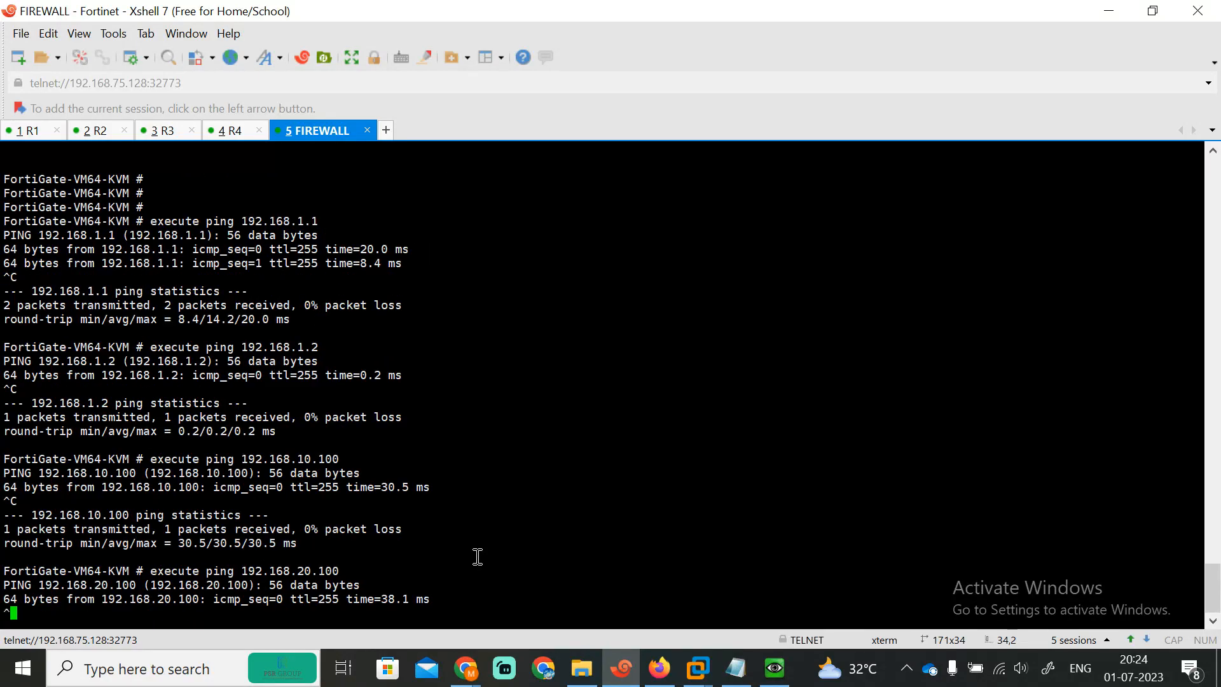
key("Up")
key("BackSpace")
key("BackSpace")
key("BackSpace")
key("BackSpace")
key("BackSpace")
key("BackSpace")
key("BackSpace")
key("BackSpace")
key("BackSpace")
key("BackSpace")
key("BackSpace")
key("BackSpace")
key("BackSpace")
key("BackSpace")
key("BackSpace")
key("BackSpace")
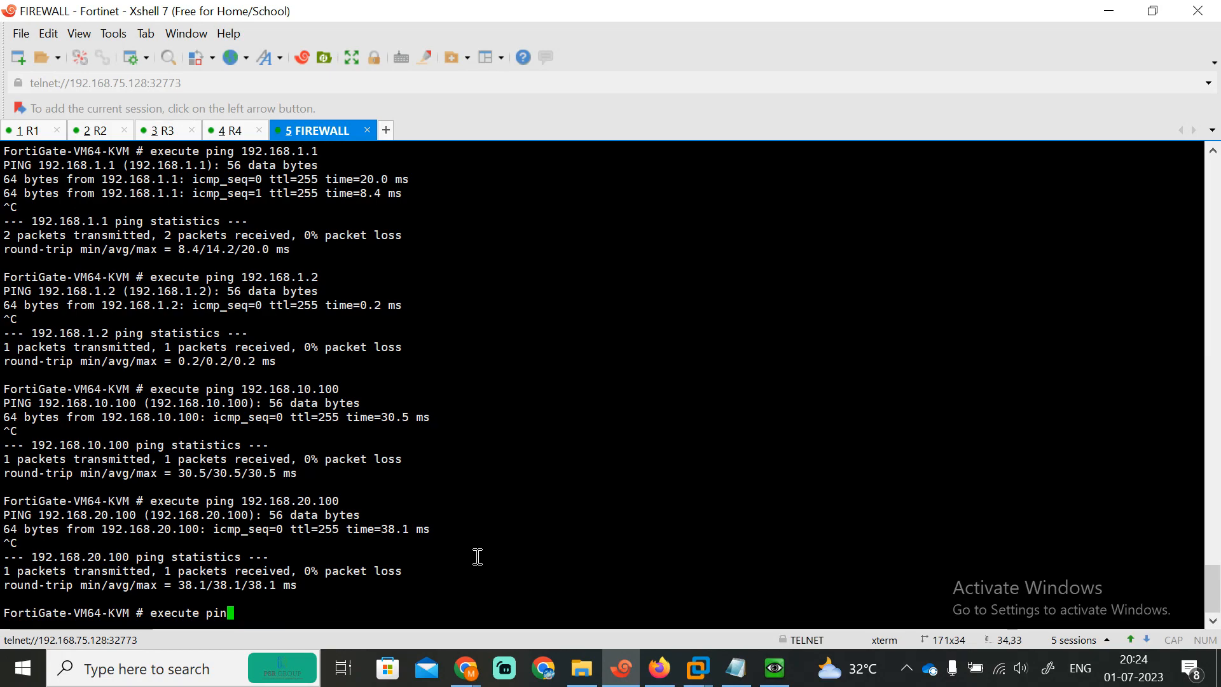
key("BackSpace")
key("BackSpace")
key("BackSpace")
key("BackSpace")
key("BackSpace")
key("BackSpace")
key("BackSpace")
key("BackSpace")
key("BackSpace")
key("BackSpace")
key("BackSpace")
key("Up")
key("Up")
key("Up")
key("Up")
key("Up")
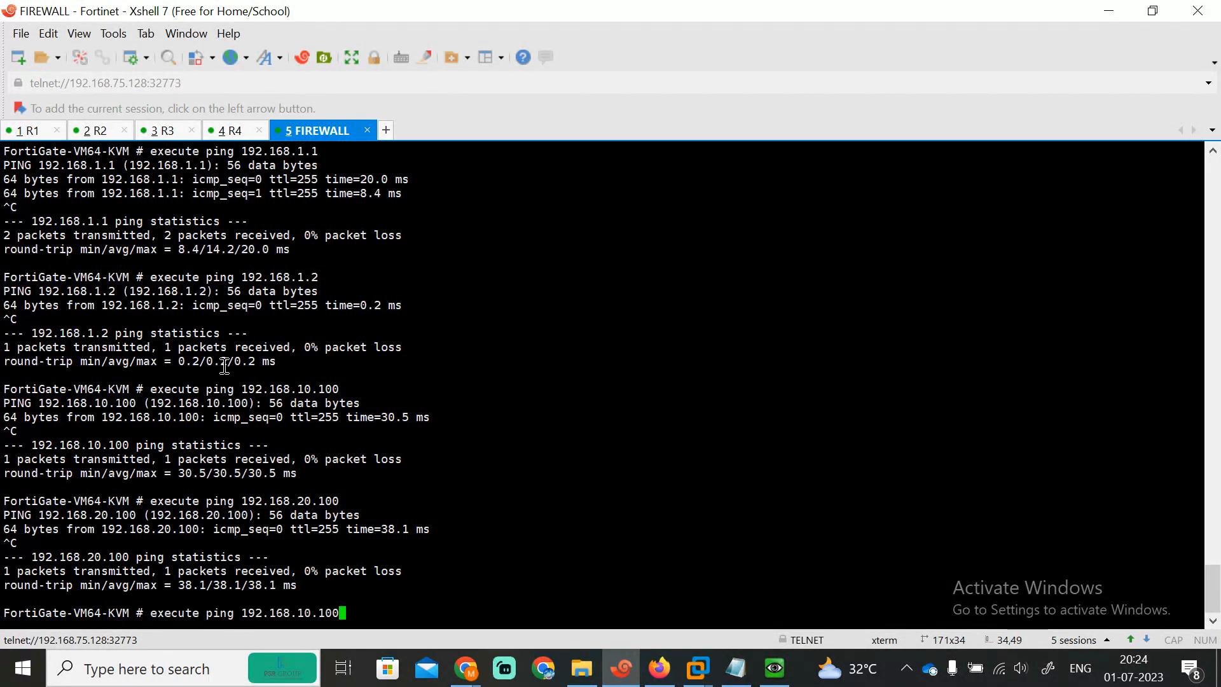
key("Return")
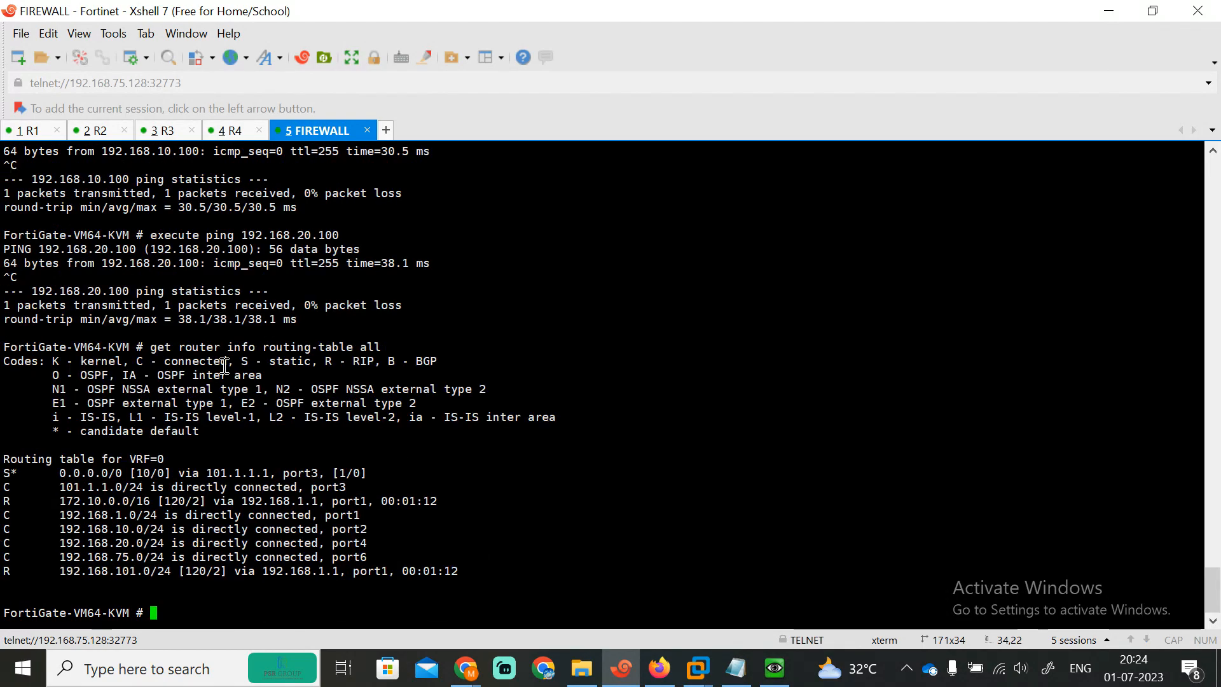
Step: Highlight the seven route entries, then ping 102.1.1.1 from the FortiGate
left_click_drag(54, 486, 473, 565)
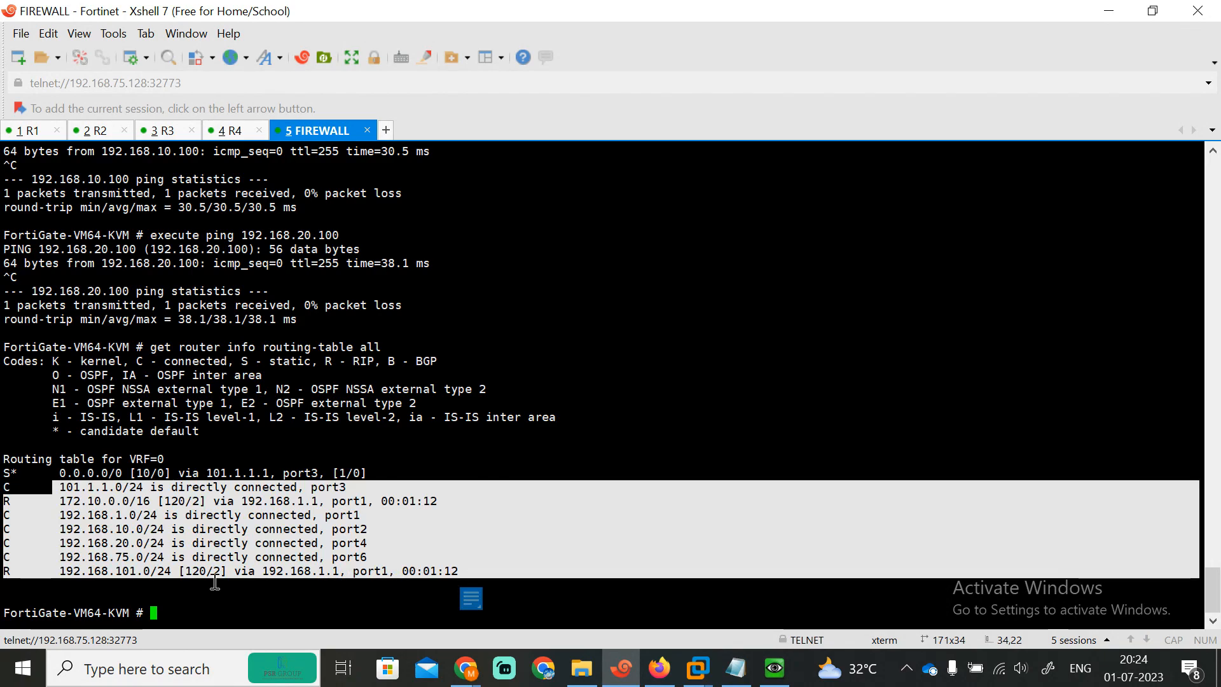
left_click(659, 667)
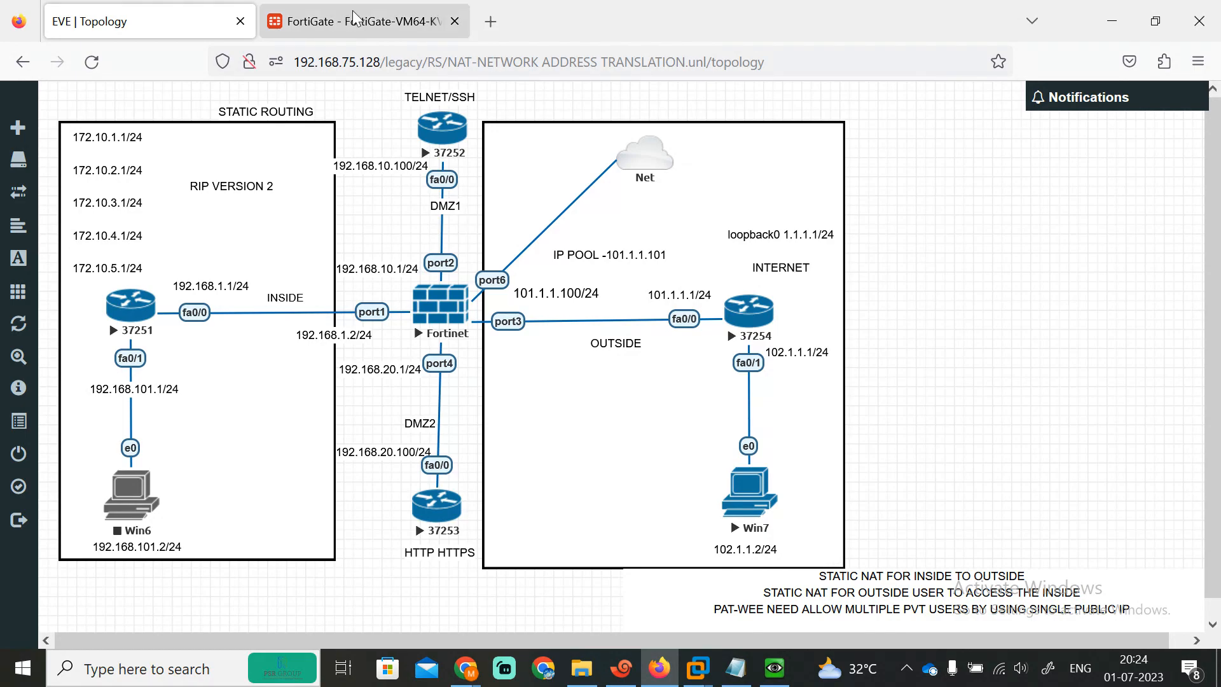
left_click(621, 668)
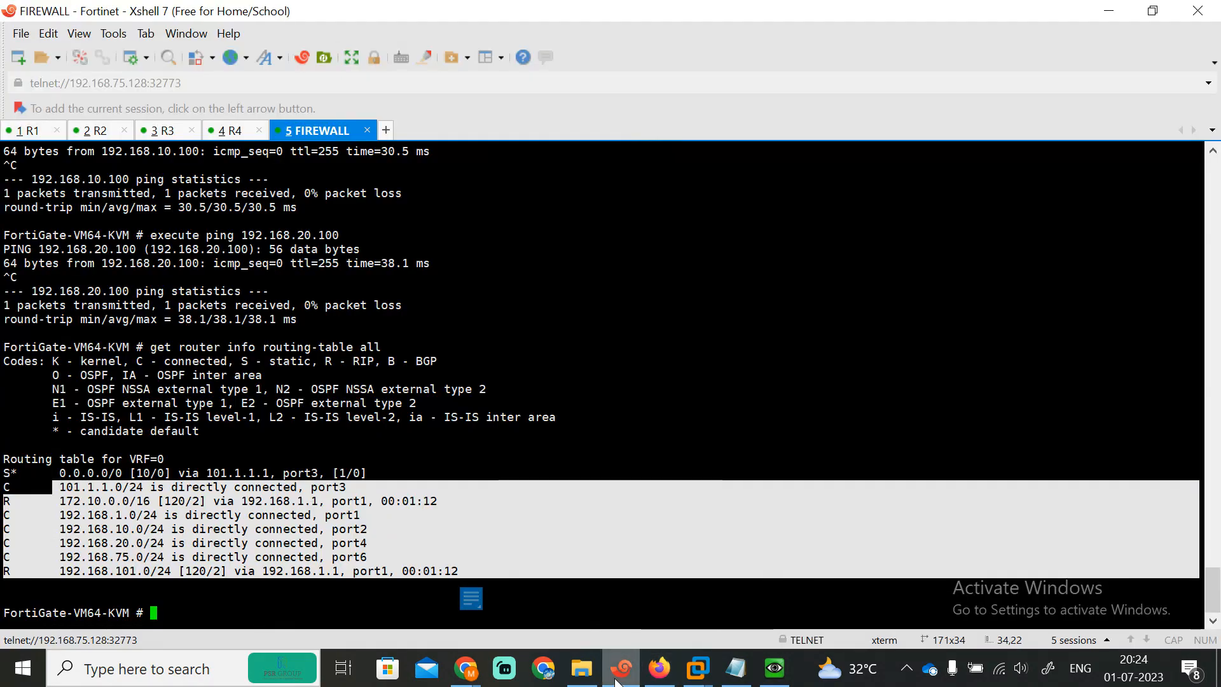
left_click(515, 602)
key("Return")
key("Return")
key("Return")
type("ex")
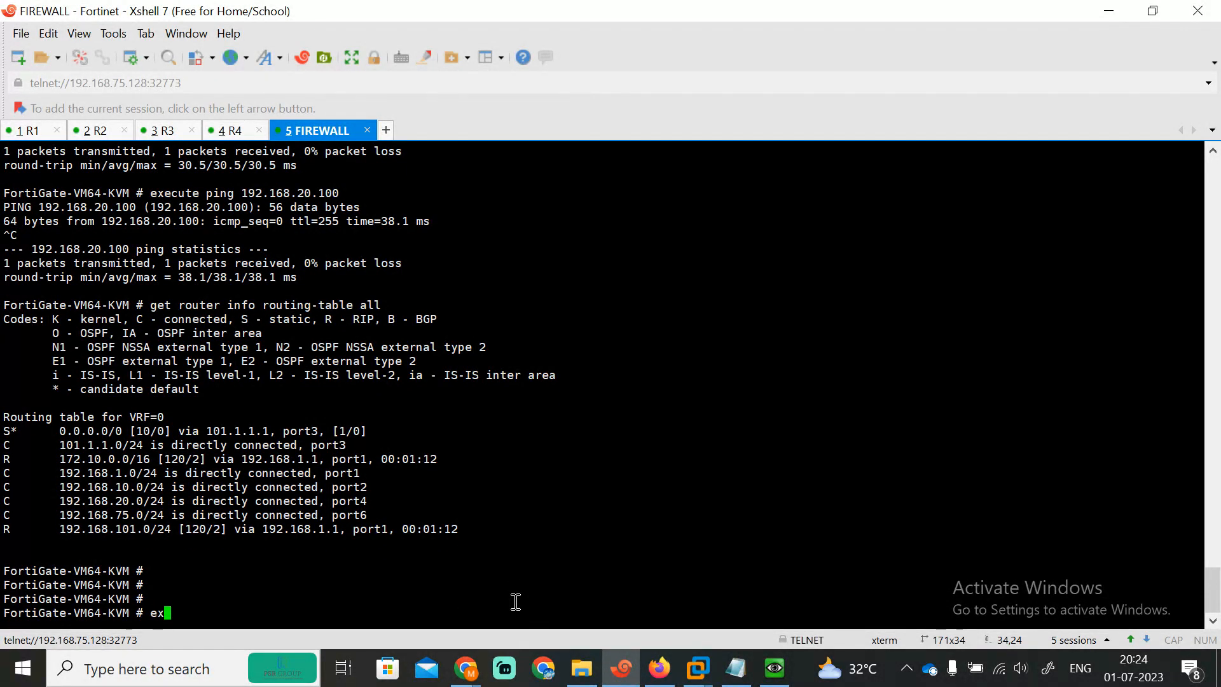
type("ecute ping 102.1.1.1")
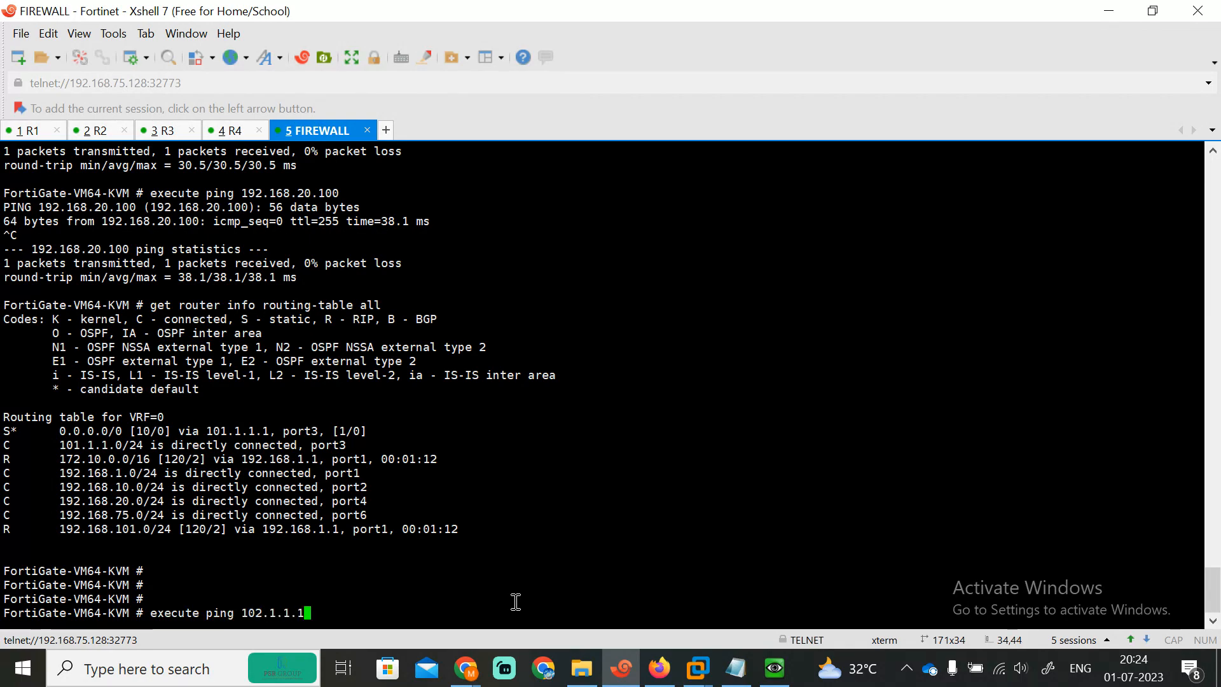
key("Return")
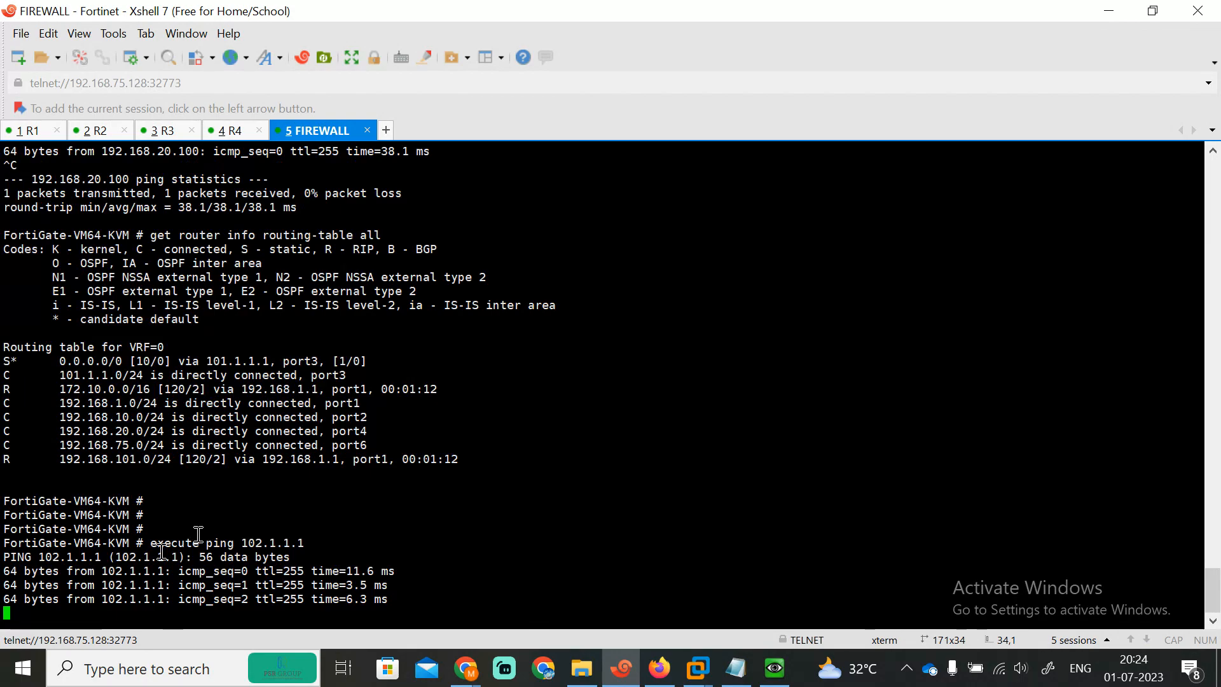
Step: Review and close the Google Meet participants list, then dismiss the screen-sharing notification
left_click(655, 667)
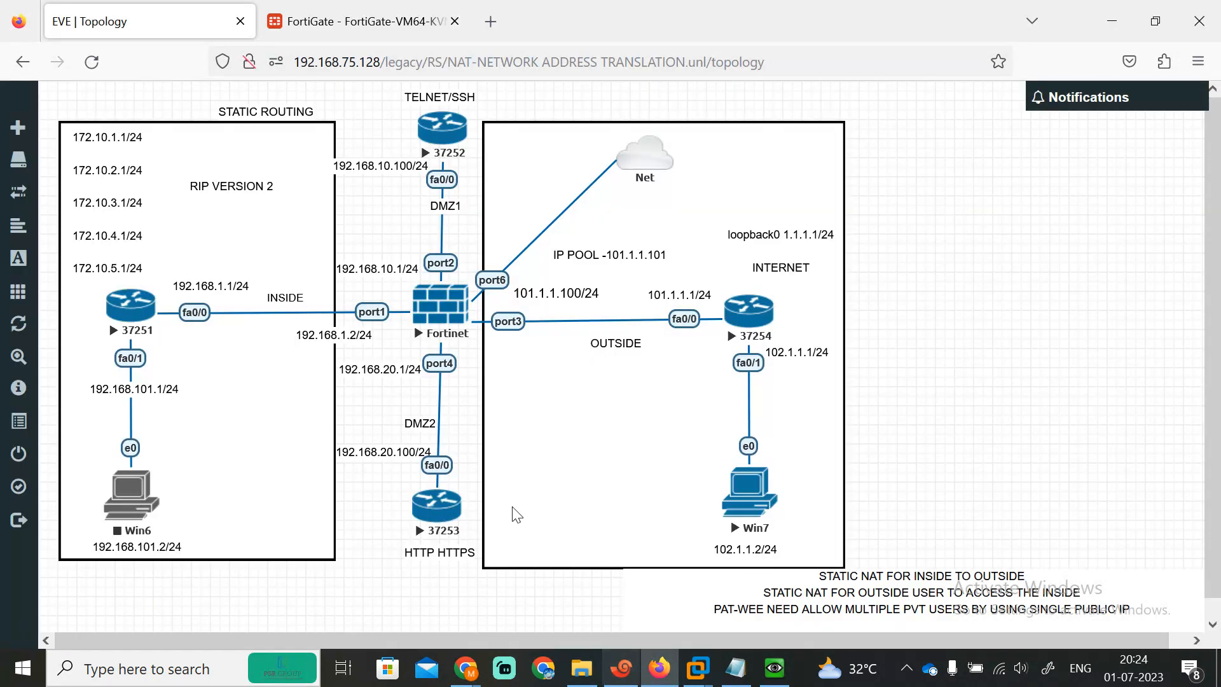
mouse_move(466, 668)
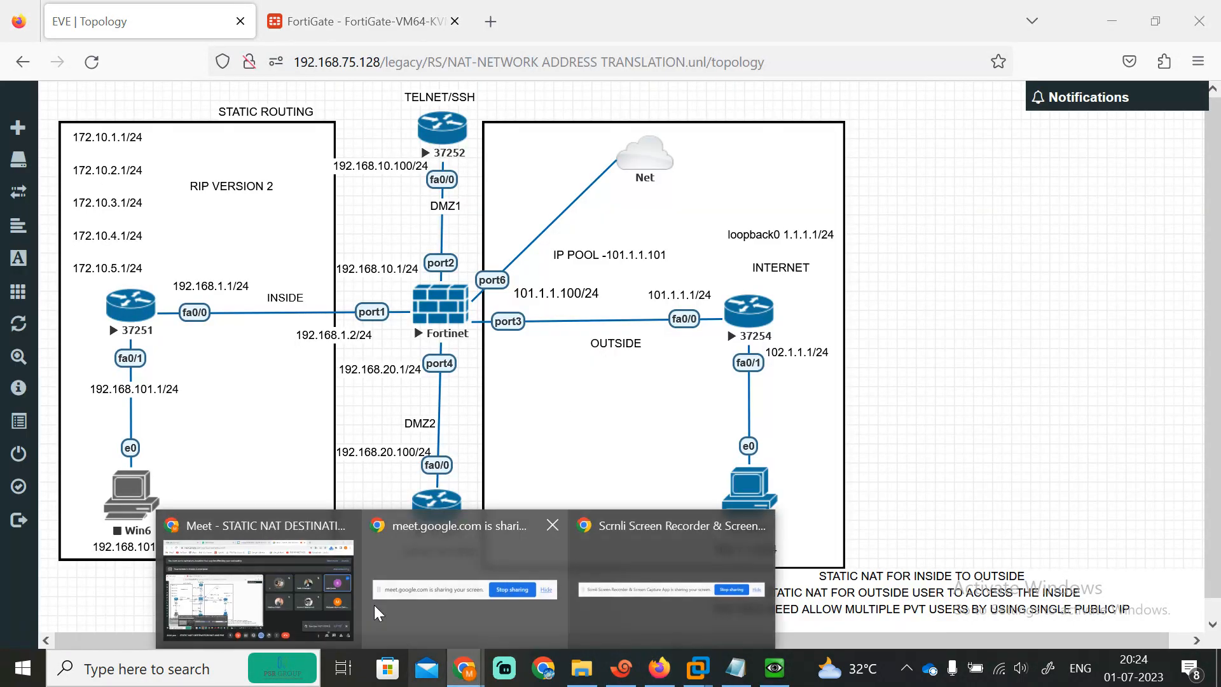
left_click(254, 610)
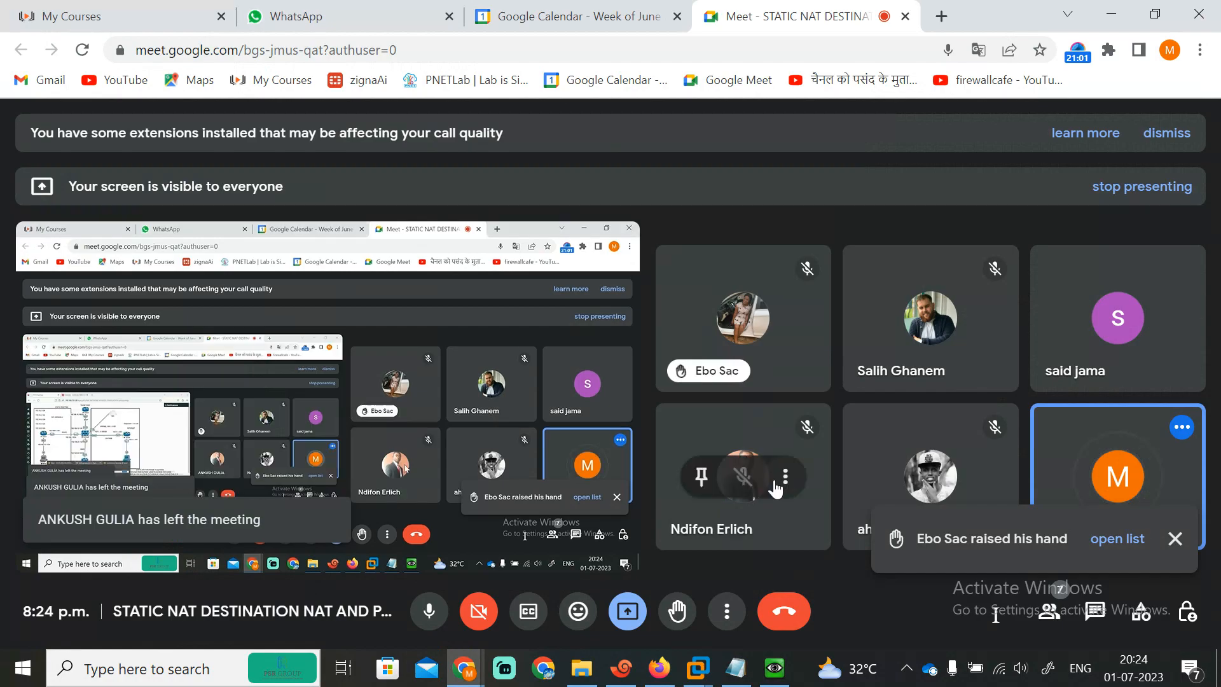
left_click(1117, 539)
mouse_move(1021, 441)
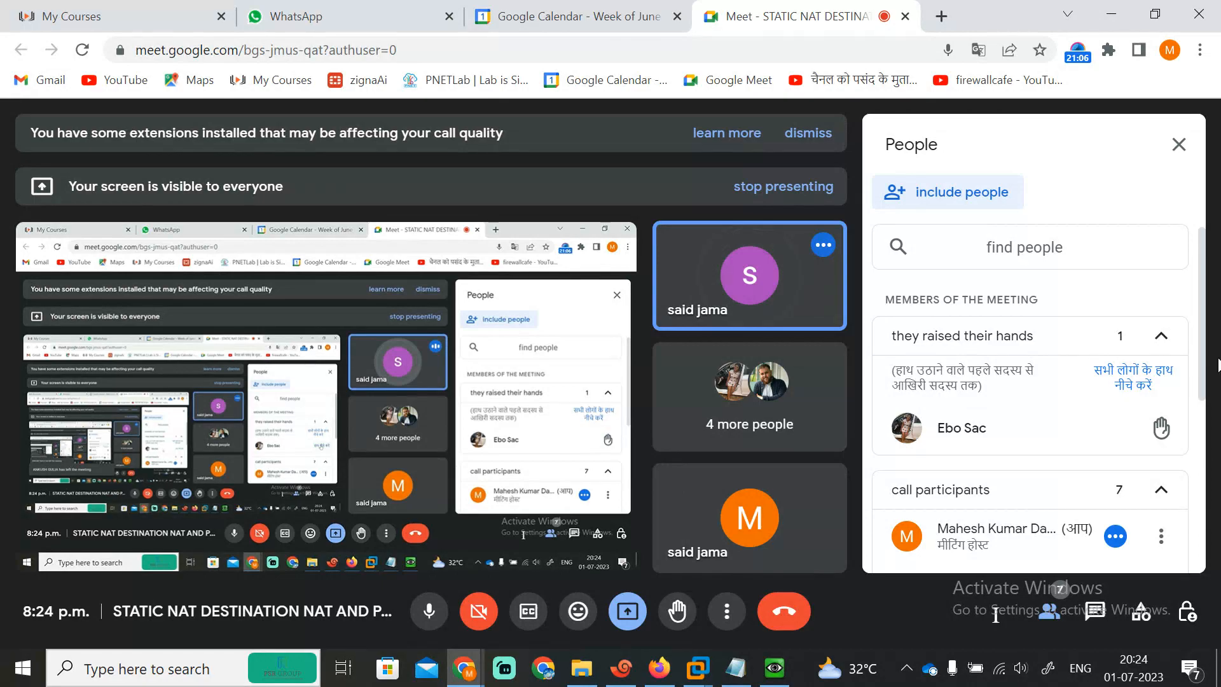
left_click_drag(1215, 366, 1214, 557)
left_click(1178, 144)
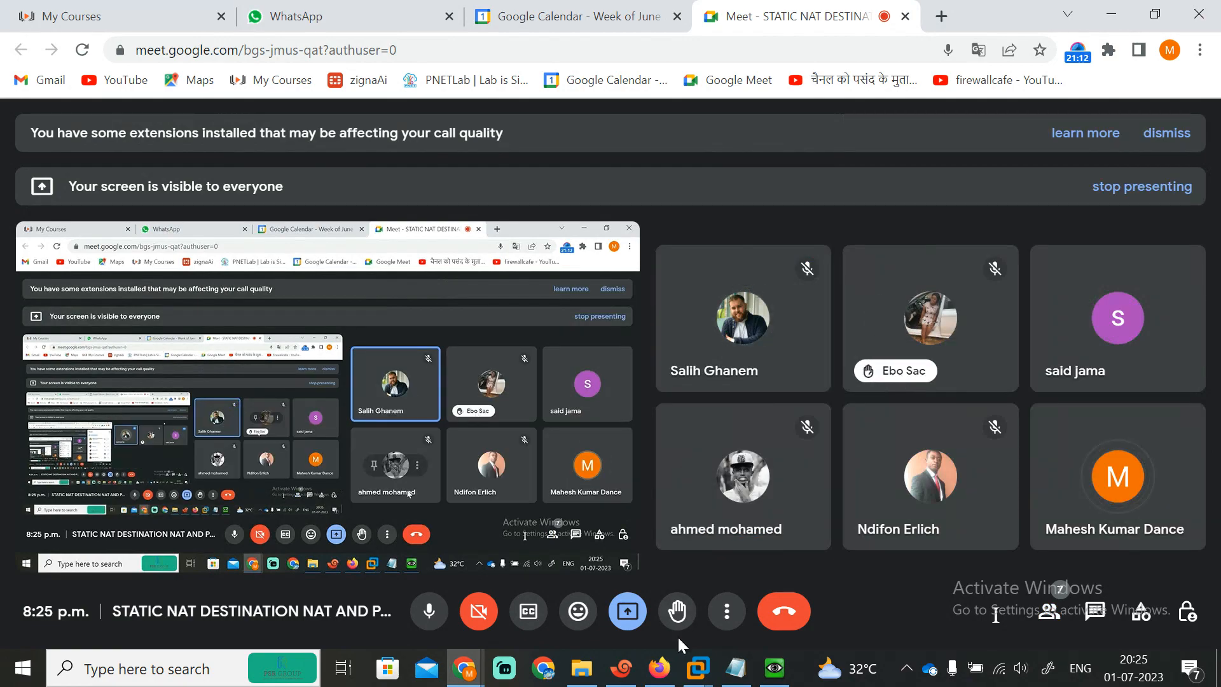
left_click(660, 671)
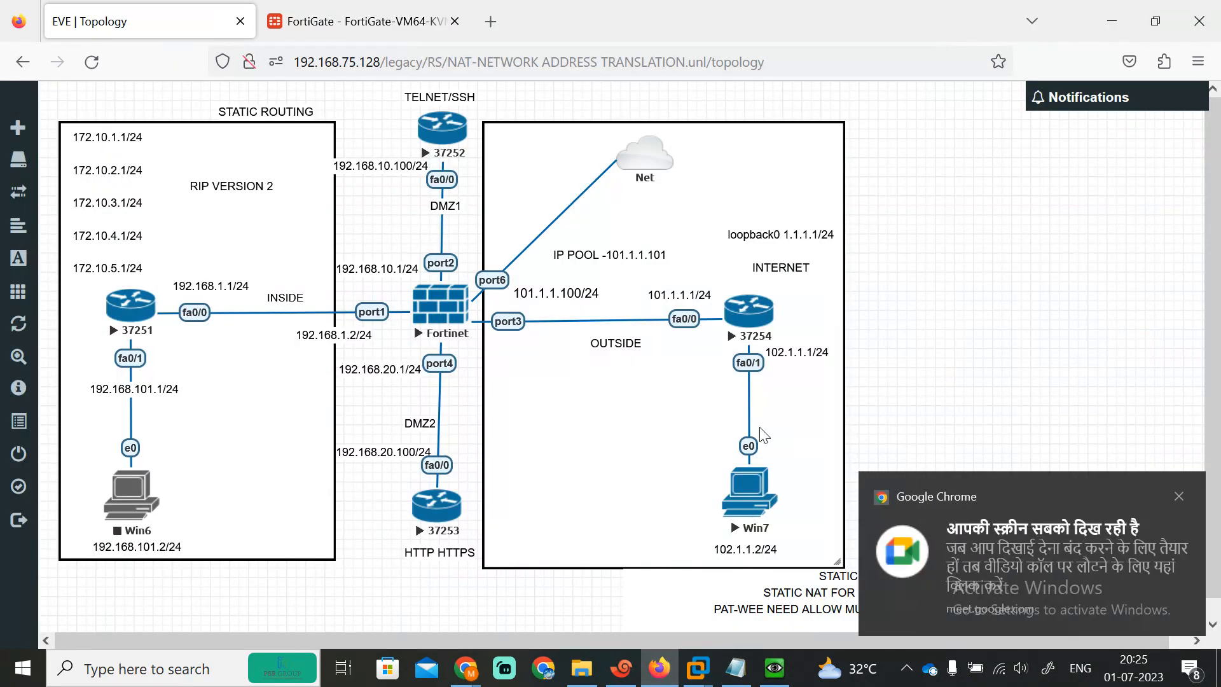
left_click(1179, 496)
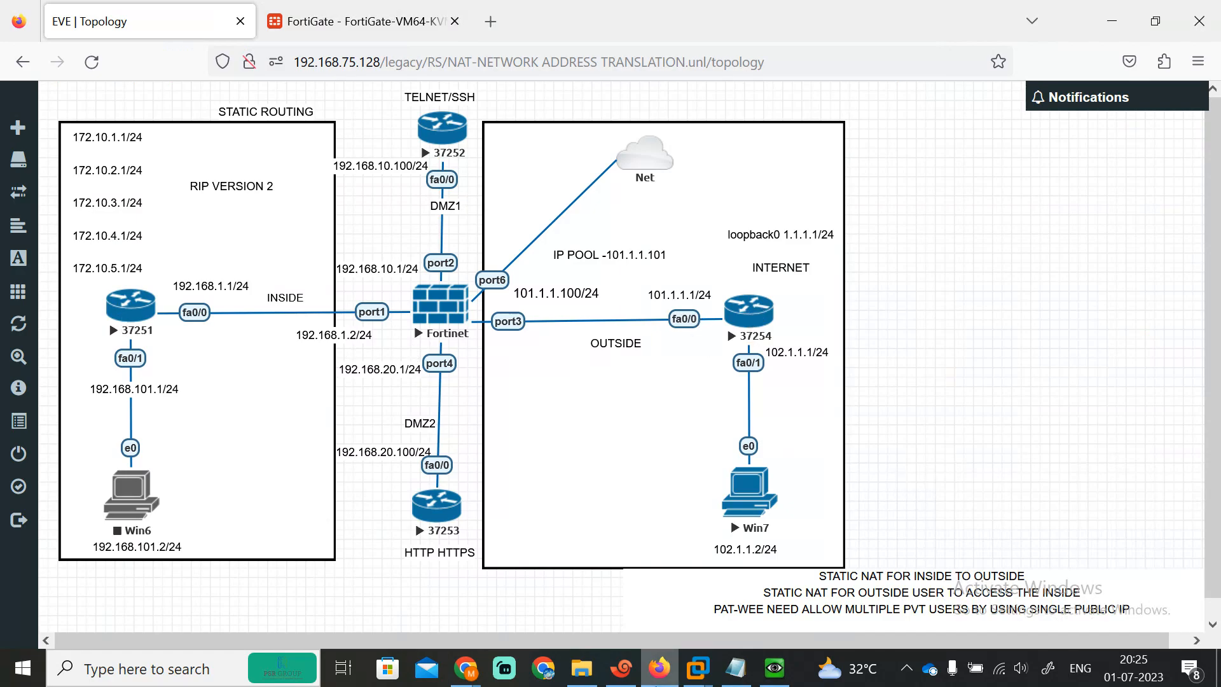
left_click(622, 668)
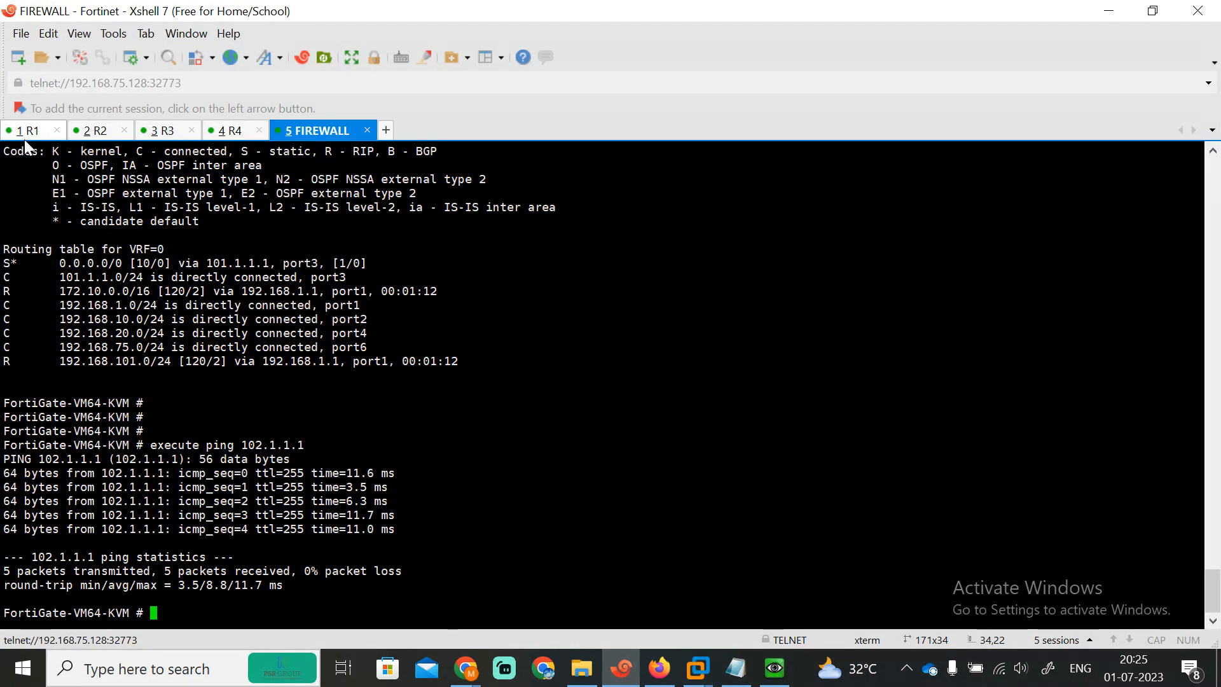
Step: Ping 192.168.10.1 from R1 and see the echoes time out
left_click(20, 131)
key("Return")
key("Return")
key("Return")
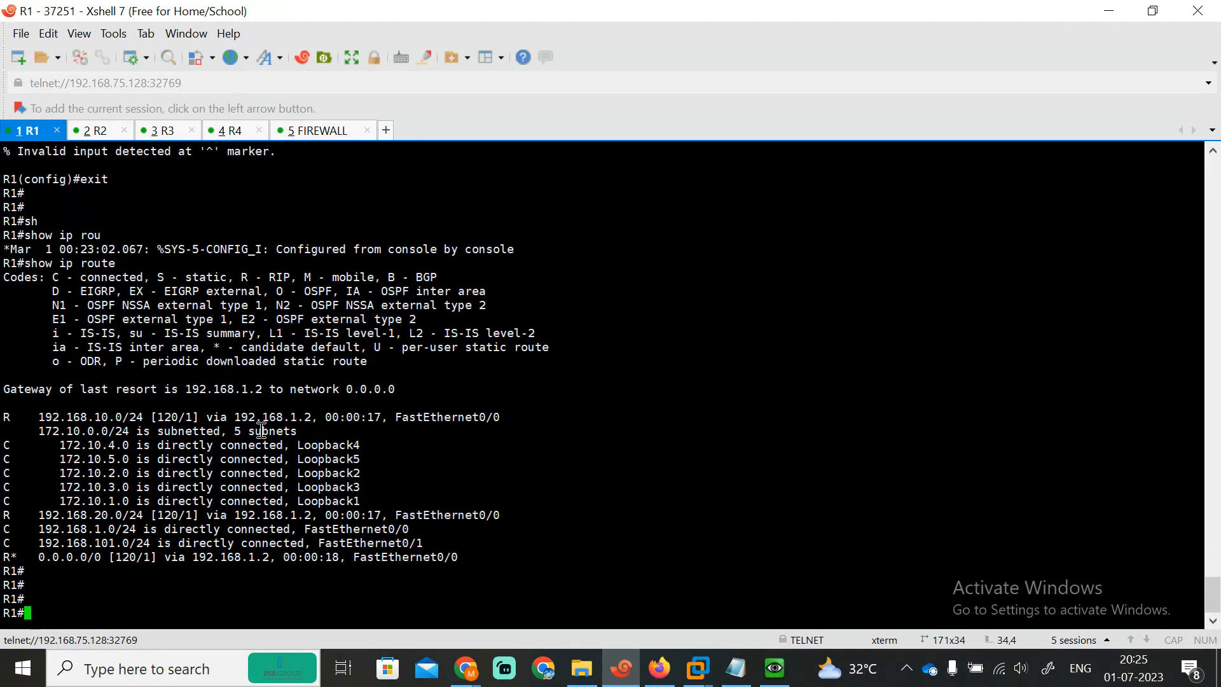
type("pi")
key("Tab")
type("19")
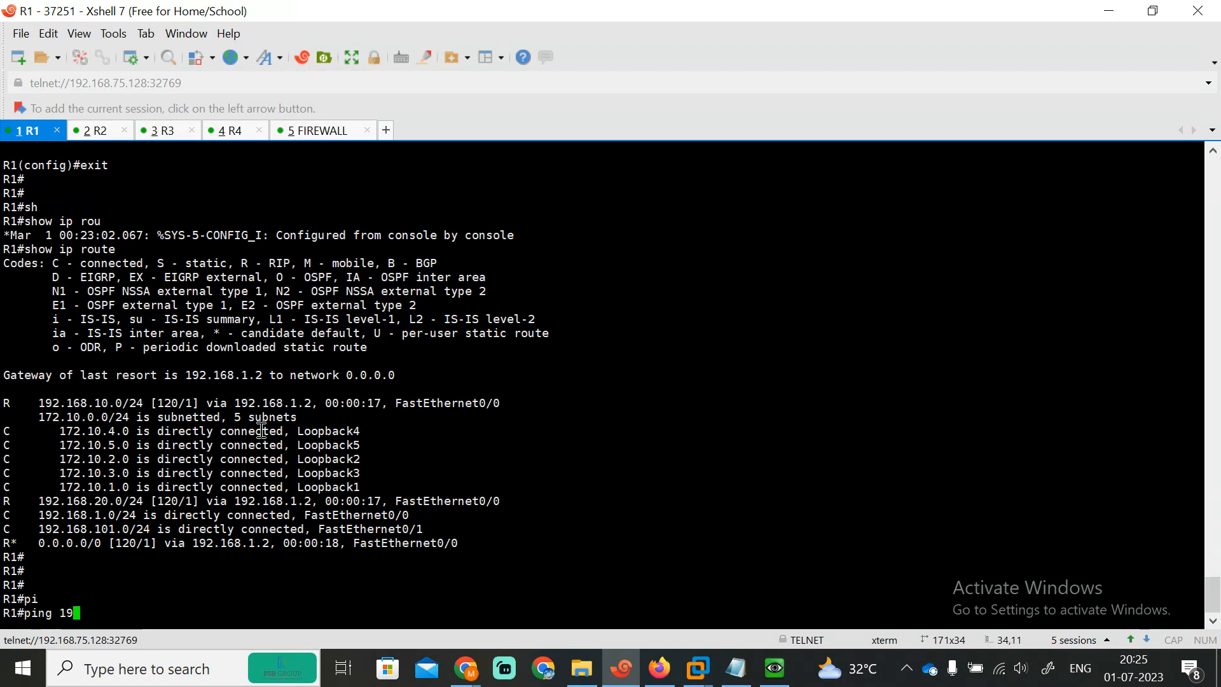
type("2.1698.10.1")
key("Return")
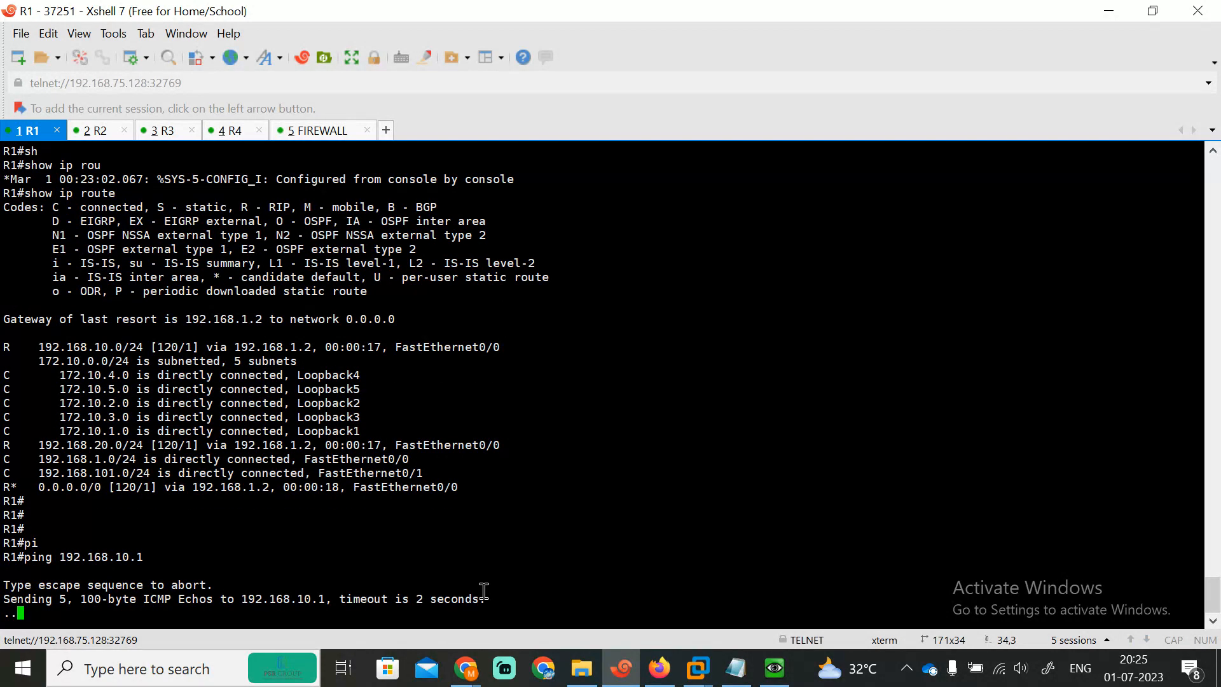
left_click(658, 668)
Step: Start a new firewall policy named STATICNAT under Policy & Objects
left_click(376, 19)
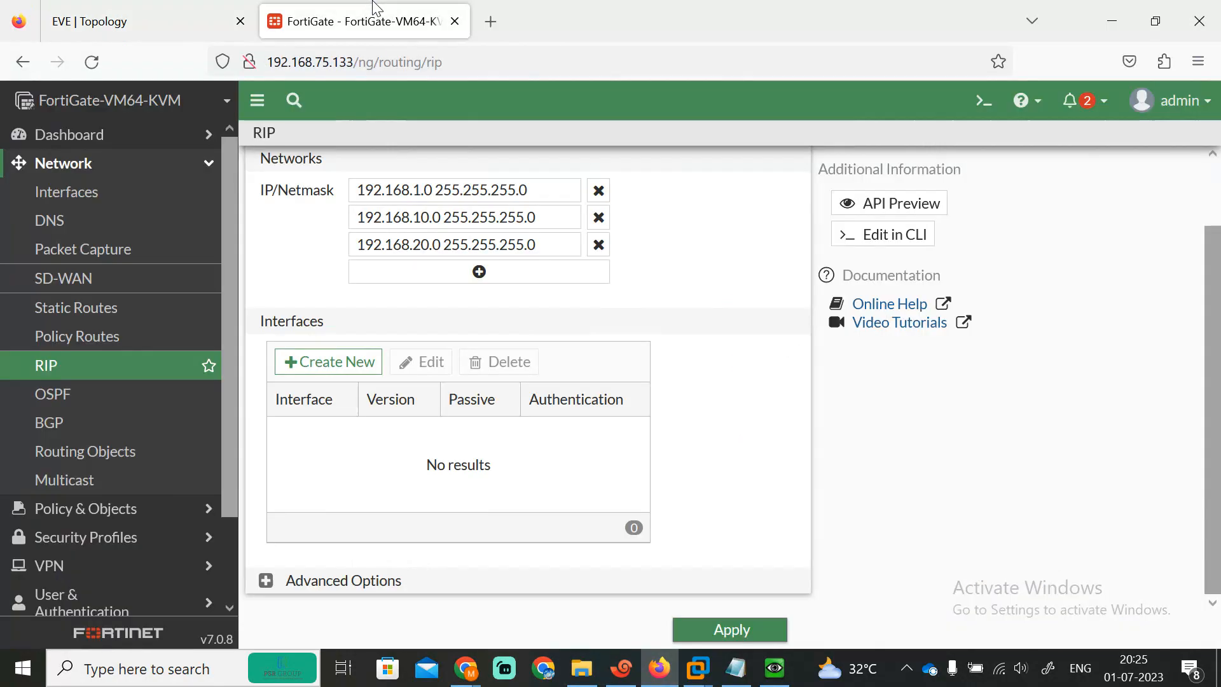
left_click(90, 508)
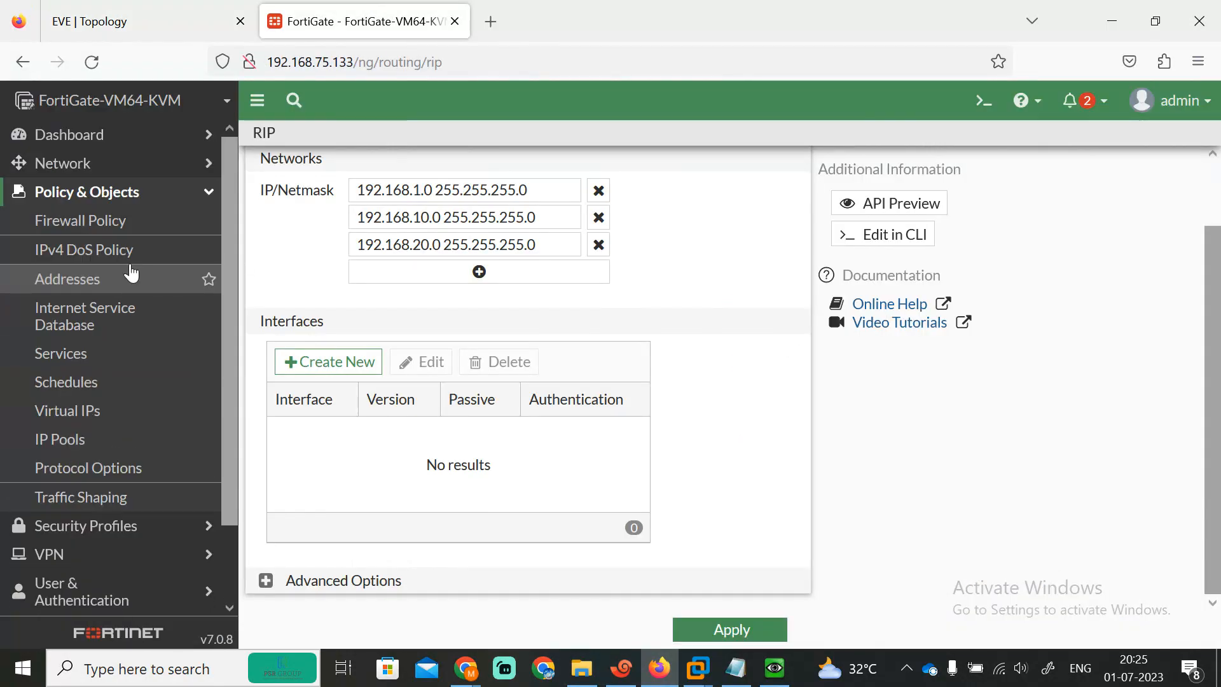
left_click(89, 229)
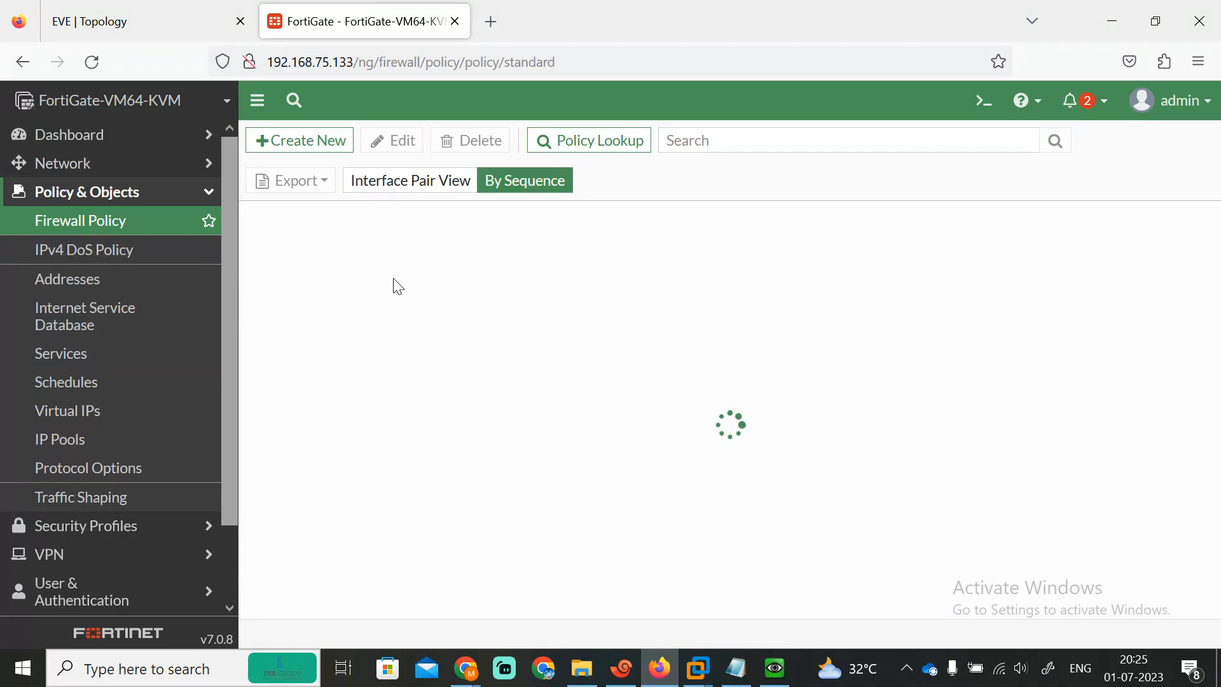
left_click(267, 141)
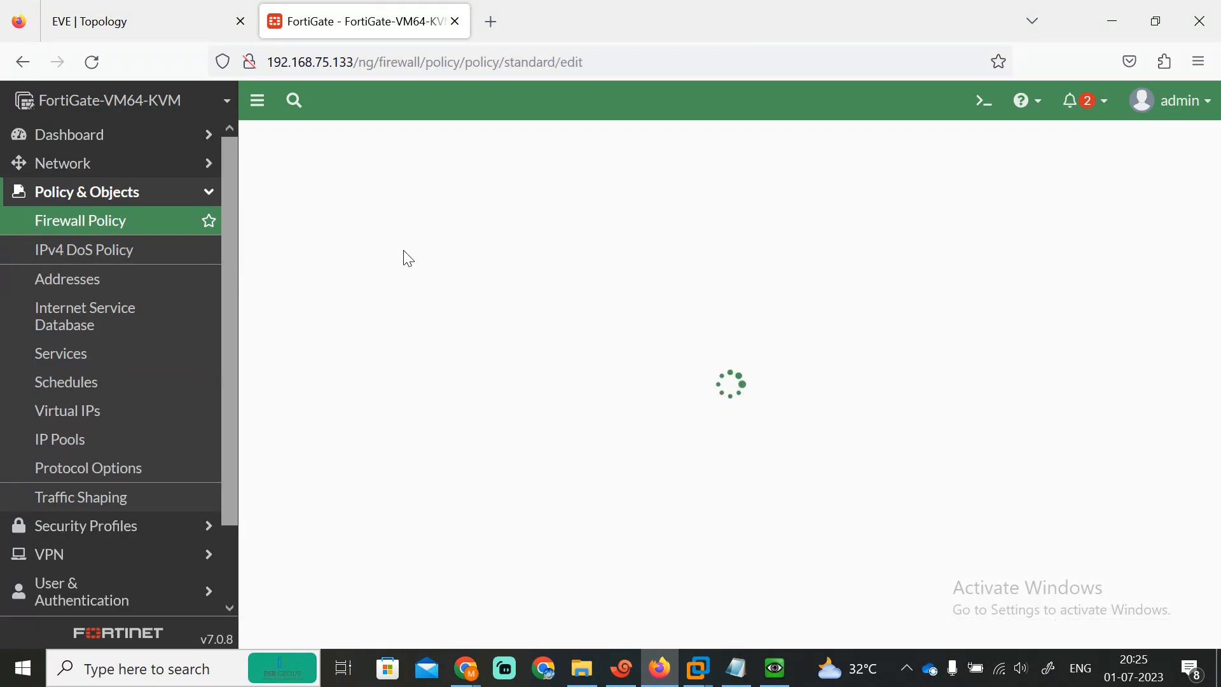
left_click(425, 197)
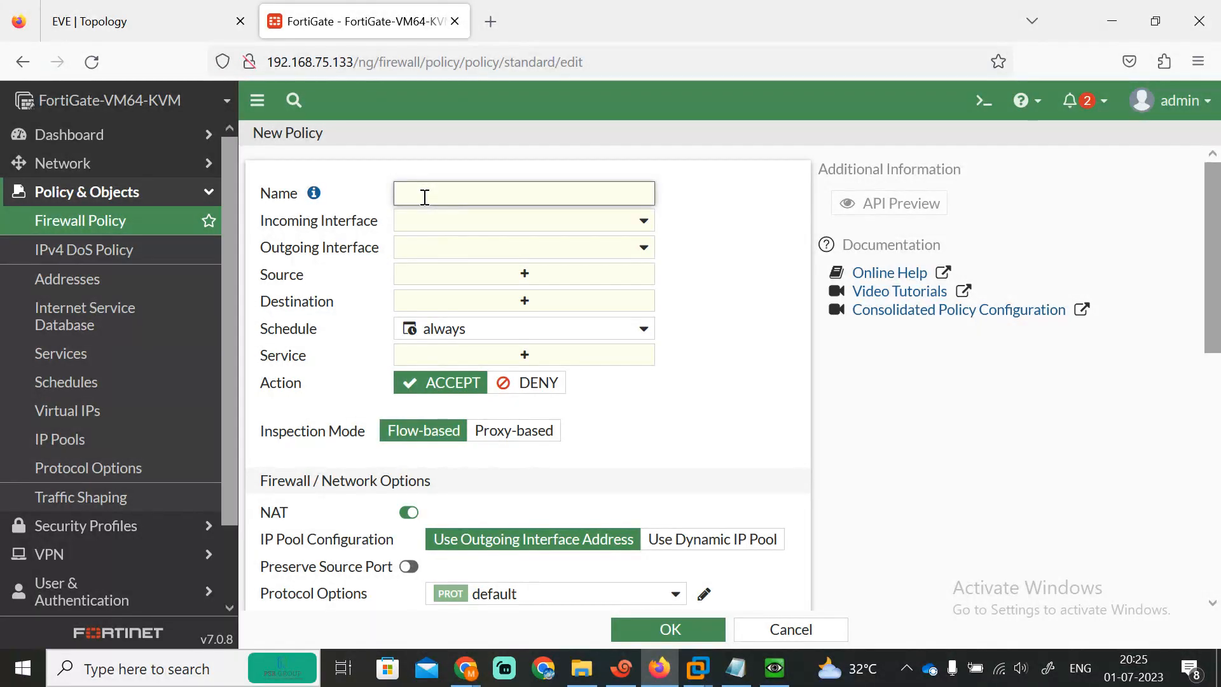
type("STATICNAT")
Step: Set incoming interface INSIDE (port1) and outgoing interface INTERNET (port3)
left_click(598, 228)
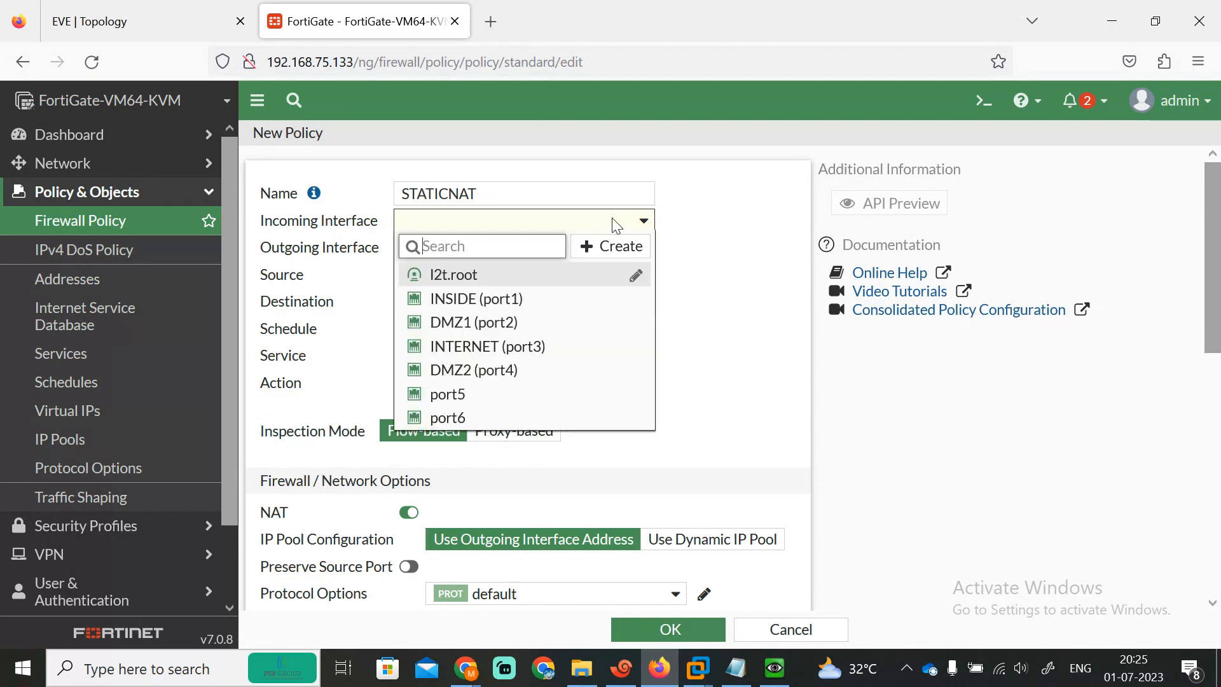
left_click(489, 299)
left_click(114, 21)
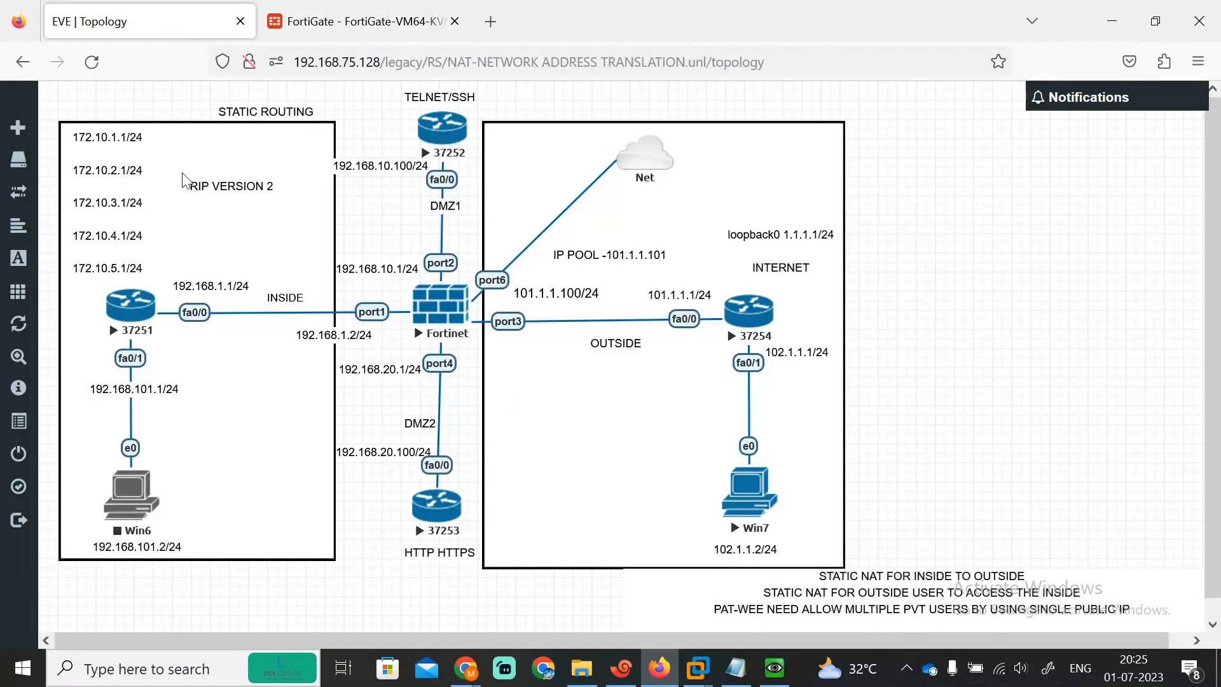
left_click(382, 9)
left_click(582, 248)
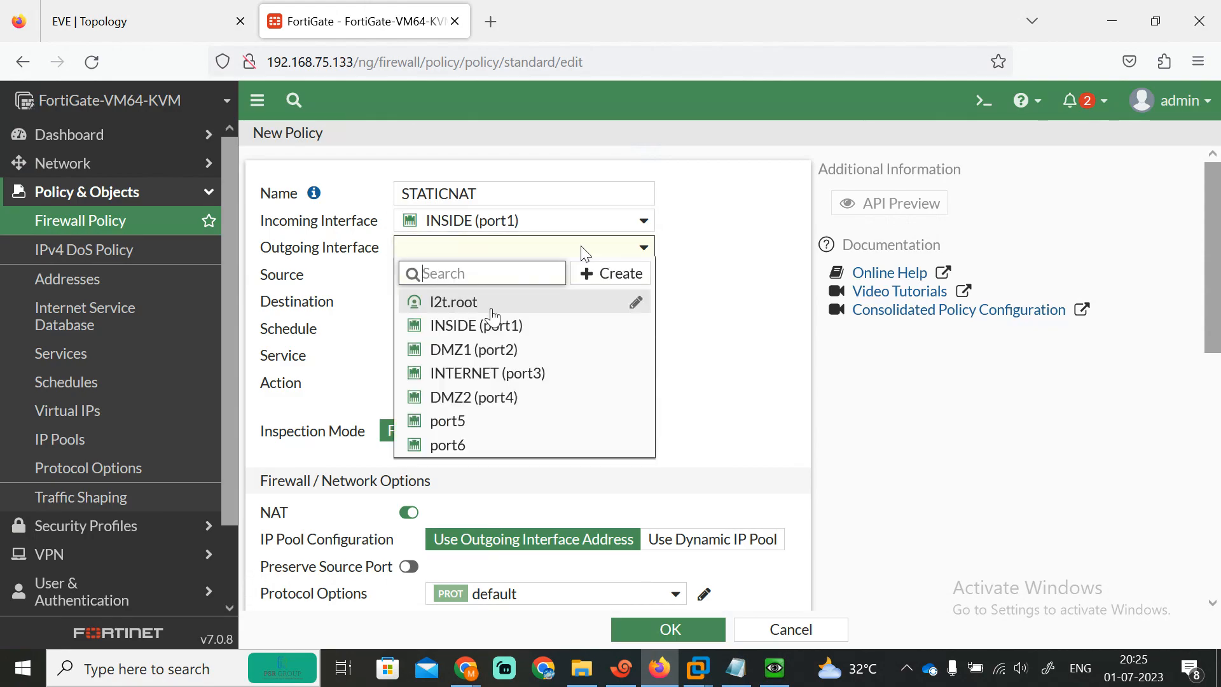
left_click(463, 373)
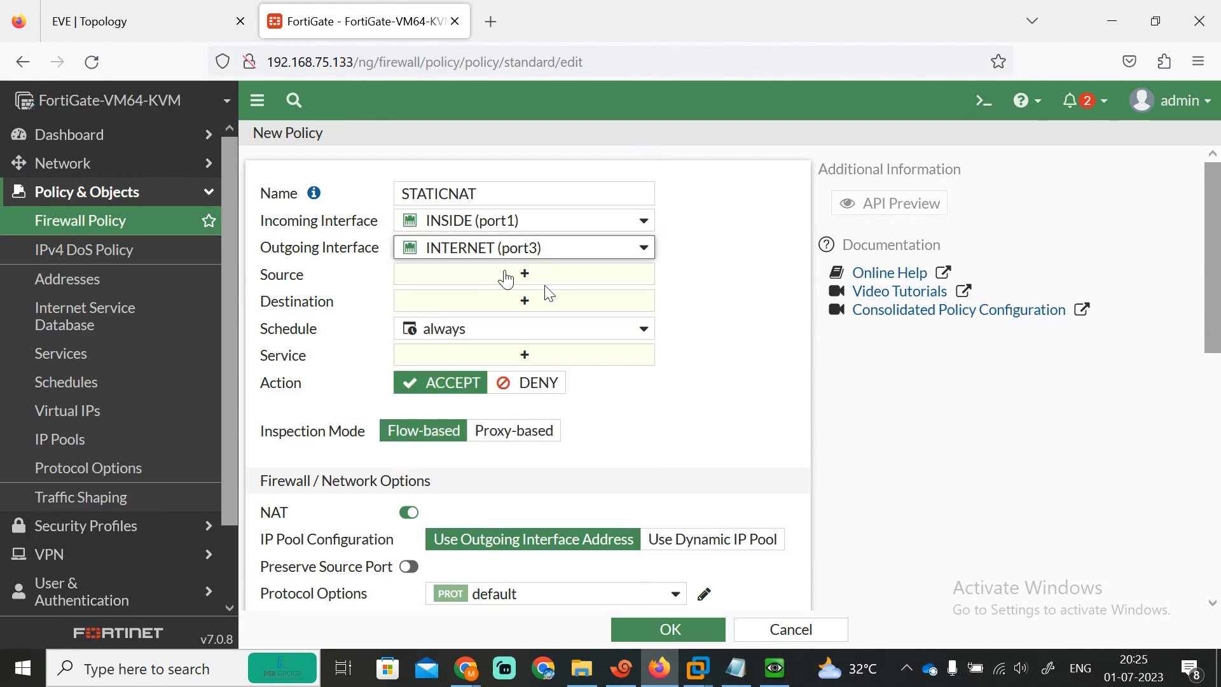
left_click(506, 278)
Step: Create an address object R1IP with subnet 192.168.1.1/32
left_click(1048, 231)
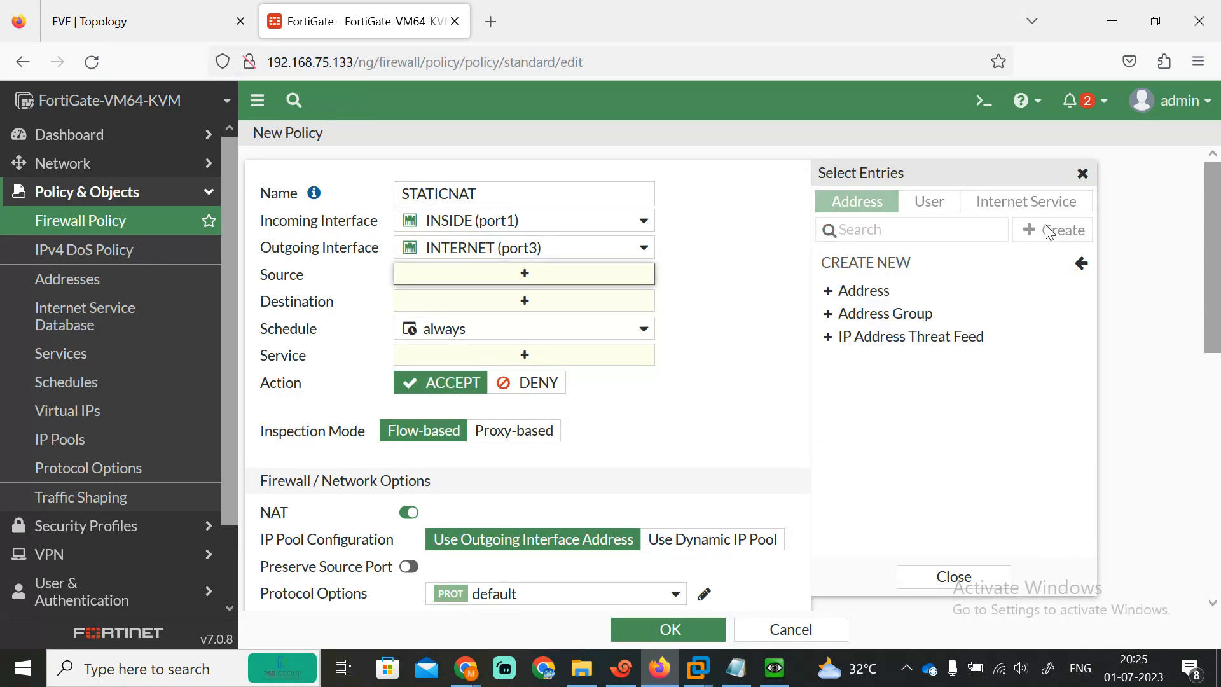
left_click(850, 296)
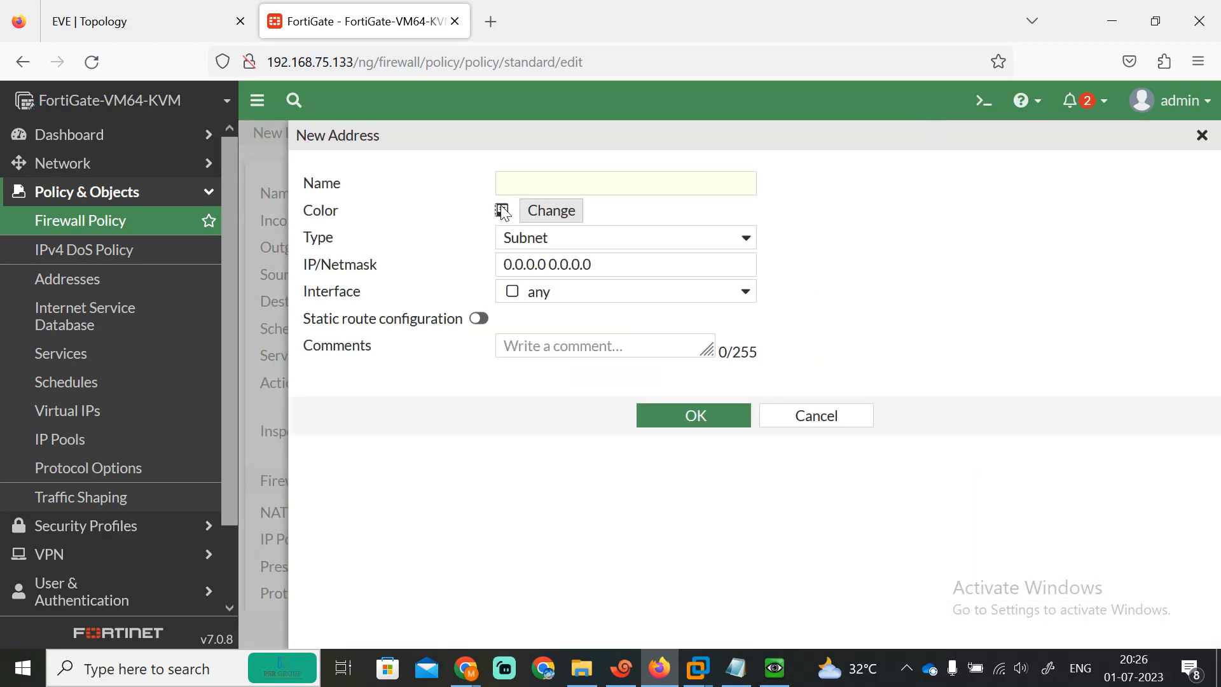
left_click(565, 184)
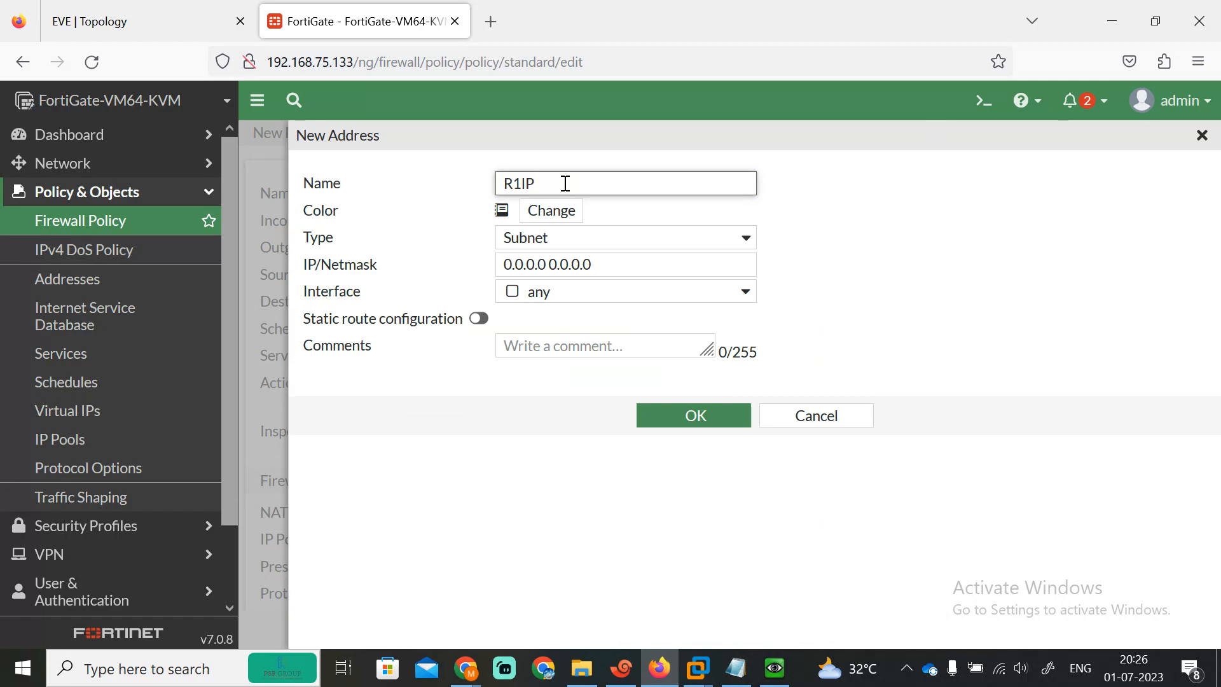
type("R1IP")
left_click_drag(601, 255, 318, 241)
type("192.168.1.1/32")
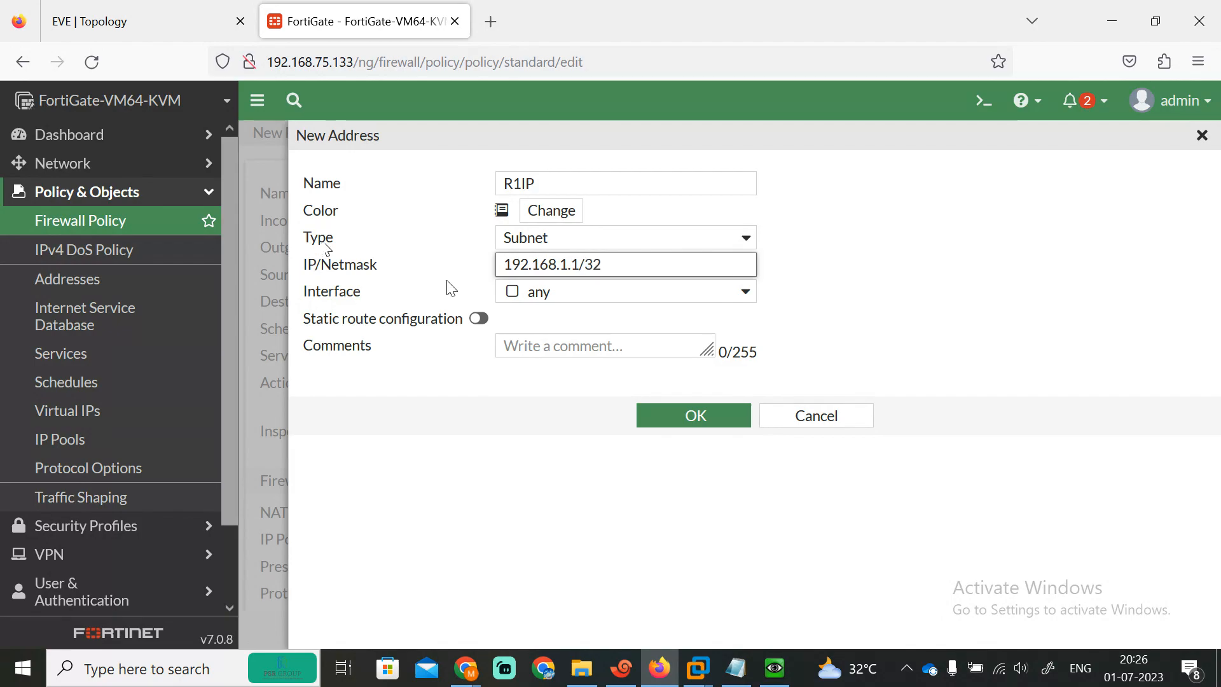
left_click(692, 418)
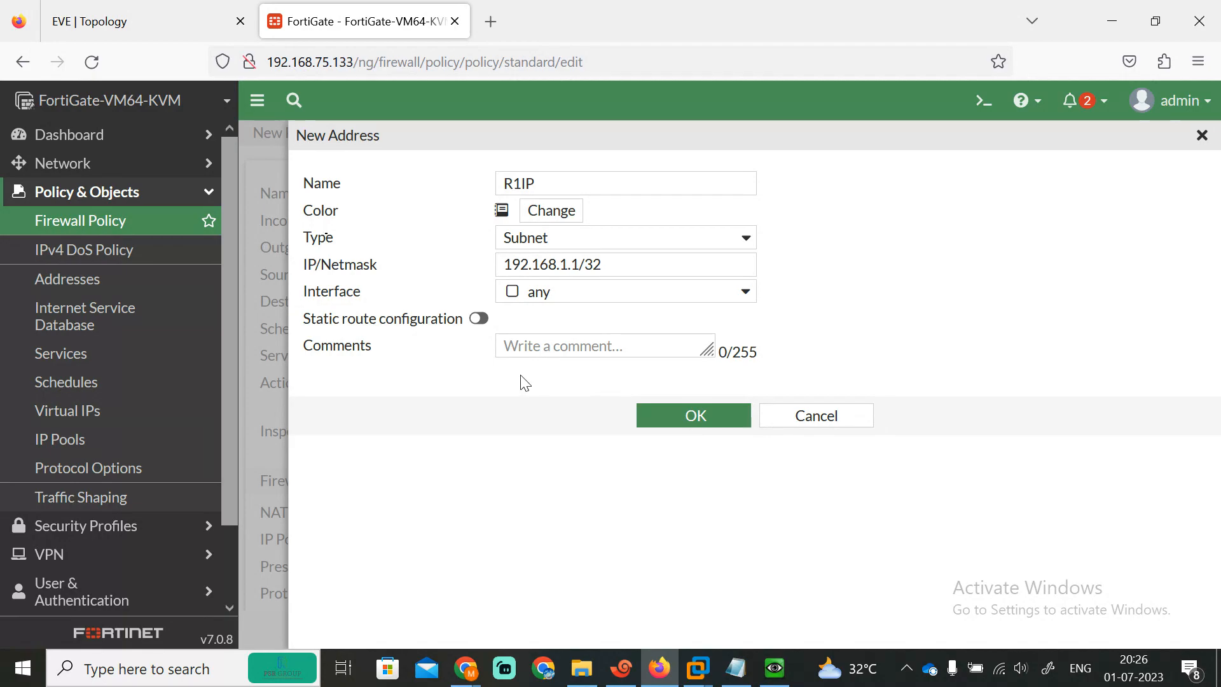
left_click(713, 421)
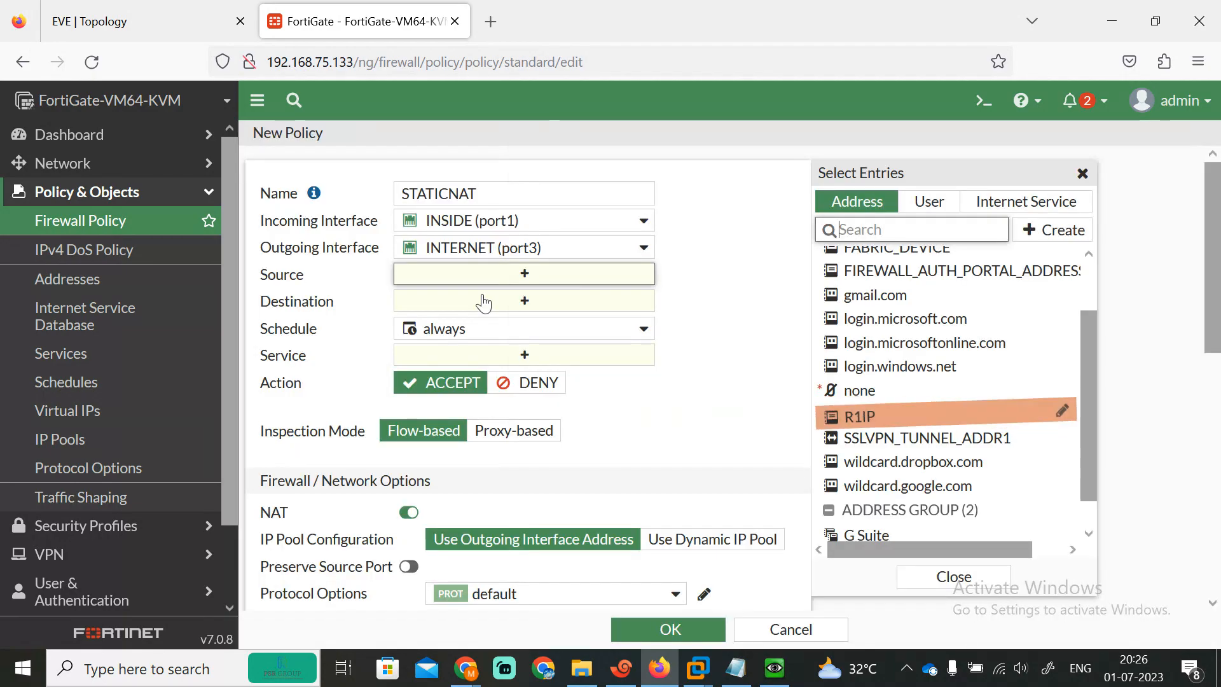
Step: Give STATICNAT source R1IP, destination all and service ALL
left_click(879, 424)
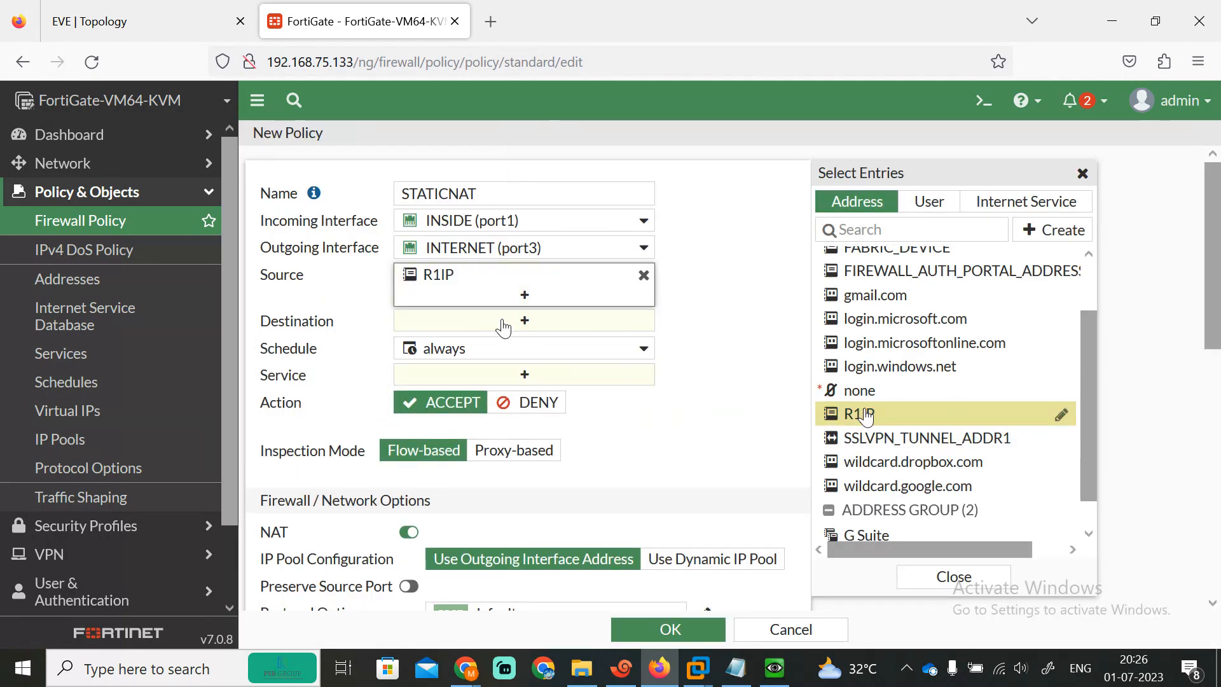
left_click(497, 323)
left_click(839, 286)
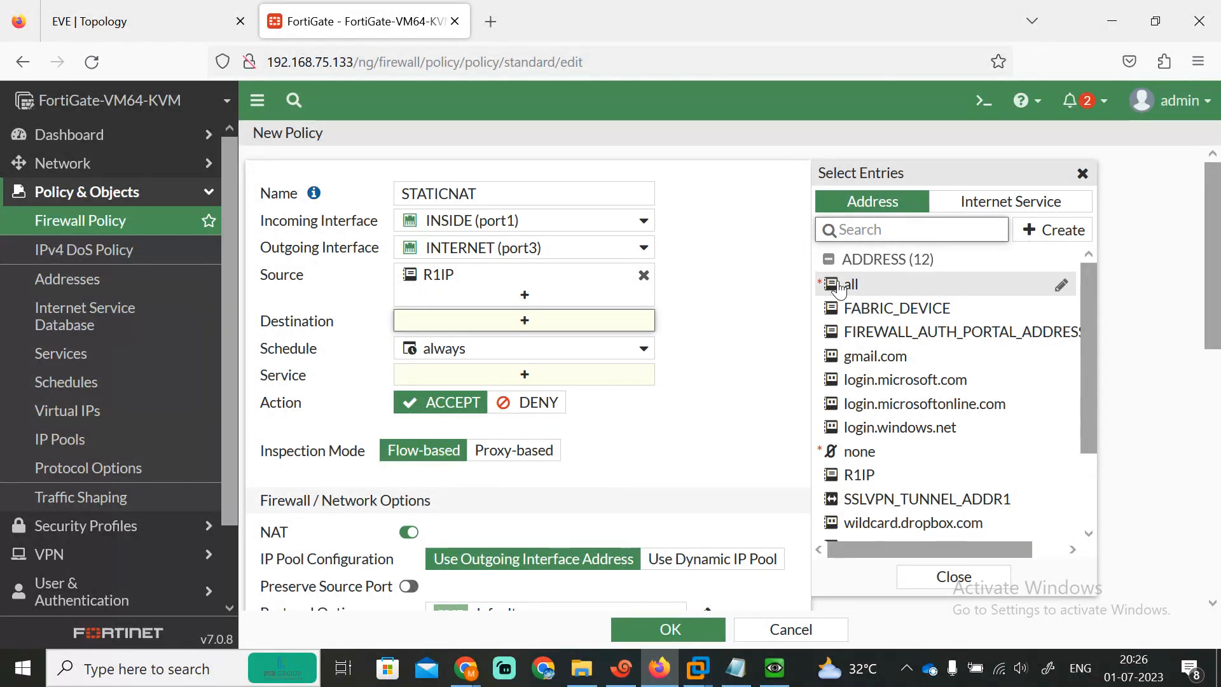
left_click_drag(1213, 269, 1218, 359)
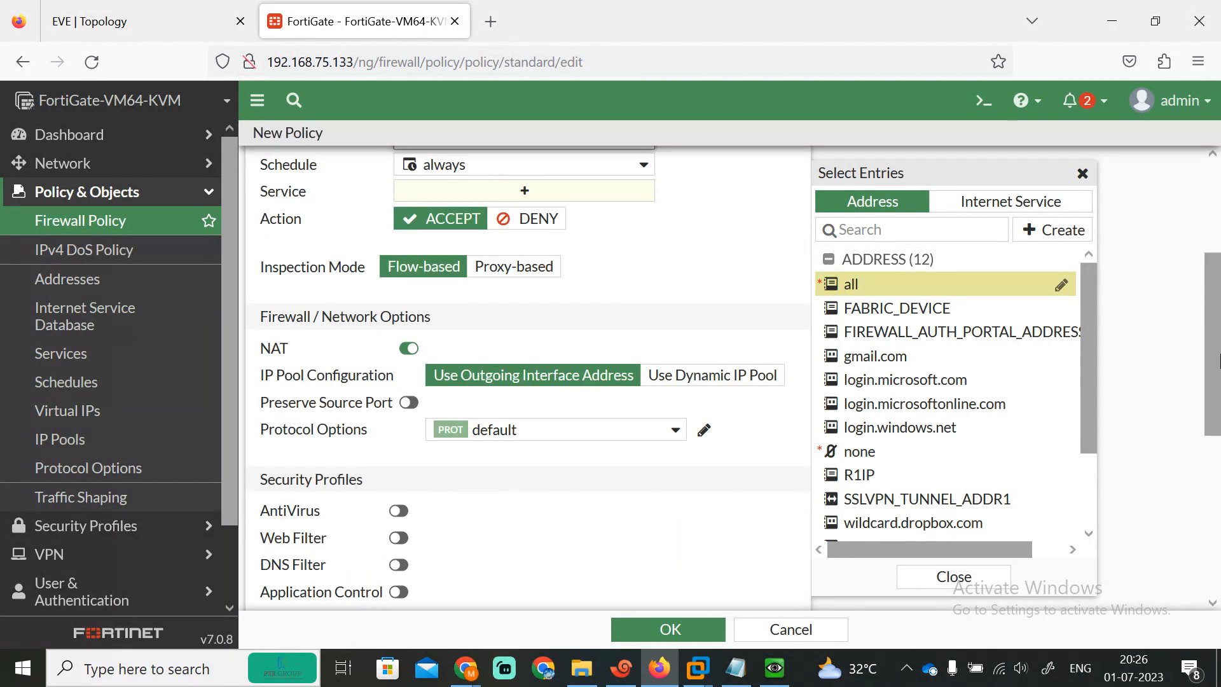
left_click(483, 192)
left_click(868, 279)
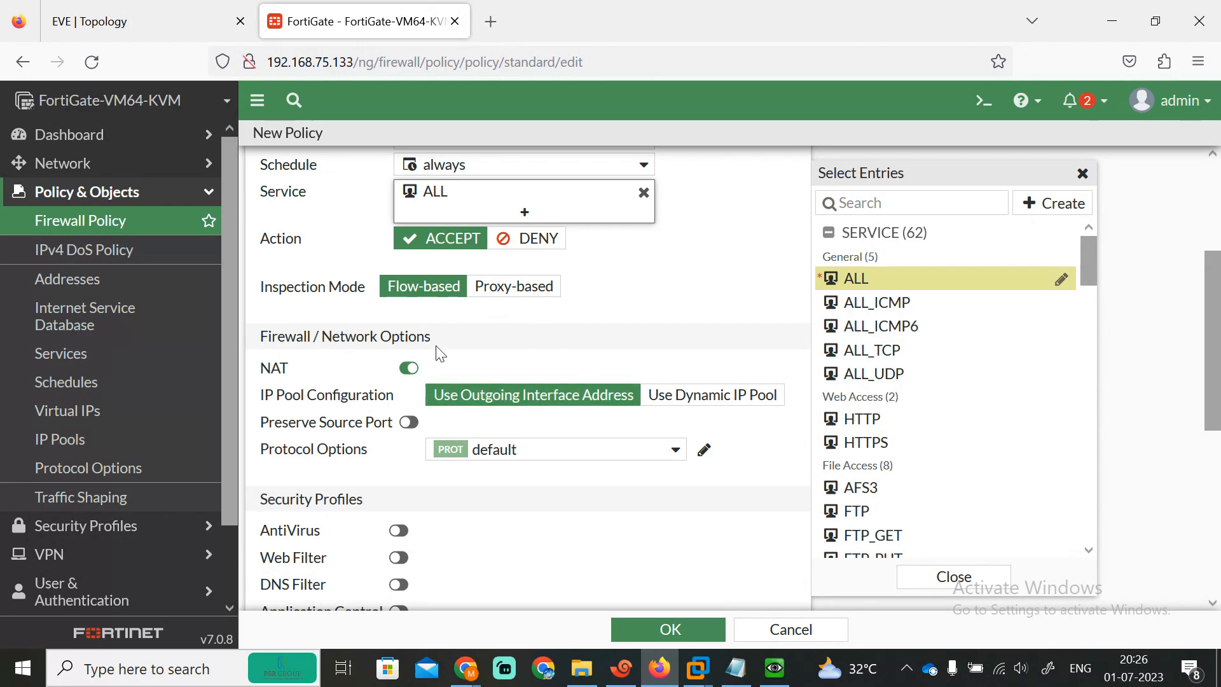
left_click(146, 8)
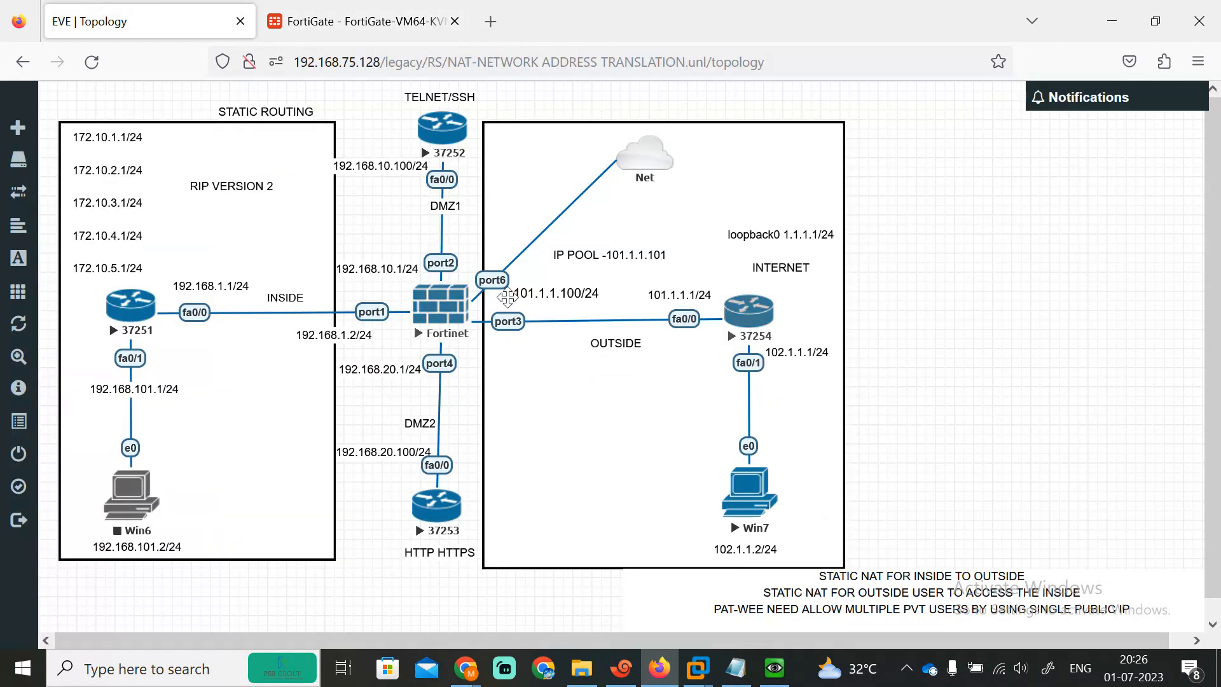
Step: Change the topology label to IP POOL -101.1.1.101-101.1.1.120 and nudge it slightly left
left_click(360, 16)
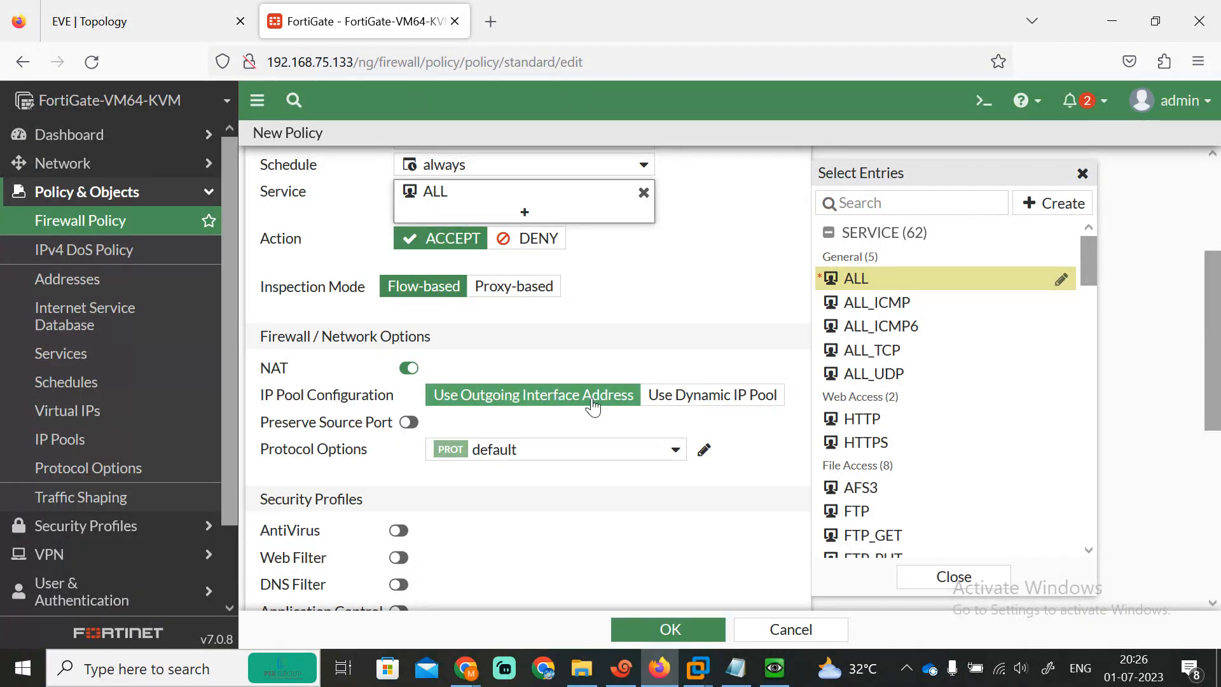
left_click(155, 9)
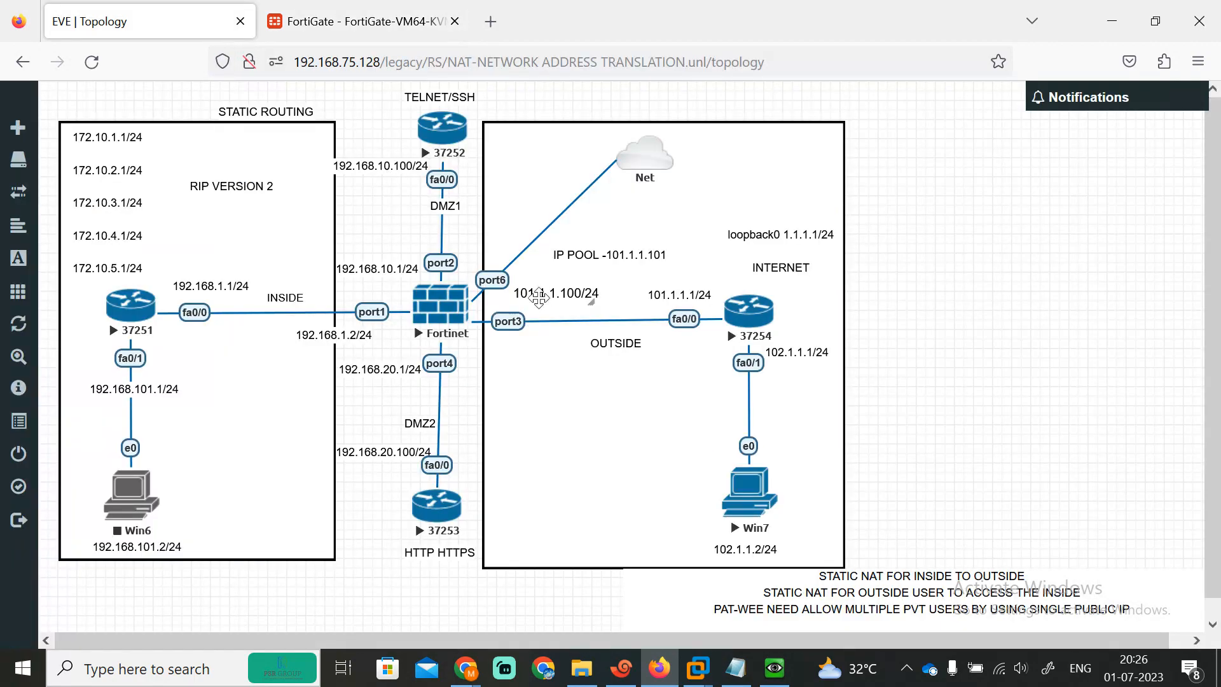
left_click(360, 21)
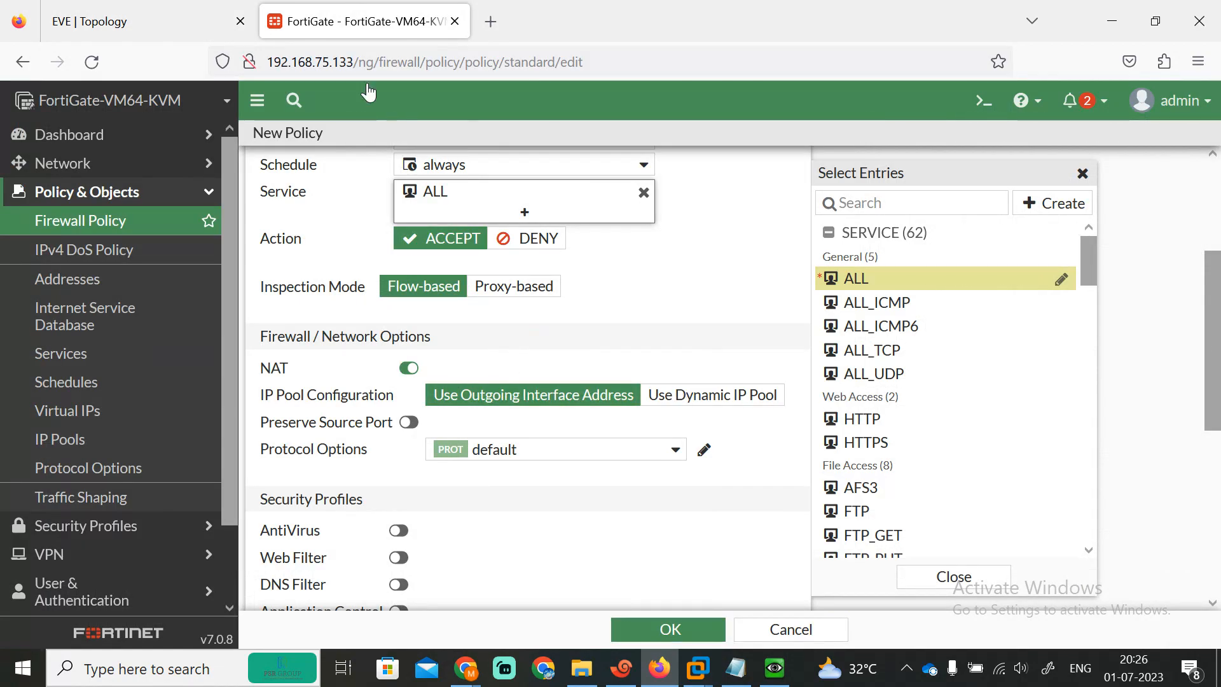
left_click(192, 9)
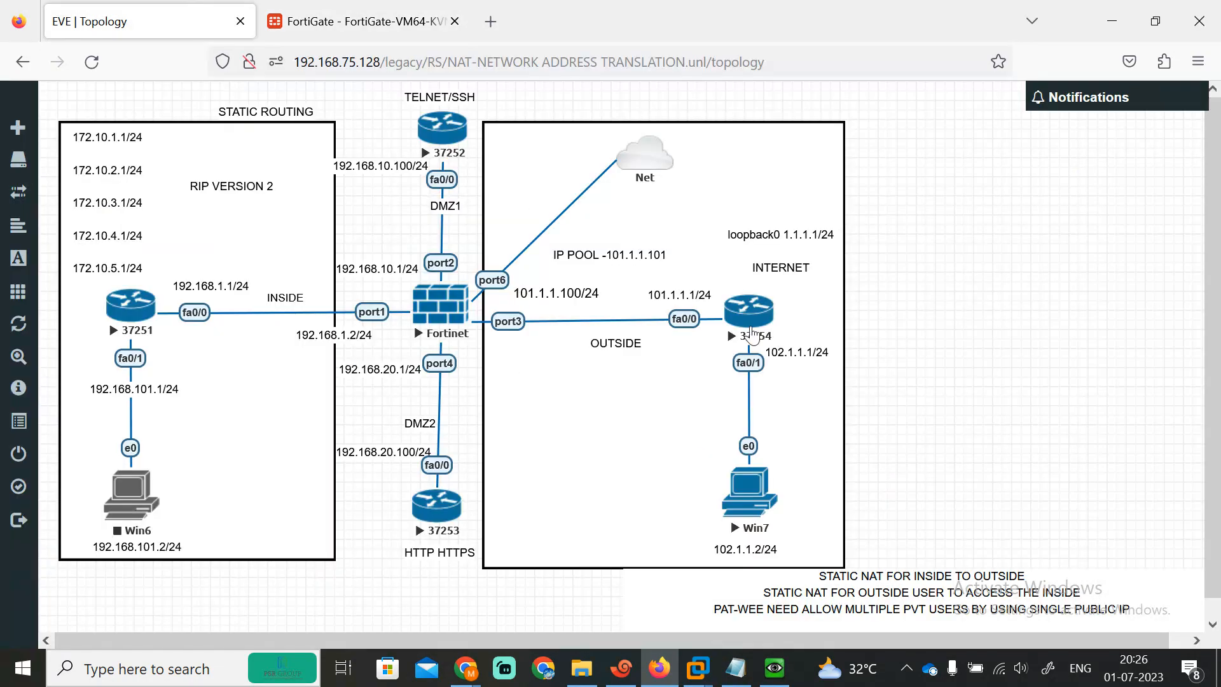
left_click(611, 258)
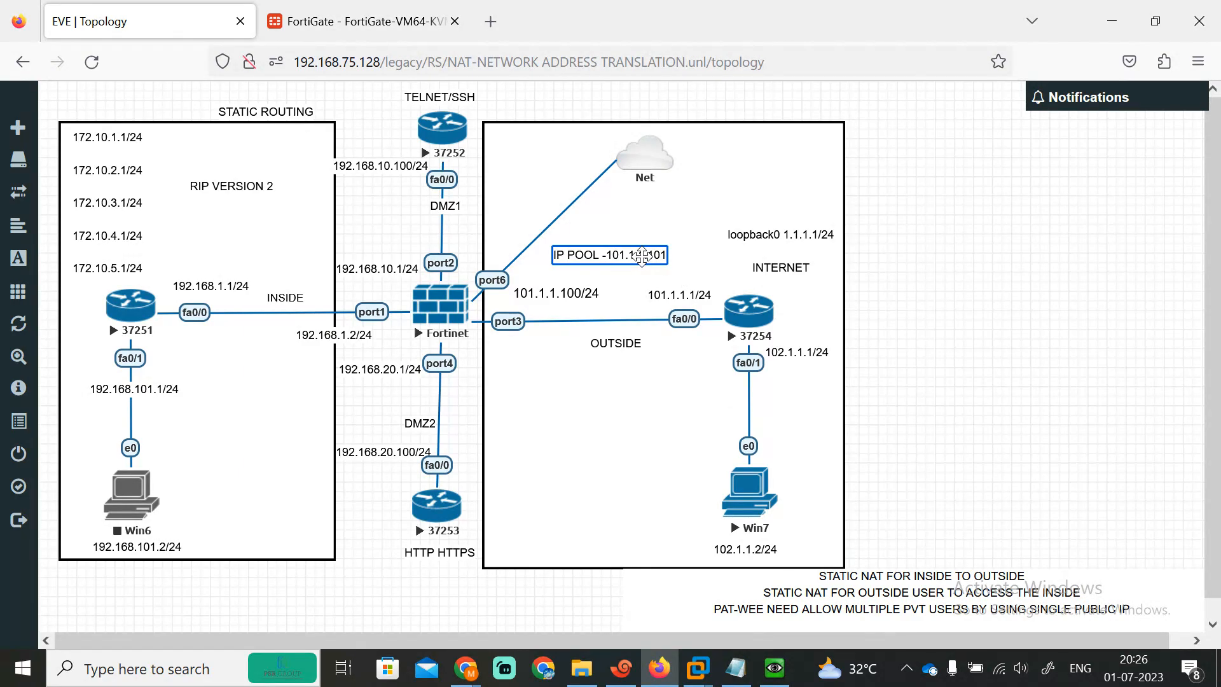
type("-1010101")
key("BackSpace")
key("BackSpace")
key("BackSpace")
key("BackSpace")
left_click(968, 348)
left_click_drag(658, 259, 641, 267)
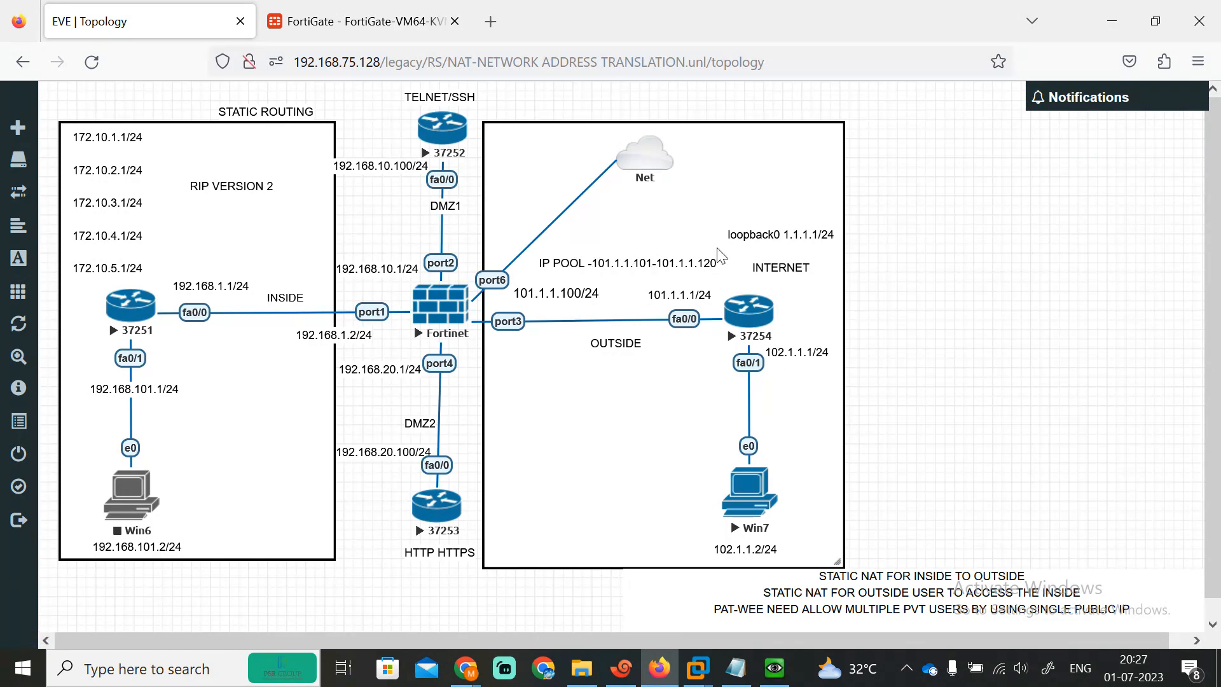
Step: Switch the policy NAT to a dynamic pool and start a One-to-One pool with range 101.1.1.2-101.1.1.2
left_click(379, 13)
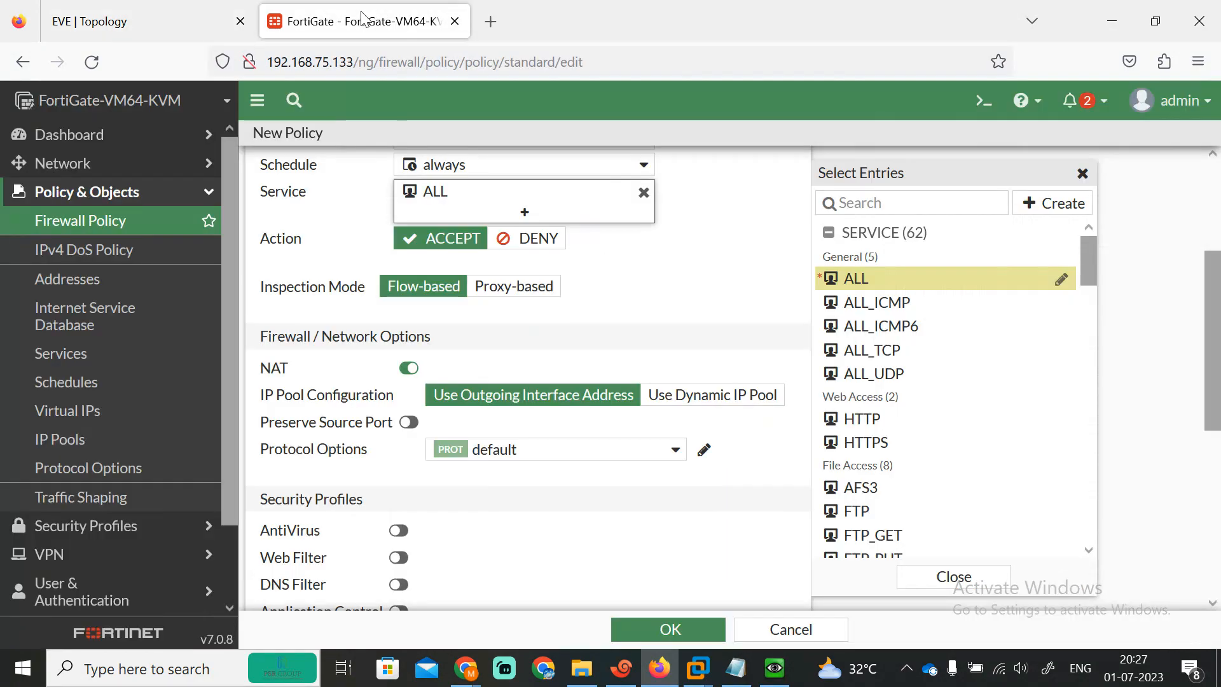
left_click(666, 399)
left_click(507, 426)
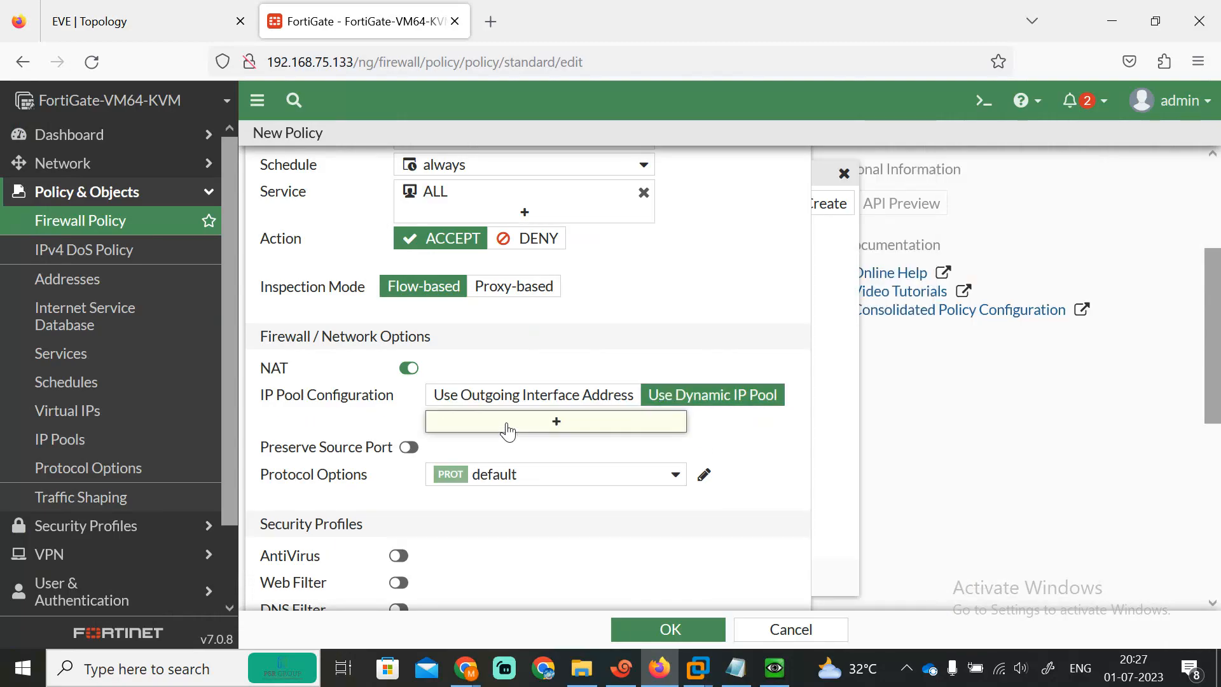
left_click(1052, 203)
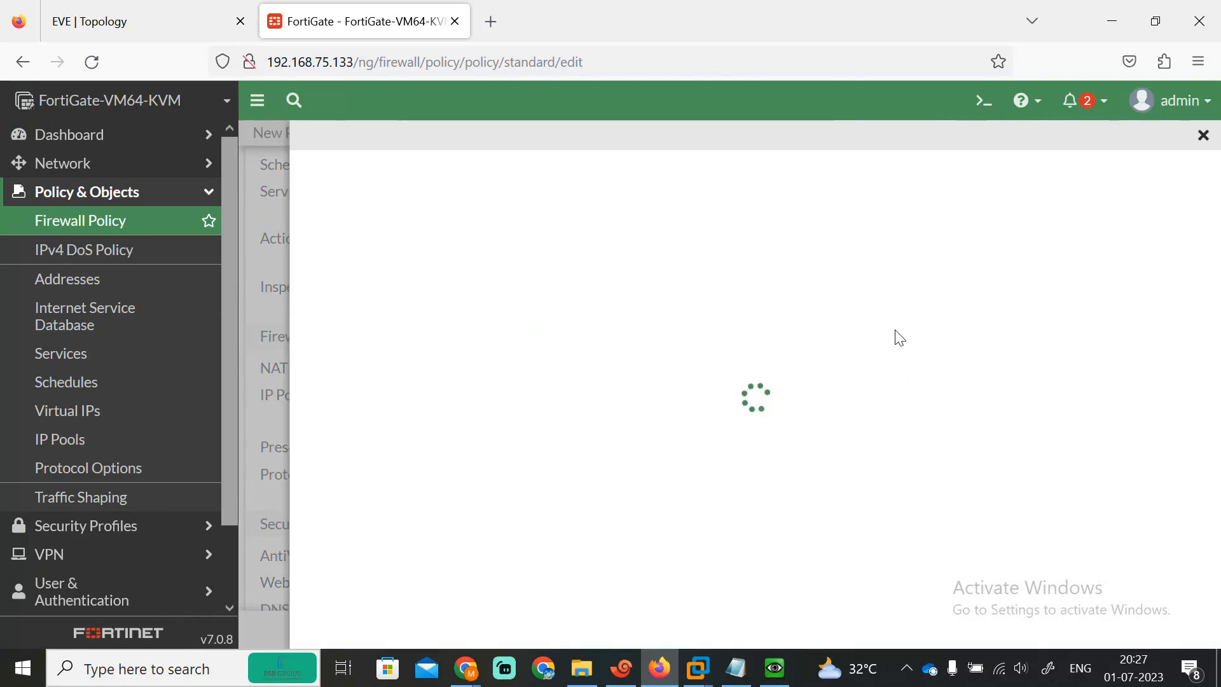
left_click(725, 243)
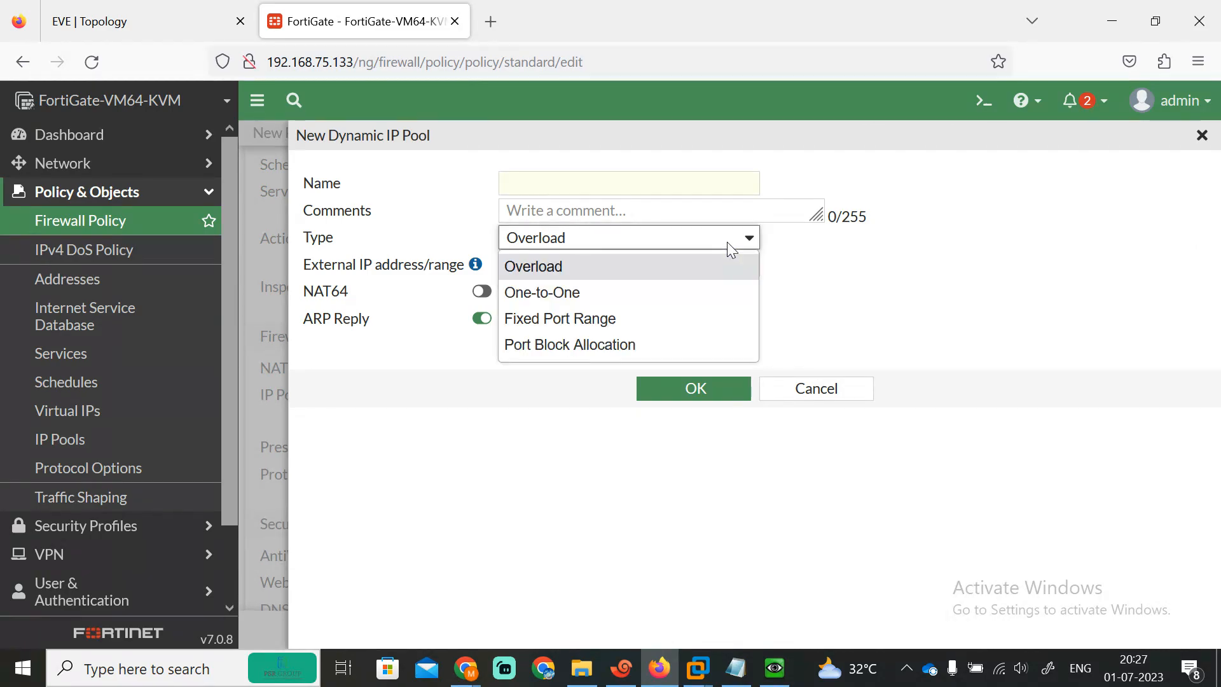
left_click(568, 298)
left_click_drag(615, 268, 295, 265)
type("101.1.1.2")
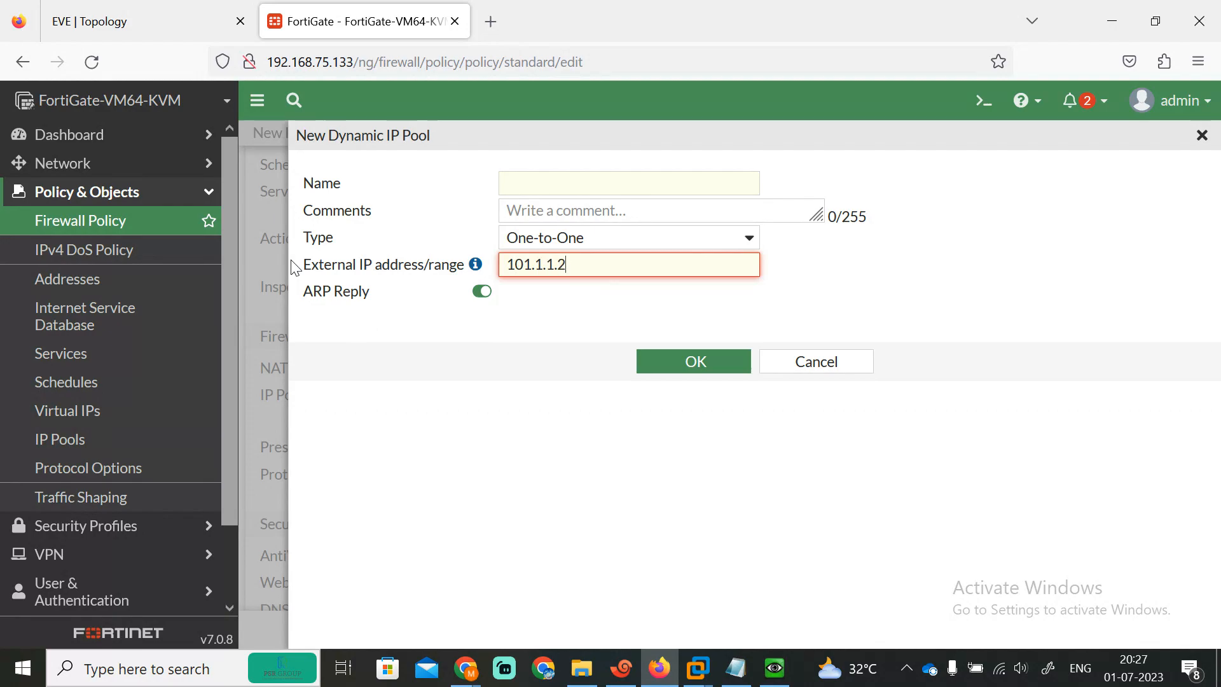
type("-1")
key("BackSpace")
key("BackSpace")
key("BackSpace")
type("1.1.1.2")
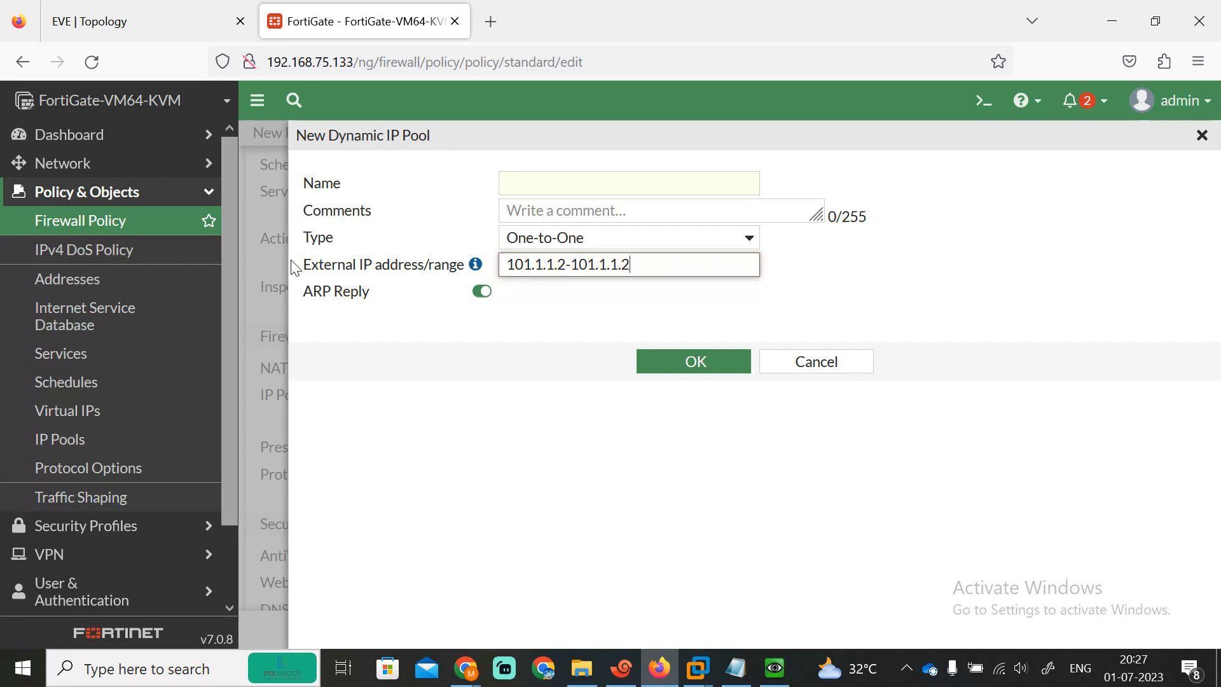
Step: Name the new IP pool PUBLIC and save it
left_click(683, 360)
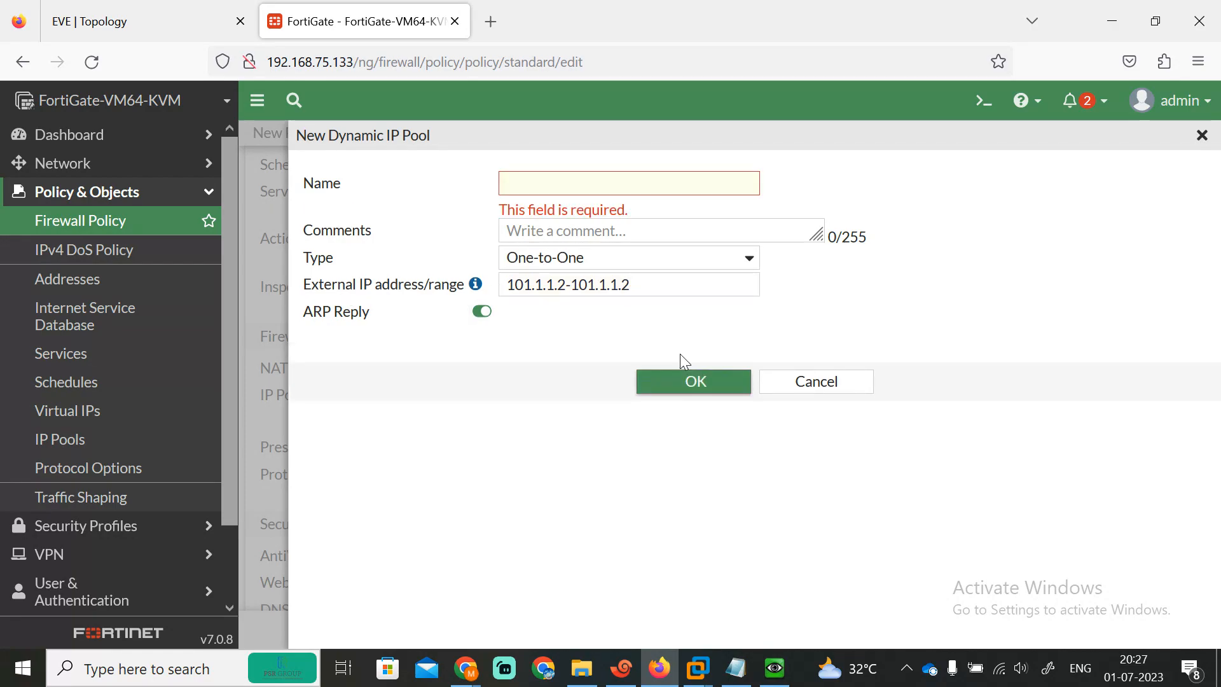
left_click(578, 189)
type("I")
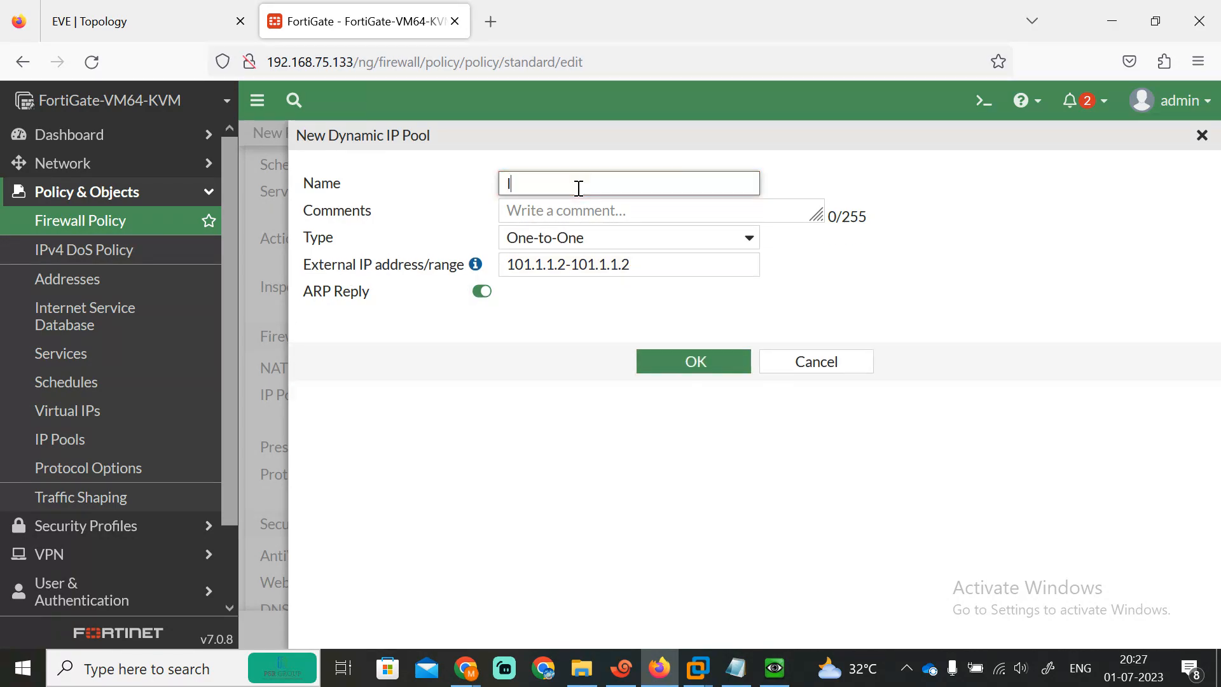
key("BackSpace")
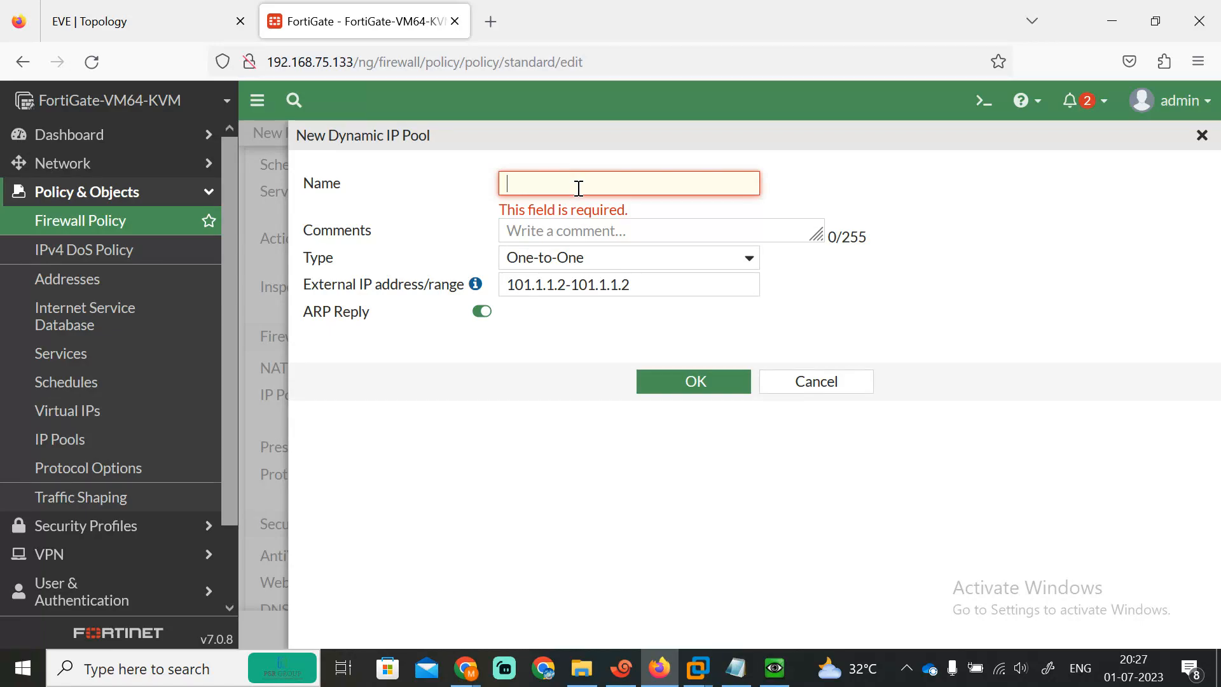
type("R")
key("BackSpace")
type("PUBLIC")
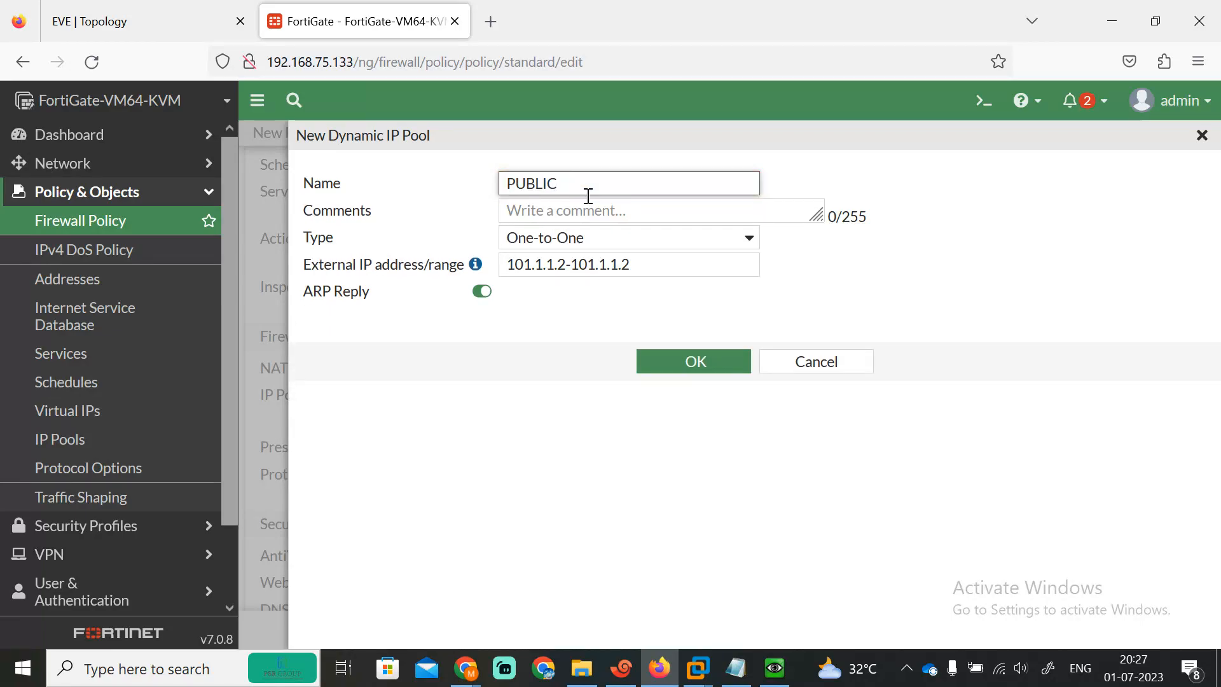
left_click(685, 362)
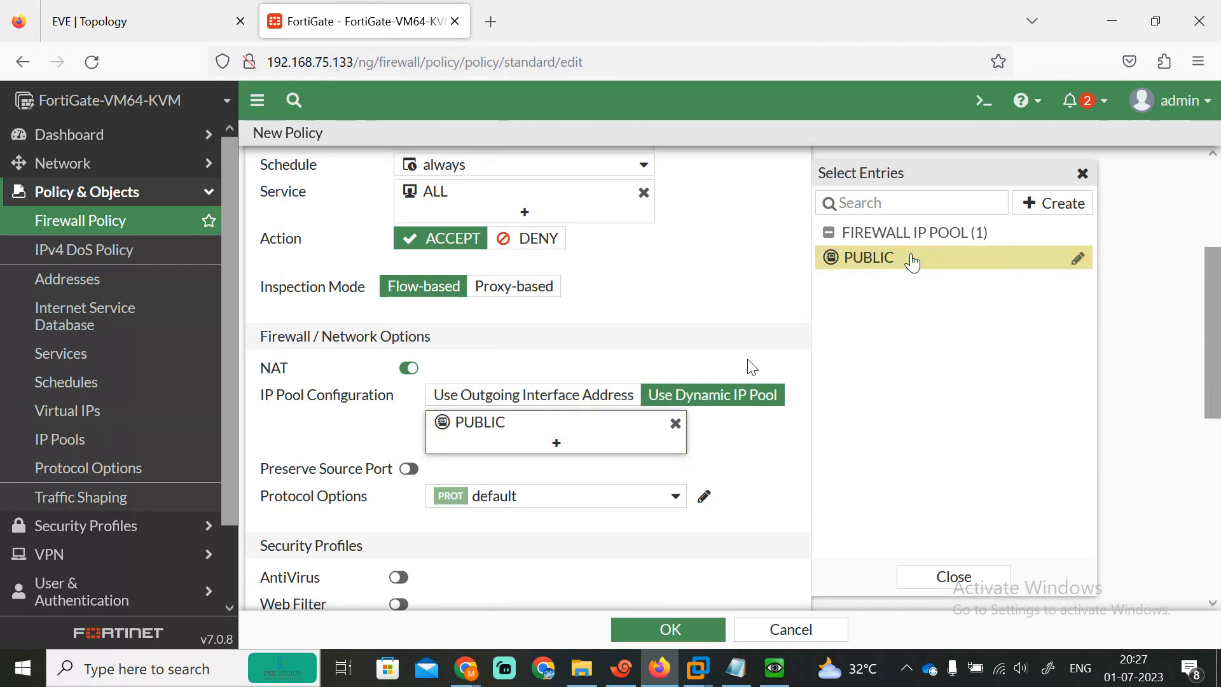
Step: Log all sessions and save the STATICNAT policy
left_click_drag(1216, 285, 1218, 460)
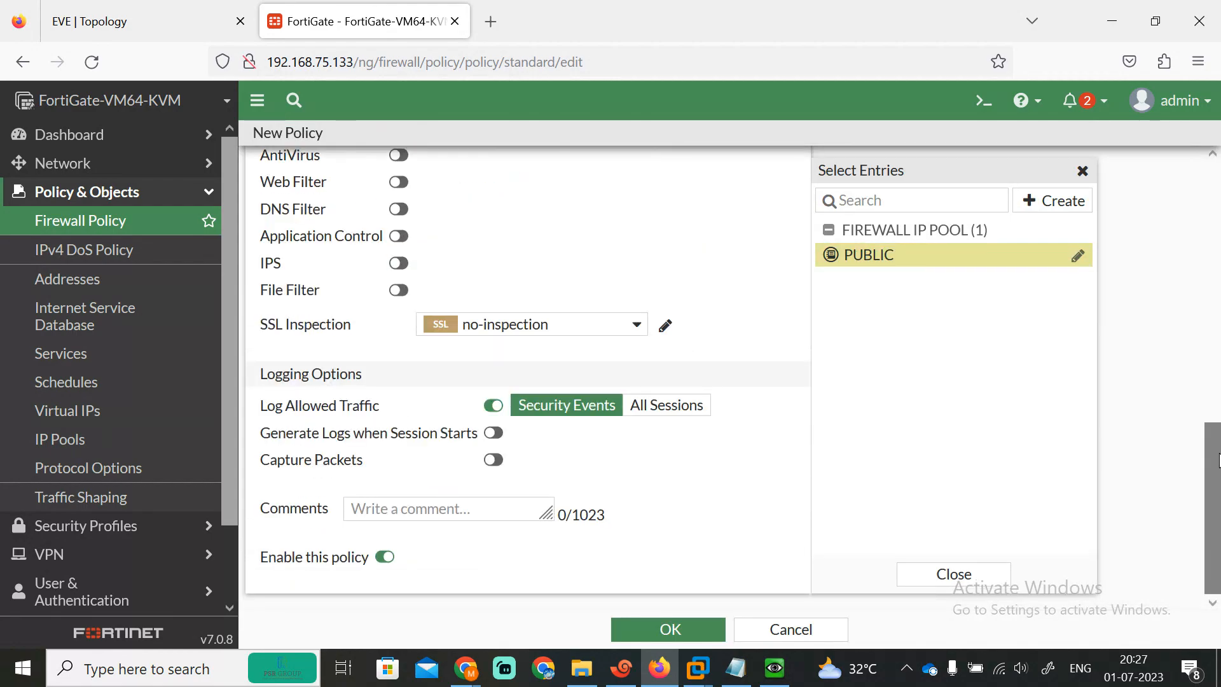
left_click(636, 406)
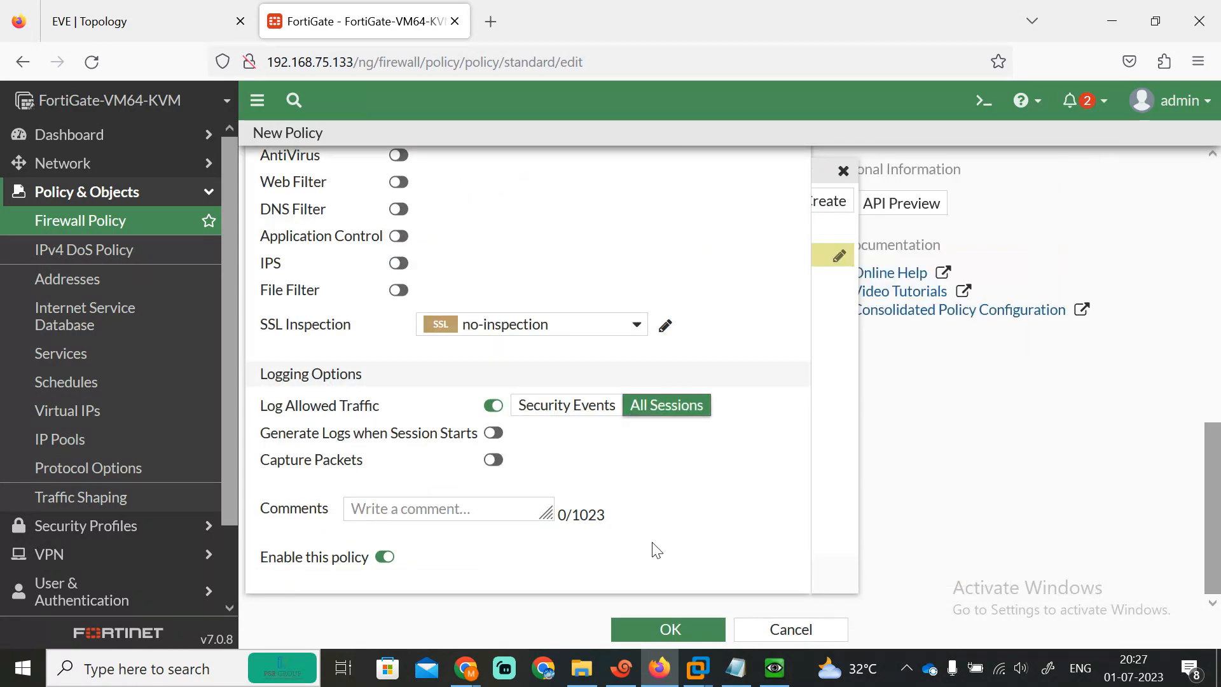
left_click(668, 631)
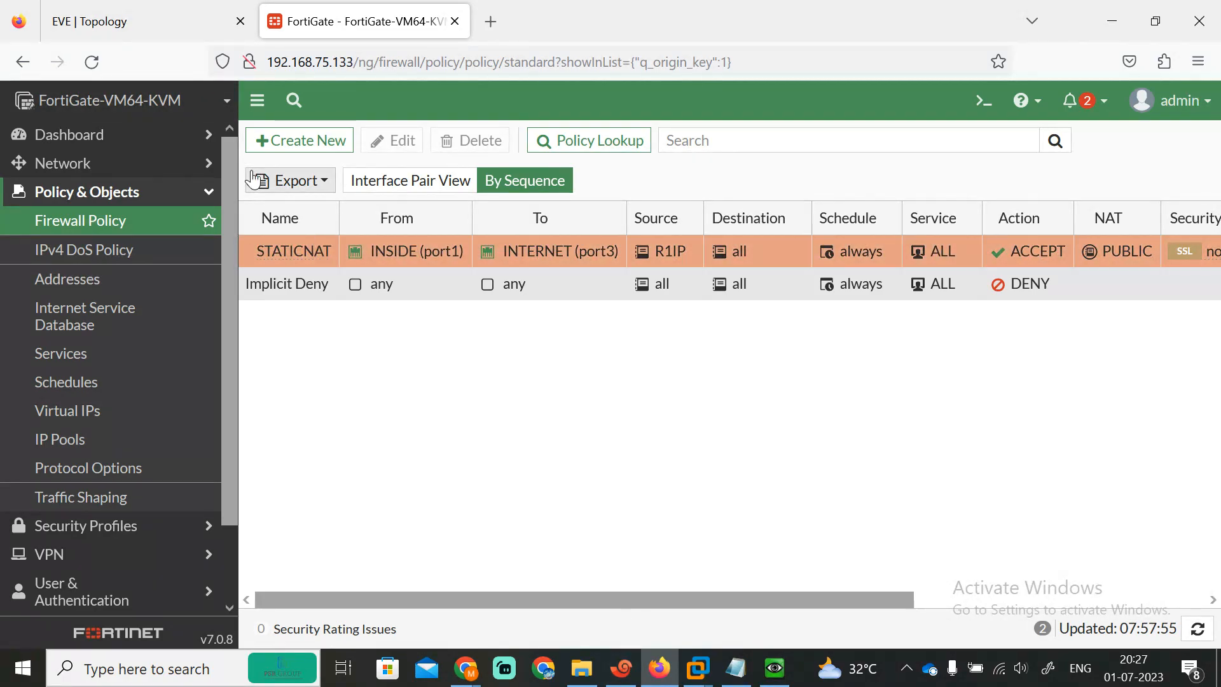
Step: Open the 0.0.0.0/0 default route via 101.1.1.1 under Network > Static Routes for editing
left_click(107, 15)
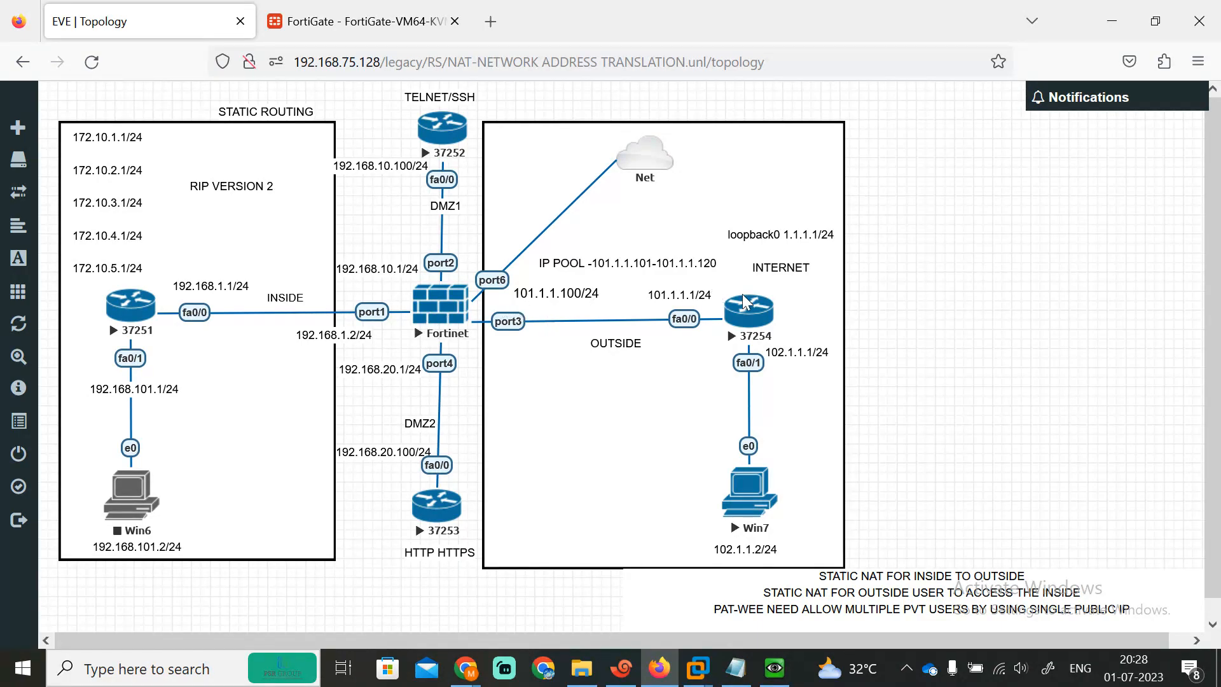
left_click(321, 5)
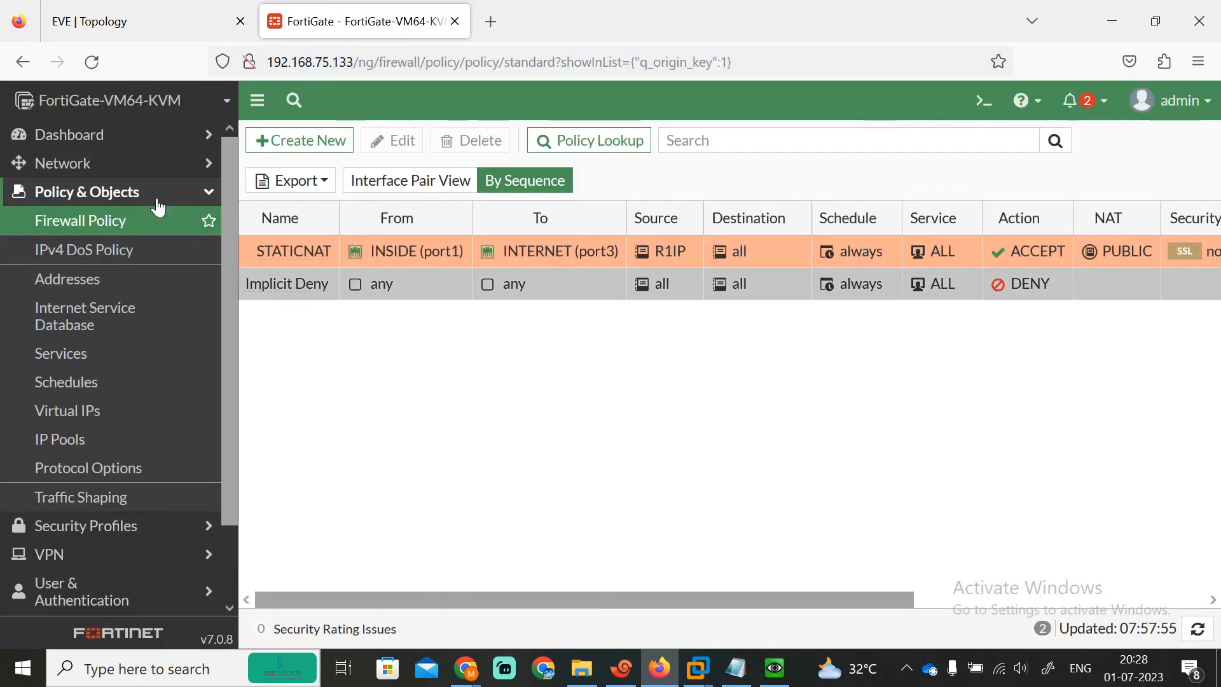
left_click(98, 160)
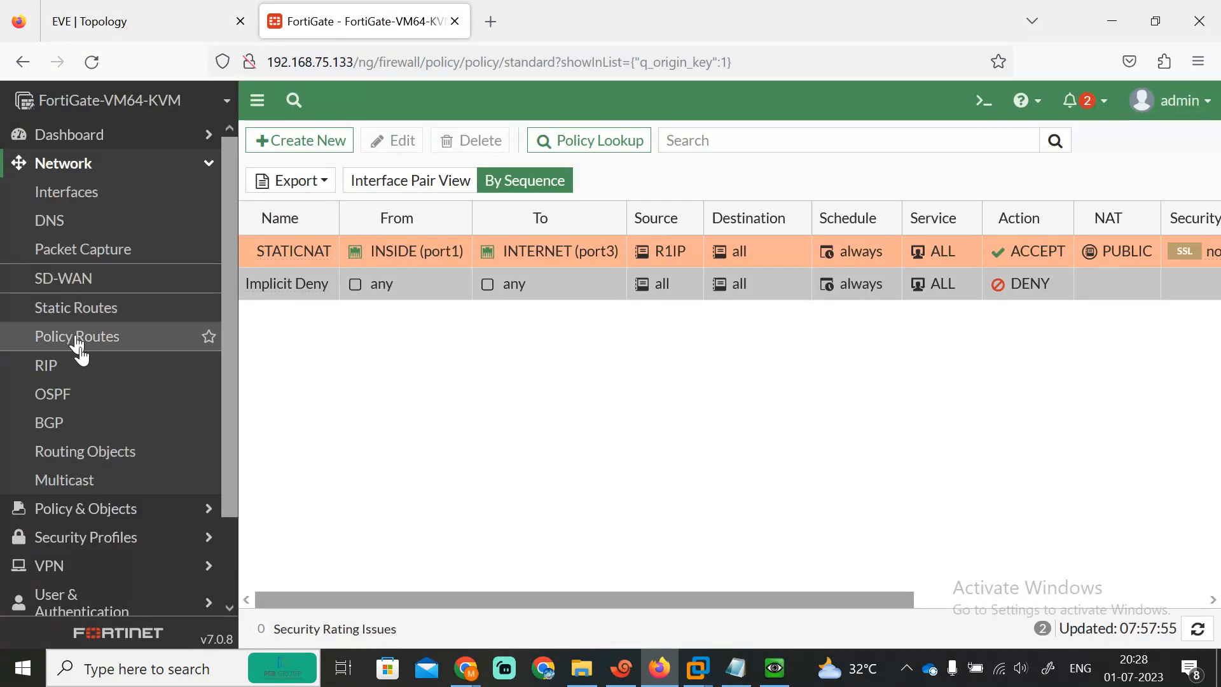
left_click(58, 308)
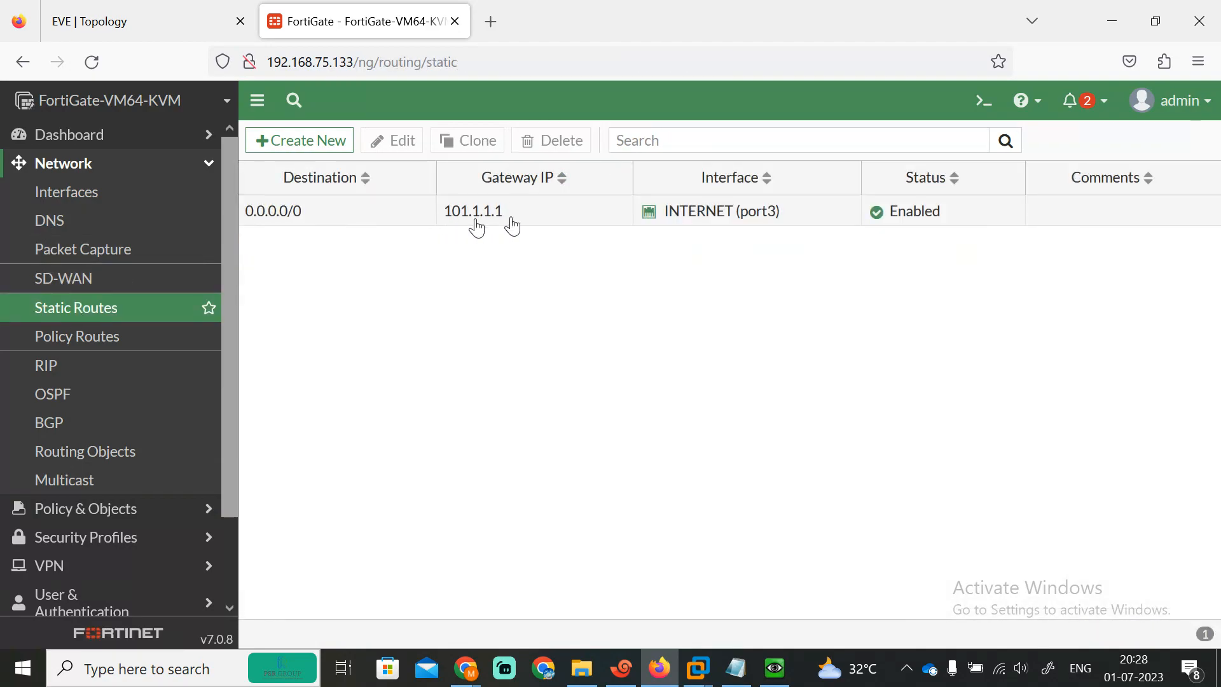
left_click(314, 223)
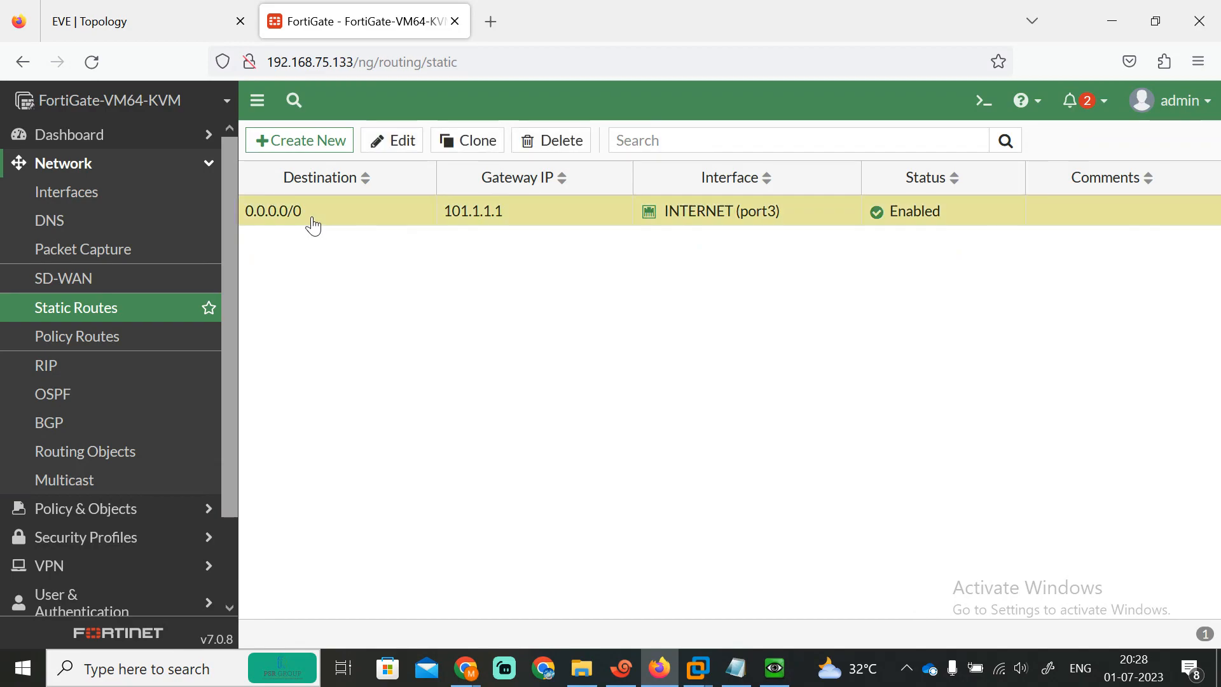
double_click(359, 216)
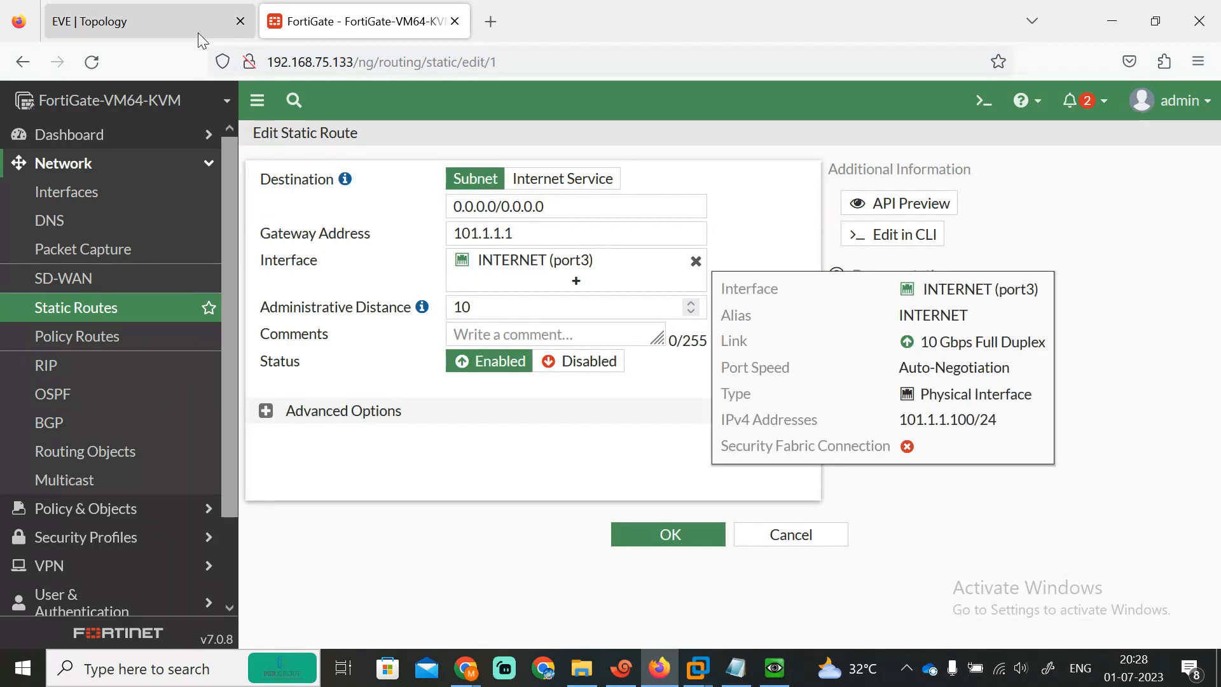
left_click(170, 20)
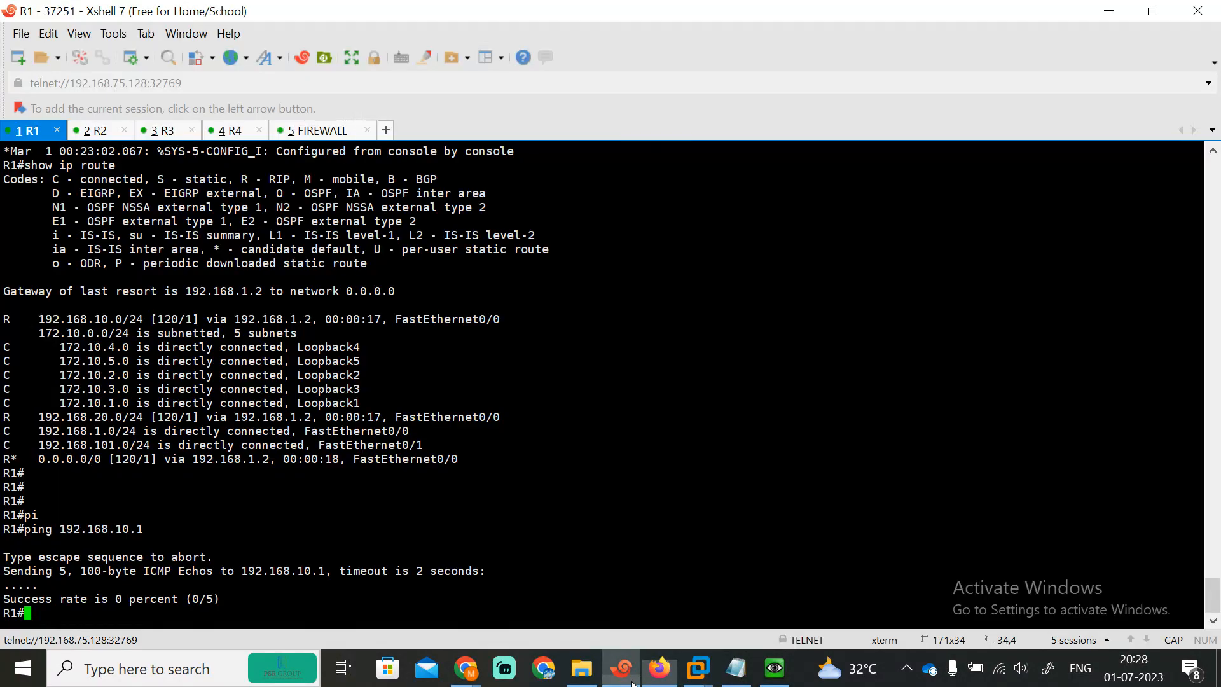
Step: Ping 102.1.1.1 from R1
left_click(622, 667)
type("PI")
key("Tab")
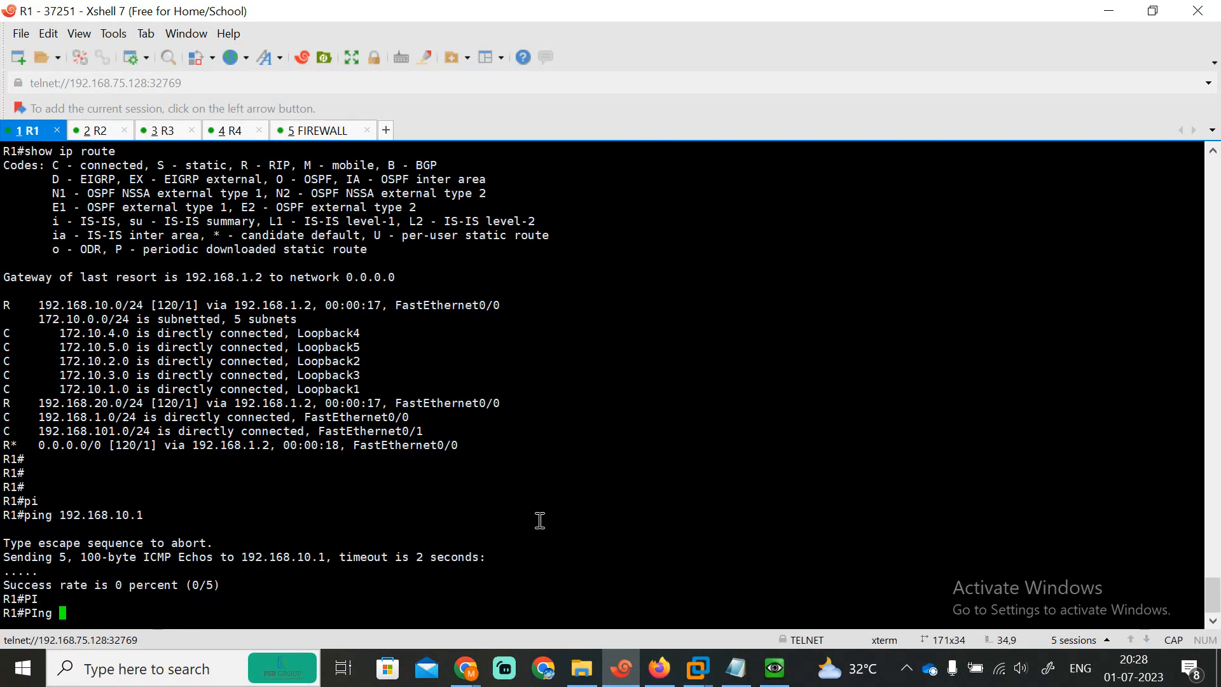
type("102.1.1.1")
key("Return")
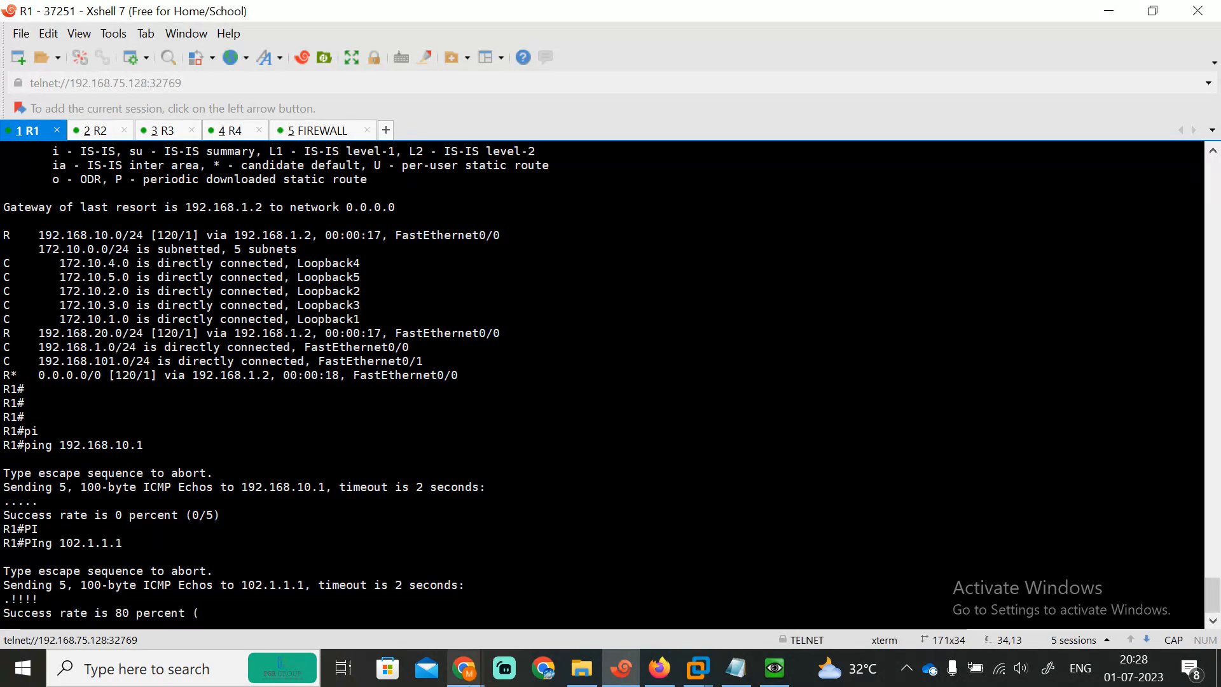
Step: Admit the waiting participant into the Meet call and dismiss the screen-sharing notification
left_click(465, 667)
left_click(308, 588)
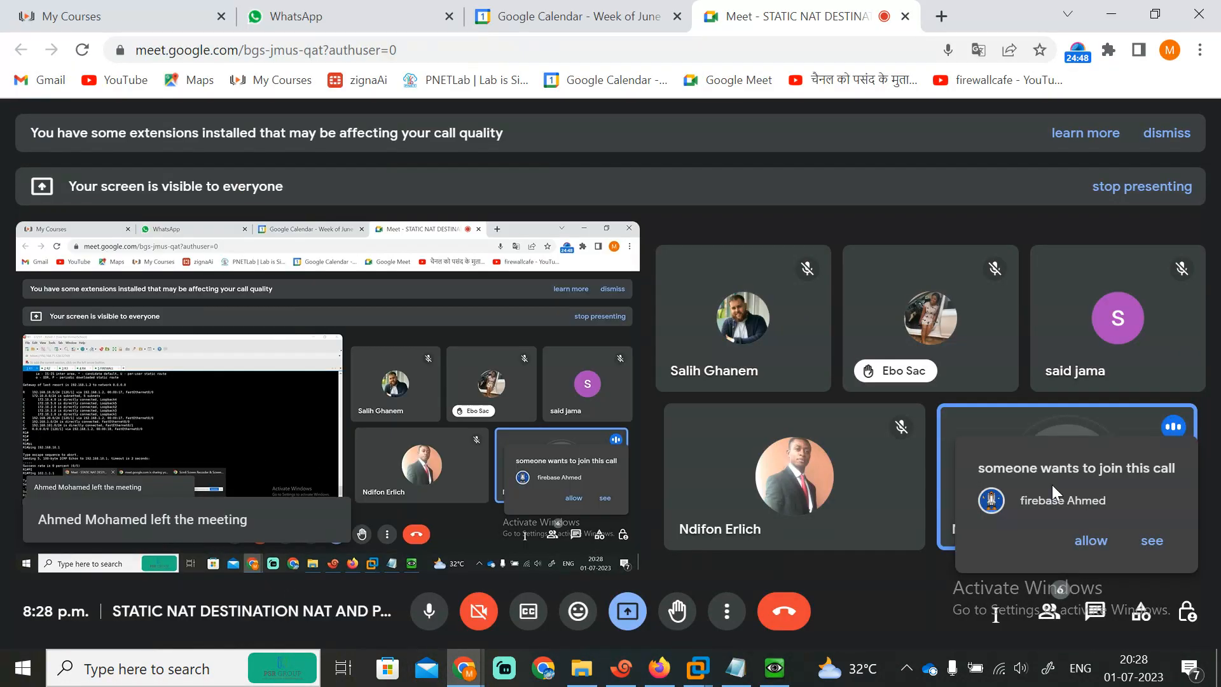
left_click(1088, 541)
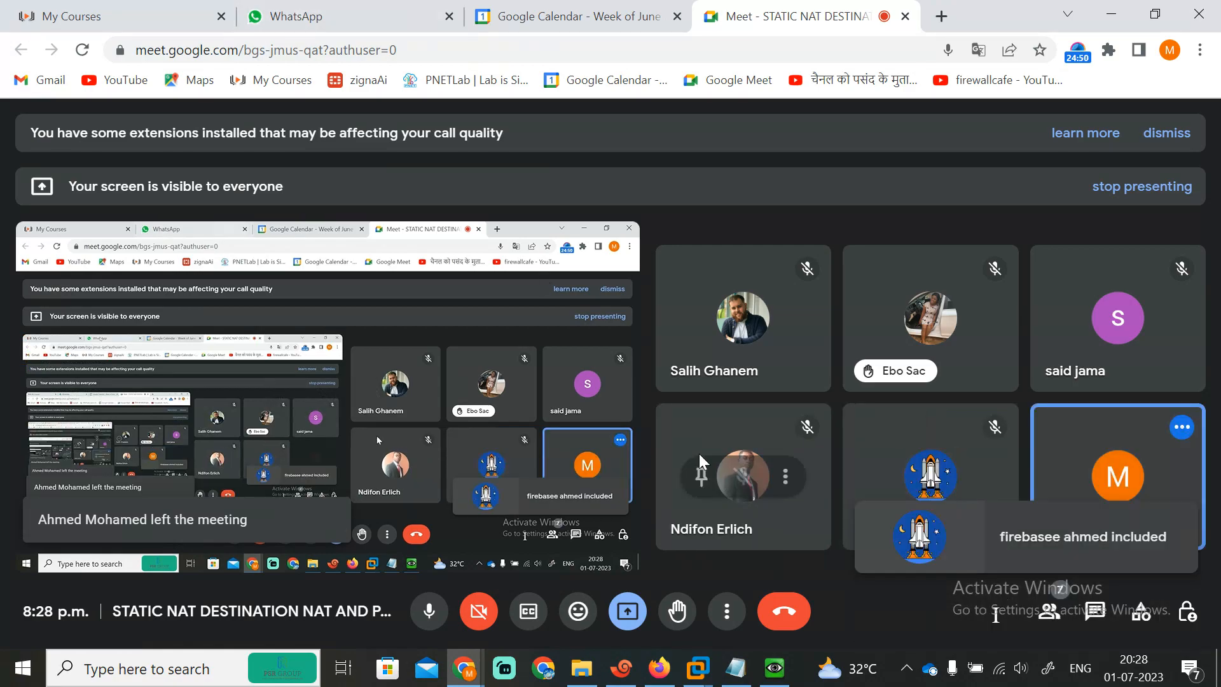
left_click(659, 668)
left_click(1178, 496)
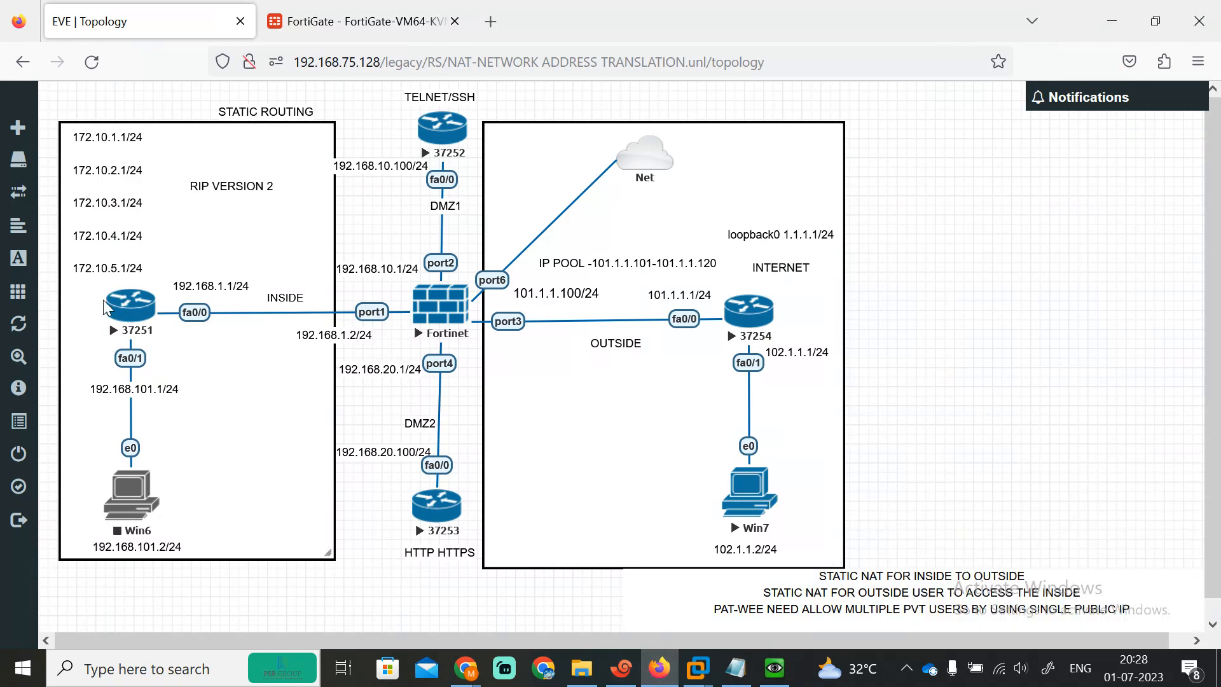
Step: Repeat the ping to 102.1.1.1 from R1, now reaching 100 percent success
left_click(622, 667)
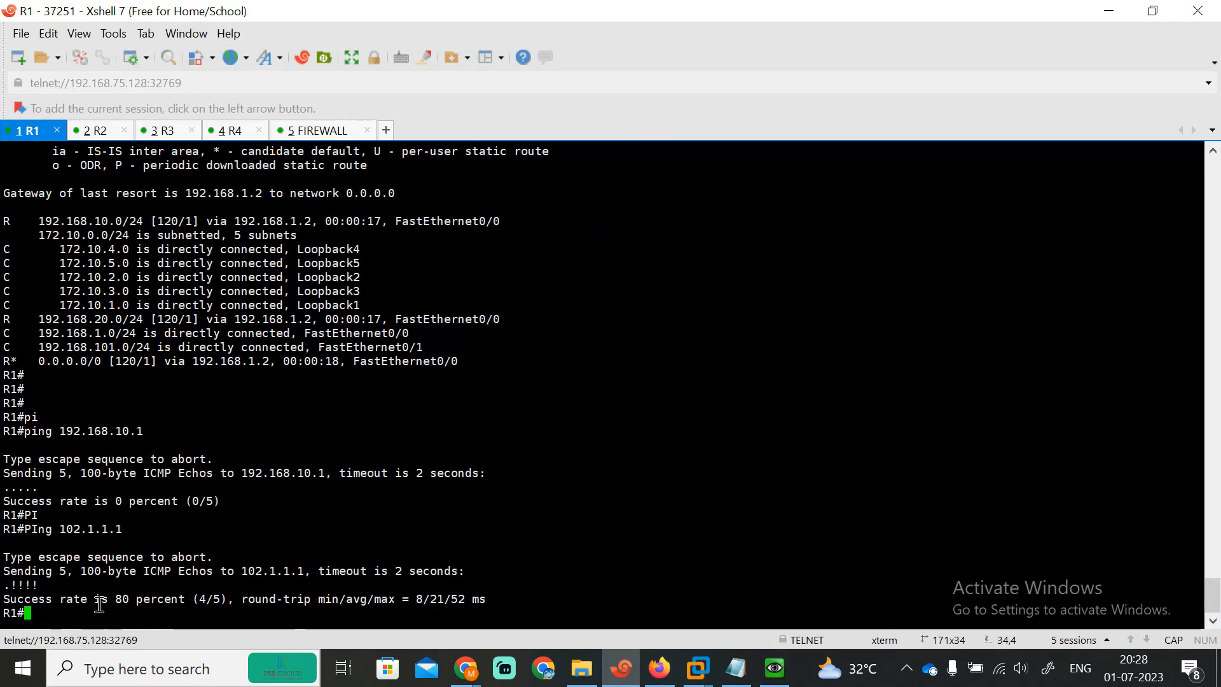
key("Up")
key("Return")
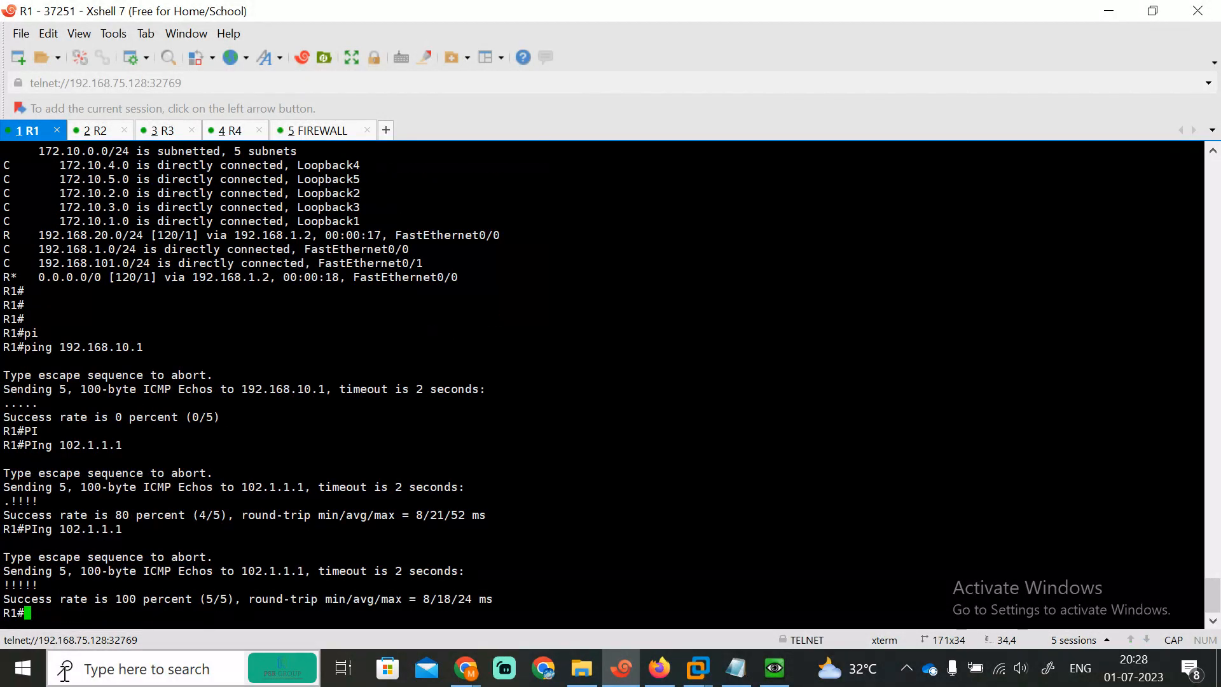
key("Return")
key("Return")
key("Return")
key("Return")
key("Return")
key("Return")
key("Return")
key("Return")
key("Return")
key("Return")
key("Return")
key("Return")
key("Return")
key("Return")
key("Return")
key("Return")
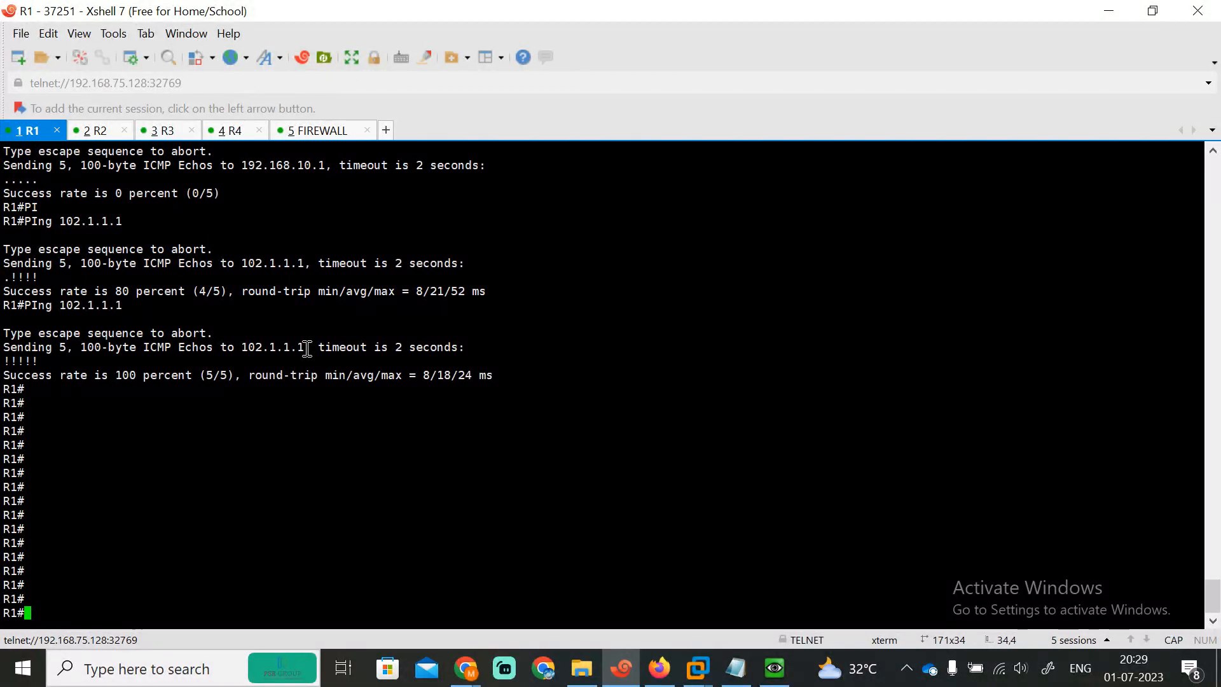
Step: Save the default static route and return to the route list
left_click(660, 668)
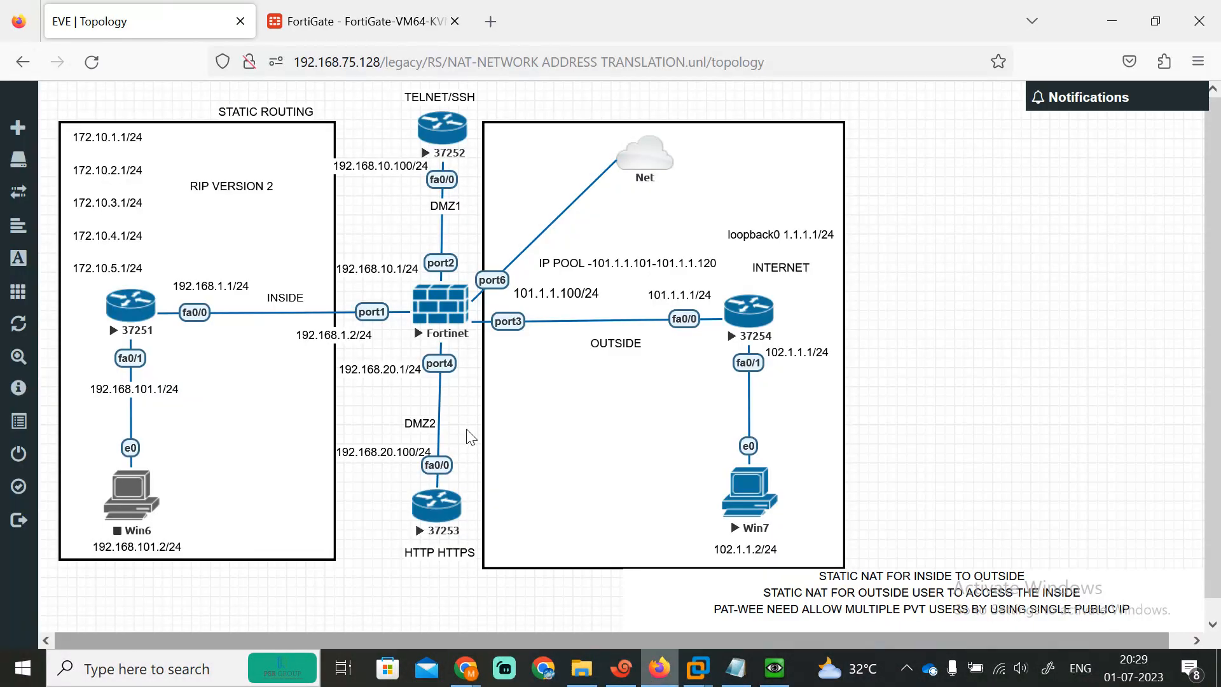
left_click(358, 13)
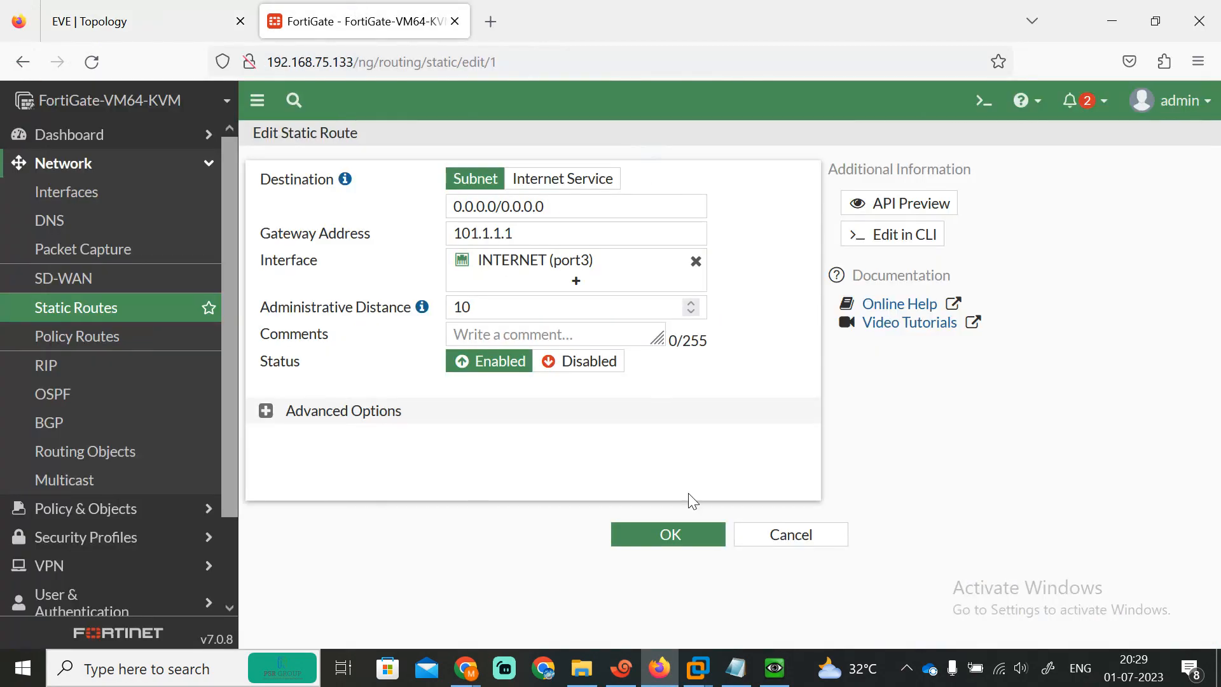
left_click(672, 536)
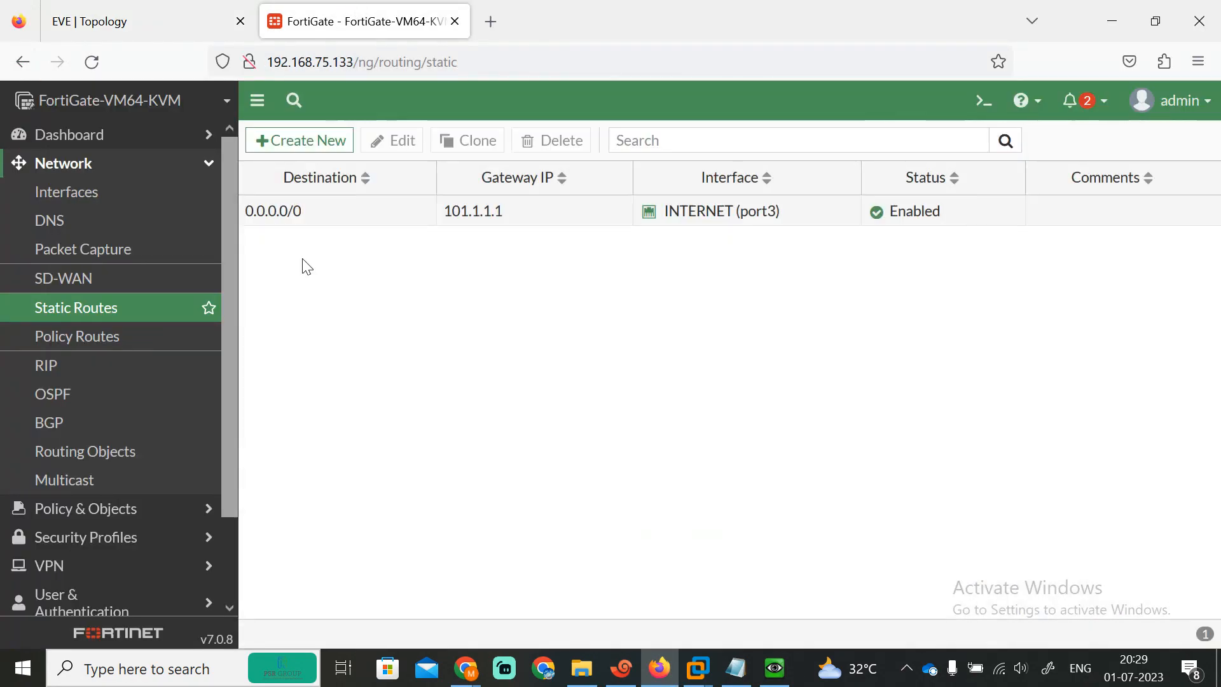
Step: Navigate to Policy & Objects > Virtual IPs in the FortiGate sidebar
left_click(145, 15)
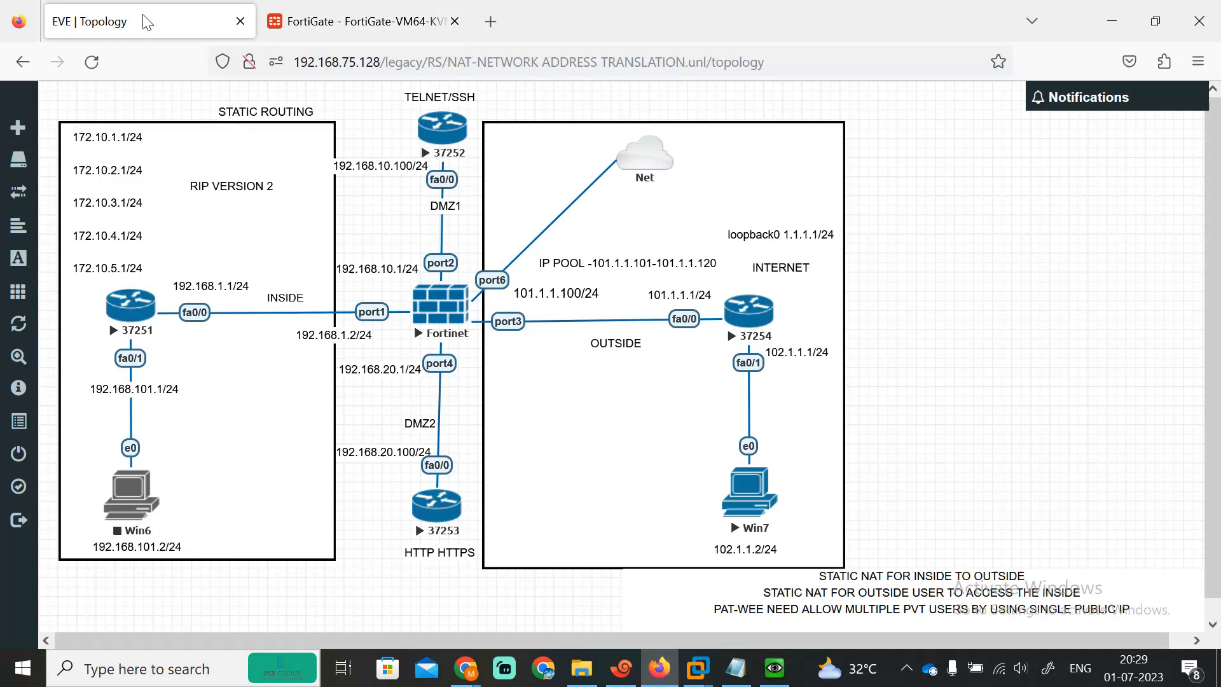
left_click(355, 10)
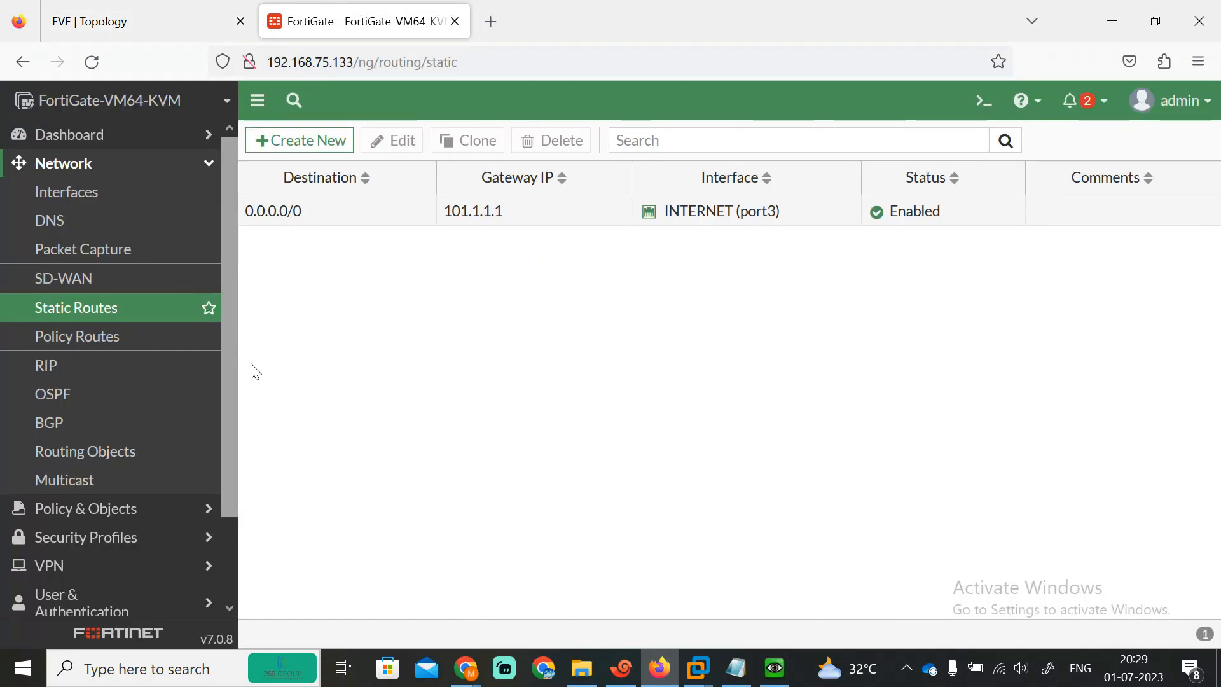
left_click_drag(230, 402, 225, 280)
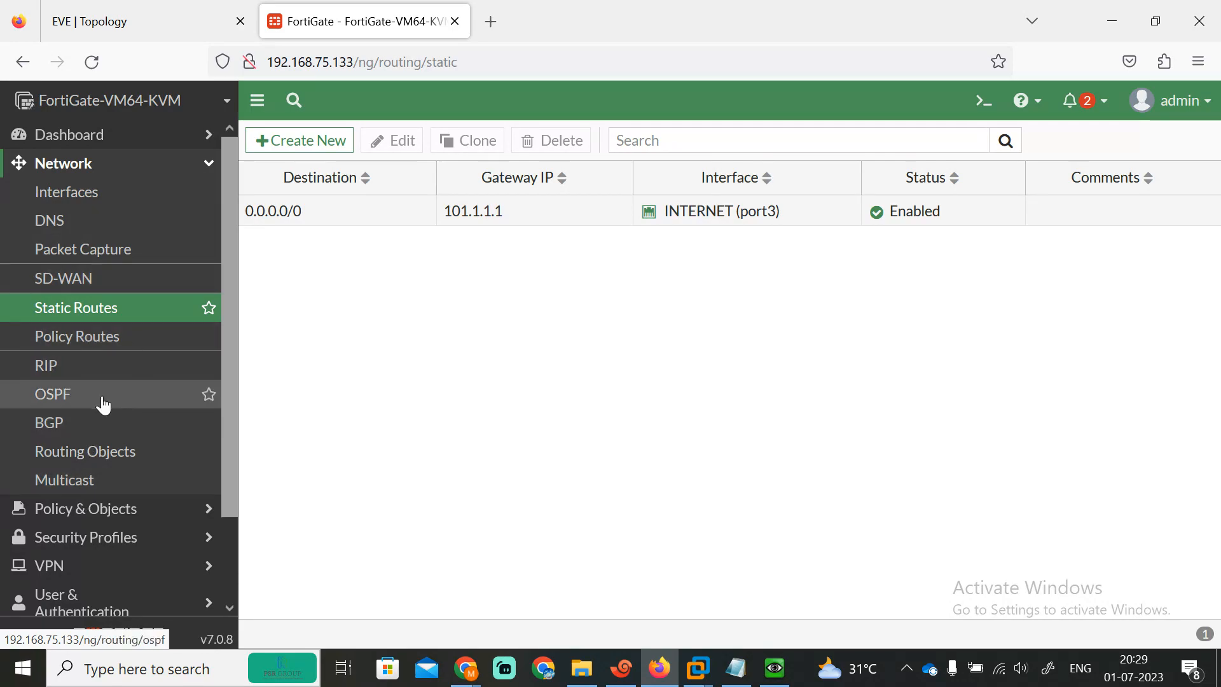
left_click(205, 169)
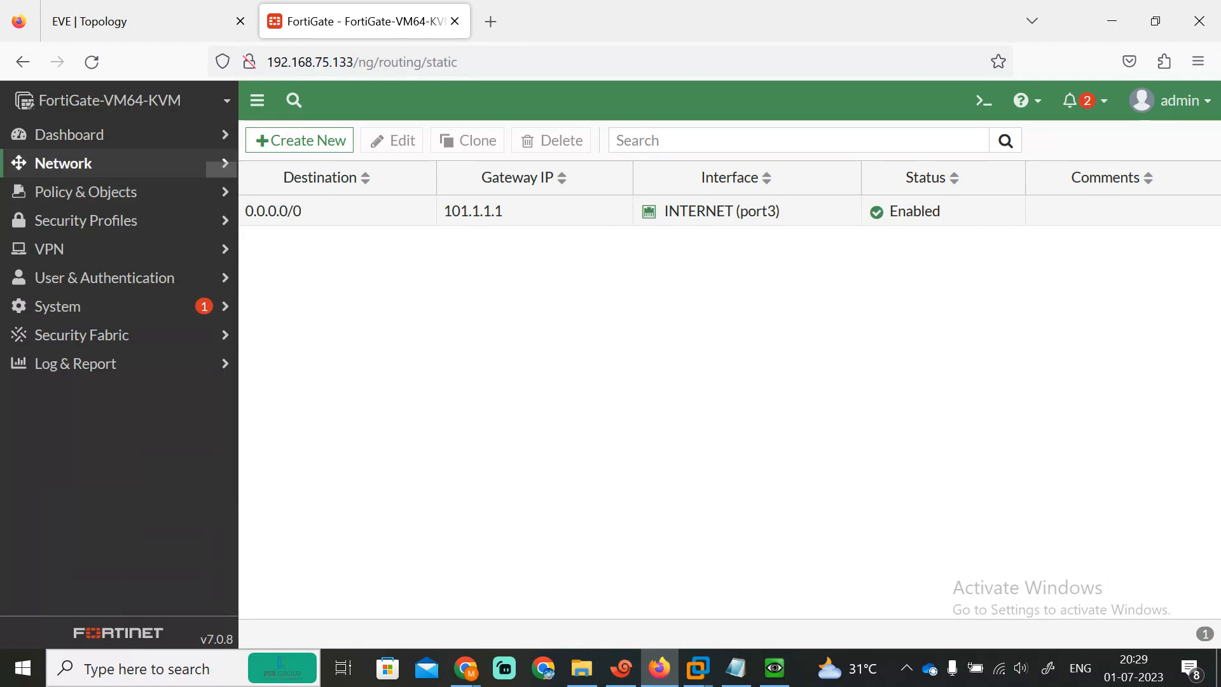
left_click(213, 165)
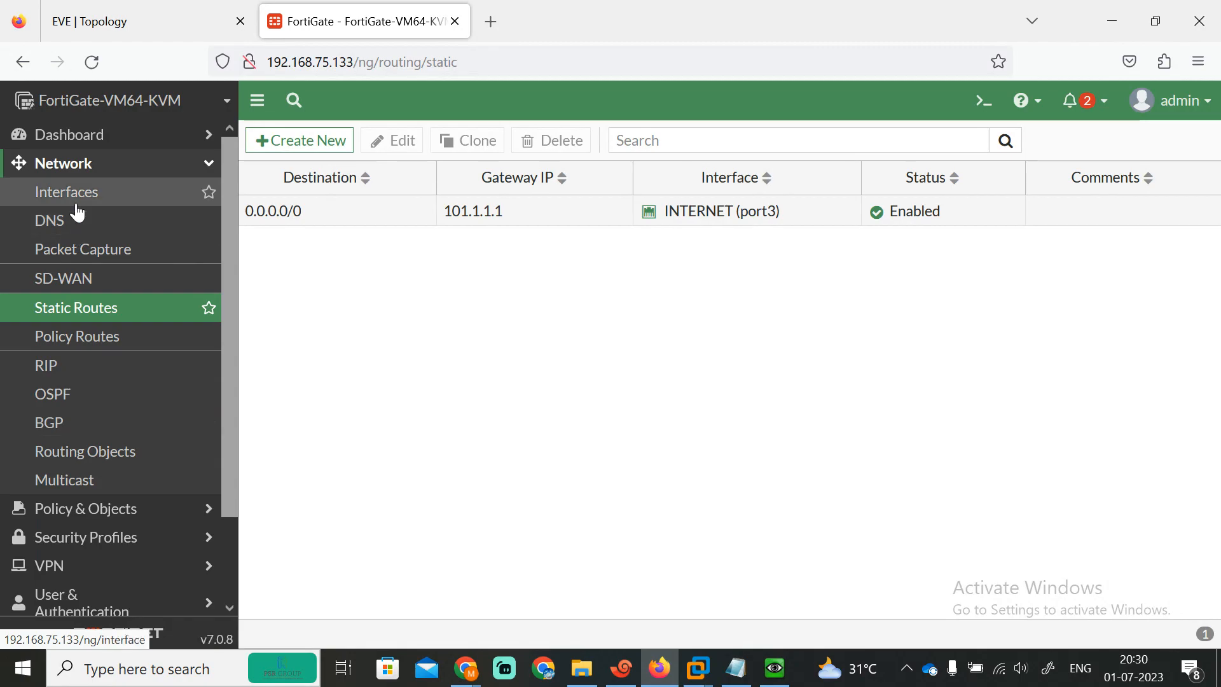
left_click(87, 518)
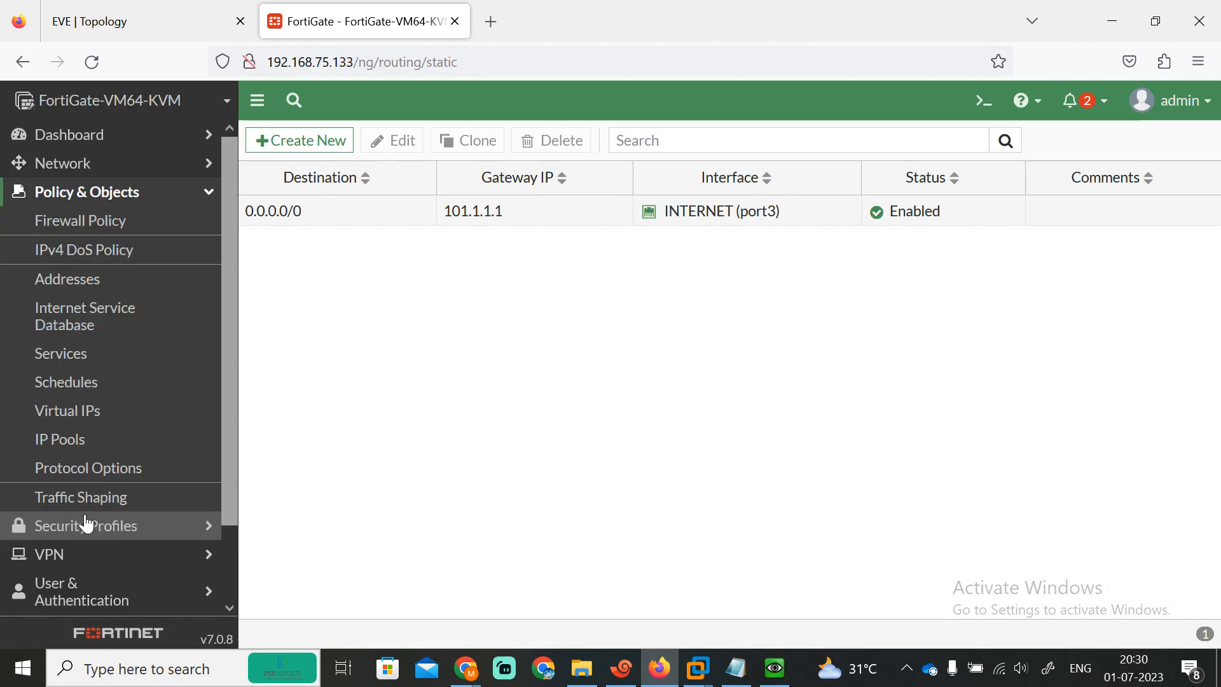
left_click(77, 421)
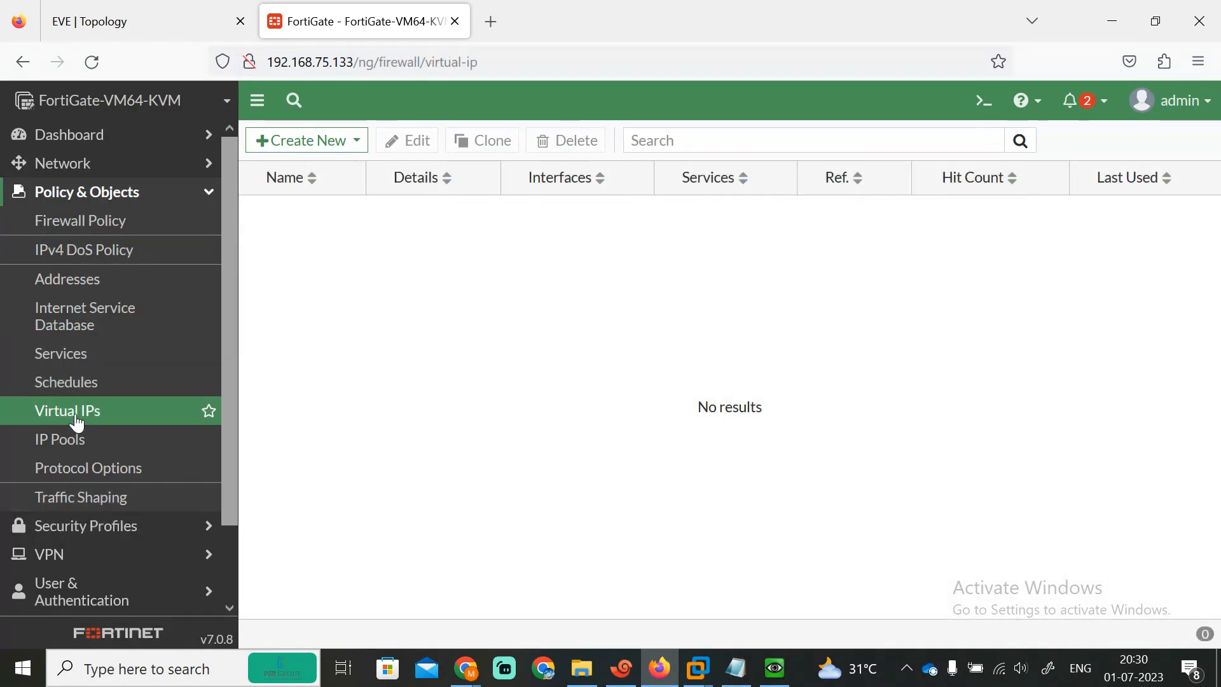
left_click(163, 21)
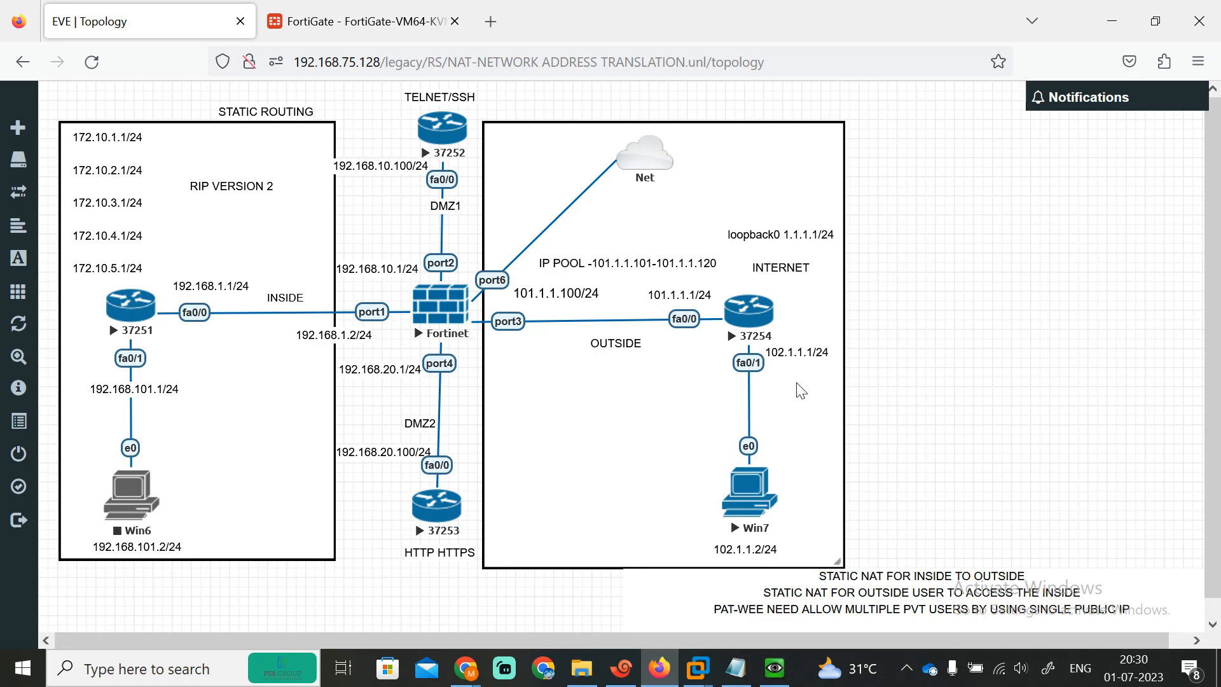
Step: Create a new virtual IP named OUTSIDE-INSIDE
left_click(360, 21)
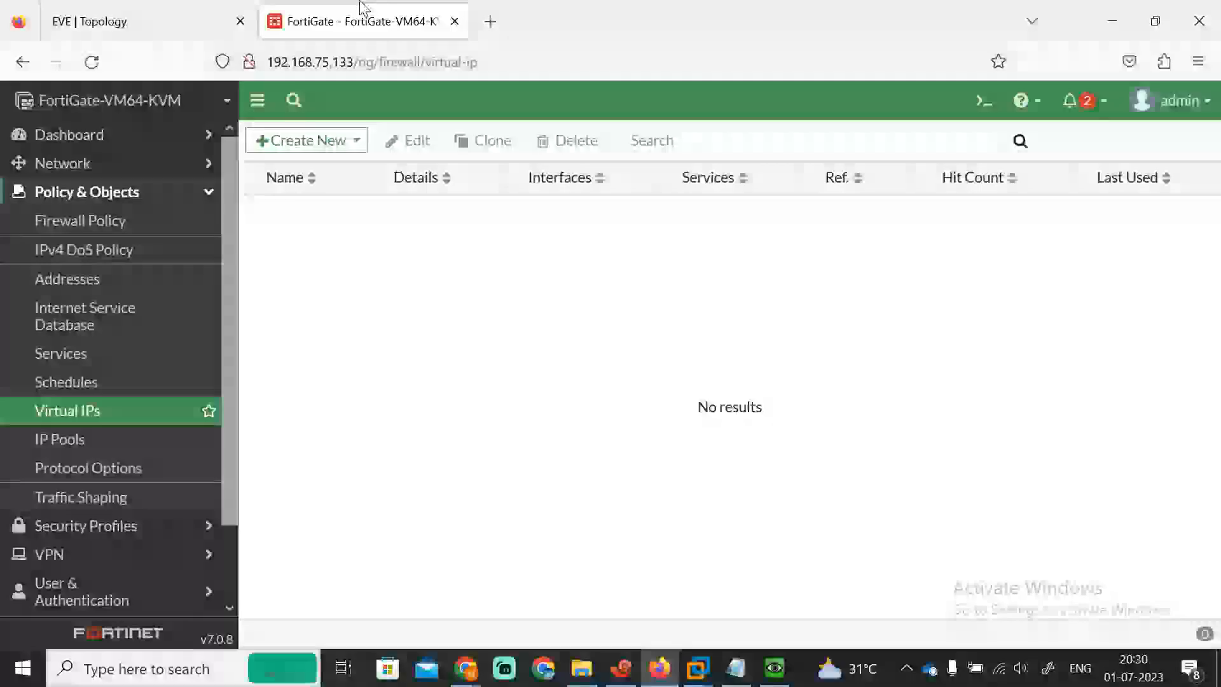
left_click(301, 144)
left_click(285, 167)
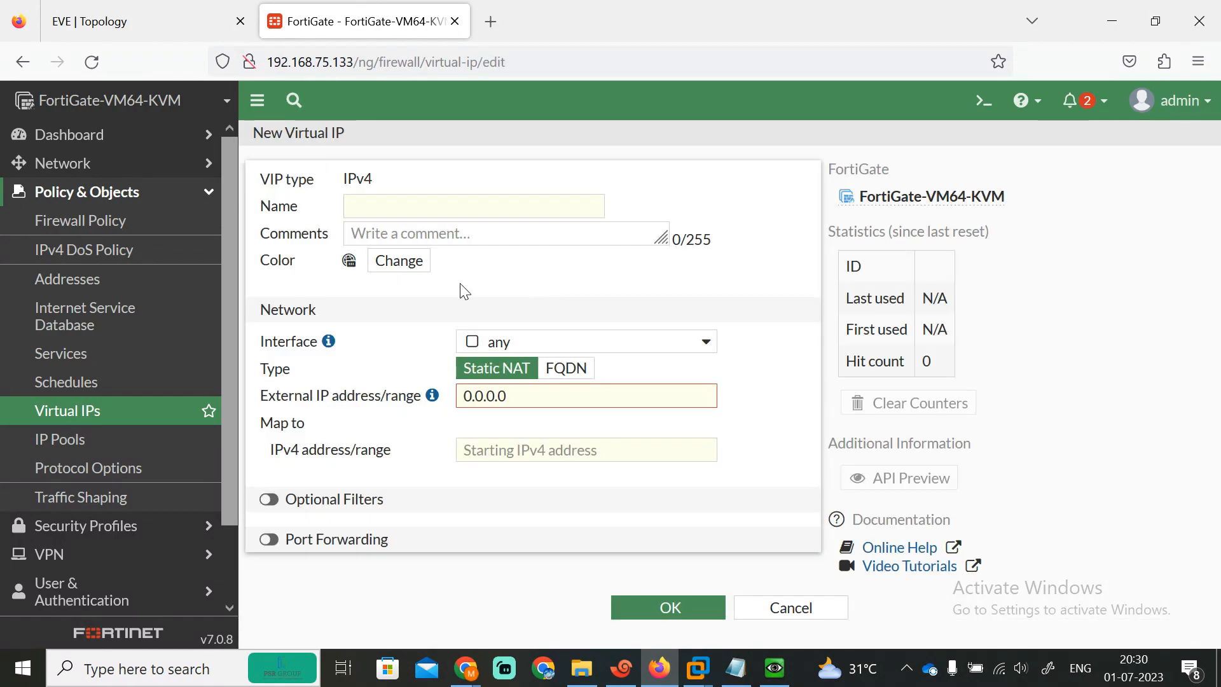
left_click(372, 201)
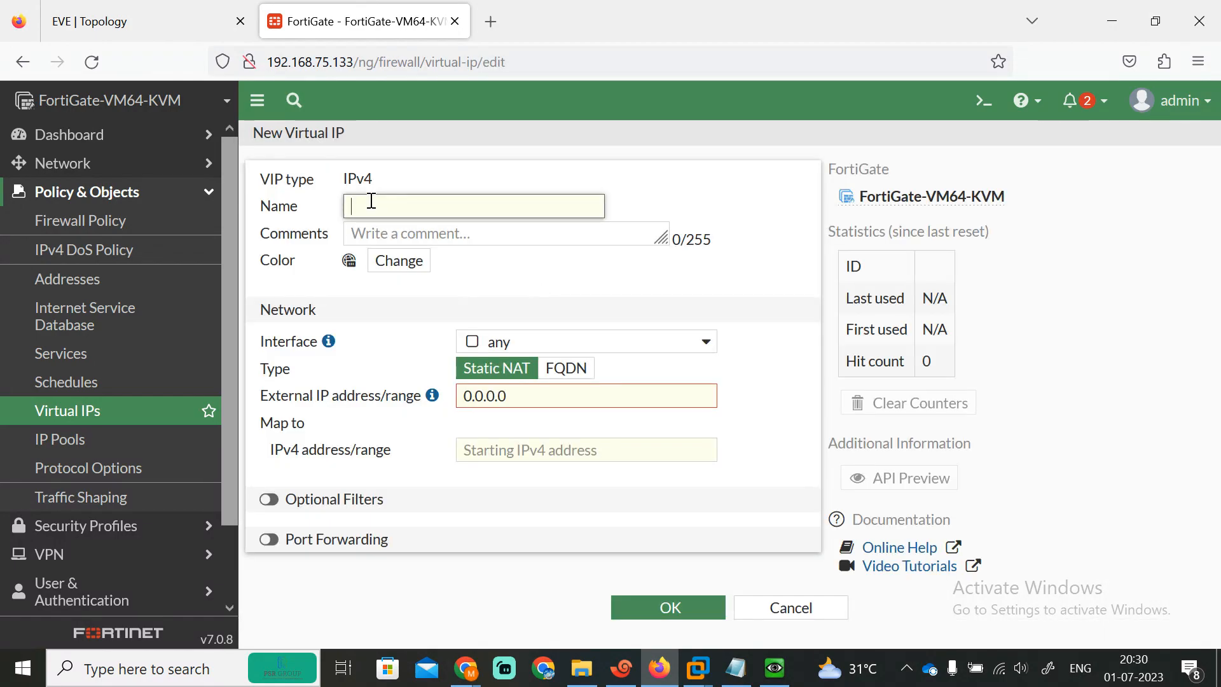
type("P")
key("BackSpace")
type("OUTSIDE-INSIDE")
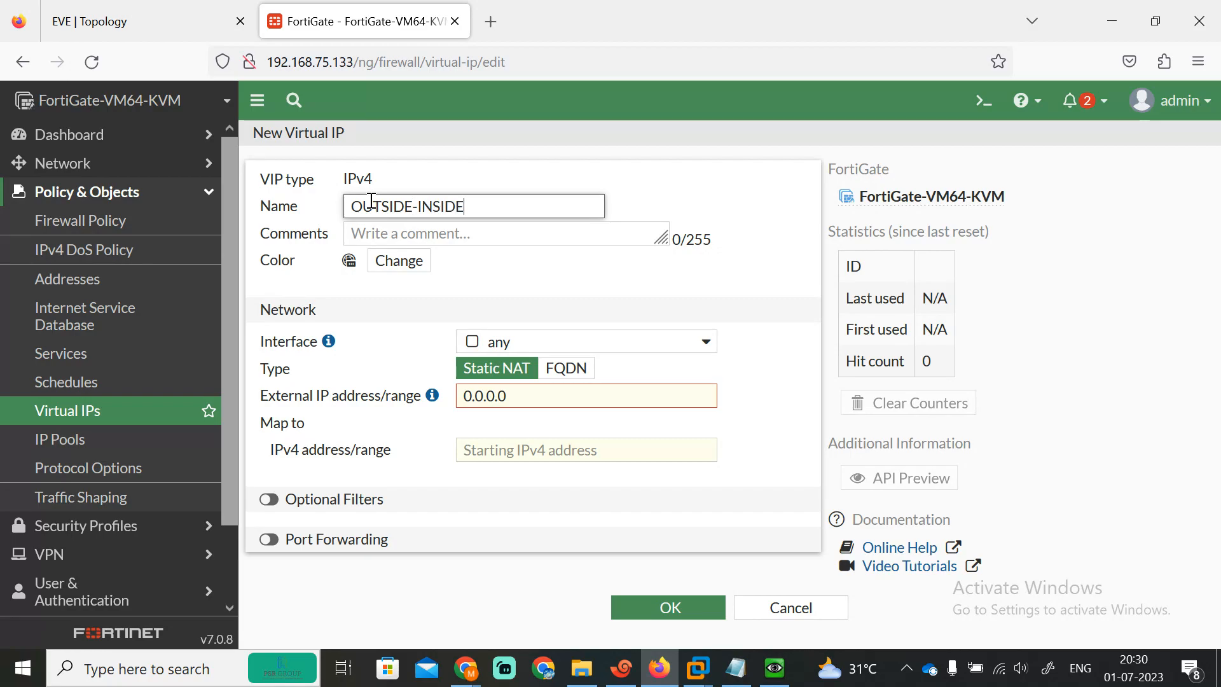
Step: Map external IP 101.1.1.100 to 192.168.1.1 and save the virtual IP
left_click(512, 396)
type("101.")
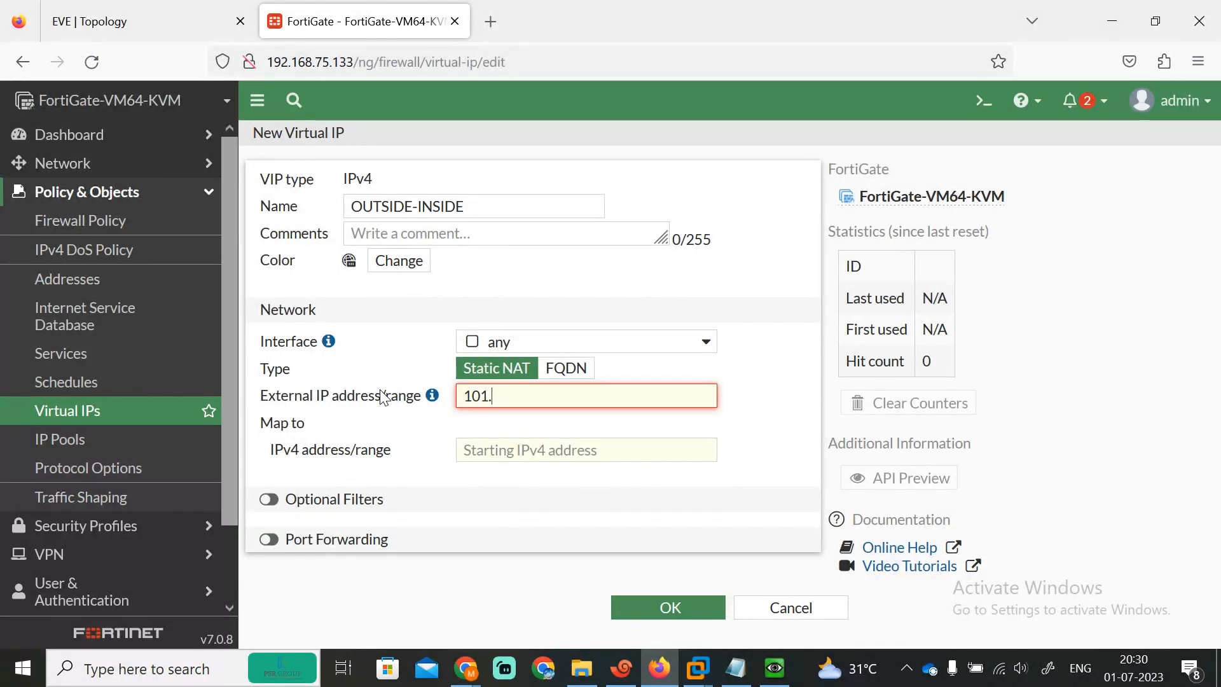
type("1.1.1")
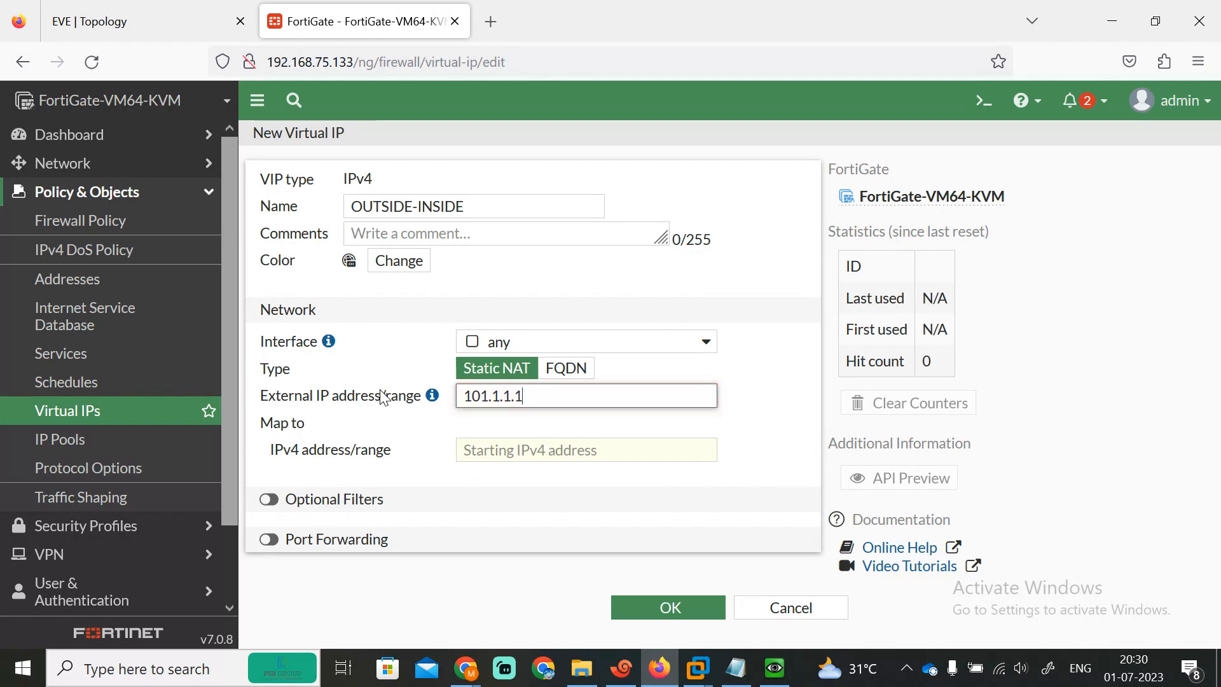
left_click(515, 457)
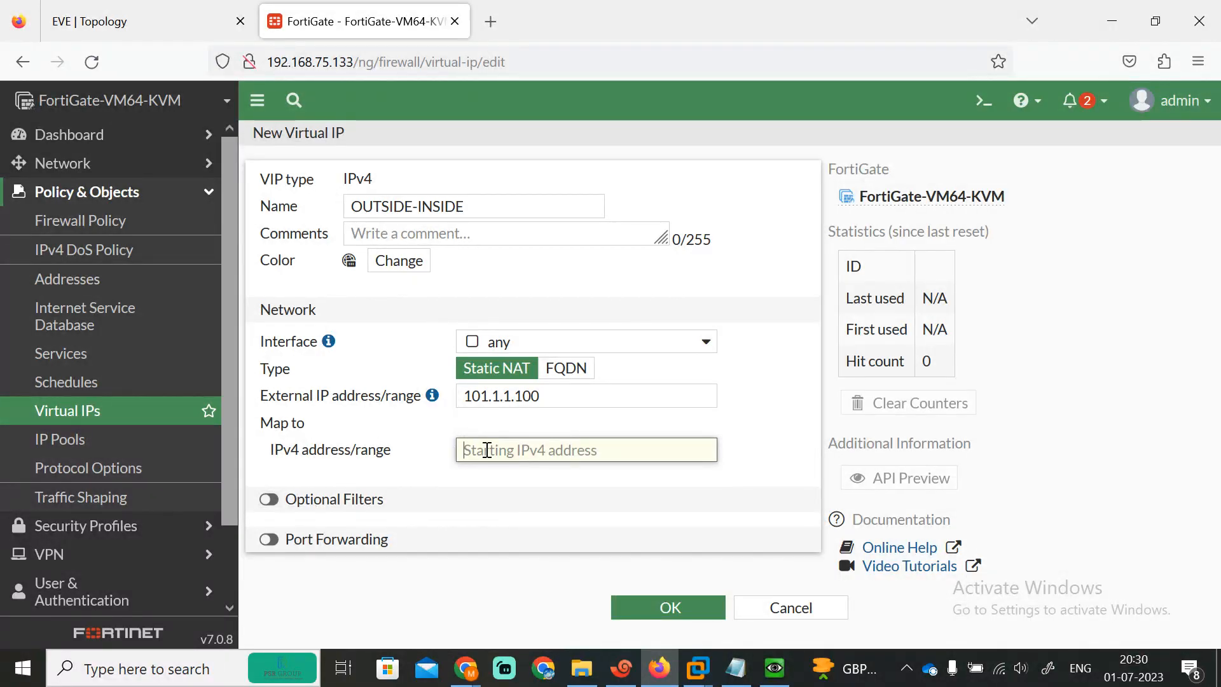
type("192.168.1.1")
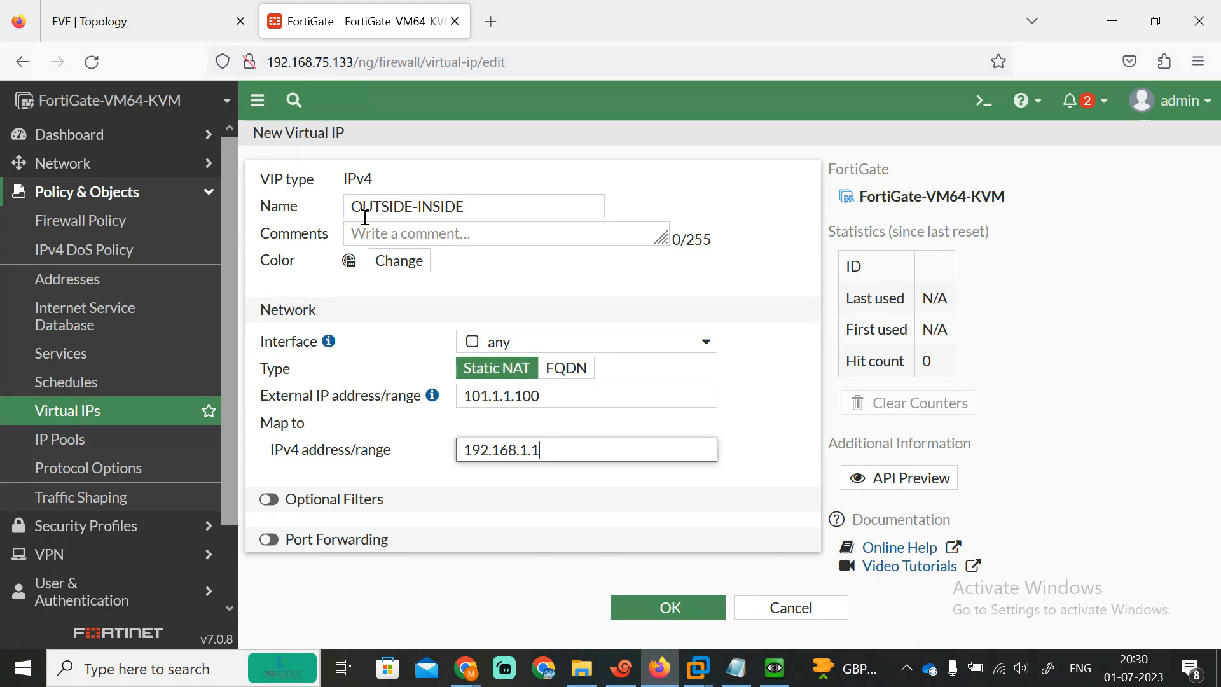
left_click(648, 605)
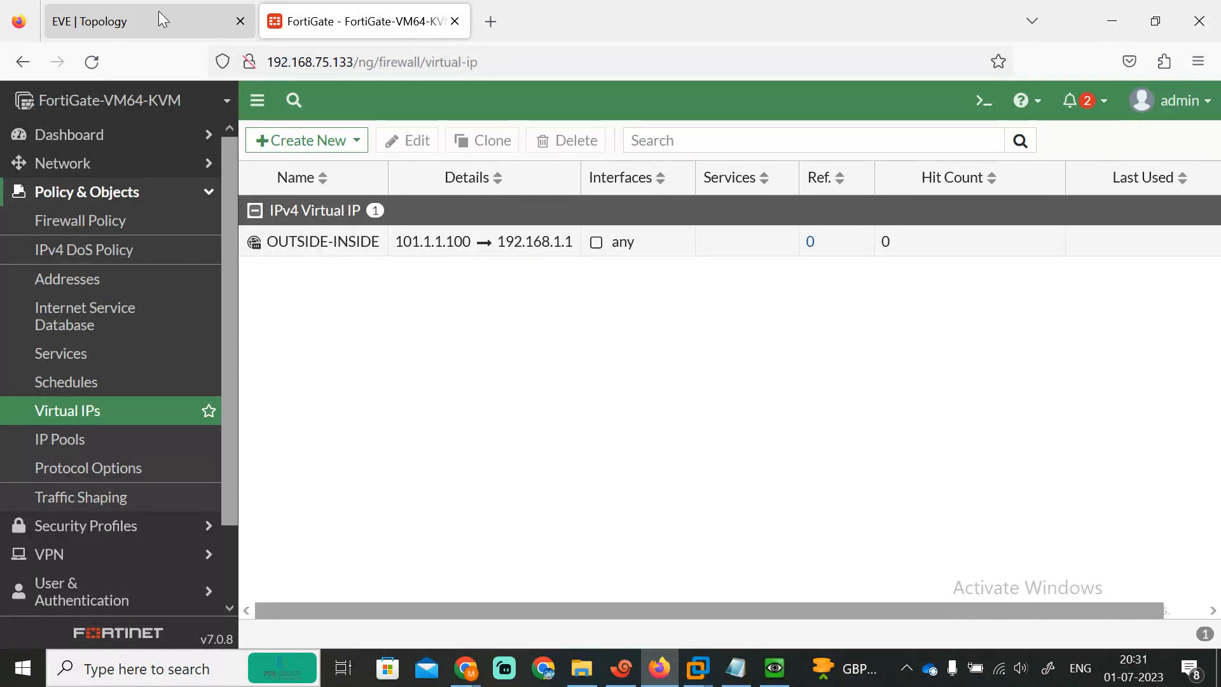
left_click(181, 17)
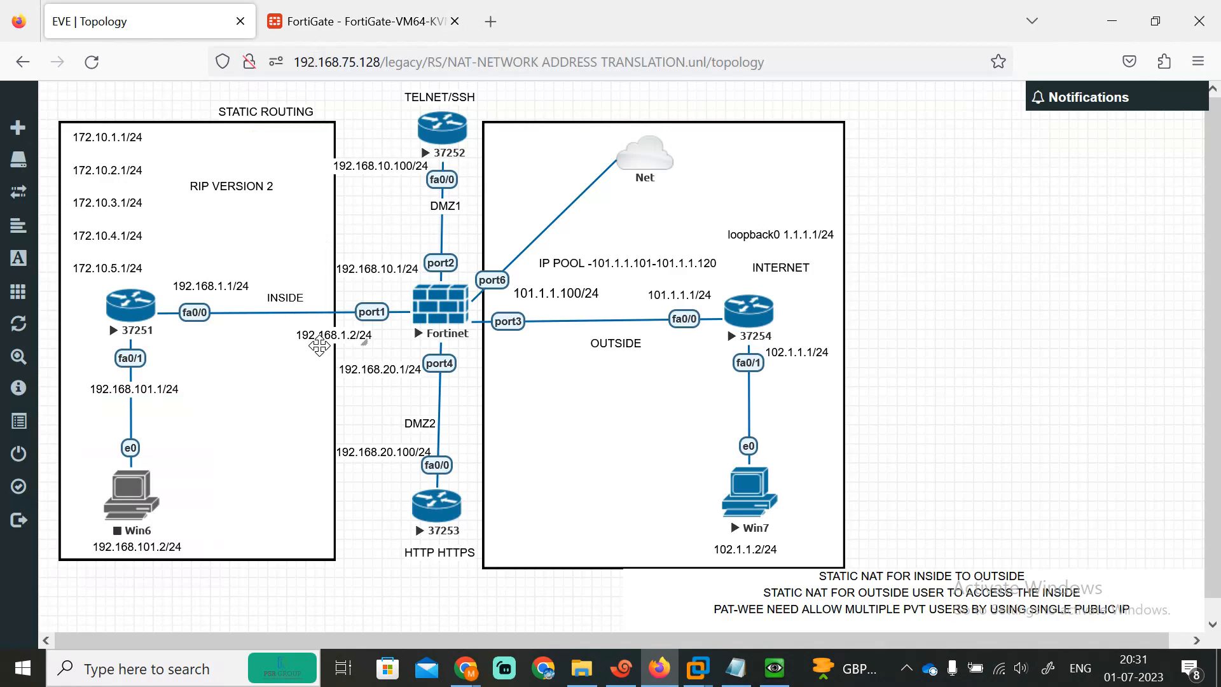
Step: Start a new firewall policy named STATIC NAT FOR OUTSIDE USERS
left_click(299, 28)
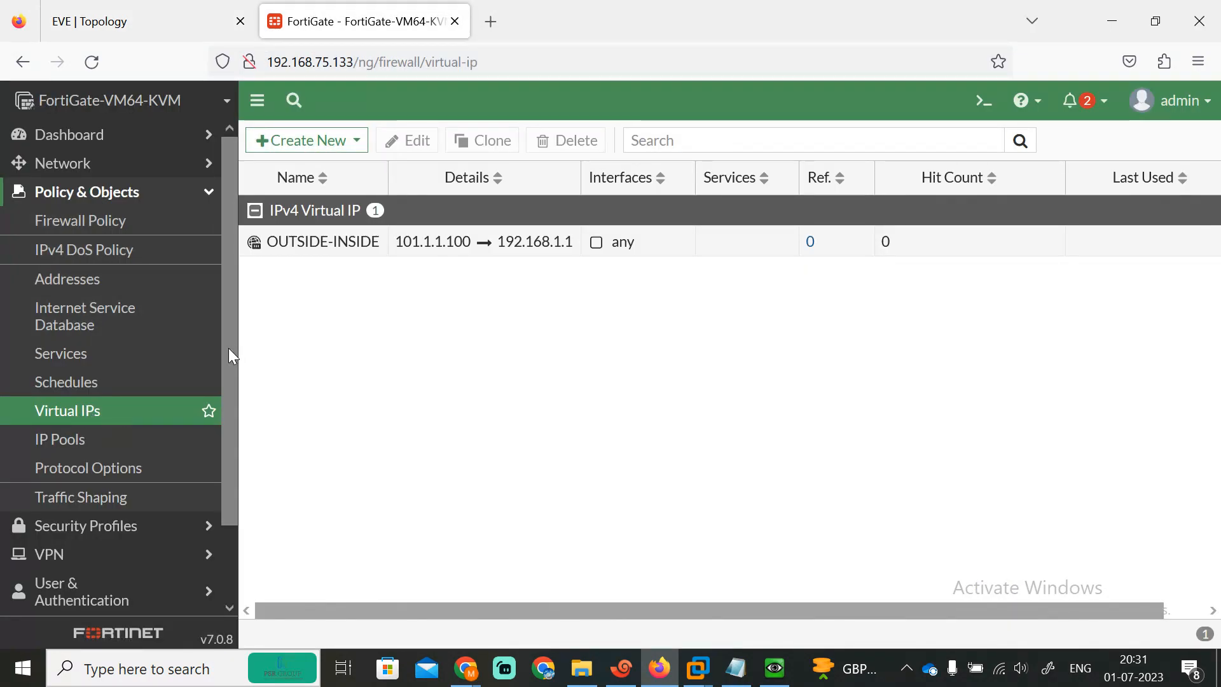
left_click(101, 222)
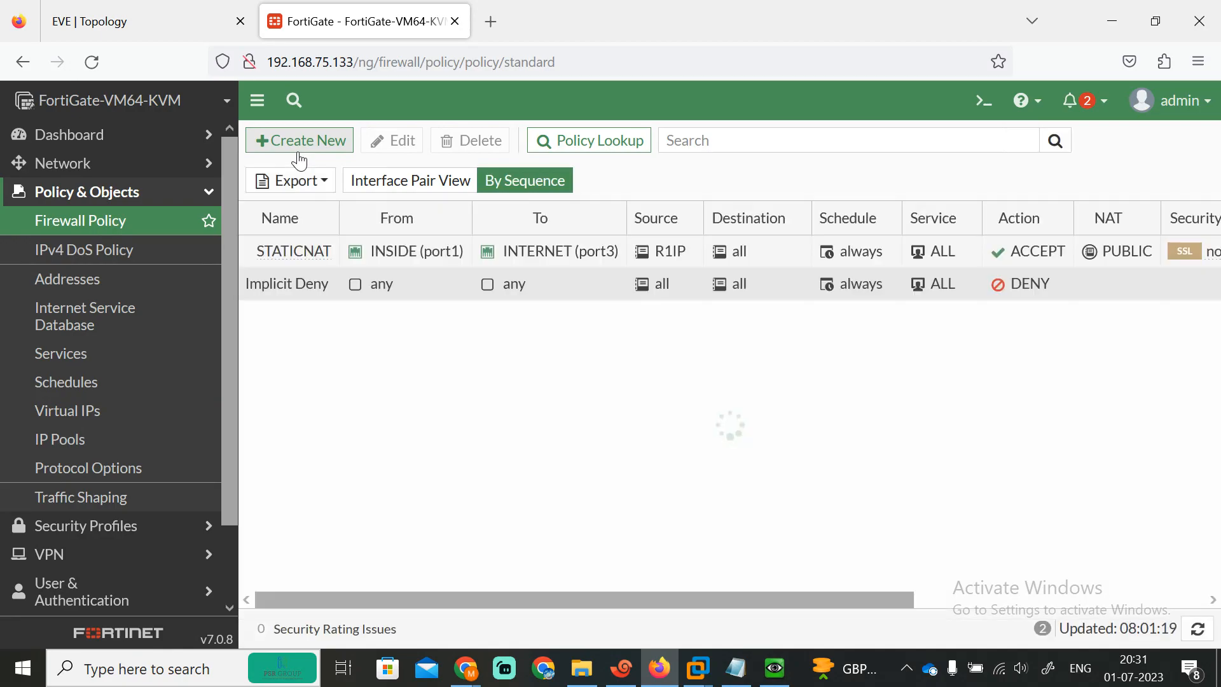
left_click(326, 139)
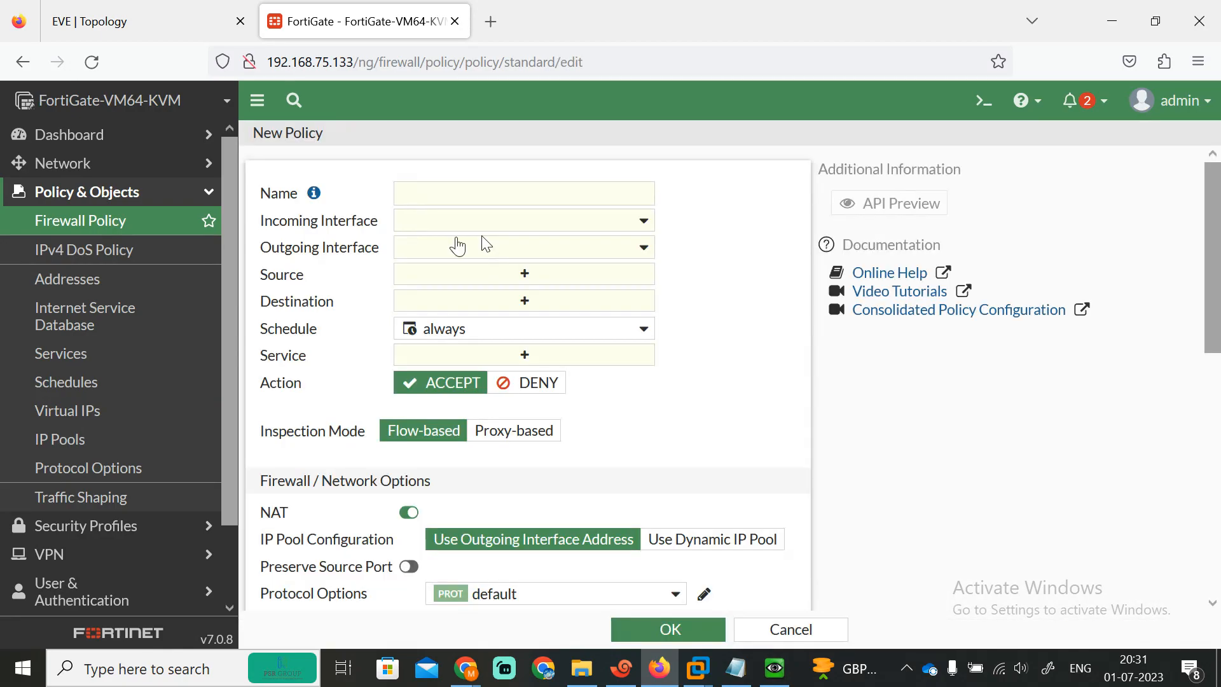
left_click(431, 191)
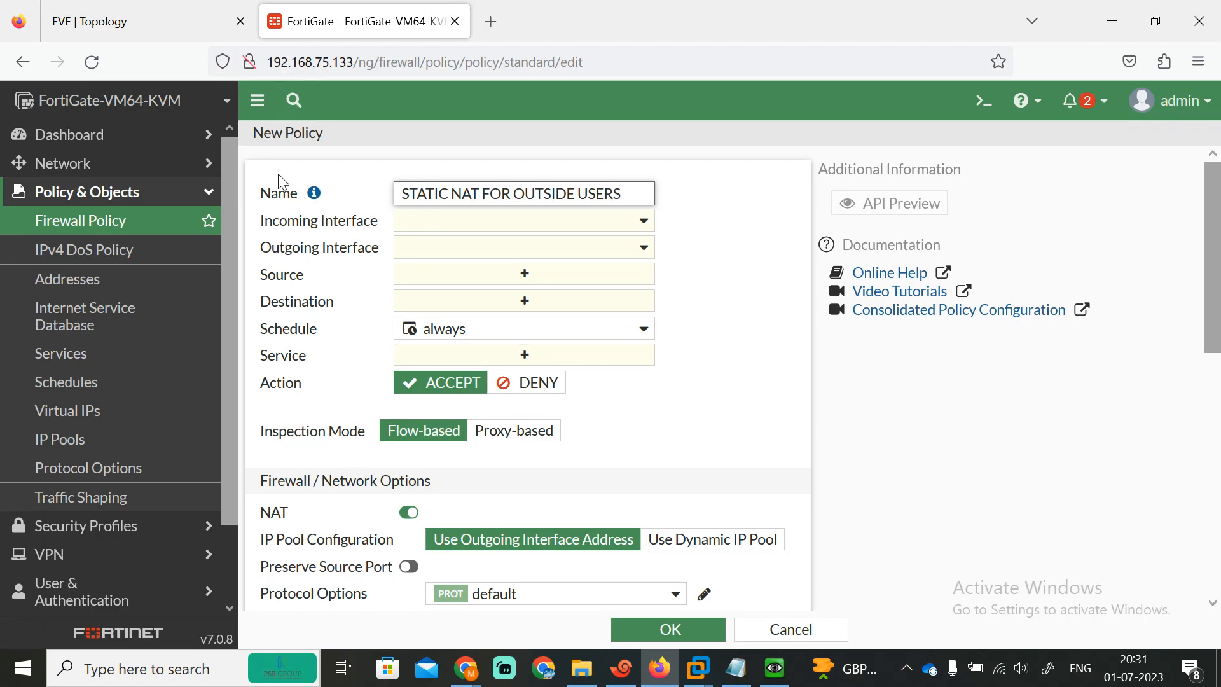
left_click(169, 32)
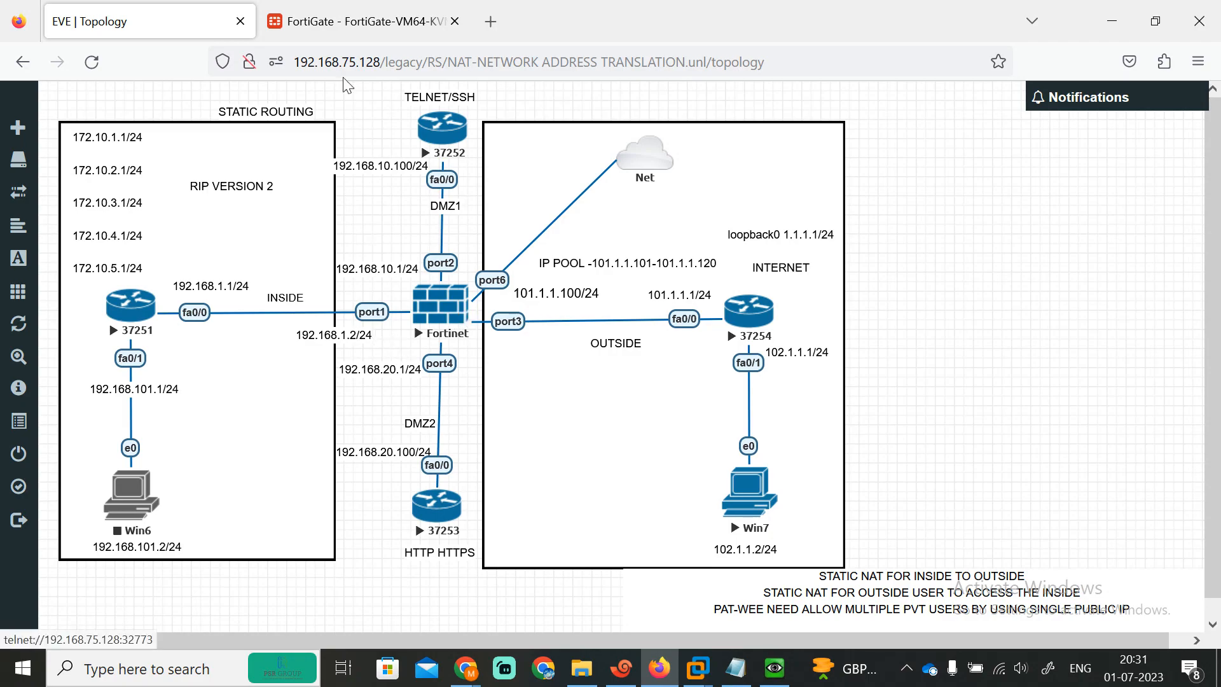
left_click(324, 12)
Step: Set the policy from INTERNET (port3) to INSIDE (port1), source all, destination OUTSIDE-INSIDE
left_click(581, 228)
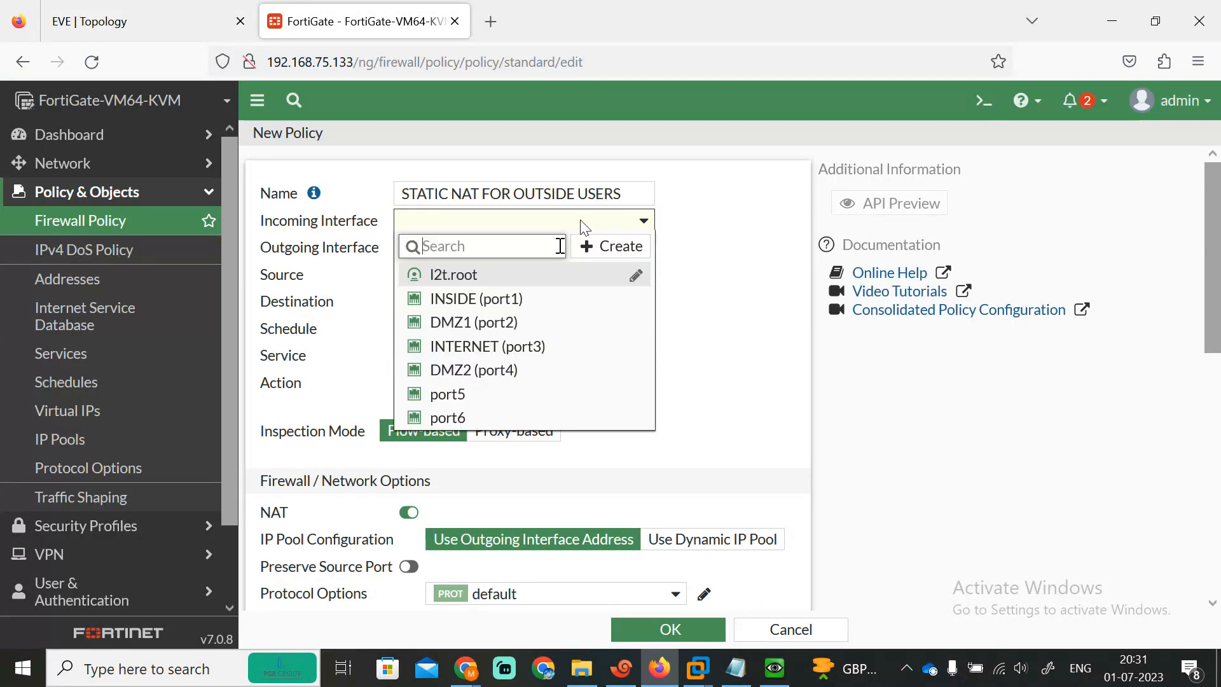
left_click(499, 347)
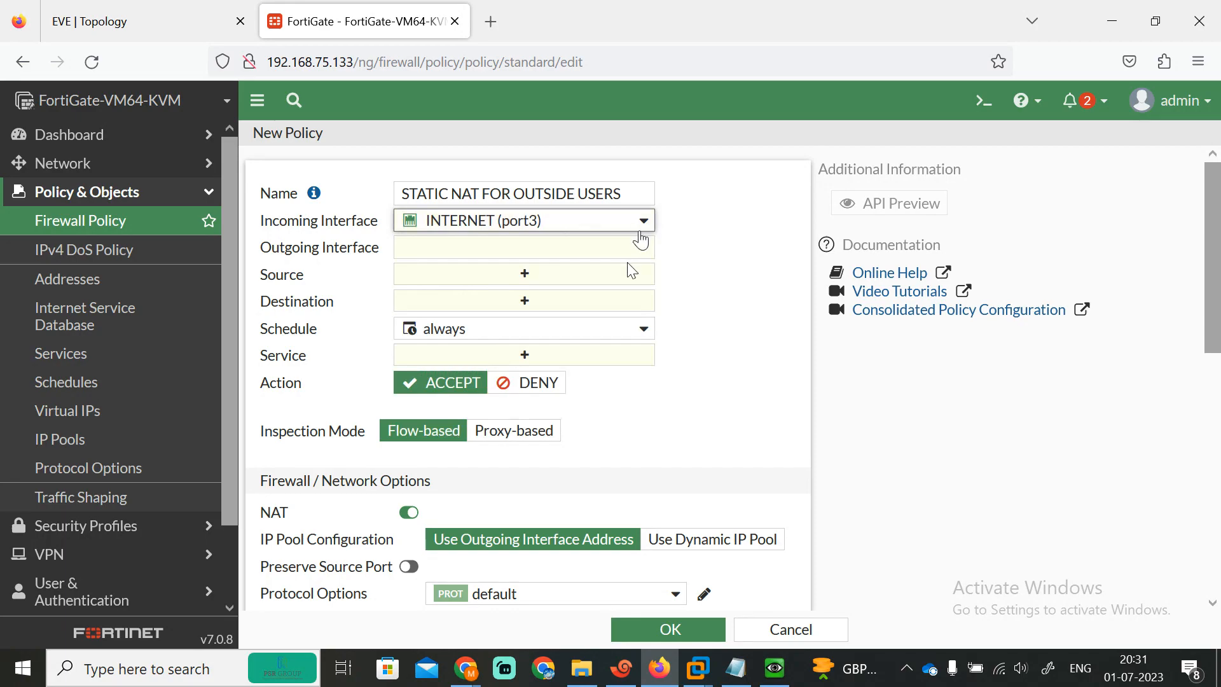
left_click(639, 251)
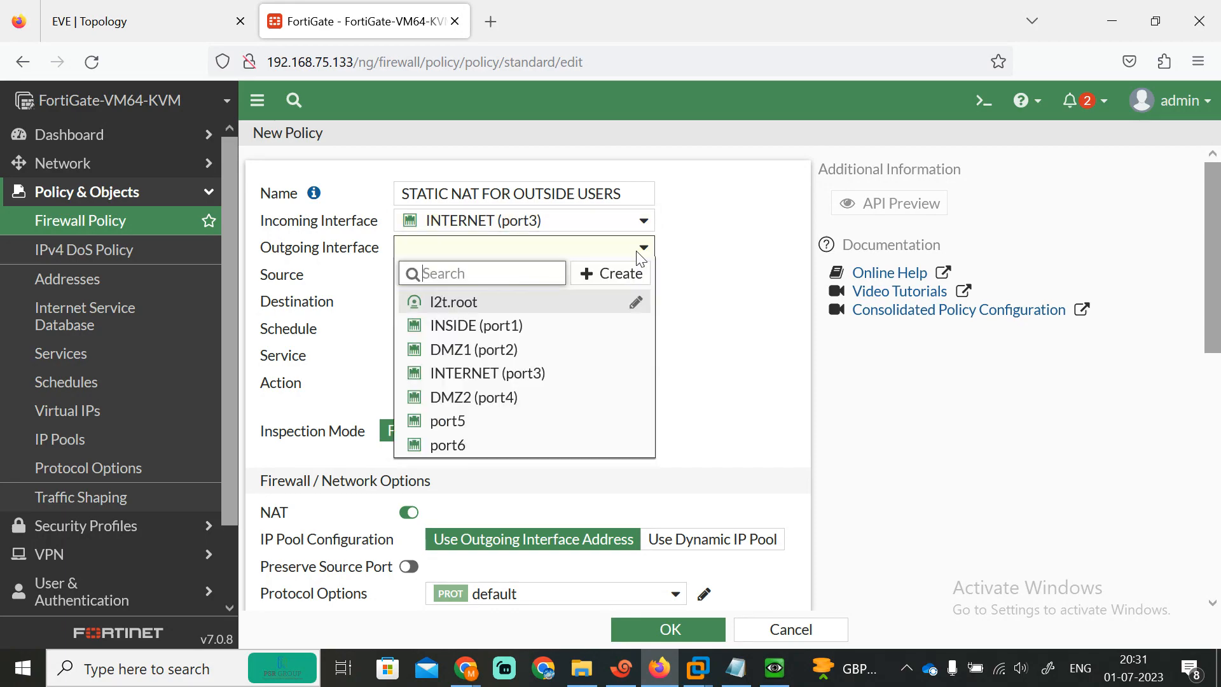
left_click(541, 325)
left_click(516, 274)
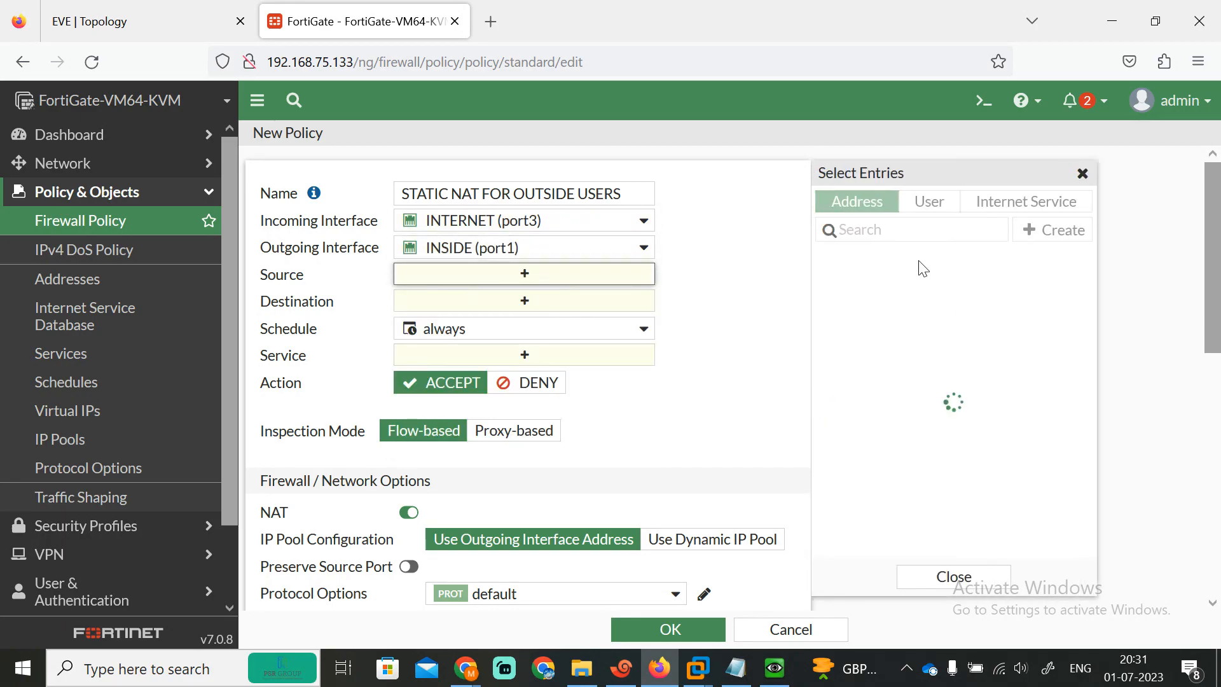
left_click(881, 284)
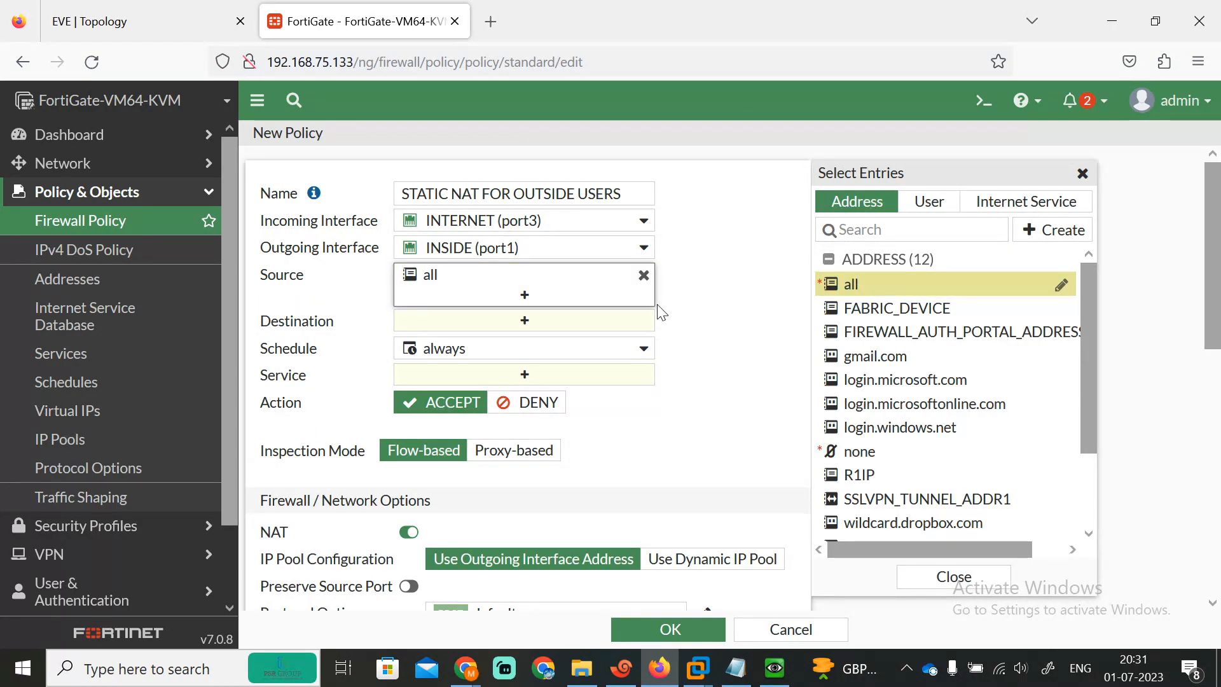
left_click(534, 326)
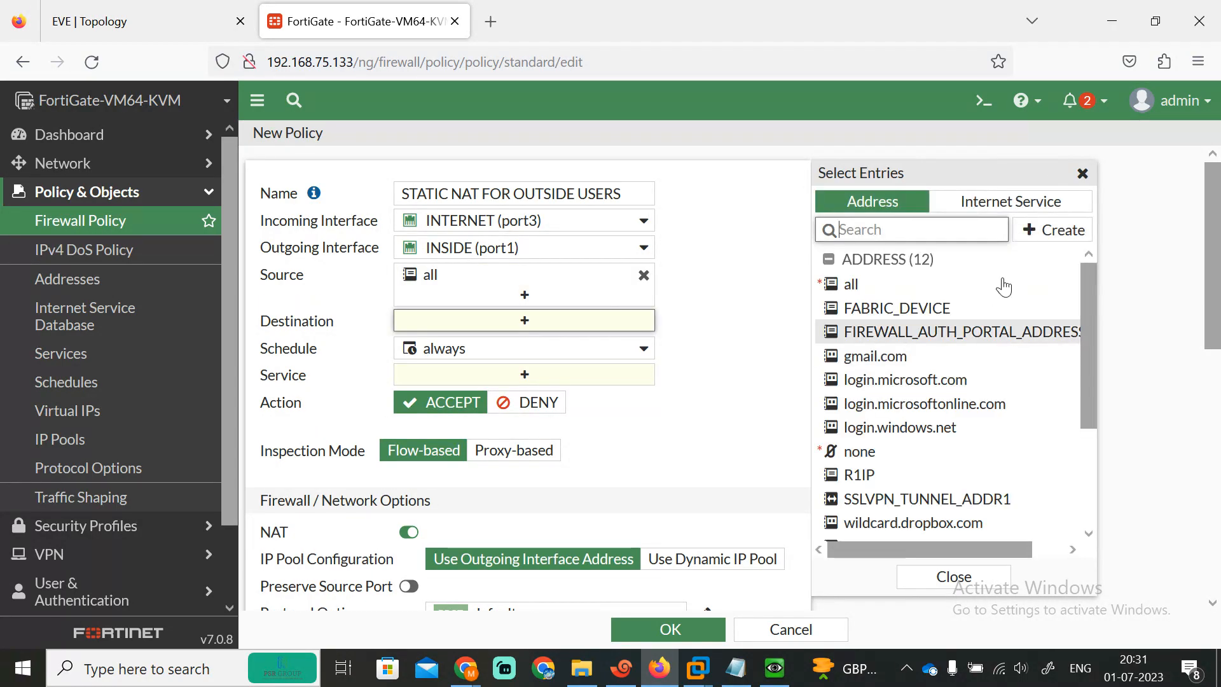
left_click_drag(1084, 312, 1080, 456)
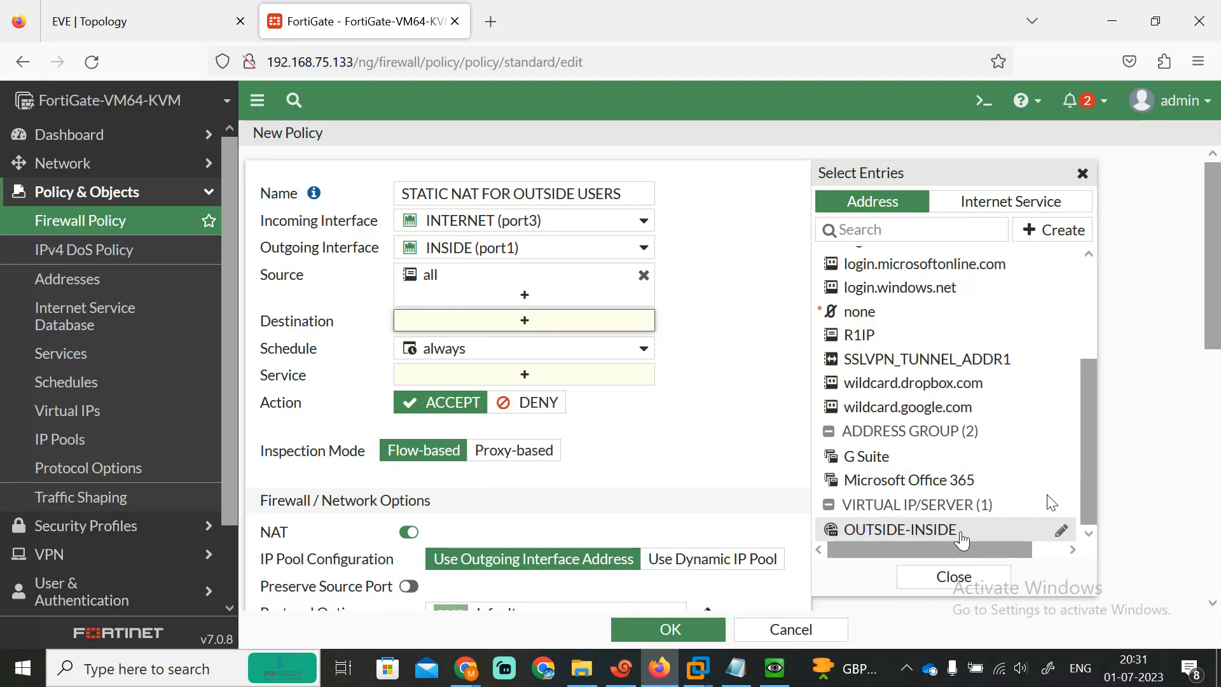
mouse_move(907, 534)
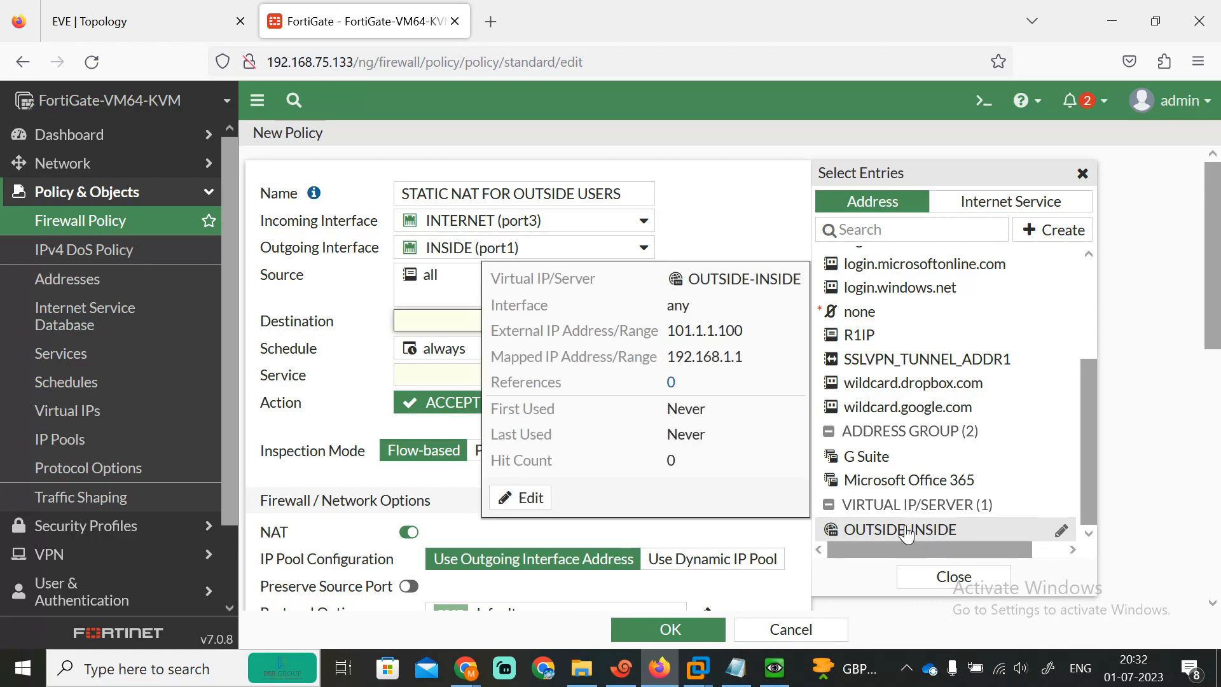
left_click(892, 532)
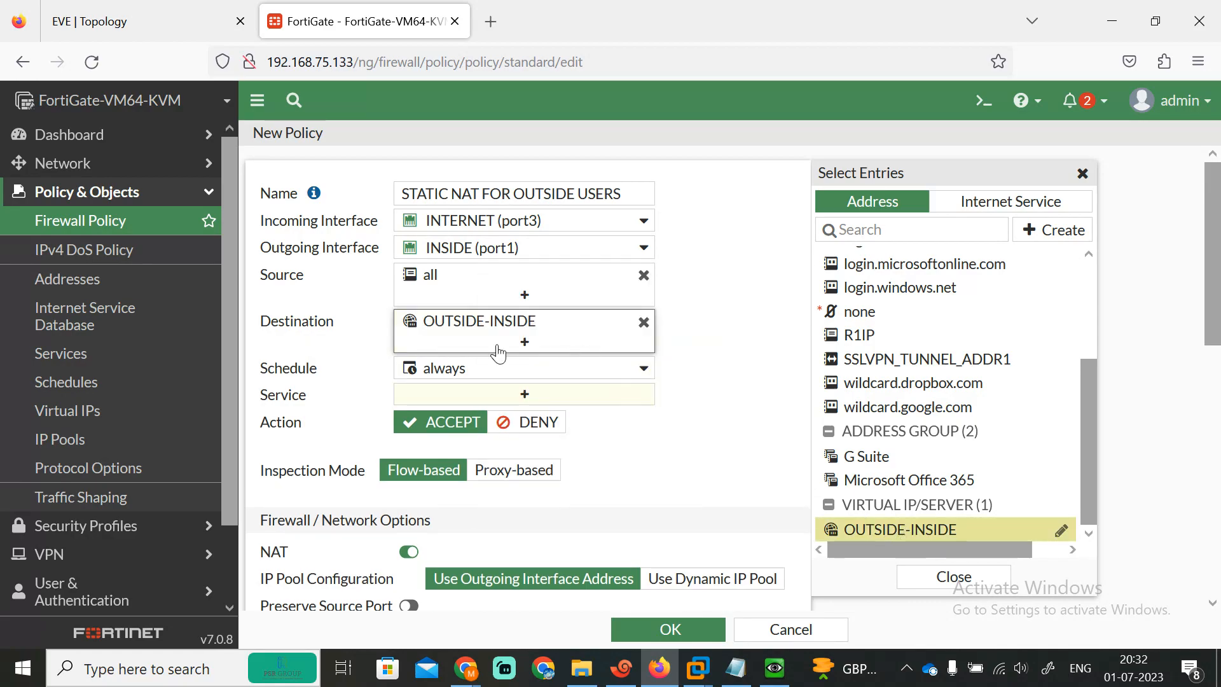
left_click(762, 379)
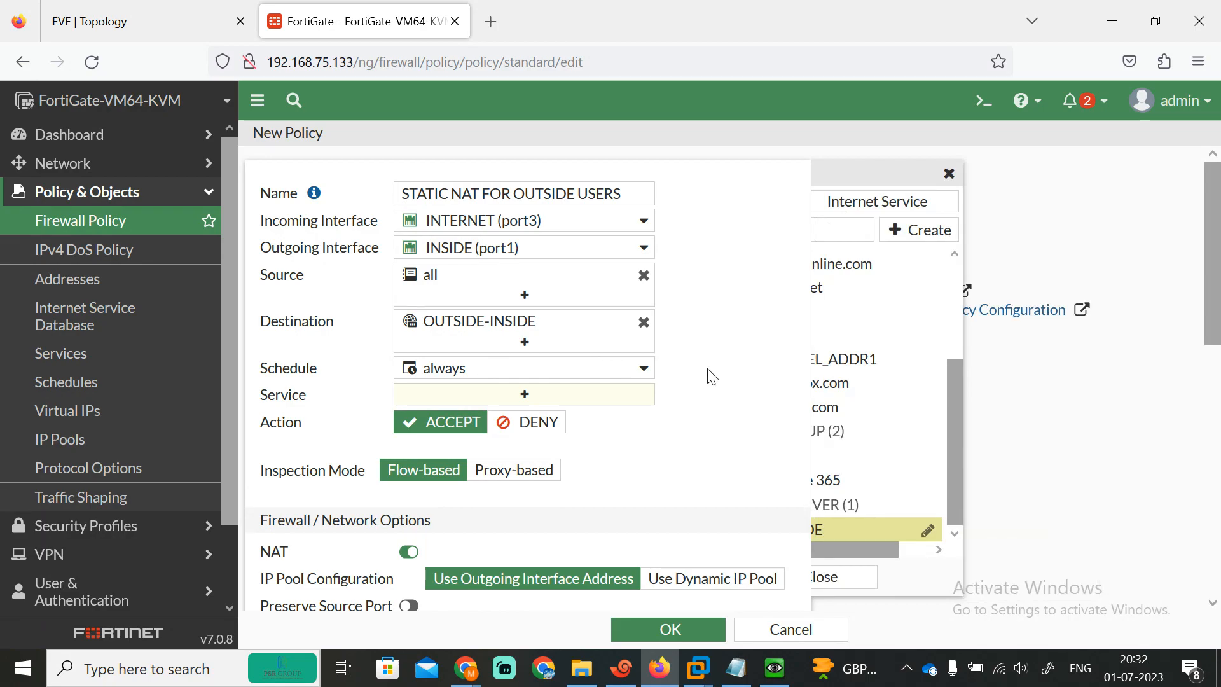
Step: Set the service to ALL, turn NAT off, and save the policy
left_click(525, 393)
left_click(877, 278)
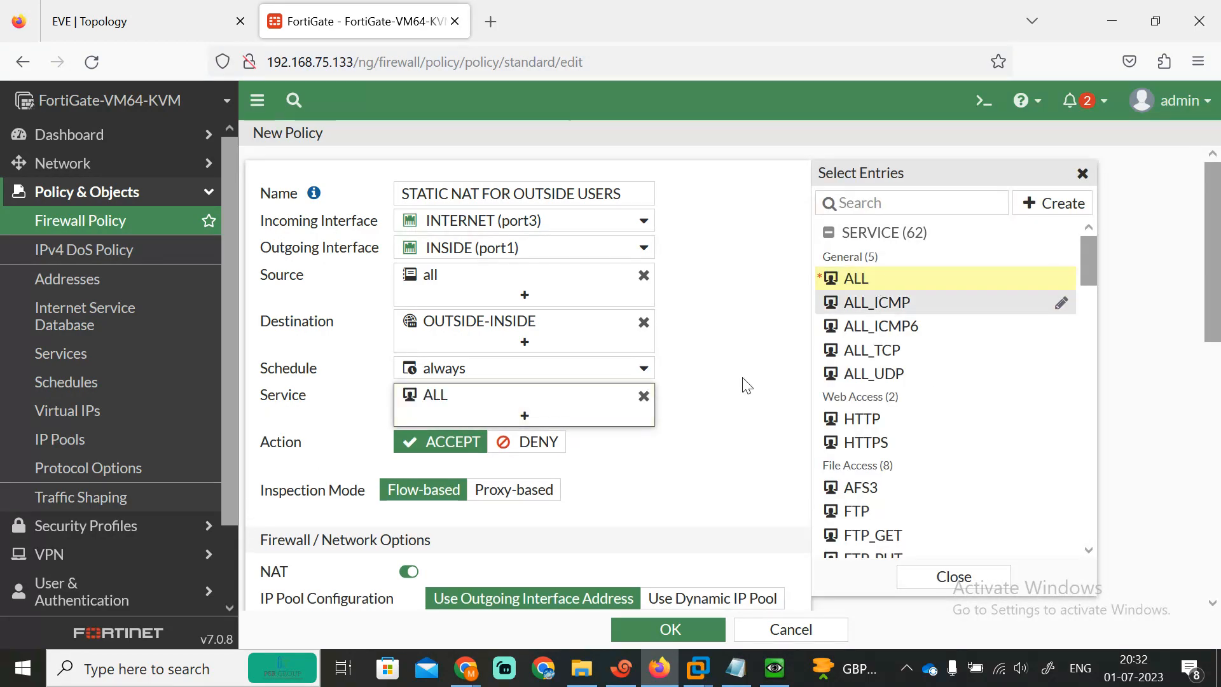
left_click(694, 460)
scroll(572, 381, "down", 3)
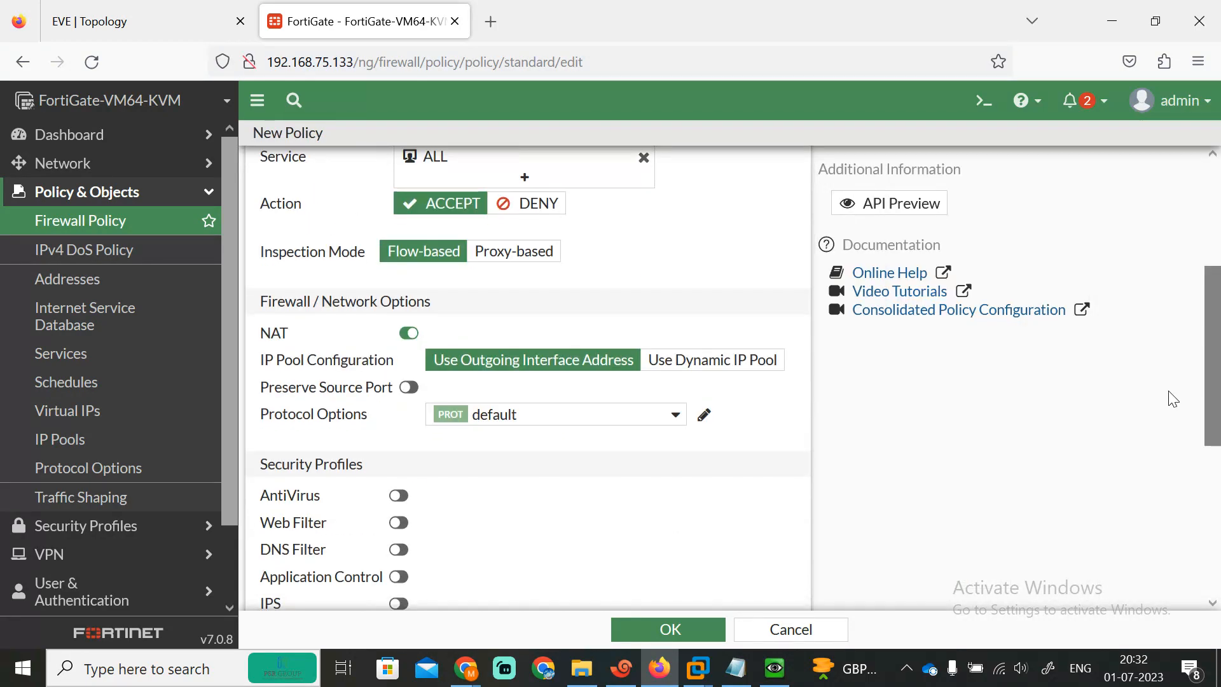
left_click(409, 332)
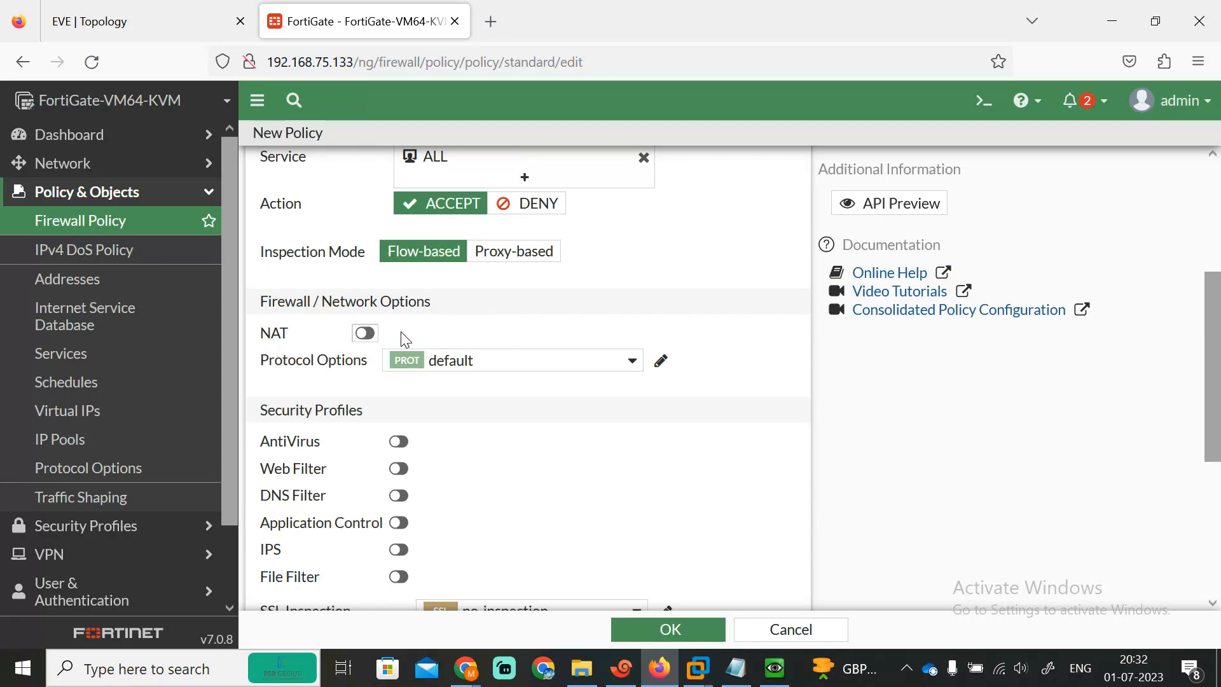
scroll(1120, 464, "down", 3)
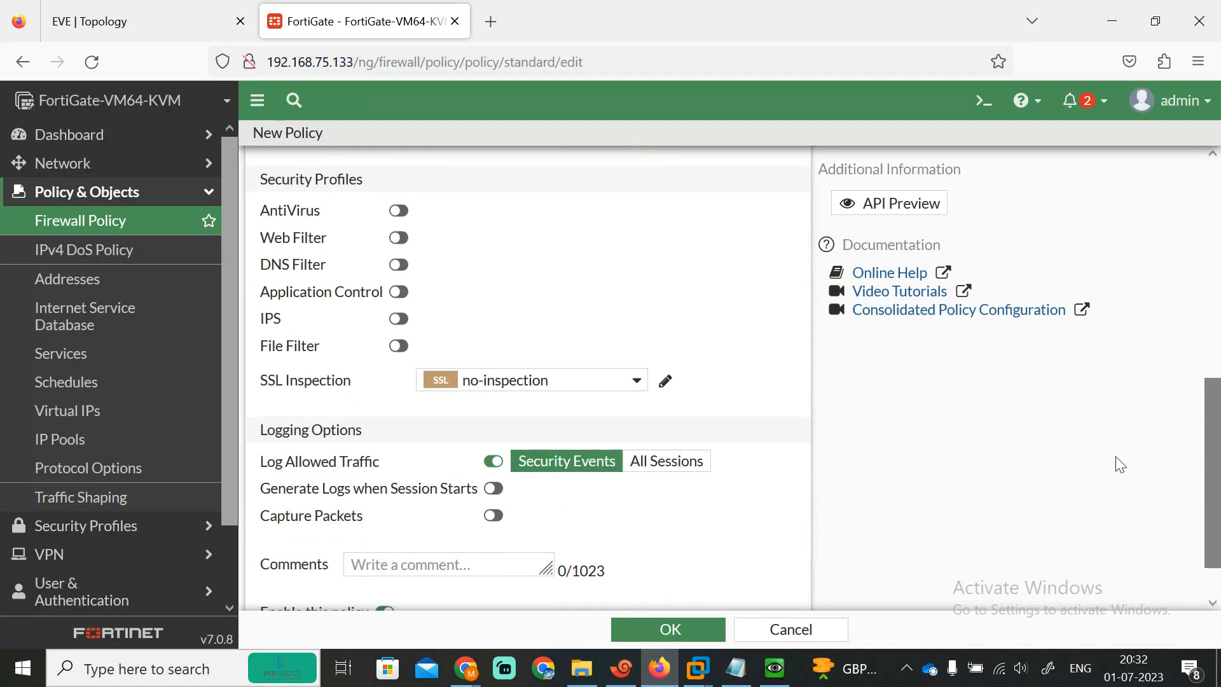
left_click(654, 622)
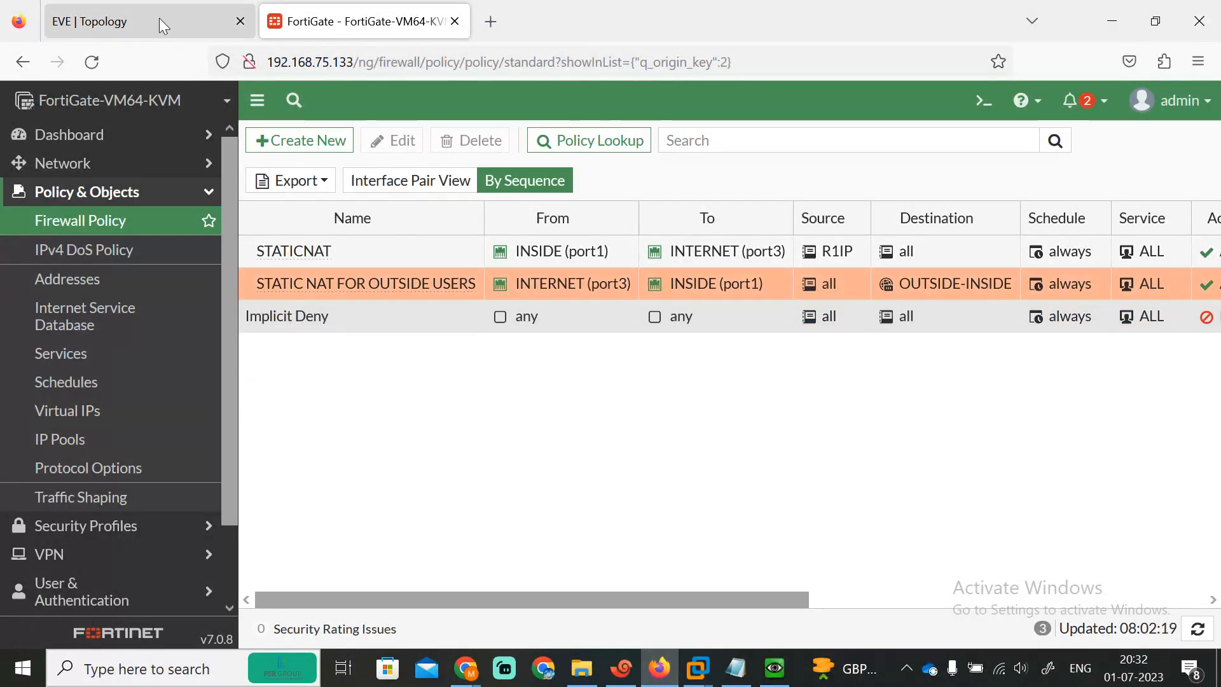
left_click(159, 19)
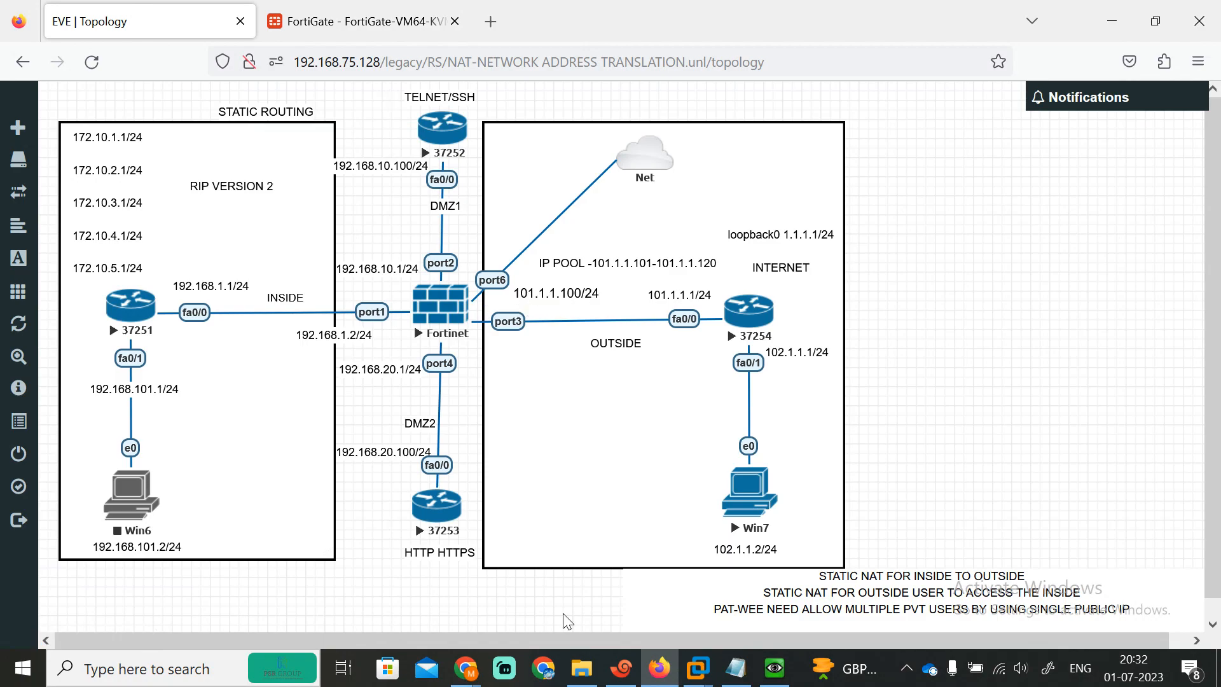
left_click(346, 13)
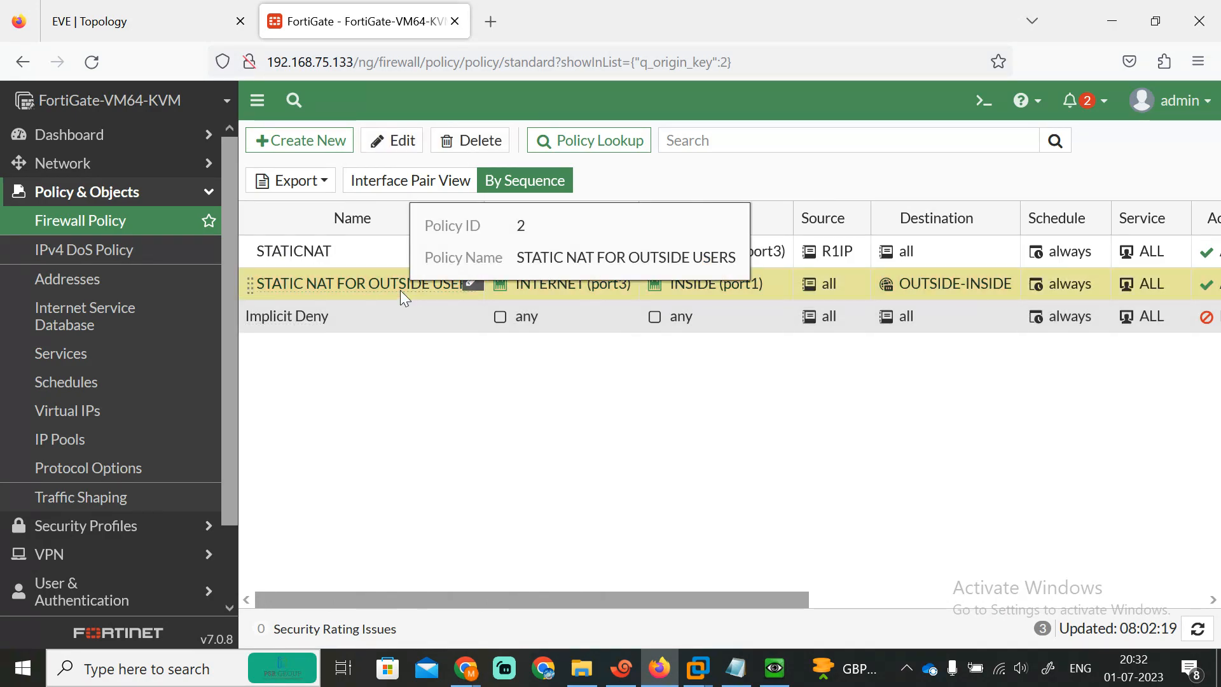
left_click(388, 140)
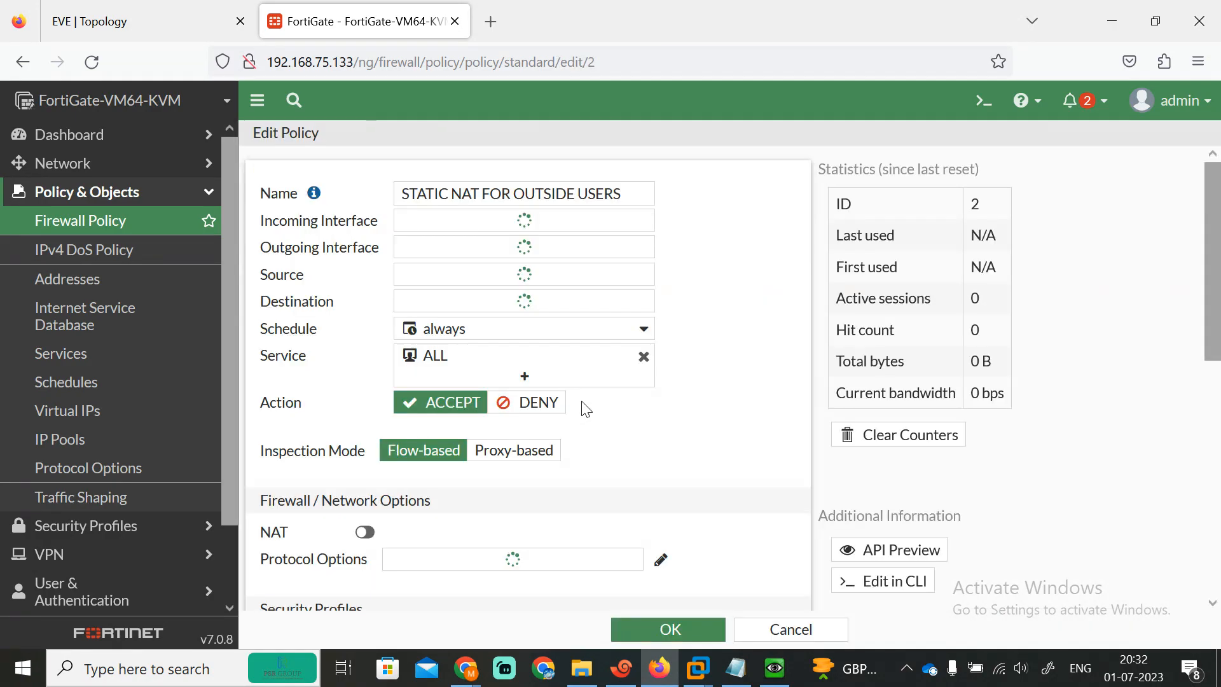
mouse_move(504, 321)
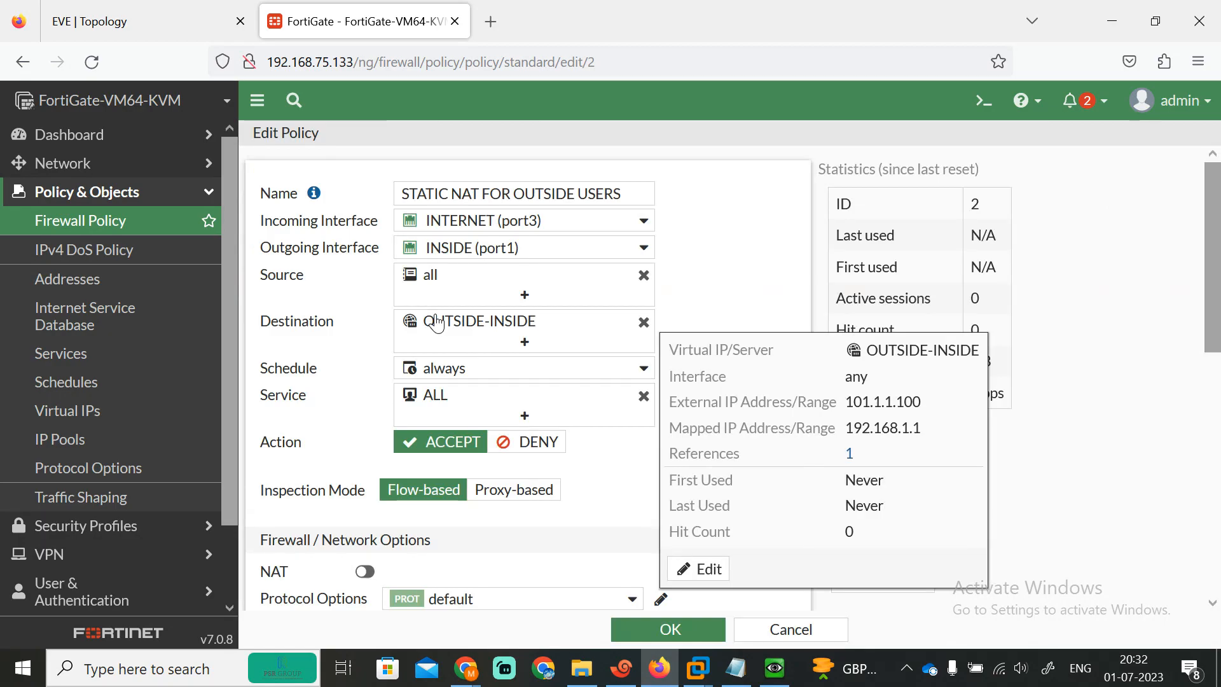
left_click(674, 629)
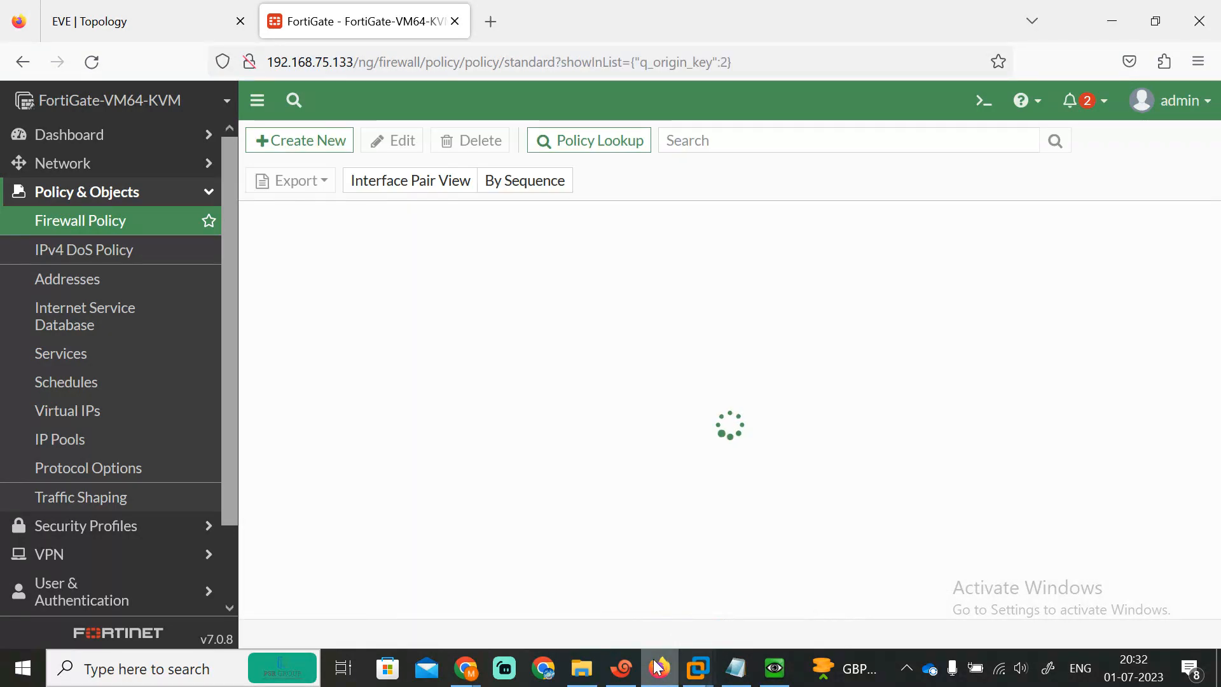
Step: On R3, enter privileged mode and ping the virtual IP 101.1.1.100
left_click(622, 668)
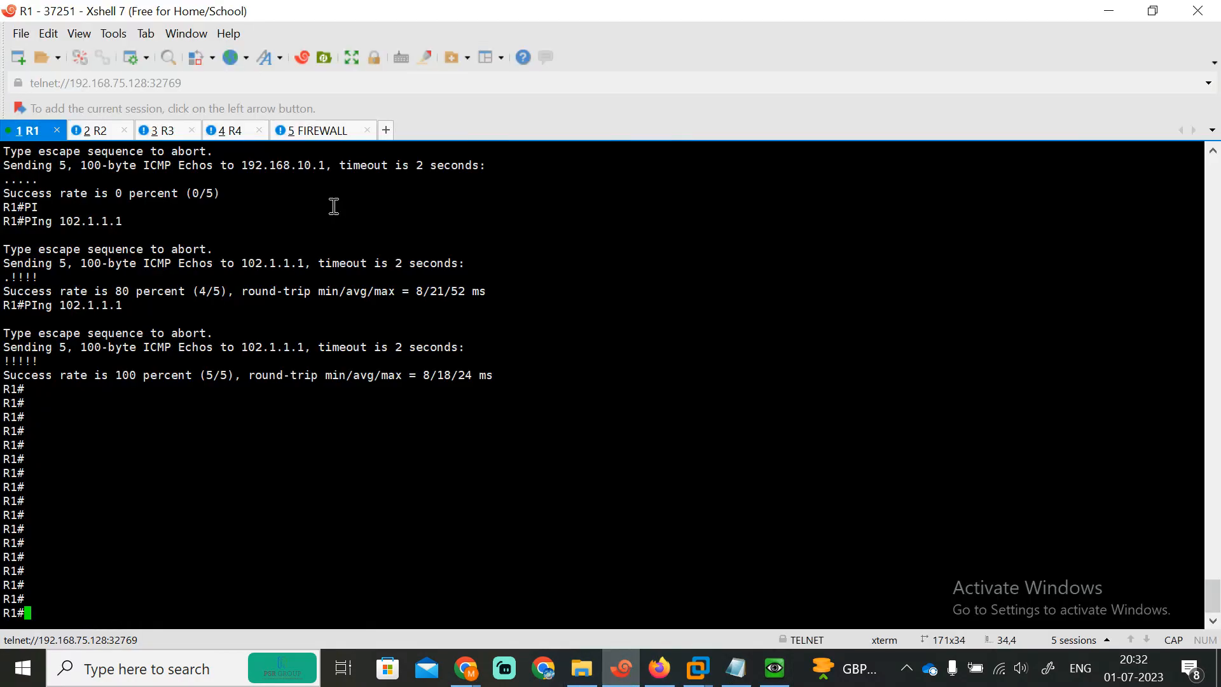
left_click(170, 132)
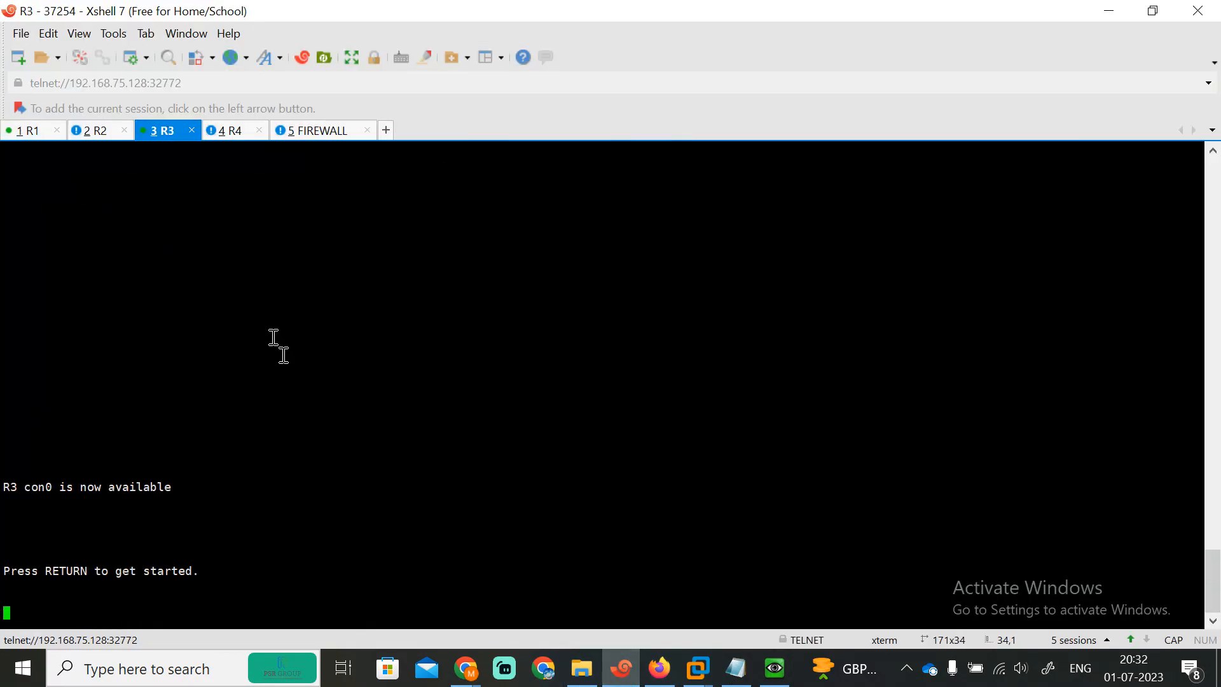
key("Return")
key("Return")
key("Return")
key("Return")
key("Return")
key("Return")
type("EN")
key("Return")
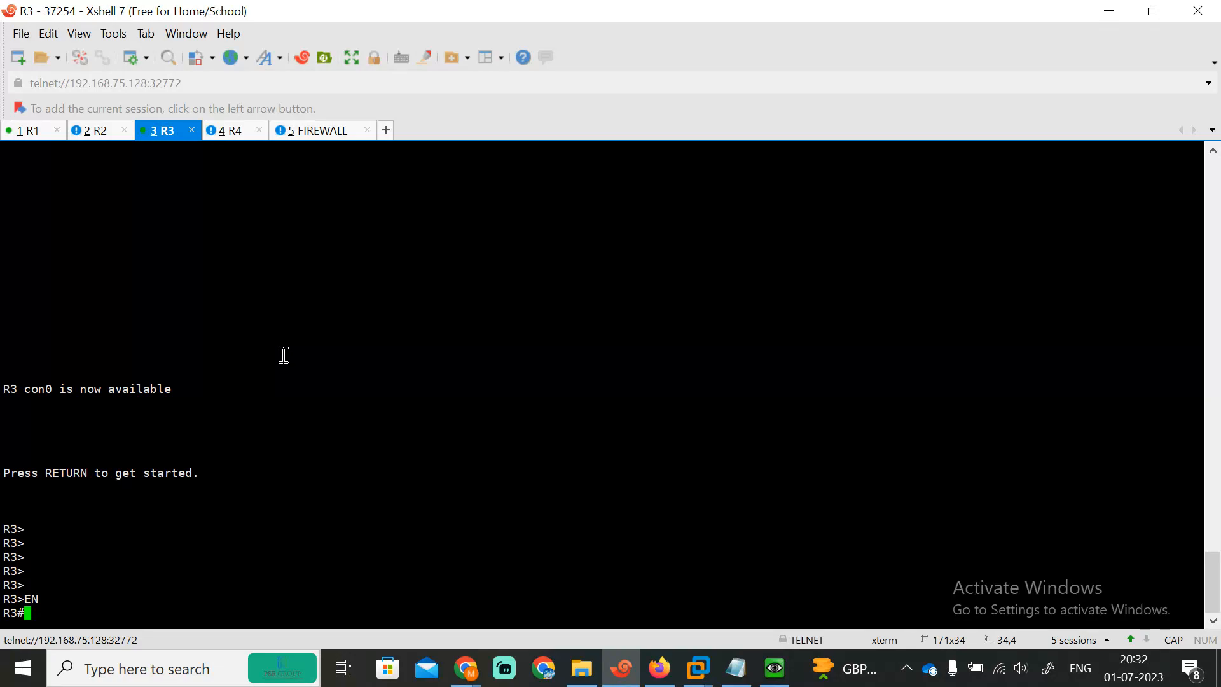
type("PI")
key("Tab")
type("101")
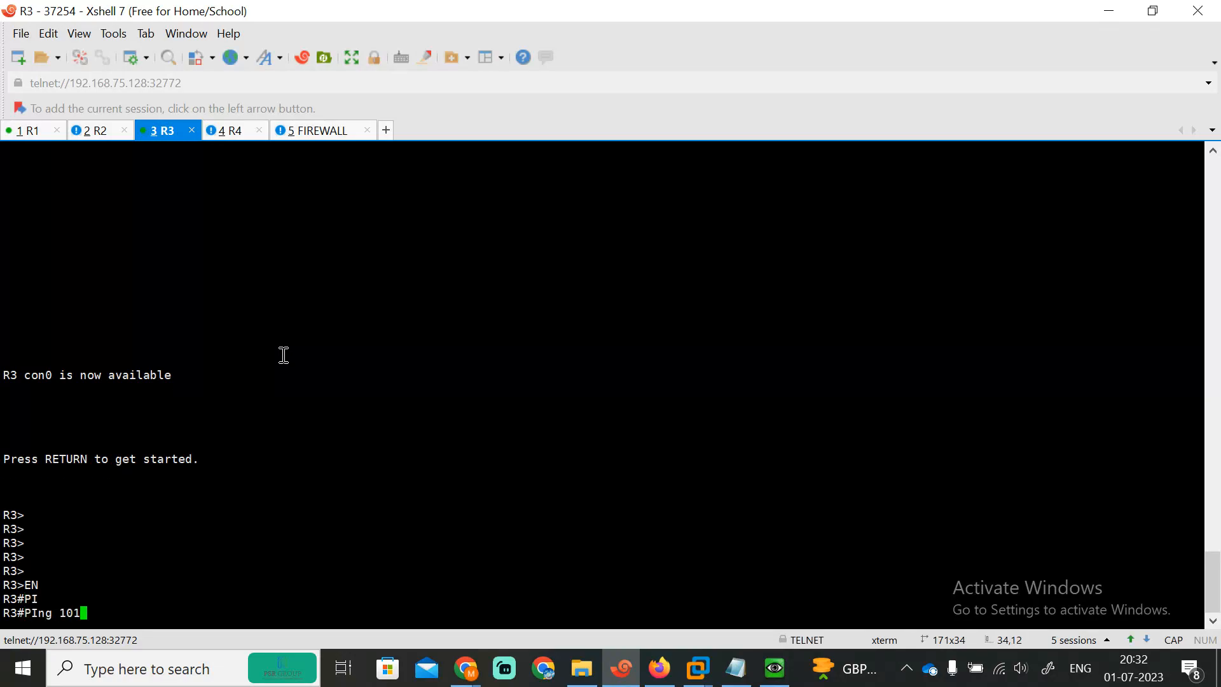
type(".1.1.100")
key("Return")
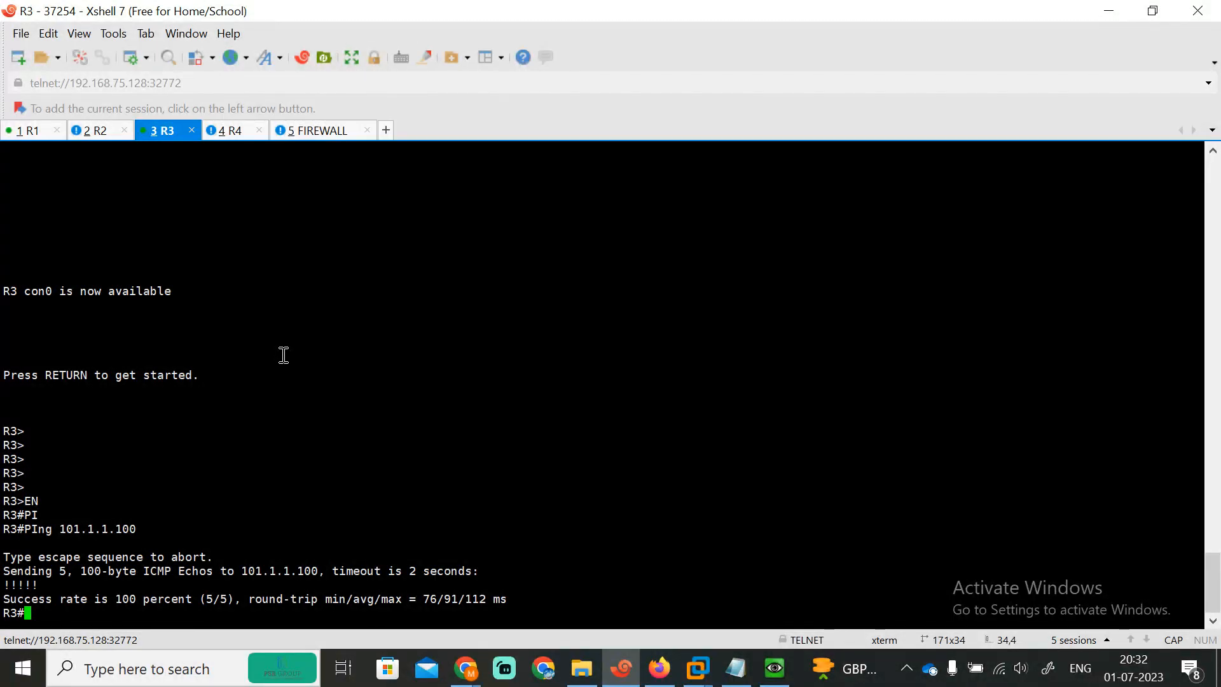
Step: Try connecting to 192.168.1.1 from R3, which turns out unreachable
type("1")
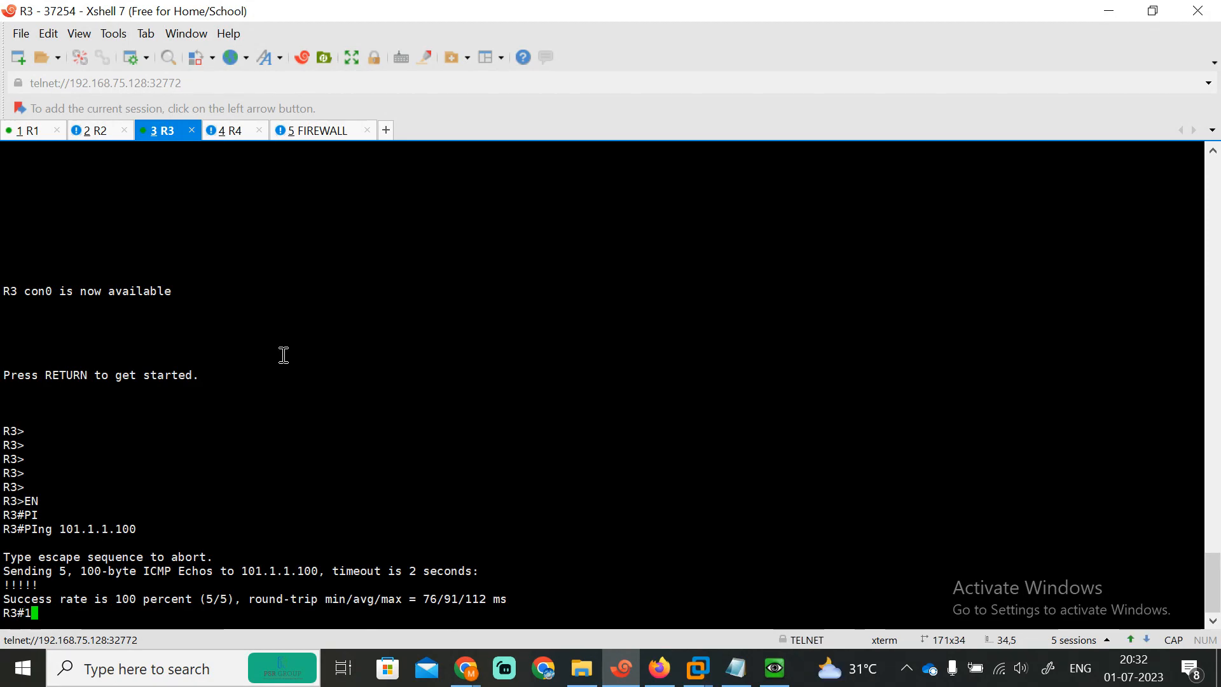
type("92.168.1.1")
key("Return")
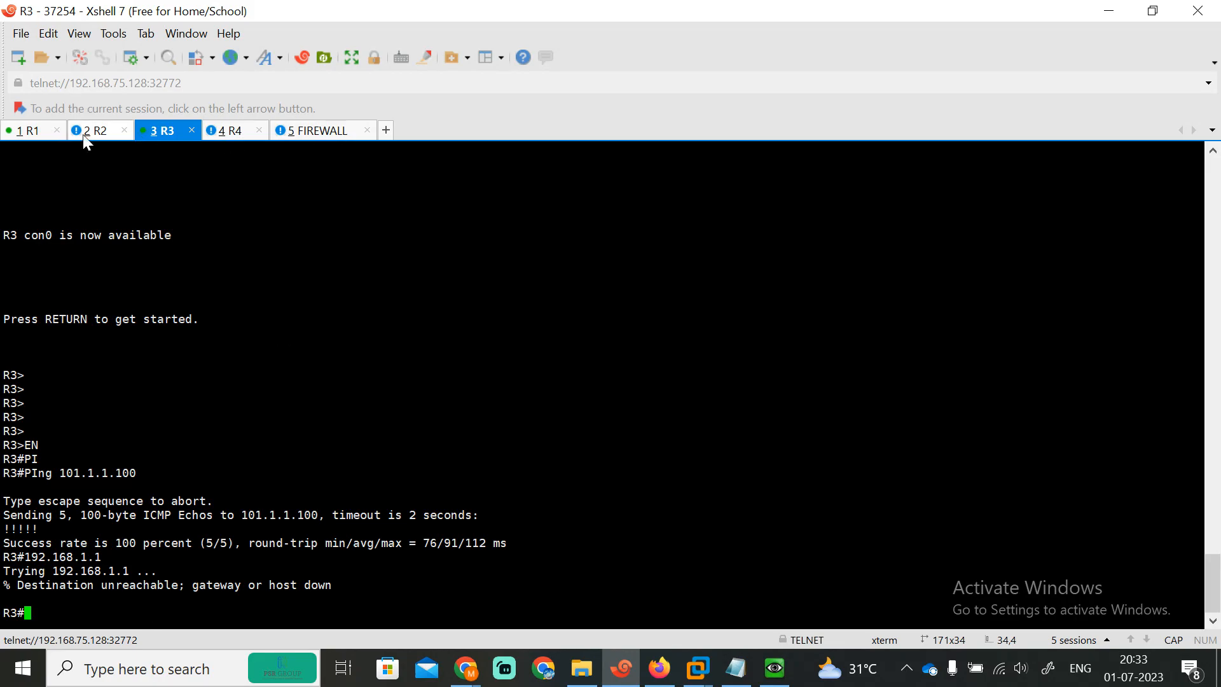
left_click(30, 132)
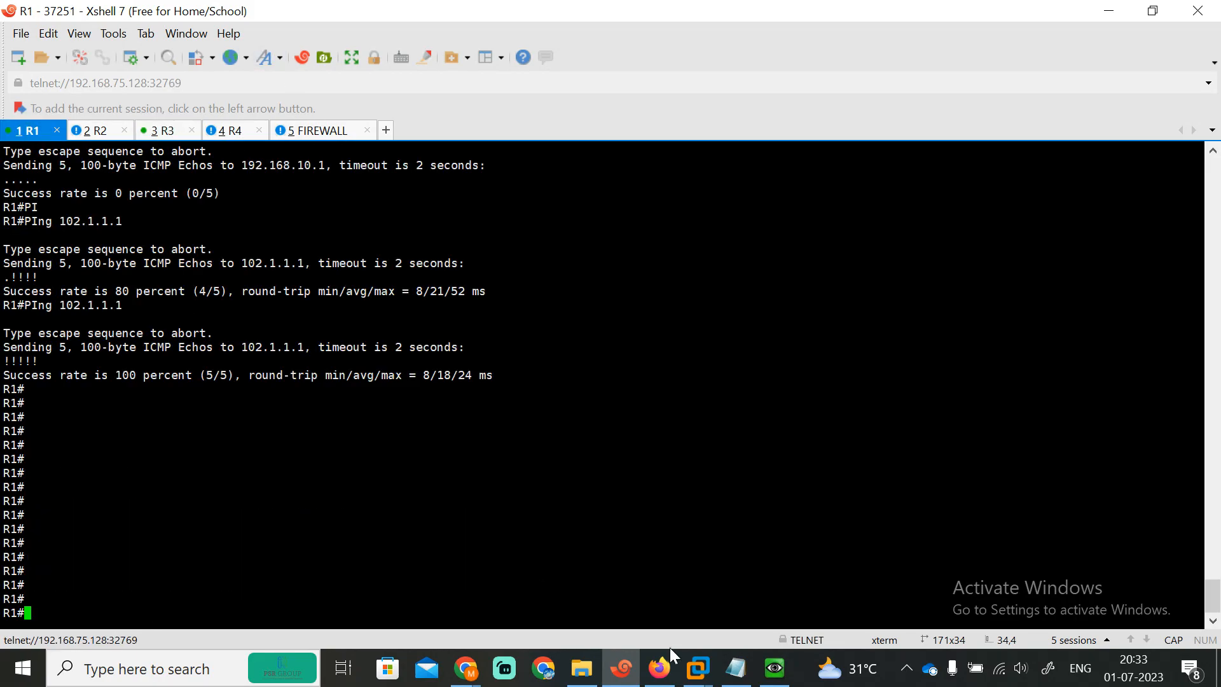
left_click(660, 667)
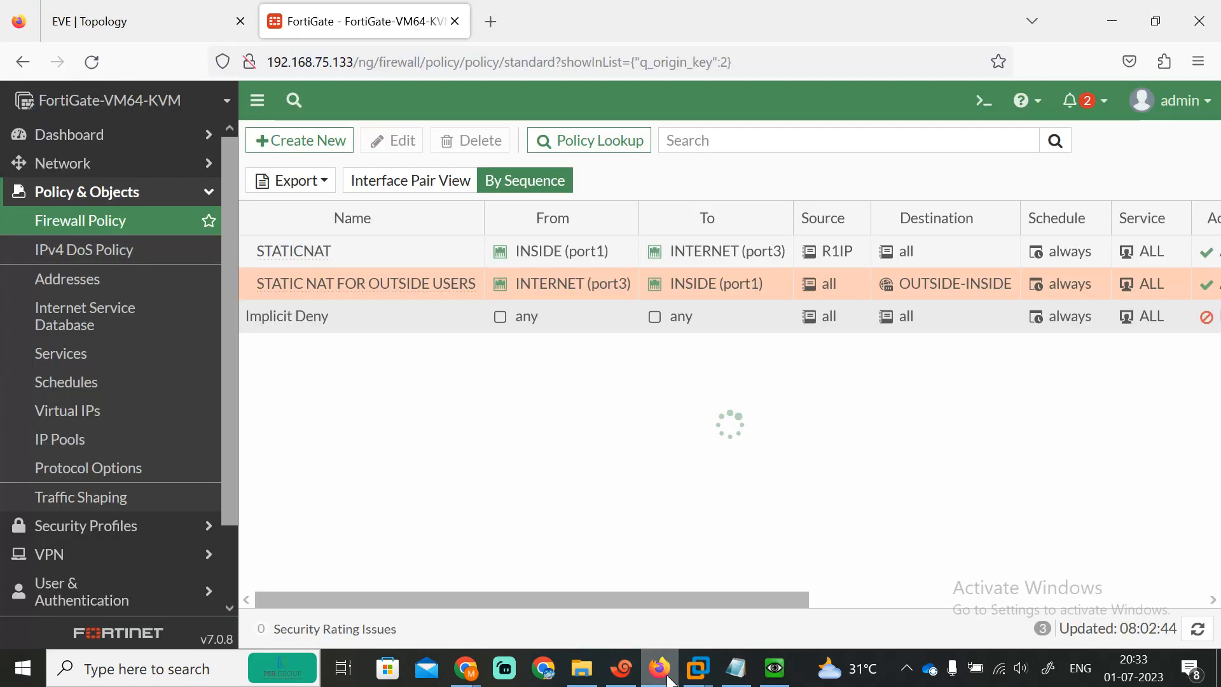
Step: Check the STATIC NAT FOR OUTSIDE USERS policy counters: one hit, 1.00 kB of traffic
double_click(292, 287)
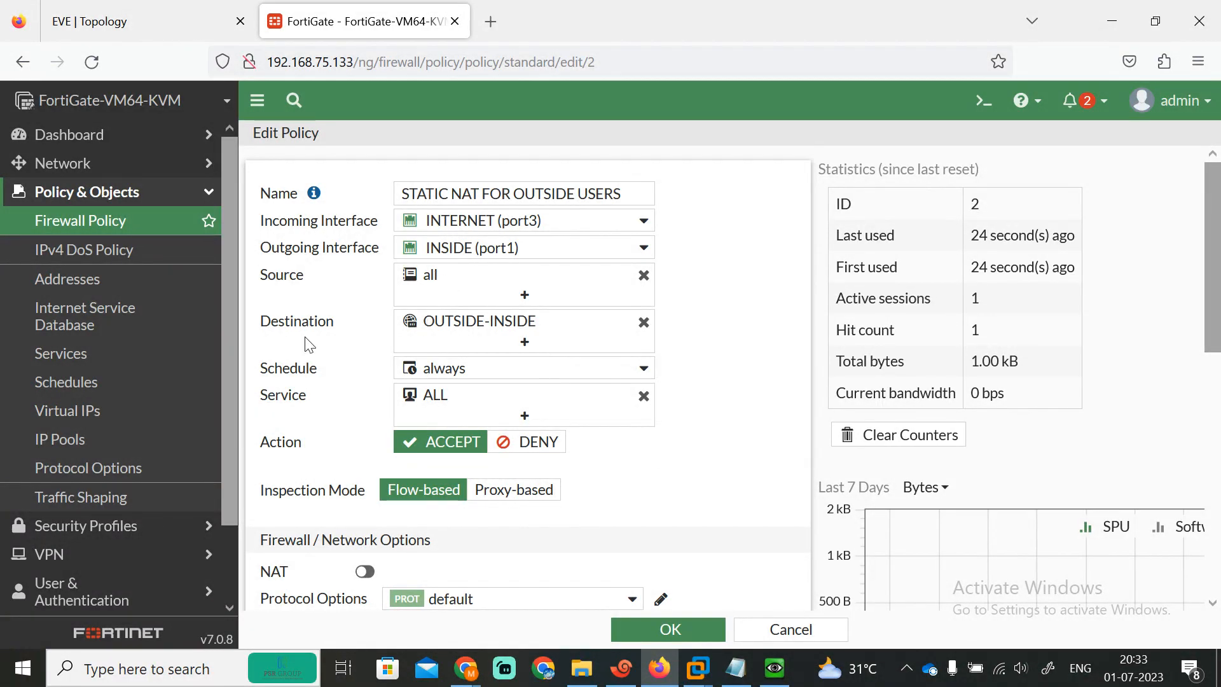
left_click(167, 21)
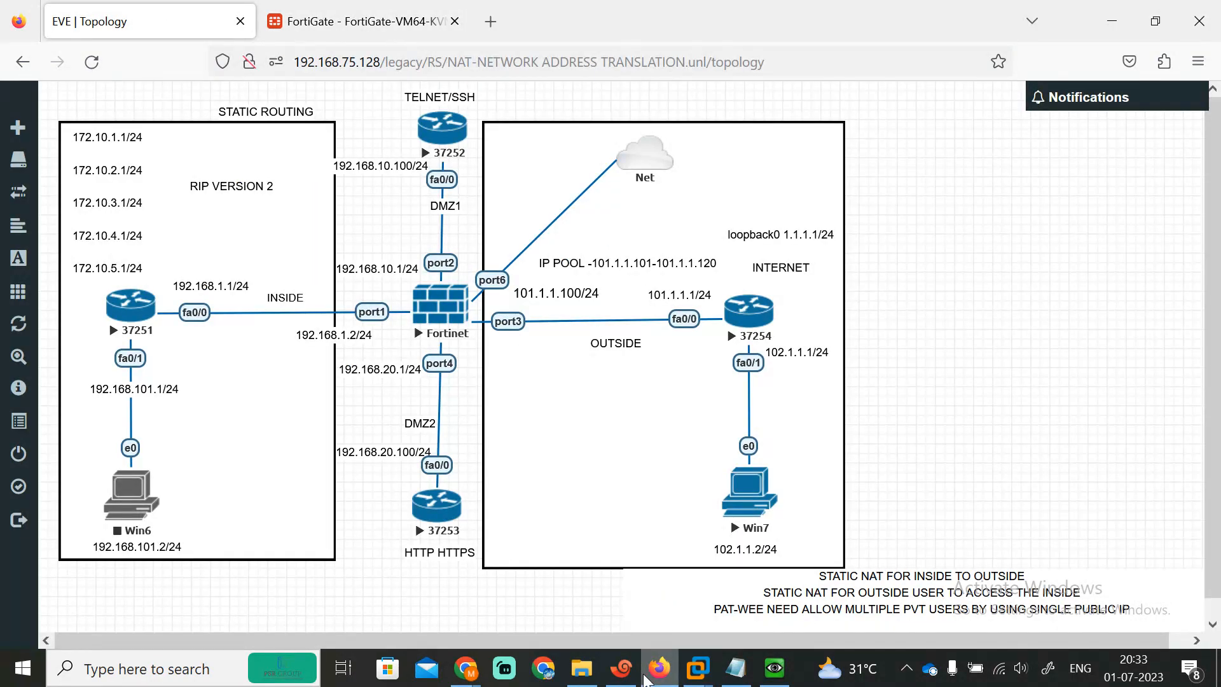
left_click(623, 668)
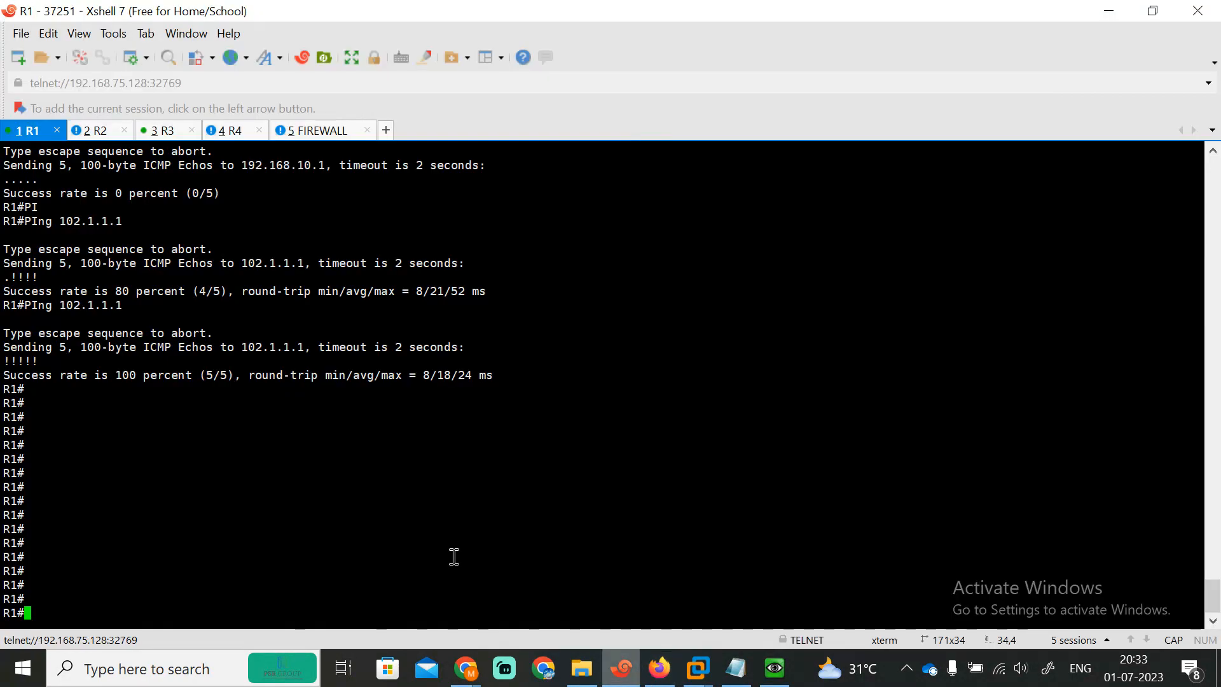
Step: From R3, ping 192.168.1.1, which fails at 0 percent
left_click(154, 128)
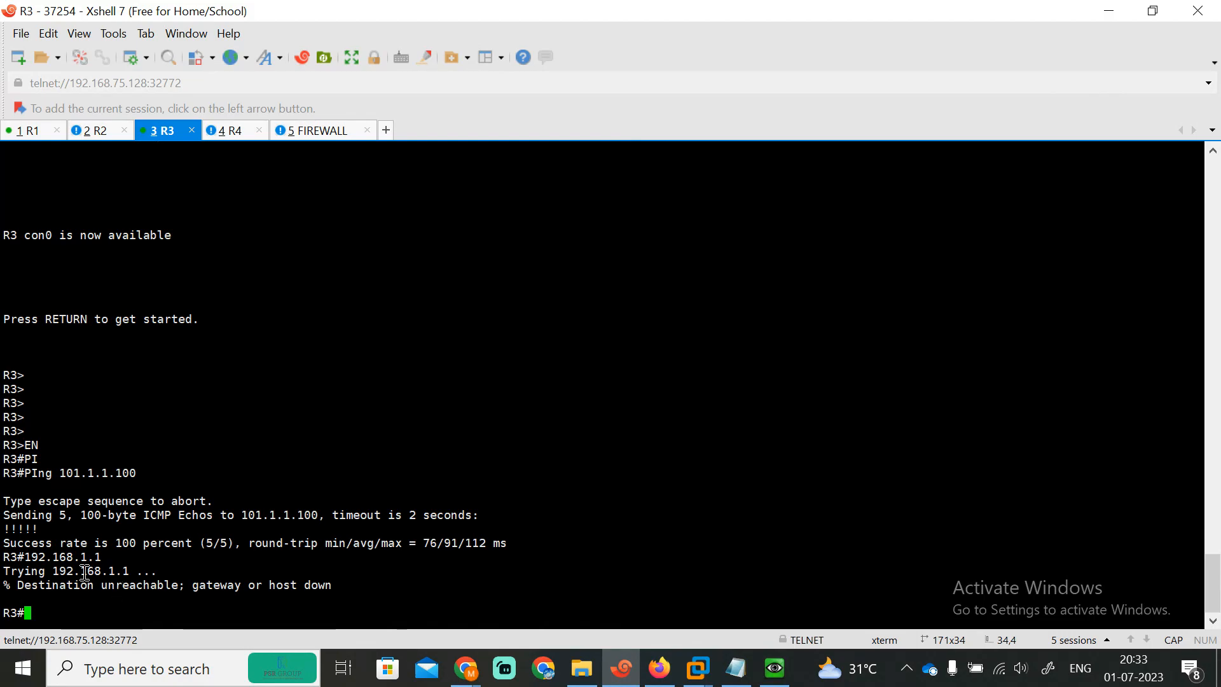
type("PI")
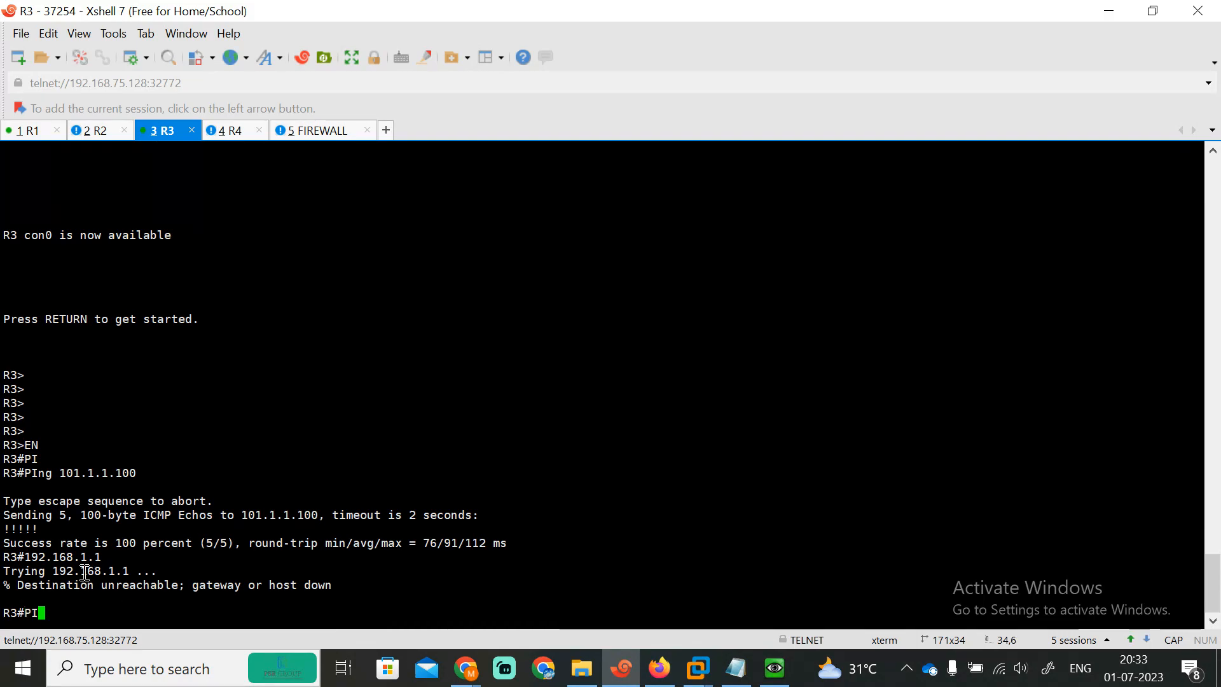
key("Tab")
type("192.168.1.1")
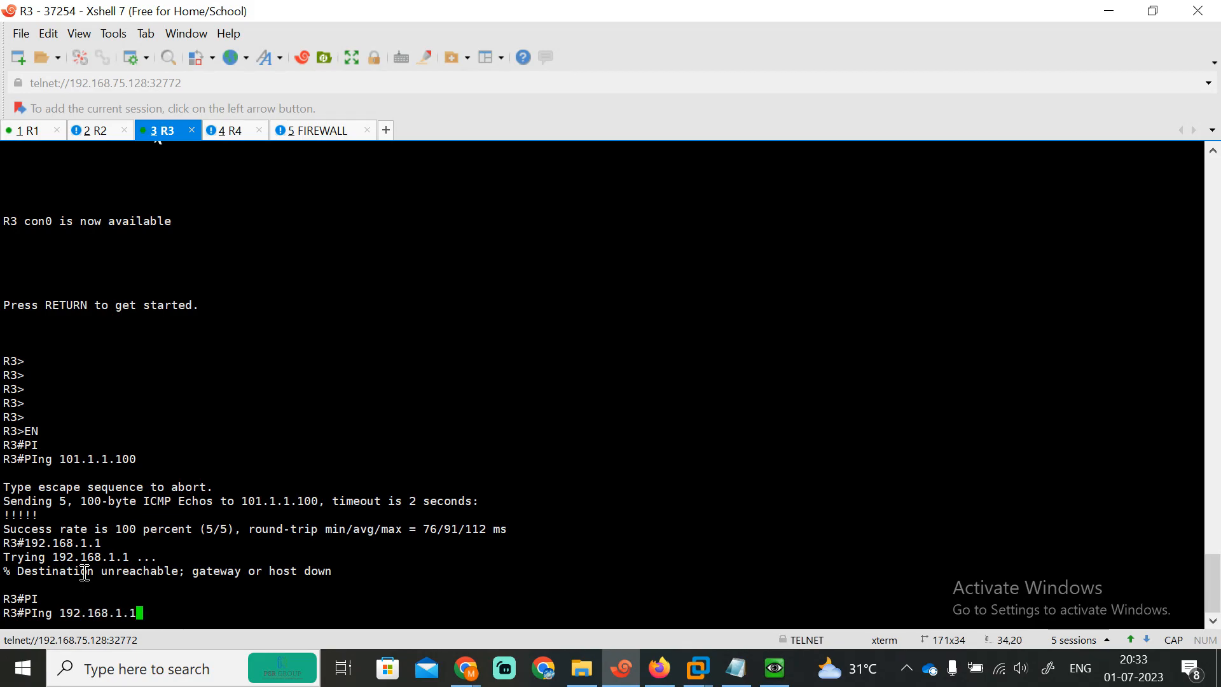
key("Return")
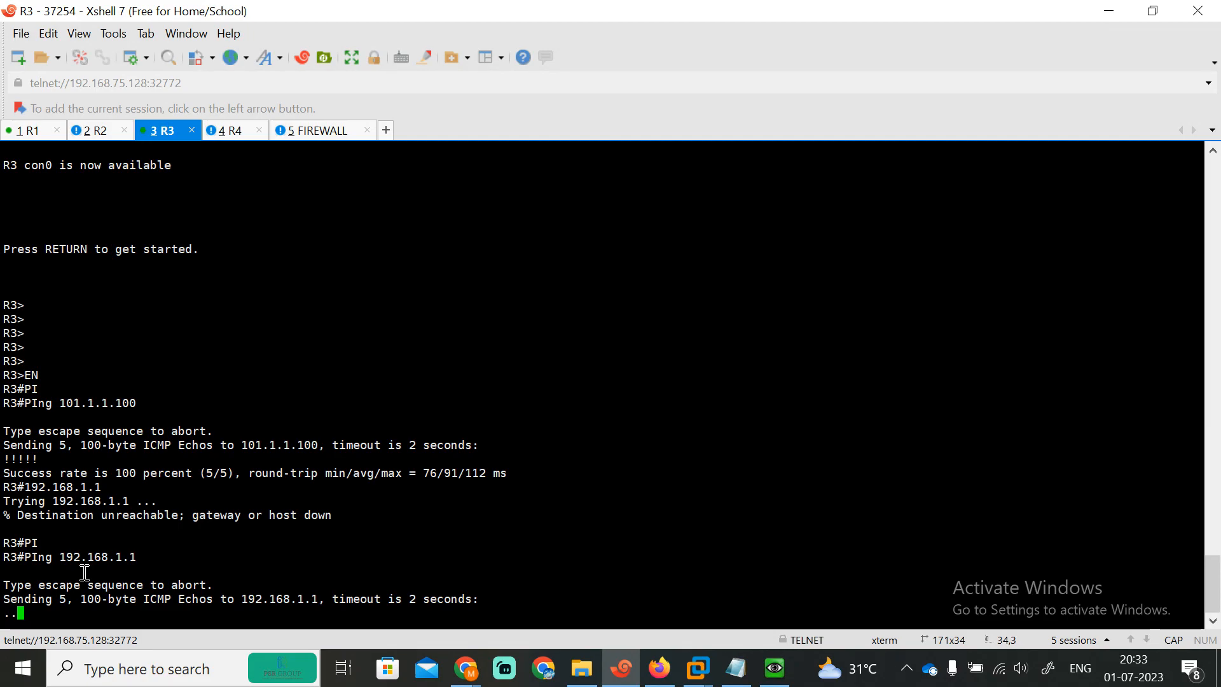
Step: Telnet from R3 to 192.168.1.1, which reports destination unreachable
left_click_drag(24, 487, 110, 489)
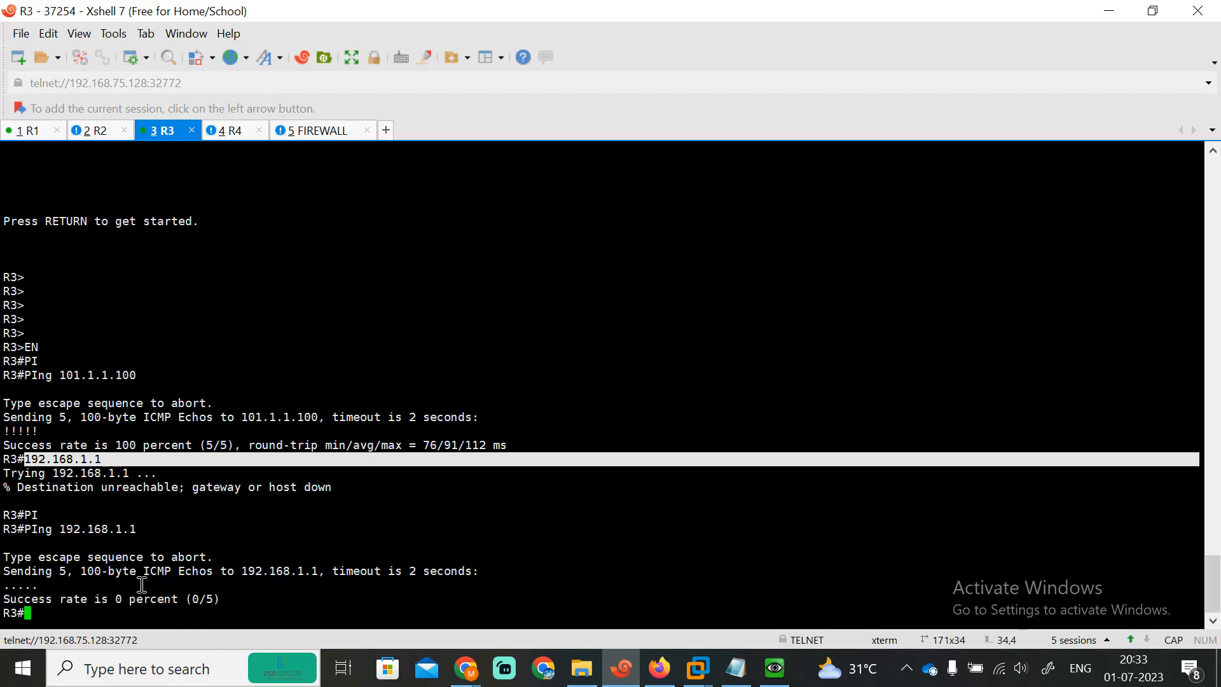
type("TEL")
key("Tab")
type("192.168.1.1")
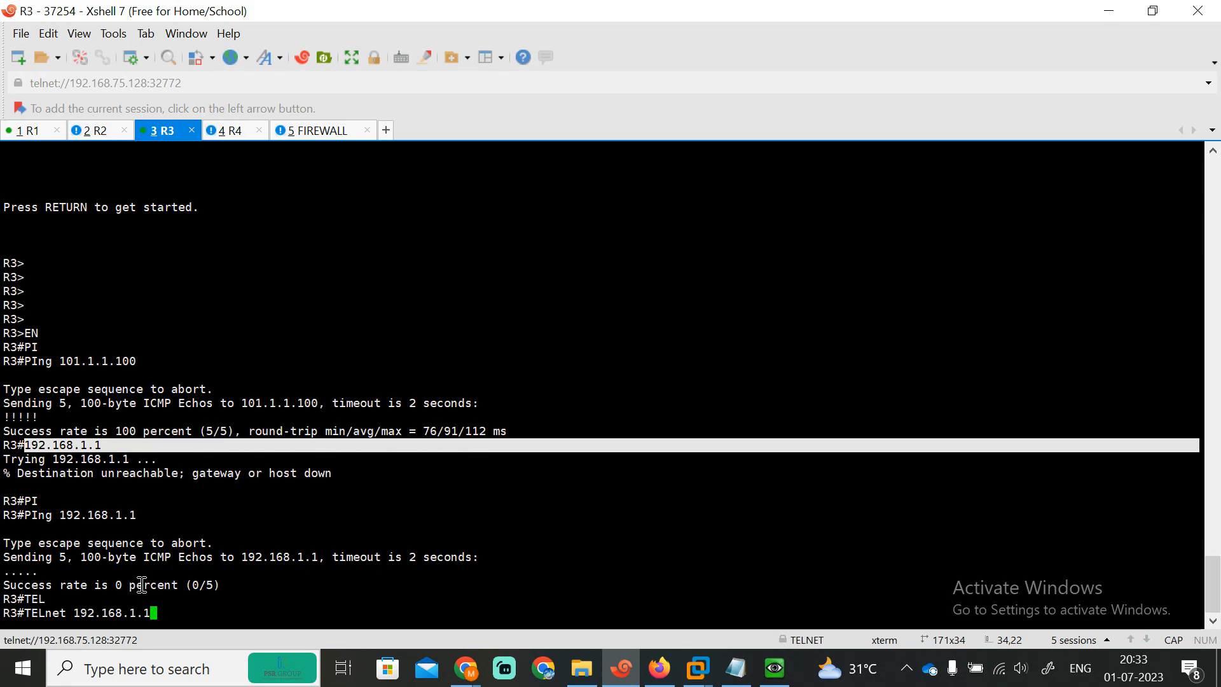
key("Return")
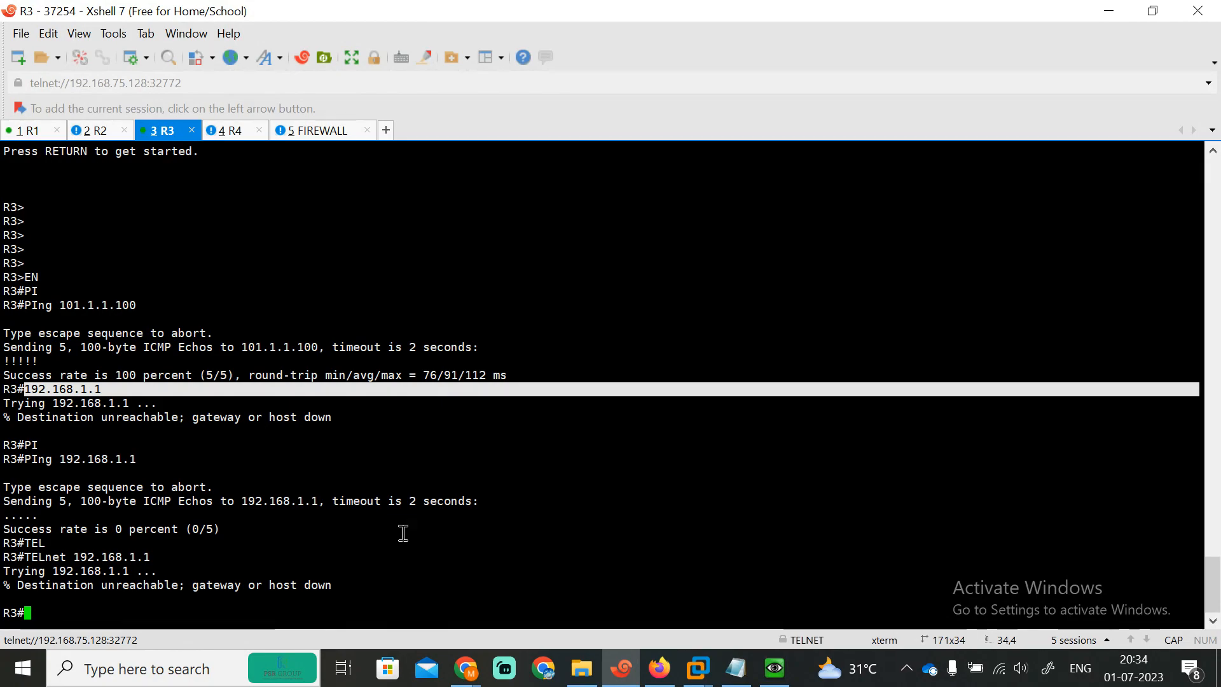
left_click(465, 668)
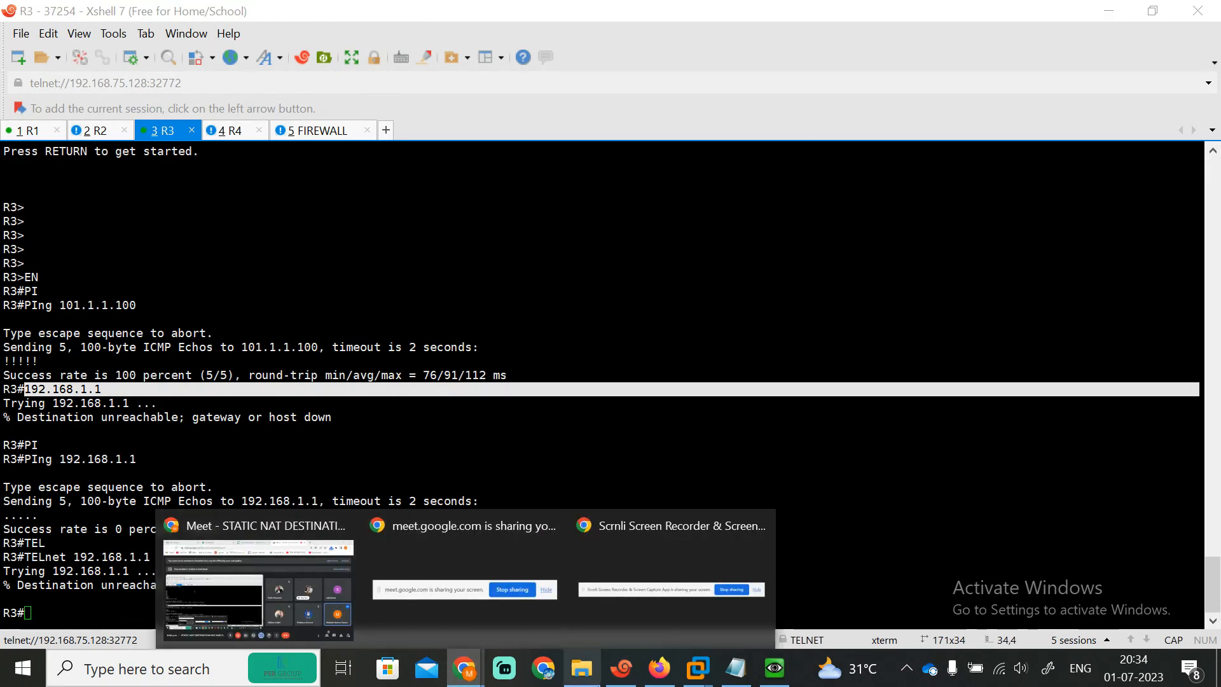
left_click(659, 668)
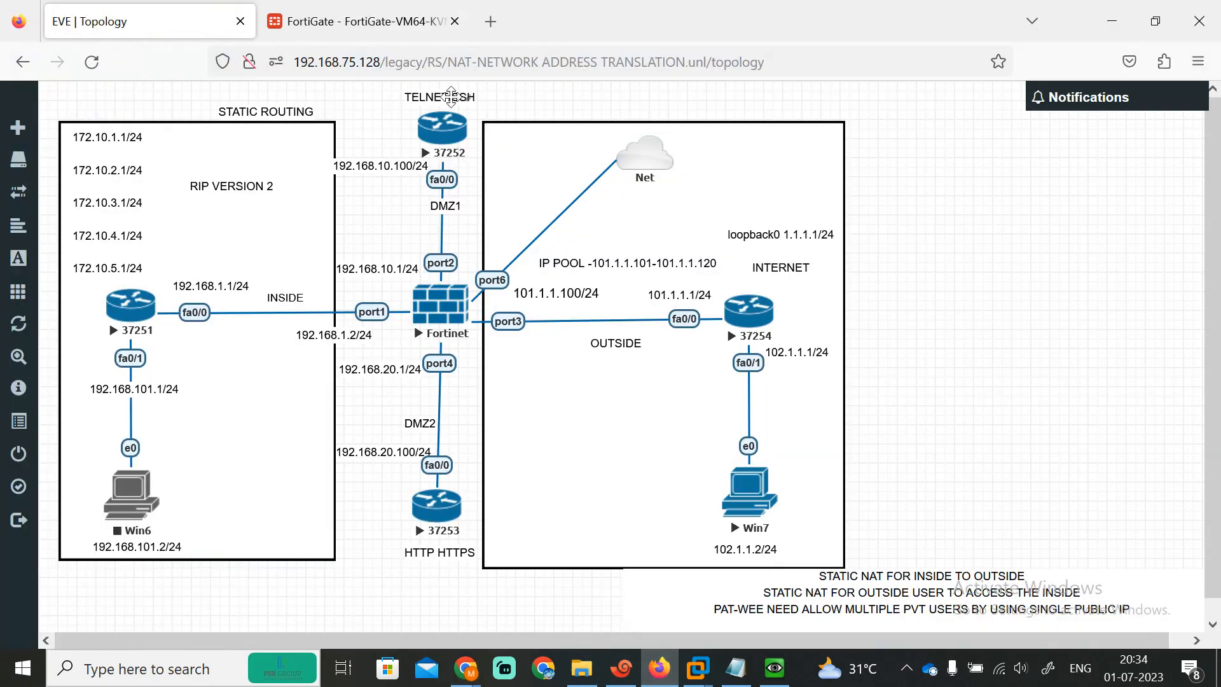
Step: Change the OUTSIDE-INSIDE virtual IP's external address to 101.1.1.3, mapped to 192.168.1.1
left_click(354, 14)
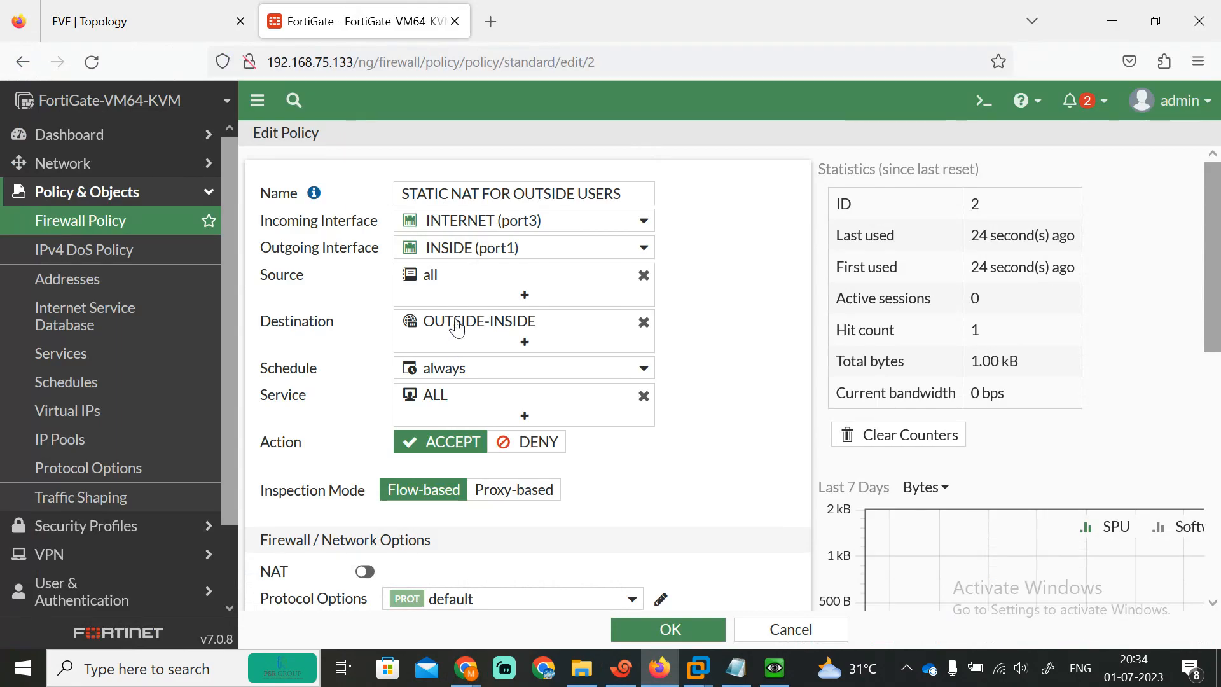
mouse_move(459, 326)
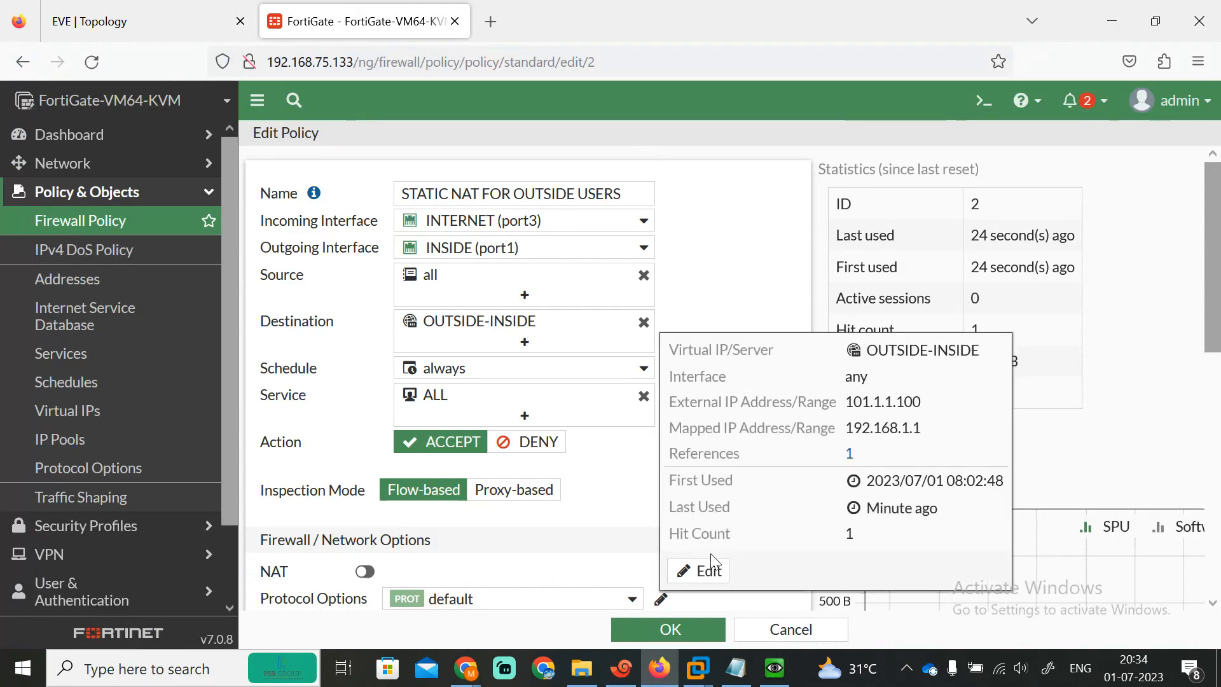
left_click(698, 570)
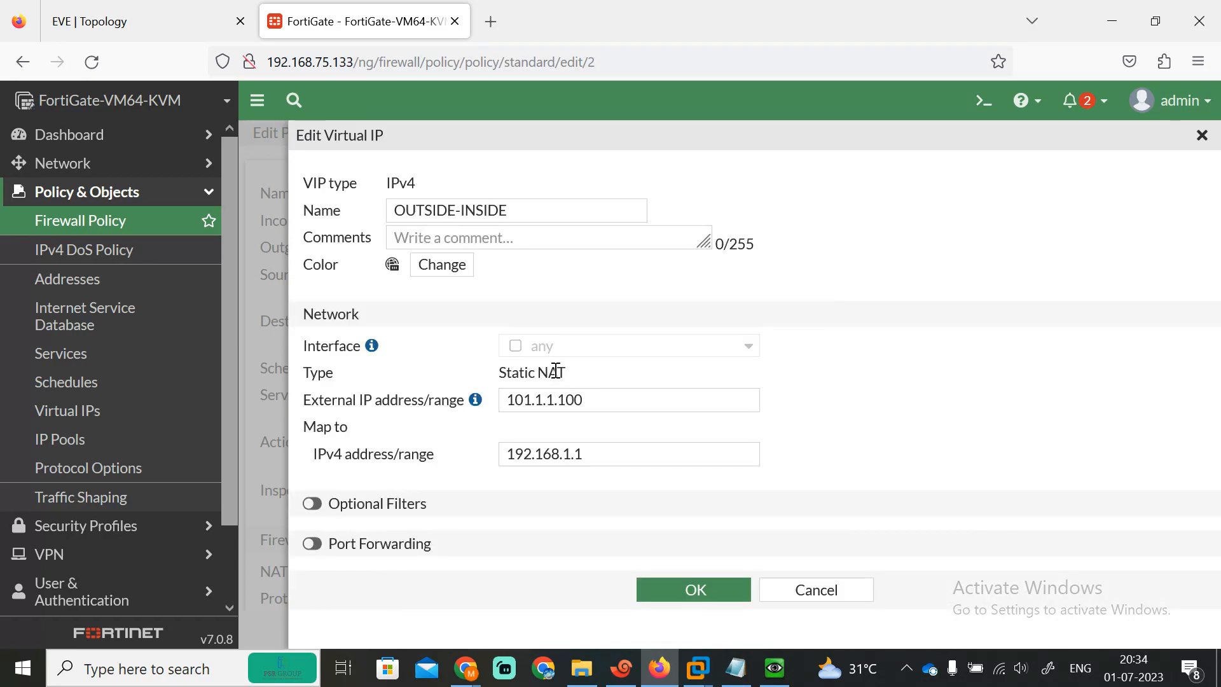
left_click(604, 402)
key("BackSpace")
key("BackSpace")
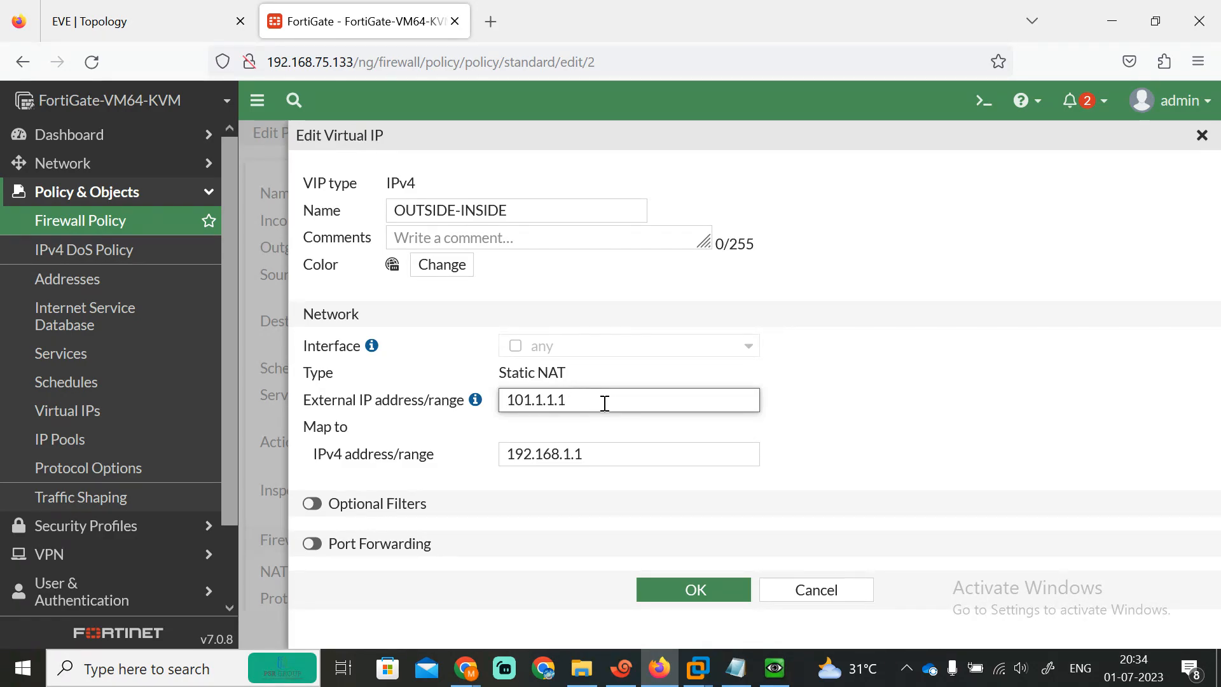
key("BackSpace")
type("3")
left_click(510, 457)
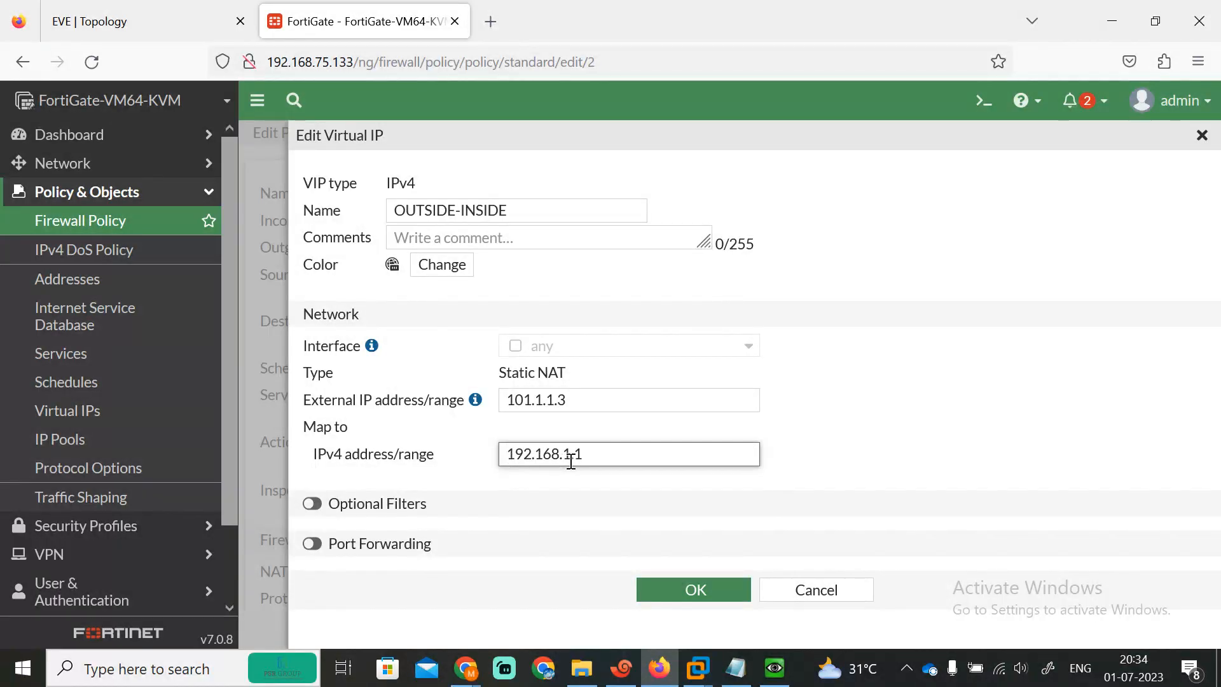
Step: Enable TCP port forwarding 65535 to 65535, then save the virtual IP and inbound policy
left_click(319, 543)
scroll(731, 483, "down", 1)
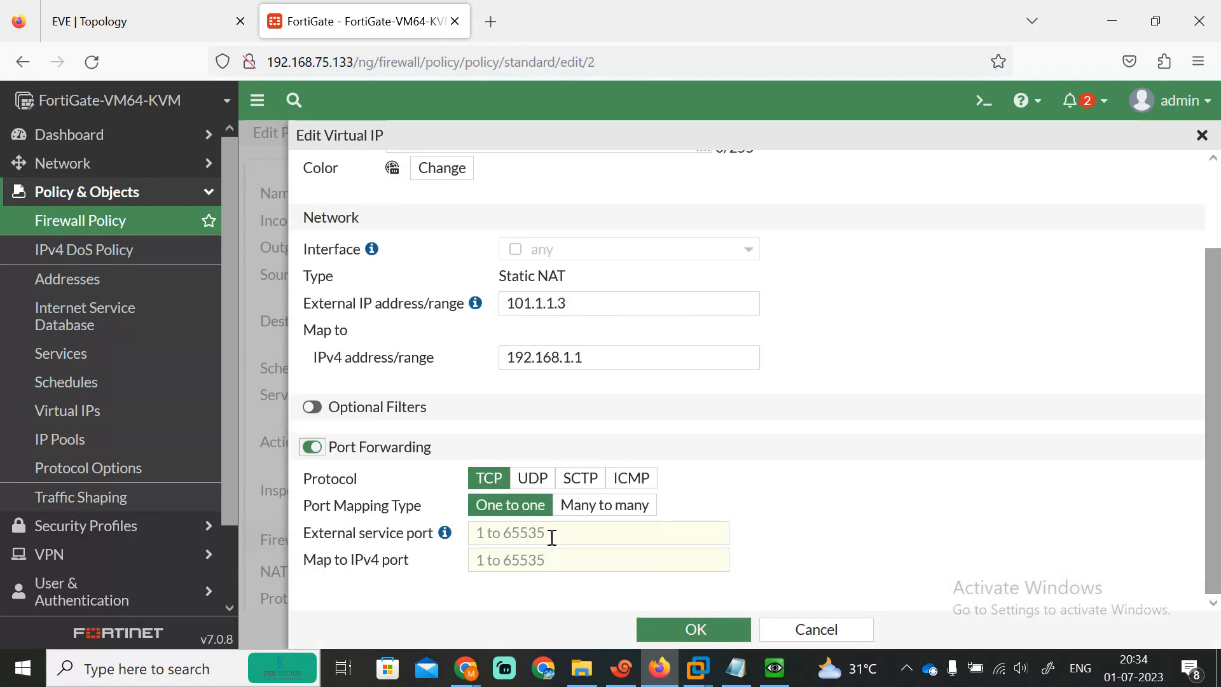
left_click(556, 538)
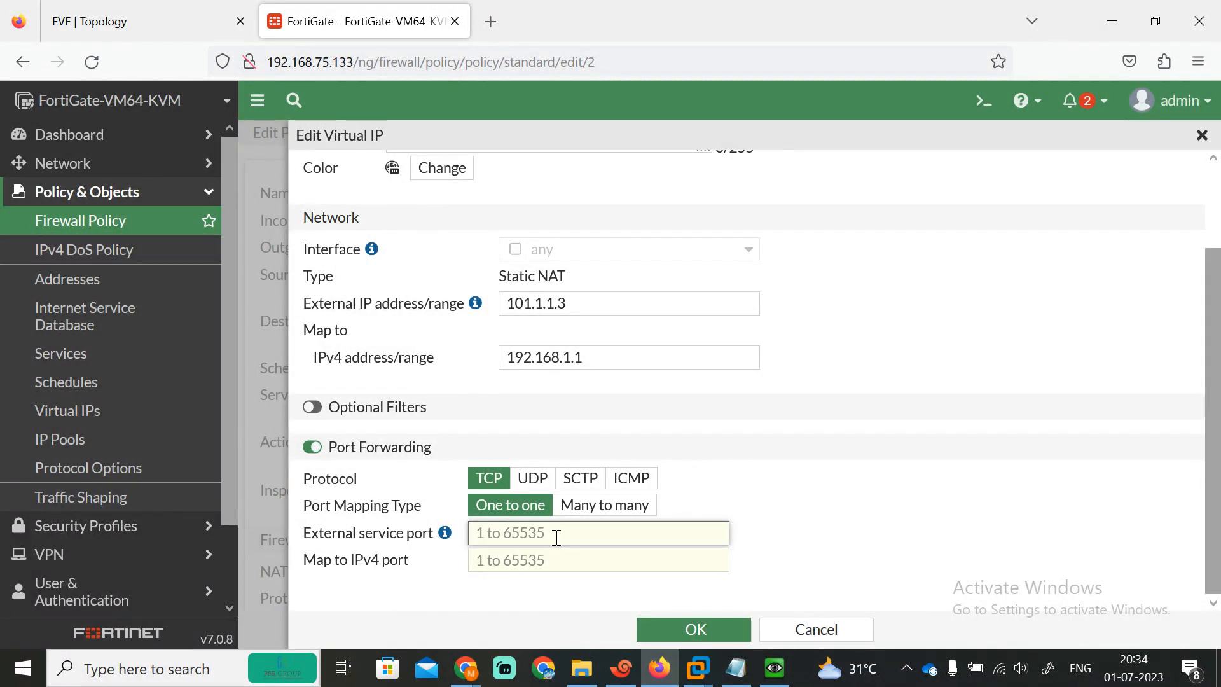
type("65535")
left_click(560, 560)
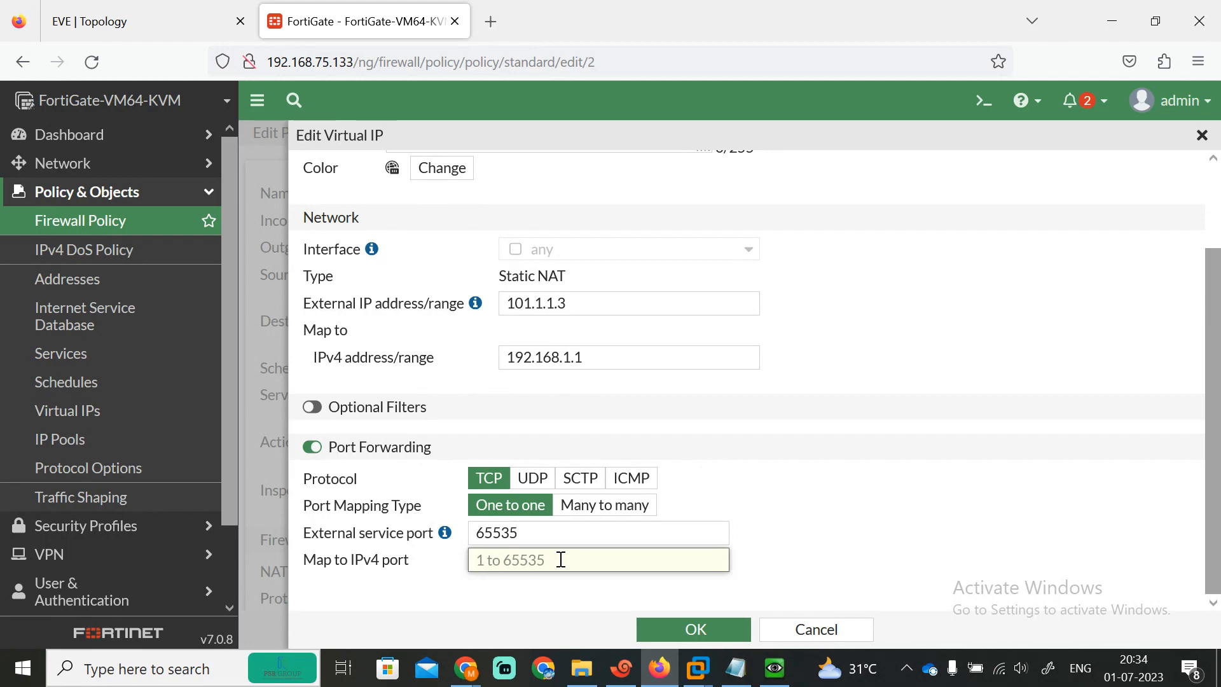
type("65535")
left_click(698, 633)
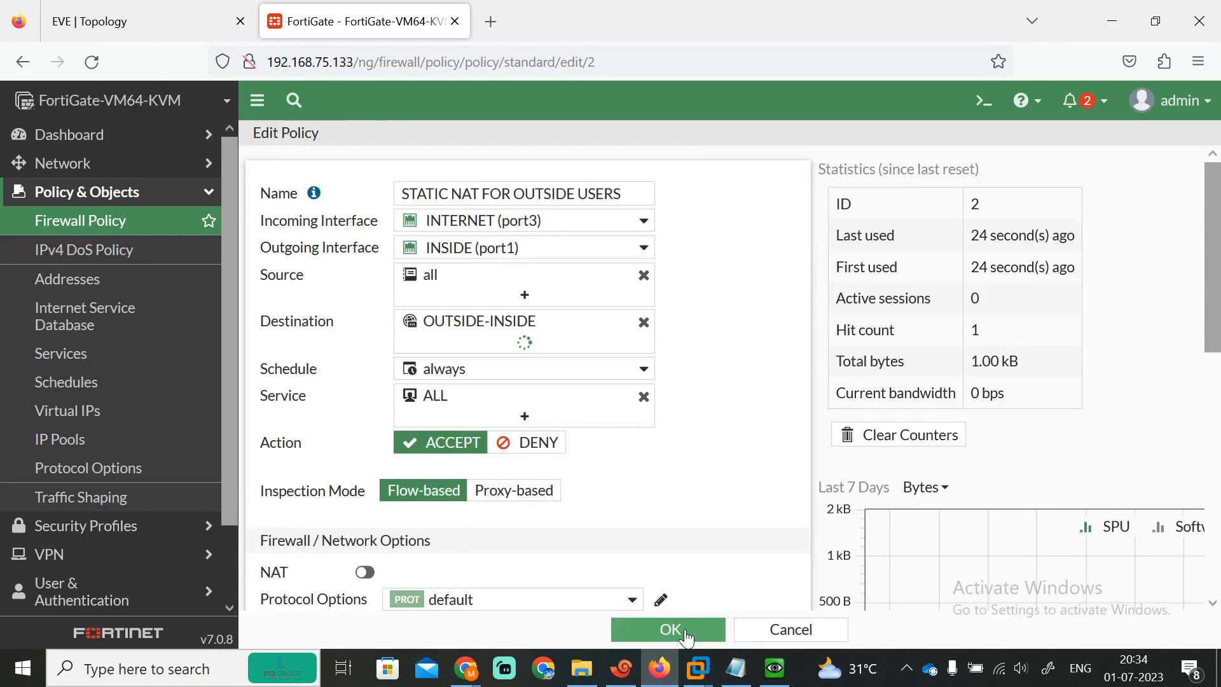
left_click(658, 630)
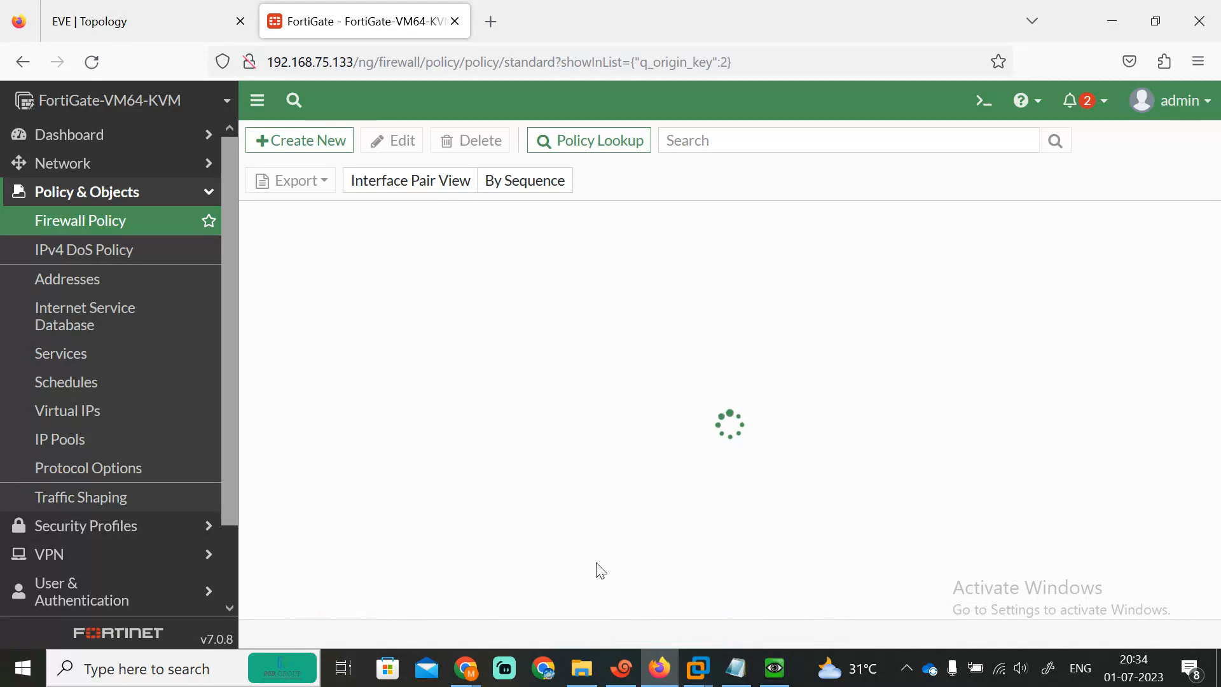
left_click(618, 683)
Step: Rerun R3's telnet to 192.168.1.1, which is still unreachable
left_click(365, 550)
key("Up")
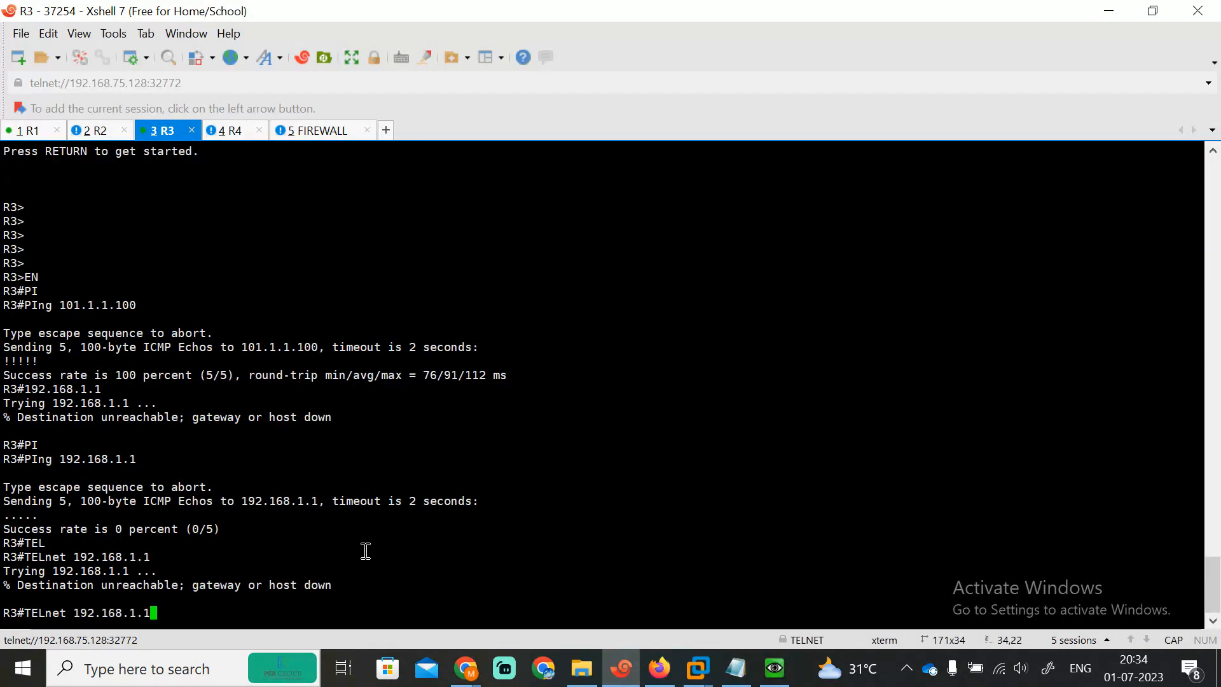
key("Return")
Step: Telnet from R3 to 101.1.1.2 instead
key("Up")
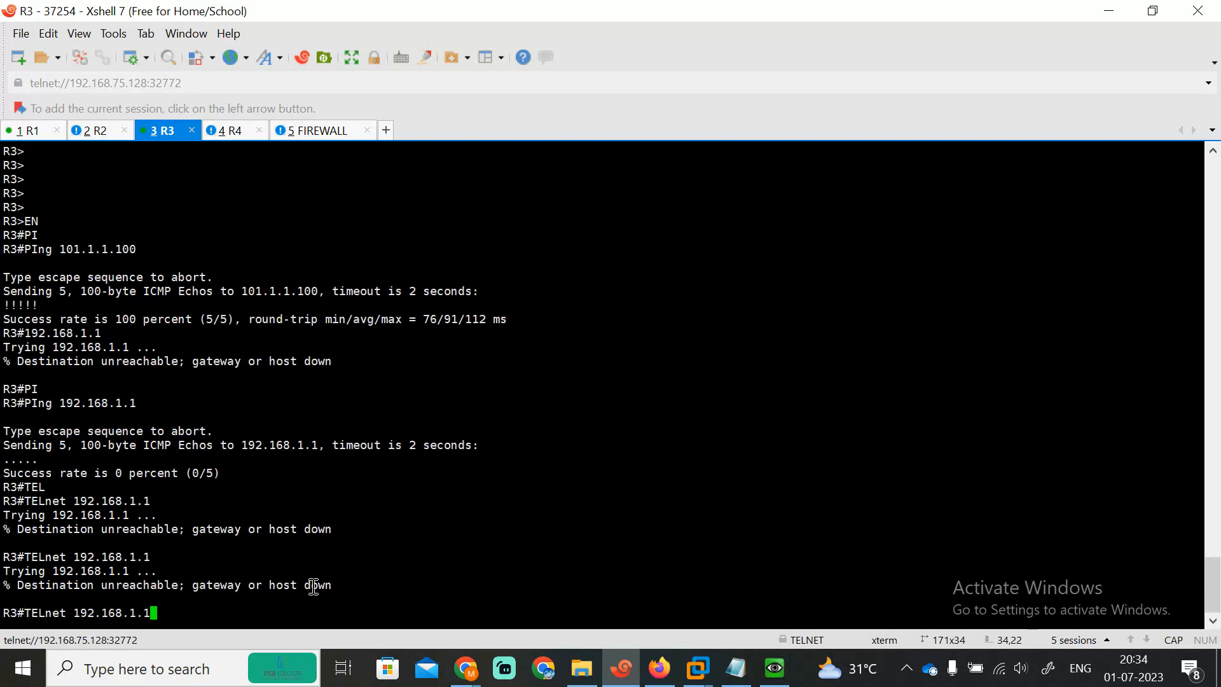
key("BackSpace")
key("BackSpace")
key("BackSpace")
key("BackSpace")
key("BackSpace")
key("BackSpace")
key("BackSpace")
key("BackSpace")
key("BackSpace")
key("BackSpace")
type("01.1.1.2")
key("Return")
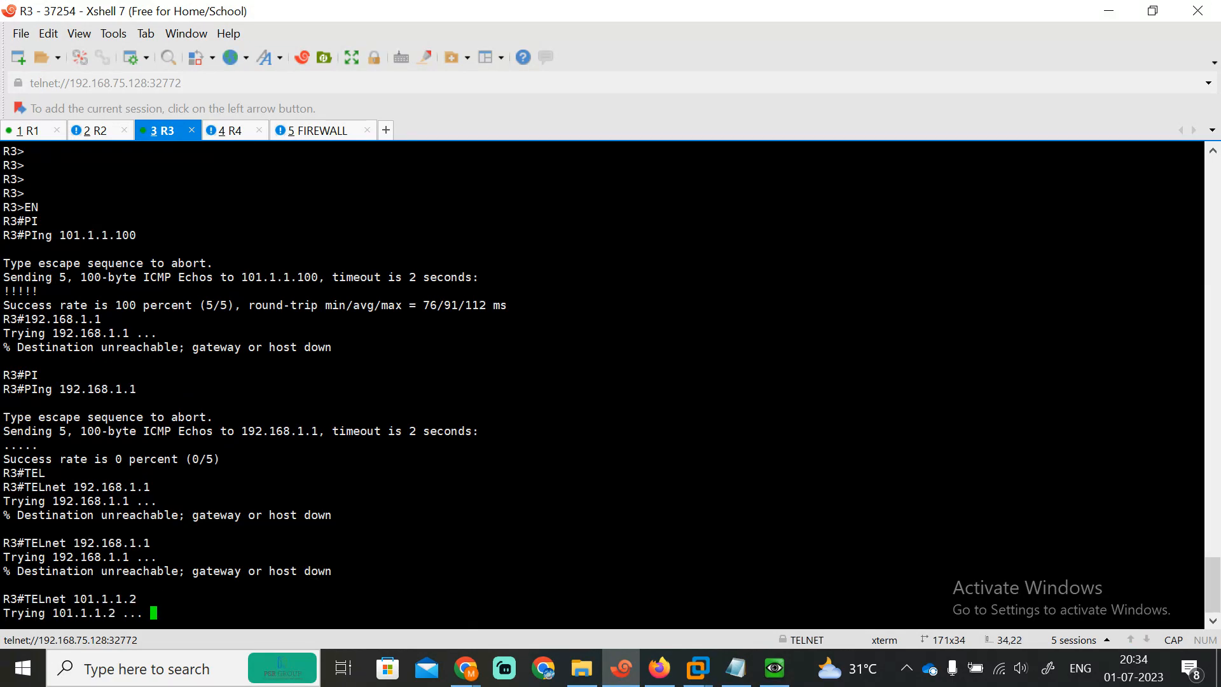
left_click(659, 668)
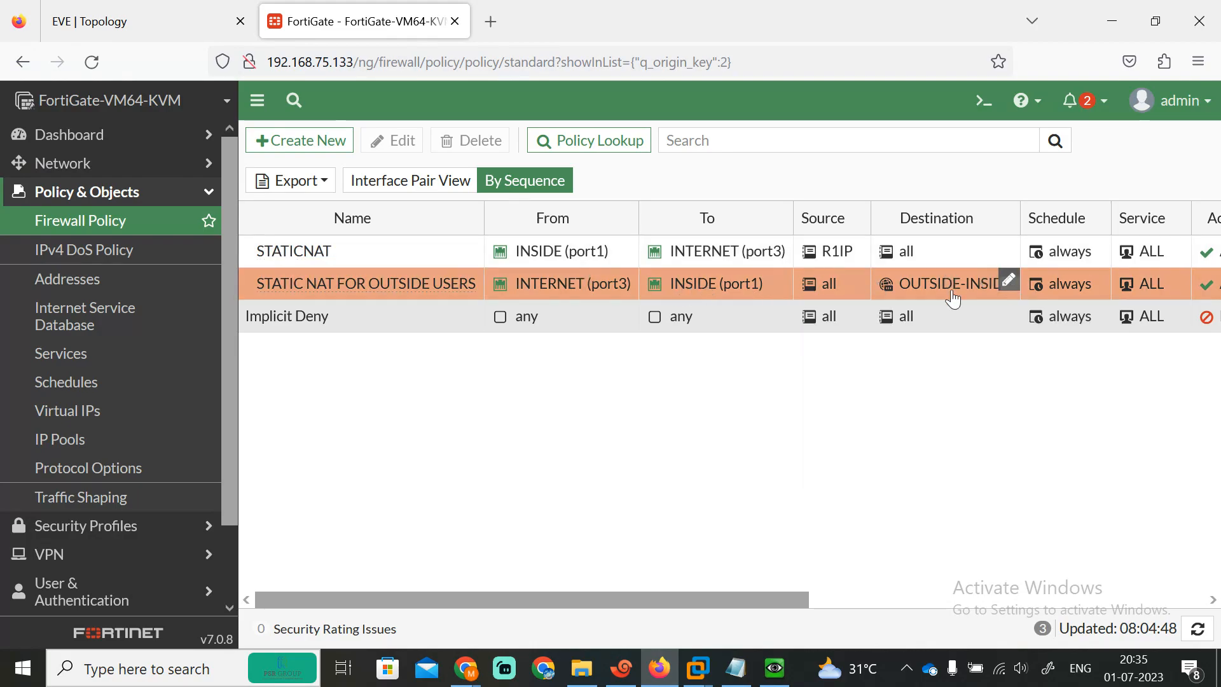
Step: View the OUTSIDE-INSIDE destination details in the policy list, then return to R3's terminal
mouse_move(949, 298)
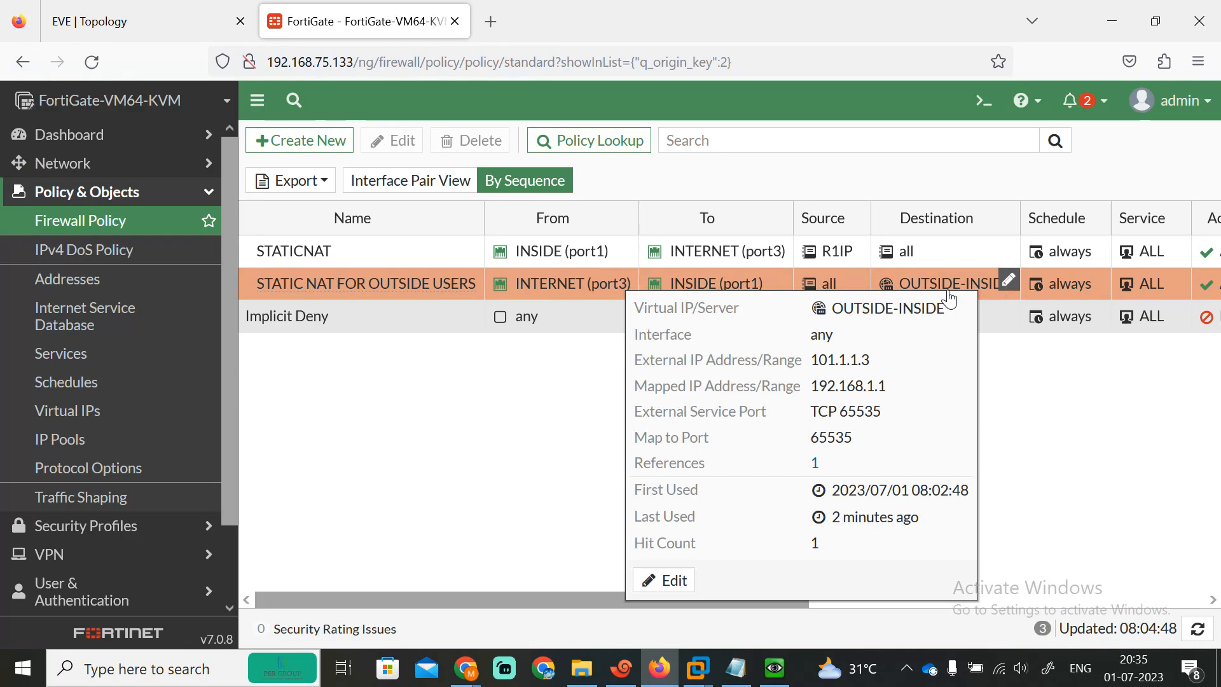
left_click(631, 677)
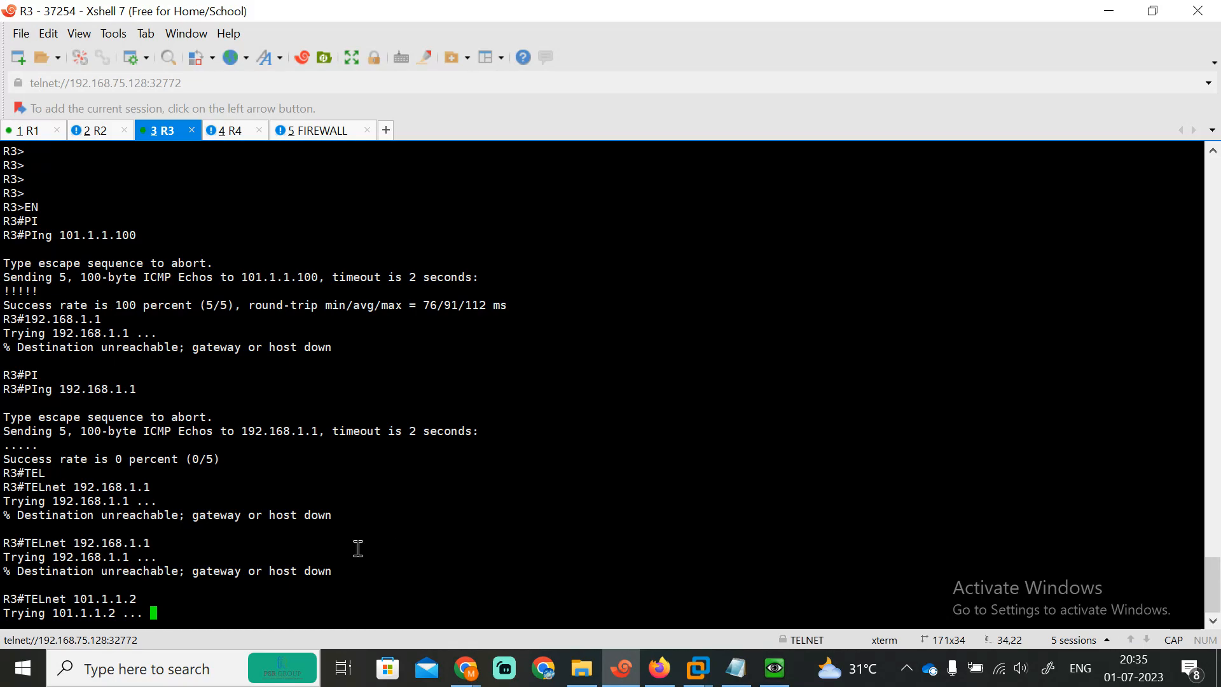
Step: After the 101.1.1.2 telnet times out, telnet from R3 to 101.1.1.3
key("Return")
key("Return")
key("Return")
key("Return")
key("Return")
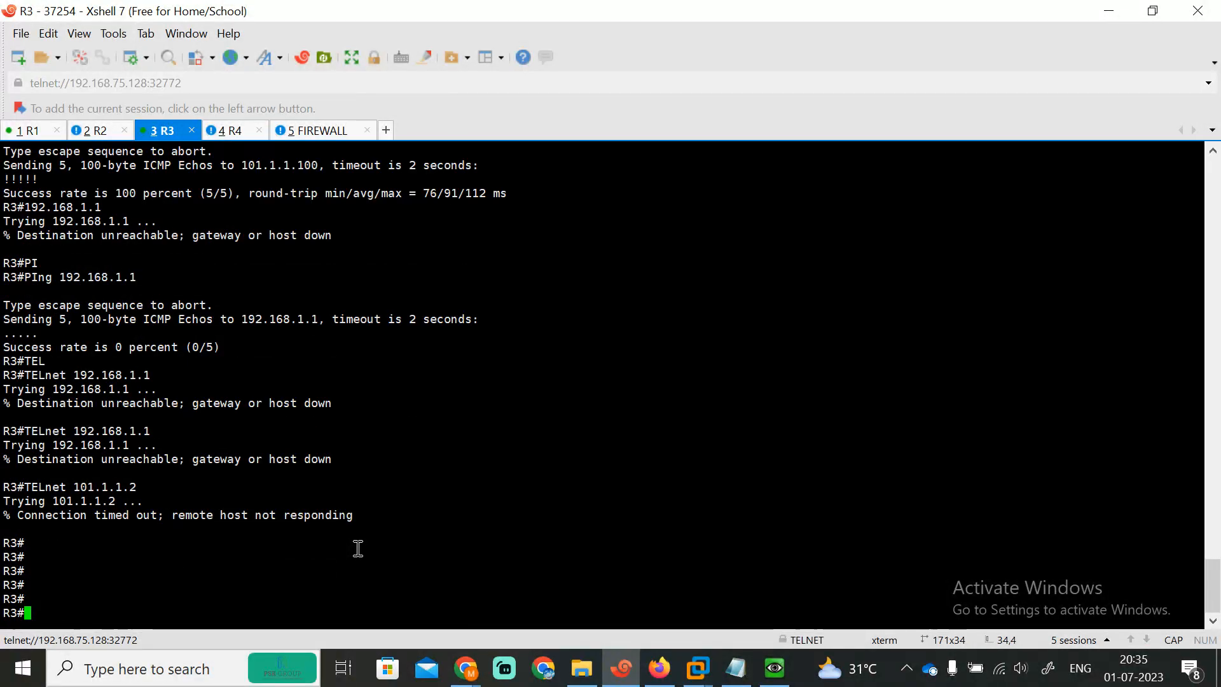
key("Up")
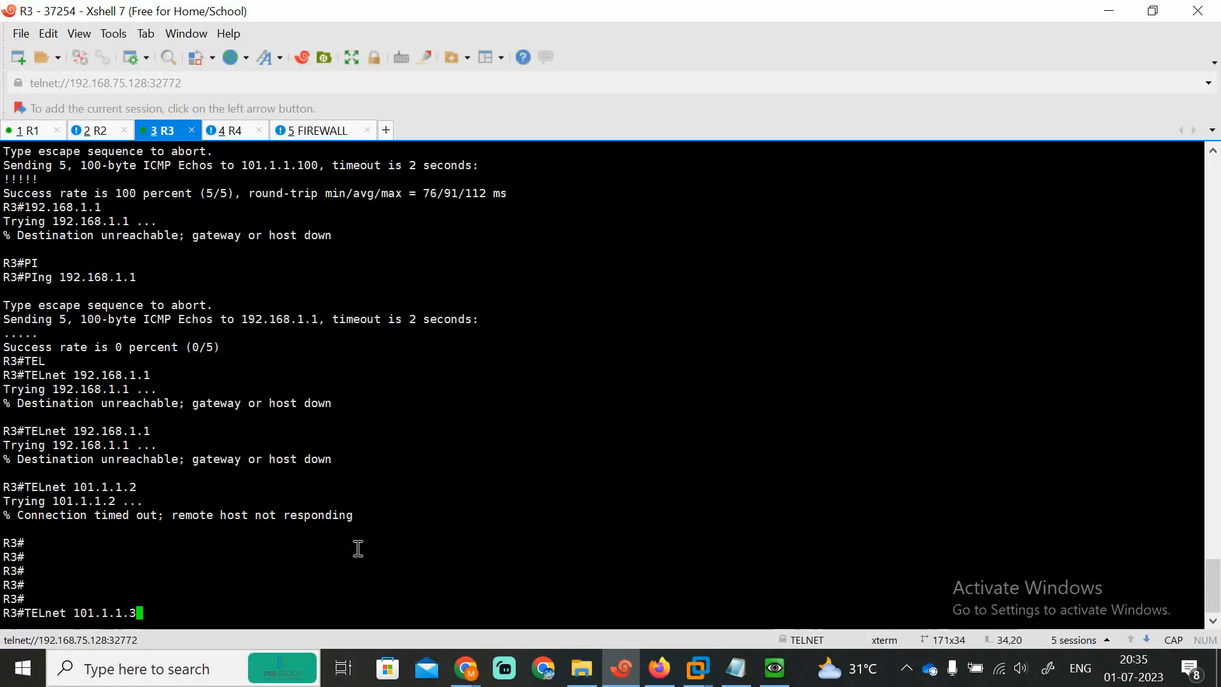
key("BackSpace")
type("3")
key("Return")
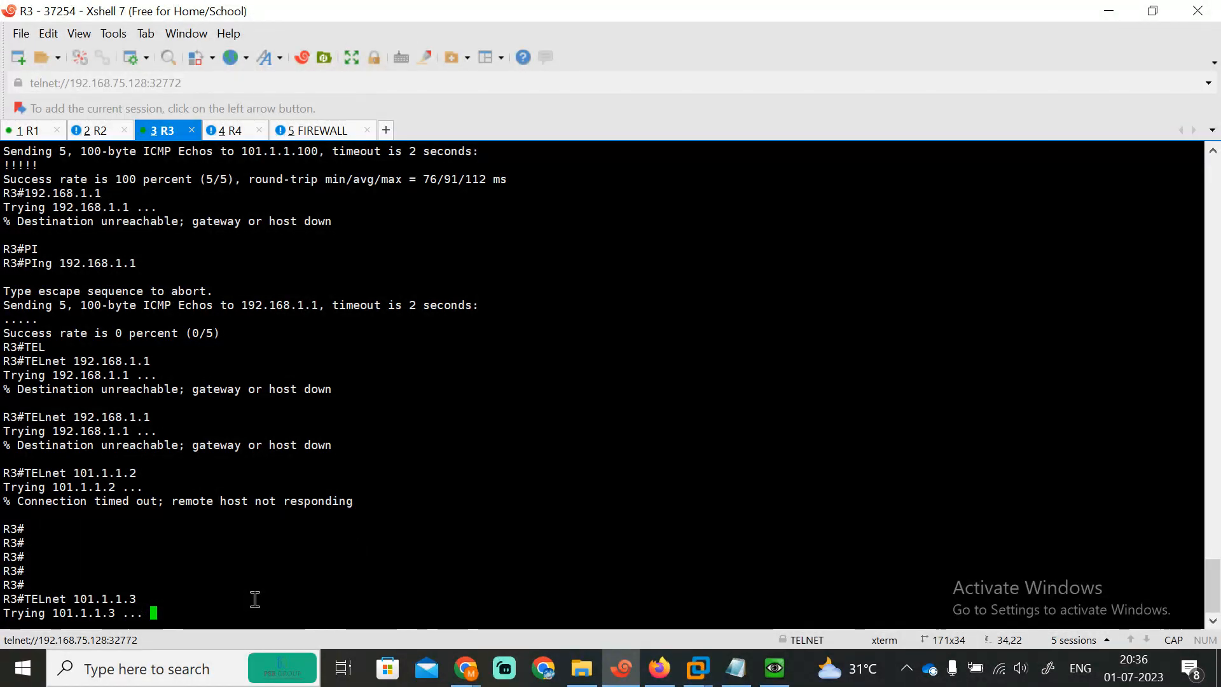
Step: Ping 102.1.1.2 and 102.1.1.3 from R3; both fail at 0 percent
type("PING")
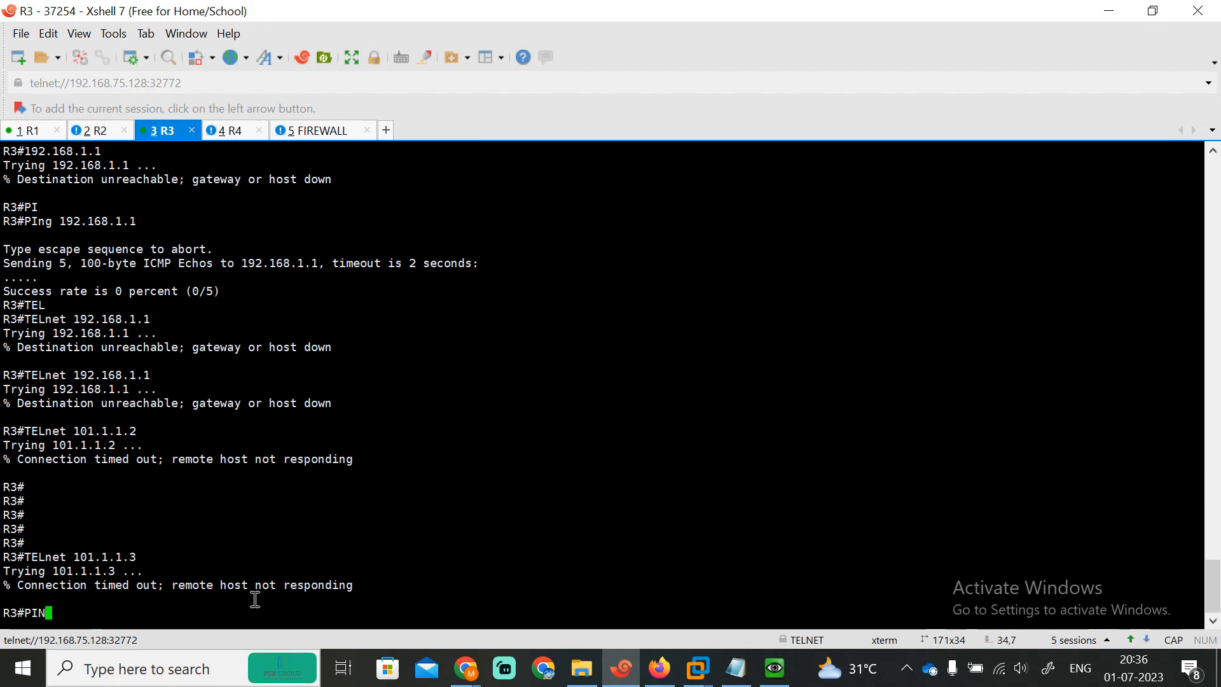
key("Tab")
type("102.1.1.2")
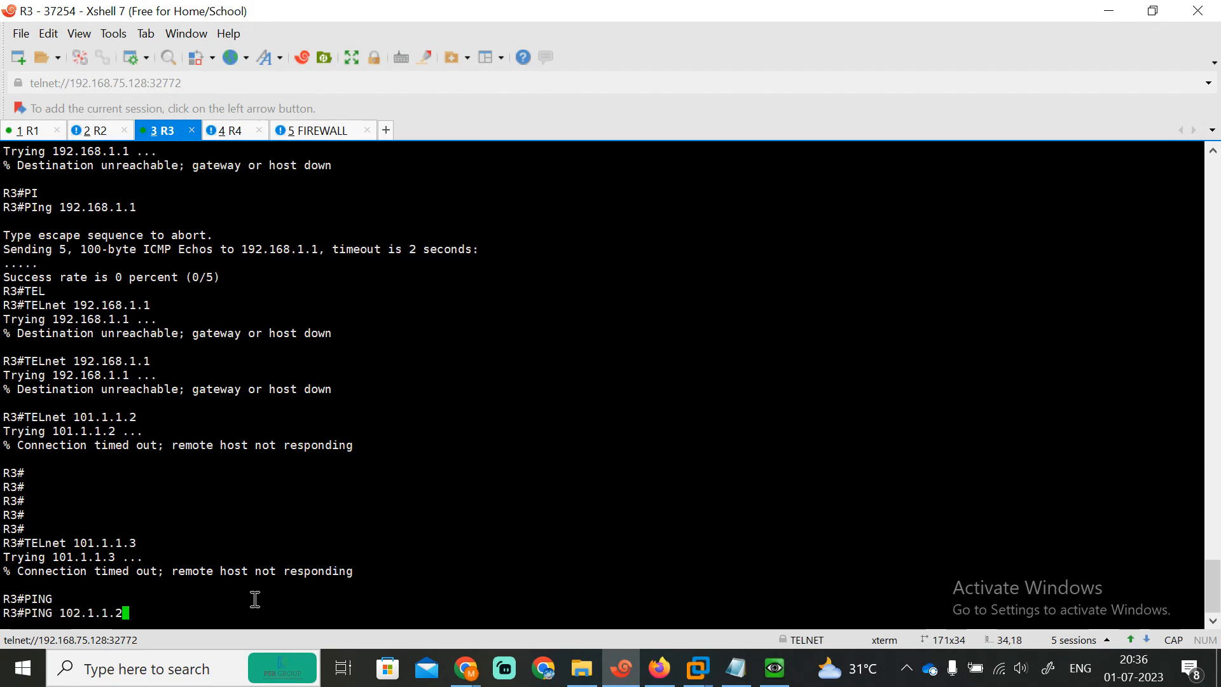
key("Return")
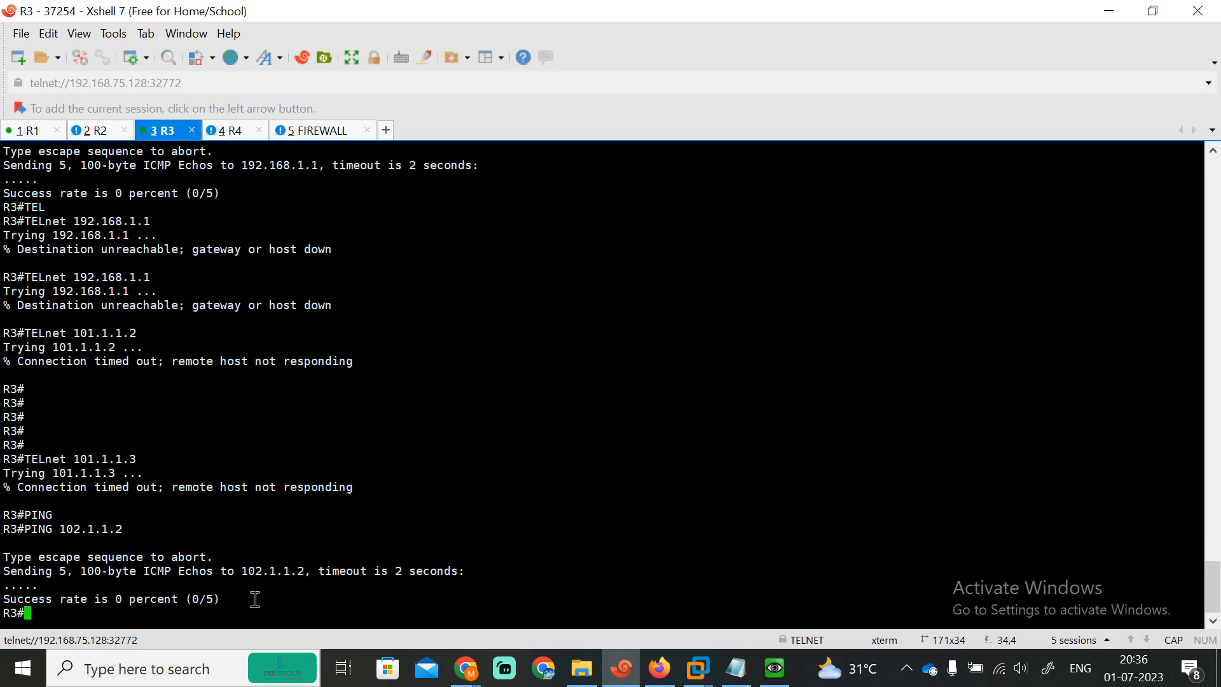
key("Up")
key("BackSpace")
type("3")
key("Return")
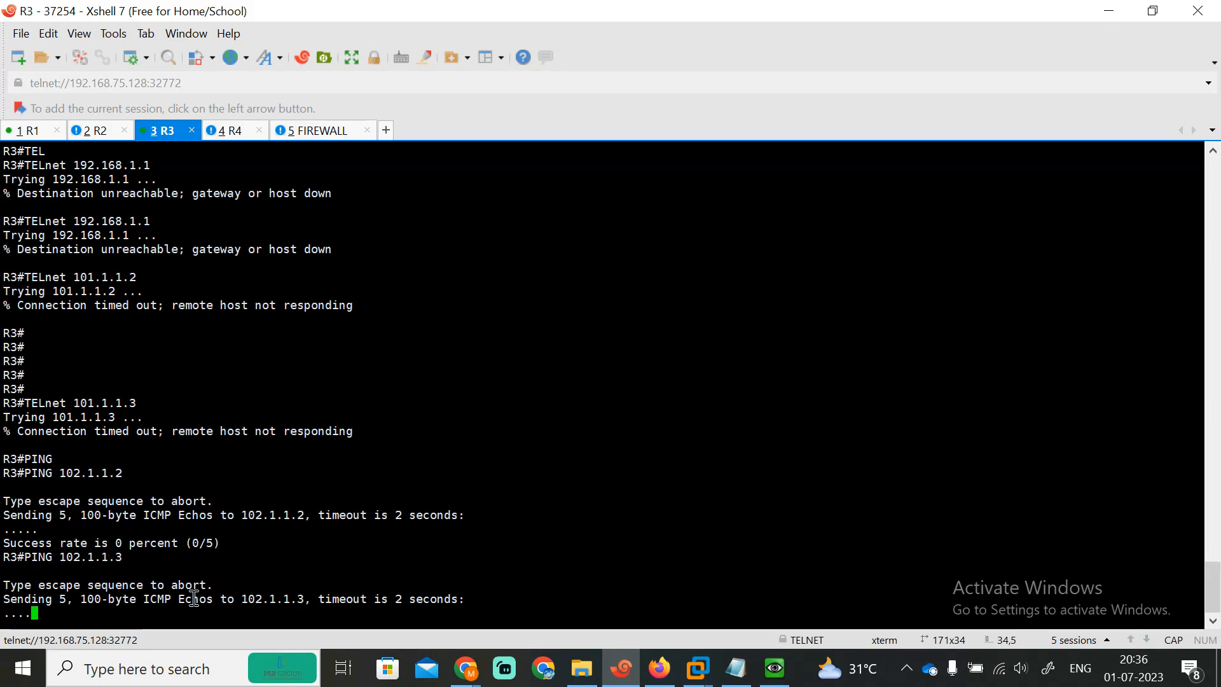
Step: Ping 101.1.1.3 from R3, which fails, then start a connection to 101.1.1.3
key("Up")
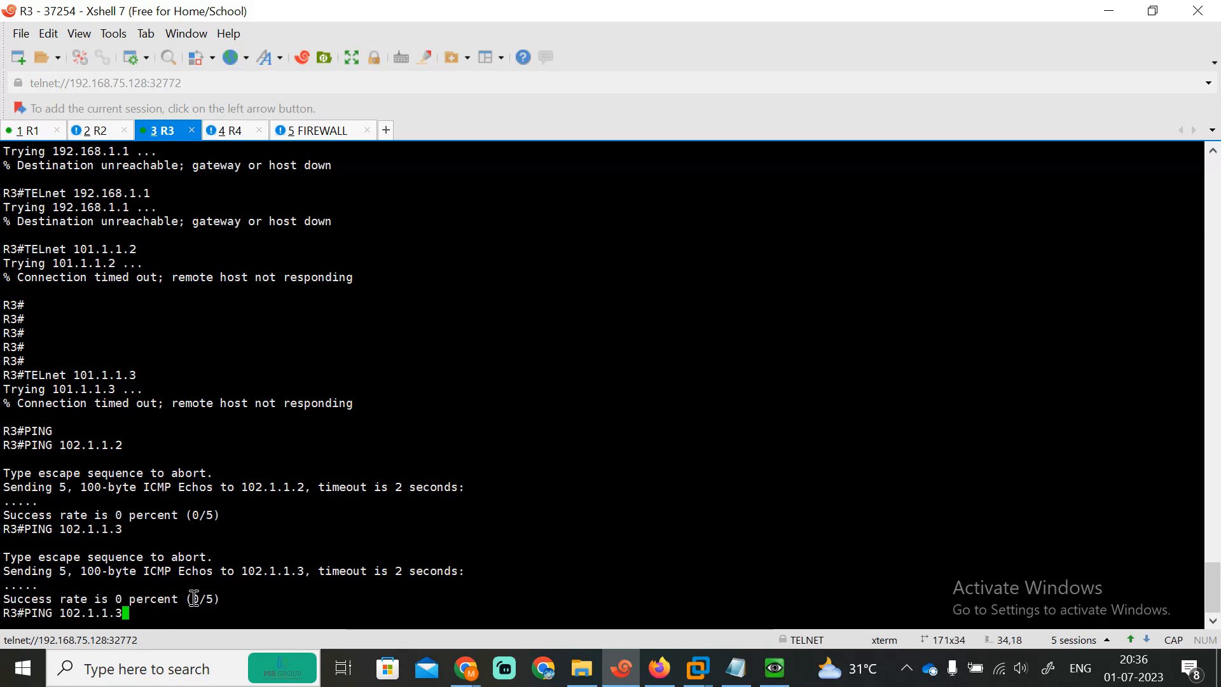
key("Left")
key("Left")
key("Left")
key("Left")
key("Left")
key("Left")
key("BackSpace")
type("1")
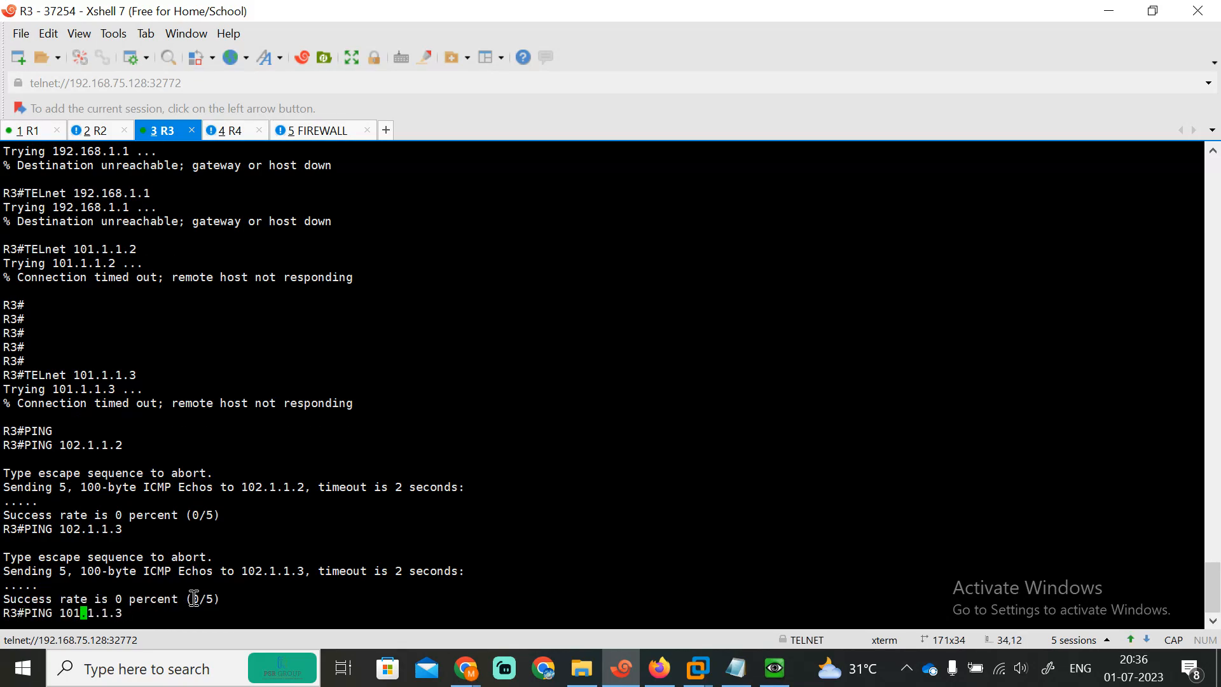
key("Return")
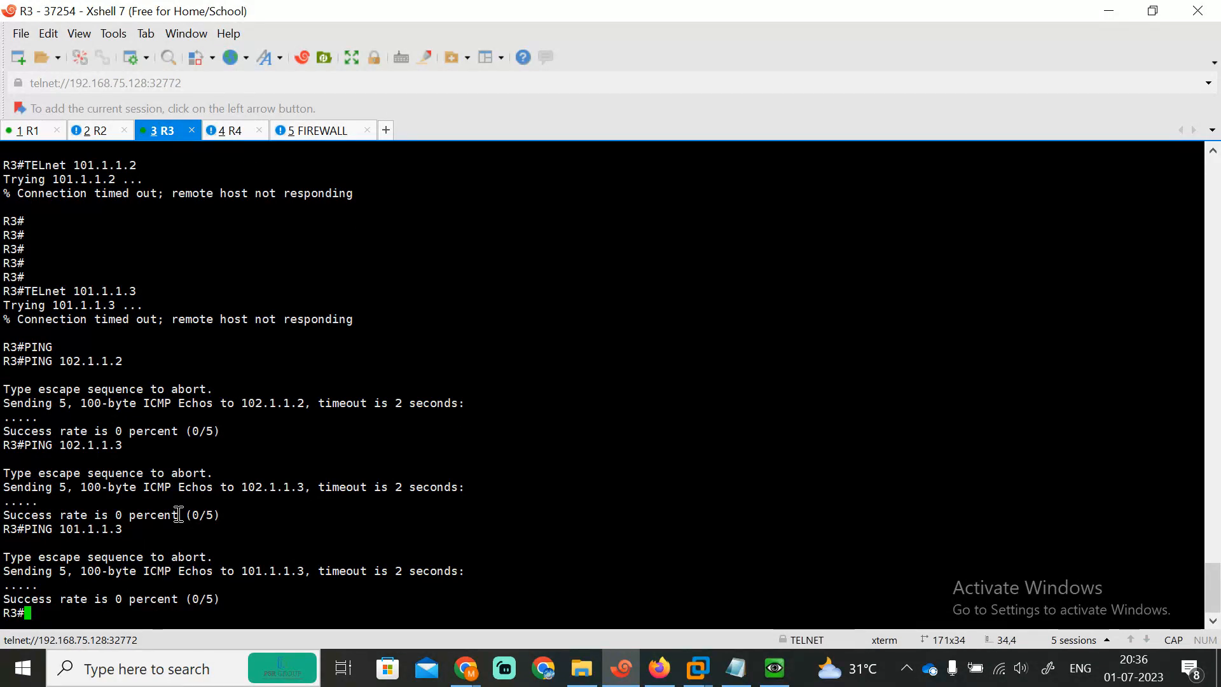
type("101.1.1.3")
key("Return")
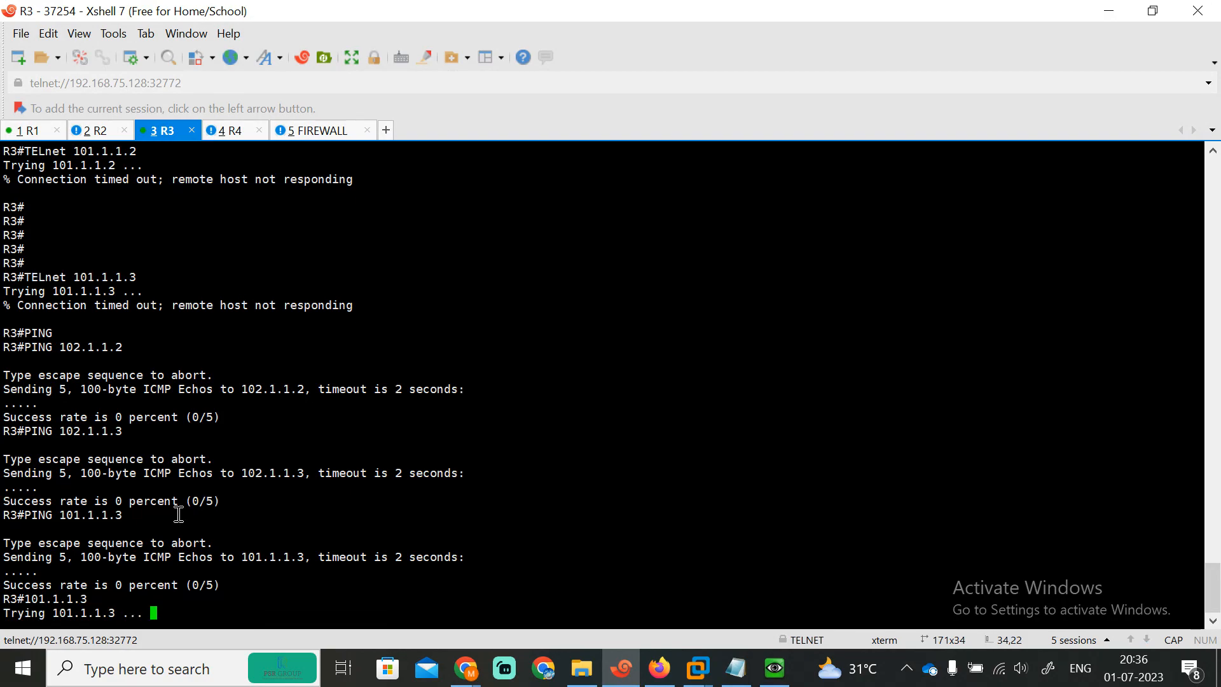
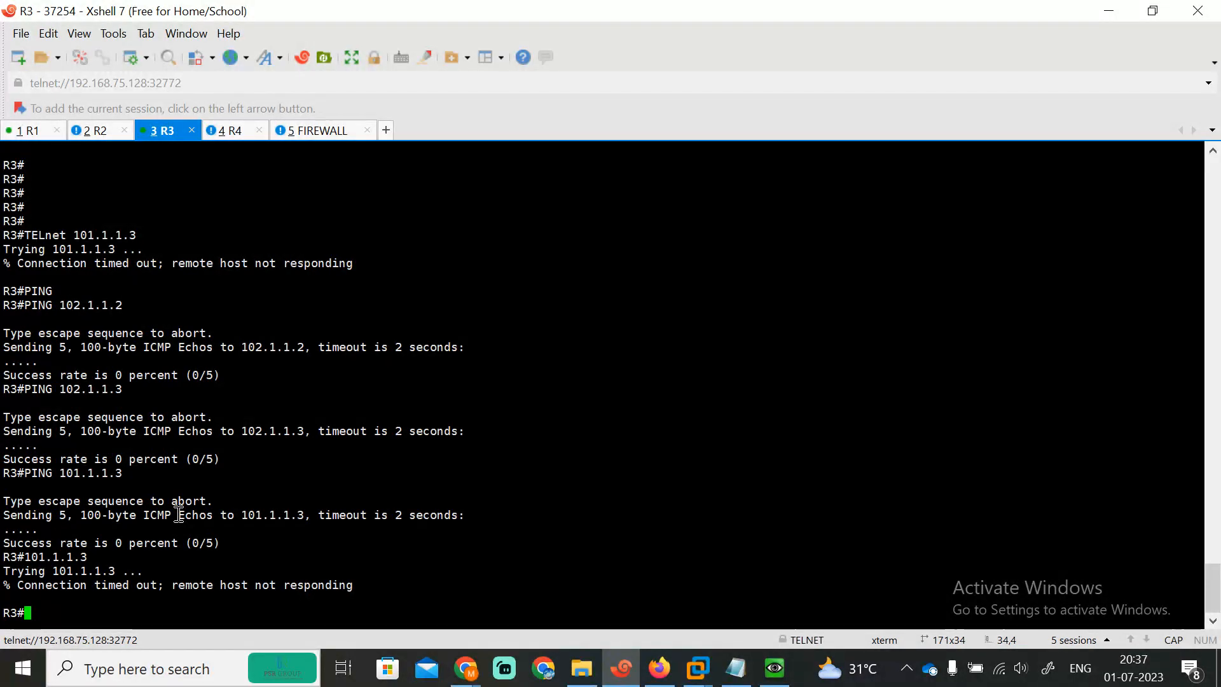
Step: Bring the FortiGate Firewall Policy list in Firefox in front of the R3 session
left_click(659, 669)
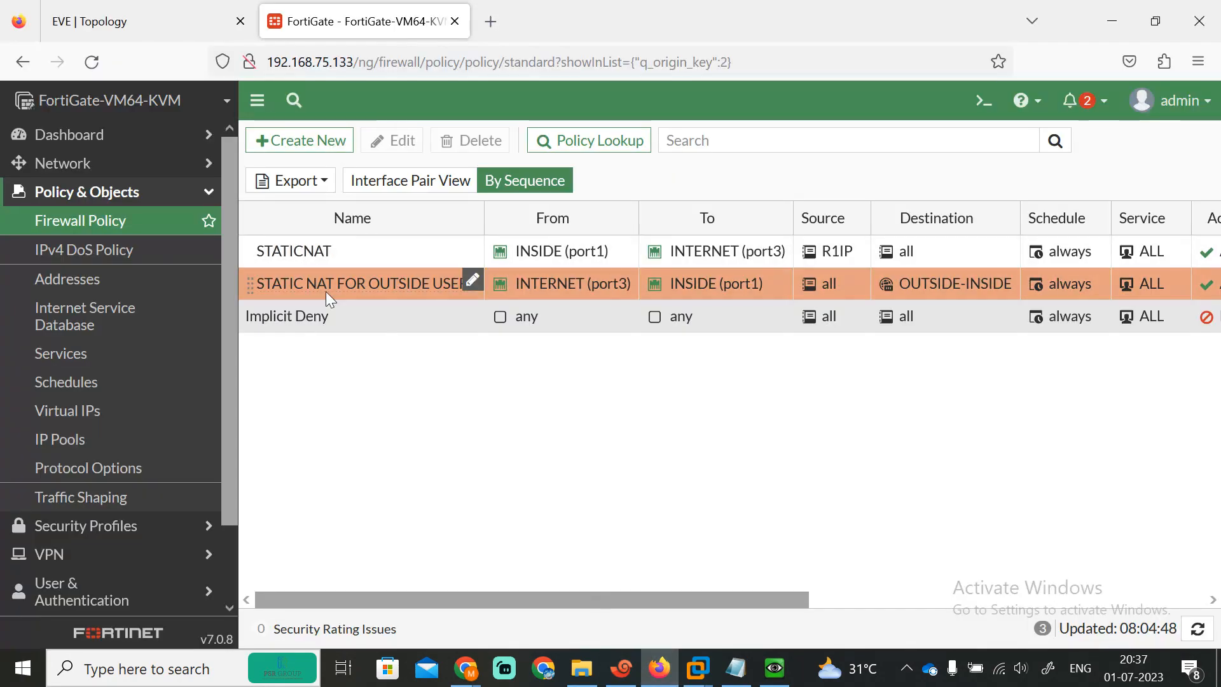
Step: Move STATIC NAT FOR OUTSIDE USERS above STATICNAT, then edit its OUTSIDE-INSIDE destination virtual IP
left_click_drag(304, 286, 284, 258)
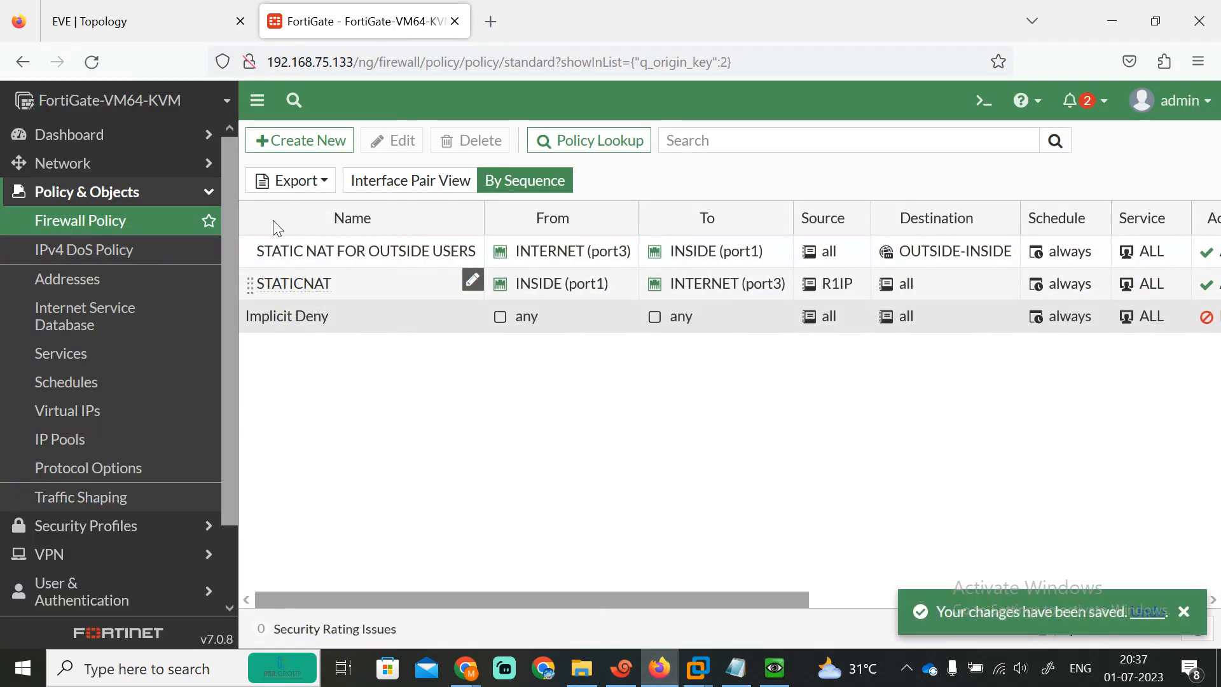
left_click(364, 244)
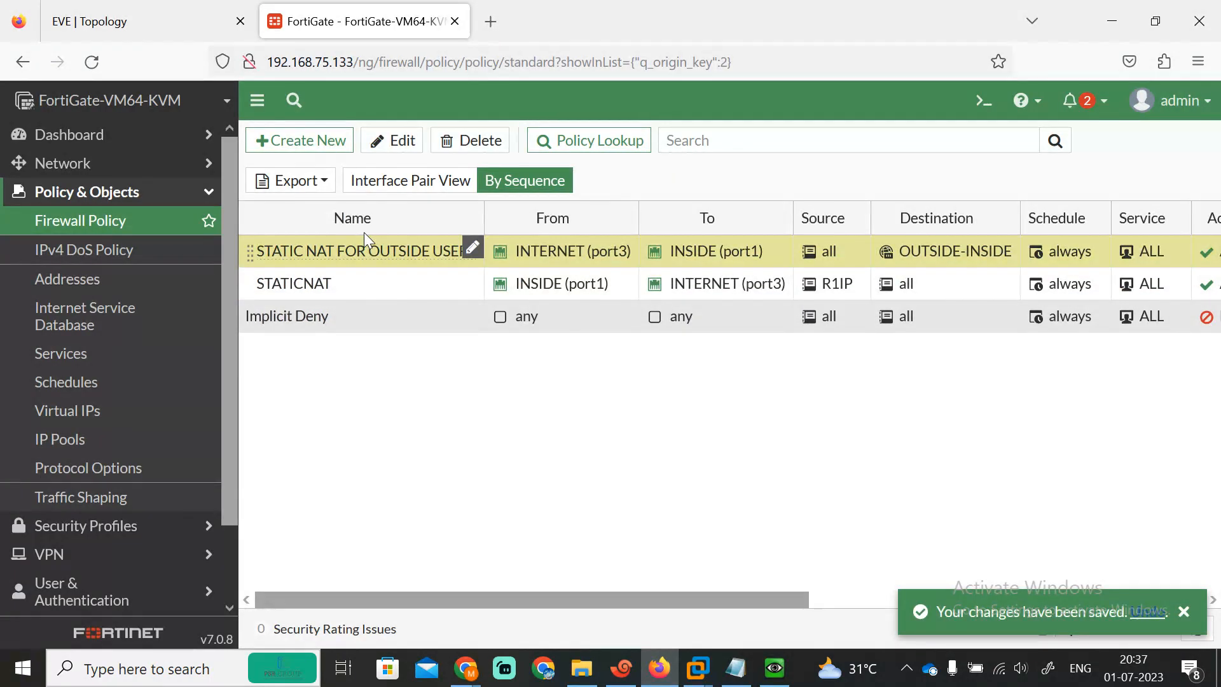
left_click(382, 140)
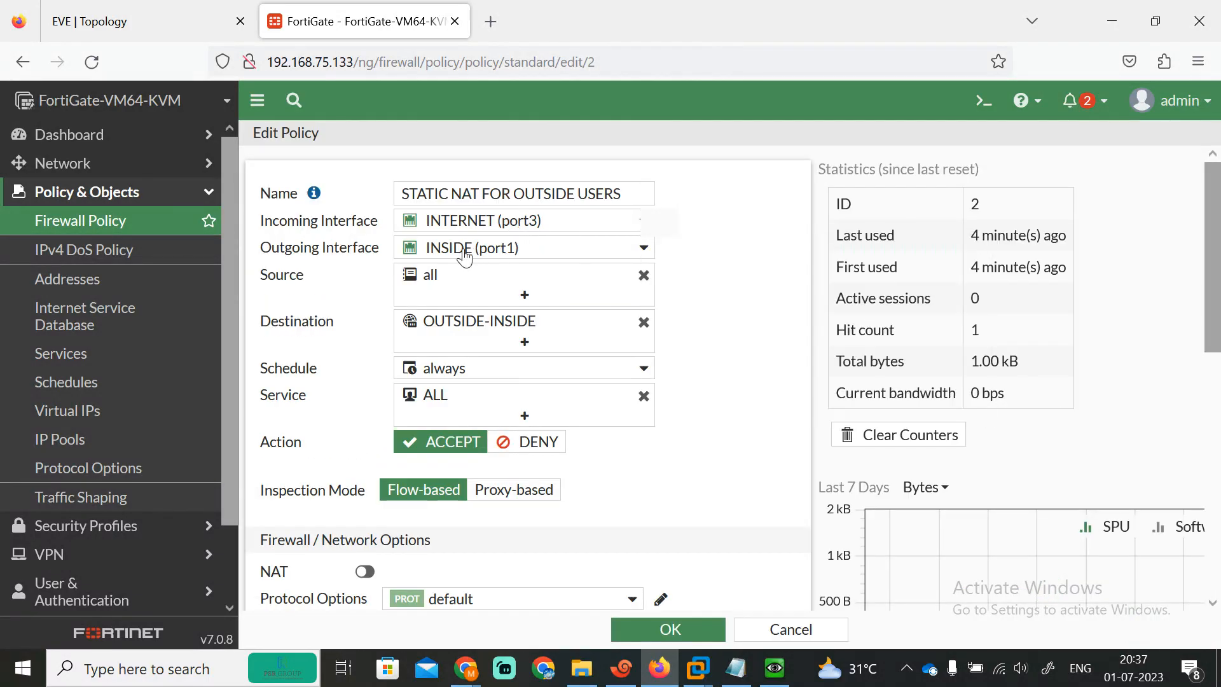
mouse_move(421, 280)
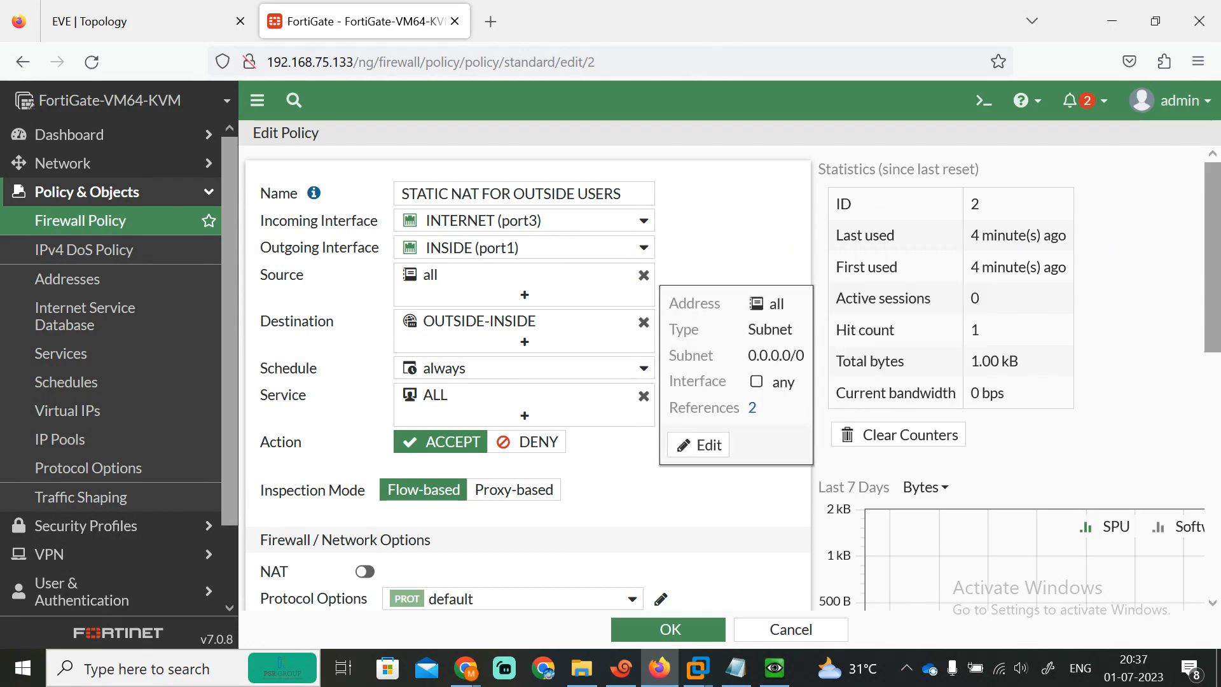
mouse_move(464, 326)
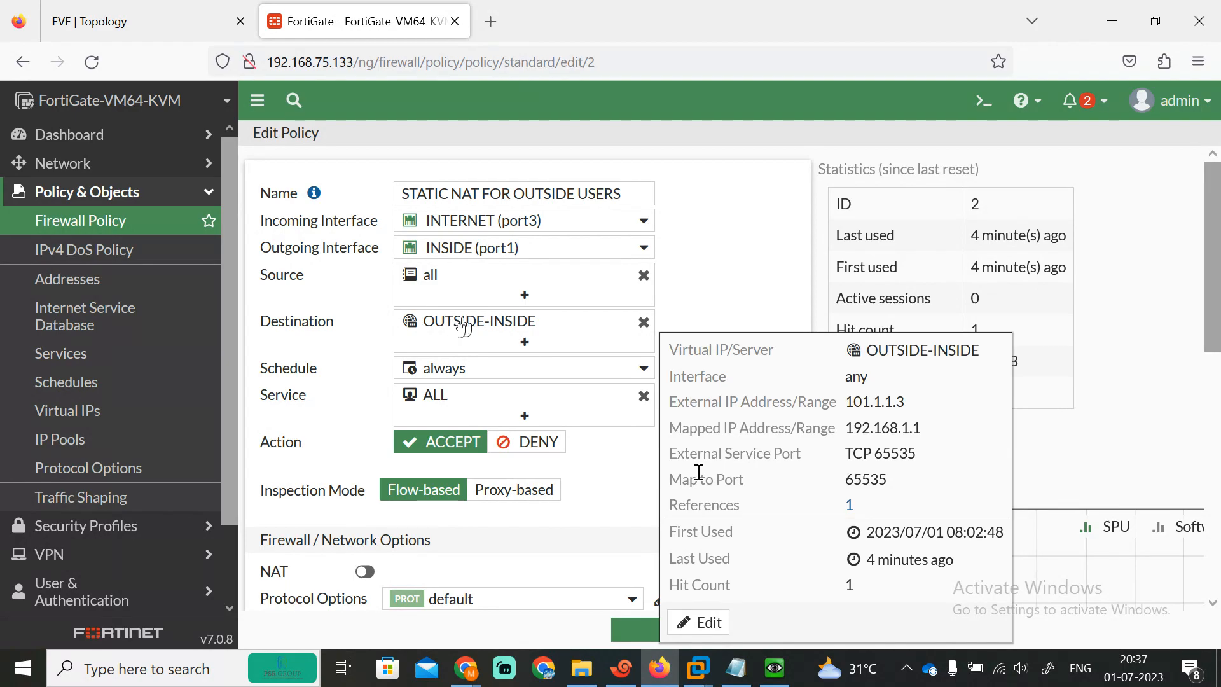
left_click(701, 621)
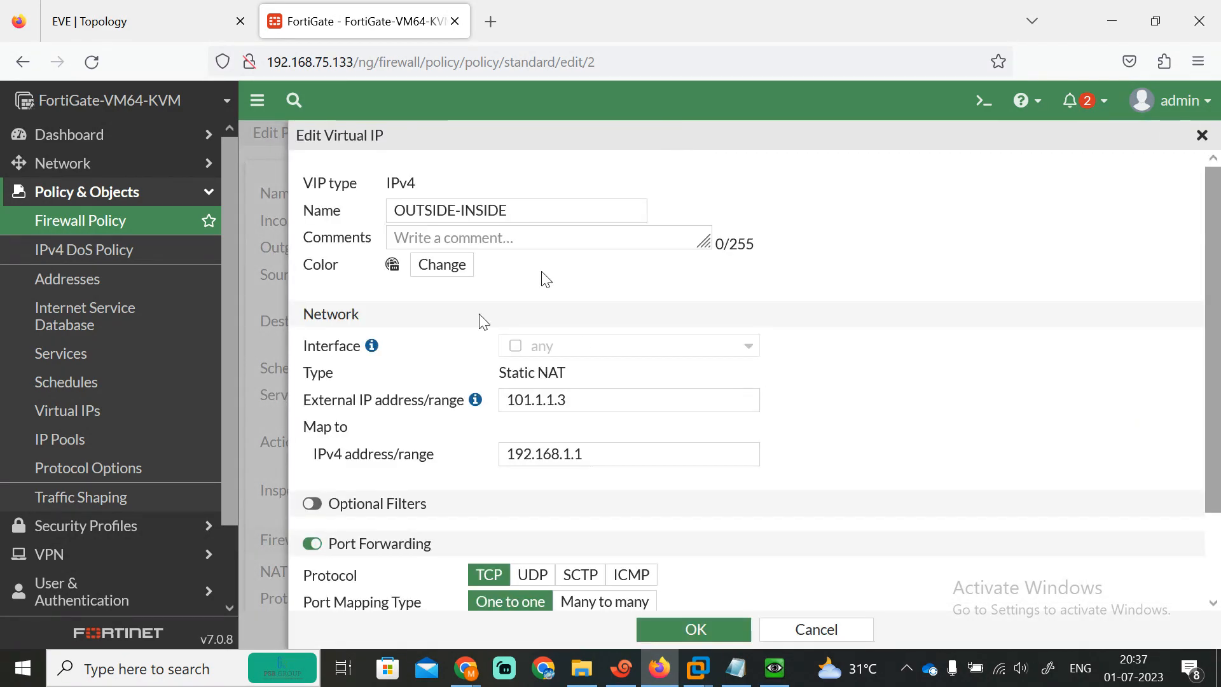
Step: Change OUTSIDE-INSIDE's external IP to 101.1.1.100, disable port forwarding, and save the virtual IP
left_click(574, 401)
key("BackSpace")
type("100")
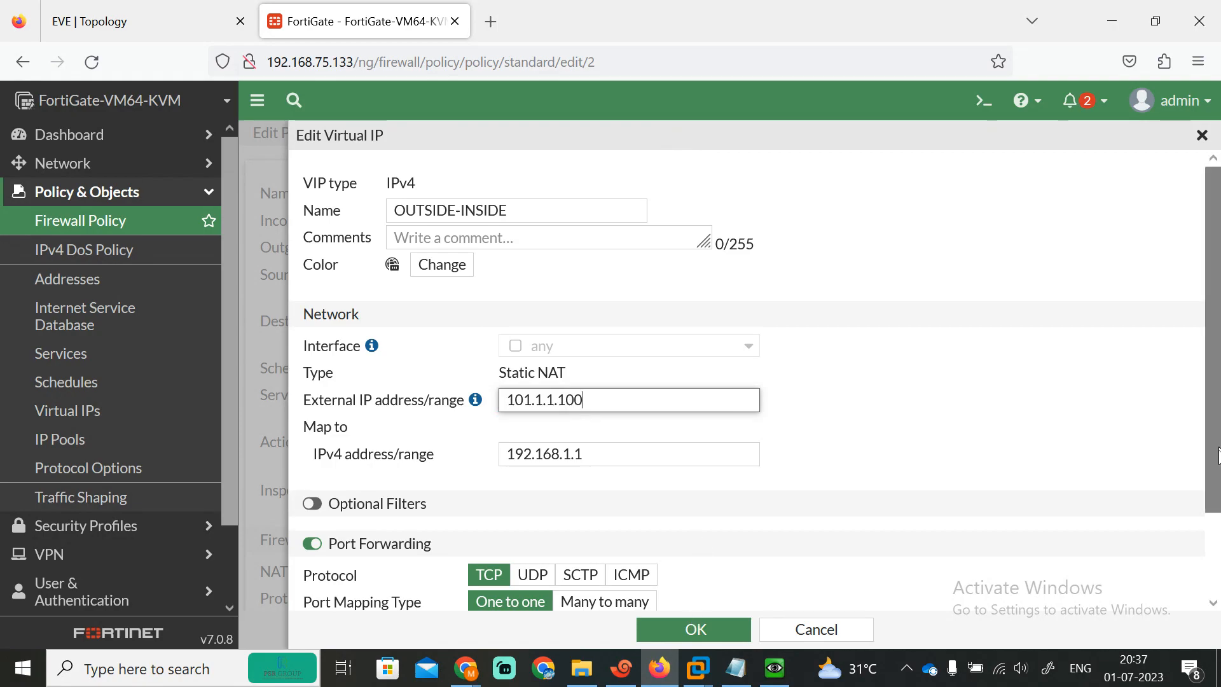
scroll(716, 581, "down", 2)
left_click(323, 447)
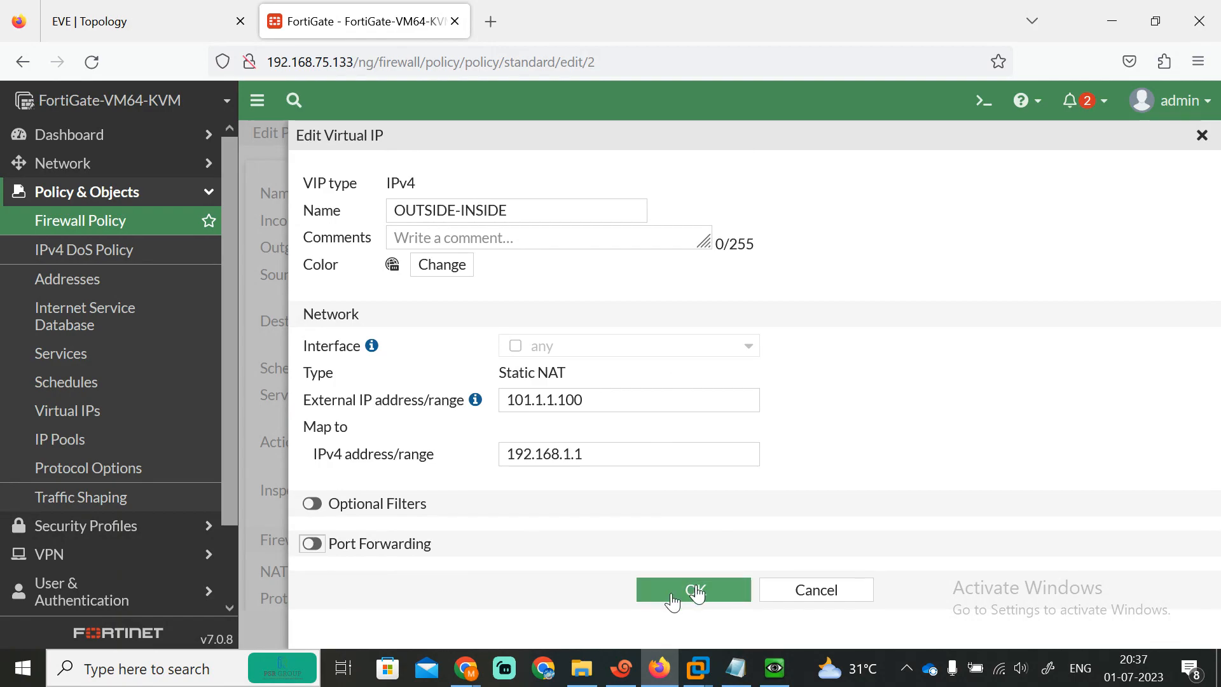
left_click(602, 455)
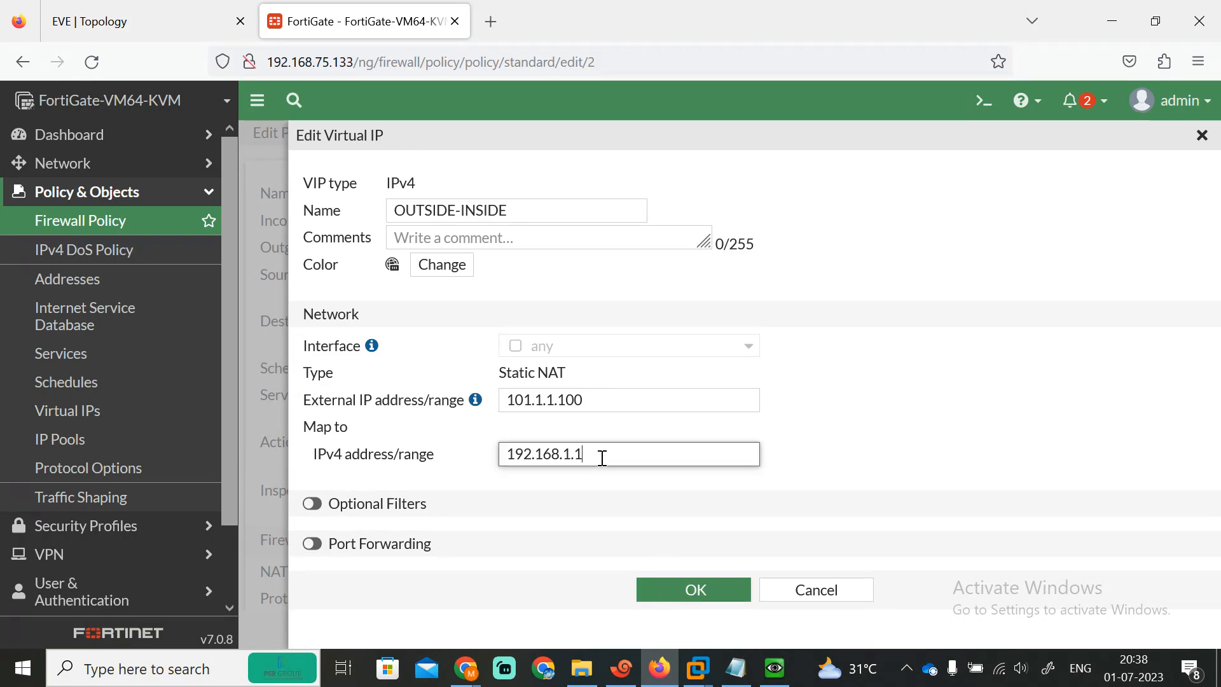
left_click(682, 593)
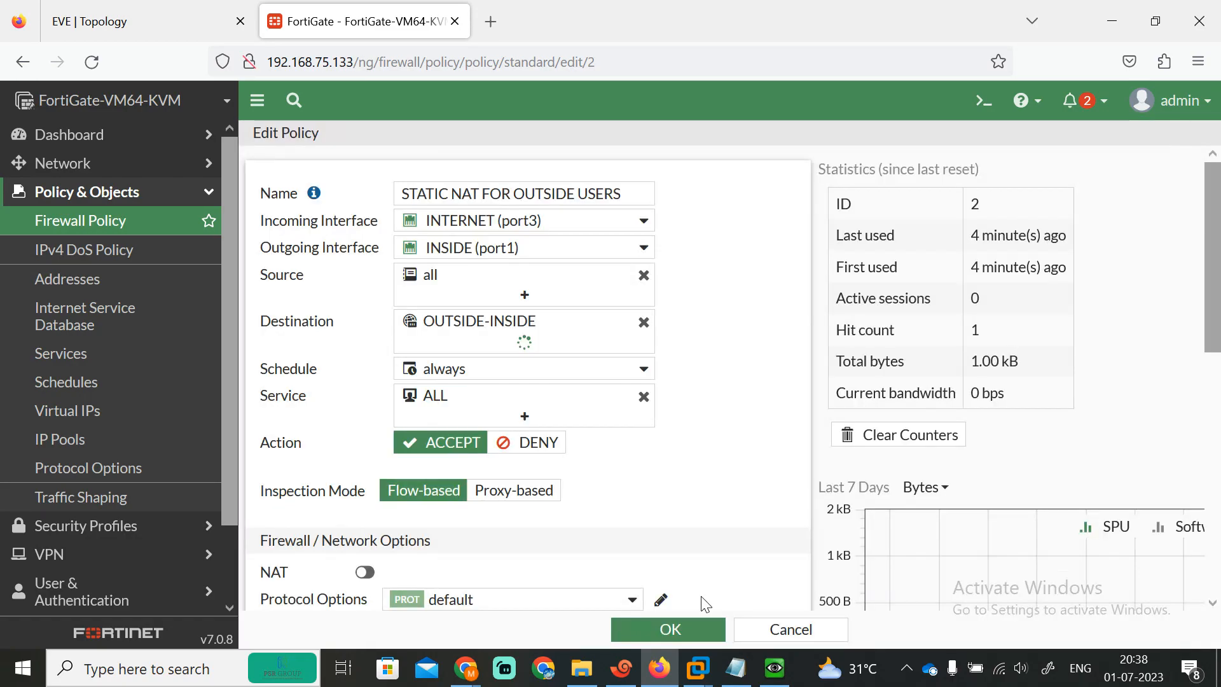
Step: Save the STATIC NAT FOR OUTSIDE USERS policy and return to the R3 terminal
left_click(661, 629)
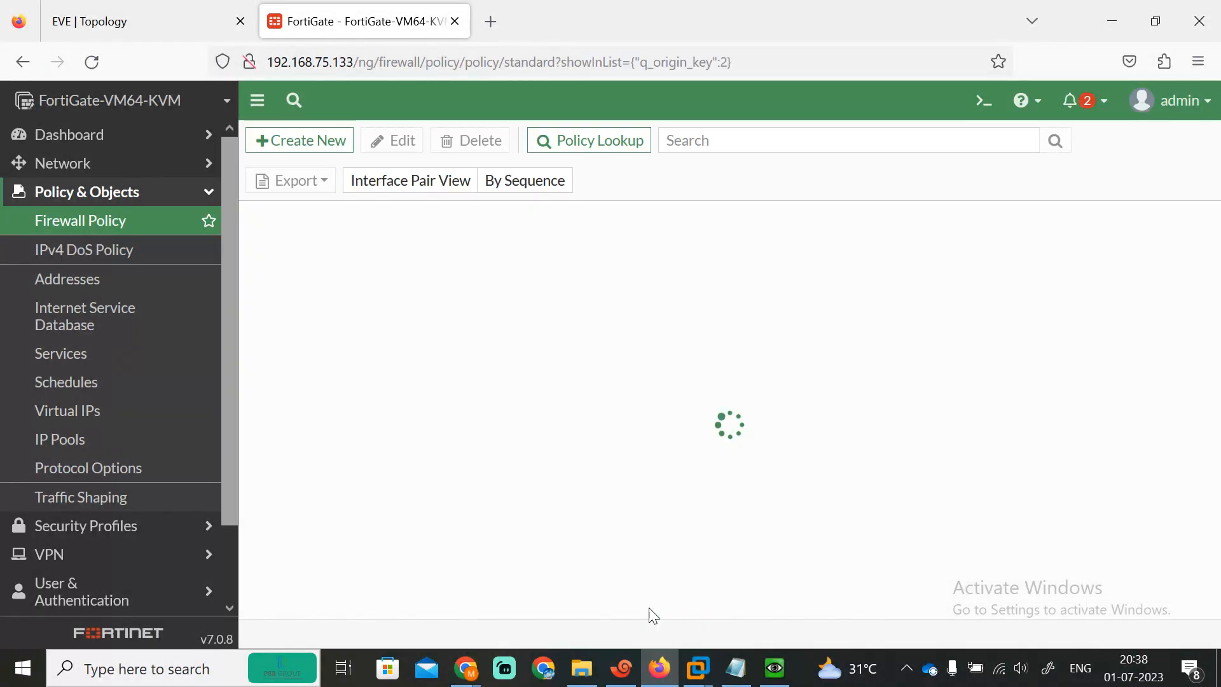
left_click(177, 16)
left_click(363, 21)
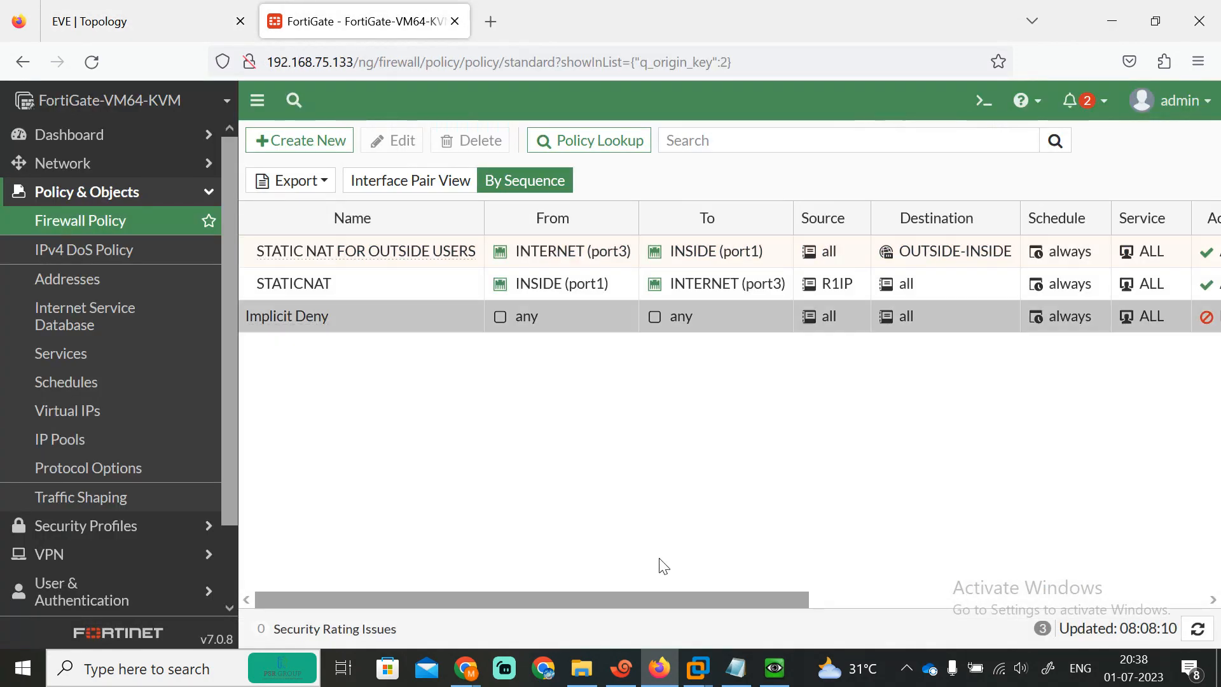
left_click(638, 674)
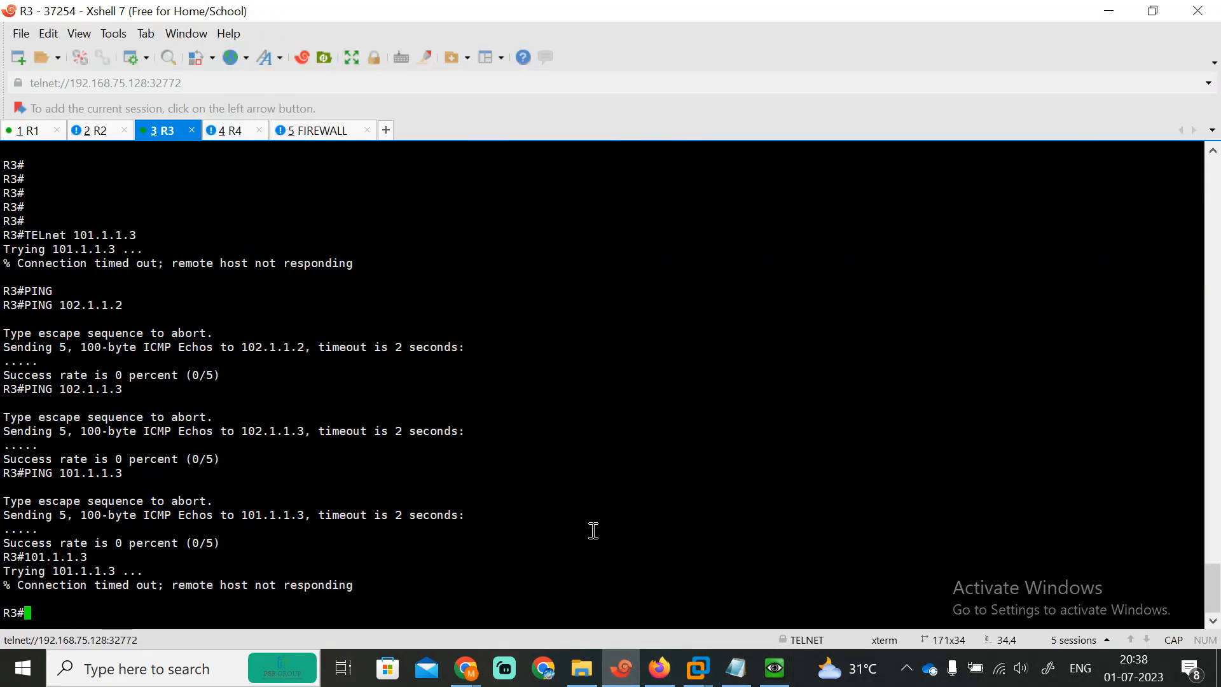
Step: Ping 101.1.1.100 from R3, which succeeds at 100 percent
type("101.1.1.1")
key("BackSpace")
key("BackSpace")
key("BackSpace")
key("BackSpace")
key("BackSpace")
key("BackSpace")
key("BackSpace")
key("BackSpace")
key("BackSpace")
type("P")
key("BackSpace")
type("PI")
key("Tab")
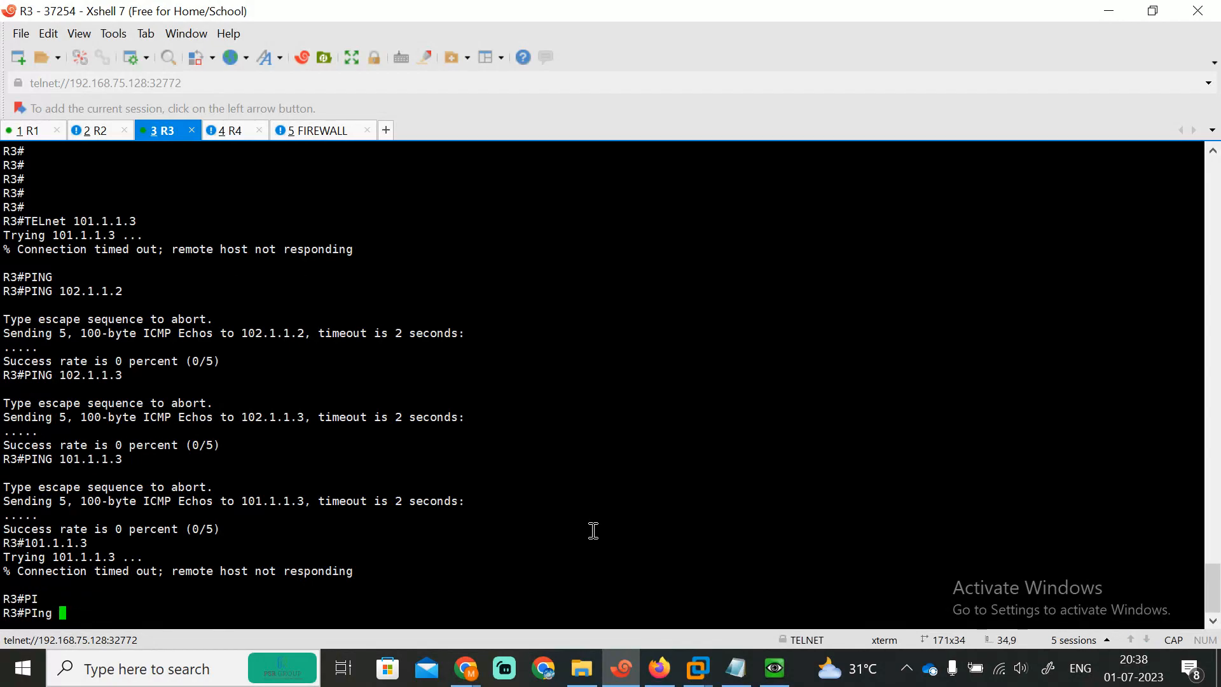
type("102.1.1.")
key("BackSpace")
key("BackSpace")
key("BackSpace")
key("BackSpace")
key("BackSpace")
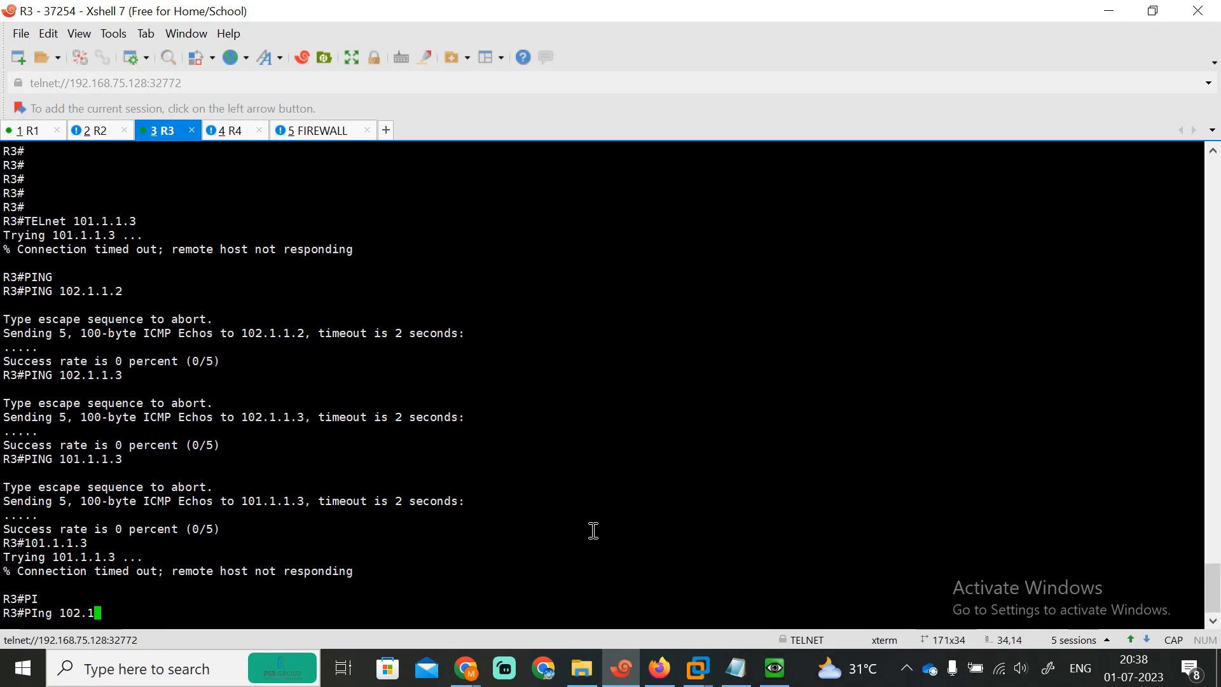
type(".1.1.100")
key("Return")
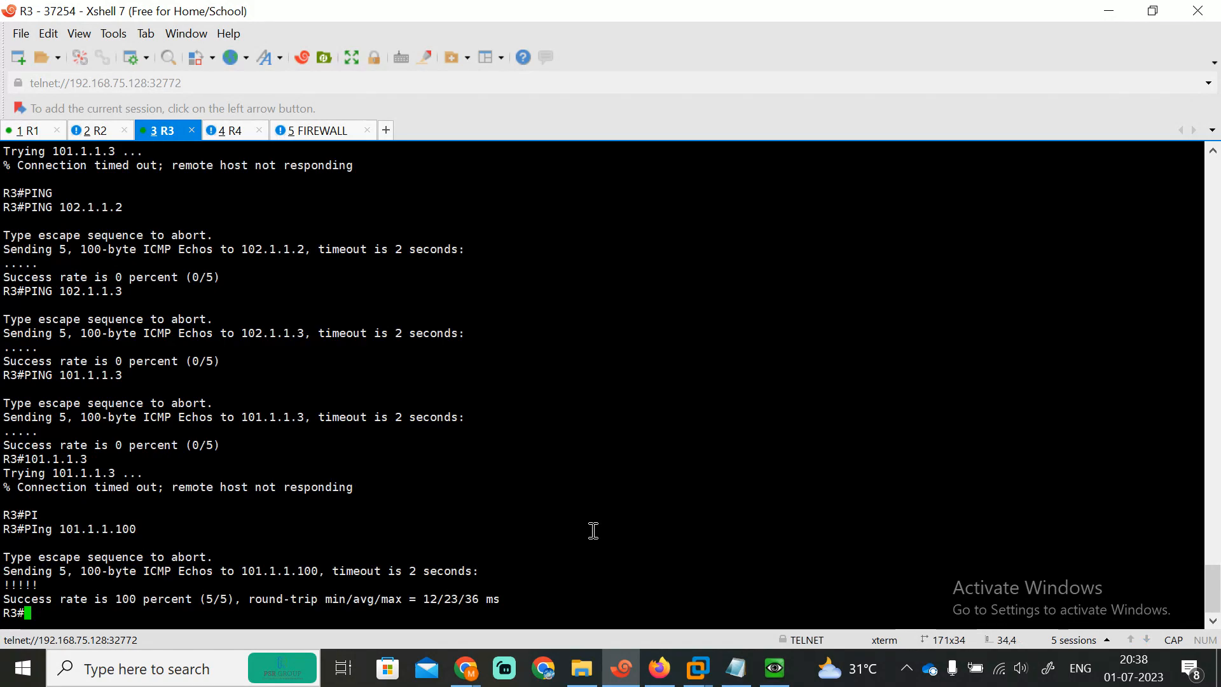
Step: Telnet from R3 to 101.1.1.100 by editing the recalled ping command
type("101")
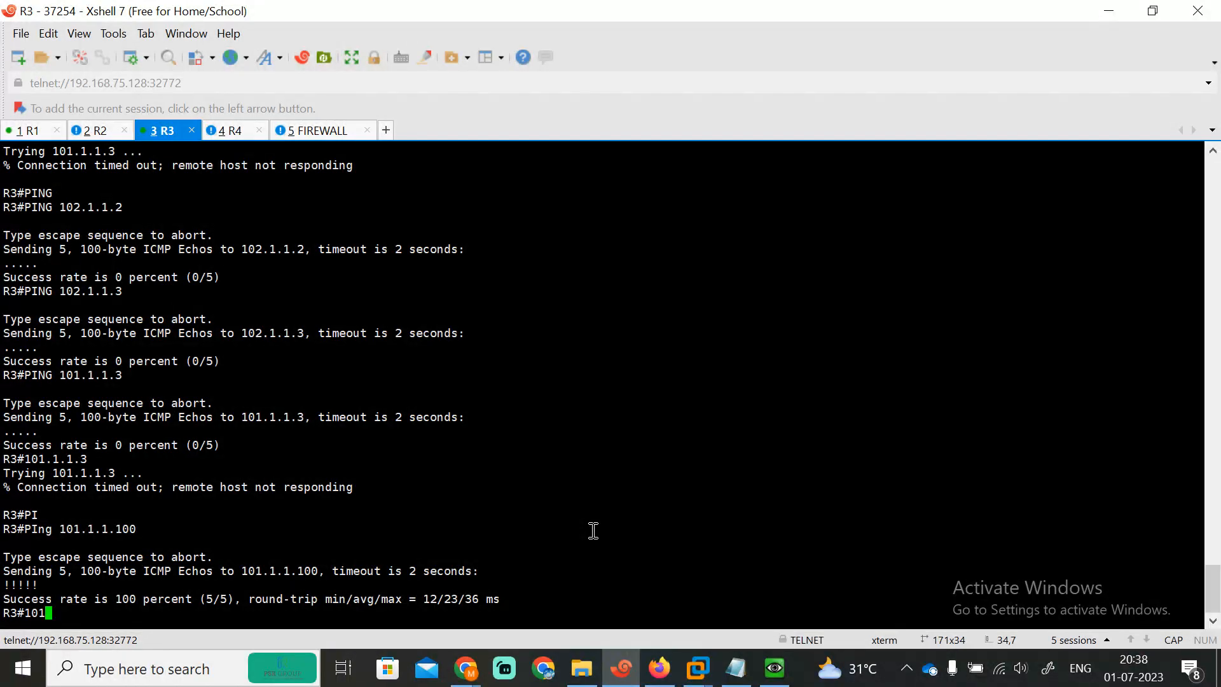
key("BackSpace")
key("BackSpace")
key("BackSpace")
key("Up")
key("Left")
key("Left")
key("Left")
key("Left")
key("Left")
key("Left")
key("Left")
key("Left")
key("Left")
key("Left")
key("Left")
key("BackSpace")
key("BackSpace")
key("BackSpace")
key("BackSpace")
key("BackSpace")
key("Return")
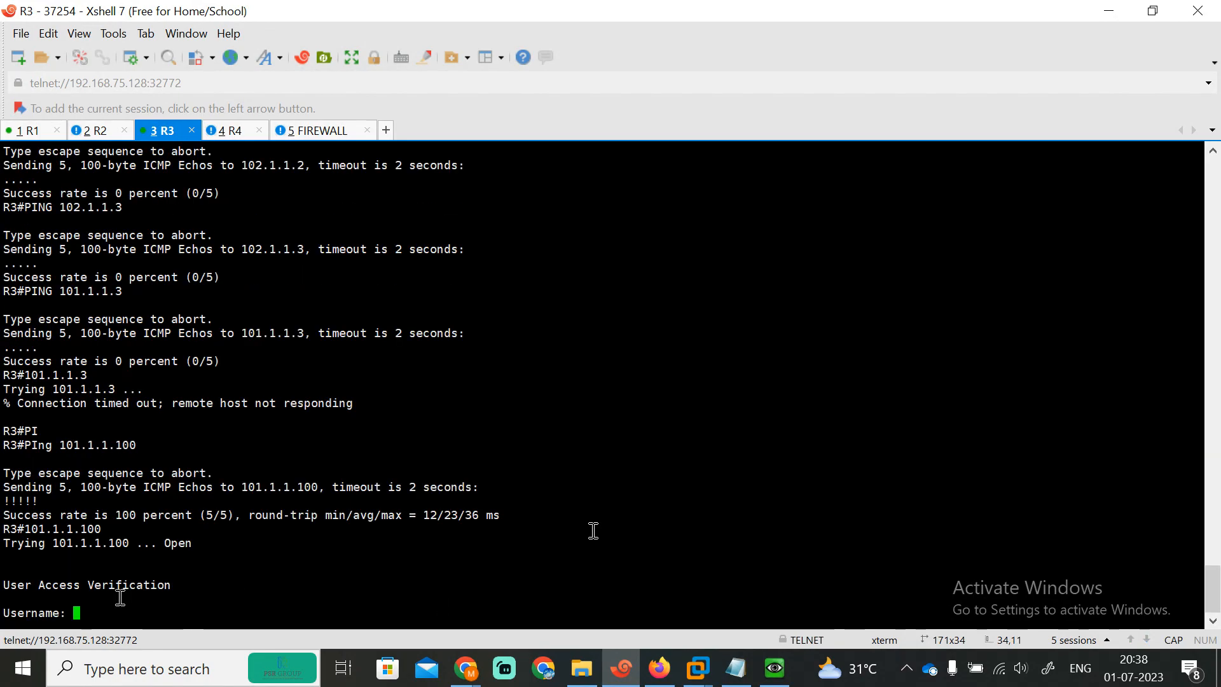
Step: Log into R1 with the telnet username and password to reach its prompt
key("Caps_Lock")
type("firewa")
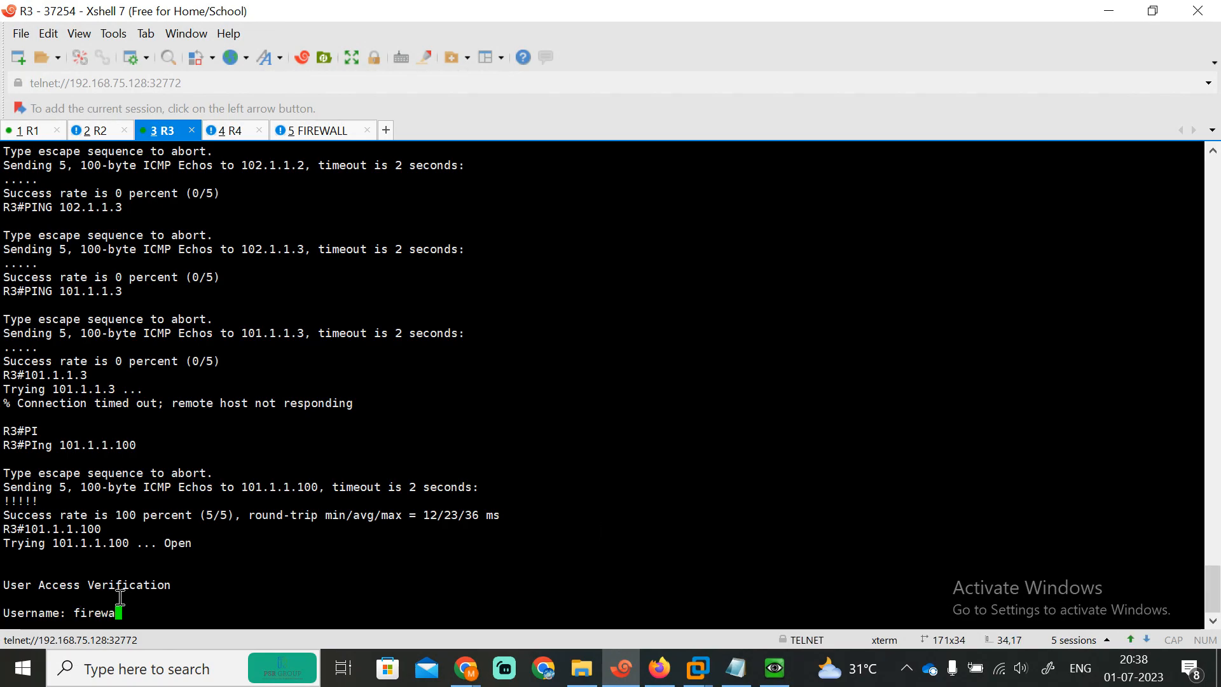
type("llcafe")
key("Return")
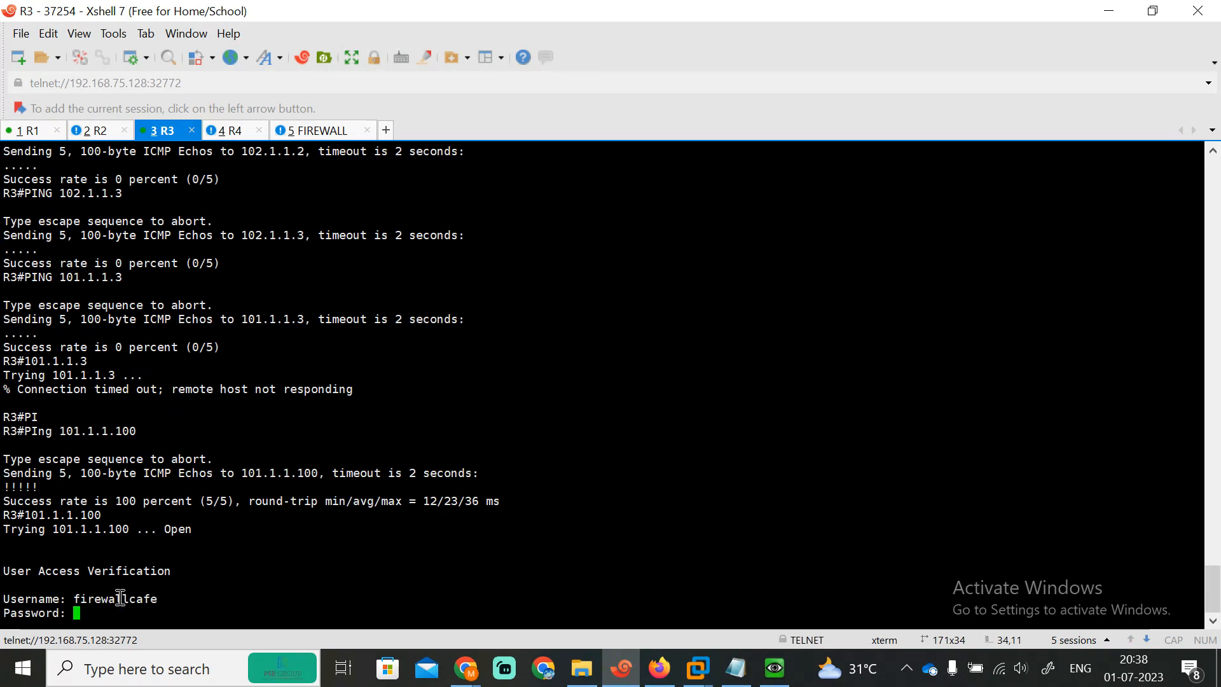
key("Return")
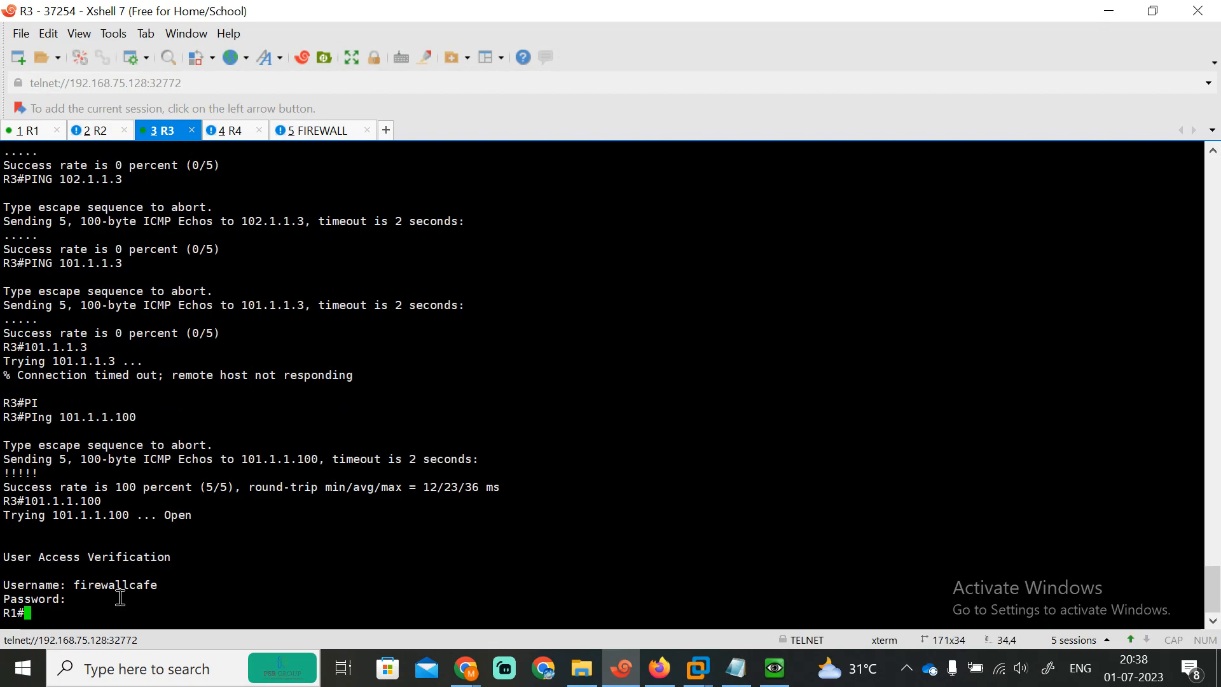
key("Return")
type("\\")
key("Return")
key("Return")
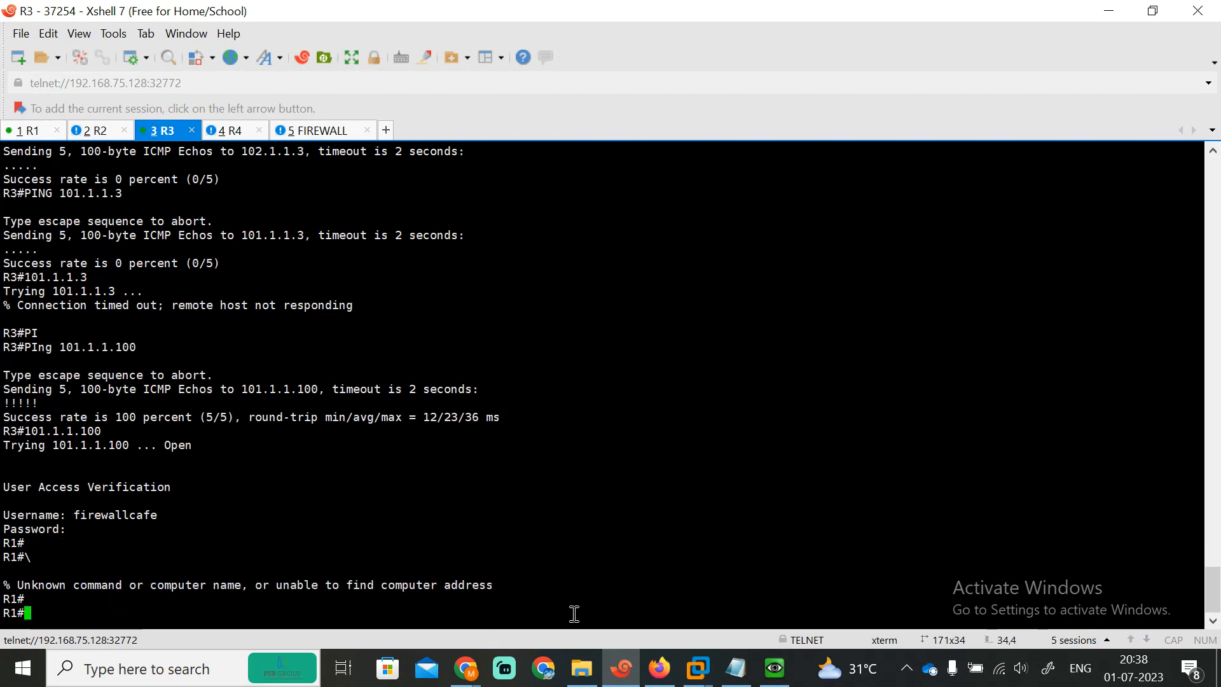
key("alt+Tab")
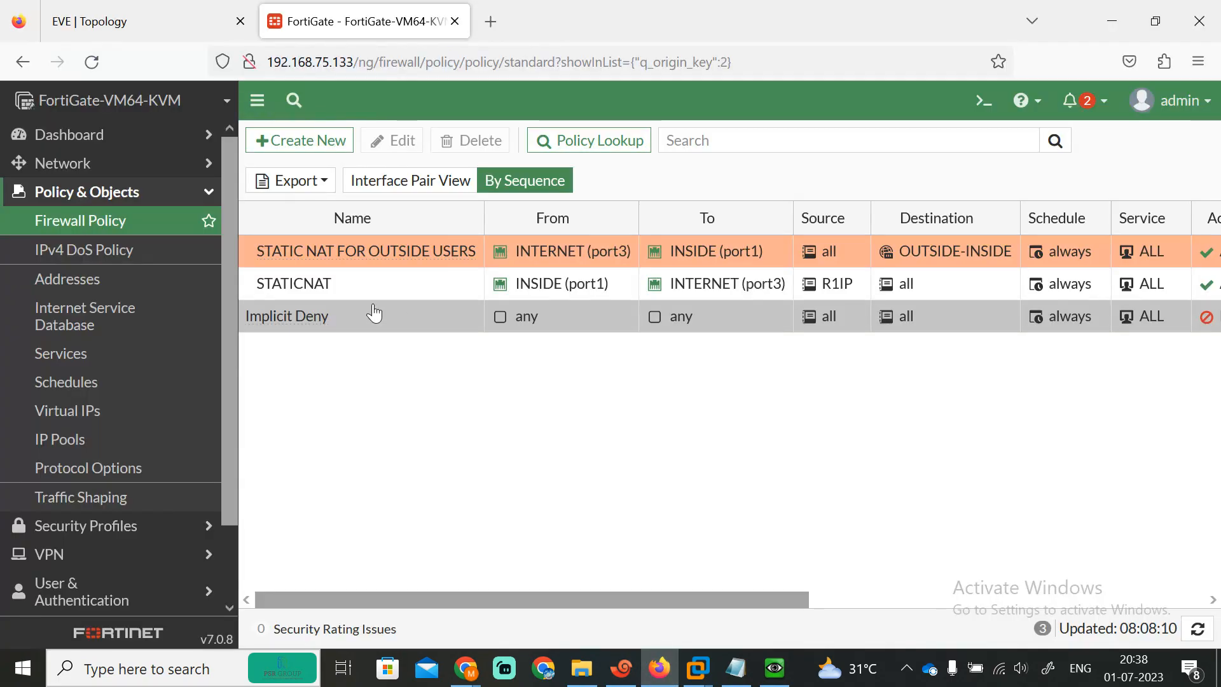
Step: Drag STATICNAT back to the top of the Firewall Policy list, above STATIC NAT FOR OUTSIDE USERS
left_click_drag(289, 283, 286, 249)
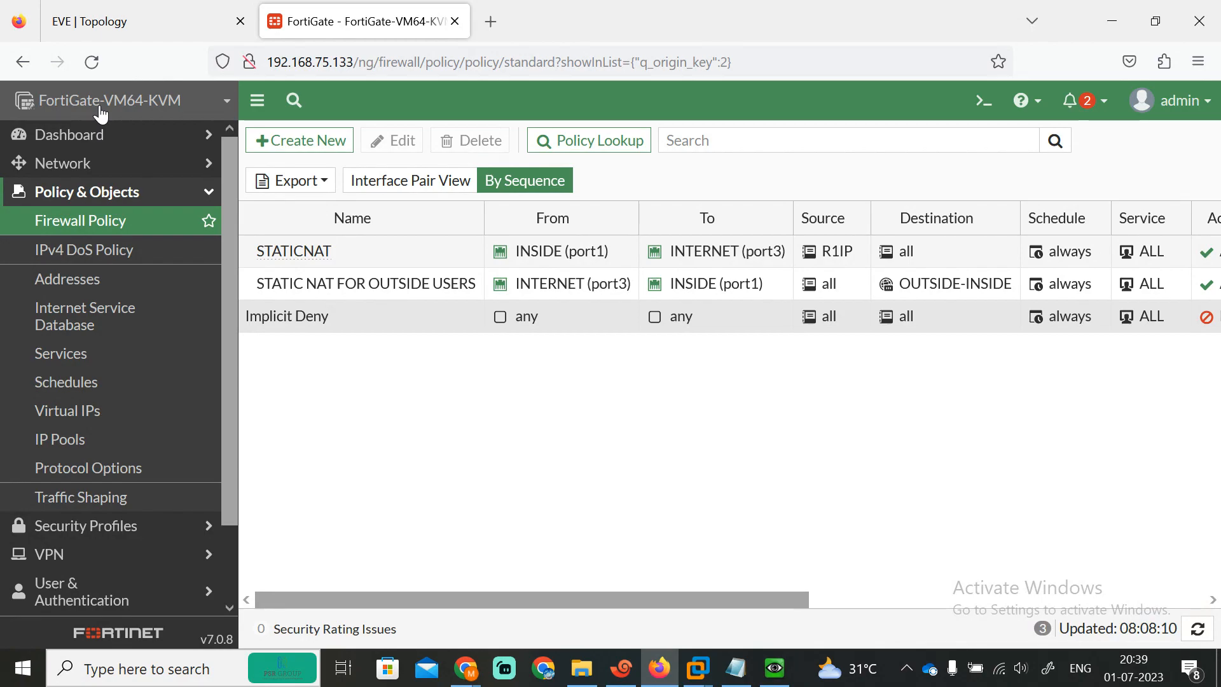
left_click(482, 316)
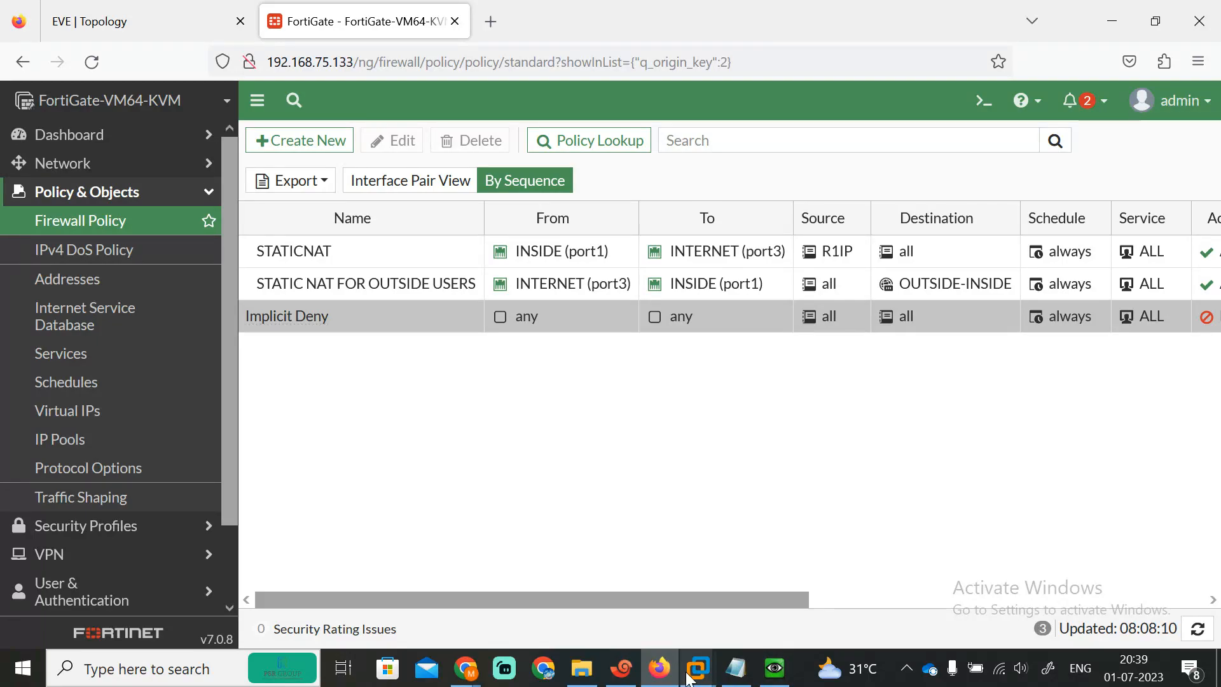
Step: Exit the R1 telnet session in R3 and telnet to 101.1.1.100 again
left_click(621, 669)
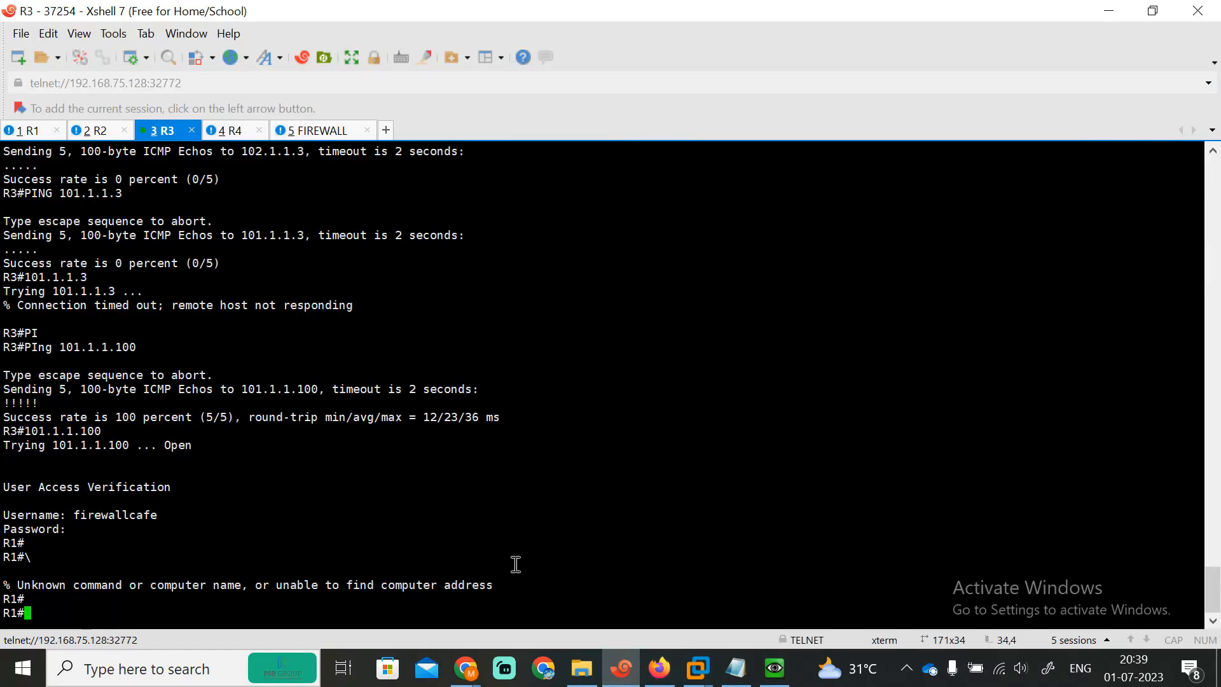
type("\\")
key("BackSpace")
type("exit")
key("Return")
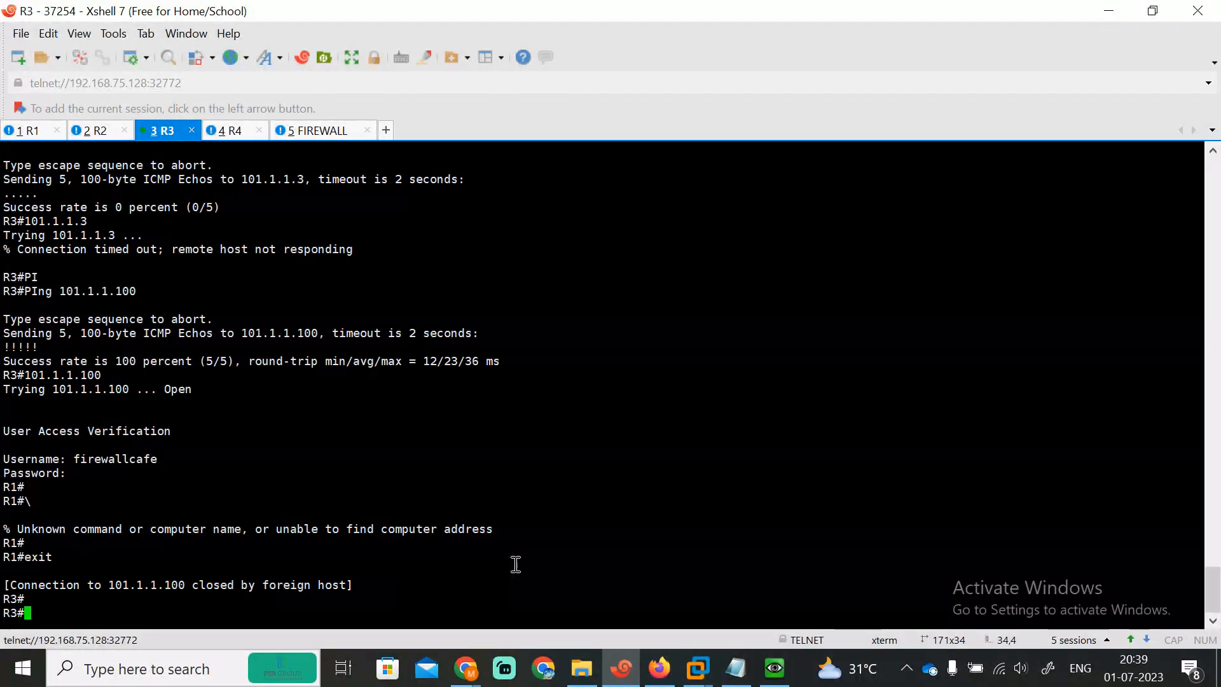
key("Up")
key("Return")
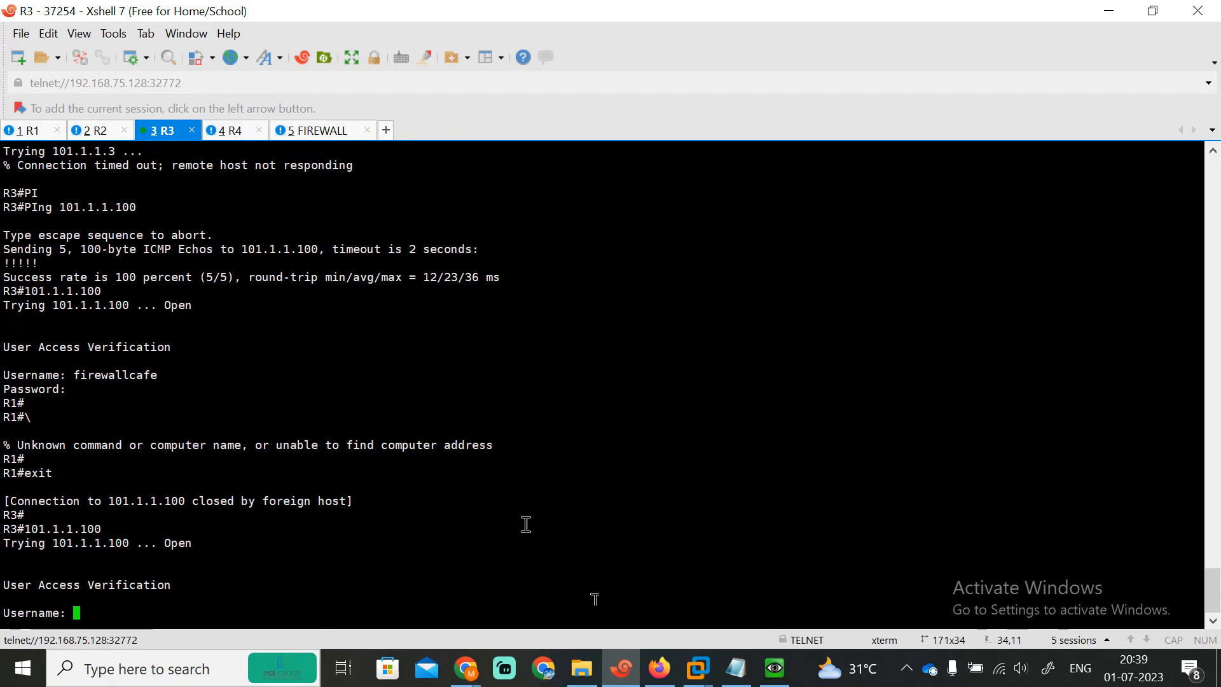
Step: Bring the Google Meet call window in Chrome to the front
left_click(469, 684)
left_click(288, 578)
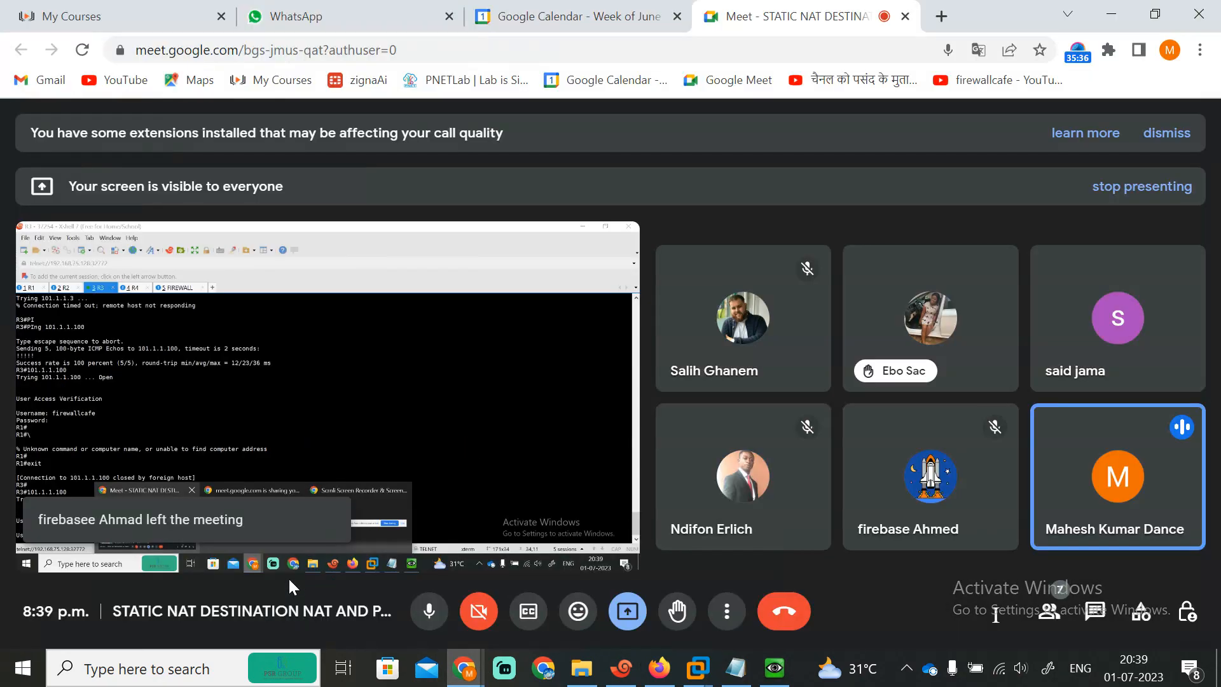
left_click(1081, 56)
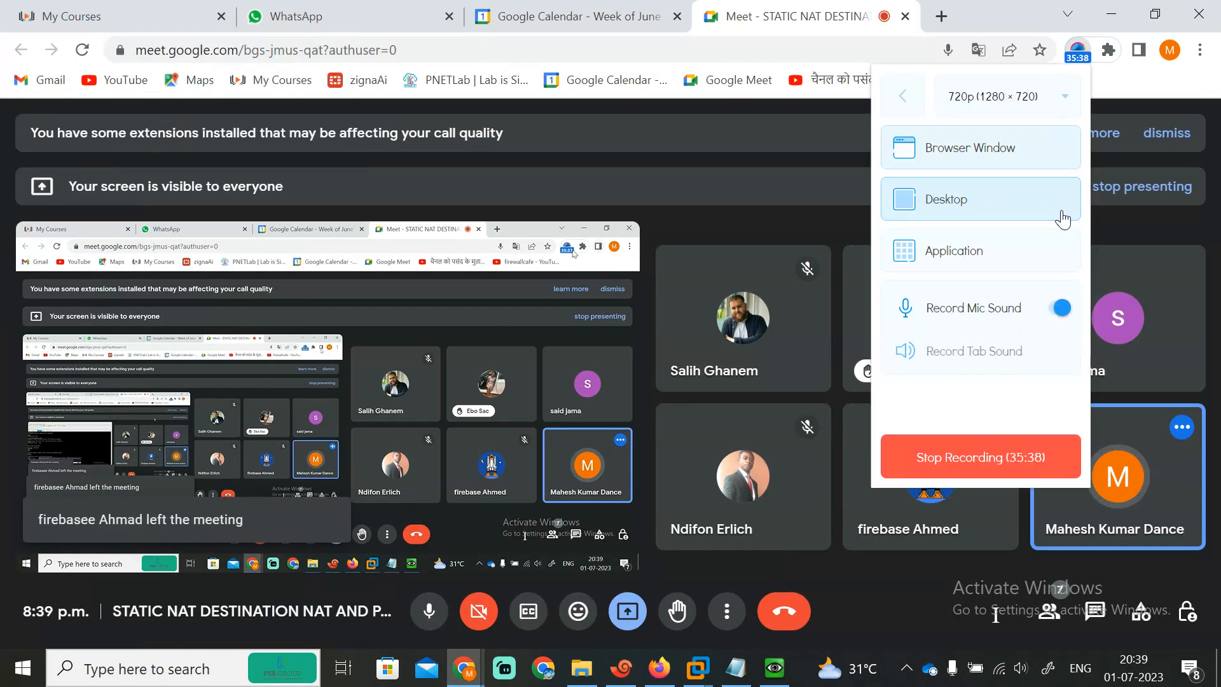